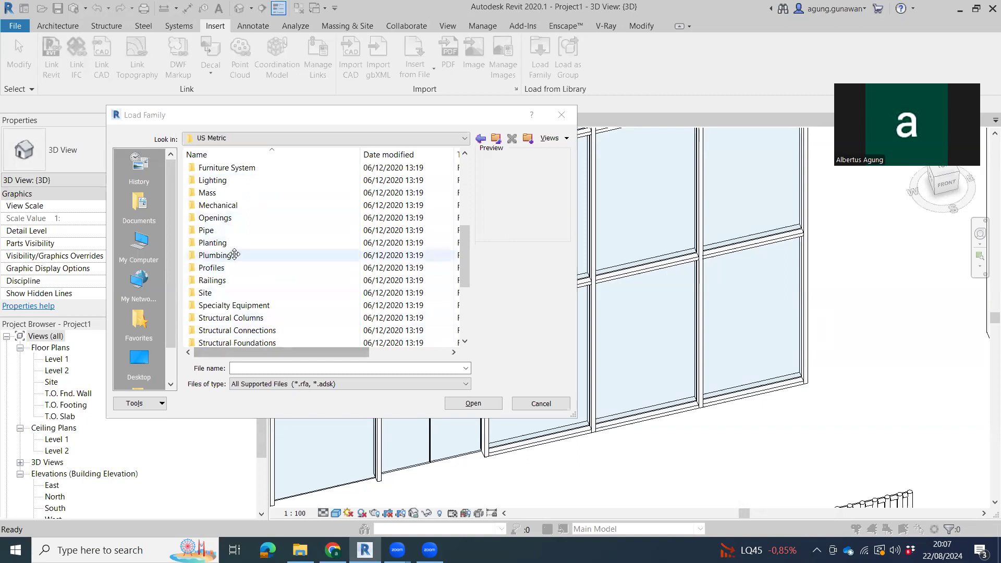
- Load the M_Curtain Wall-Awning family from the Windows folder of the US Metric library
left_click(220, 332)
double_click(219, 334)
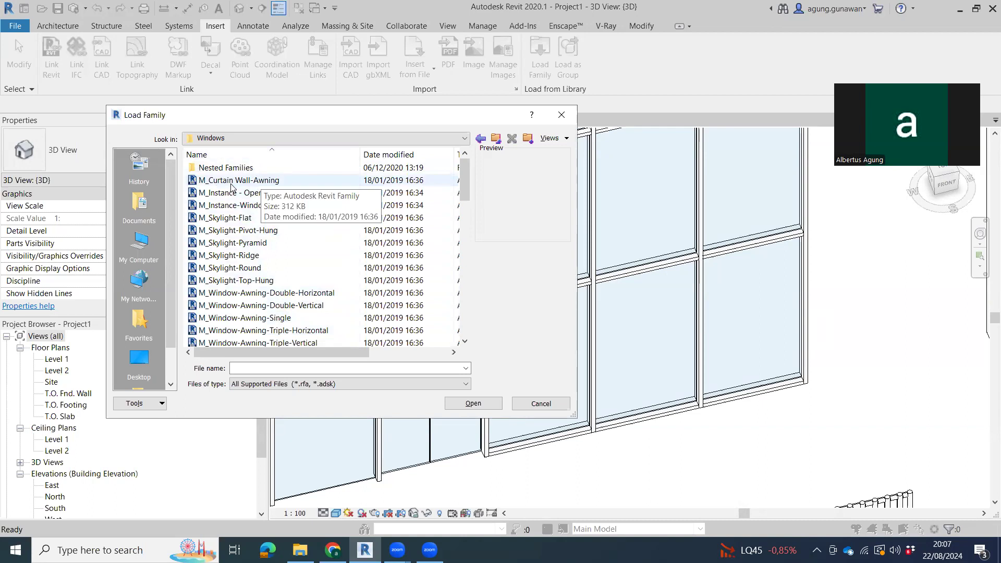
left_click(250, 182)
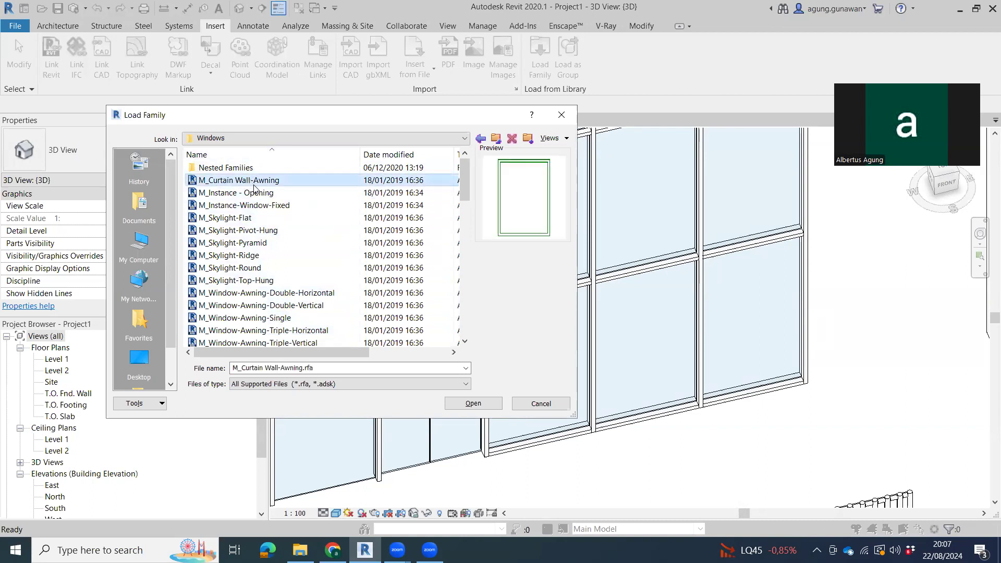
left_click(472, 404)
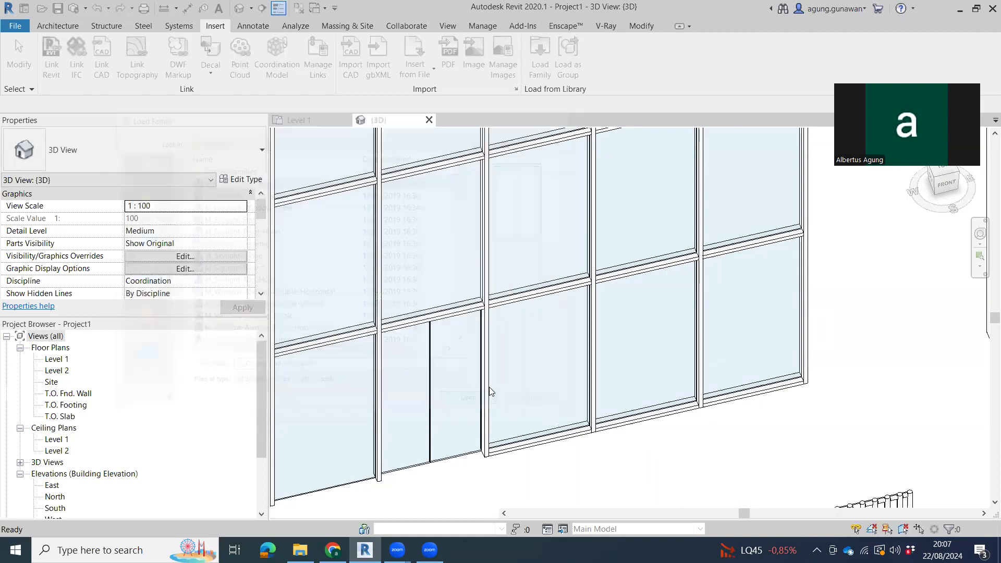
- Change the second-row curtain panel, two bays from the double door, to the M_Curtain Wall-Awning type and inspect it from both sides
key("Tab")
left_click(641, 264)
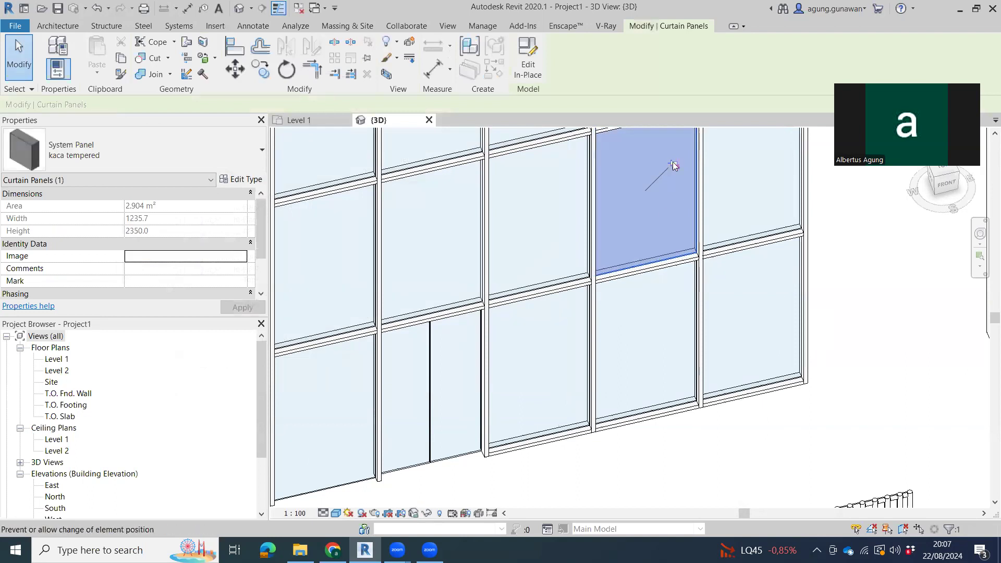
left_click(193, 143)
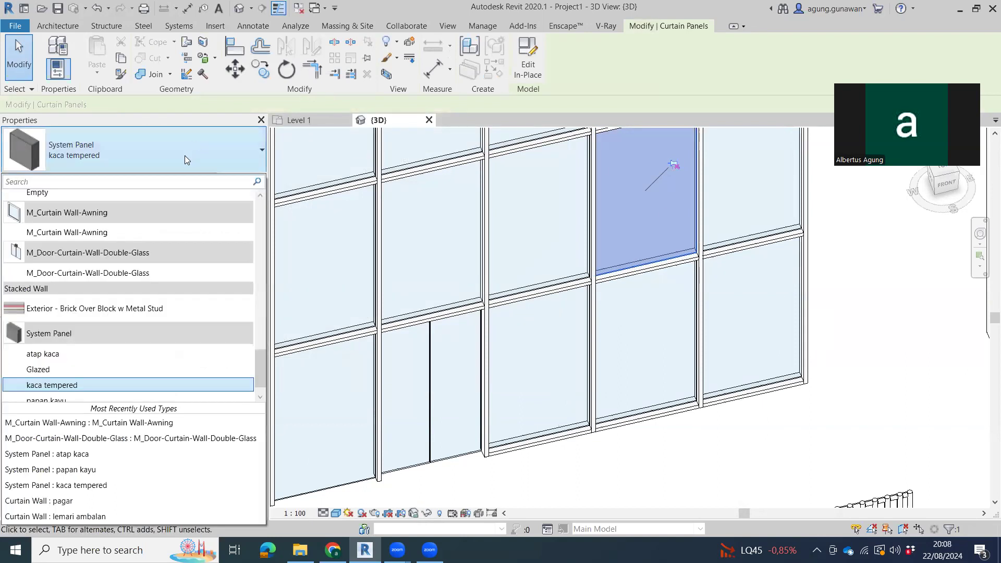
left_click(137, 232)
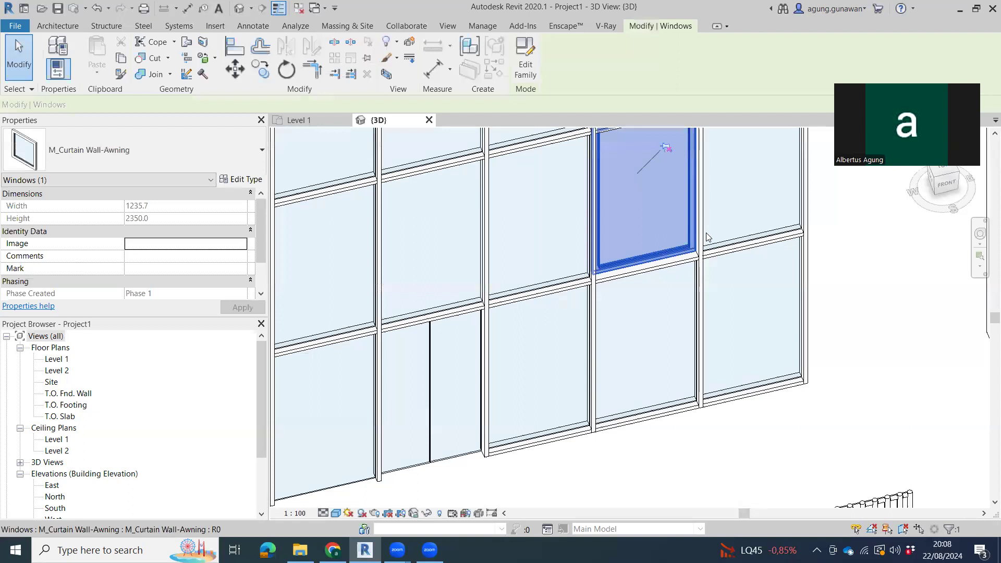
scroll(706, 233, "up", 4)
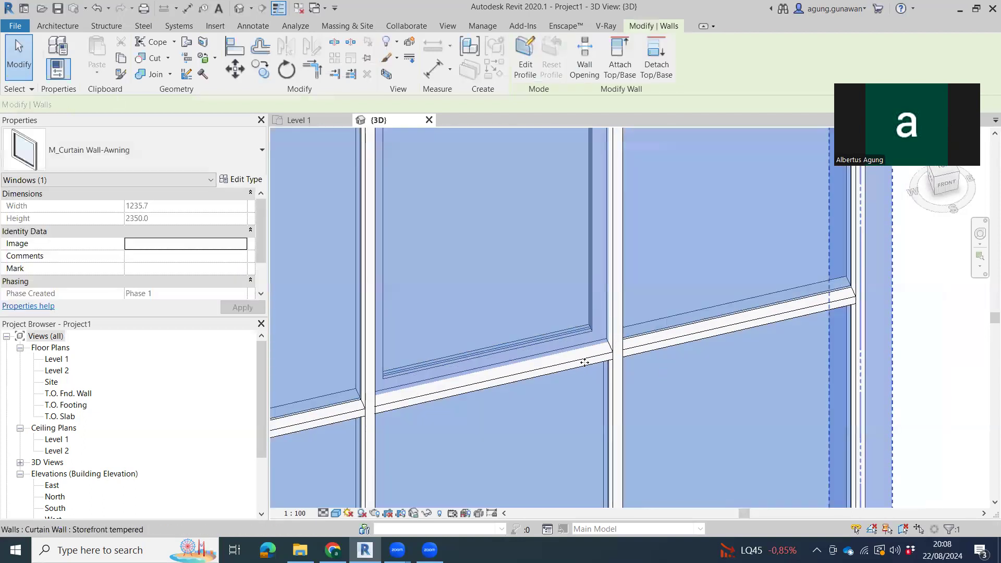
key("Escape")
left_click(602, 331)
scroll(507, 380, "down", 5)
middle_click_drag(514, 381, 740, 425, "shift")
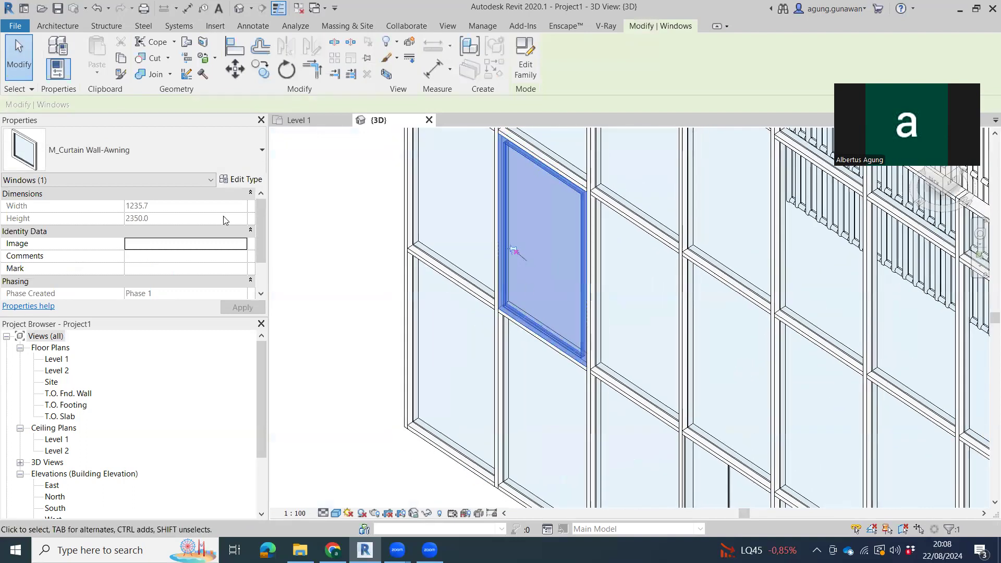
- Examine the double door and adjoining curtain wall panels in the Level 1 floor plan
double_click(61, 360)
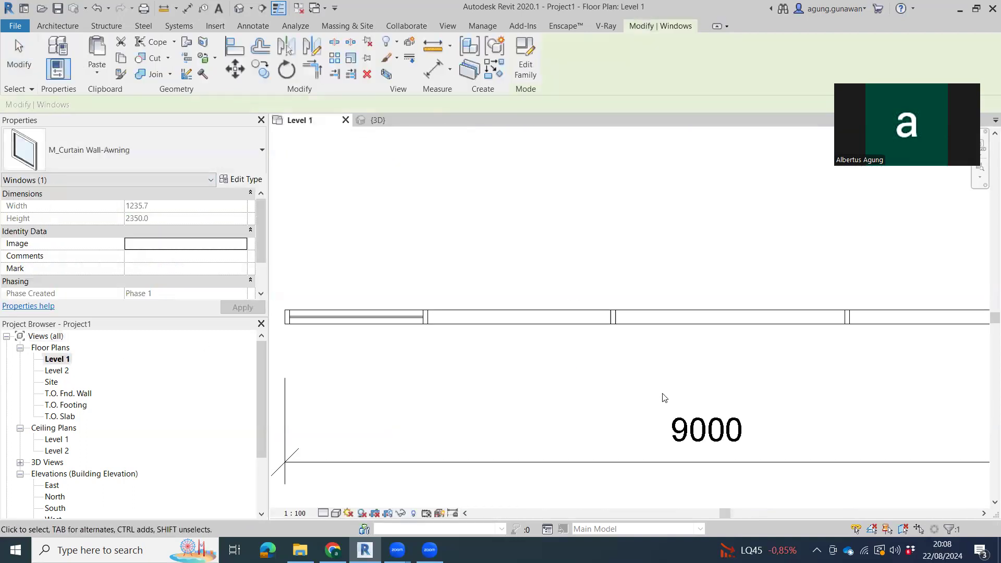
scroll(665, 398, "down", 5)
scroll(408, 376, "up", 3)
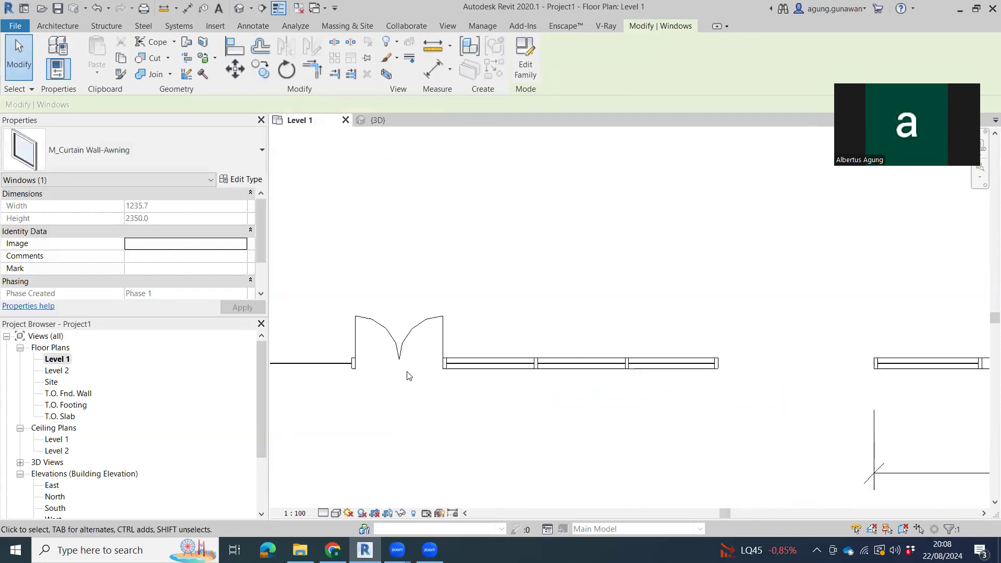
left_click(435, 322)
scroll(422, 417, "up", 2)
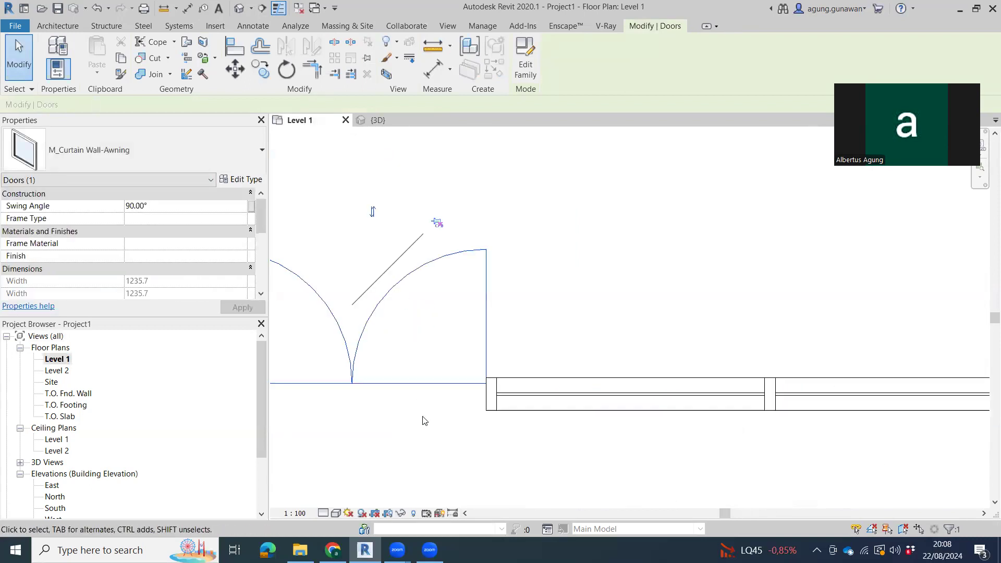
left_click(457, 420)
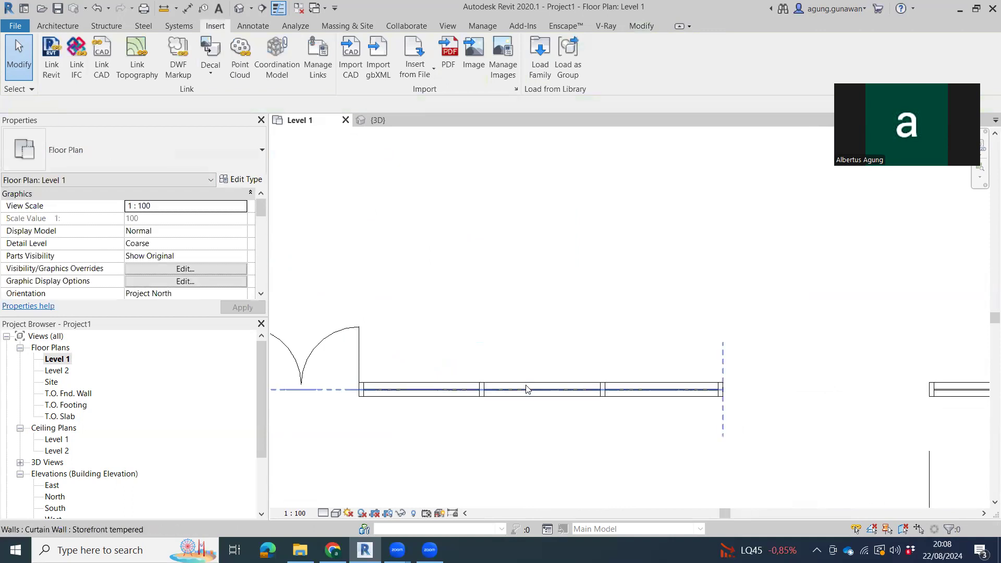
scroll(583, 327, "down", 1)
- In the 3D view, change the bottom-row curtain panel two bays from the double door, on its other side, to M_Curtain Wall-Awning
key("ctrl+Tab")
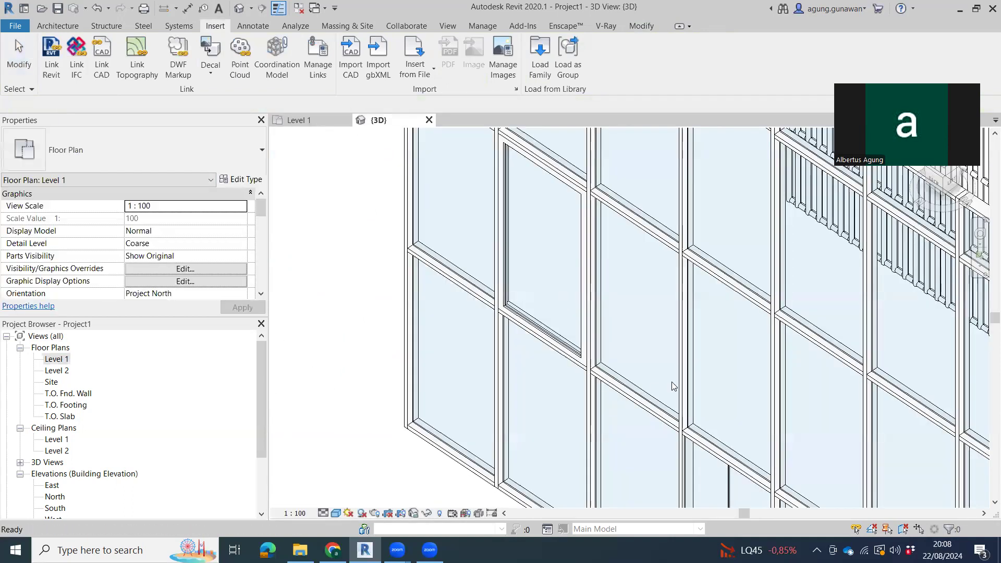
middle_click_drag(672, 387, 476, 251)
scroll(552, 356, "down", 1)
middle_click_drag(555, 359, 576, 355)
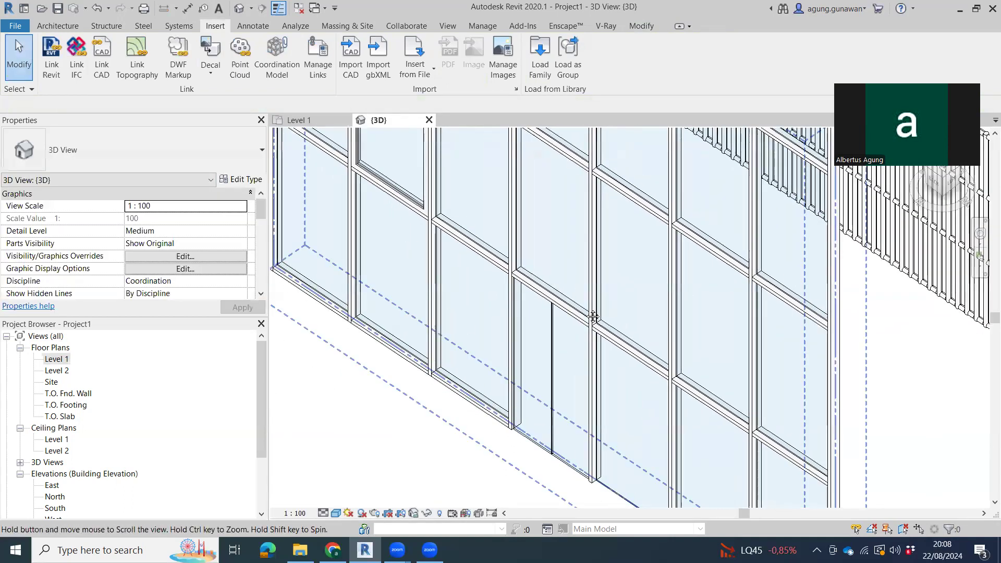
middle_click_drag(693, 411, 689, 356)
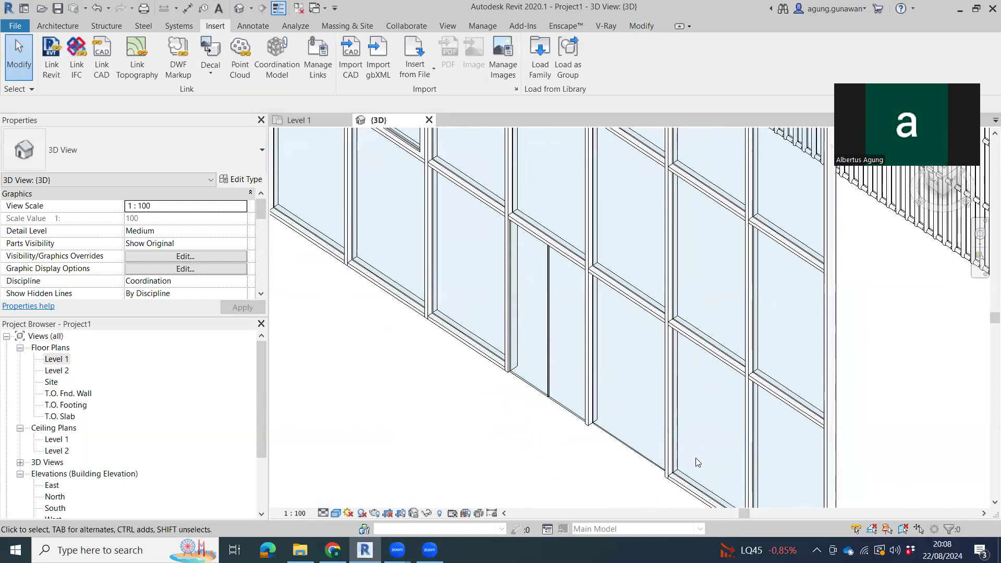
key("Tab")
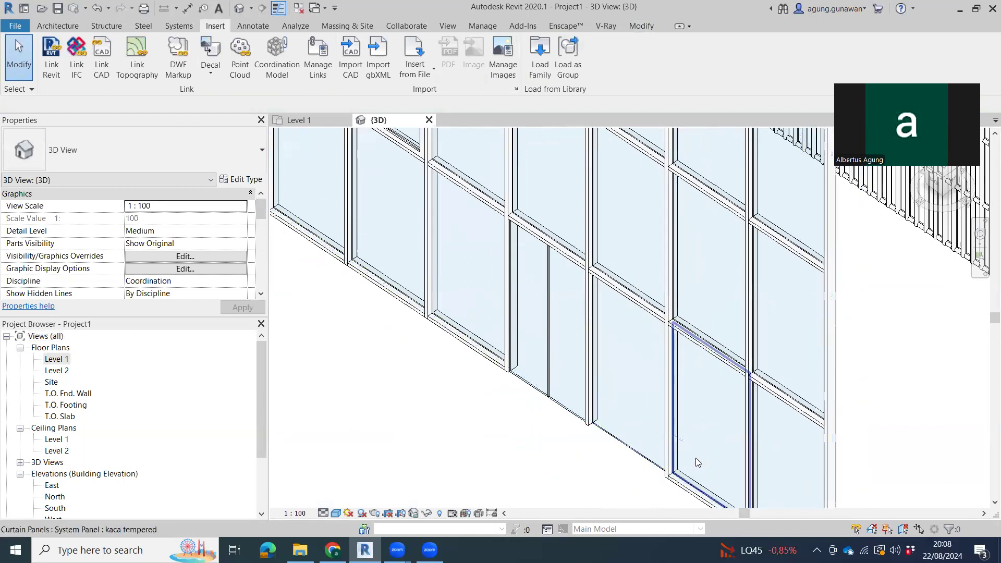
left_click(696, 458)
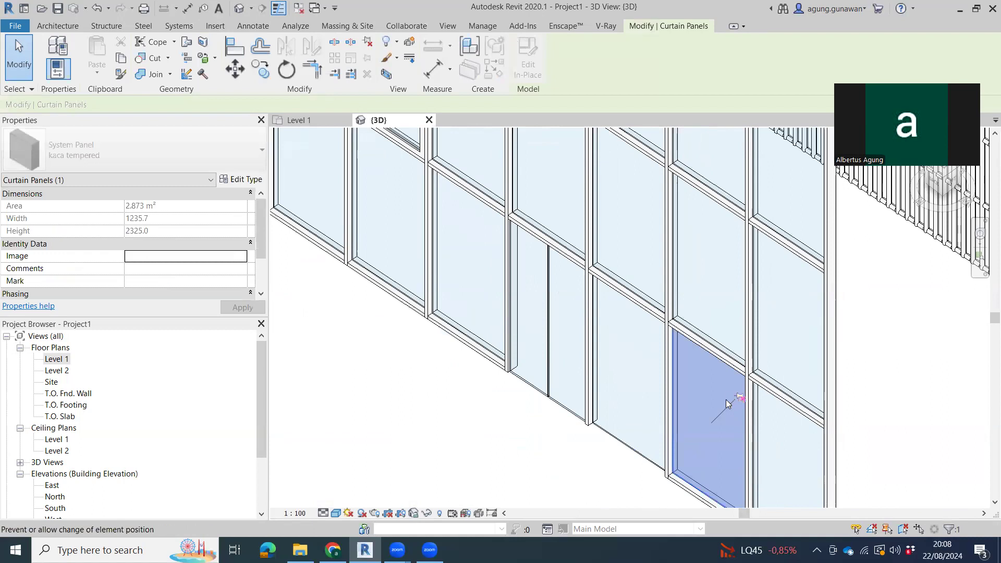
left_click(179, 153)
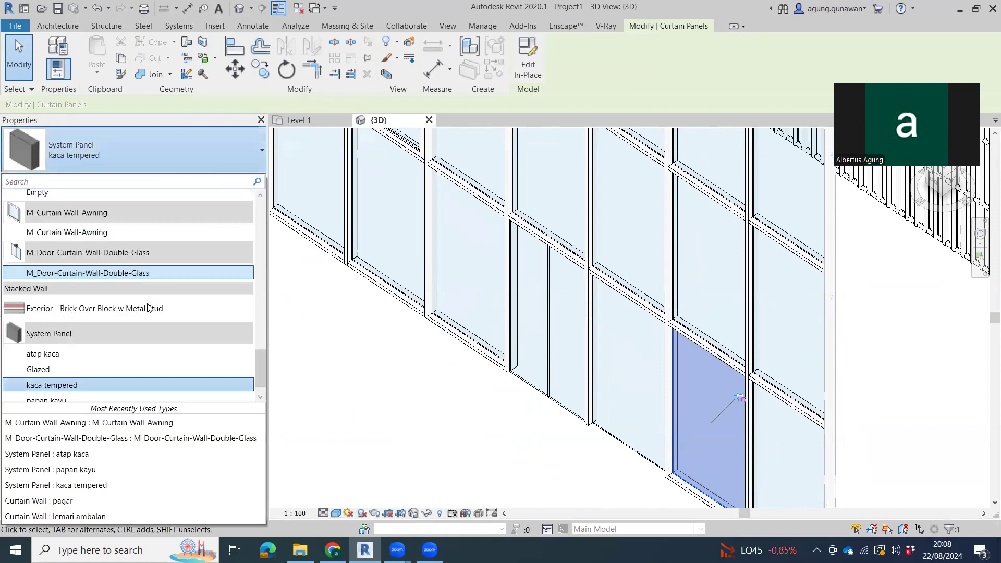
left_click(163, 233)
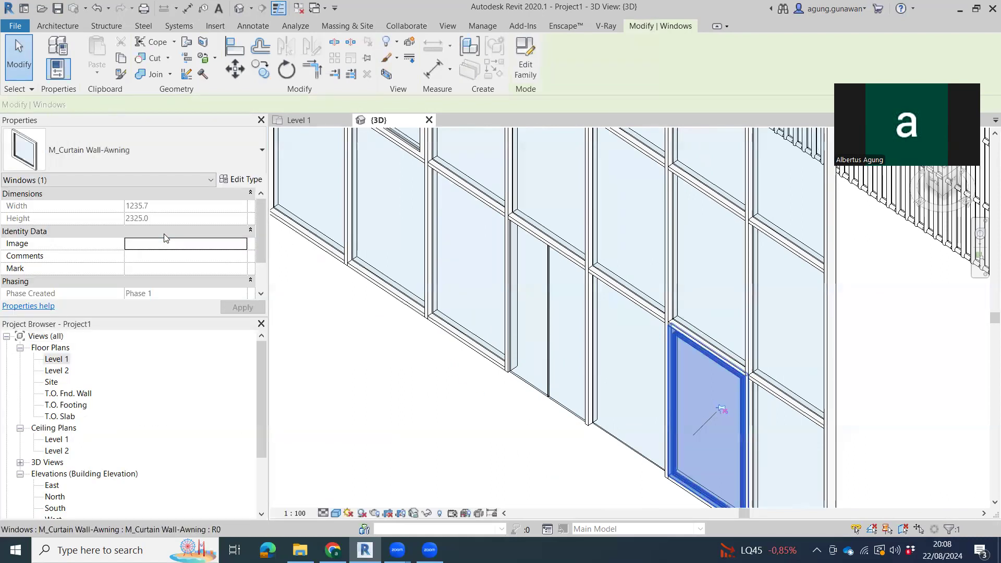
- Select the bottom-row awning window in the Level 1 floor plan and open its type properties
left_click(302, 123)
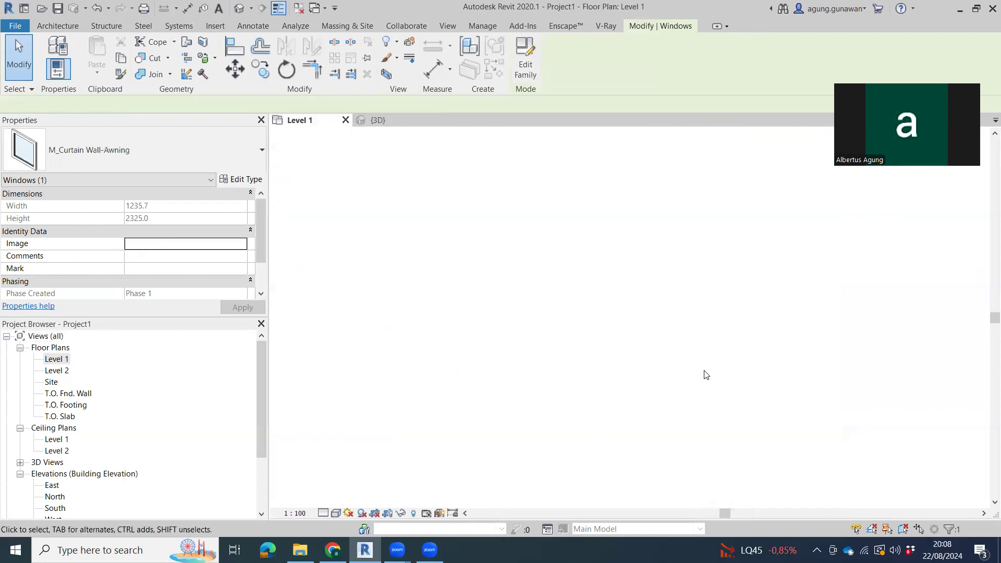
scroll(545, 432, "up", 4)
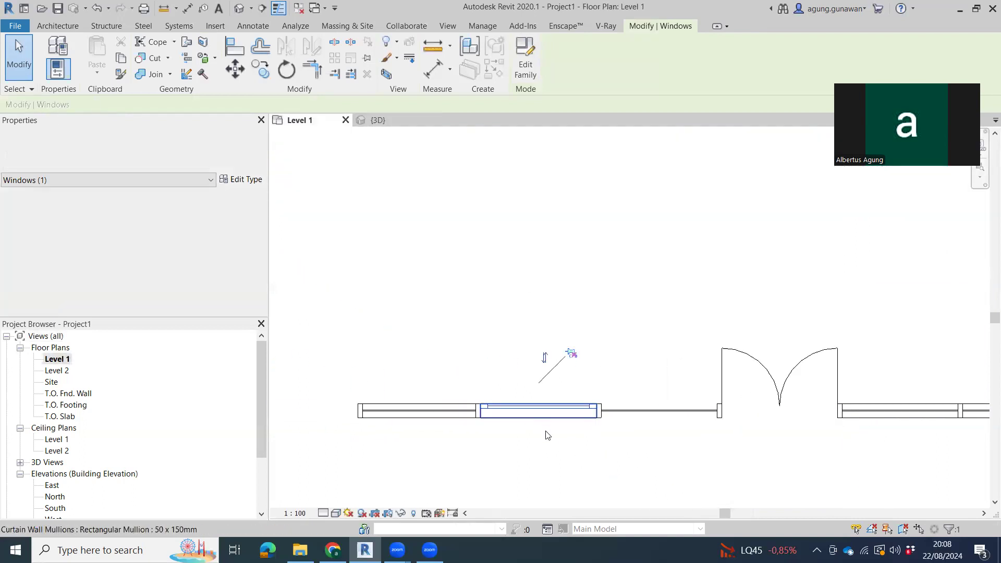
left_click(591, 432)
scroll(611, 420, "up", 5)
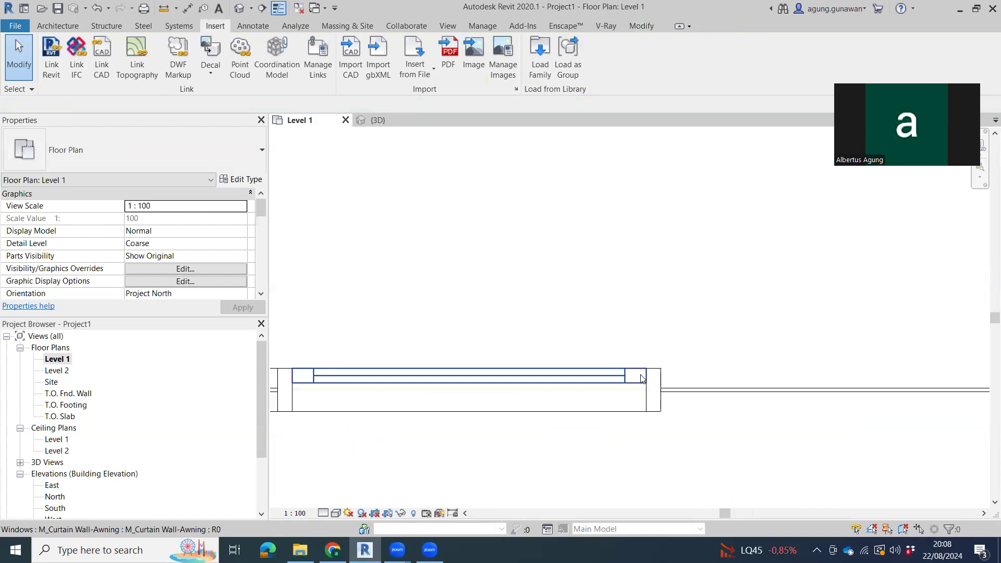
left_click(644, 387)
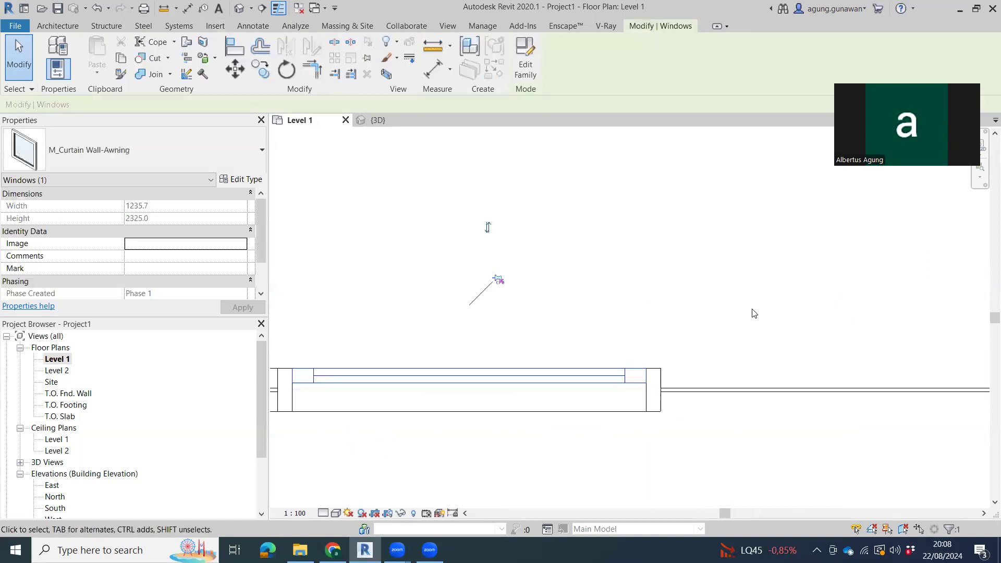
scroll(774, 365, "down", 2)
middle_click_drag(774, 365, 568, 383)
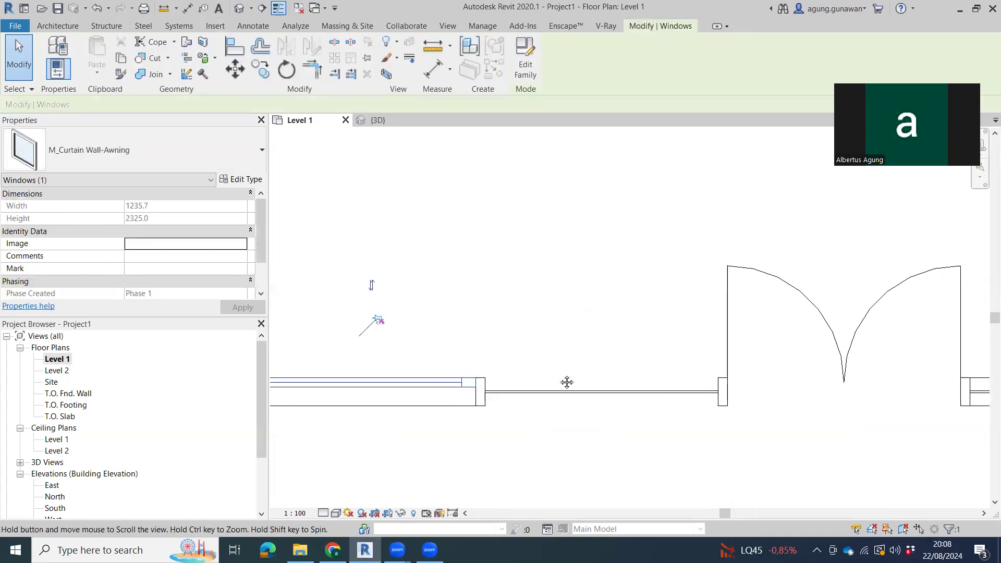
left_click(241, 179)
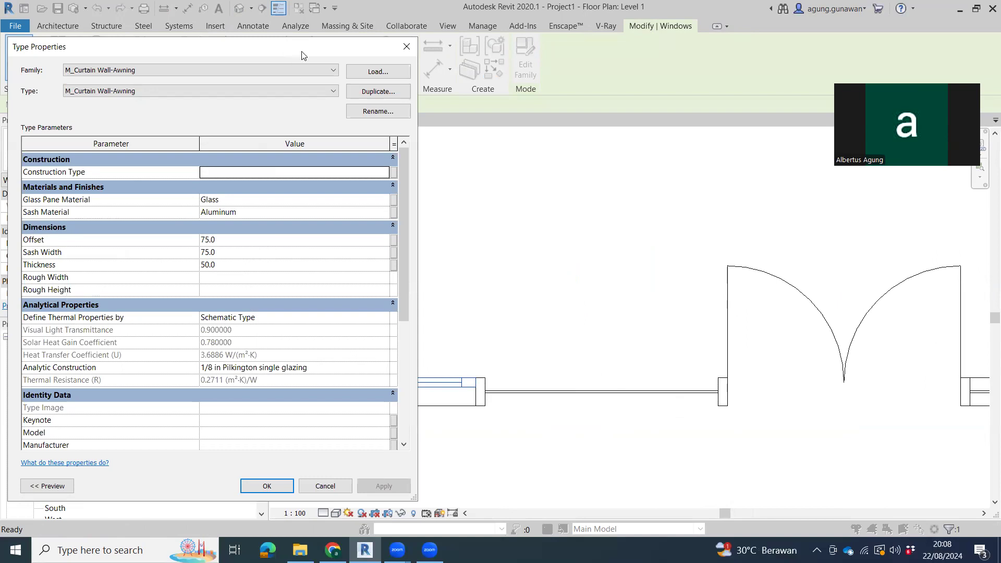
left_click_drag(302, 55, 784, 52)
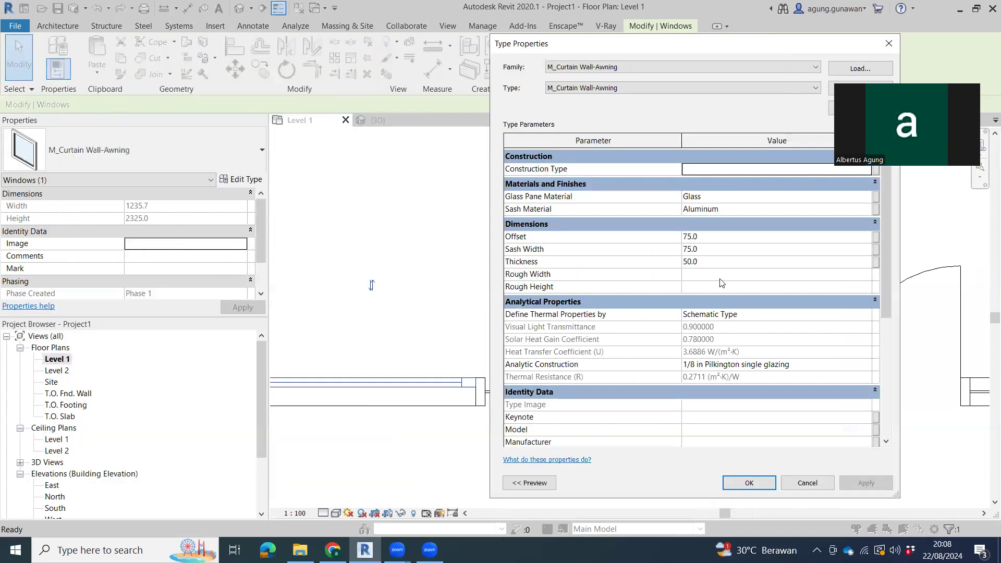
- Set the awning window type's offset to 0 and apply it
left_click(728, 237)
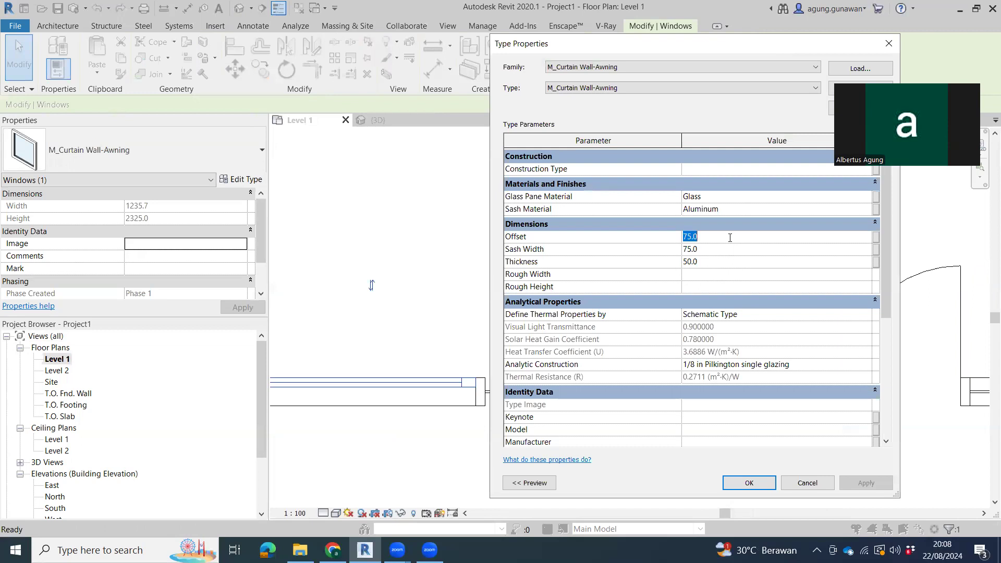
type("0")
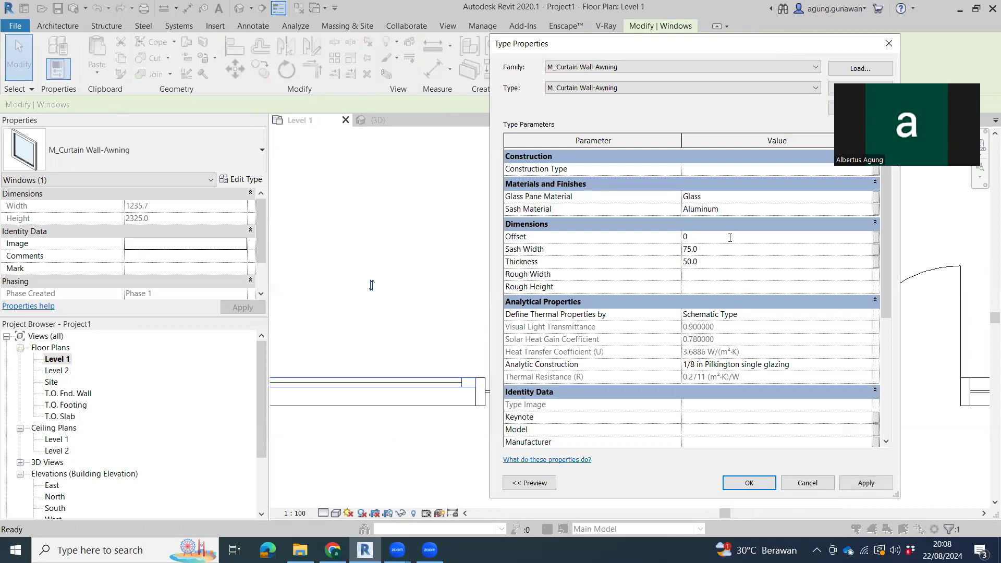
left_click(866, 483)
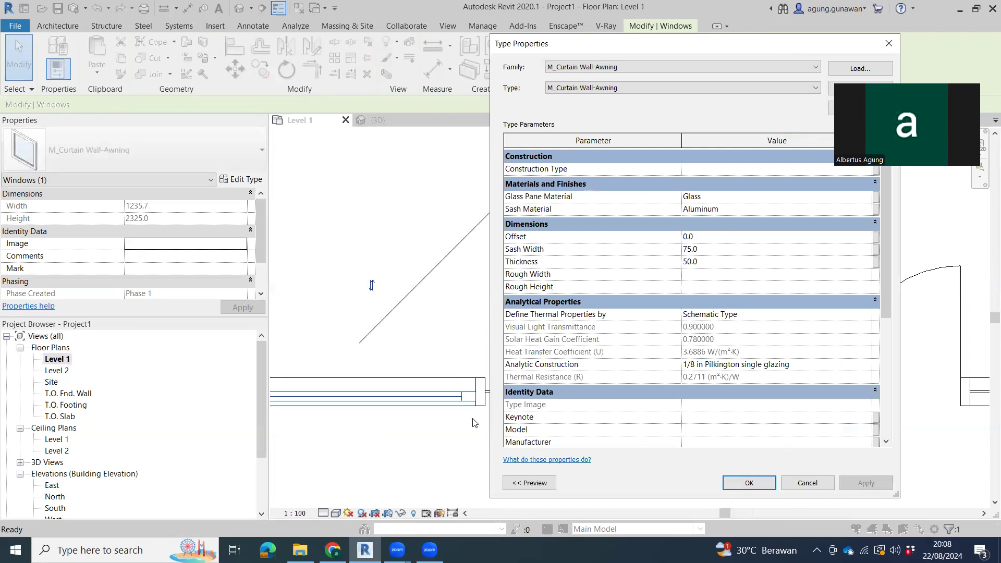
- Set the awning window type's offset to 50 and accept the type properties
left_click(720, 235)
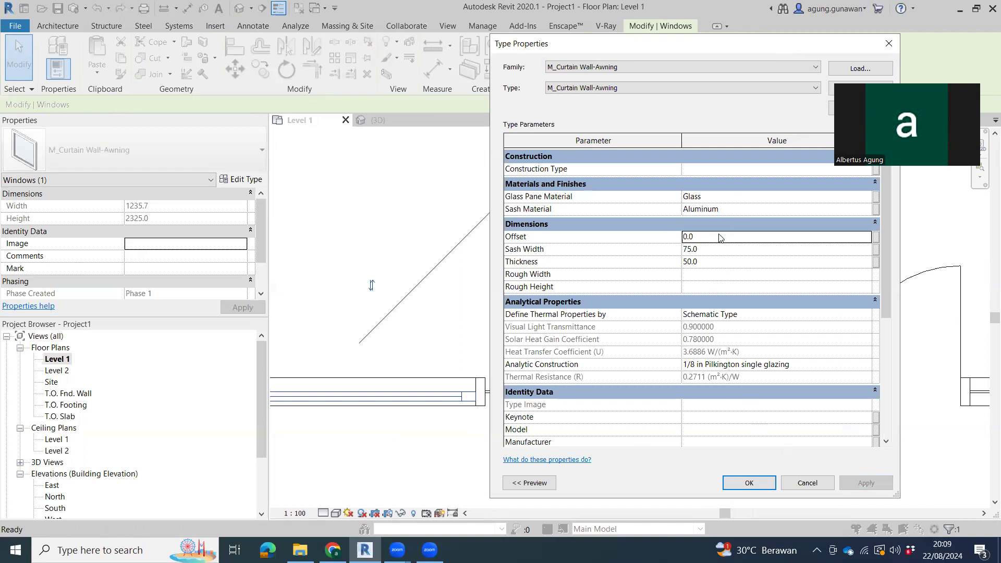
type("75")
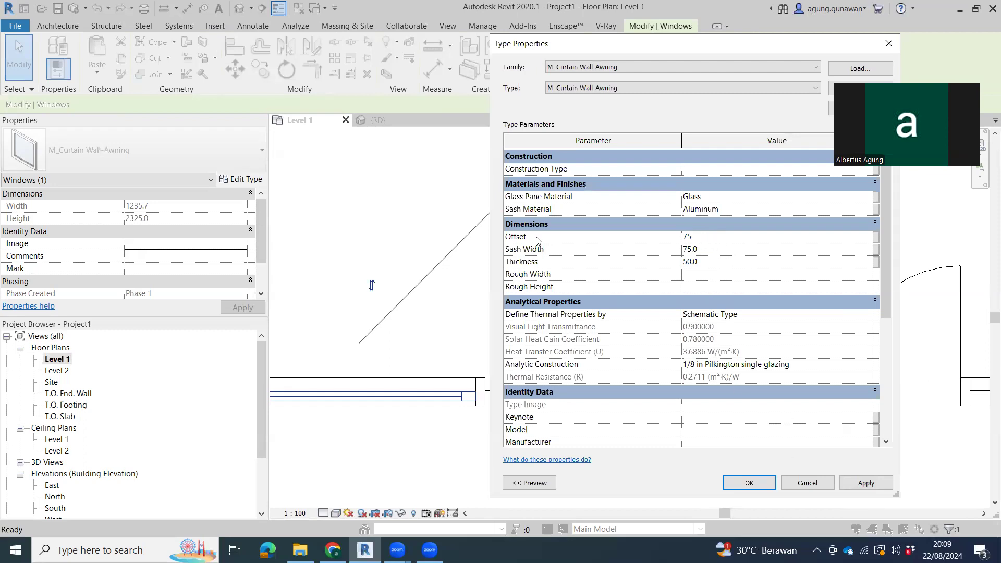
type("50")
left_click(857, 485)
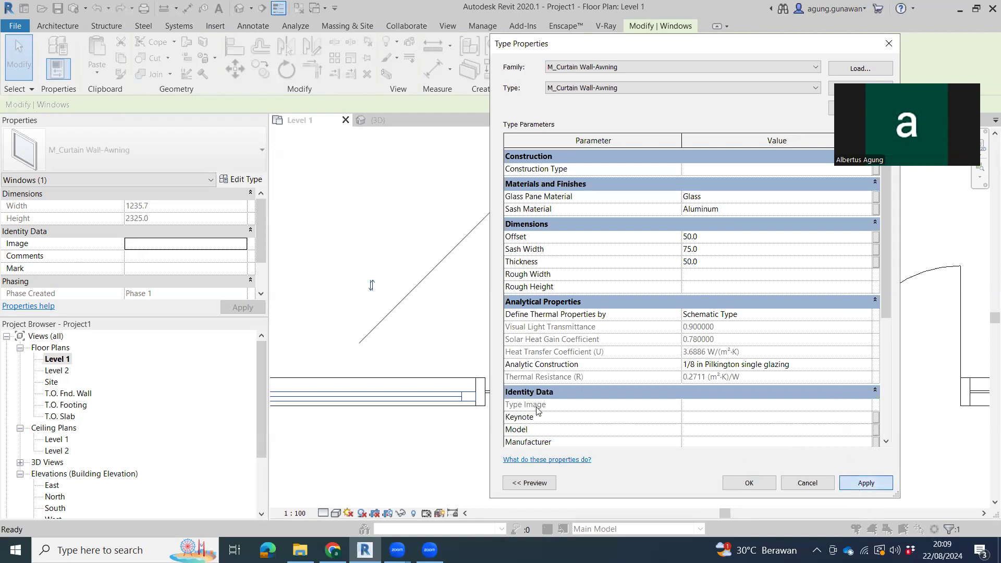
left_click(749, 483)
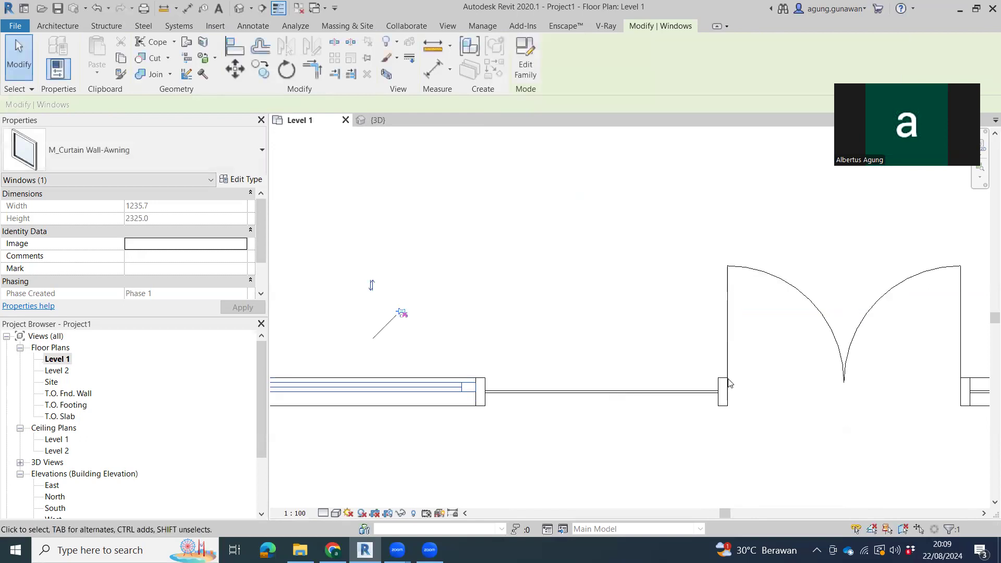
- Select the double glass door in the floor plan, set its type's offset to 0 and accept the type properties
left_click(730, 353)
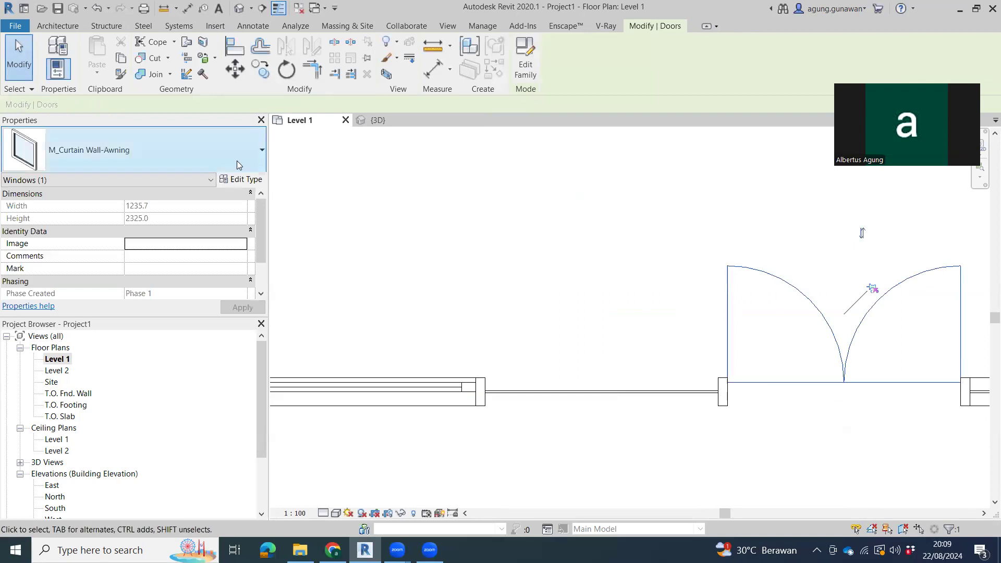
left_click(242, 180)
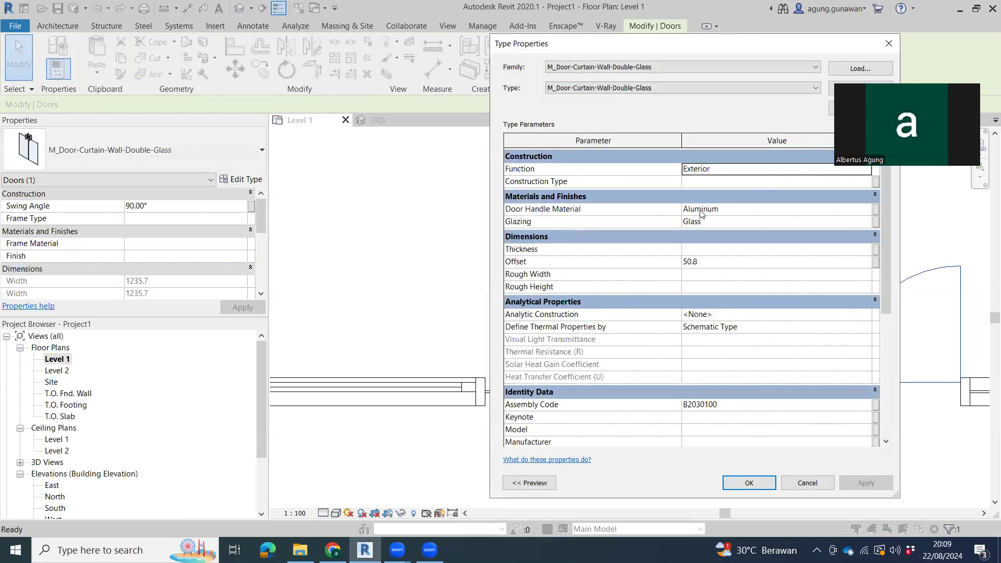
left_click(723, 263)
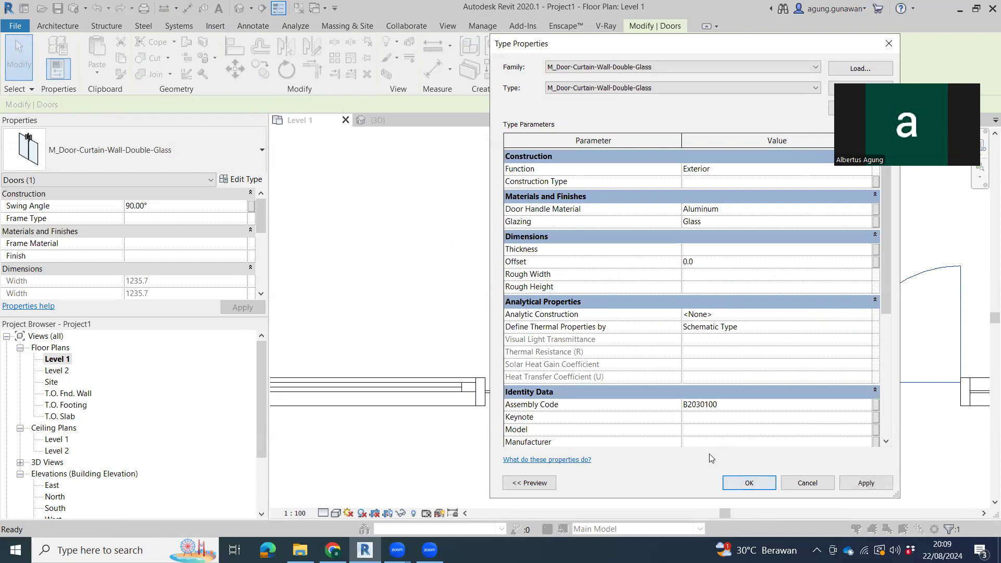
key("Return")
middle_click_drag(737, 351, 702, 347)
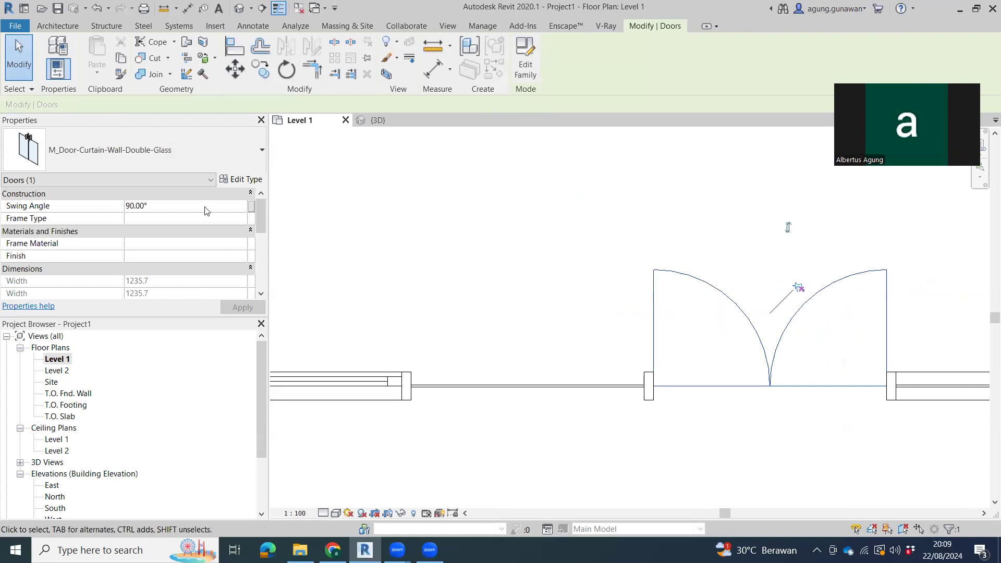
- Set the double glass door type's offset to 75, apply it and accept the type properties
left_click(230, 181)
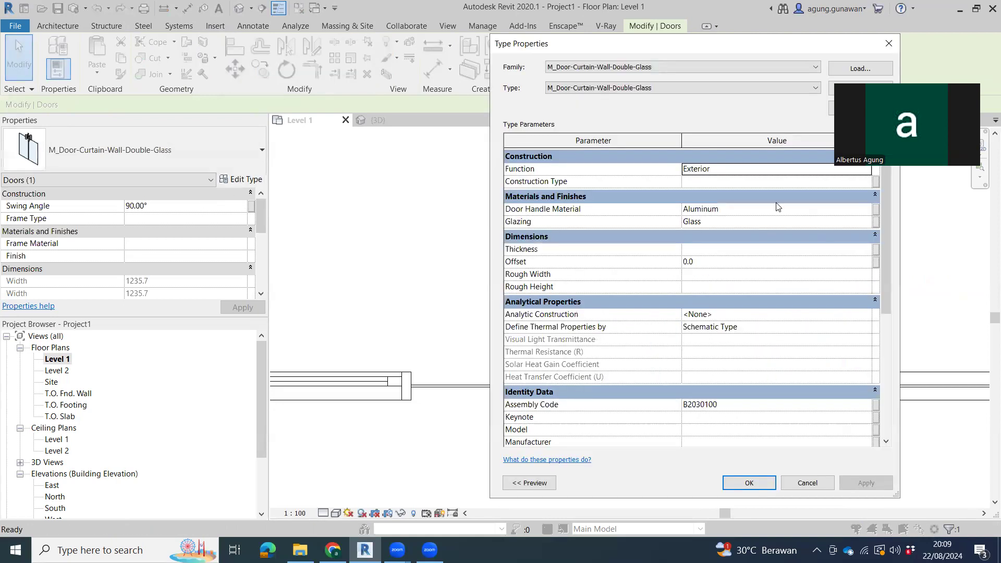
left_click(722, 263)
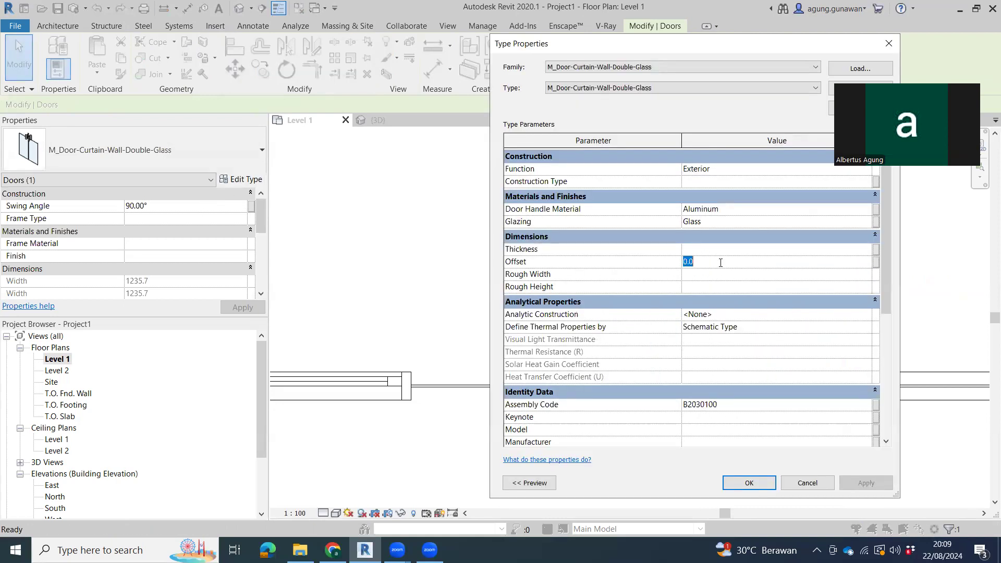
type("75")
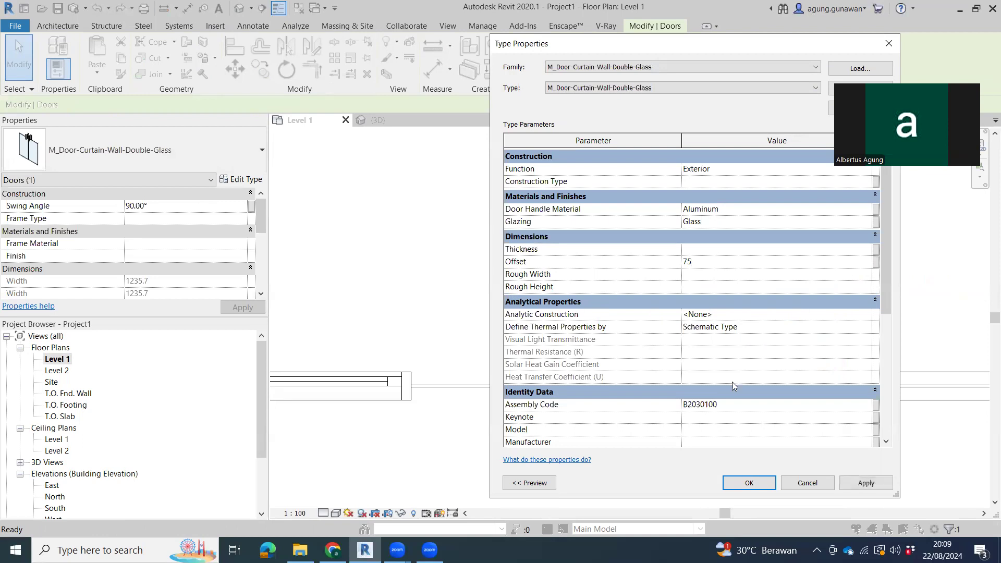
left_click(865, 484)
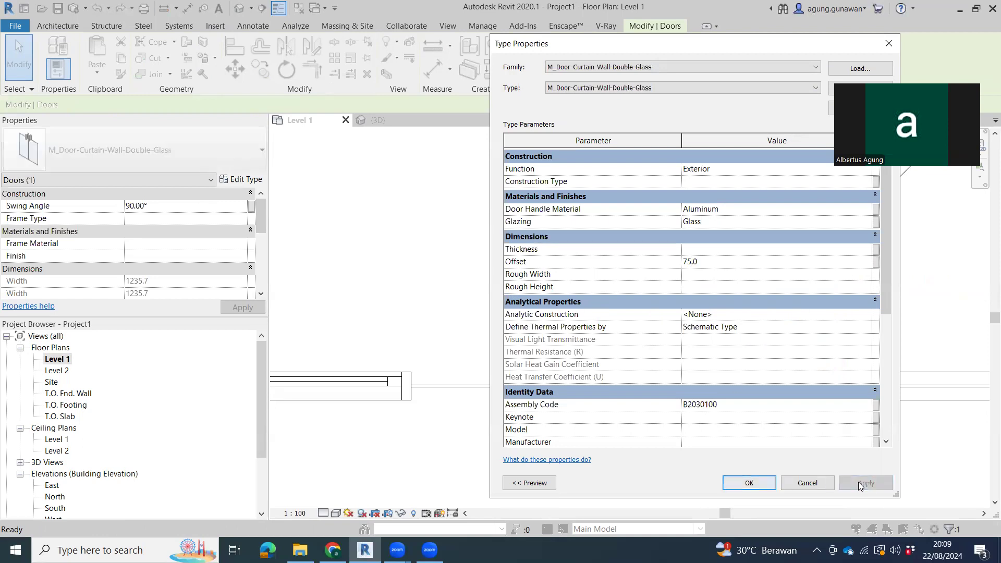
key("Return")
middle_click_drag(738, 412, 649, 395)
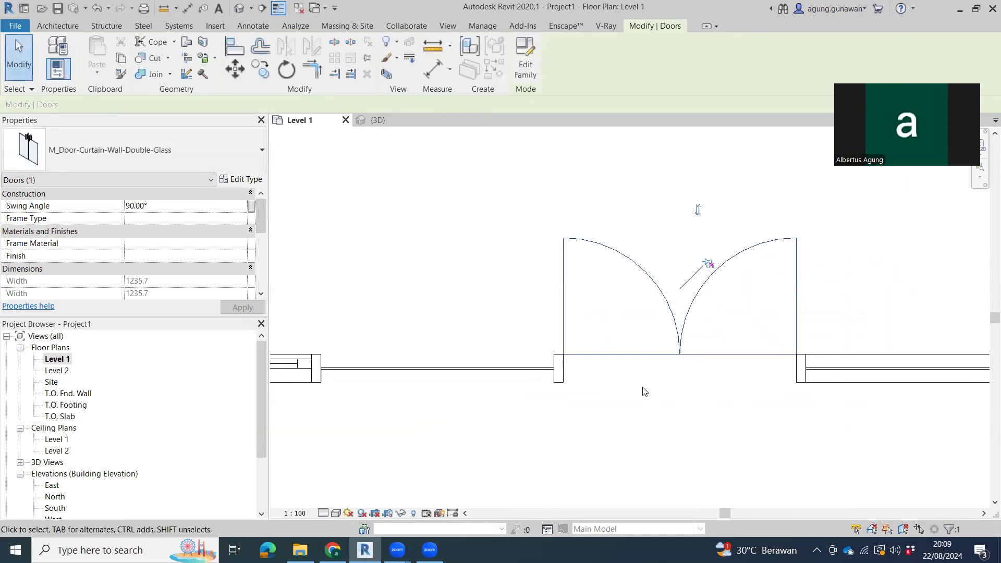
- Examine in the 3D view how the double door sits within the mullions, from the back and the front of the curtain wall
key("ctrl+Tab")
left_click(572, 423)
middle_click_drag(575, 429, 639, 271, "shift")
scroll(606, 253, "up", 3)
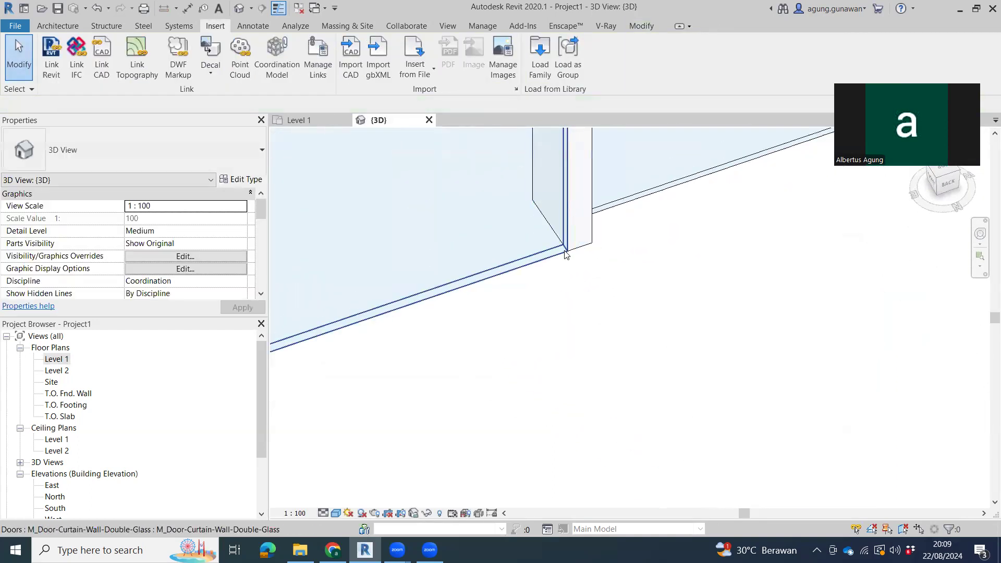
scroll(568, 260, "down", 3)
middle_click_drag(583, 318, 582, 373)
scroll(563, 365, "down", 2)
middle_click_drag(529, 342, 782, 327, "shift")
middle_click_drag(616, 341, 465, 441)
scroll(541, 377, "down", 2)
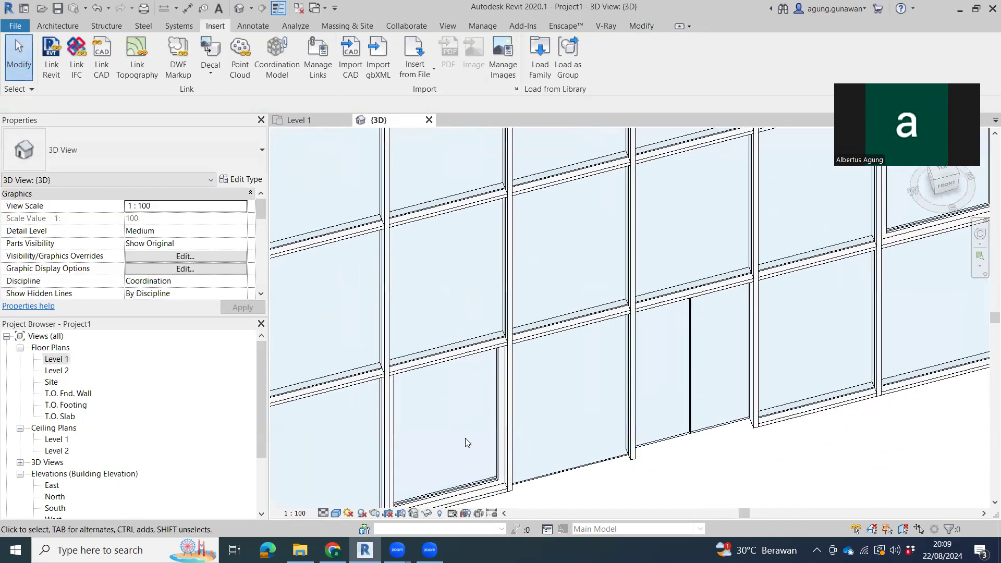
- Place a horizontal one-segment curtain grid line at the midpoint of the bottom-row panel beside the double door, 1200 mm from each edge
left_click(499, 423)
left_click(649, 343)
middle_click_drag(650, 343, 604, 380, "shift")
key("Escape")
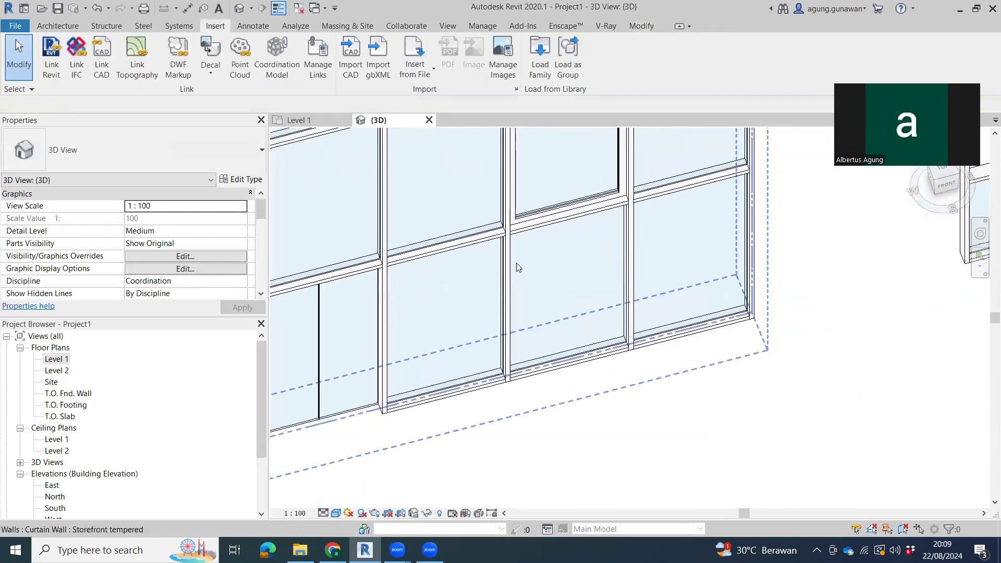
left_click(56, 26)
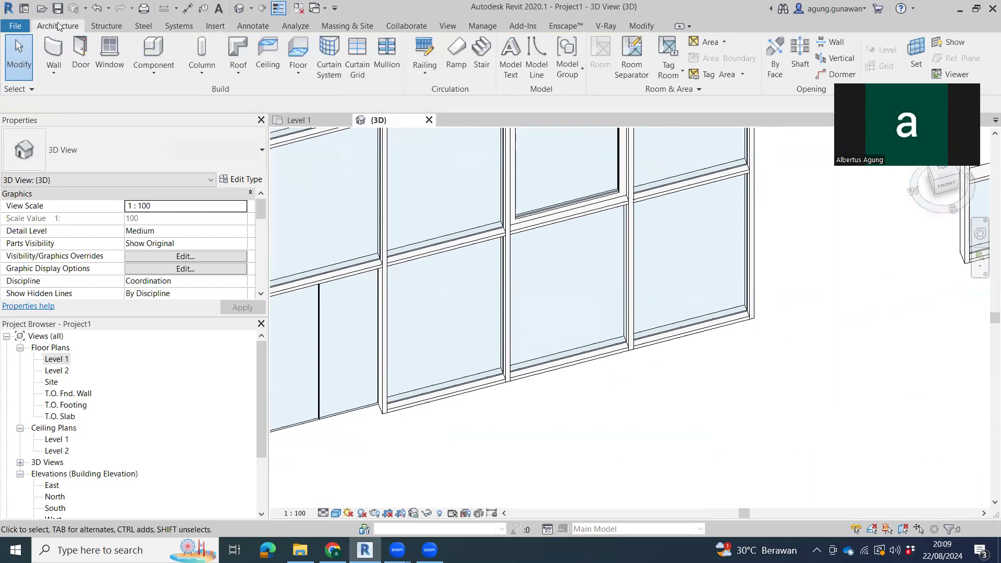
left_click(371, 64)
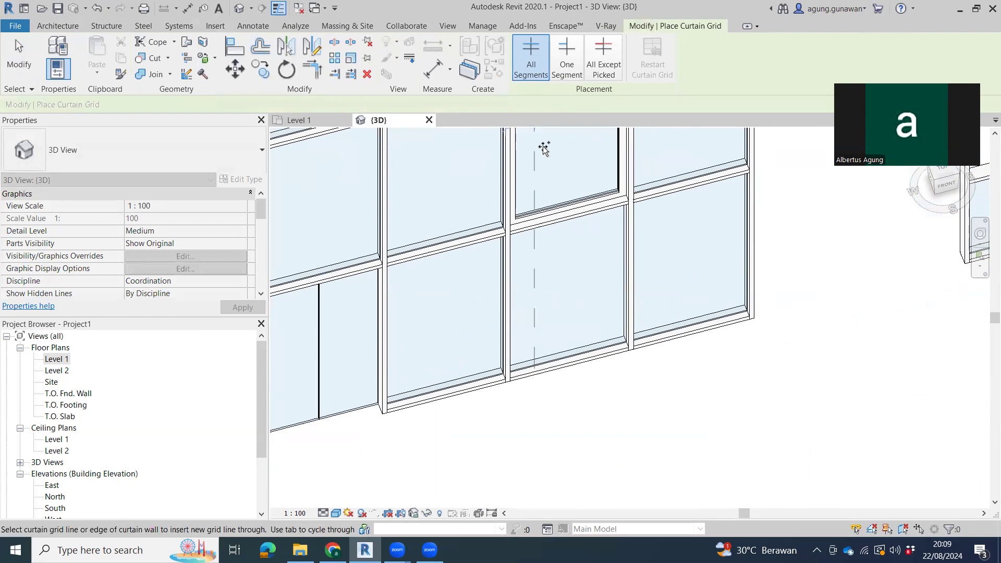
left_click(565, 66)
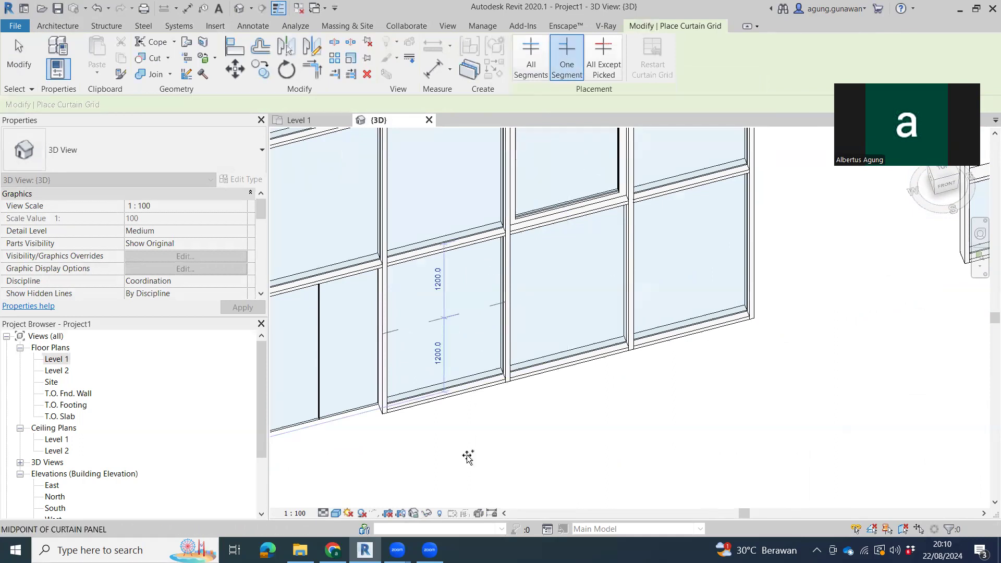
left_click(444, 318)
- Place a vertical one-segment curtain grid line at the midpoint of the bottom-row panel below the upper awning window
middle_click_drag(577, 307, 778, 379)
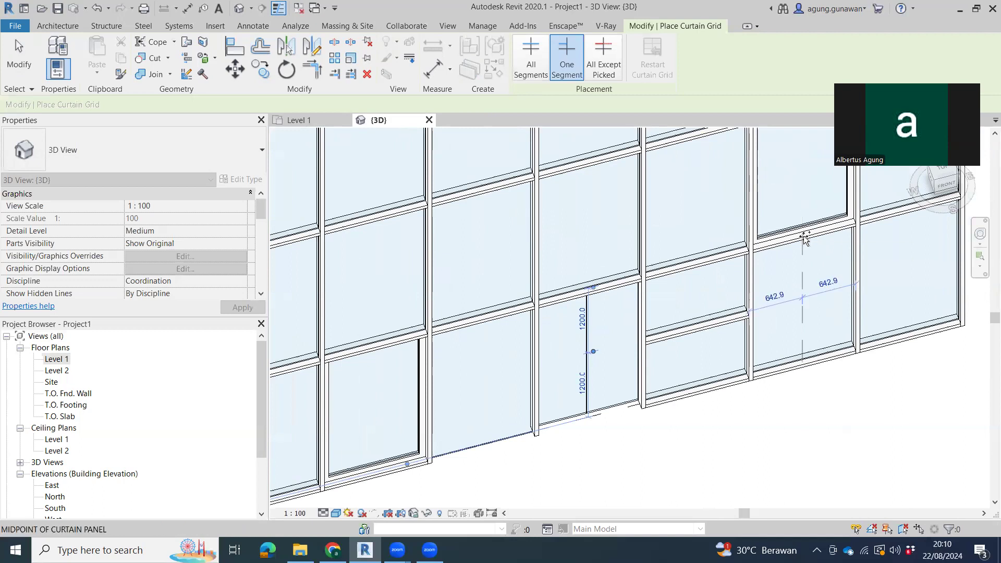
left_click(853, 356)
middle_click_drag(865, 387, 743, 438)
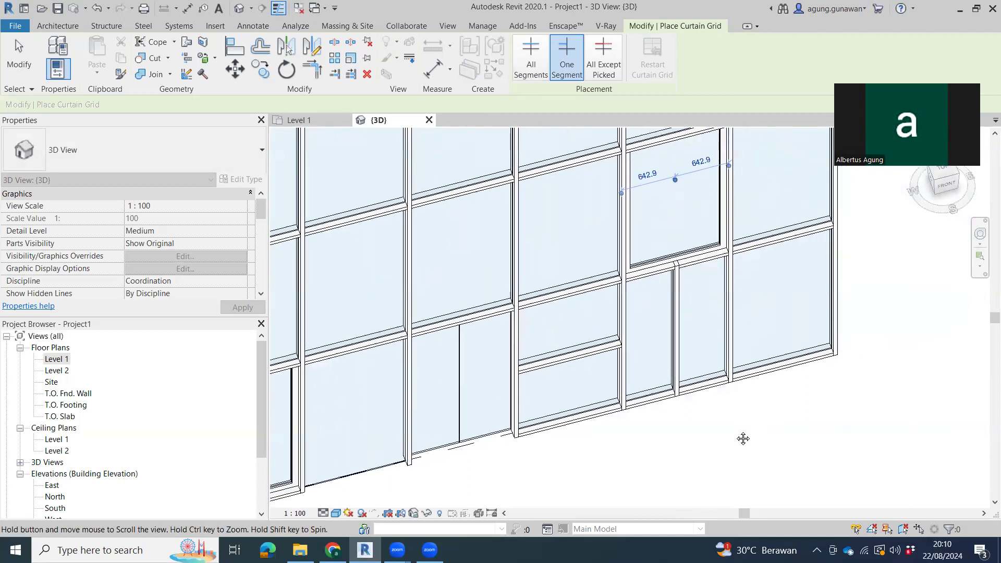
- Place a vertical one-segment grid line in the mostly empty curtain wall, centred in a panel at 1000 mm from each side
middle_click_drag(949, 344, 566, 344)
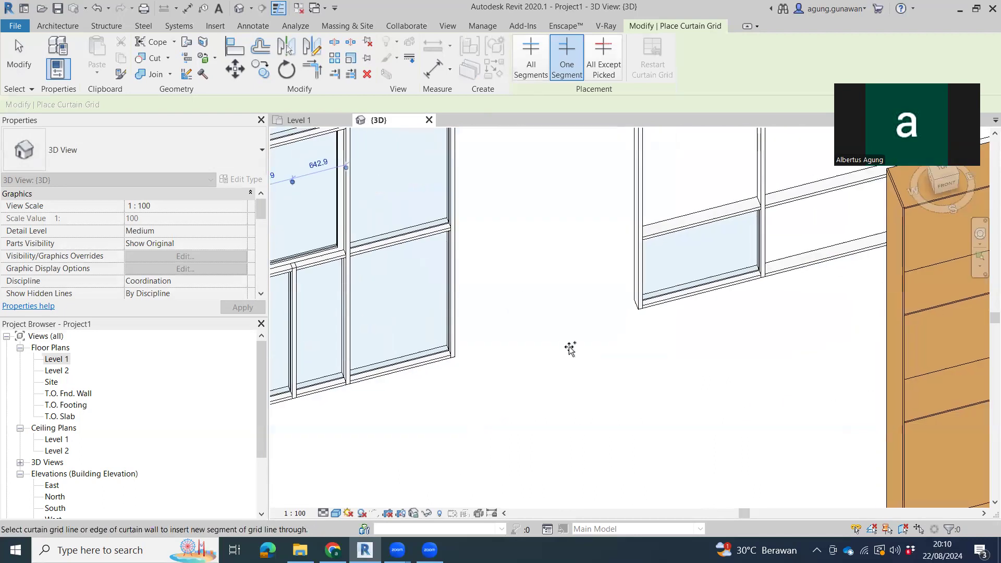
scroll(538, 326, "down", 4)
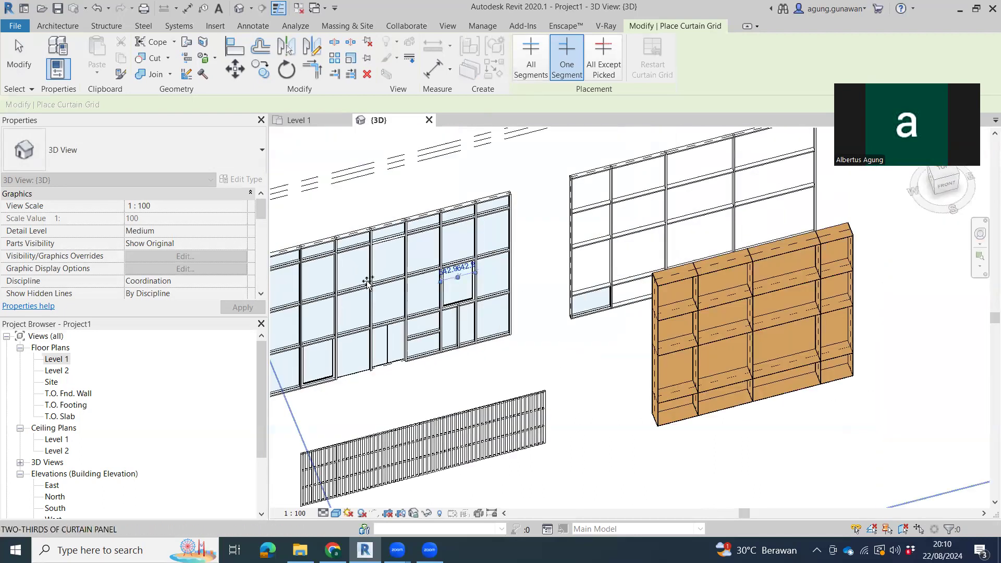
left_click(638, 234)
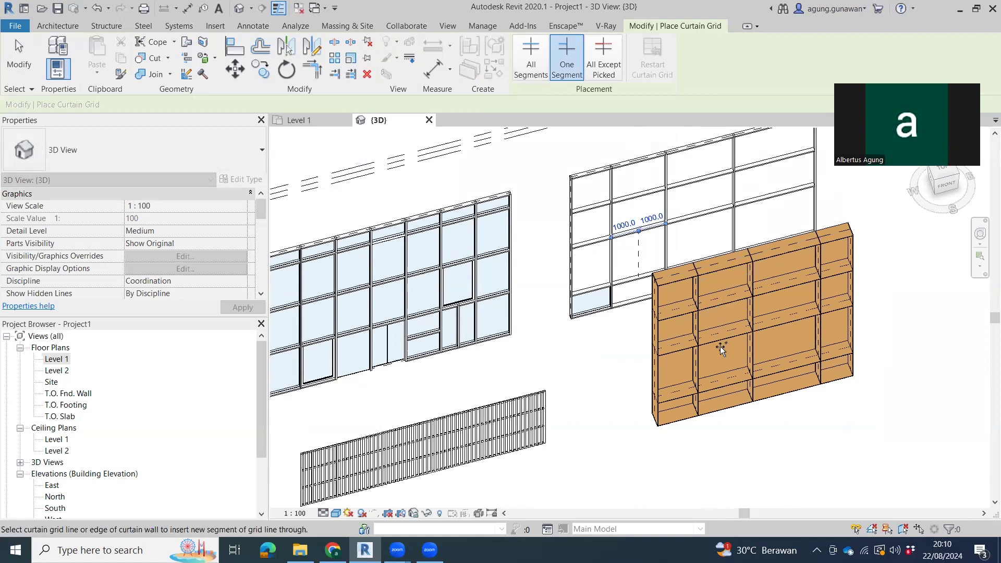
- Divide three panels of the wooden shelf wall at their midpoints, two with vertical segments and one with a horizontal segment, and end the grid placement
left_click(725, 320)
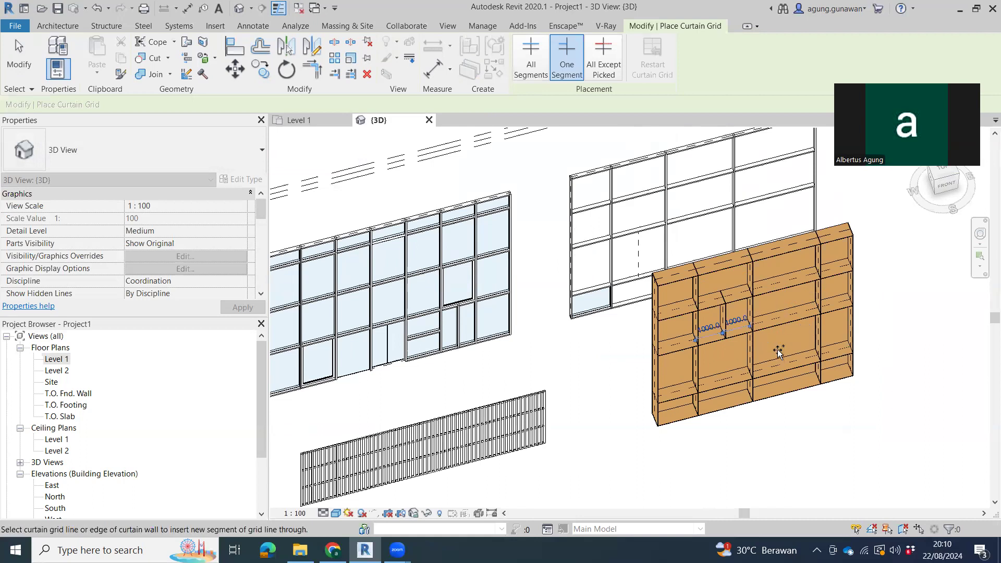
left_click(785, 316)
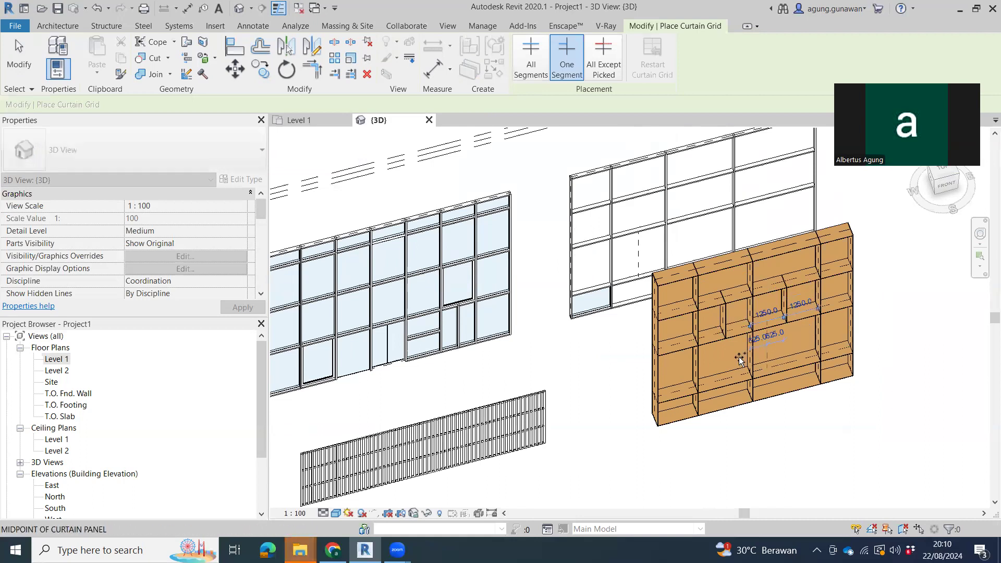
left_click(698, 367)
scroll(834, 348, "up", 3)
key("Escape")
key("Escape")
- Examine the new shelf divisions of the wooden shelf wall in the 3D view
scroll(761, 360, "down", 2)
middle_click_drag(725, 371, 731, 264, "shift")
scroll(795, 306, "up", 3)
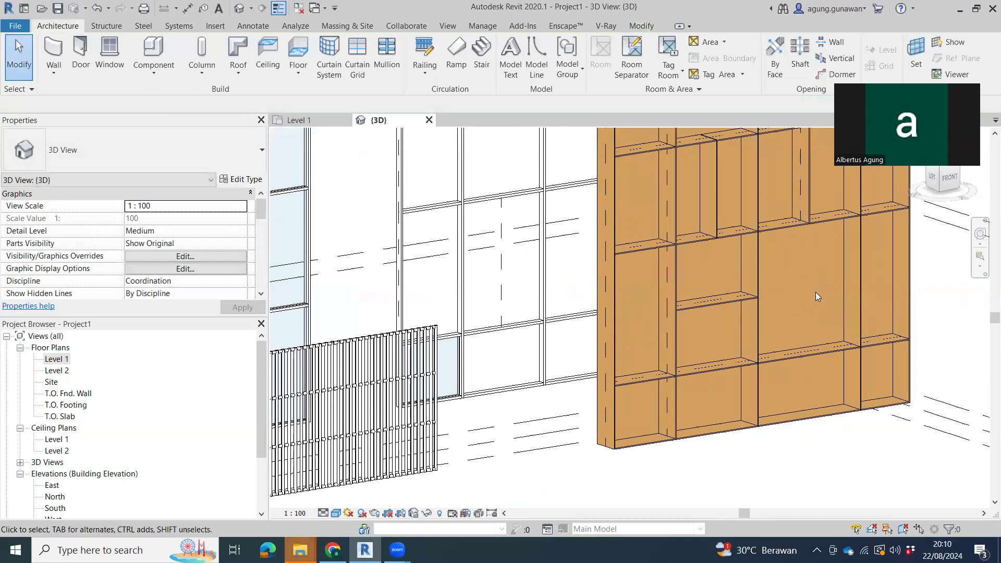
middle_click_drag(851, 254, 640, 317)
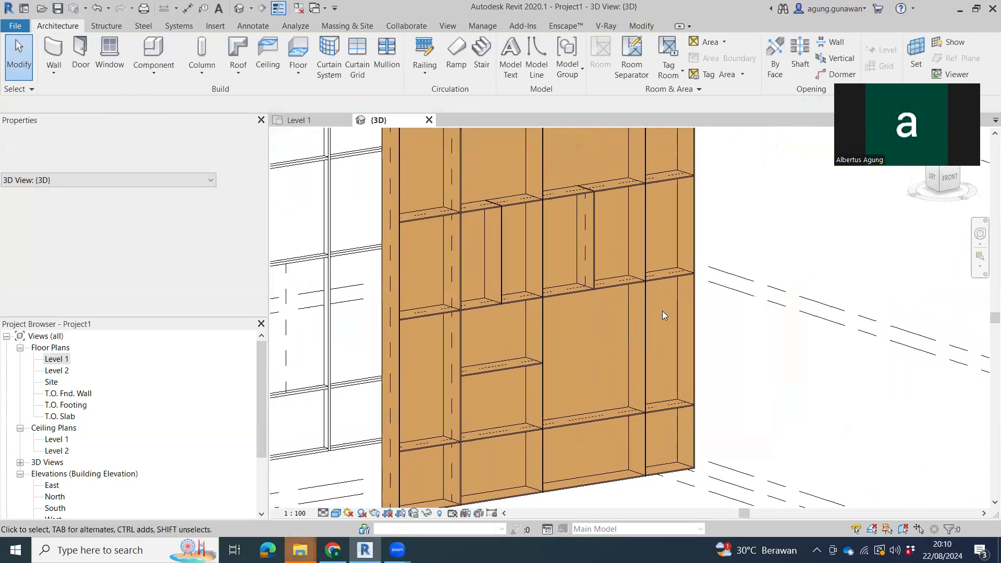
middle_click_drag(568, 324, 537, 386)
scroll(536, 386, "down", 2)
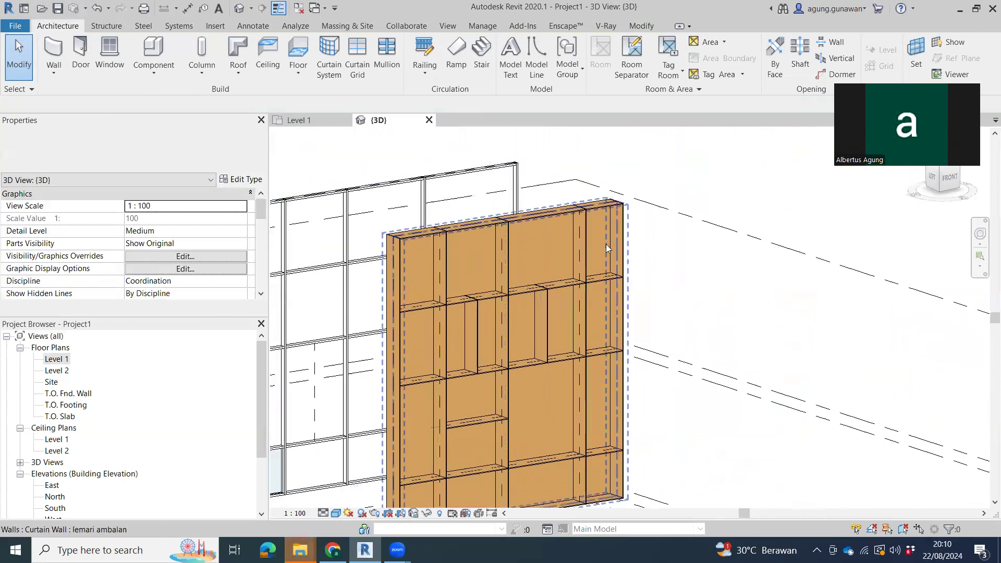
middle_click_drag(600, 374, 794, 315)
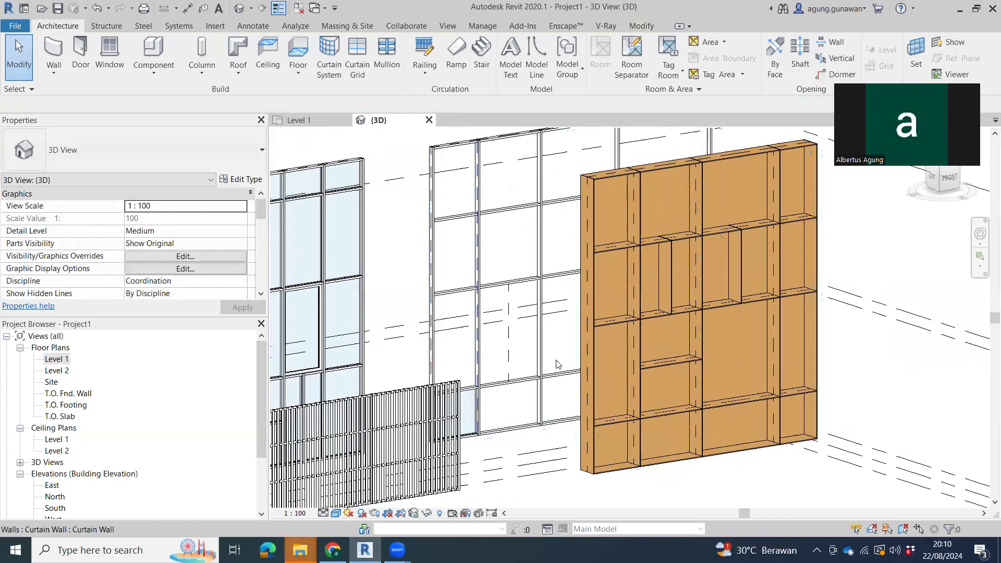
- Examine the slatted curtain wall and compare it with the other curtain walls in the 3D view
middle_click_drag(505, 364, 848, 338)
left_click(627, 374)
scroll(627, 374, "up", 3)
key("Escape")
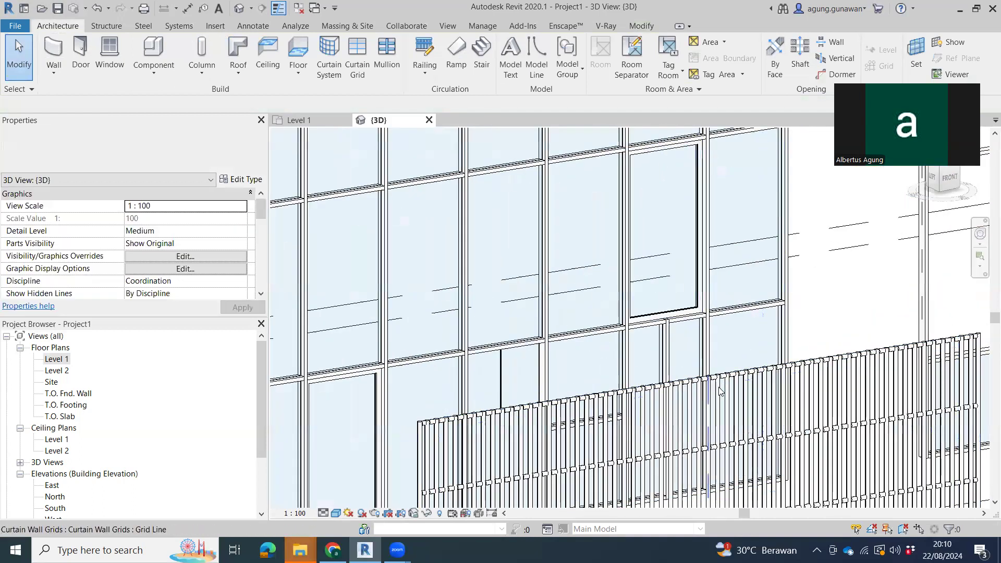
scroll(531, 290, "down", 3)
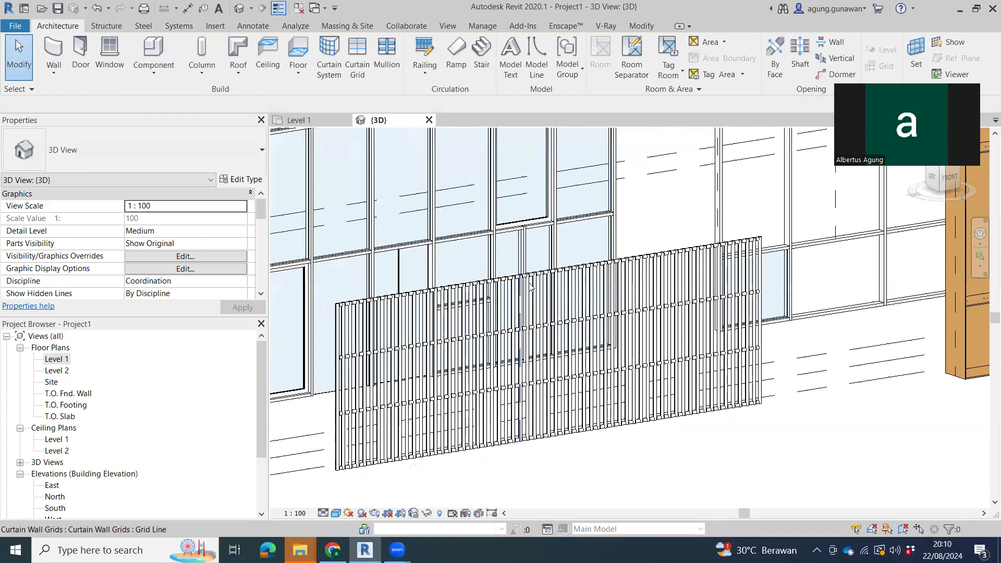
scroll(874, 343, "down", 3)
middle_click_drag(874, 343, 269, 284)
middle_click_drag(526, 380, 678, 373)
scroll(678, 373, "down", 1)
middle_click_drag(598, 361, 833, 465)
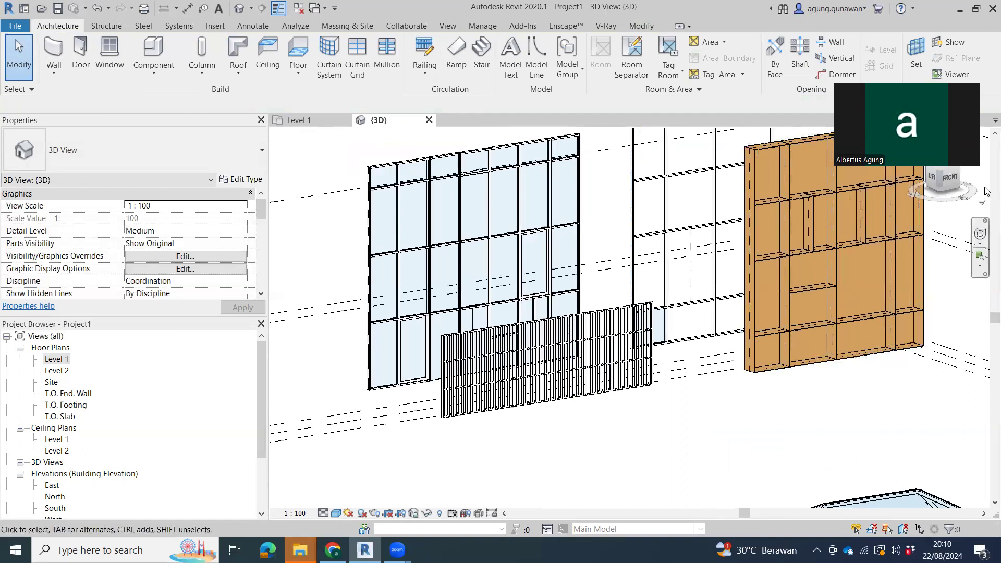
scroll(731, 374, "down", 1)
middle_click_drag(724, 375, 526, 388)
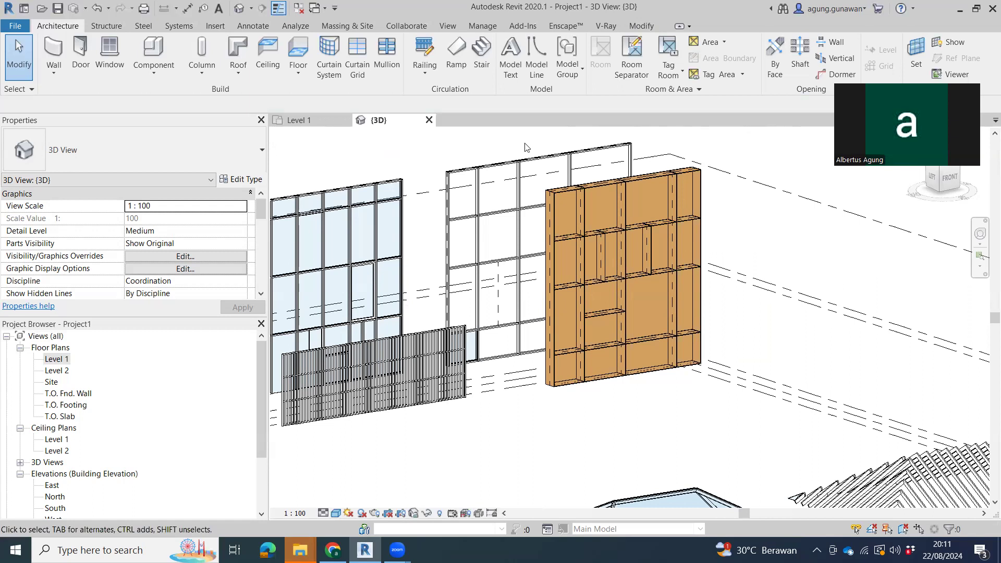
- Edit the mostly empty curtain wall's profile and draw a three-point arc of about 7.9 m radius from its left edge to its top edge
left_click(495, 167)
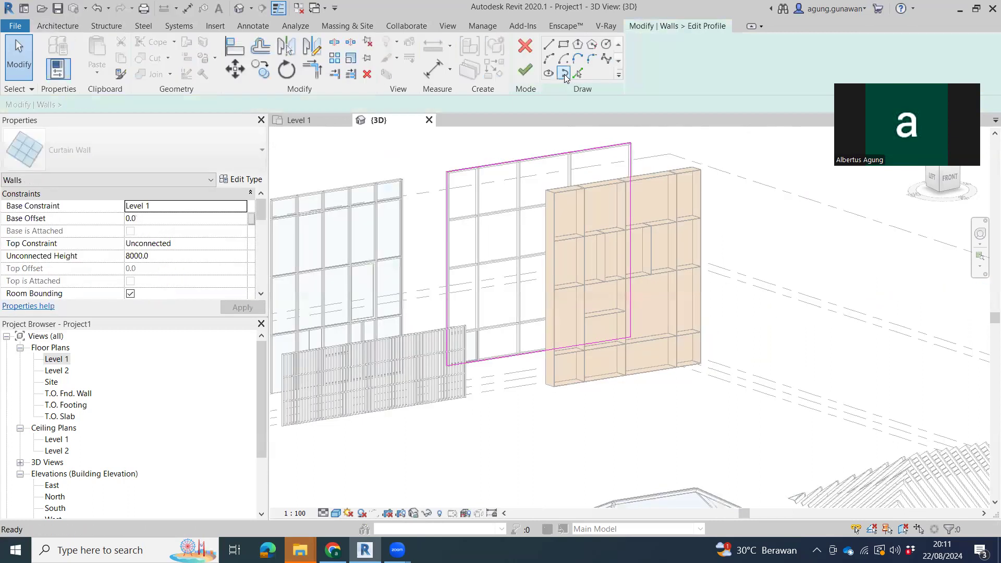
left_click(549, 59)
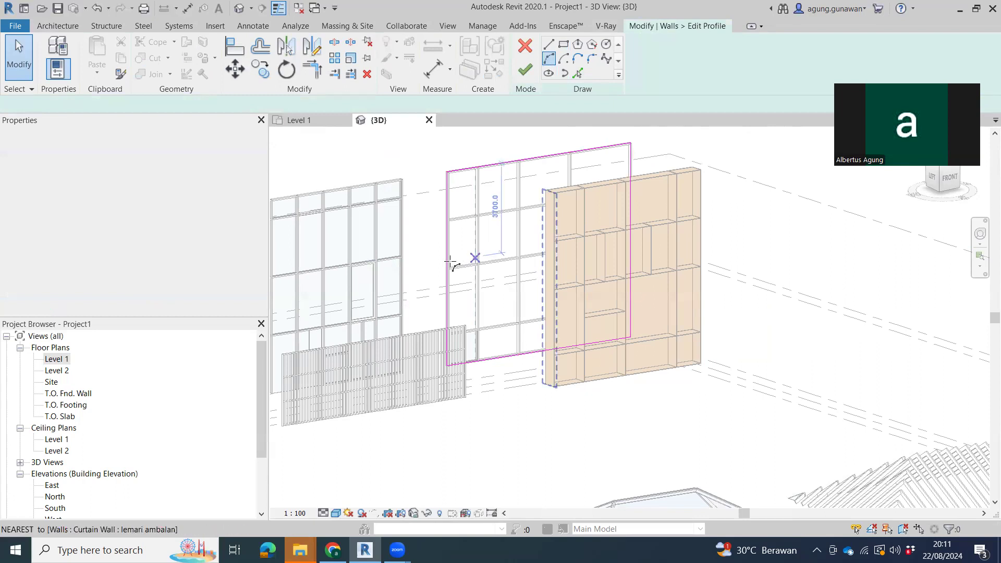
left_click(449, 259)
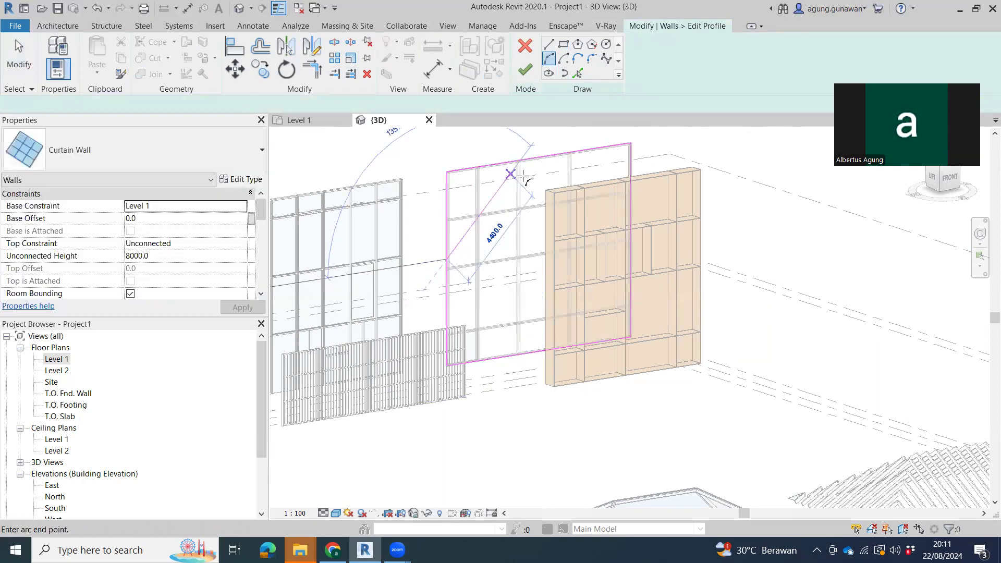
left_click(565, 154)
left_click(505, 189)
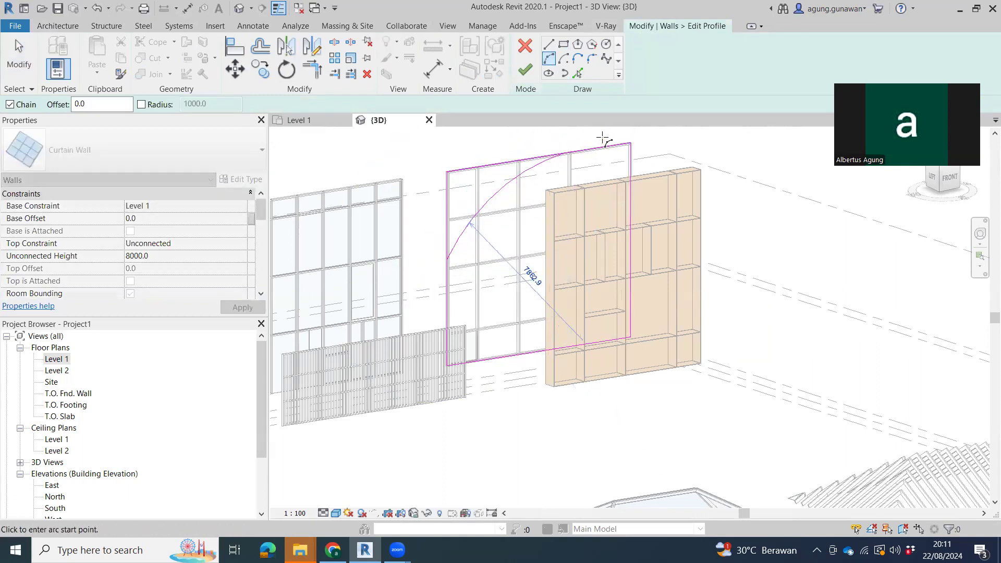
- Trim the curtain wall profile's top and left edges to the arc, keeping the parts below and beside it
key("t")
key("r")
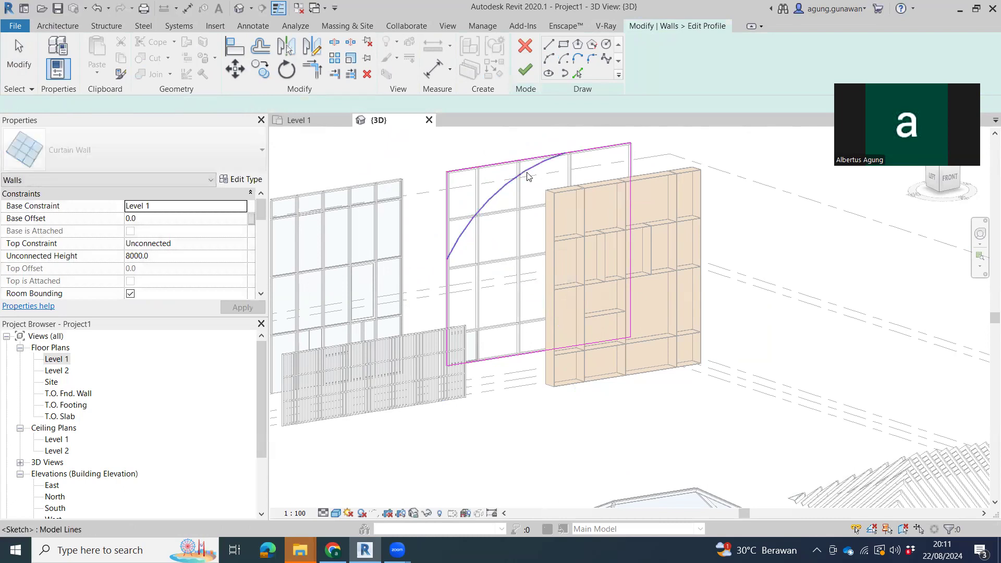
left_click(527, 171)
left_click(567, 161)
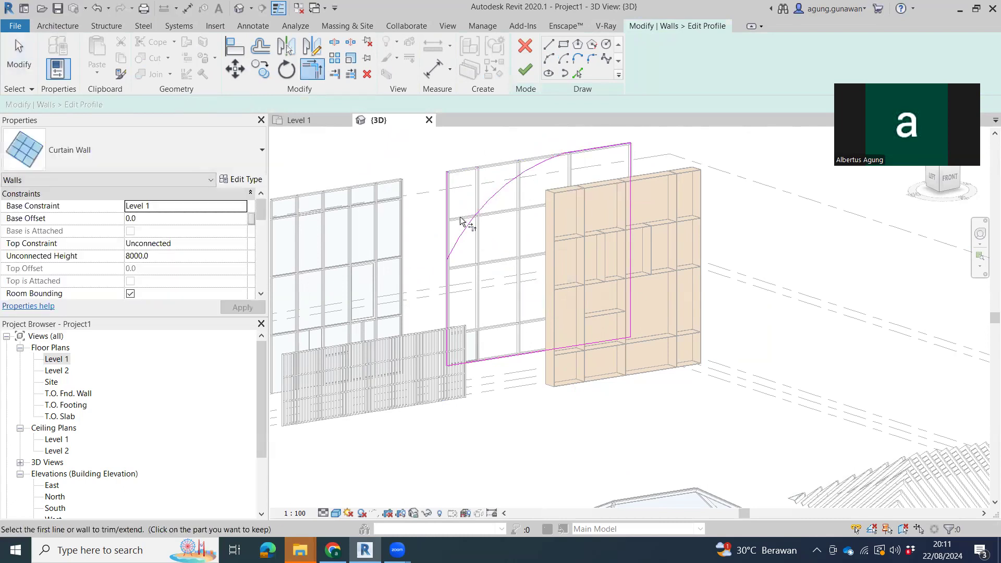
left_click(448, 285)
key("Escape")
key("Escape")
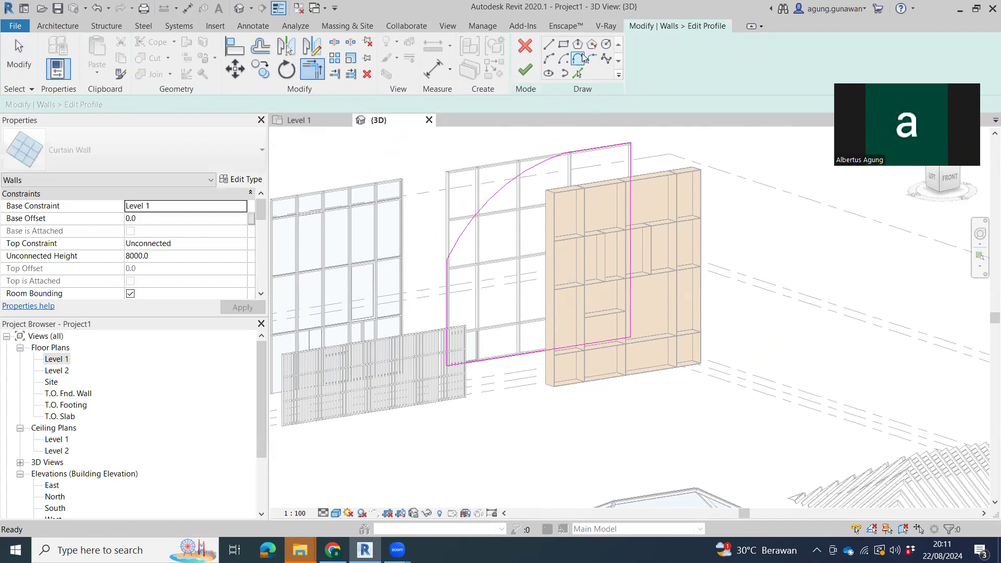
- Draw a circle inside the arched profile as an opening, finish the profile, and delete the mullions that cause errors
left_click(607, 45)
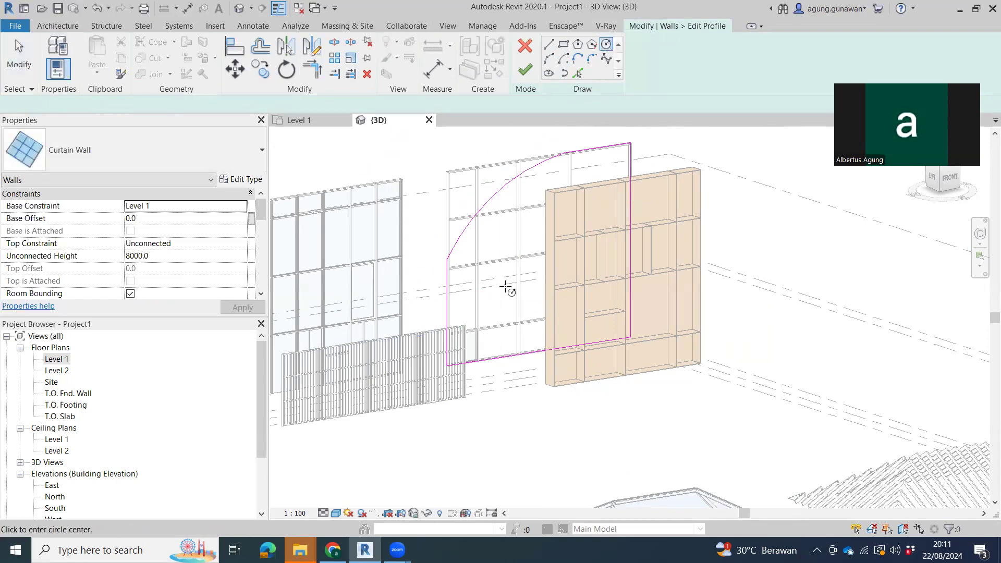
left_click(505, 272)
left_click(511, 307)
left_click(525, 69)
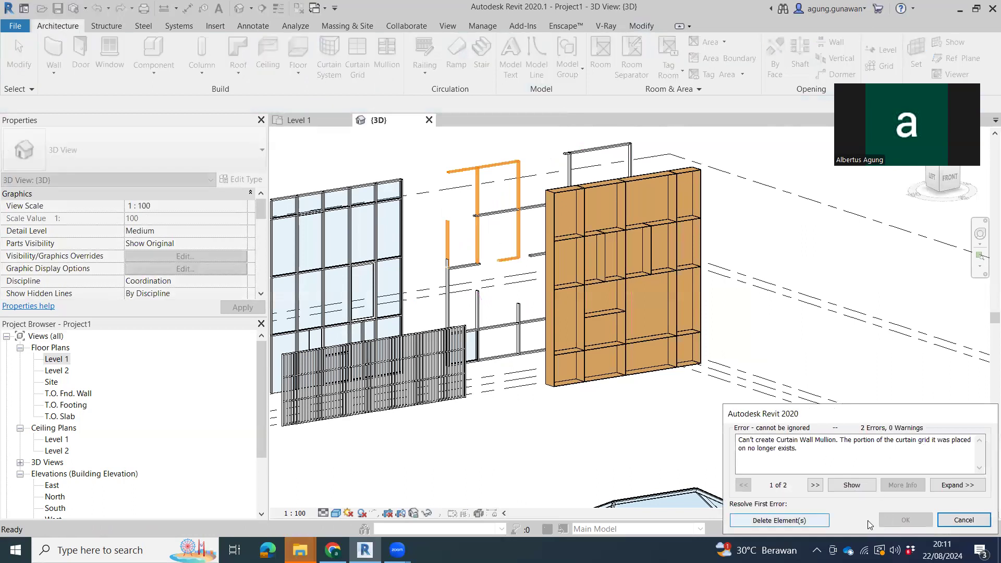
key("Return")
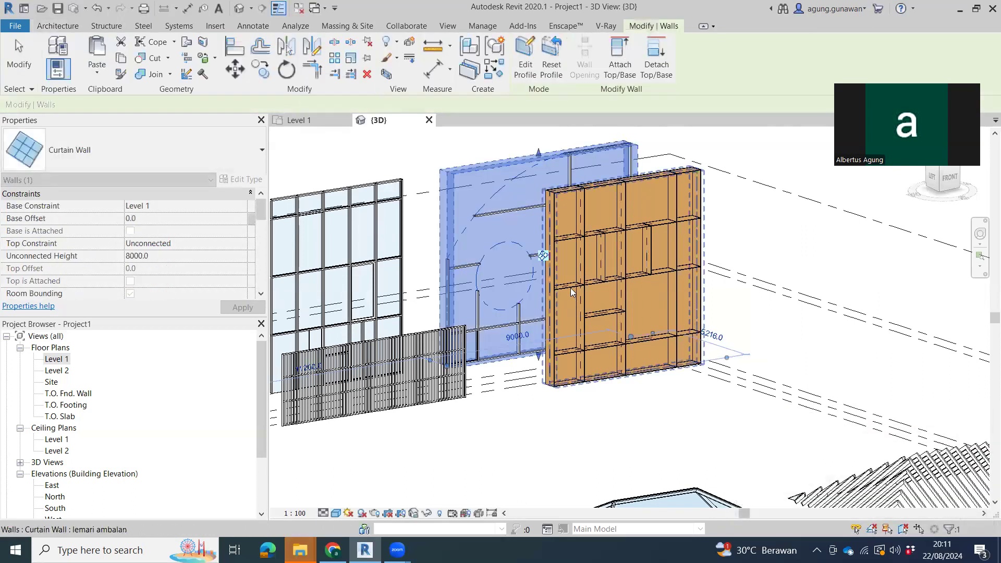
- Place 50 x 150mm rectangular mullions along the curtain wall's arc, circular opening and bare grid lines
middle_click_drag(555, 218, 550, 268, "shift")
scroll(550, 267, "up", 3)
key("Escape")
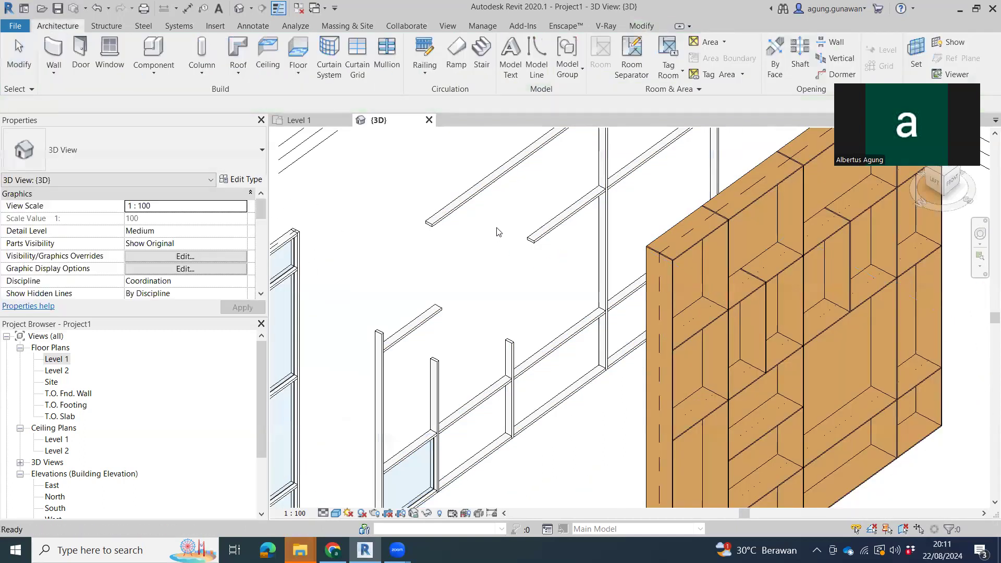
left_click(537, 241)
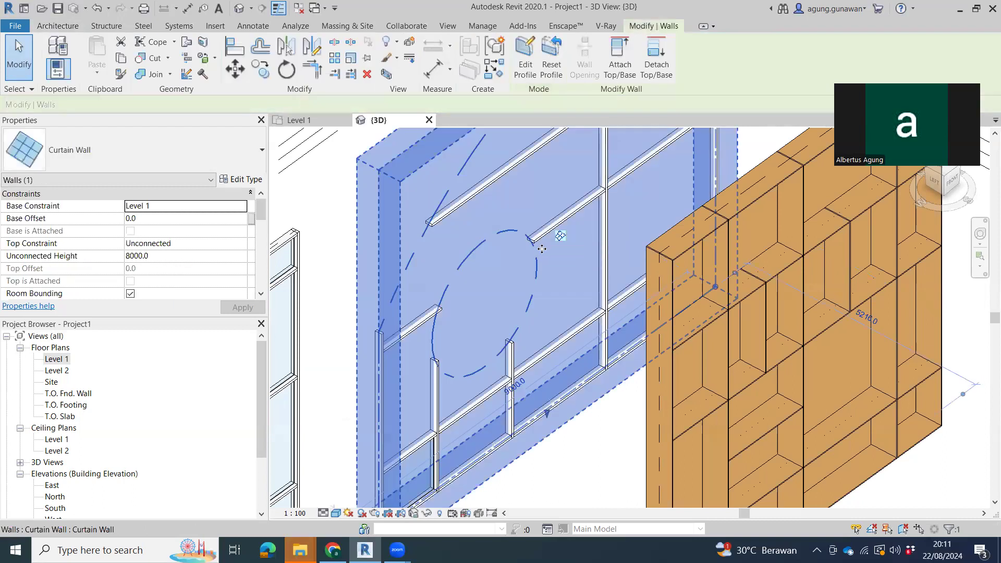
scroll(542, 241, "down", 3)
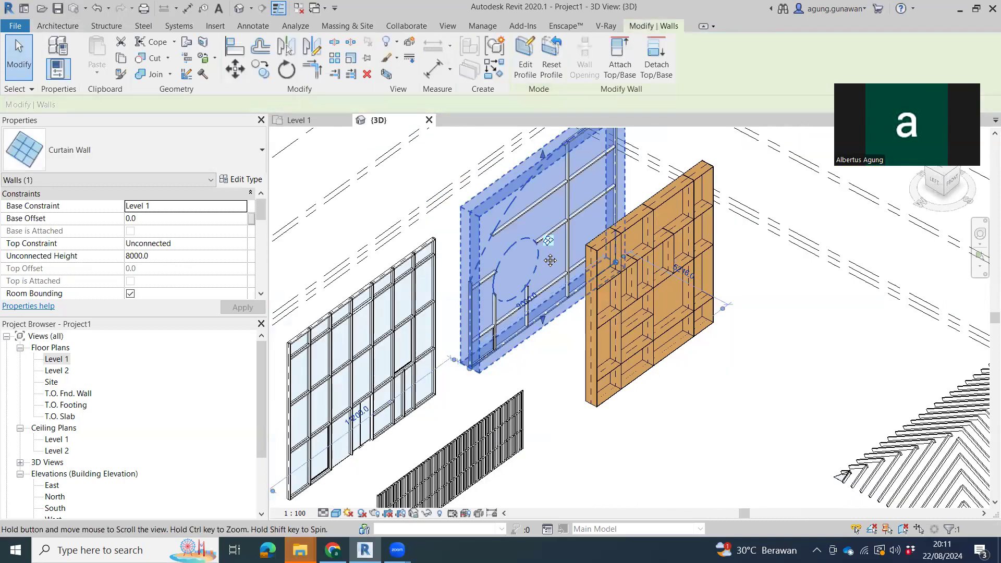
left_click(57, 26)
left_click(387, 55)
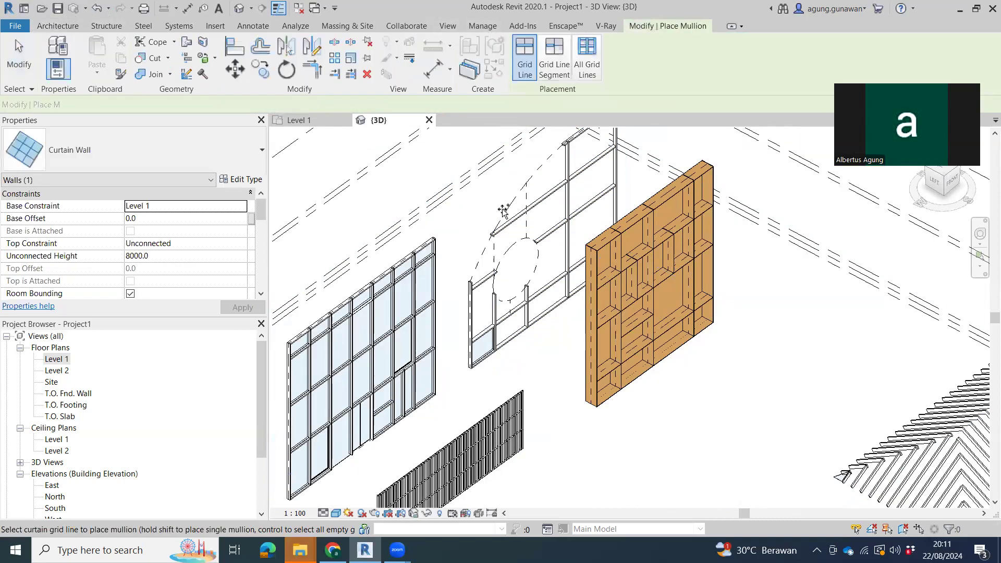
left_click(504, 210)
left_click(527, 223)
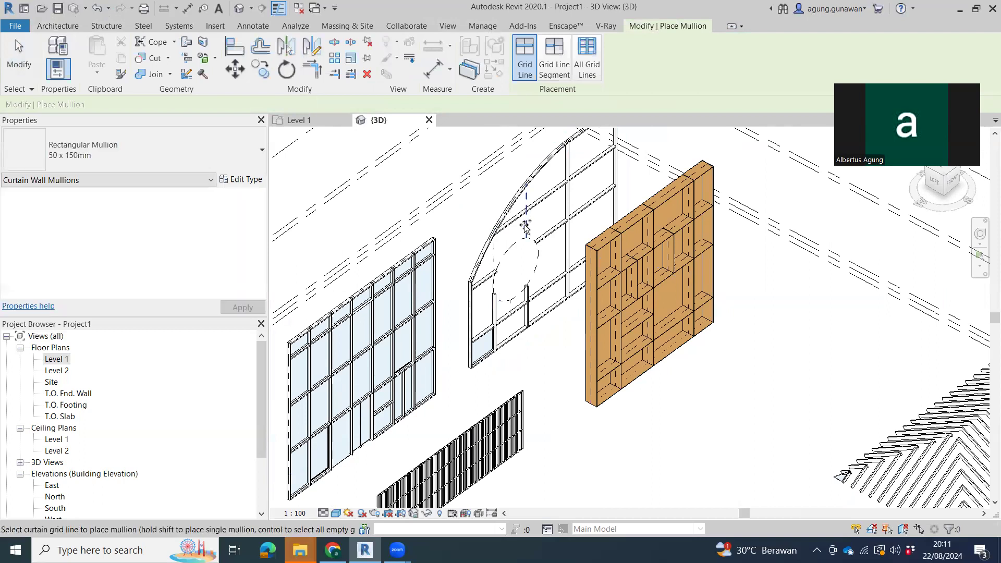
left_click(507, 249)
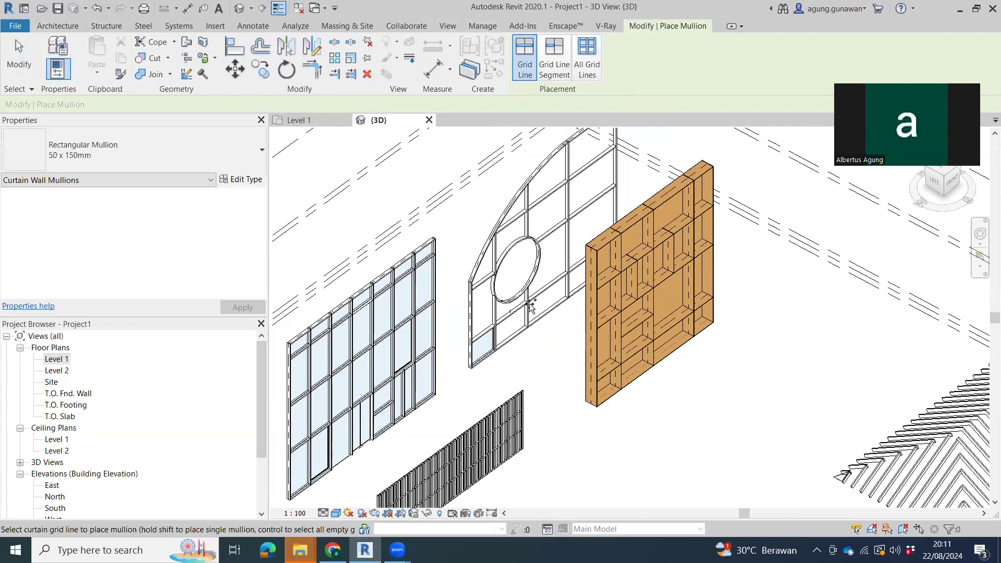
scroll(531, 306, "up", 4)
key("Escape")
- Examine the arched curtain wall's mullions in the 3D view and check its type properties
scroll(565, 290, "down", 3)
middle_click_drag(673, 355, 702, 275, "shift")
scroll(707, 278, "up", 4)
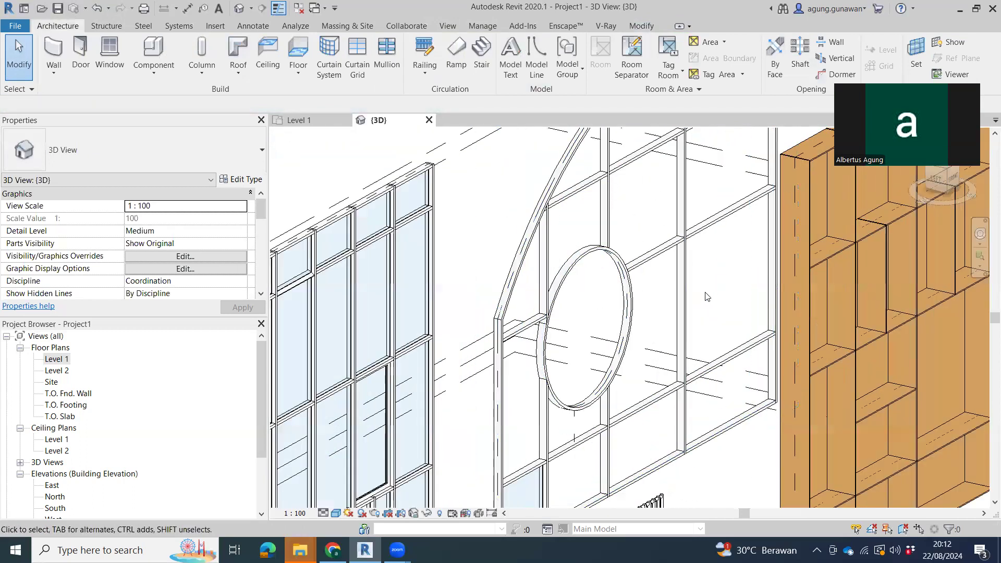
scroll(707, 297, "down", 4)
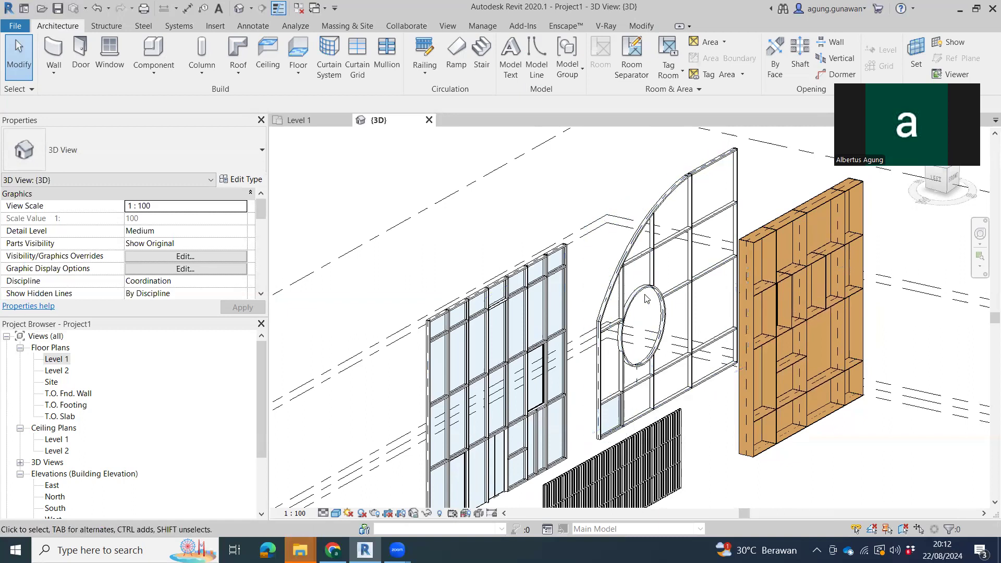
double_click(659, 272)
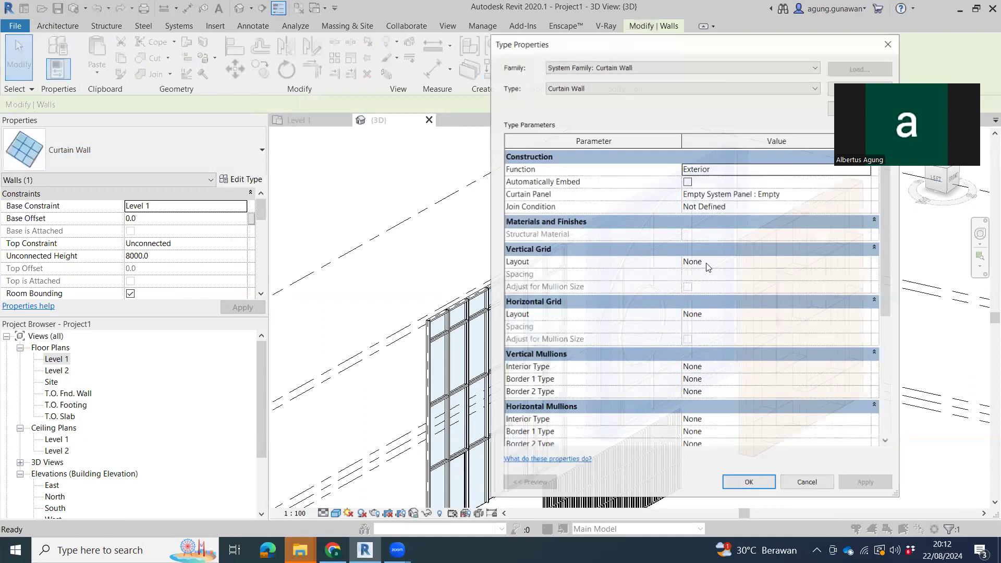
left_click(887, 44)
- Edit the Storefront tempered curtain wall's profile and cut a six-sided polygon opening into its upper left part
left_click(523, 273)
left_click(525, 51)
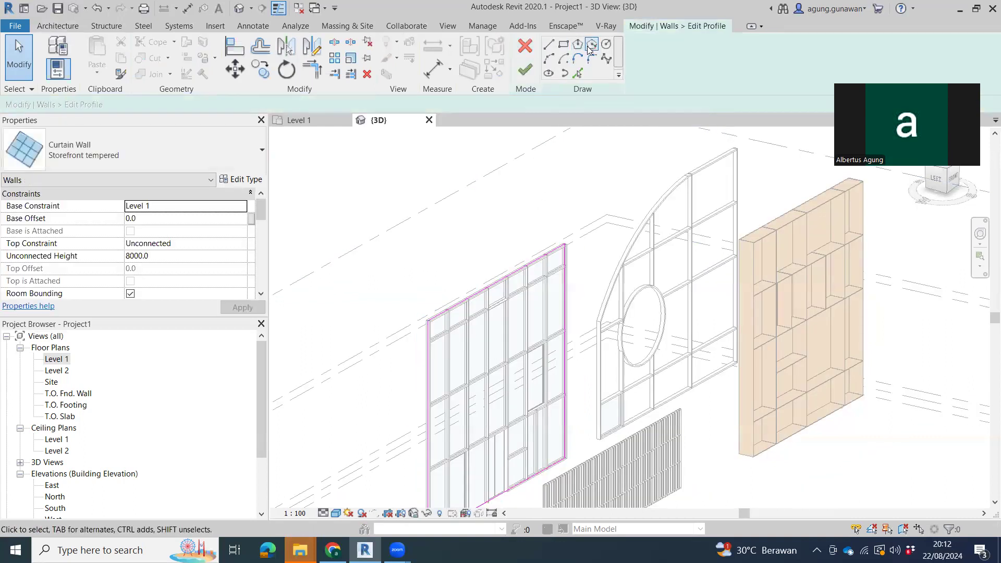
left_click(593, 48)
left_click(474, 357)
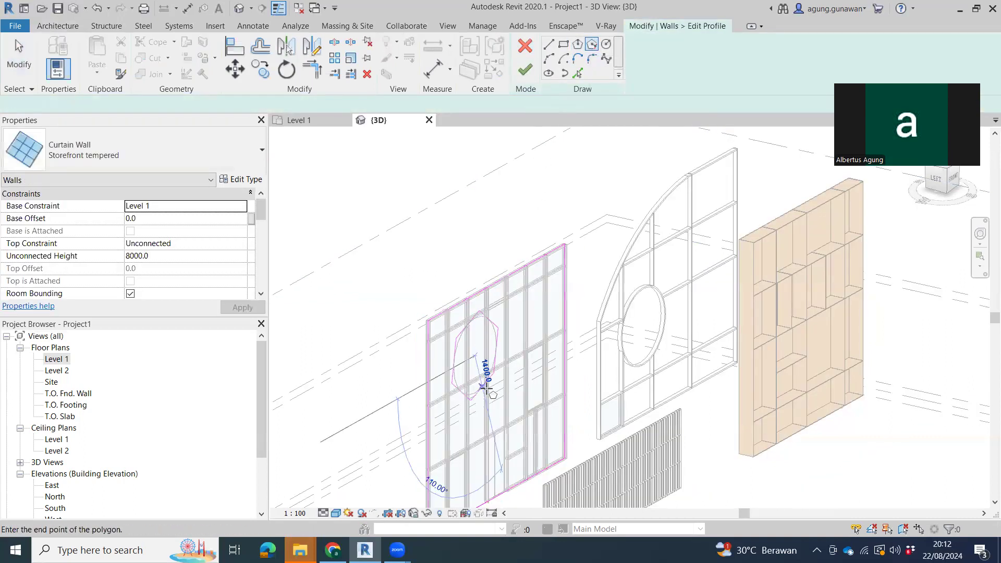
left_click(487, 387)
key("Escape")
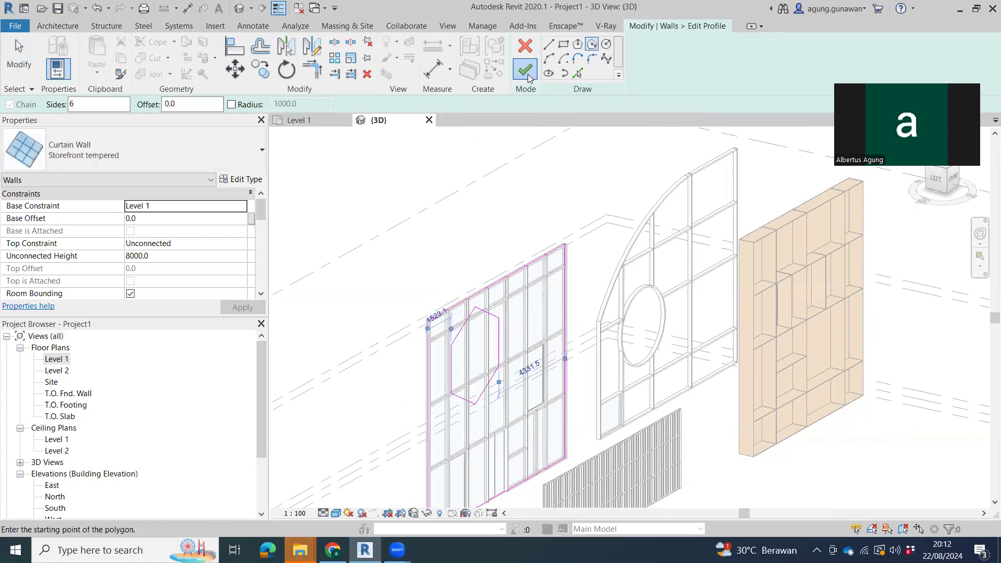
left_click(525, 69)
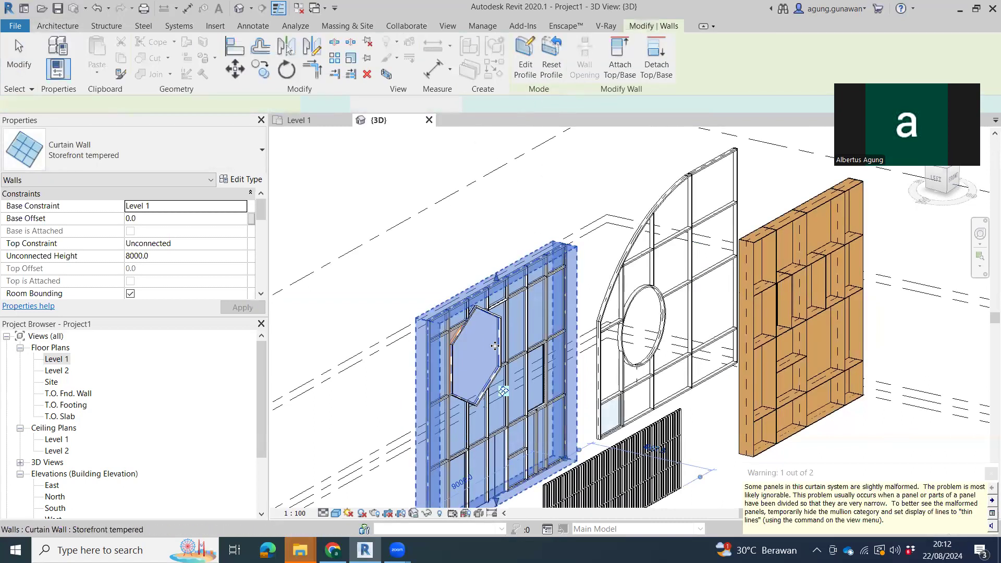
- Edit the Storefront tempered wall's profile again and cut a circular opening of about 700 mm radius near its upper right corner
scroll(498, 343, "up", 5)
middle_click_drag(475, 403, 547, 329)
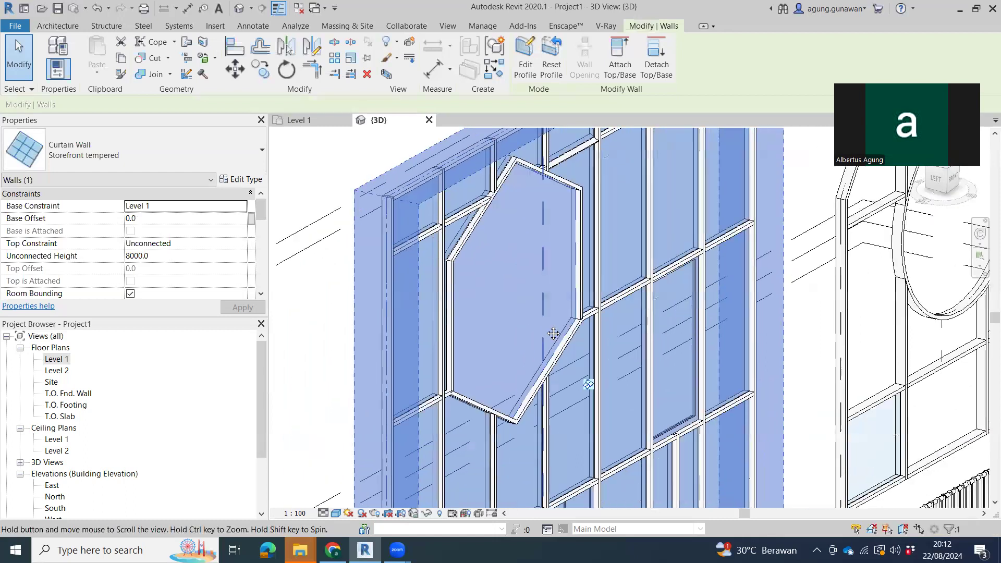
middle_click_drag(605, 351, 373, 473)
left_click(524, 67)
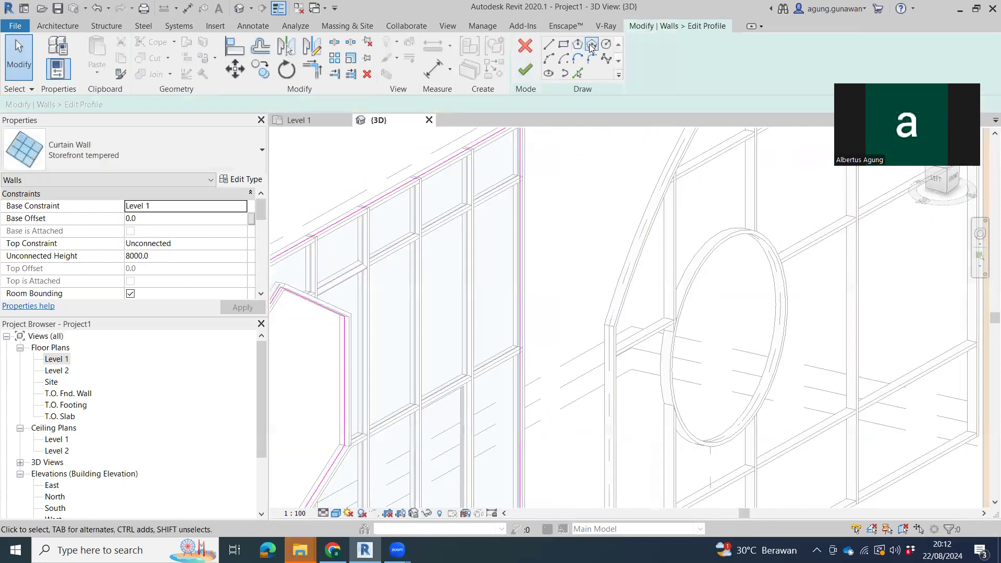
left_click(606, 44)
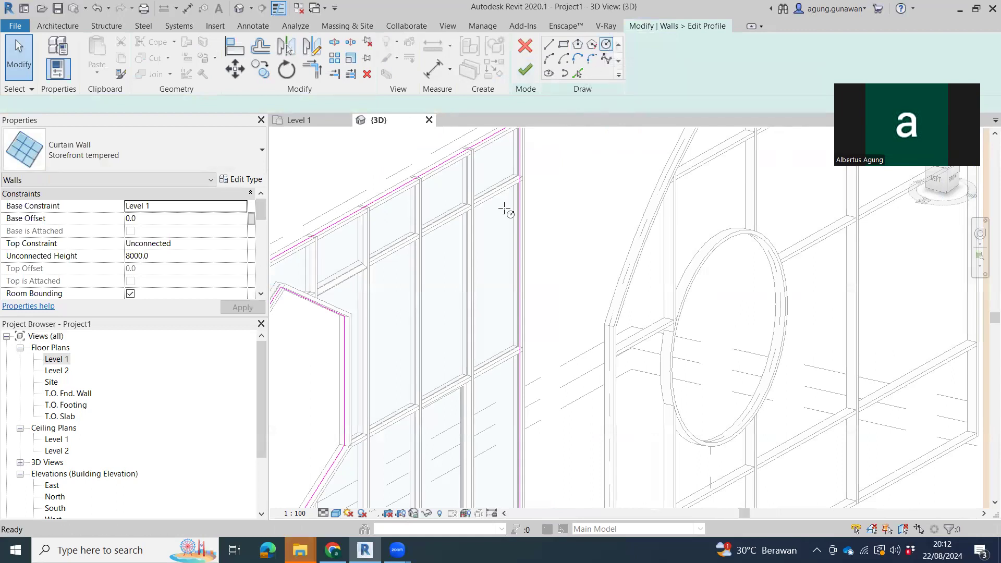
left_click(456, 263)
left_click(460, 305)
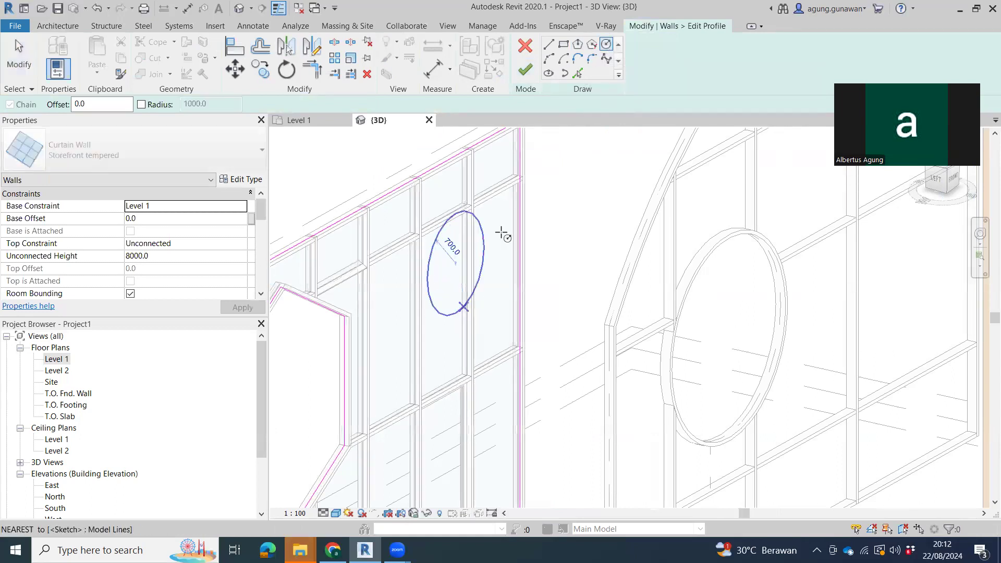
left_click(526, 74)
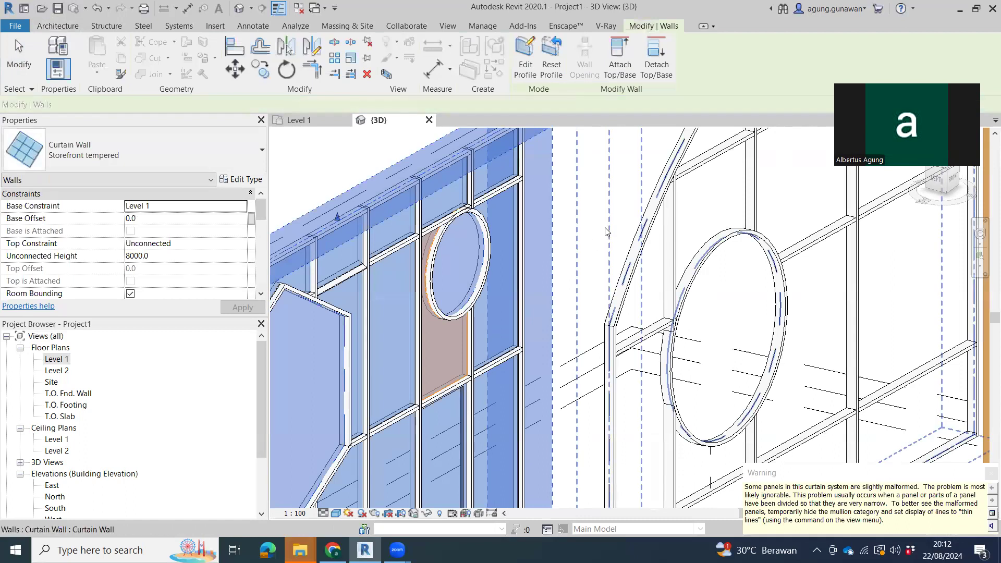
left_click(589, 233)
scroll(712, 336, "down", 3)
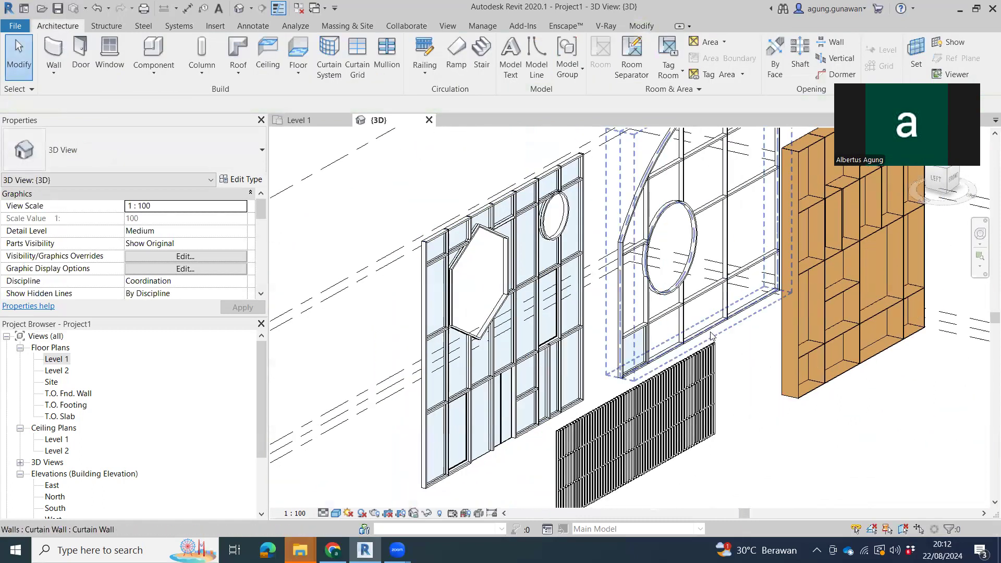
- Examine the shaped openings, the slatted and shelf walls, and the sloped roof structures in the 3D view
middle_click_drag(712, 336, 632, 343, "shift")
middle_click_drag(626, 400, 705, 434)
scroll(704, 434, "down", 1)
middle_click_drag(643, 419, 659, 406)
middle_click_drag(797, 407, 579, 403)
middle_click_drag(584, 314, 832, 371)
left_click(545, 305)
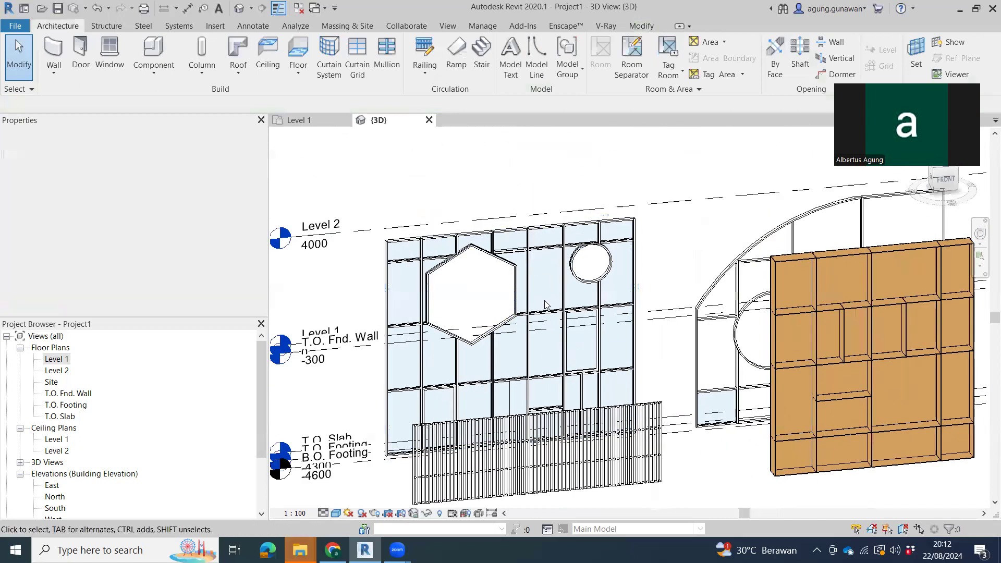
middle_click_drag(887, 466, 679, 371)
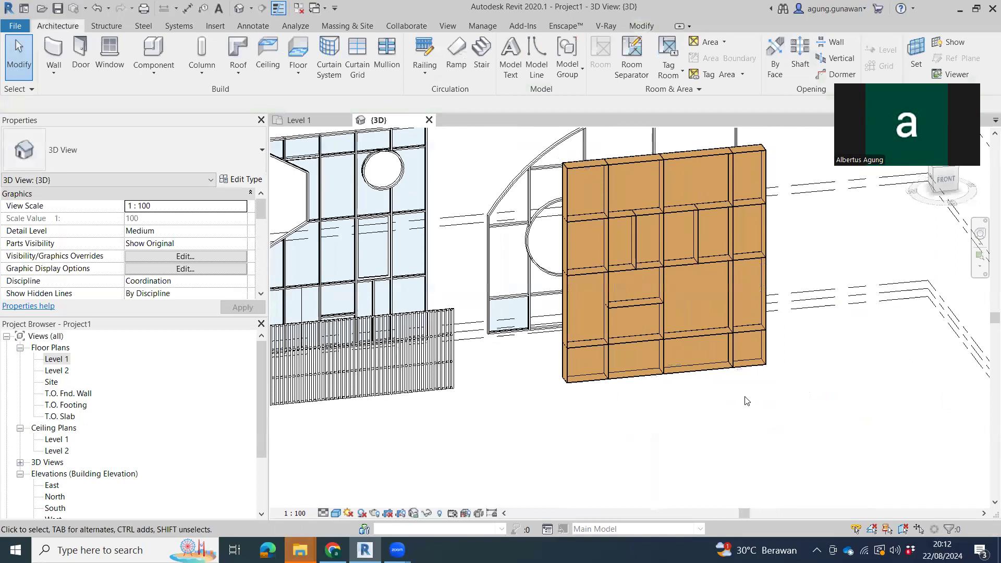
scroll(694, 398, "down", 2)
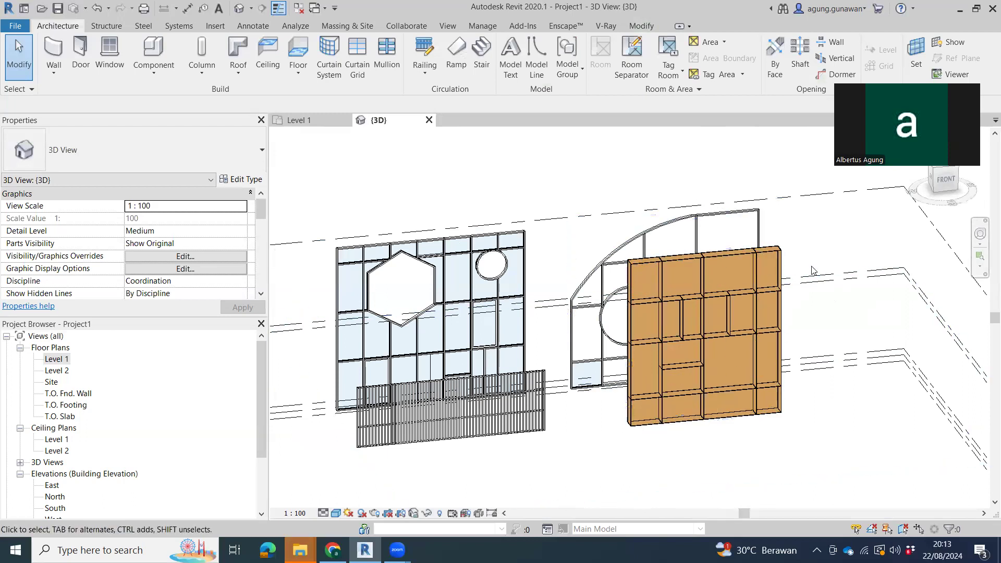
scroll(514, 434, "up", 4)
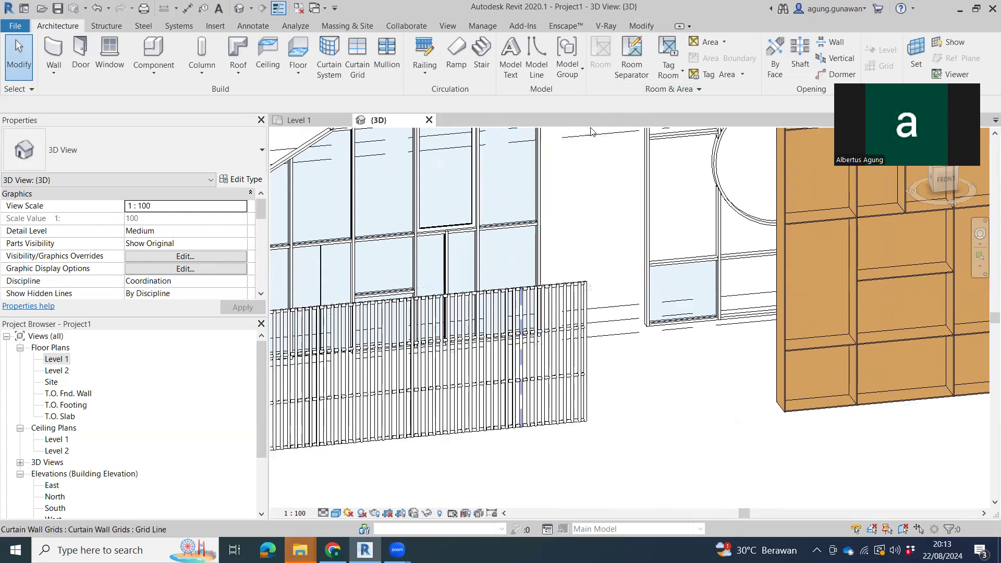
scroll(646, 454, "down", 3)
middle_click_drag(754, 383, 664, 280, "shift")
scroll(664, 279, "down", 2)
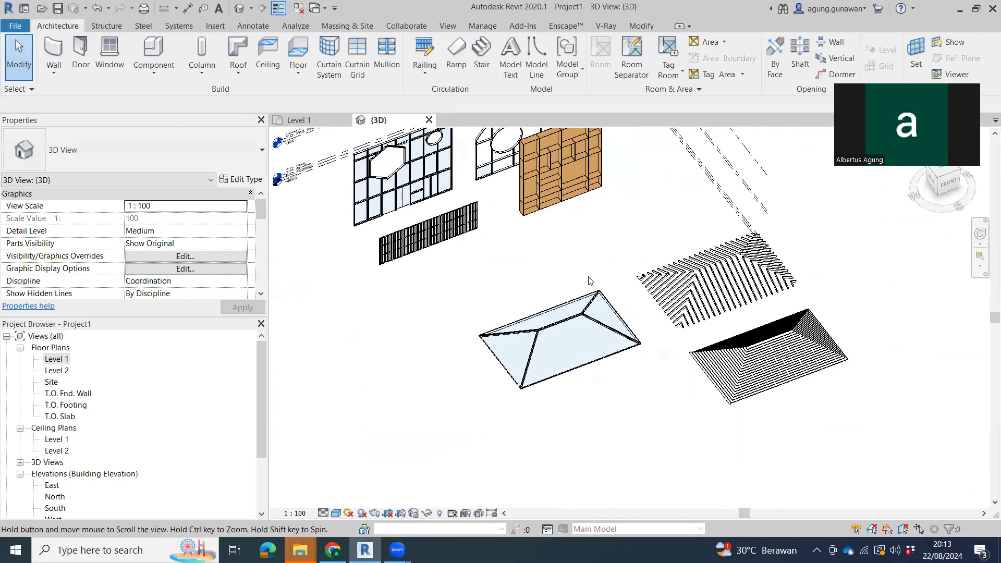
scroll(631, 292, "up", 2)
scroll(573, 276, "up", 2)
middle_click_drag(574, 276, 681, 371)
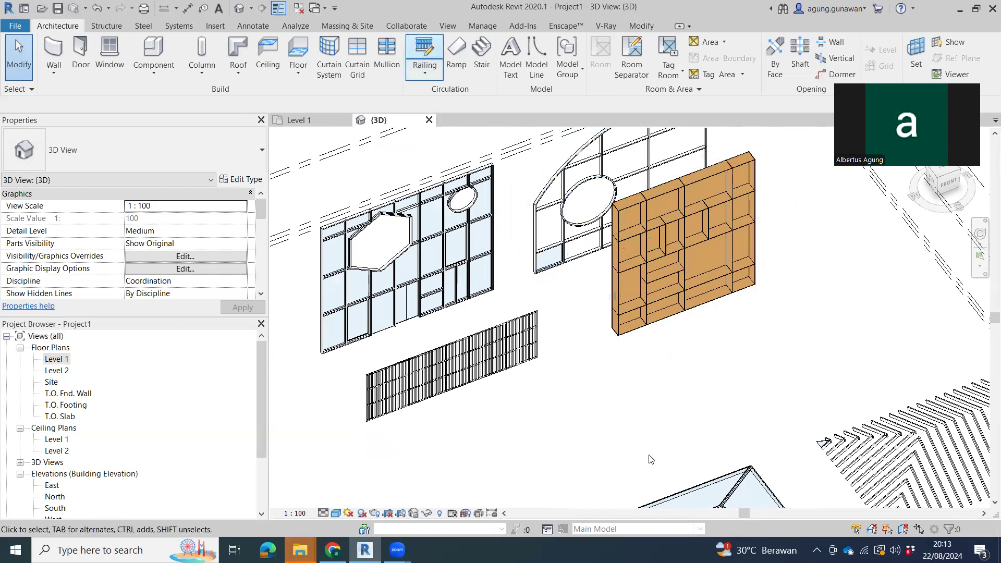
- Create a straight 900mm Pipe railing about 9700 mm long in front of the slatted and shelf walls
left_click(544, 432)
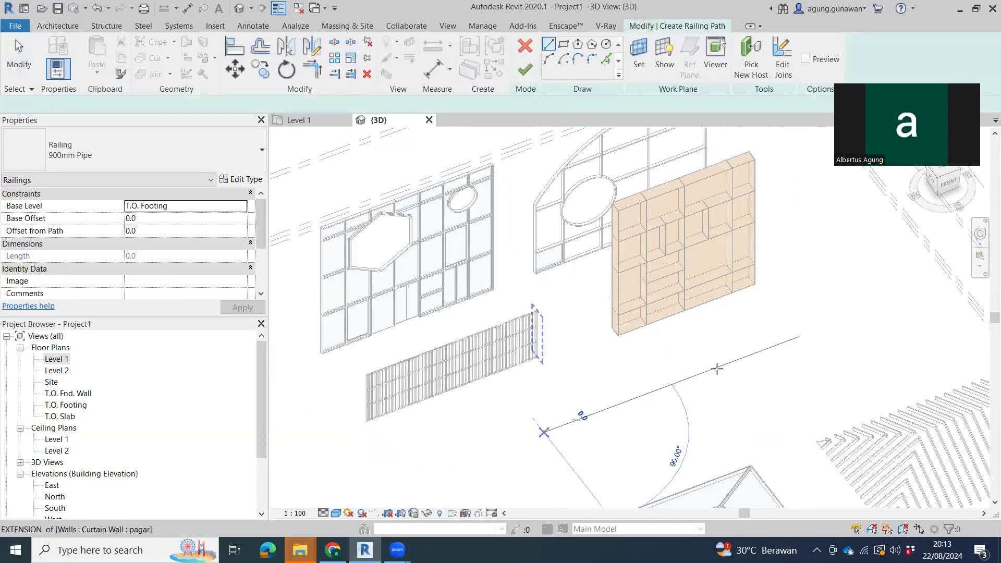
left_click(728, 364)
left_click(525, 69)
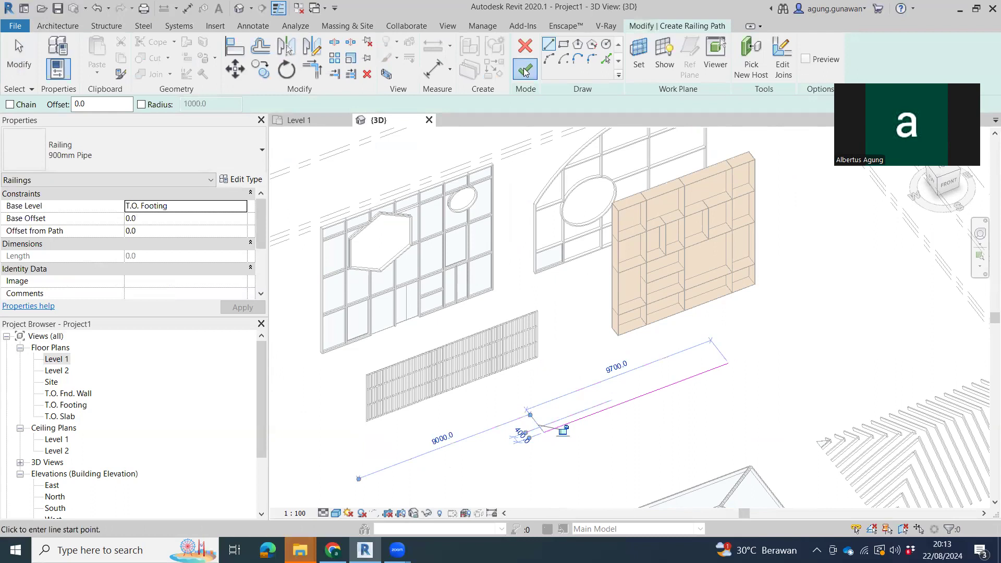
scroll(664, 402, "up", 2)
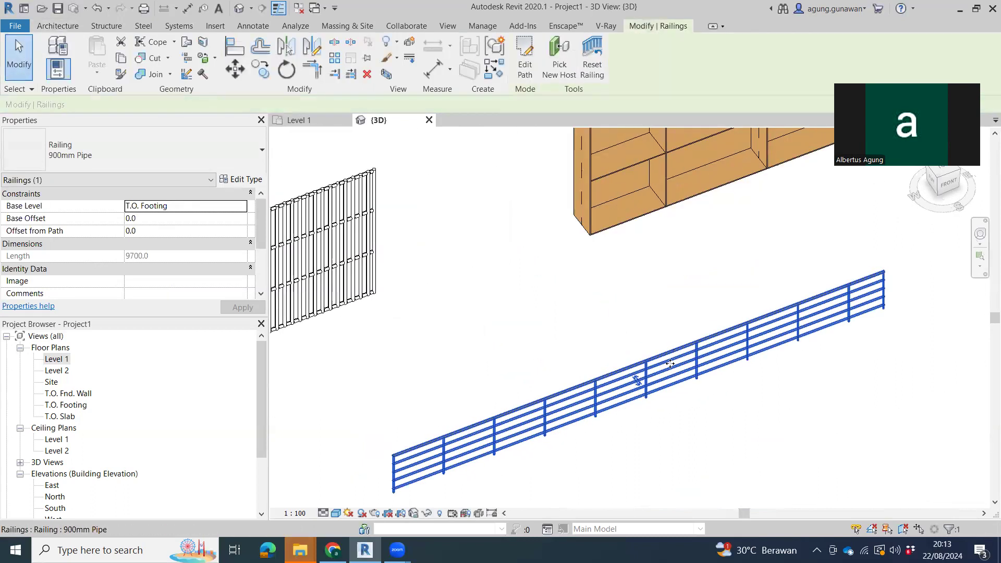
scroll(532, 338, "up", 4)
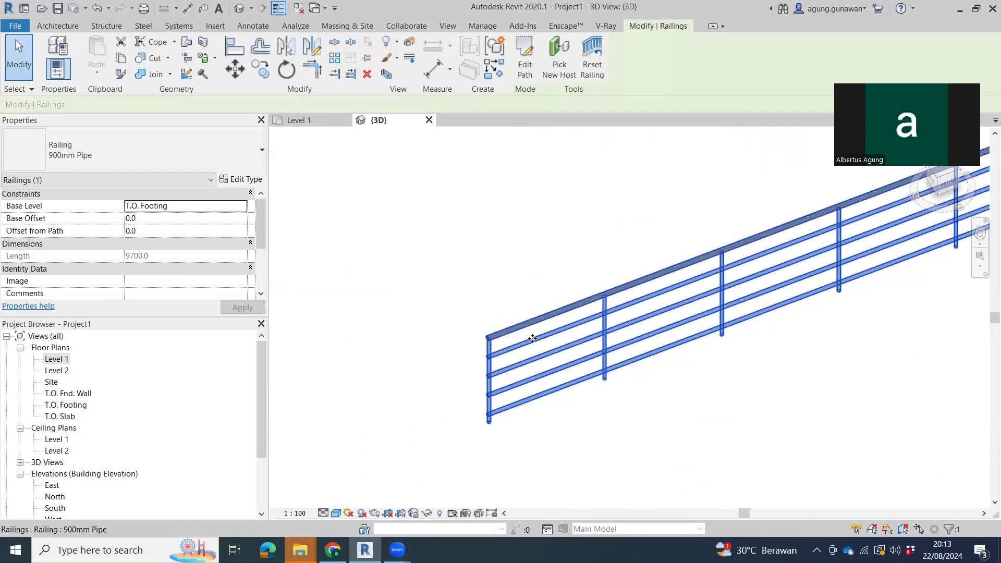
- Open the rail structure of the 900mm Pipe railing type and insert a new rail at height 200
left_click(233, 182)
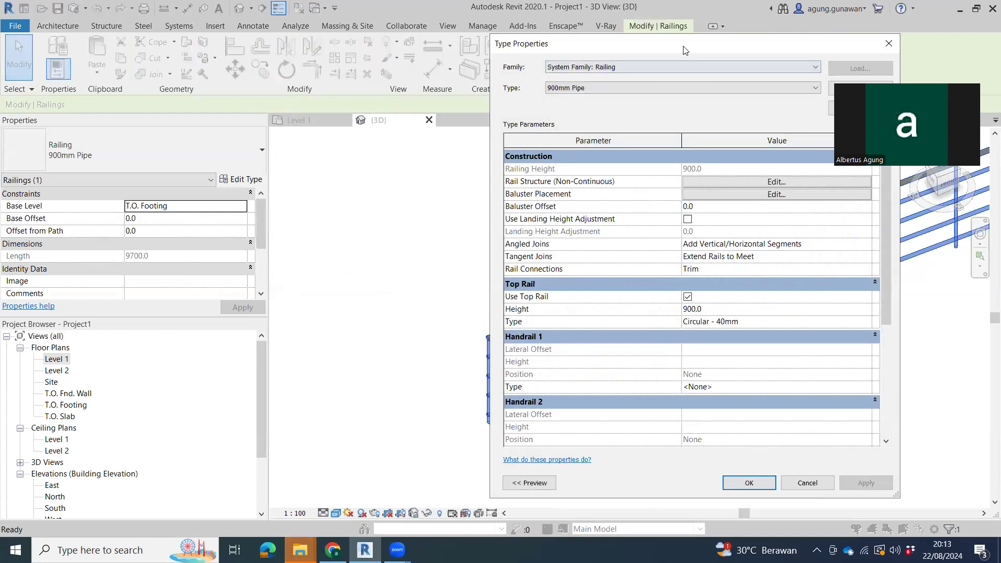
left_click_drag(685, 50, 268, 34)
left_click(301, 167)
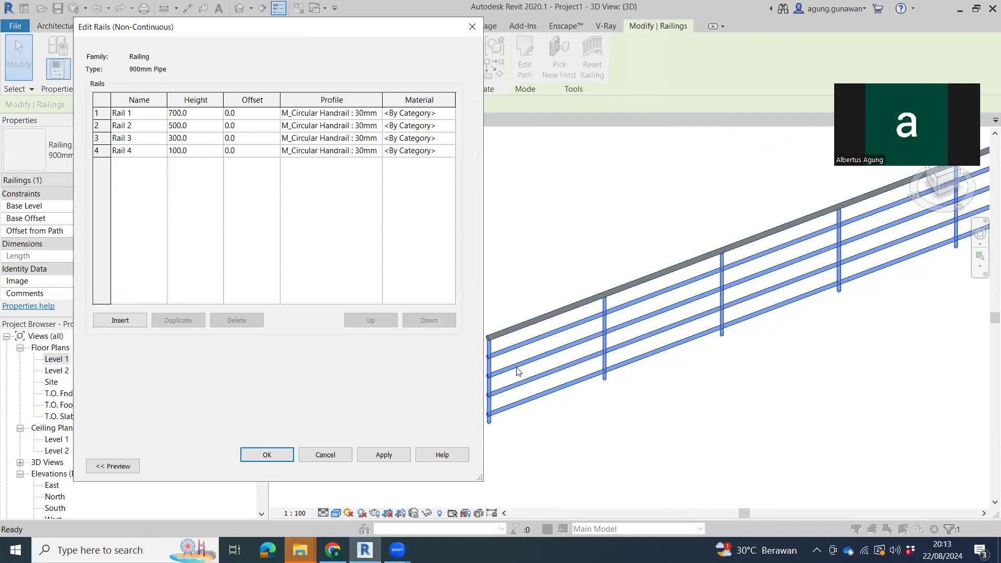
left_click(128, 320)
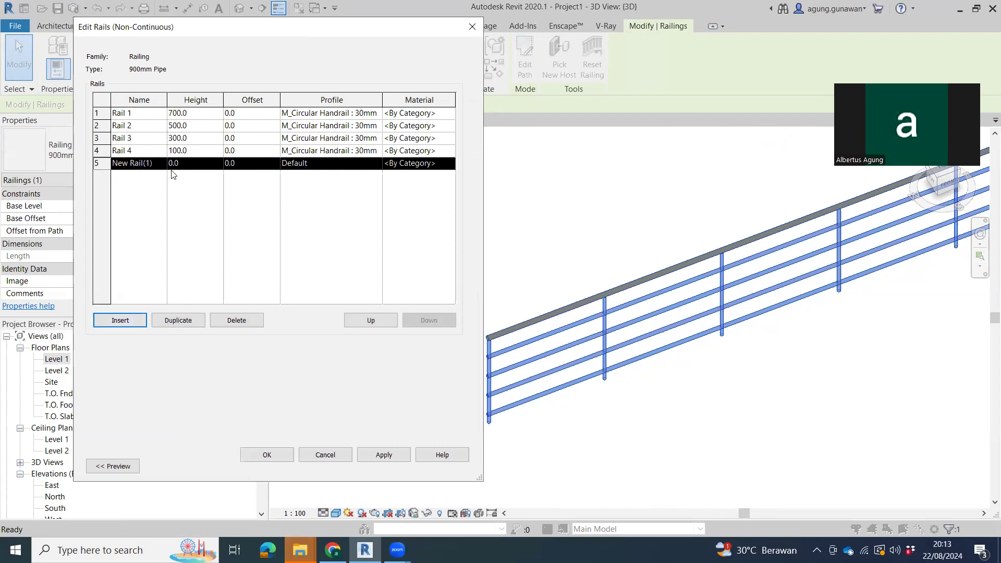
left_click(193, 167)
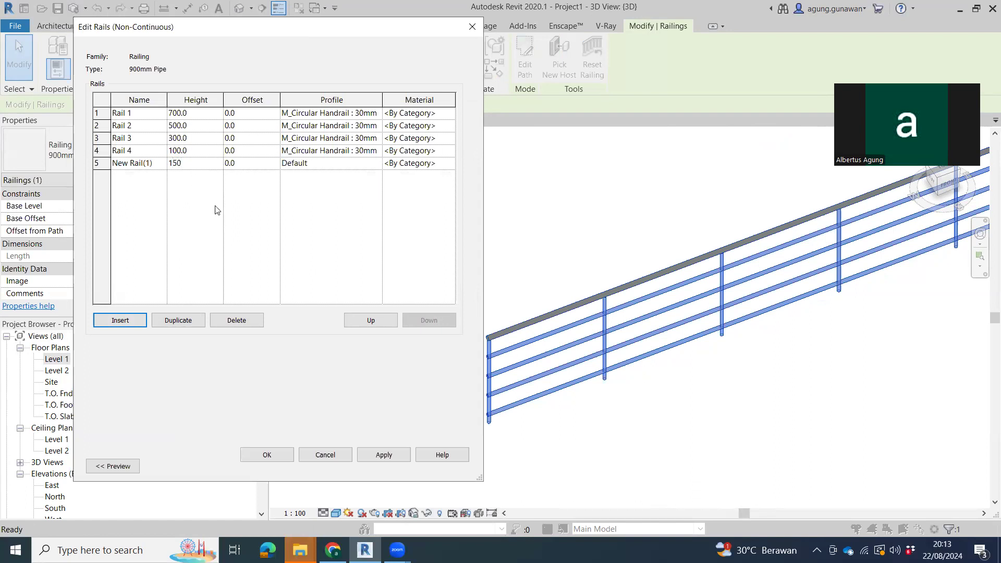
left_click(169, 166)
double_click(174, 163)
type("200")
- Insert another rail at height 400 and give both new rails the M_Circular Handrail : 30mm profile
left_click(119, 324)
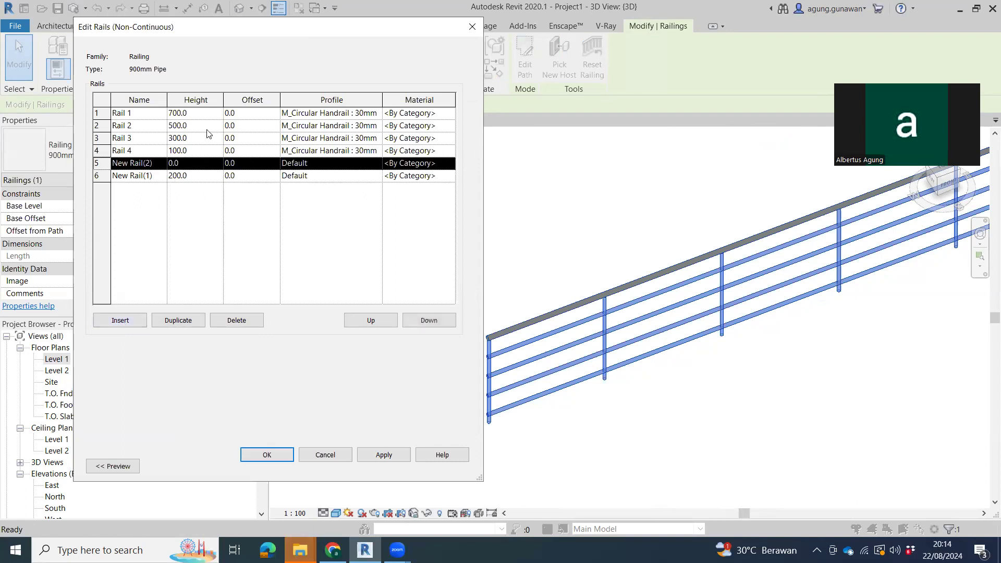
left_click(189, 166)
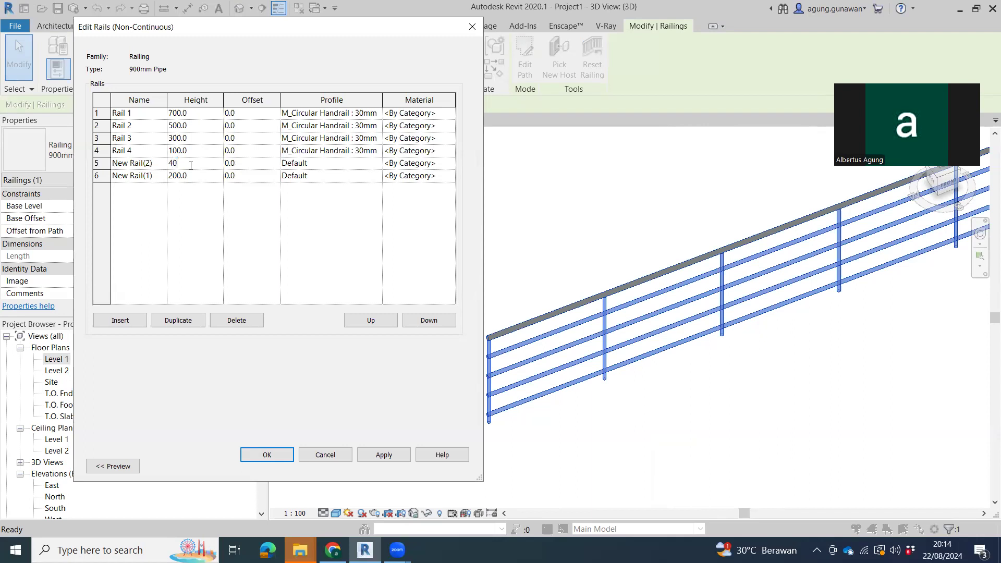
left_click(375, 163)
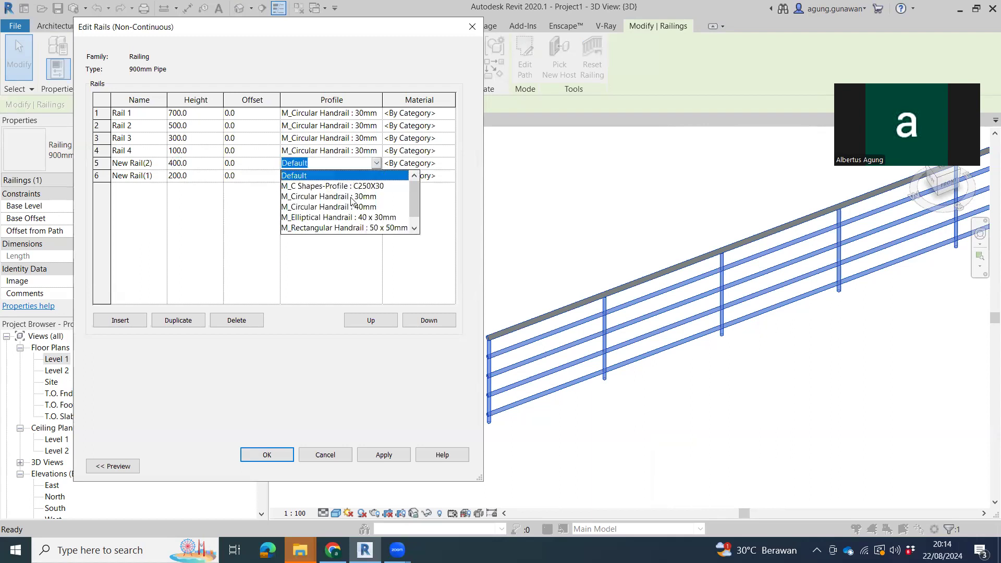
left_click(359, 197)
left_click(371, 177)
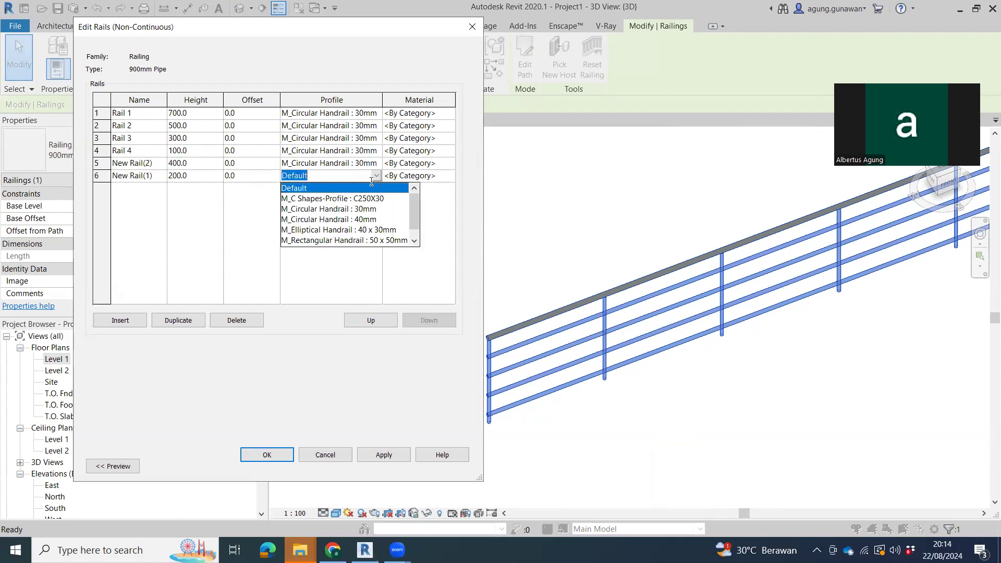
left_click(358, 209)
left_click(393, 455)
left_click(267, 455)
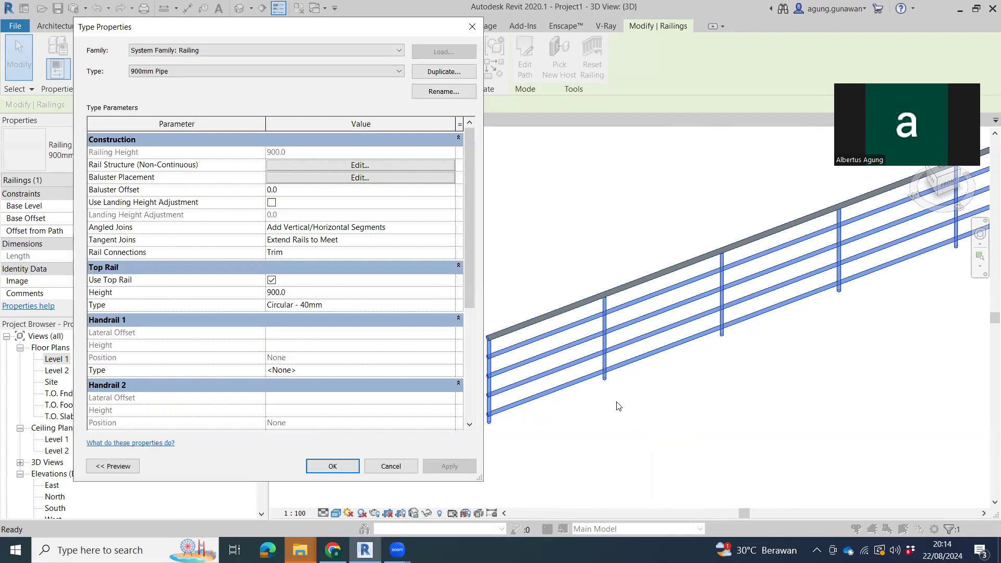
left_click(344, 465)
- Examine the railing's added lower rails and the neighbouring slatted wall in the 3D view
scroll(509, 400, "up", 6)
scroll(792, 328, "down", 4)
middle_click_drag(792, 336, 745, 353)
left_click(745, 352)
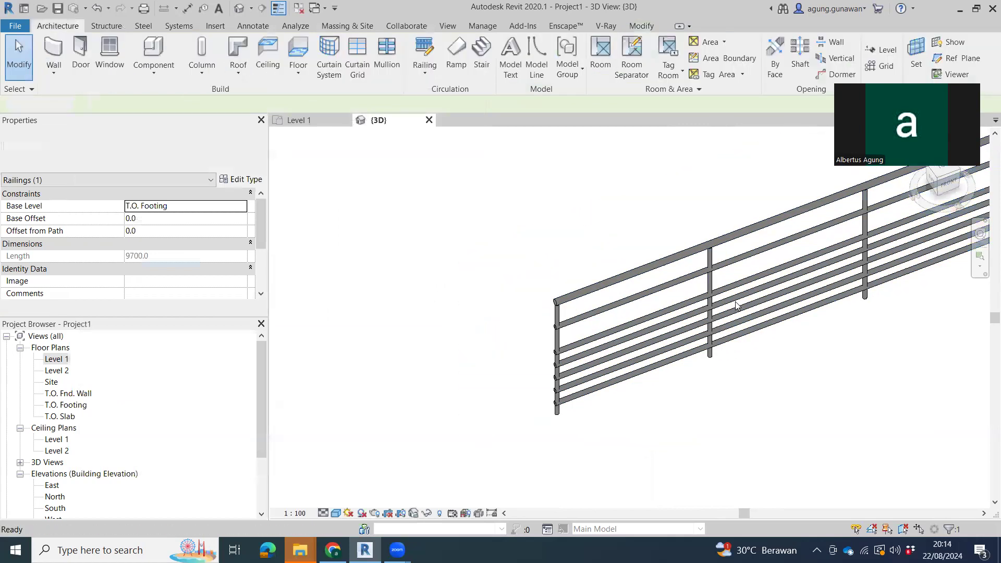
scroll(723, 326, "down", 1)
middle_click_drag(724, 316, 640, 442)
middle_click_drag(470, 250, 666, 389)
scroll(678, 308, "down", 3)
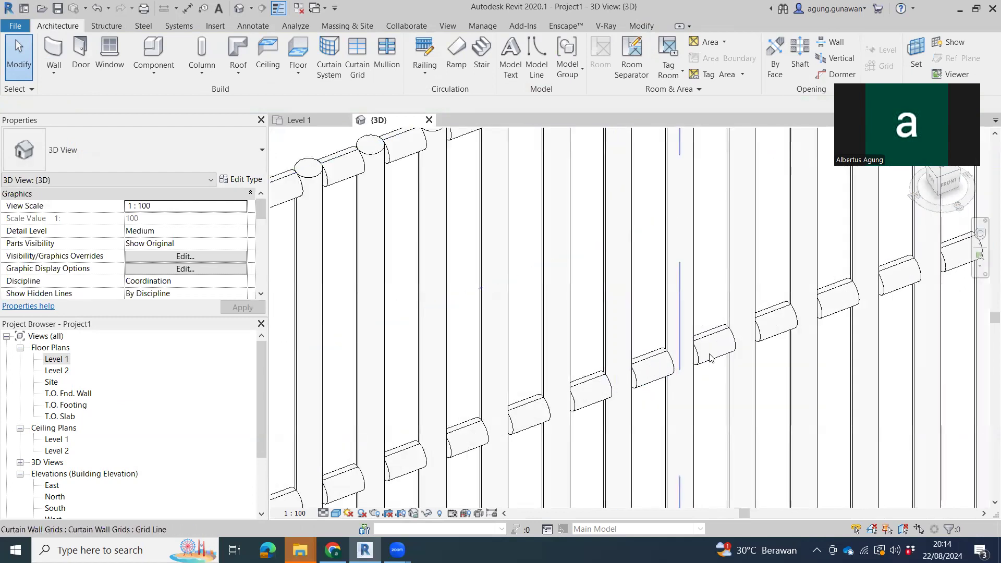
scroll(717, 360, "down", 3)
middle_click_drag(717, 360, 73, 183)
scroll(662, 442, "up", 4)
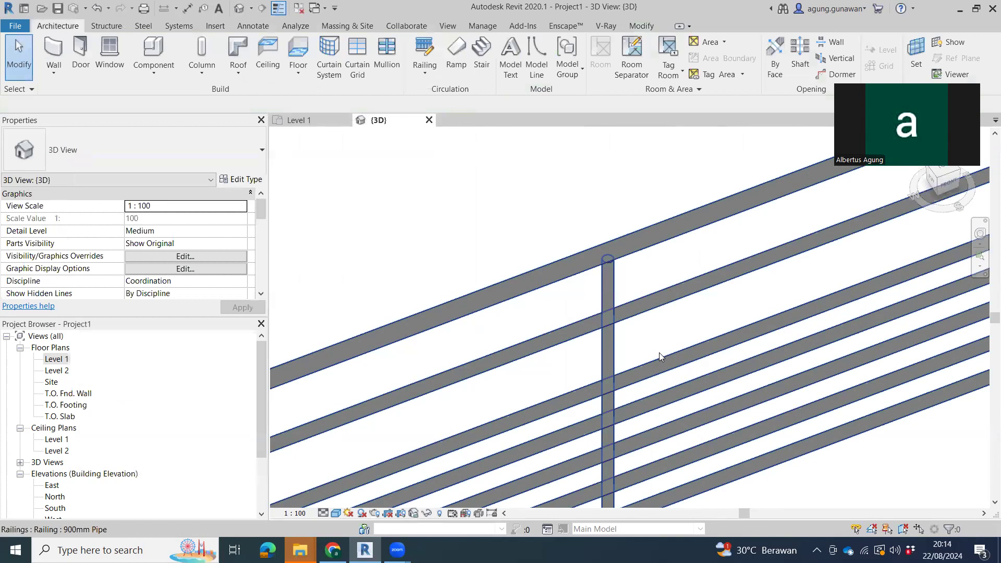
scroll(659, 356, "down", 3)
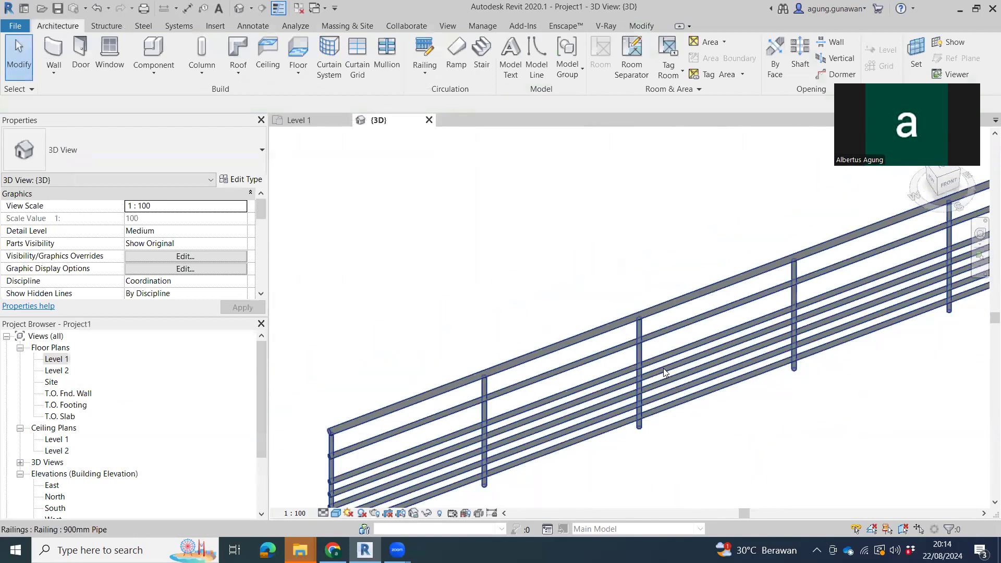
- View the path sketch of the pipe railing and close it
left_click(700, 322)
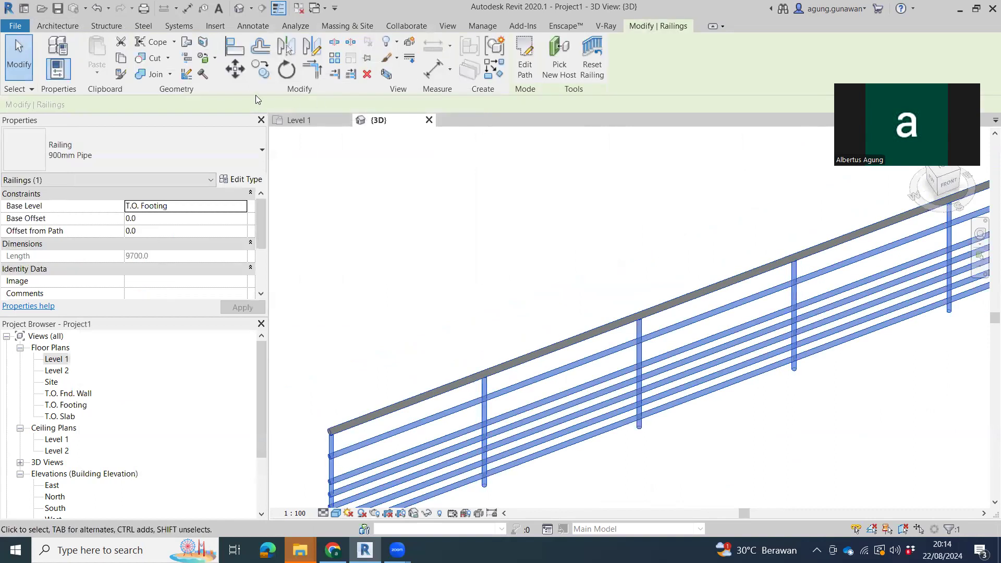
left_click(532, 68)
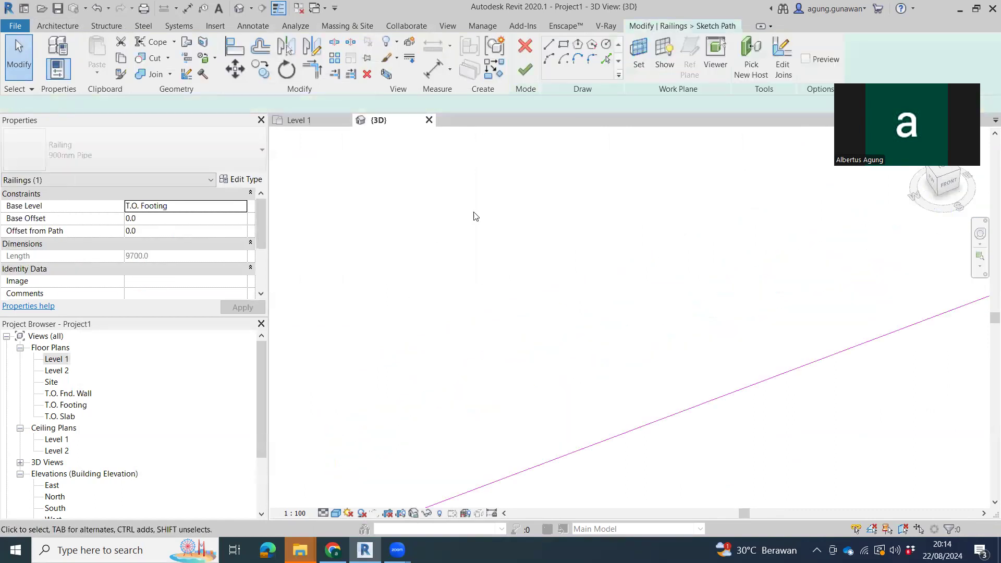
left_click(526, 71)
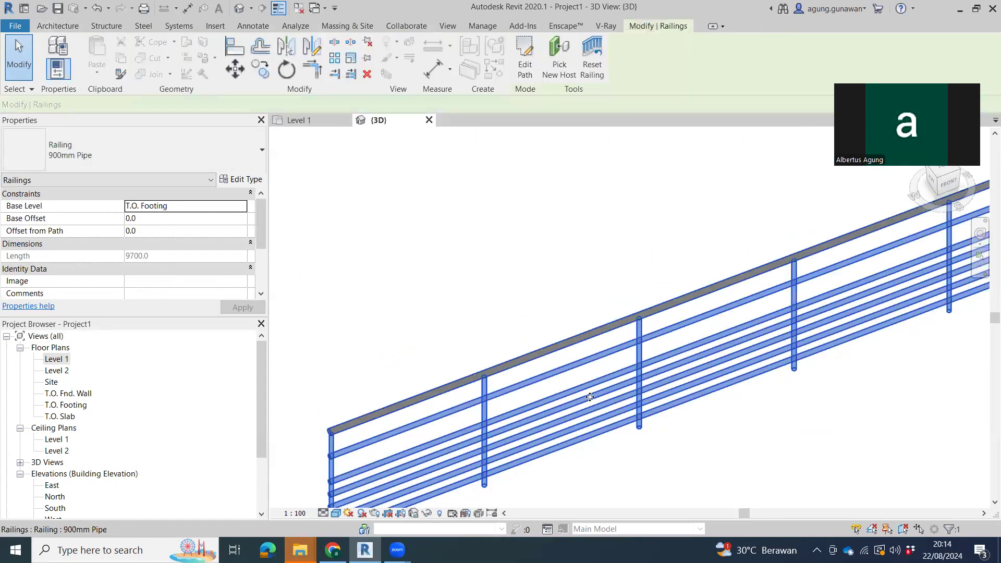
- Set the top rail height of the 900mm Pipe railing type to 1200
left_click(226, 180)
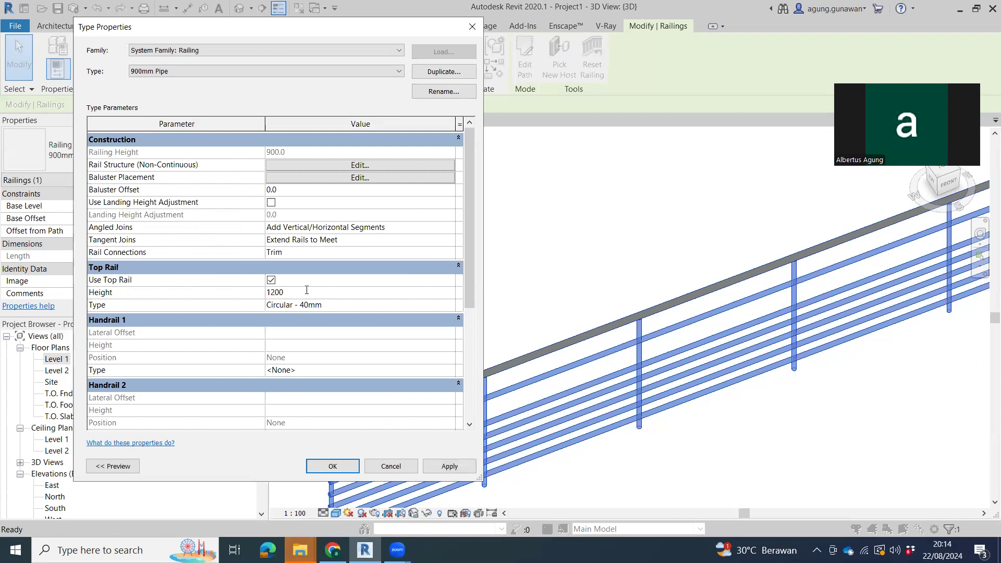
left_click(324, 464)
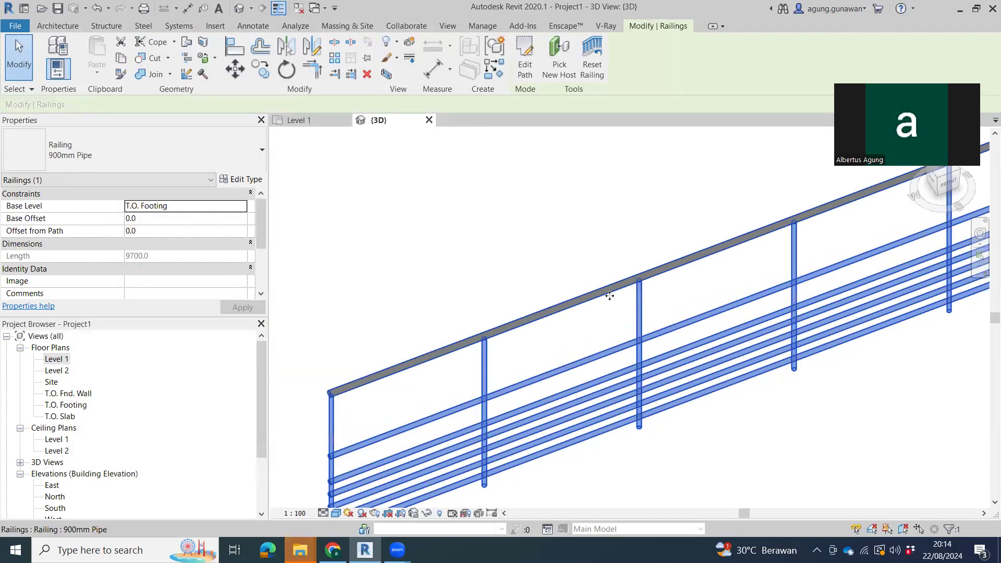
left_click(241, 179)
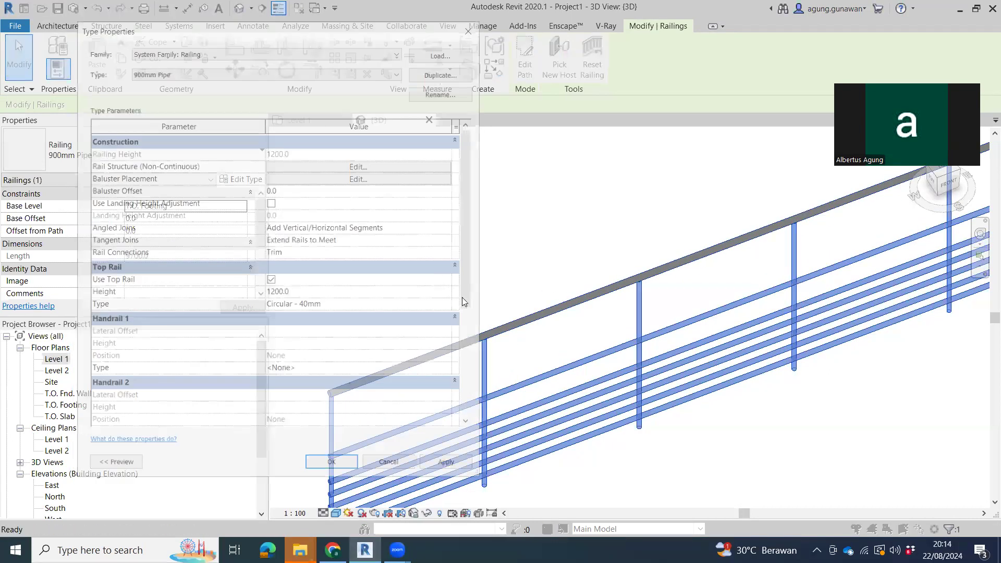
left_click(473, 27)
scroll(490, 354, "down", 2)
middle_click_drag(521, 311, 511, 429)
scroll(493, 490, "down", 2)
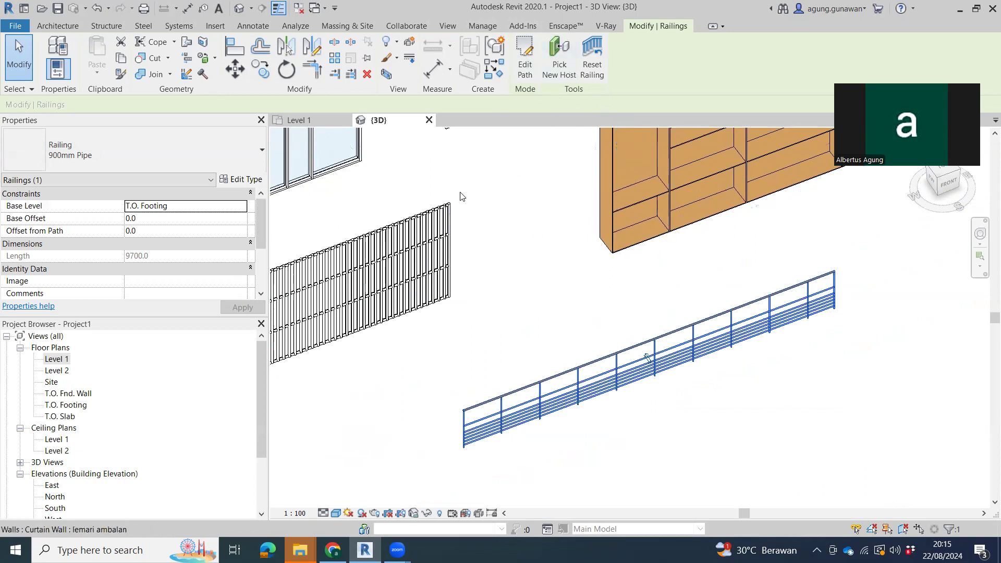
- Create a straight assembled stair with 22 risers of the 190mm max riser 250mm going type in front of the pipe railing
left_click(59, 26)
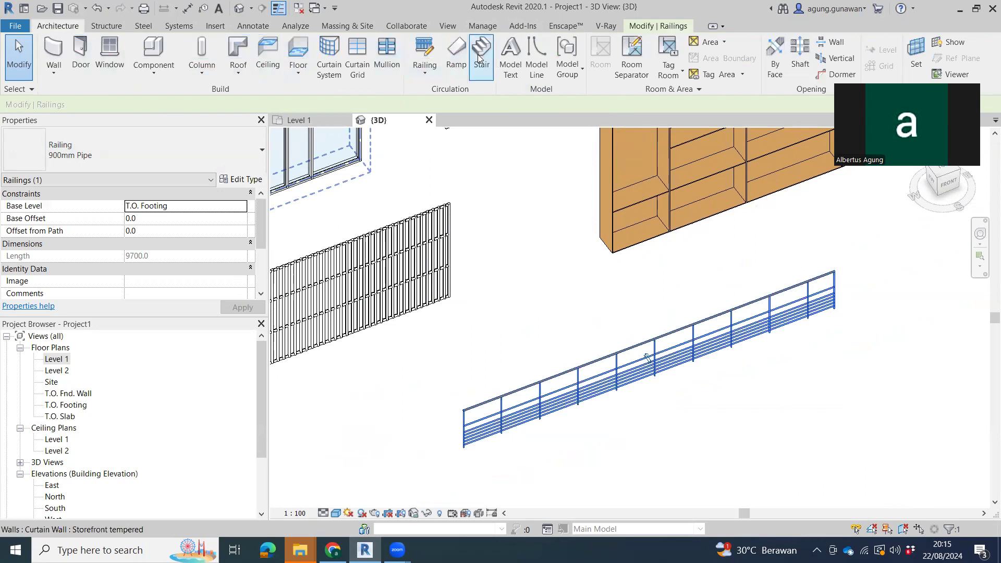
left_click(479, 58)
left_click(553, 431)
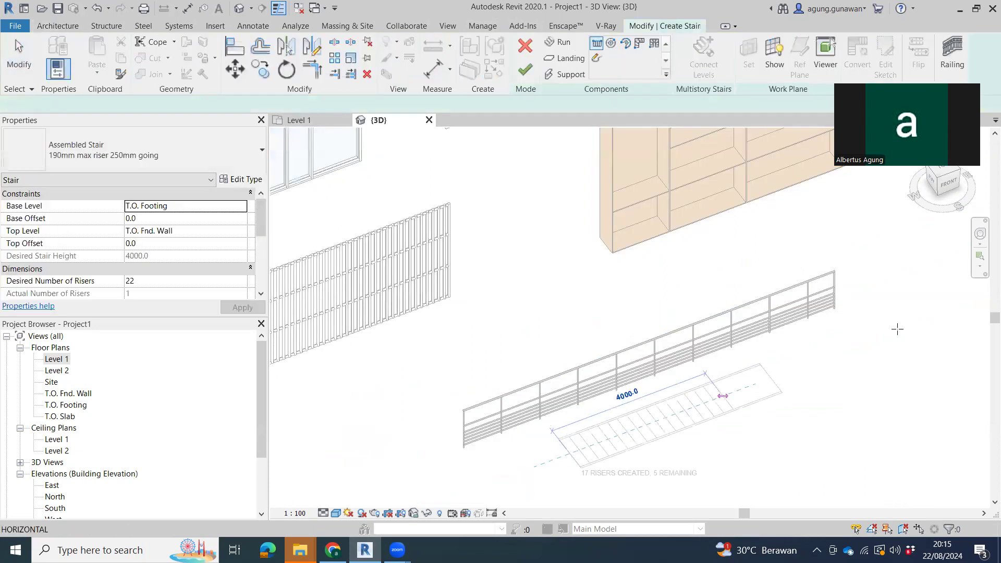
left_click(942, 316)
key("Escape")
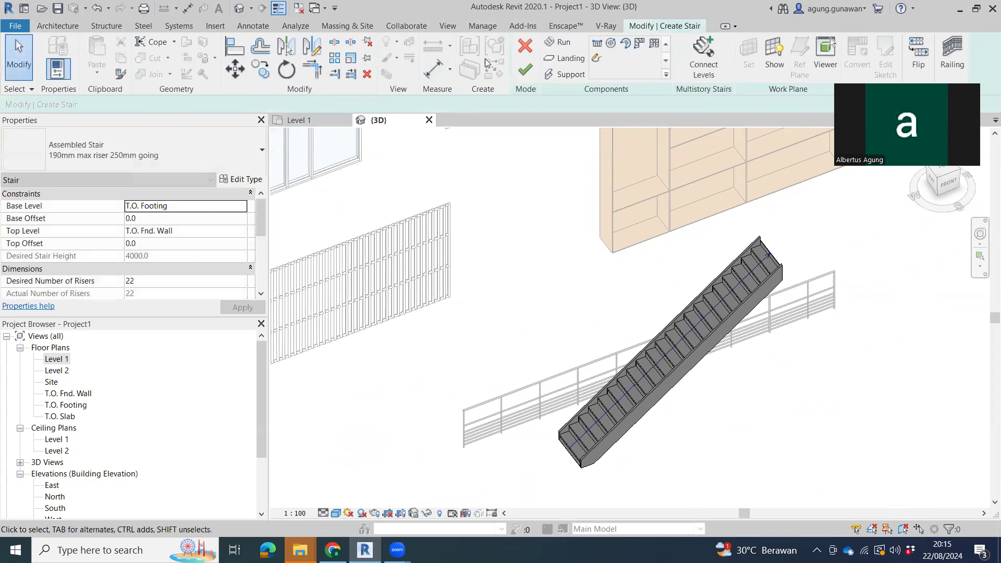
left_click(525, 70)
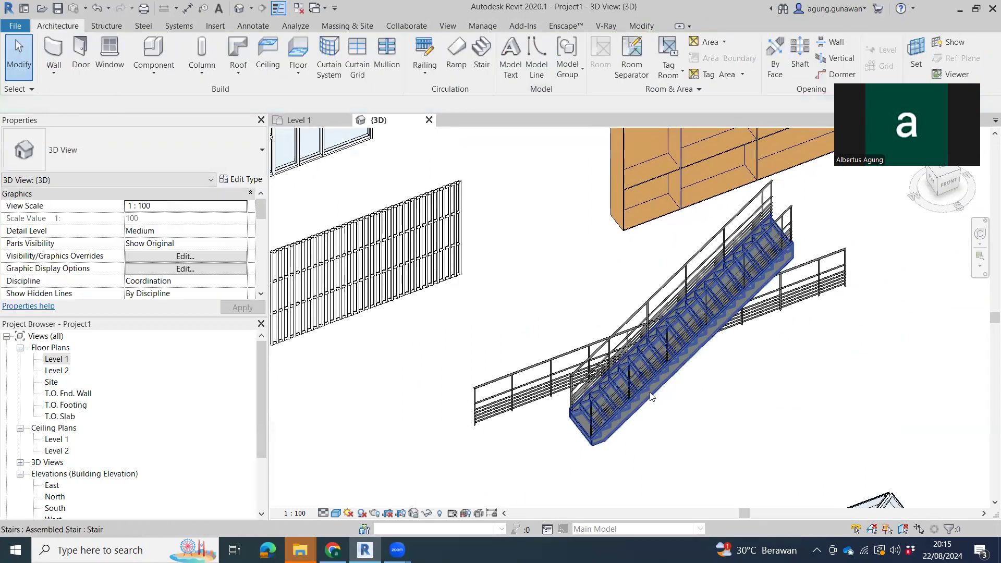
scroll(651, 397, "up", 1)
scroll(674, 402, "up", 2)
middle_click_drag(678, 399, 760, 382)
scroll(759, 382, "down", 1)
scroll(668, 431, "down", 2)
middle_click_drag(668, 432, 645, 347, "shift")
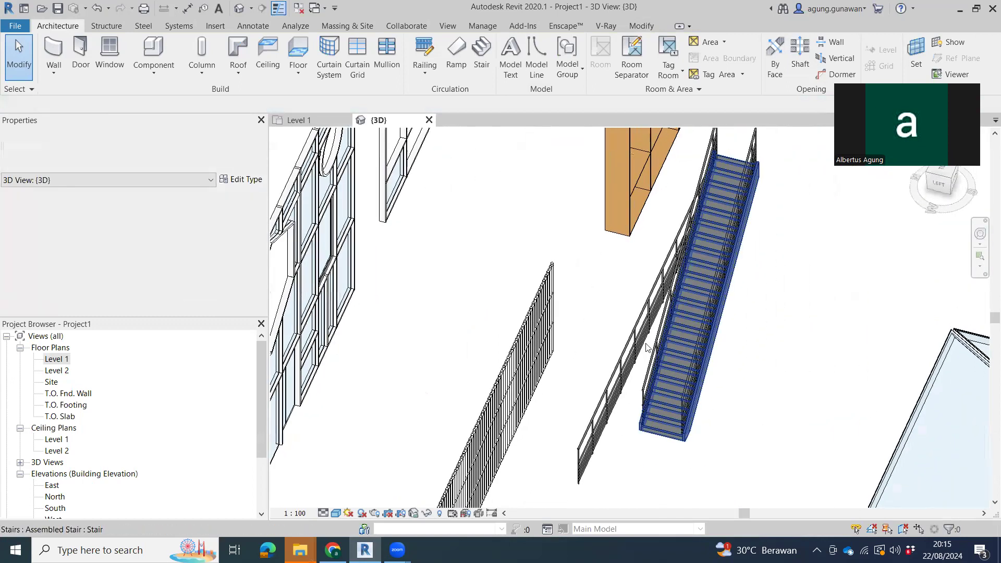
- Assign the assembled stair as the new host of the separate straight pipe railing
left_click(647, 347)
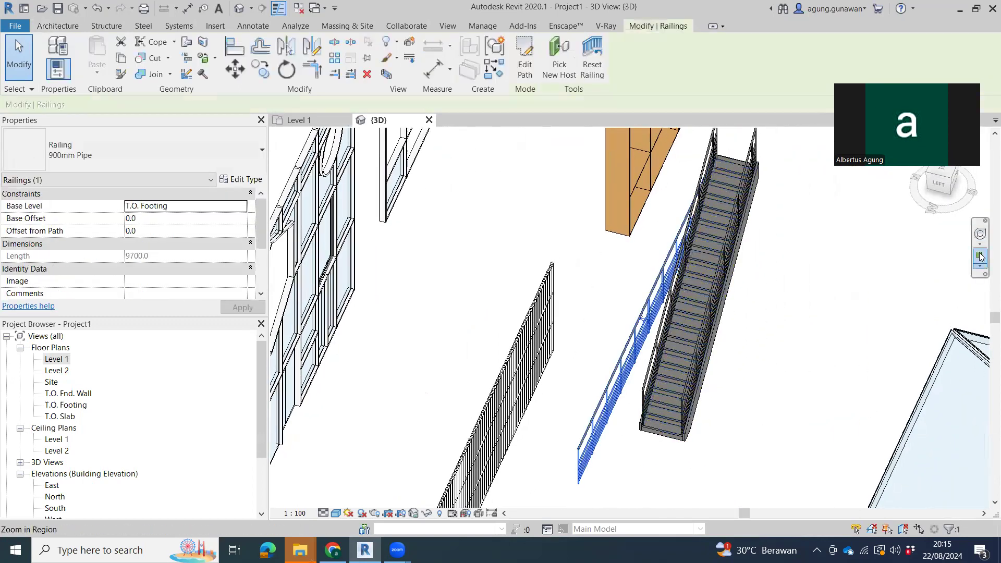
middle_click_drag(757, 263, 584, 314)
middle_click_drag(583, 314, 671, 433, "shift")
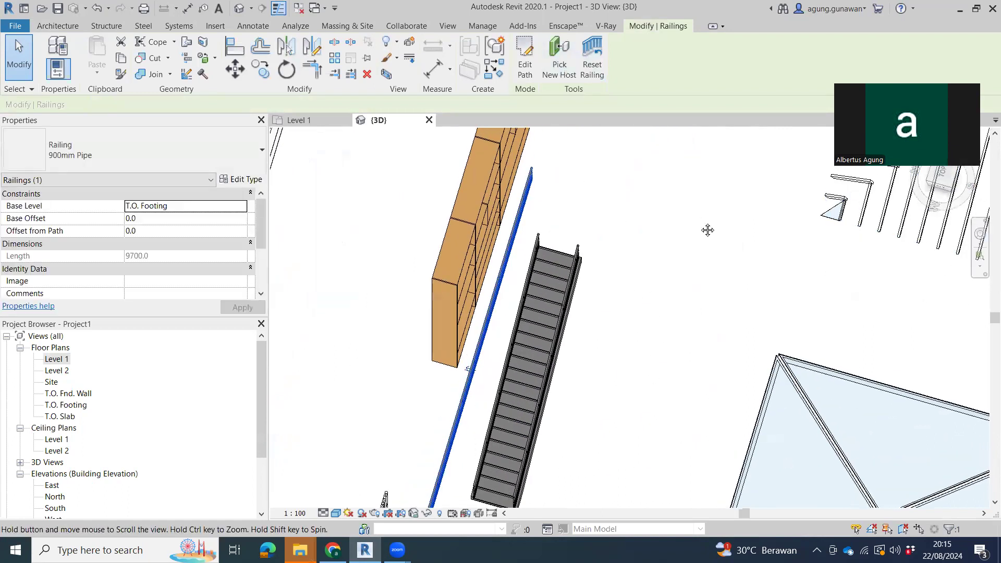
middle_click_drag(707, 230, 717, 254, "shift")
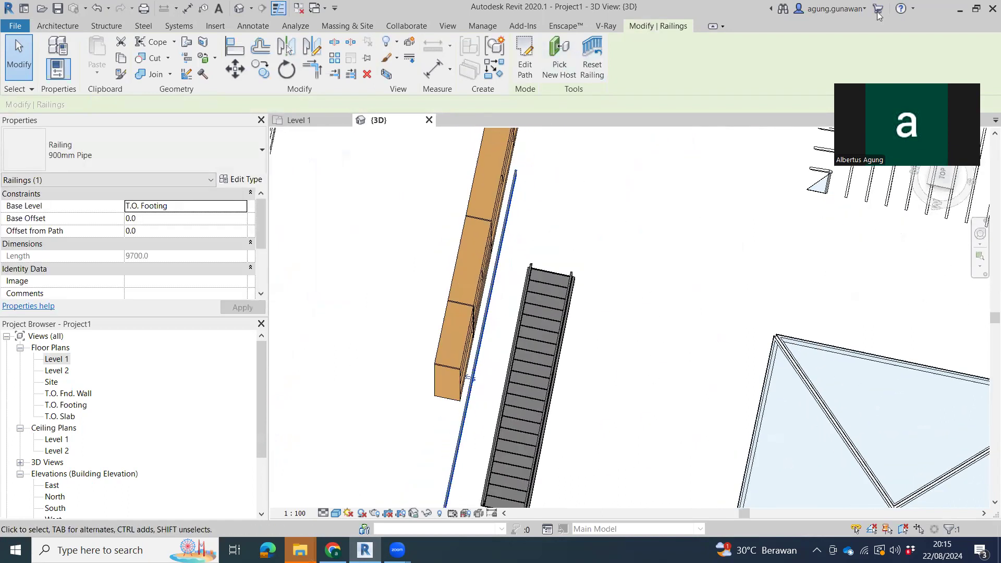
left_click(945, 174)
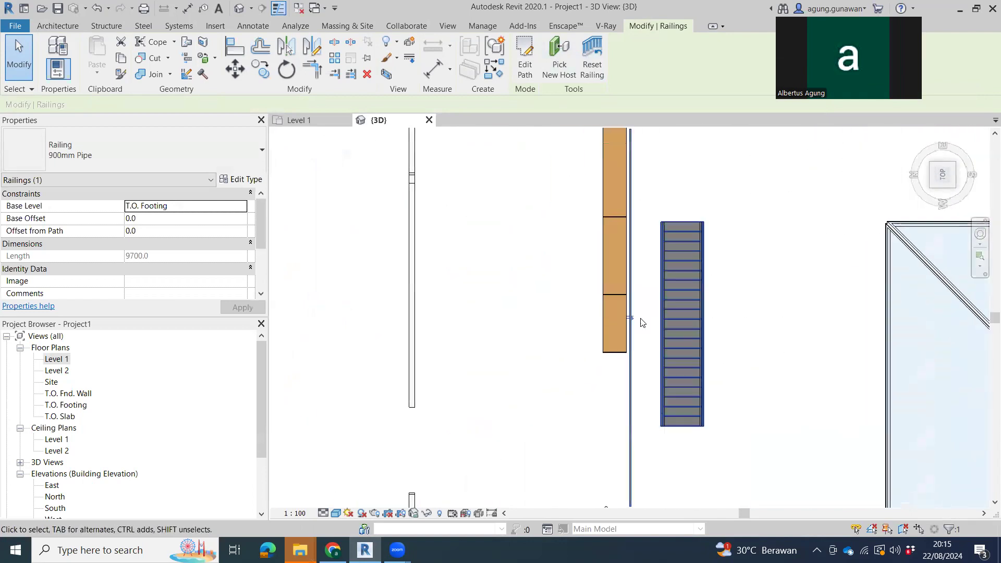
middle_click_drag(684, 286, 680, 307, "shift")
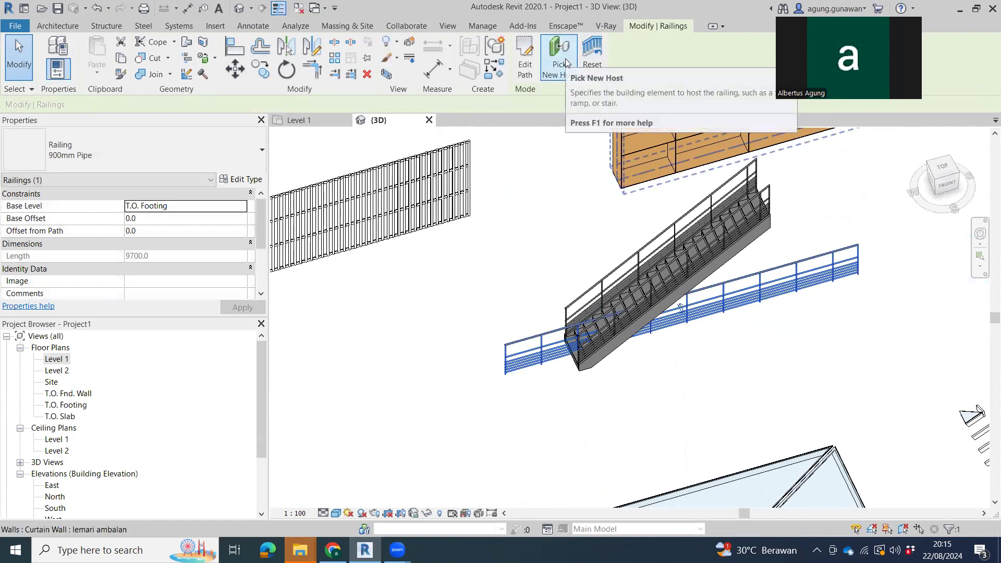
left_click(567, 63)
left_click(758, 205)
middle_click_drag(809, 304, 746, 219, "shift")
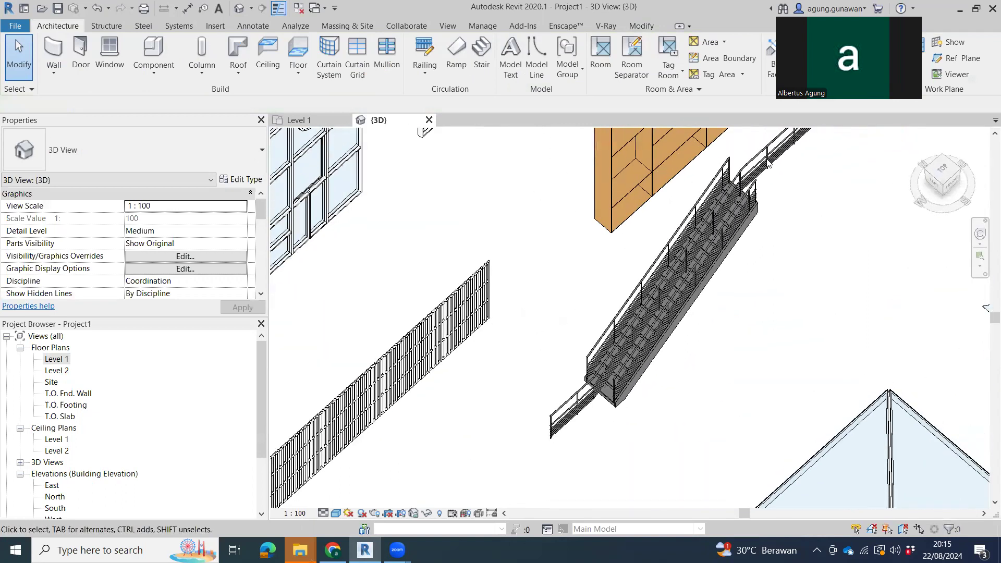
left_click(744, 220)
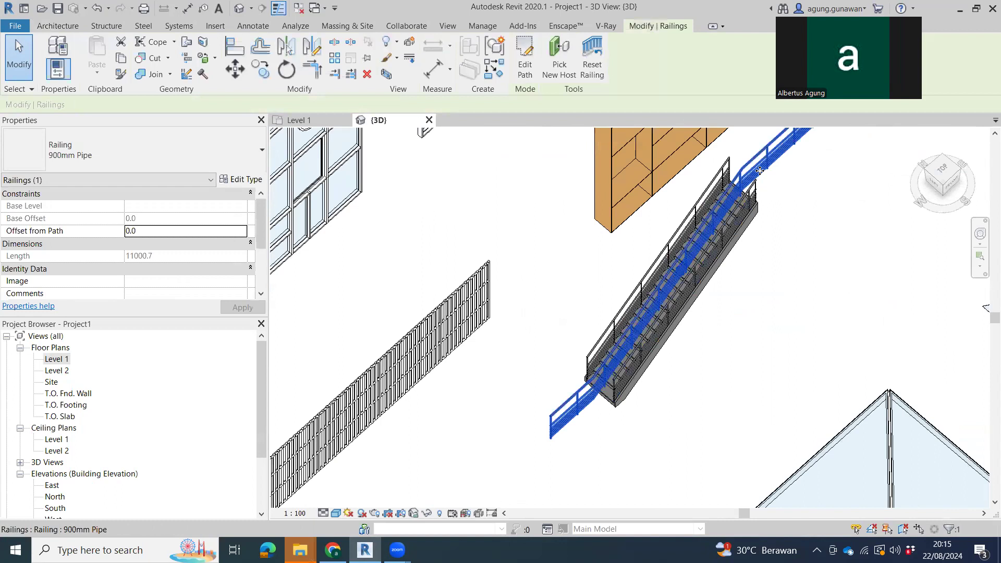
middle_click_drag(803, 324, 727, 353)
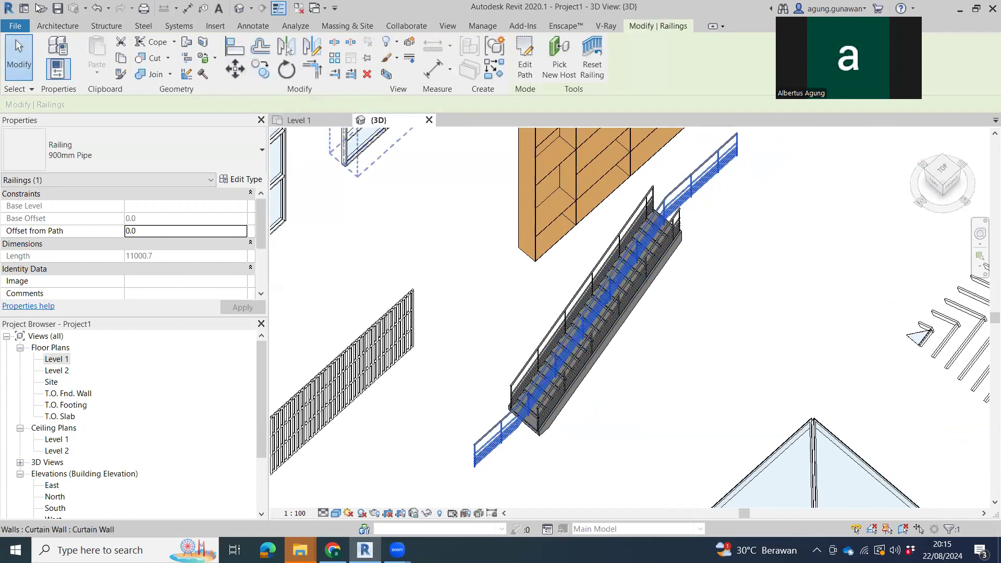
- Create a rectangular Concrete-Commercial 362mm floor, 2000 by 5000 mm, on the T.O. Footing level beyond the end of the stair
left_click(53, 29)
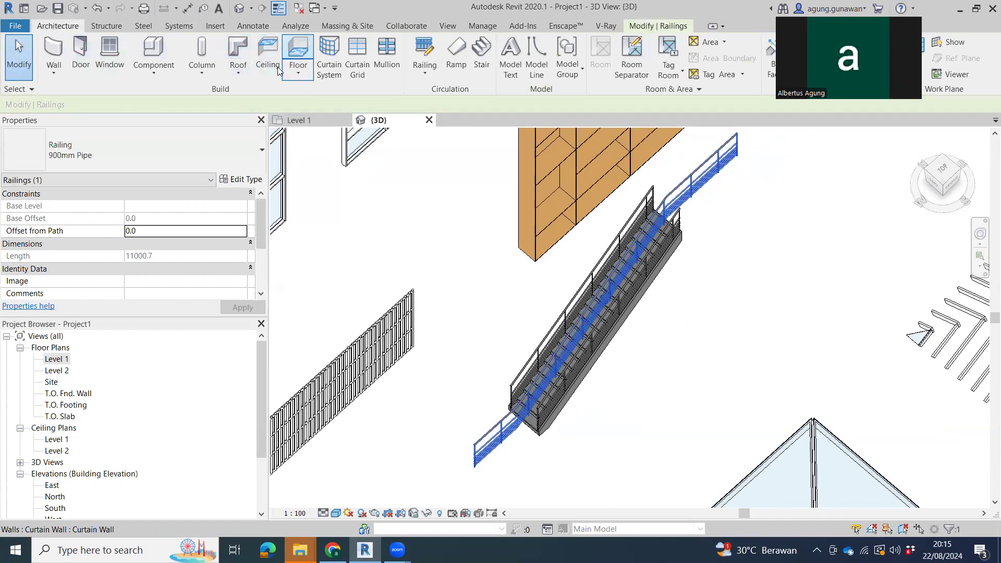
left_click(298, 55)
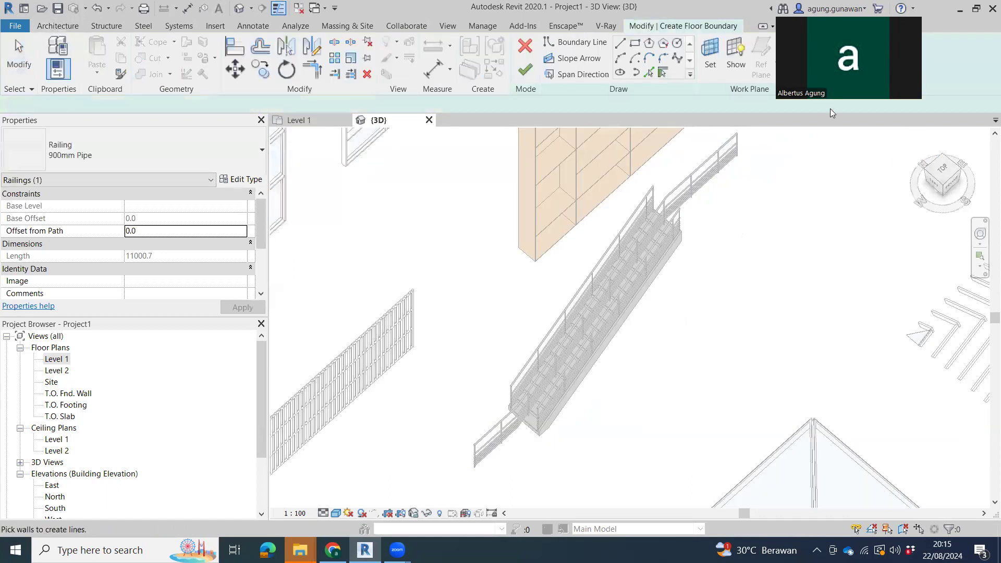
left_click(942, 179)
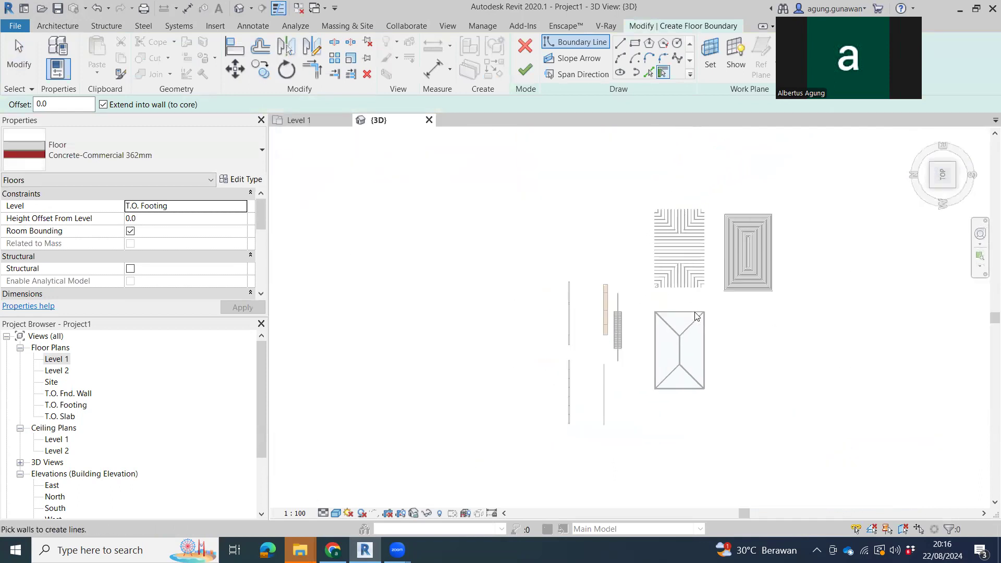
scroll(652, 301, "up", 1)
left_click(636, 46)
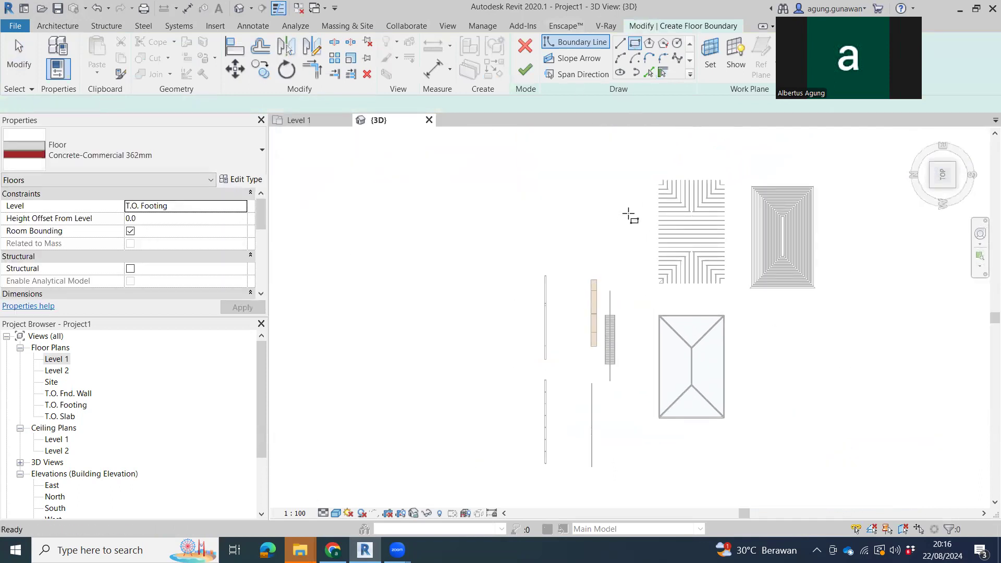
left_click(623, 225)
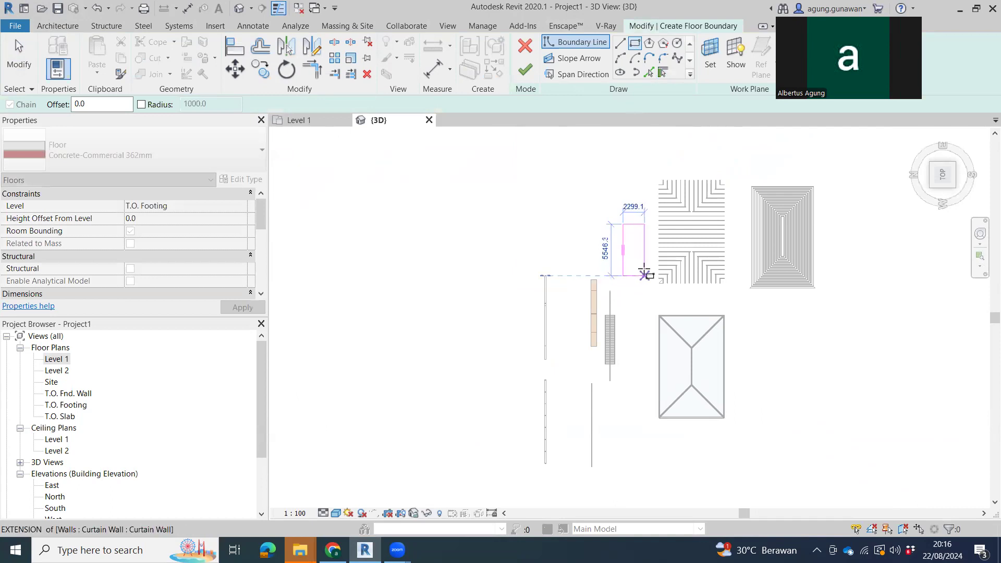
left_click(643, 269)
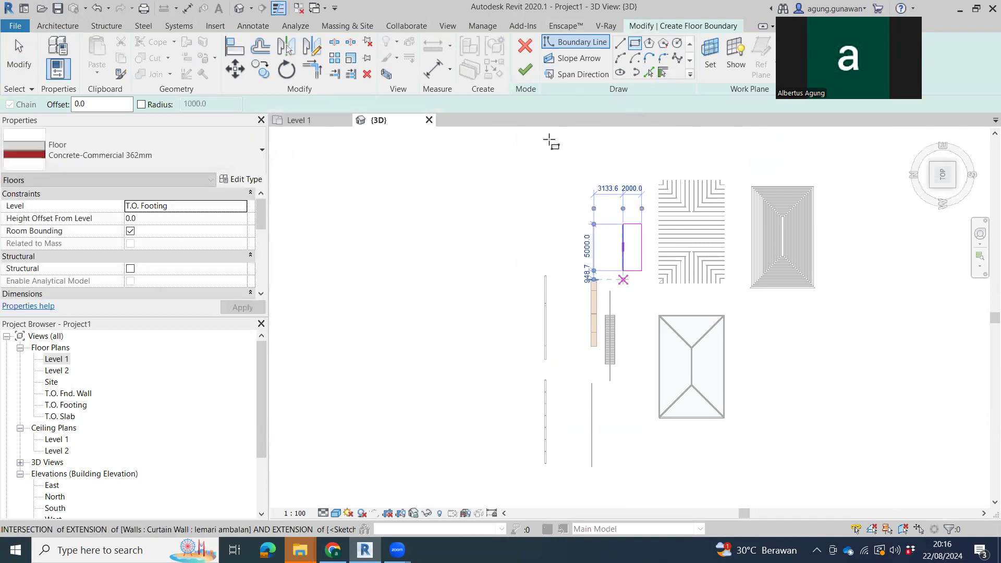
left_click(530, 73)
- Copy the new floor so that the copy adjoins its short end in line with it
middle_click_drag(698, 306, 614, 235, "shift")
scroll(615, 235, "up", 3)
middle_click_drag(630, 284, 693, 269, "shift")
scroll(719, 312, "up", 3)
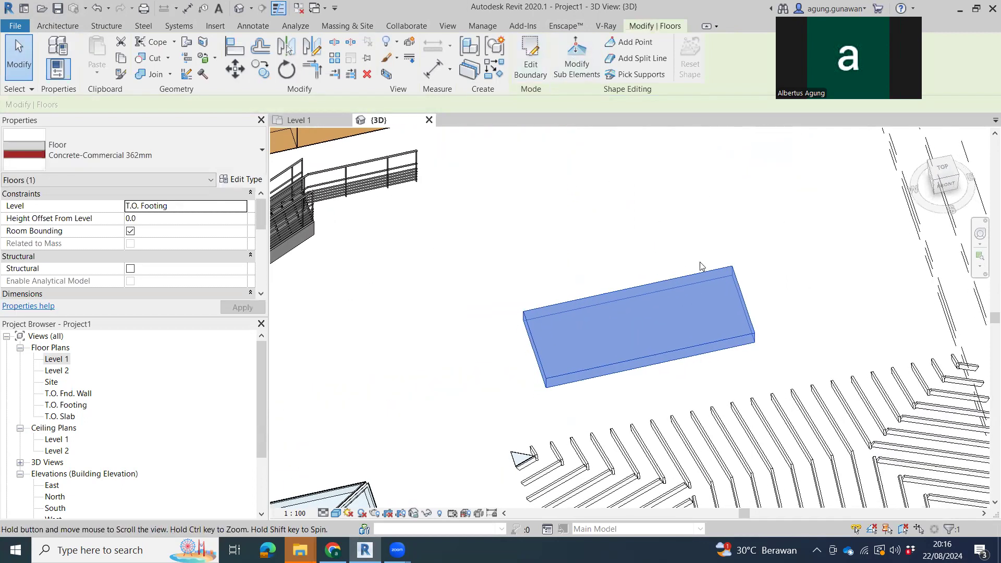
key("c")
key("o")
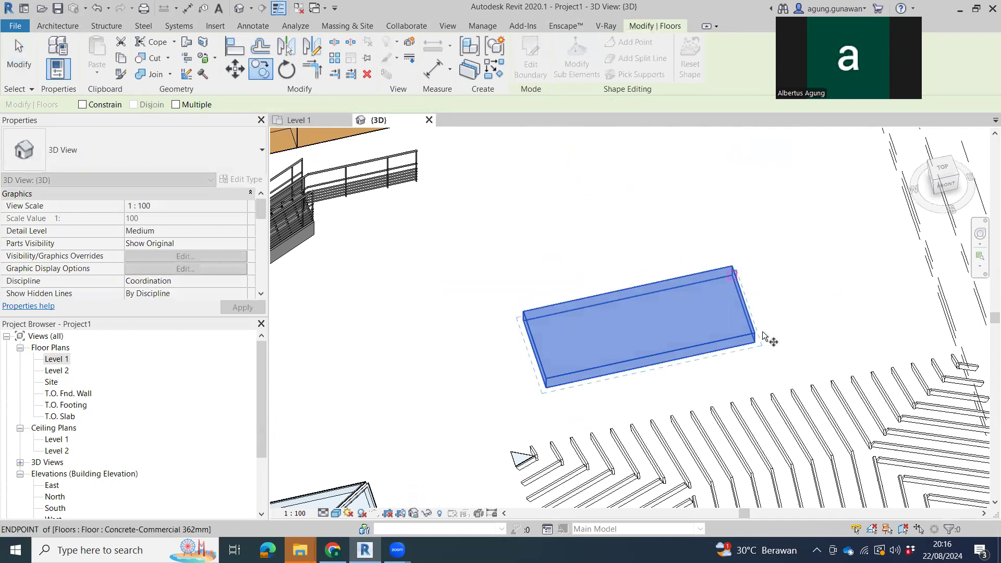
left_click(944, 168)
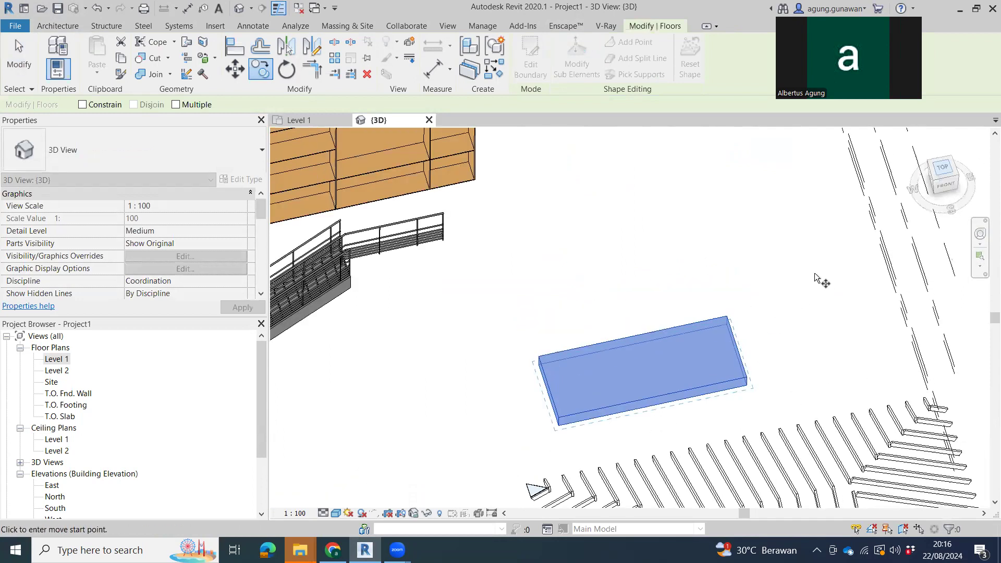
scroll(709, 321, "up", 4)
left_click(706, 318)
left_click(625, 317)
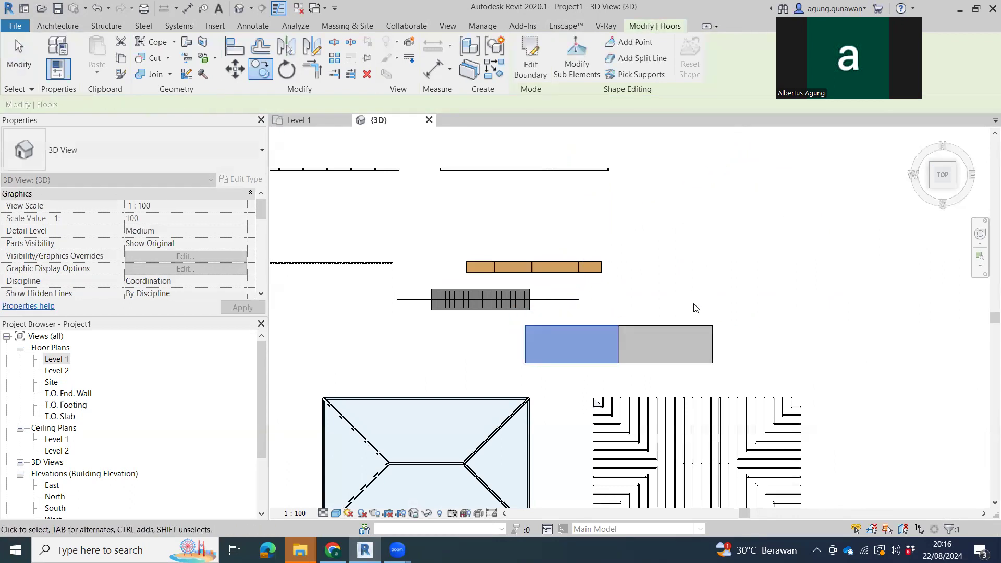
- Copy the floor once more along the row and move the third slab 5000 mm so it adjoins the other two
left_click(712, 326)
left_click(339, 326)
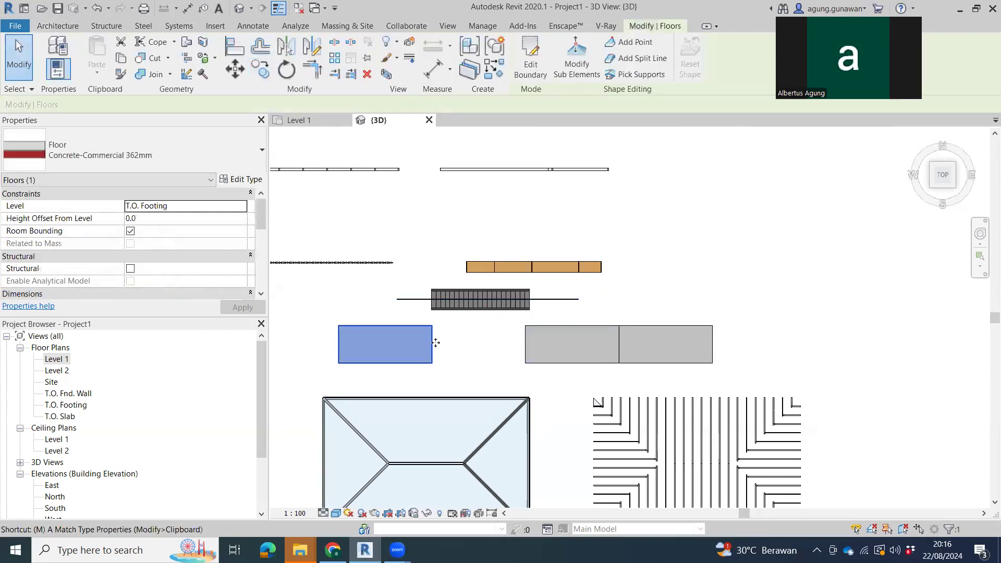
key("m")
key("v")
left_click(432, 327)
left_click(527, 327)
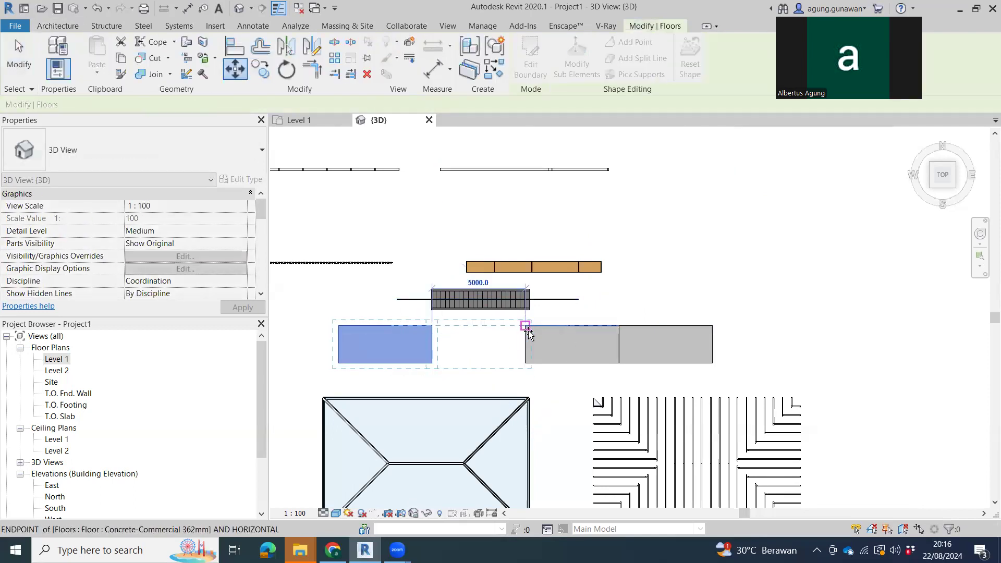
- Slope the middle floor by setting the elevation of its short edge farthest from the third slab to 1500
middle_click_drag(604, 364, 595, 313, "shift")
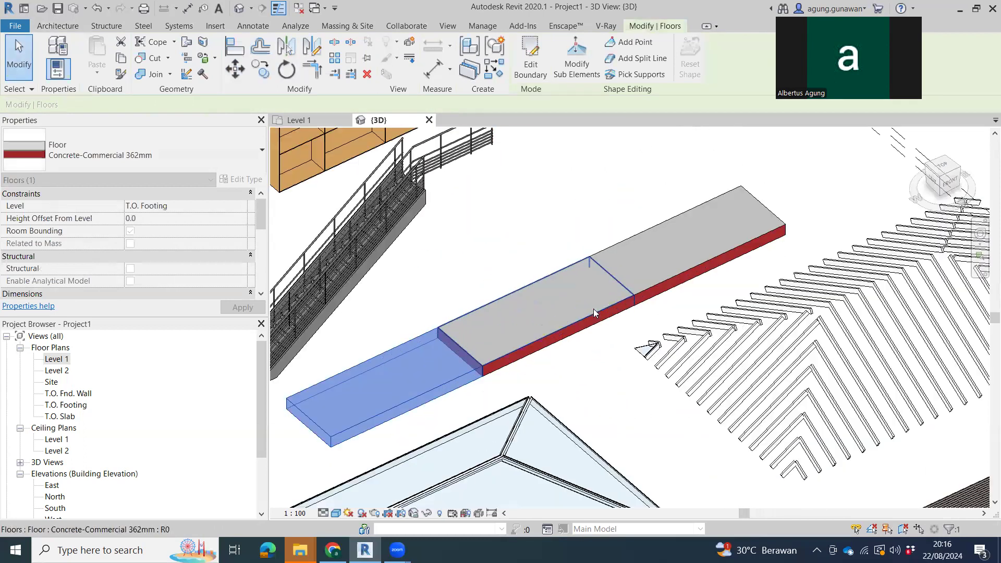
left_click(568, 61)
left_click_drag(577, 228, 661, 324)
left_click(622, 269)
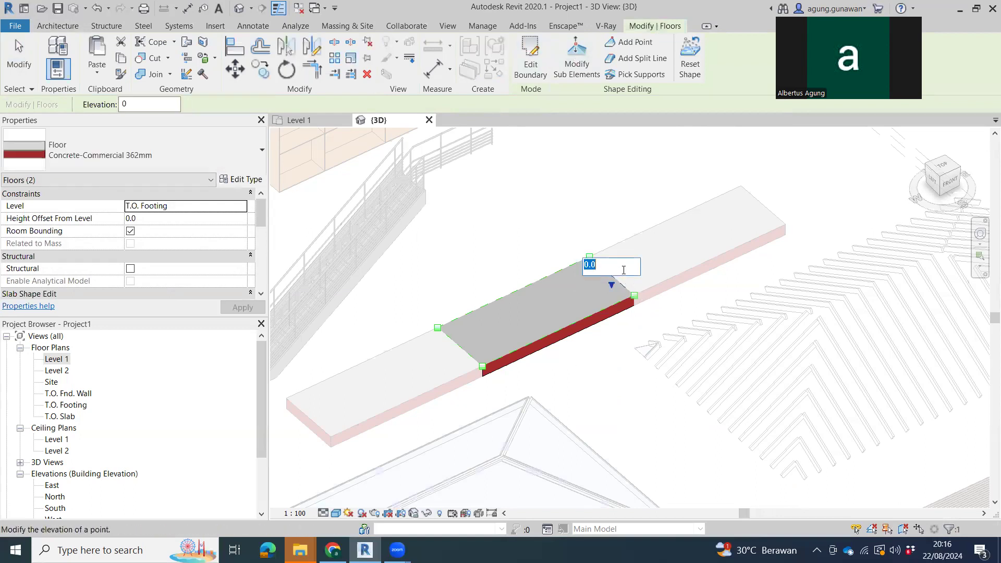
type("15")
key("Return")
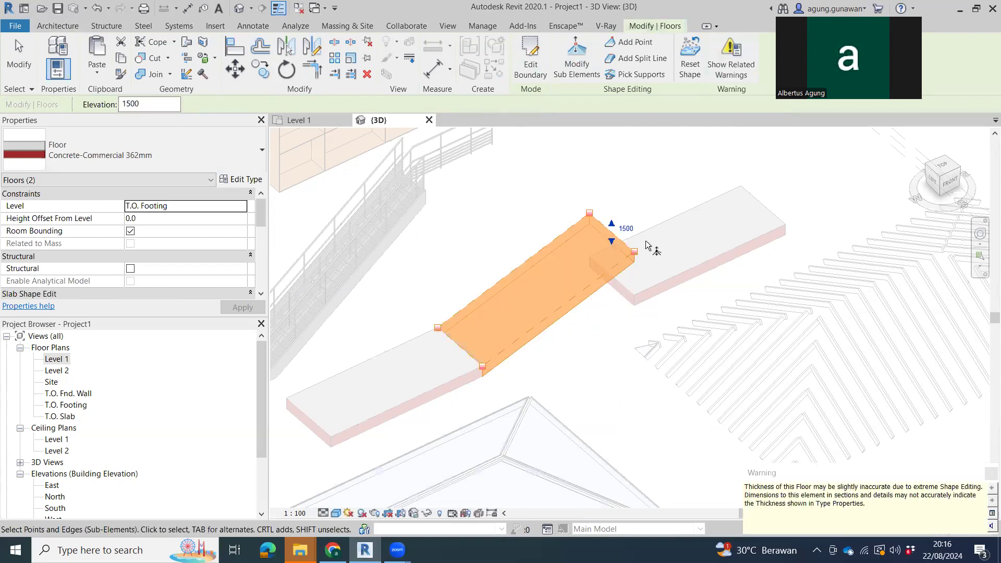
key("Escape")
key("Escape")
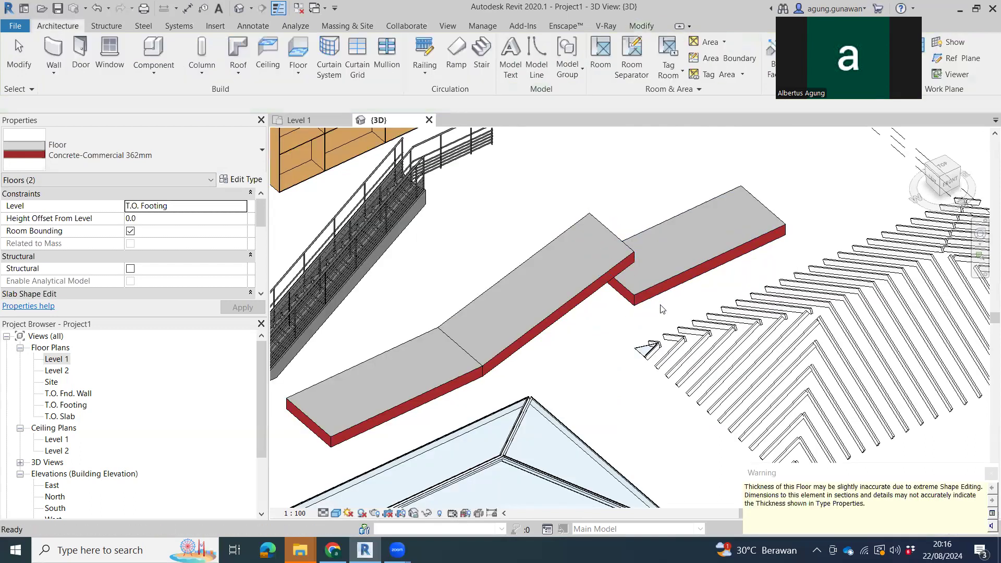
- Set the height offset from level of the end floor beside the sloped slab's raised edge to 1500
left_click(710, 264)
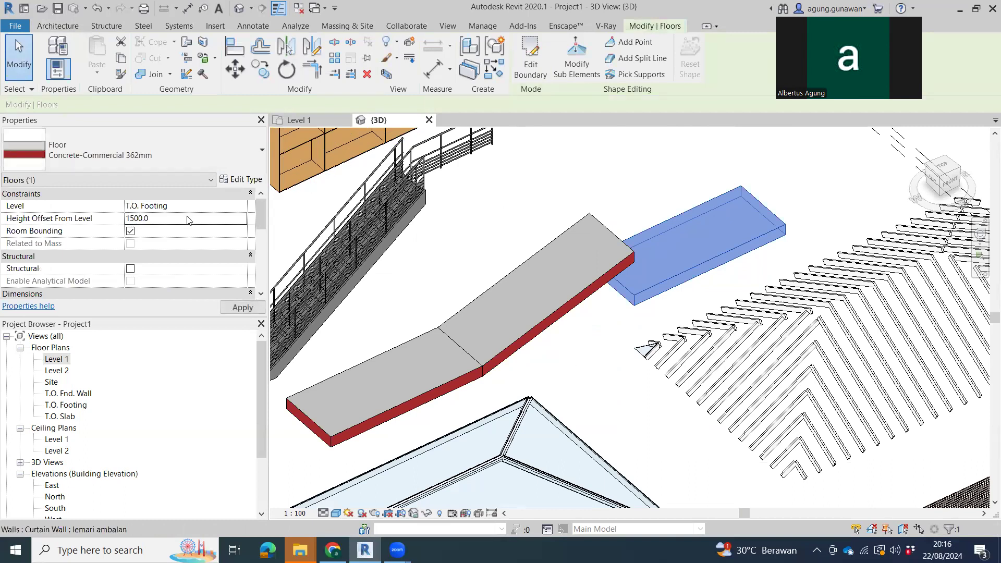
middle_click_drag(457, 236, 555, 311)
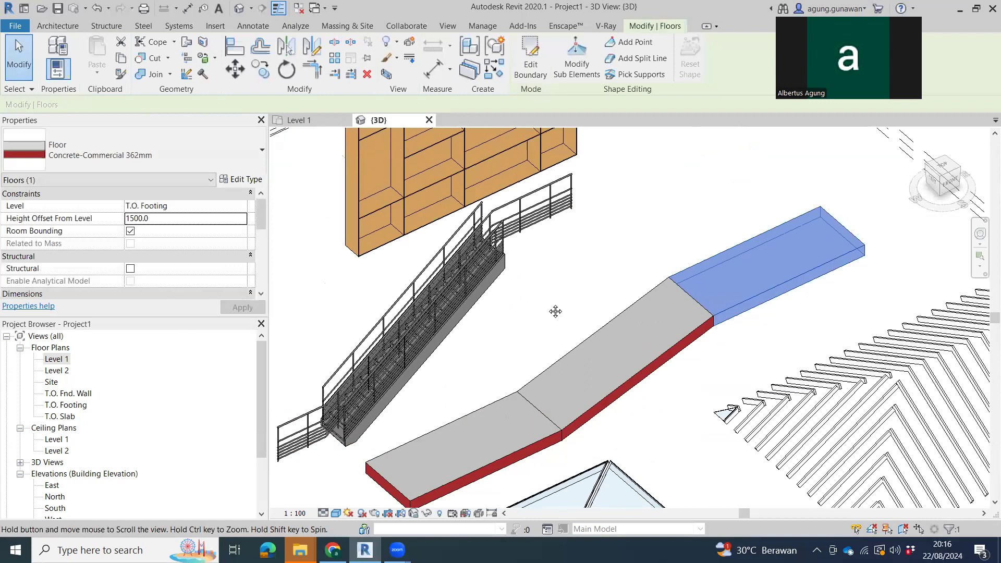
- Copy the pipe railing from the stair onto the row of three floors
left_click(573, 214)
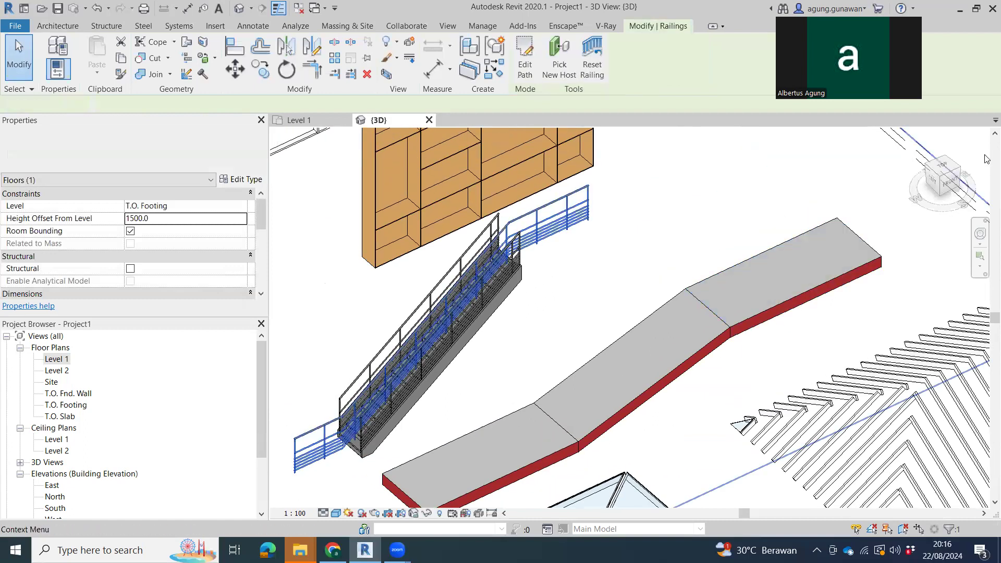
left_click(945, 167)
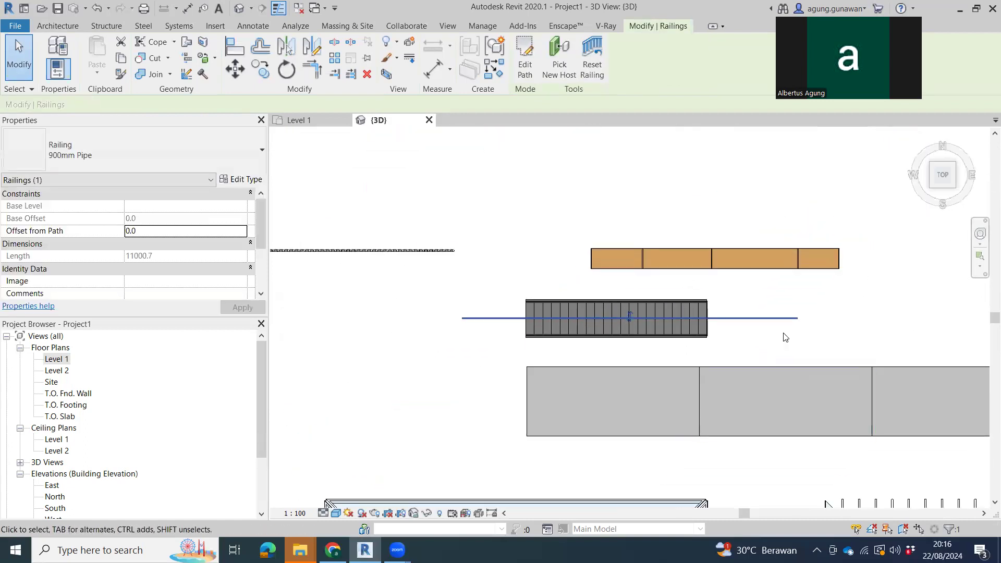
key("c")
left_click(780, 319)
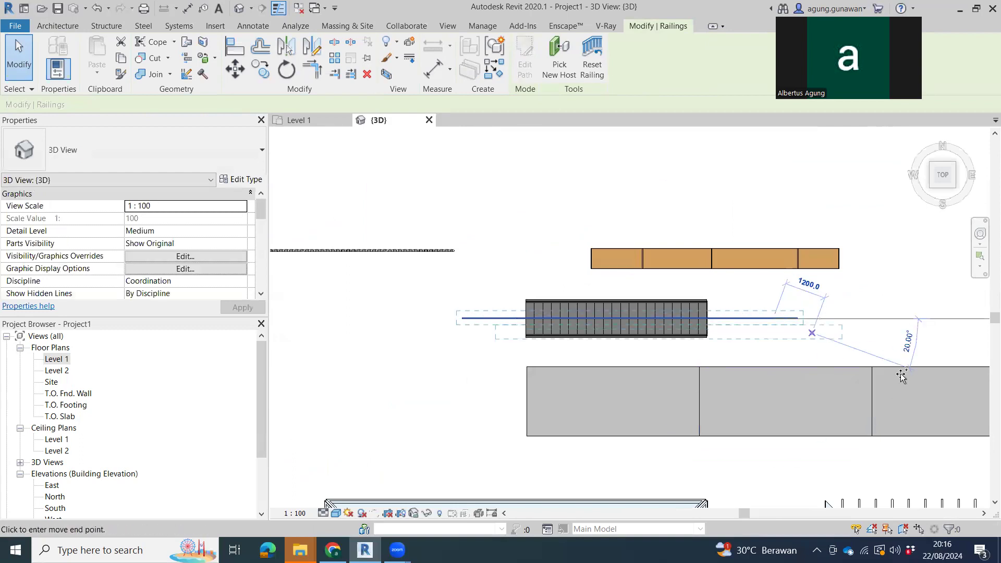
left_click(947, 398)
key("Escape")
- Assign the sloped middle floor as the new host of the copied pipe railing
middle_click_drag(822, 393, 880, 177, "shift")
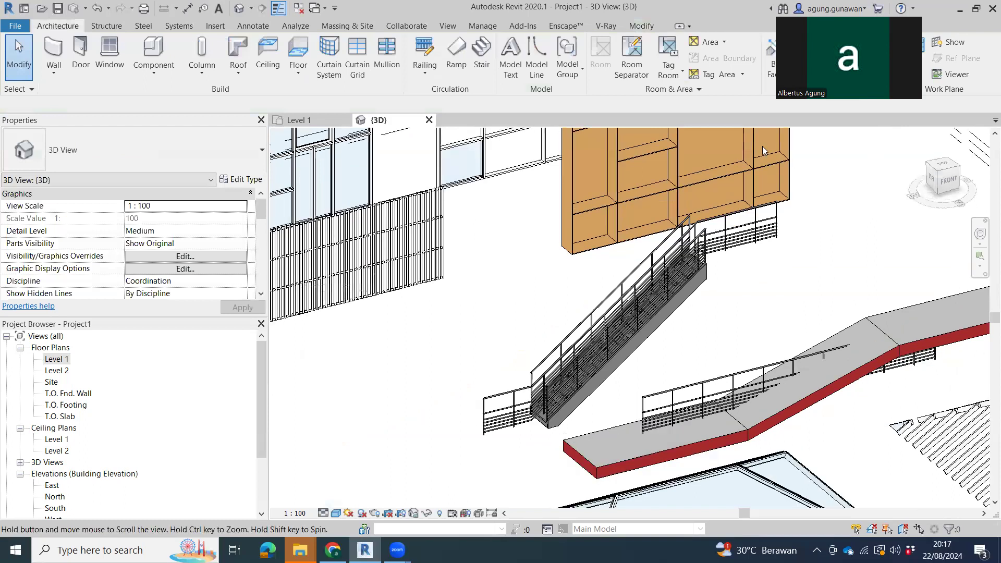
middle_click_drag(924, 358, 726, 363)
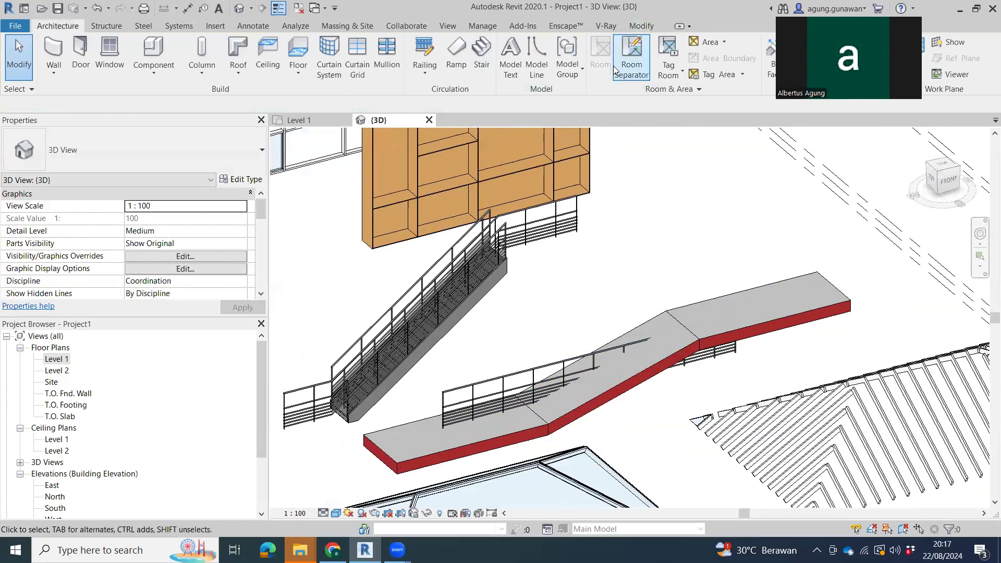
left_click(567, 360)
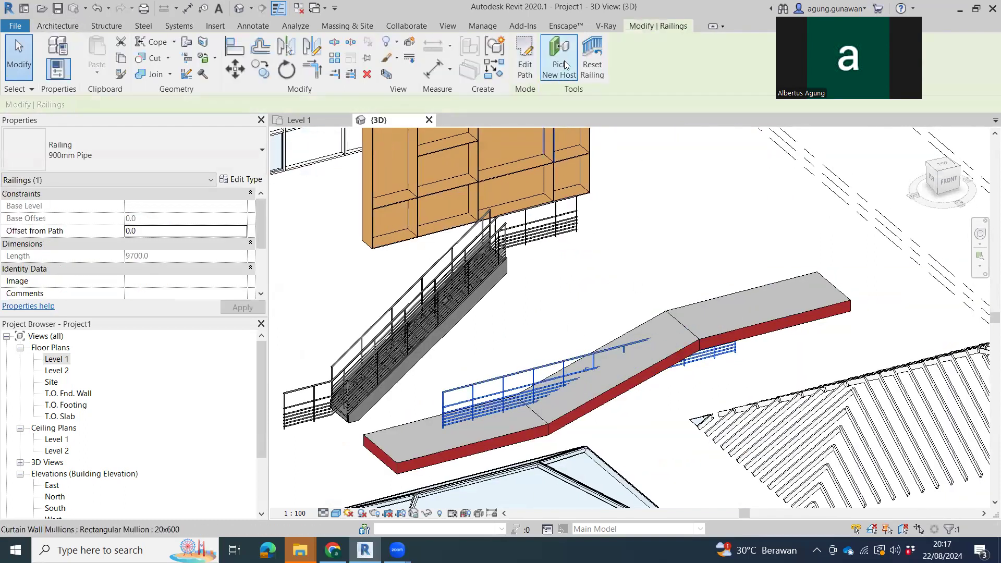
left_click(851, 305)
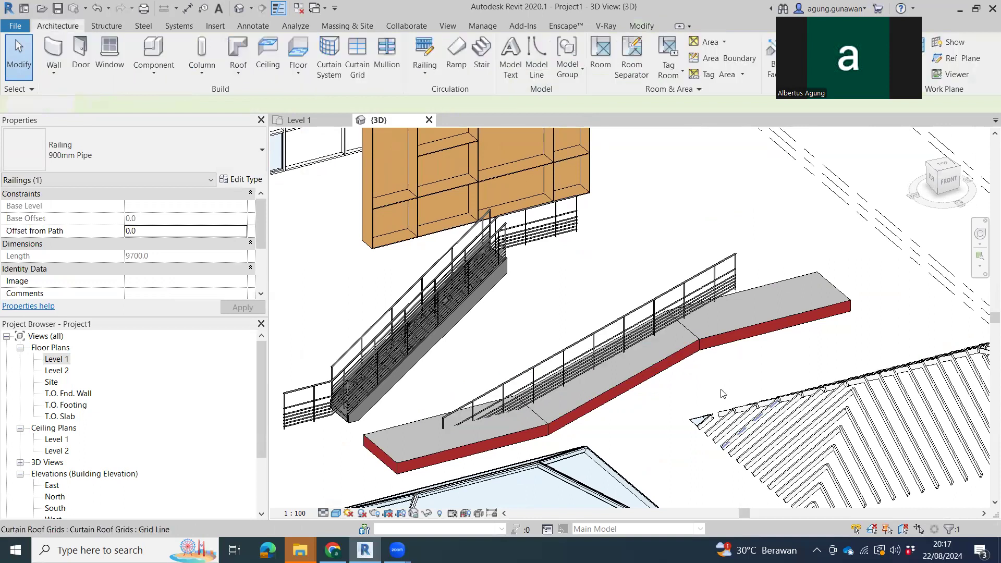
- Try the raised and the lower end floors as railing hosts, returning the railing to the sloped middle floor
middle_click_drag(723, 294, 713, 292, "shift")
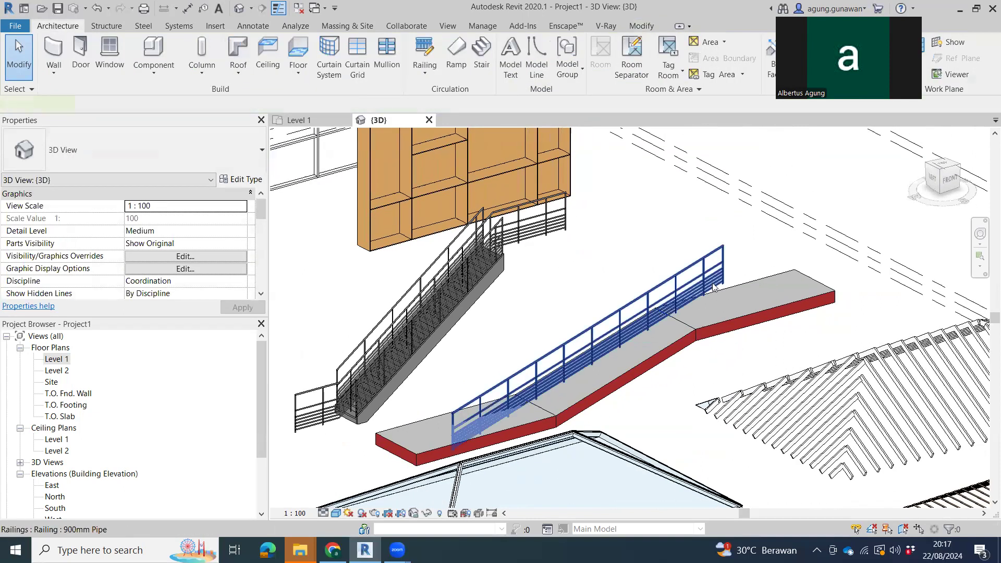
left_click(715, 288)
left_click(554, 57)
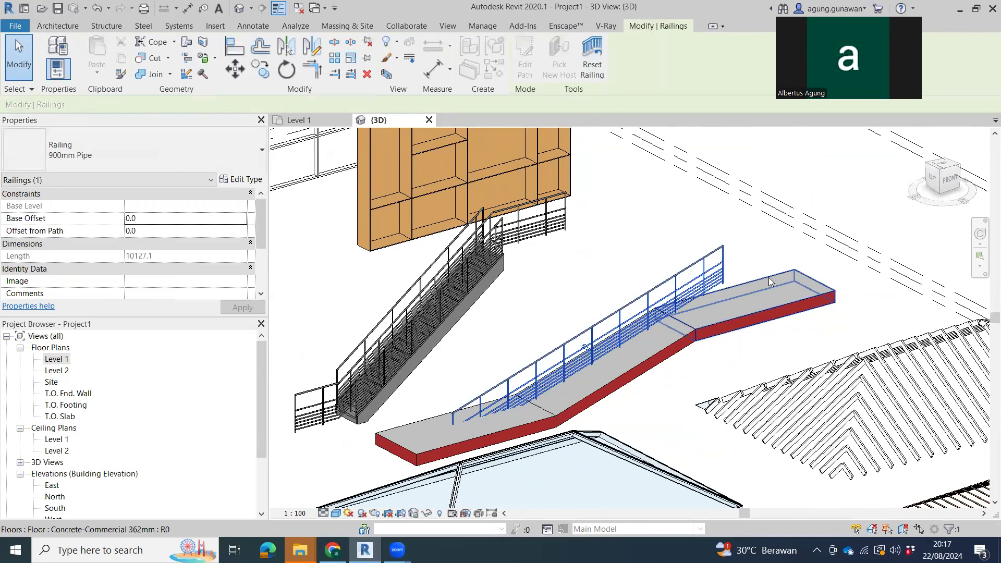
left_click(647, 305)
left_click(646, 302)
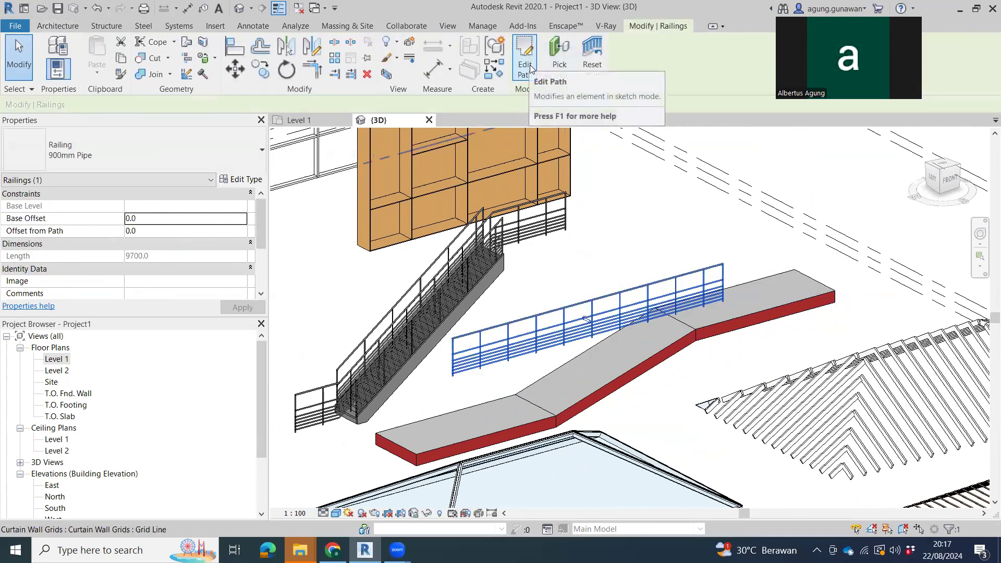
left_click(560, 57)
left_click(481, 407)
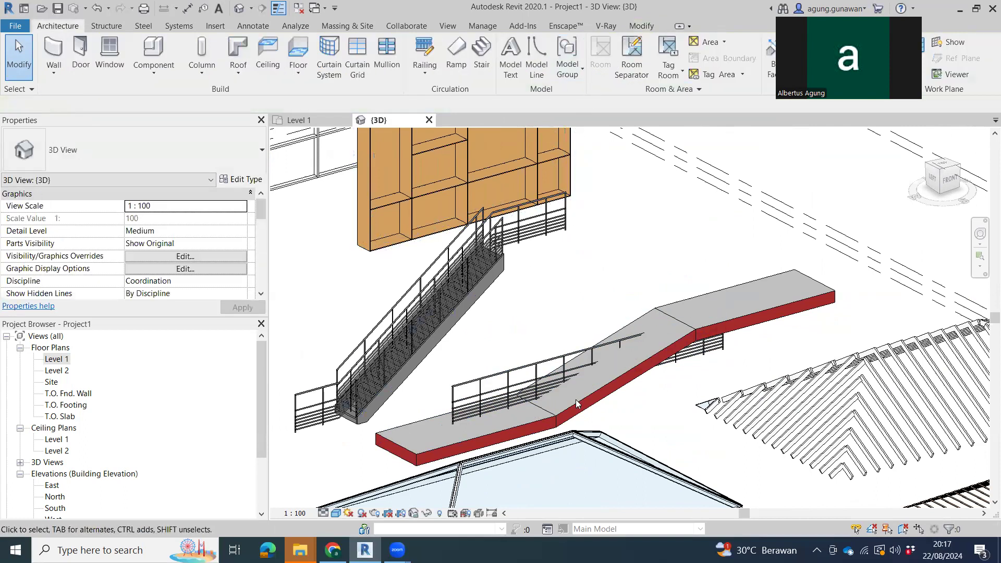
left_click(570, 366)
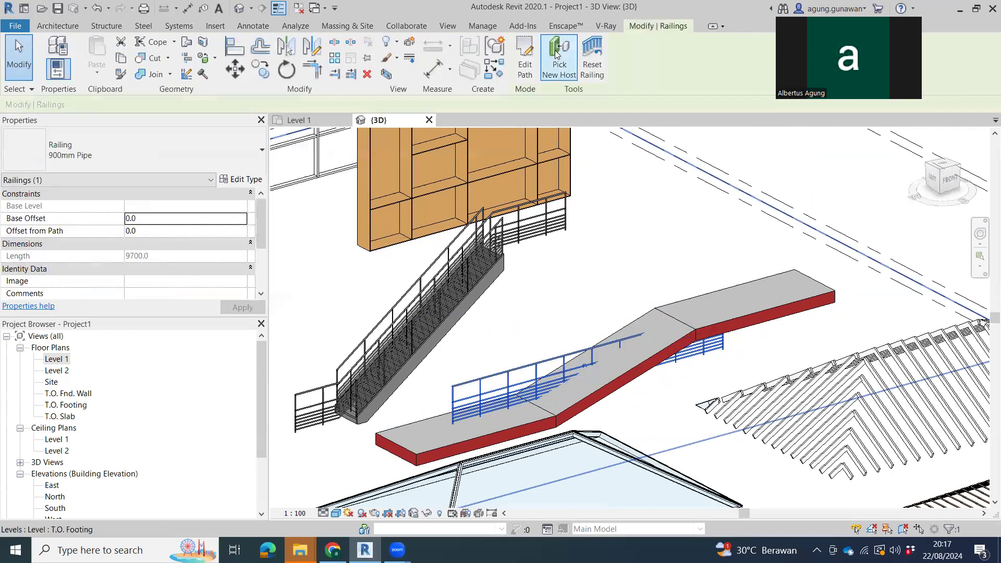
left_click(647, 317)
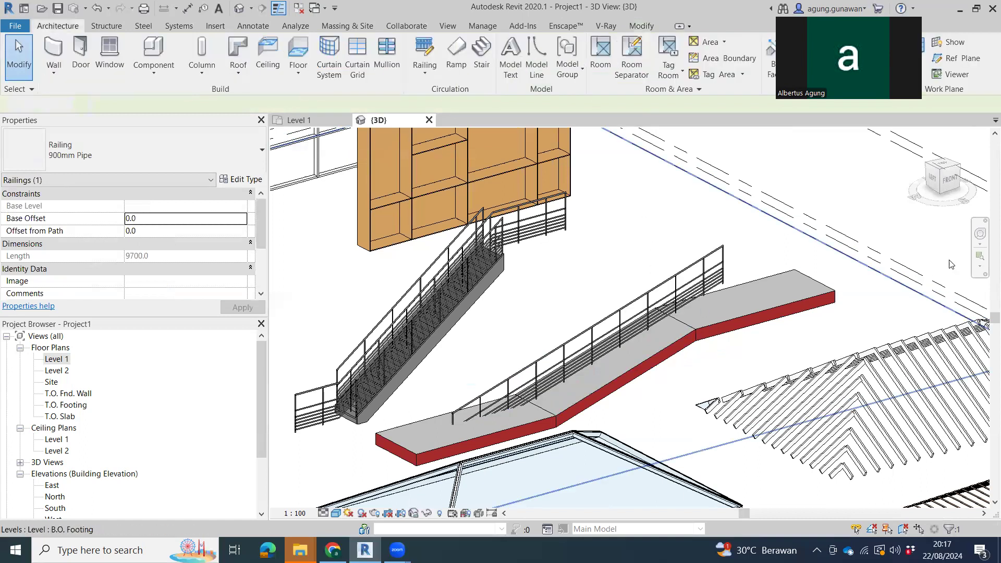
- Shorten both ends of the copied railing's path to the sloped middle floor's edges, making it 5000 mm long, and finish the sketch
left_click(941, 166)
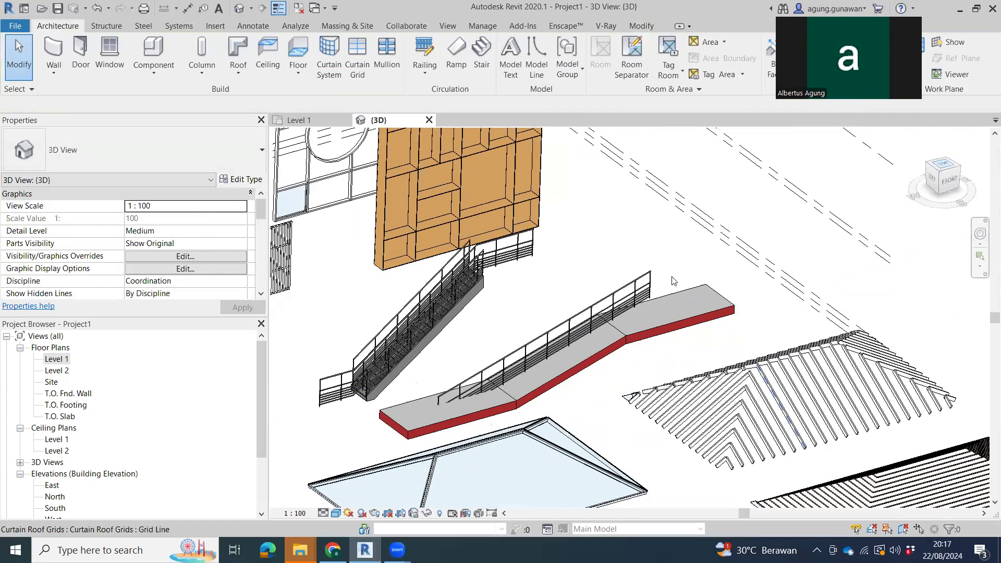
scroll(491, 313, "up", 5)
left_click(709, 332)
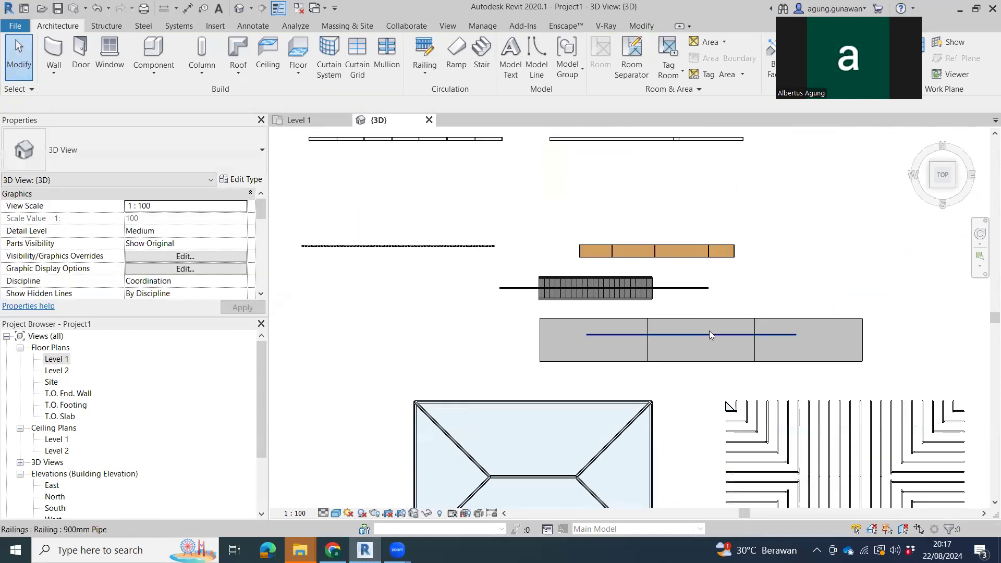
double_click(709, 332)
scroll(776, 335, "up", 5)
left_click(817, 333)
left_click_drag(836, 332, 711, 332)
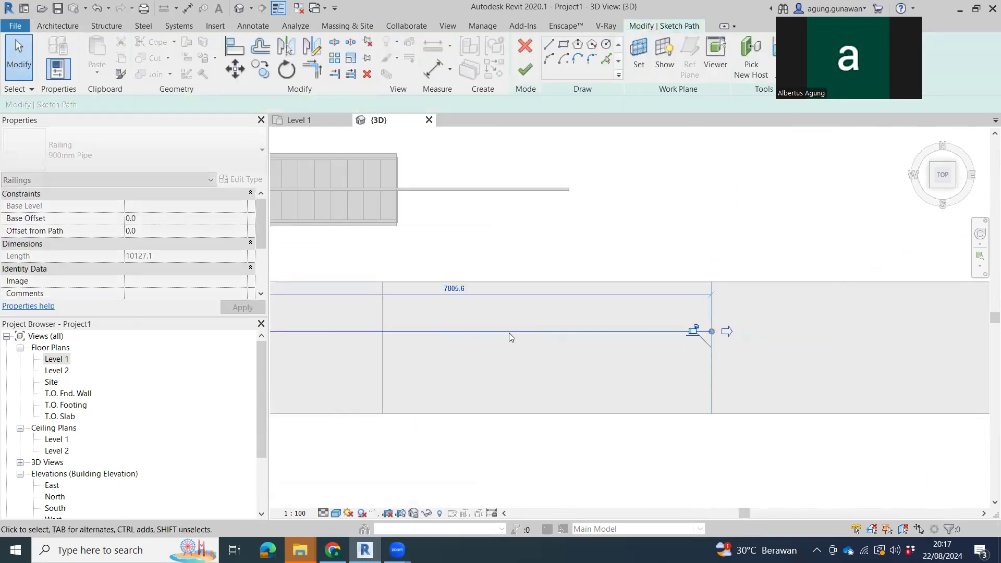
middle_click_drag(321, 319, 519, 323)
left_click_drag(394, 336, 578, 336)
left_click(525, 69)
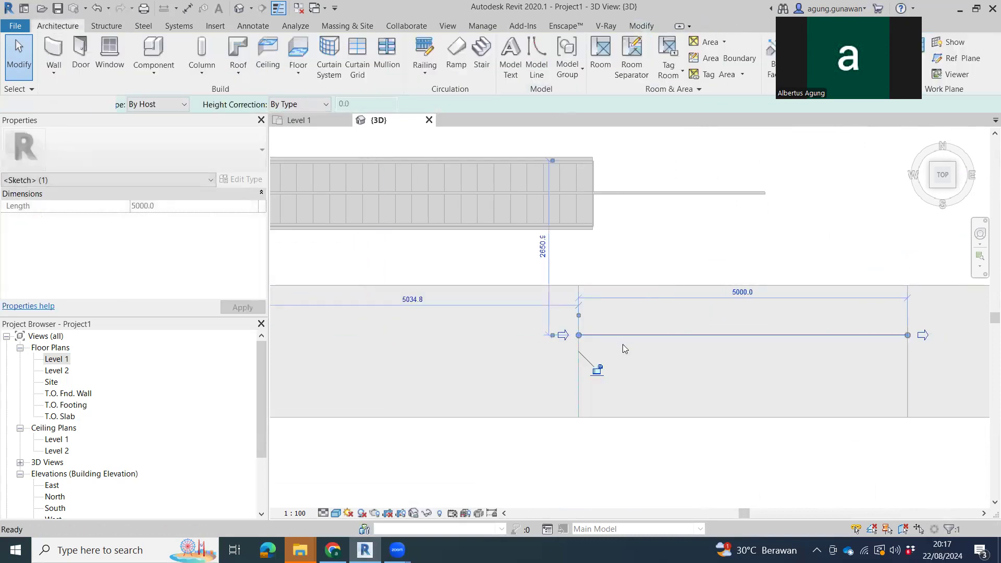
- Copy the pipe railing from the sloped middle floor along the row by one floor length onto the raised end floor
scroll(625, 386, "down", 2)
middle_click_drag(578, 389, 580, 278, "shift")
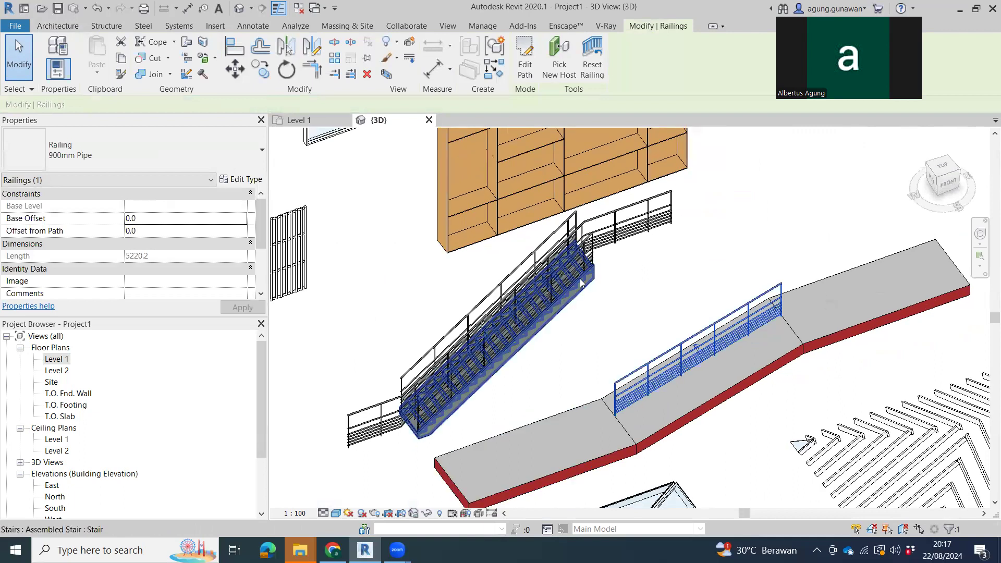
middle_click_drag(846, 410, 723, 386, "shift")
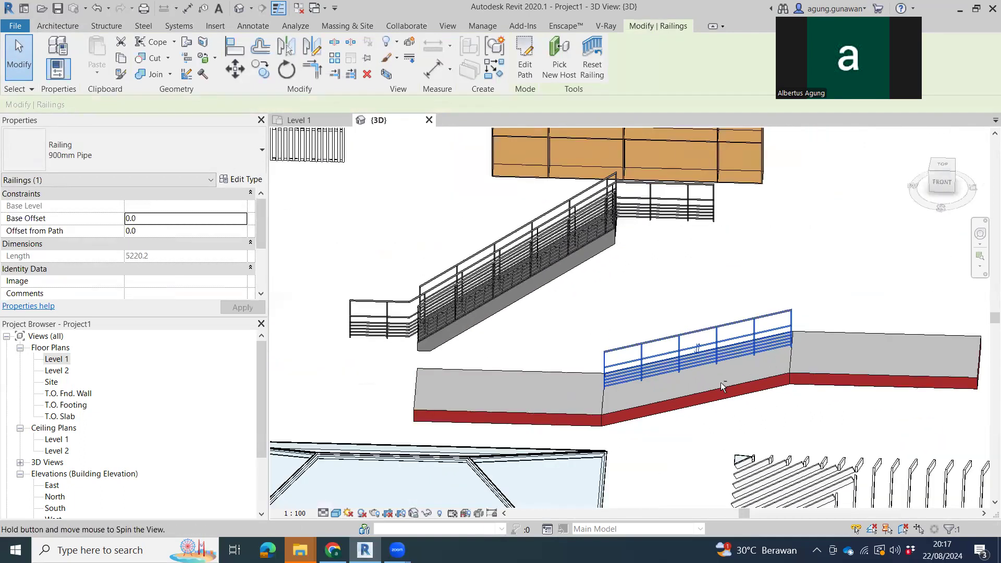
left_click(947, 166)
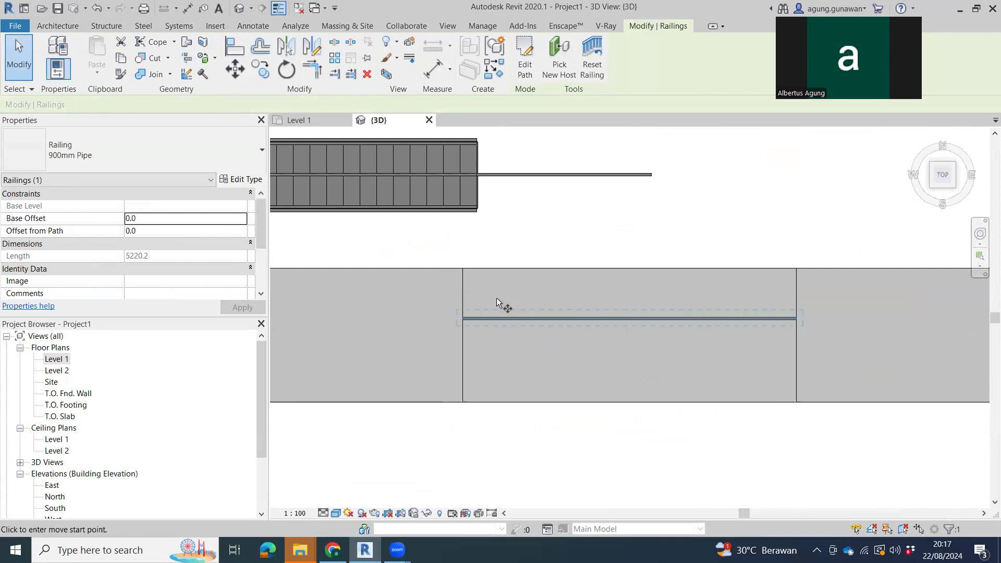
left_click(463, 295)
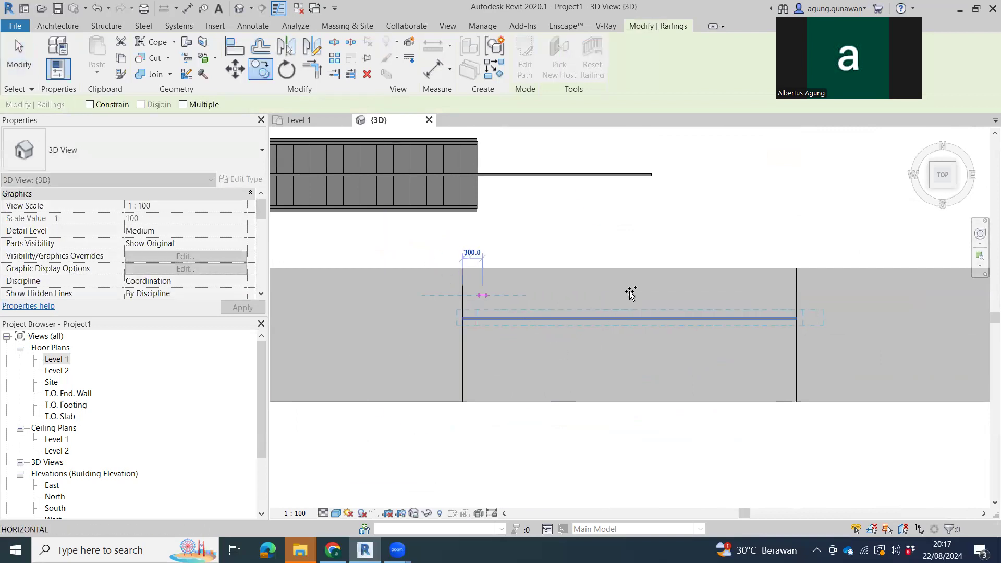
left_click(796, 295)
- Assign the raised end floor as the new host of the copied railing
middle_click_drag(864, 362, 683, 271, "shift")
left_click(687, 336)
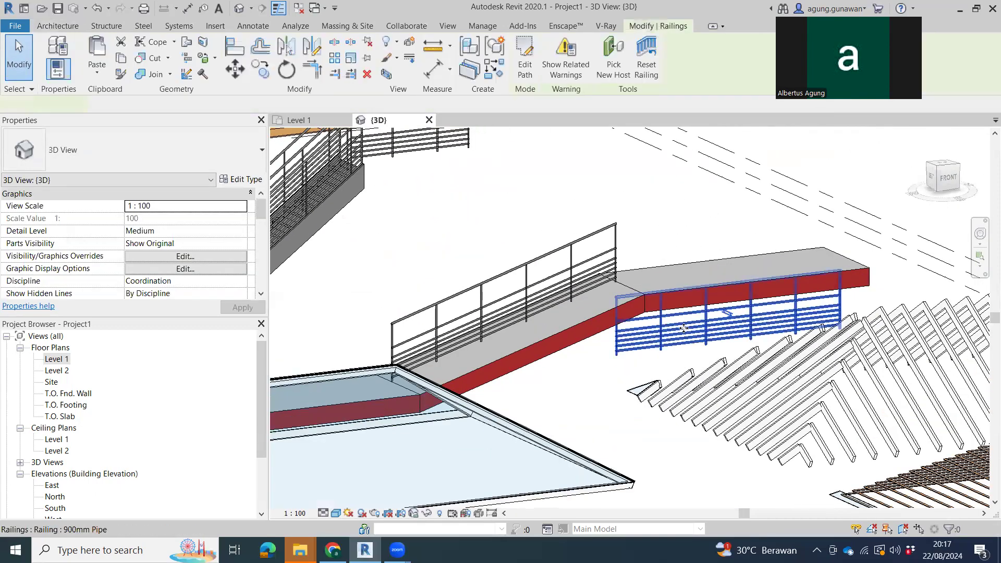
left_click(616, 63)
left_click(696, 260)
middle_click_drag(683, 334, 729, 333, "shift")
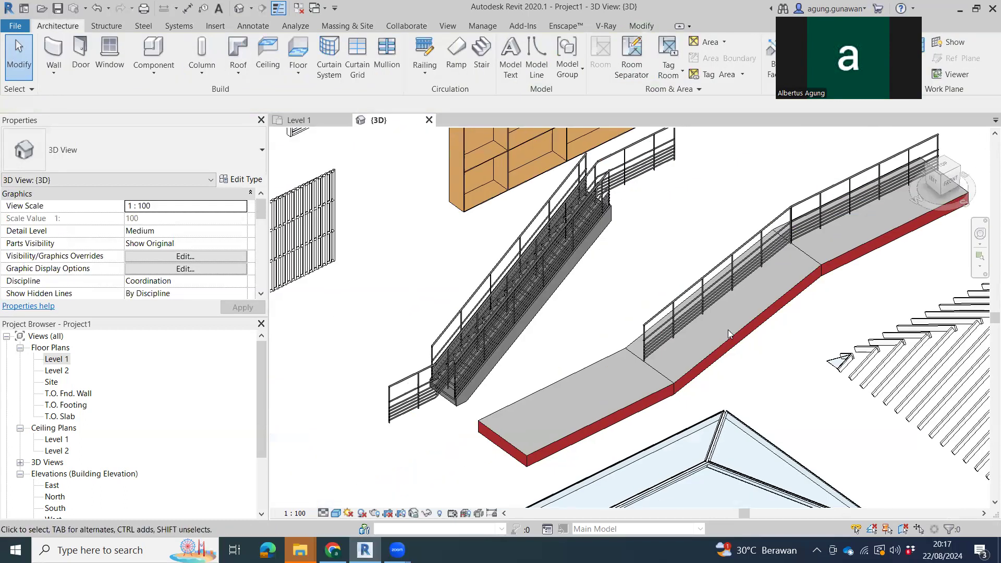
- Copy the raised floor's railing 10000 mm back along the row onto the lower end floor
left_click(850, 229)
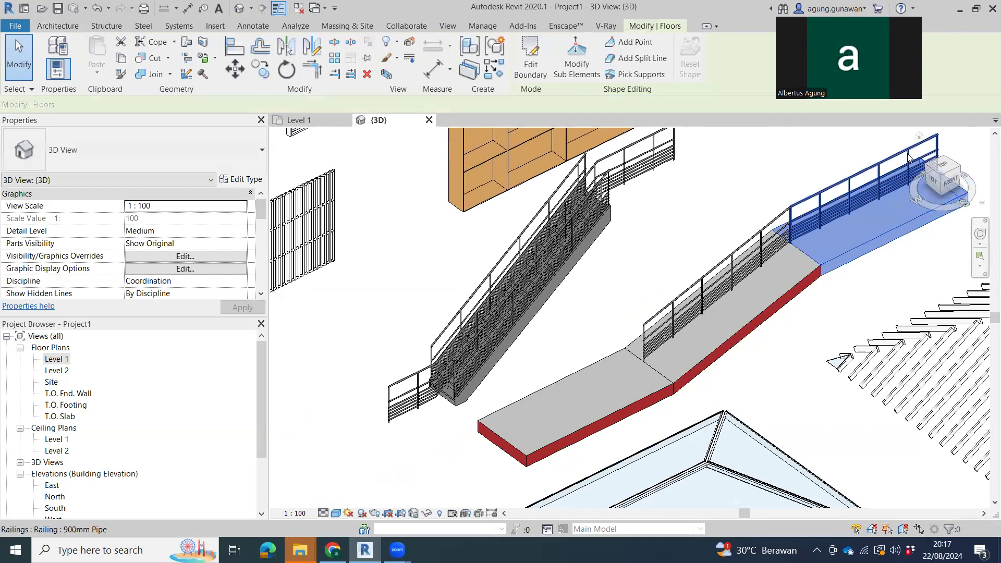
left_click(909, 156)
middle_click_drag(756, 345, 714, 378, "shift")
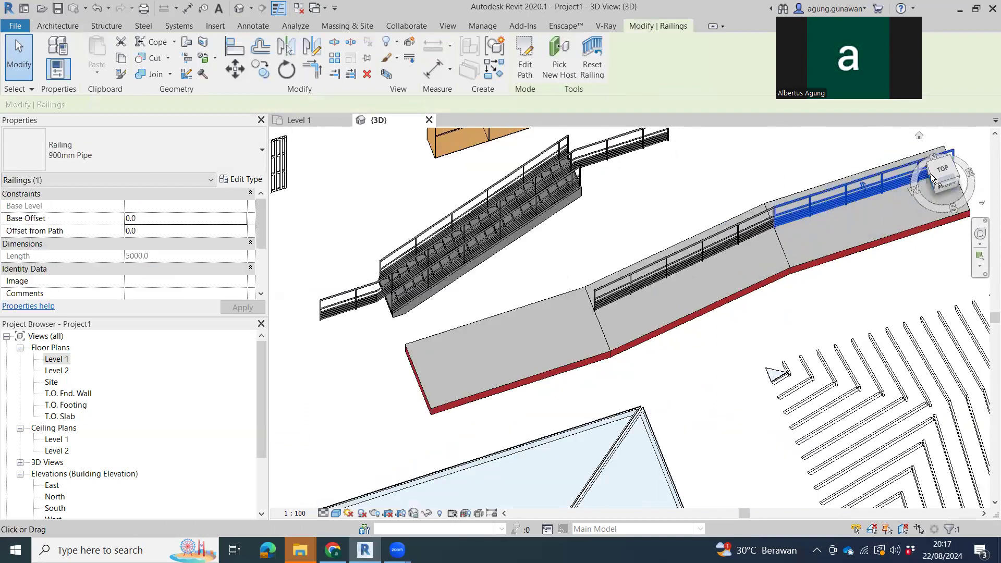
left_click(935, 179)
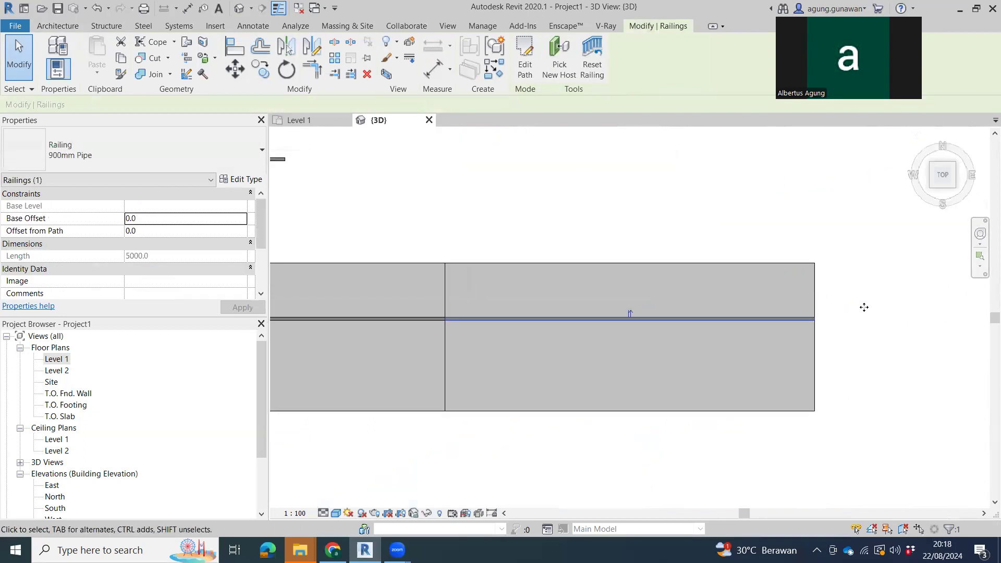
key("c")
left_click(815, 263)
middle_click_drag(551, 229, 997, 236)
left_click(525, 270)
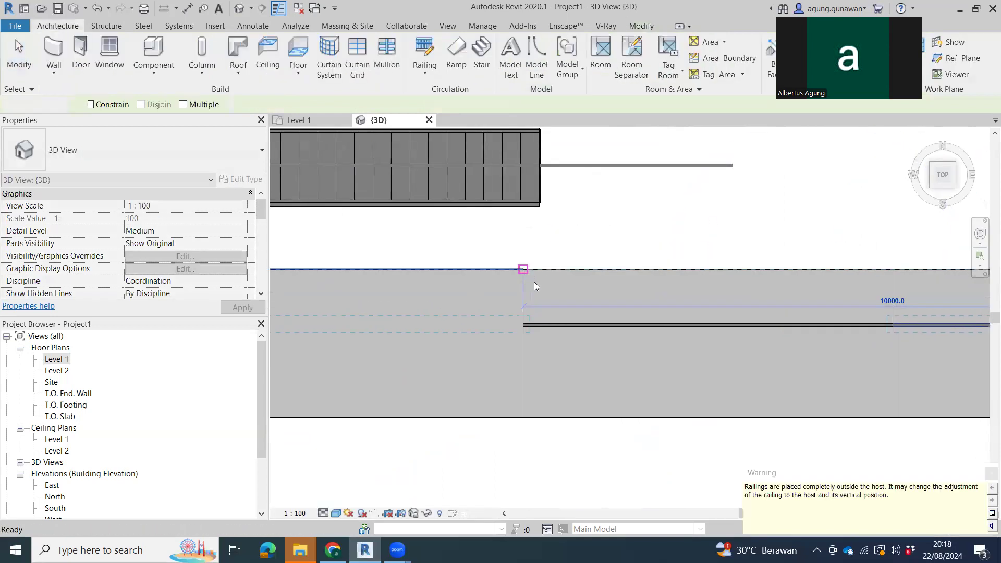
- Examine the lower floor's railing and how the three railings line up along the row of floors
scroll(529, 319, "down", 2)
middle_click_drag(516, 346, 647, 61, "shift")
middle_click_drag(603, 284, 574, 195)
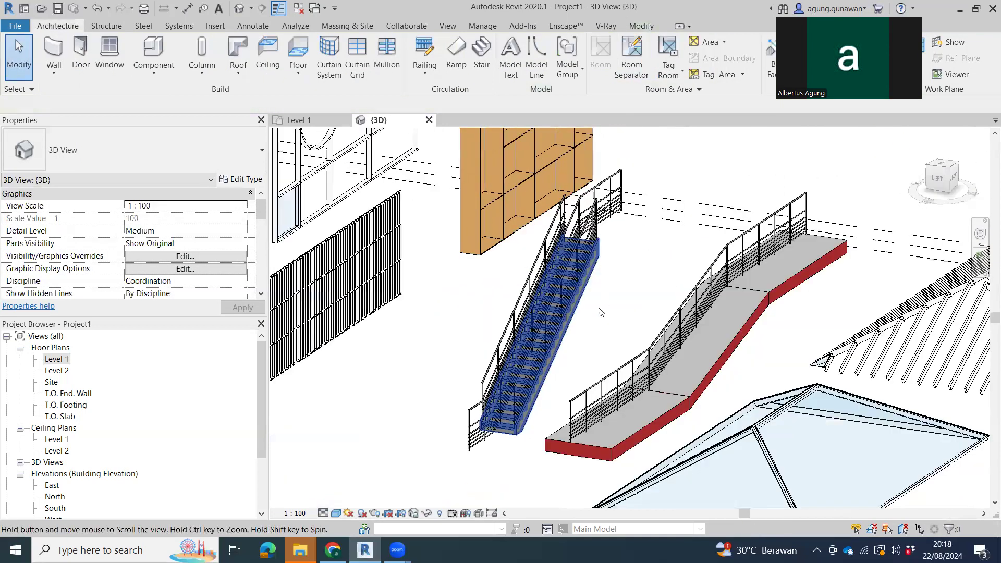
middle_click_drag(600, 313, 598, 268)
left_click(631, 329)
middle_click_drag(674, 373, 599, 410, "shift")
scroll(696, 370, "down", 2)
middle_click_drag(599, 409, 677, 451, "shift")
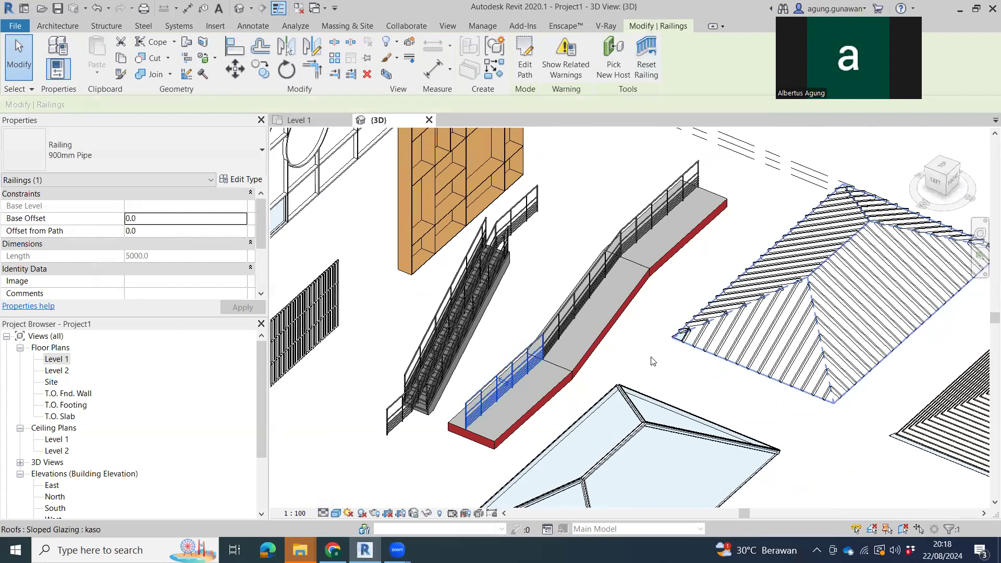
left_click(654, 361)
middle_click_drag(661, 352, 637, 335)
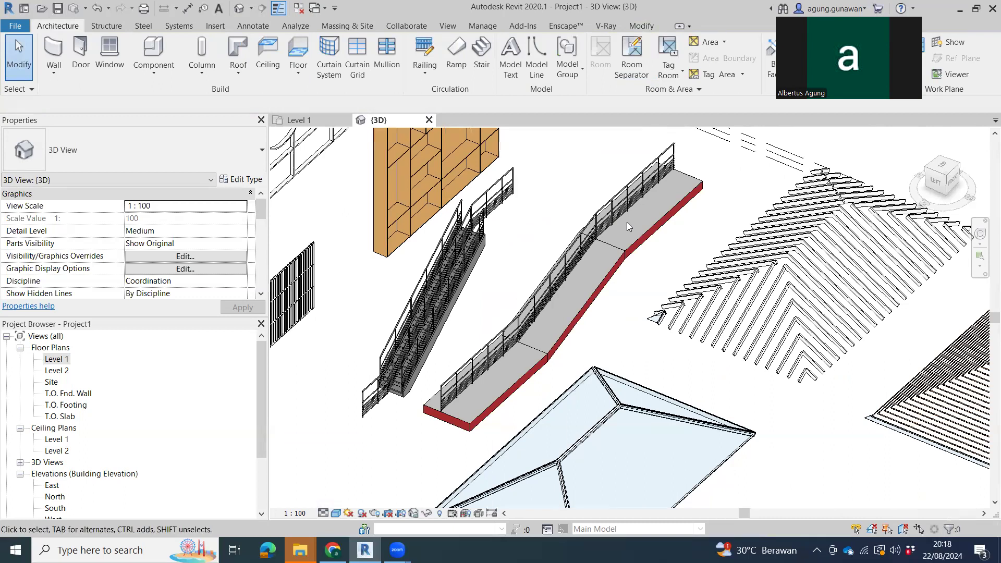
- Enter sub-element editing on the sloped middle floor and select its upper edge and the upper corner point beside the railing
left_click(474, 268)
left_click(553, 292)
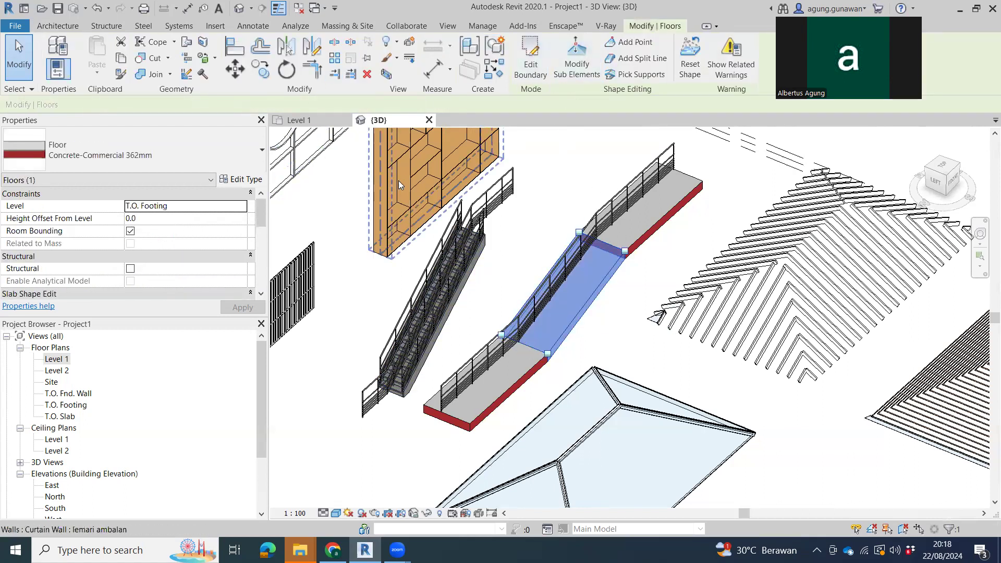
middle_click_drag(399, 181, 478, 149)
middle_click_drag(848, 173, 856, 169)
scroll(715, 216, "up", 4)
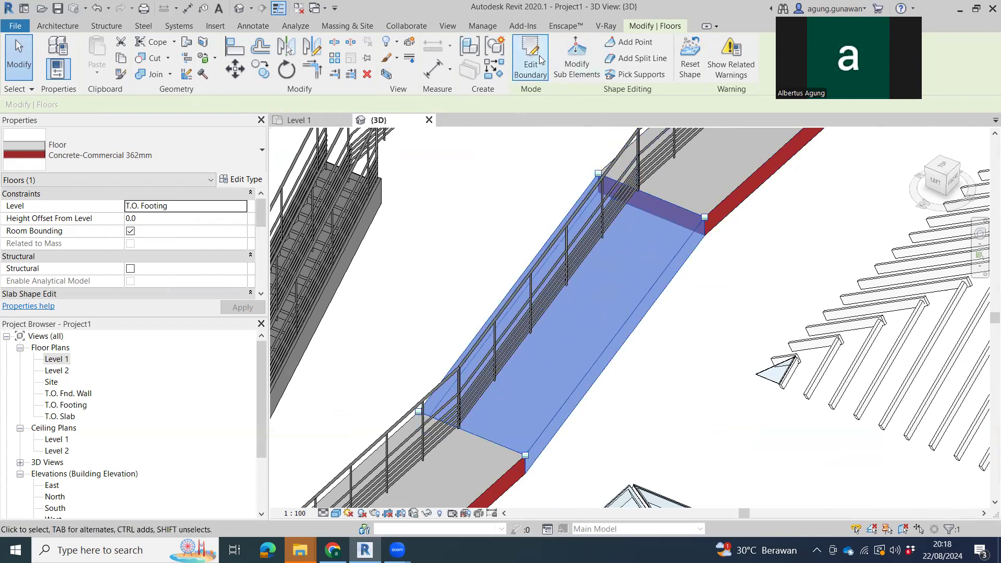
left_click(573, 62)
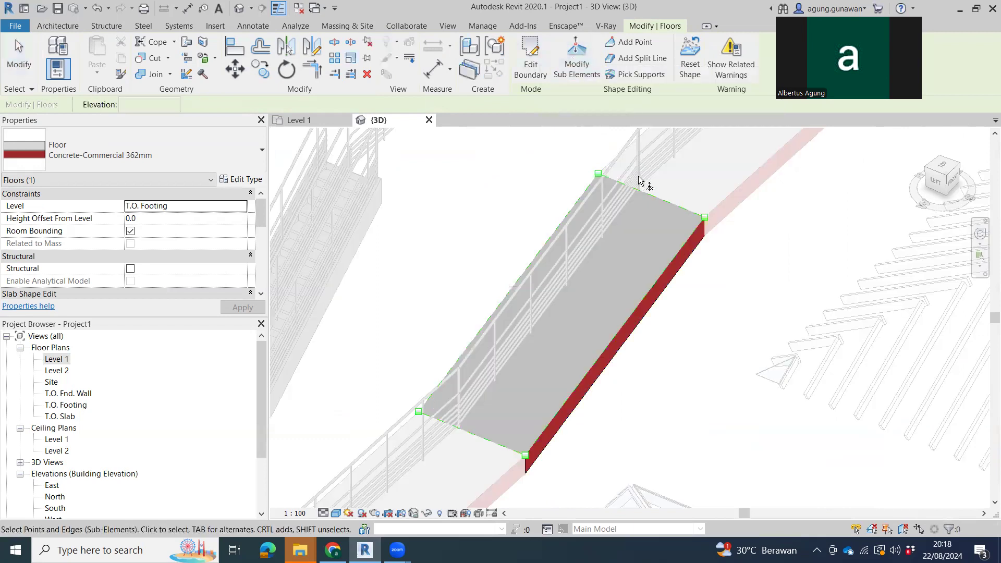
left_click(641, 199)
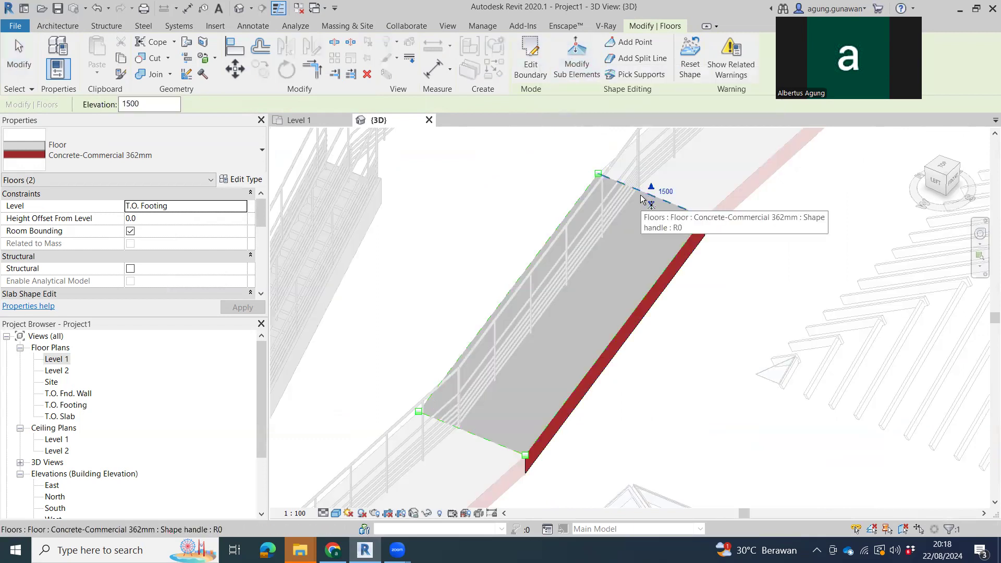
left_click(599, 174)
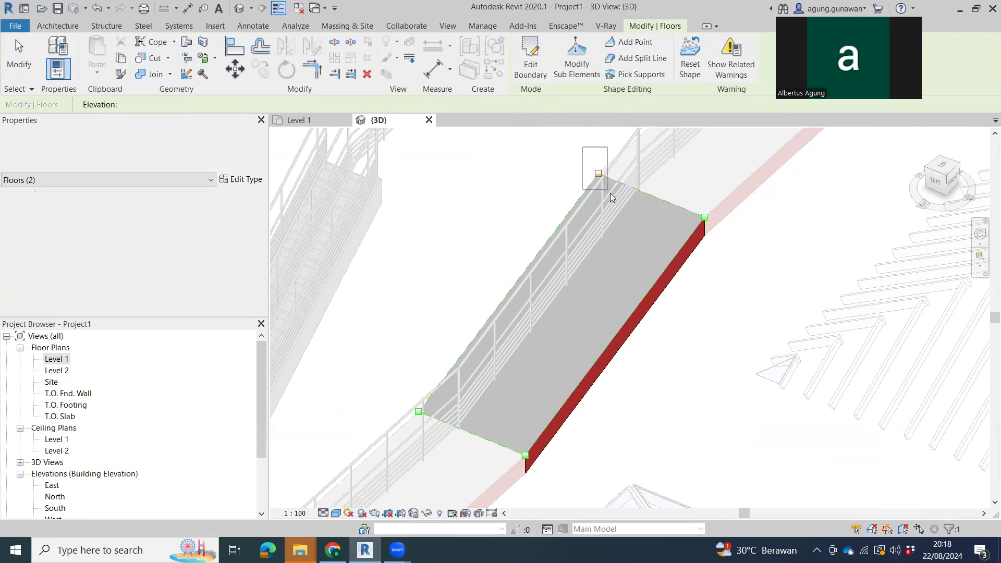
- Set the elevation of the sloped floor's upper corner away from the railing to 2000 and leave shape editing
left_click(704, 218)
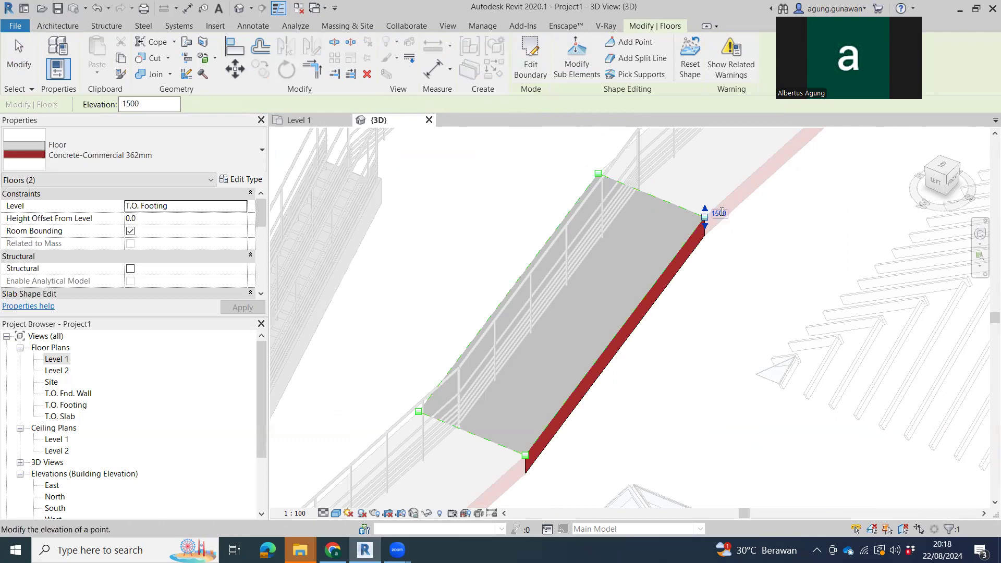
left_click(721, 213)
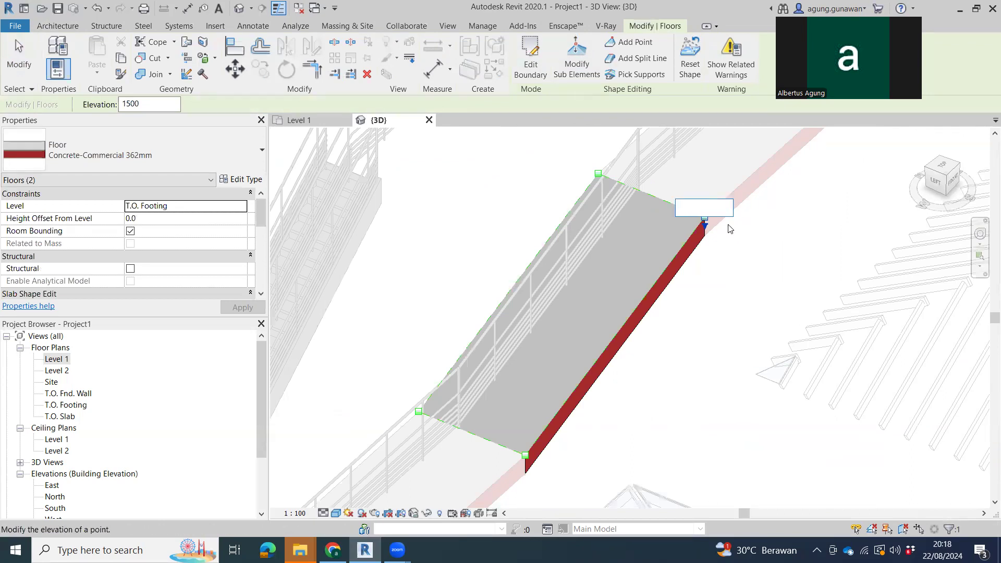
key("Return")
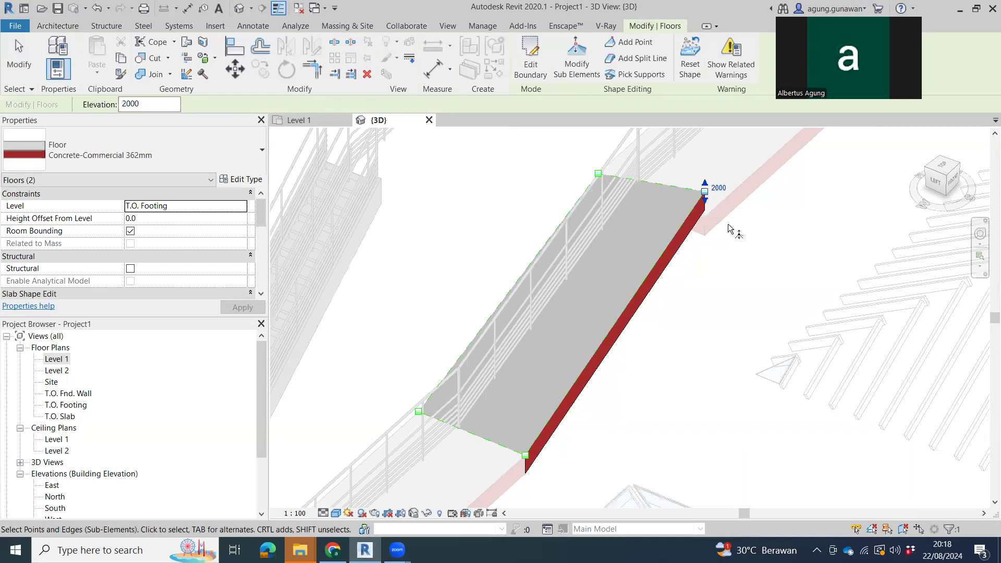
middle_click_drag(711, 252, 631, 234, "shift")
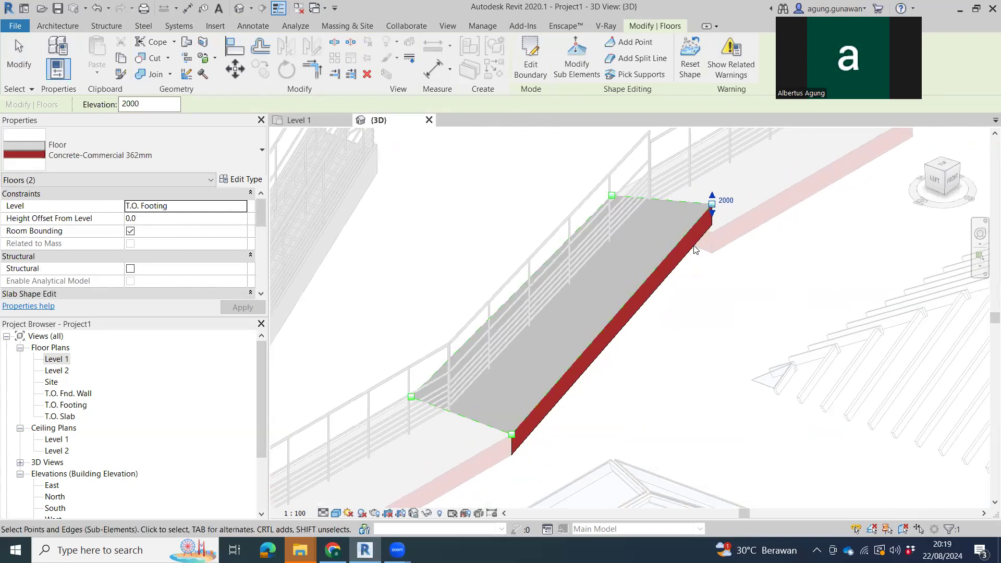
key("Escape")
key("Escape")
middle_click_drag(635, 288, 702, 287)
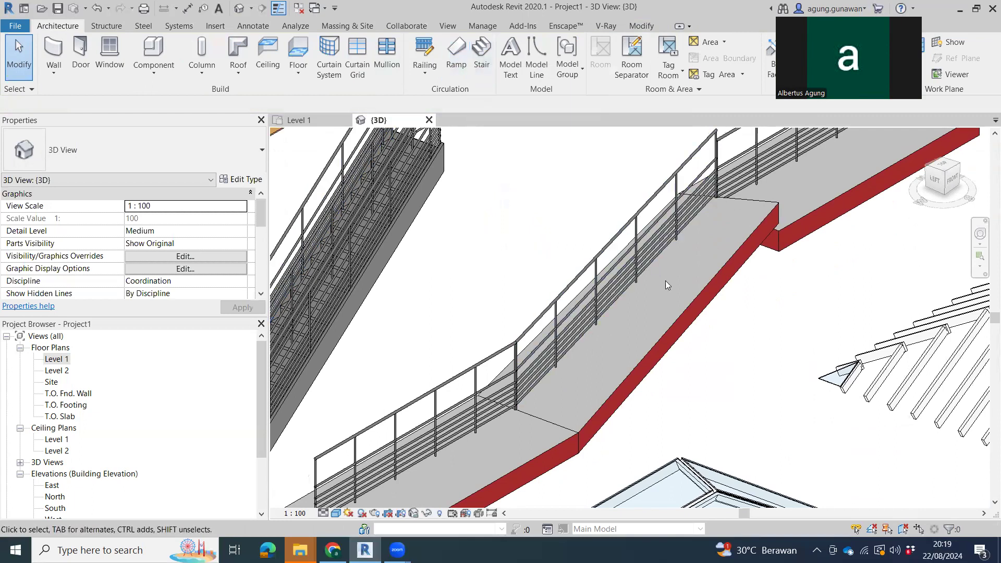
- Start a new Concrete-Commercial 362mm architectural floor on T.O. Footing and sketch a semicircular boundary arc in the empty area beyond the glazed roof
left_click(712, 314)
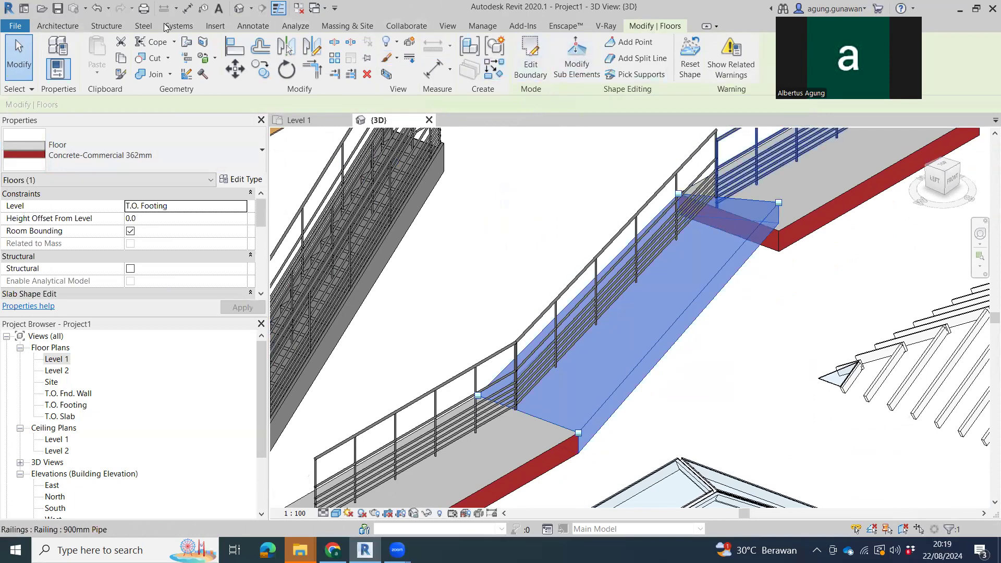
left_click(52, 26)
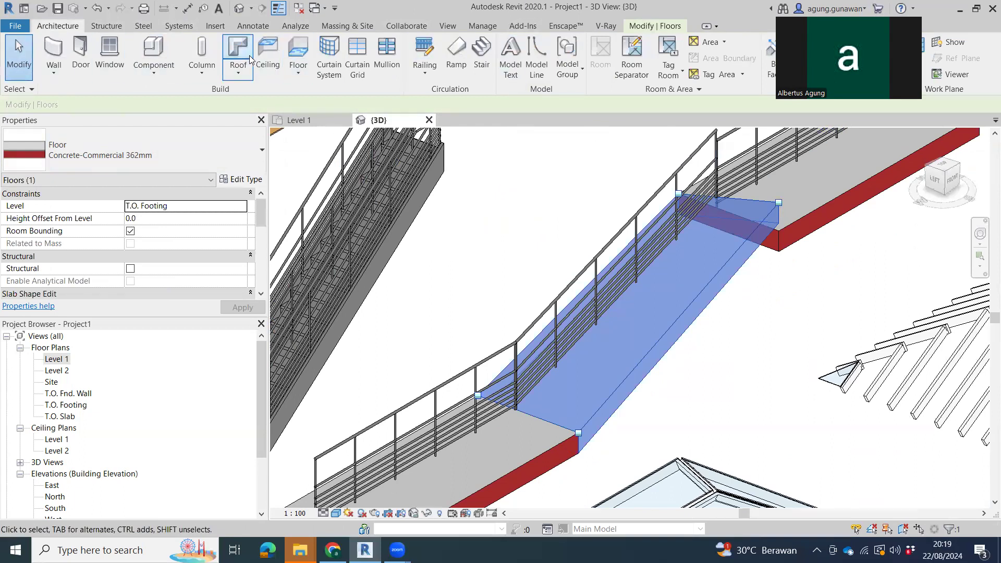
left_click(298, 65)
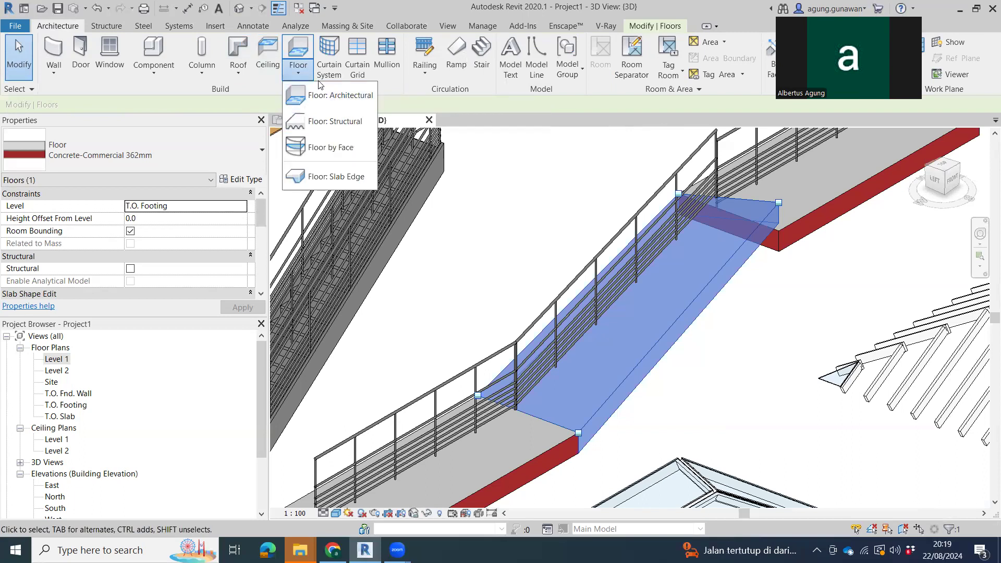
left_click(321, 87)
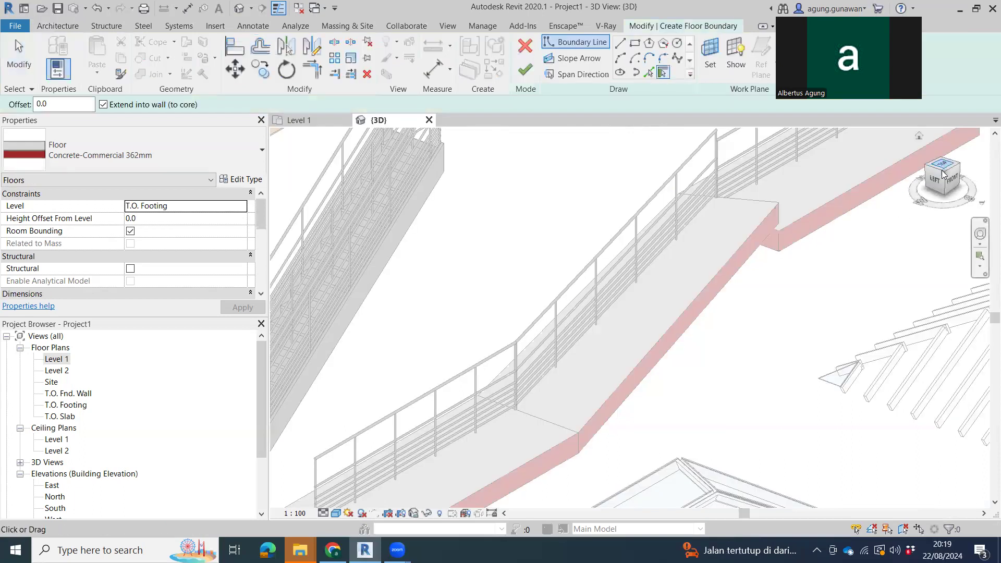
left_click(943, 174)
middle_click_drag(628, 397, 629, 307)
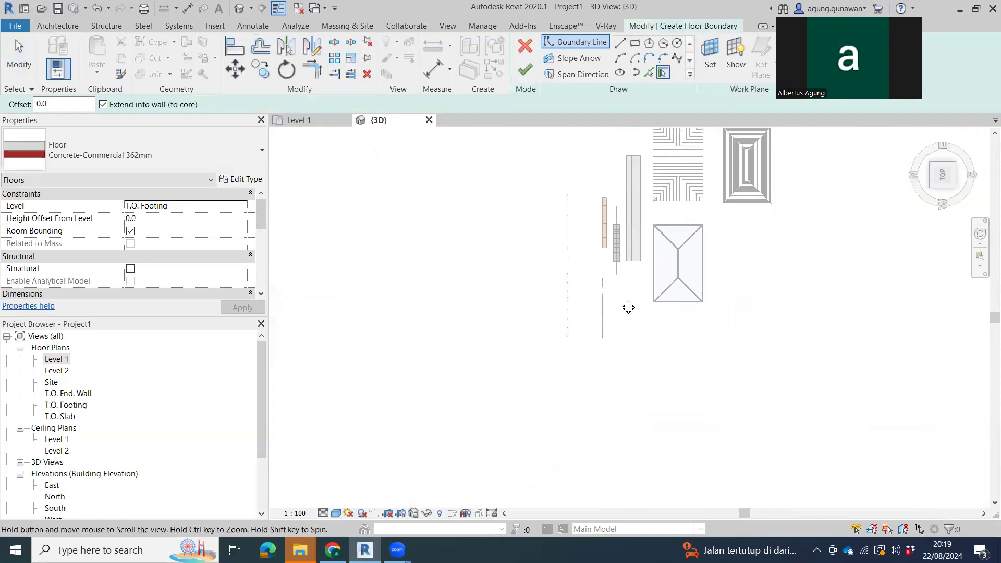
scroll(628, 308, "up", 2)
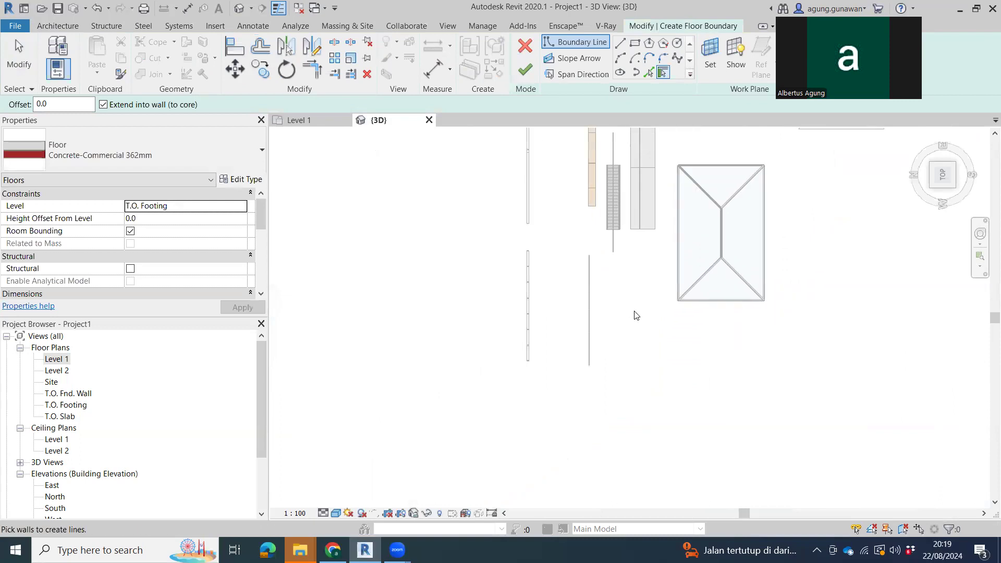
left_click(621, 58)
left_click(645, 353)
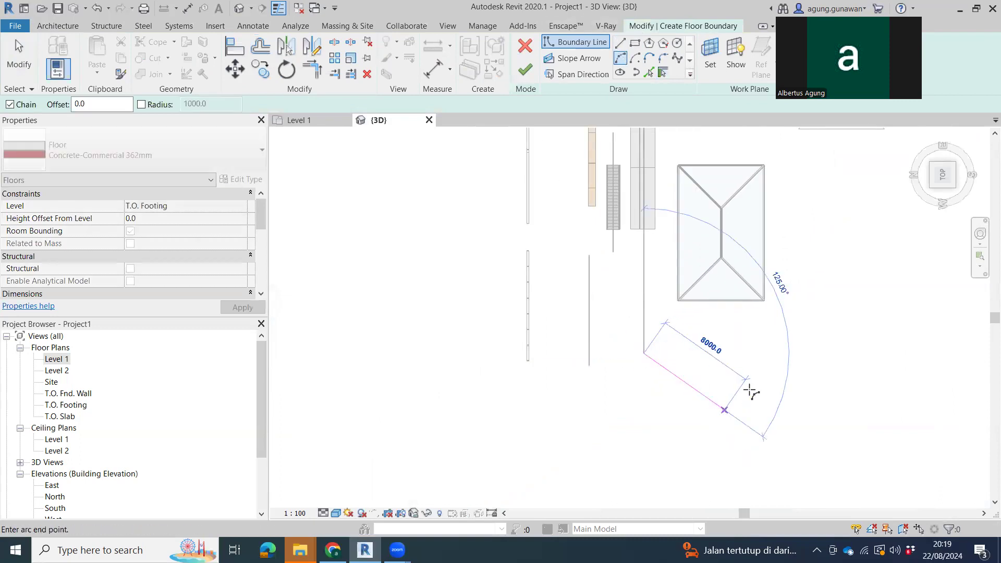
left_click(749, 354)
left_click(734, 398)
key("Escape")
key("Escape")
- Offset the semicircular boundary arc inward by 1000 mm as a copy
scroll(697, 388, "up", 2)
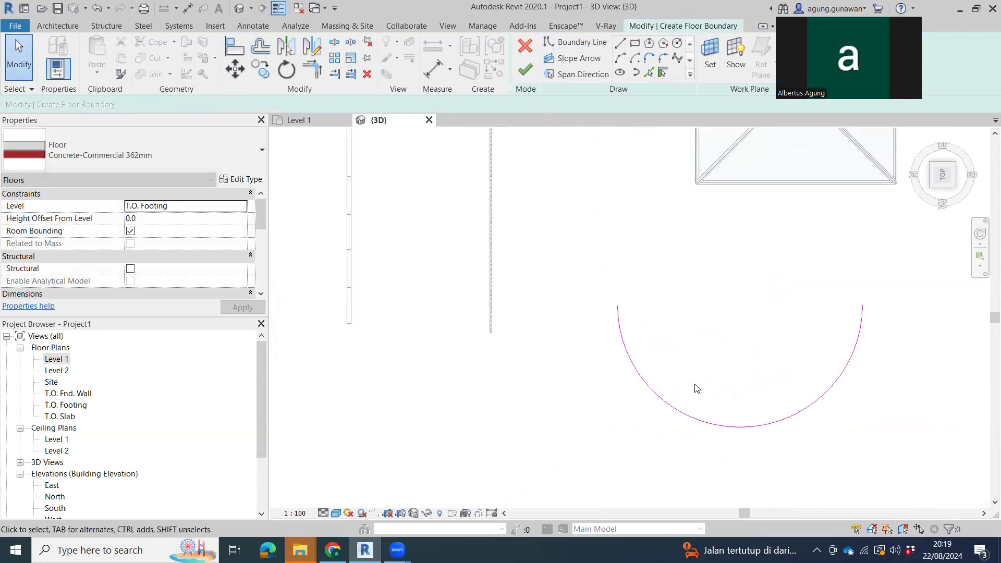
key("o")
key("f")
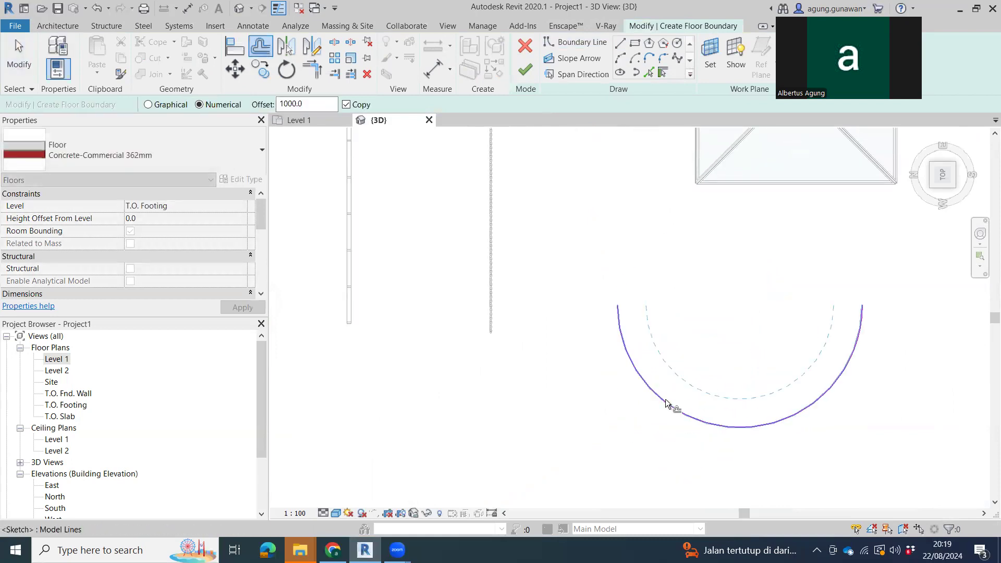
left_click(666, 403)
key("Escape")
key("Escape")
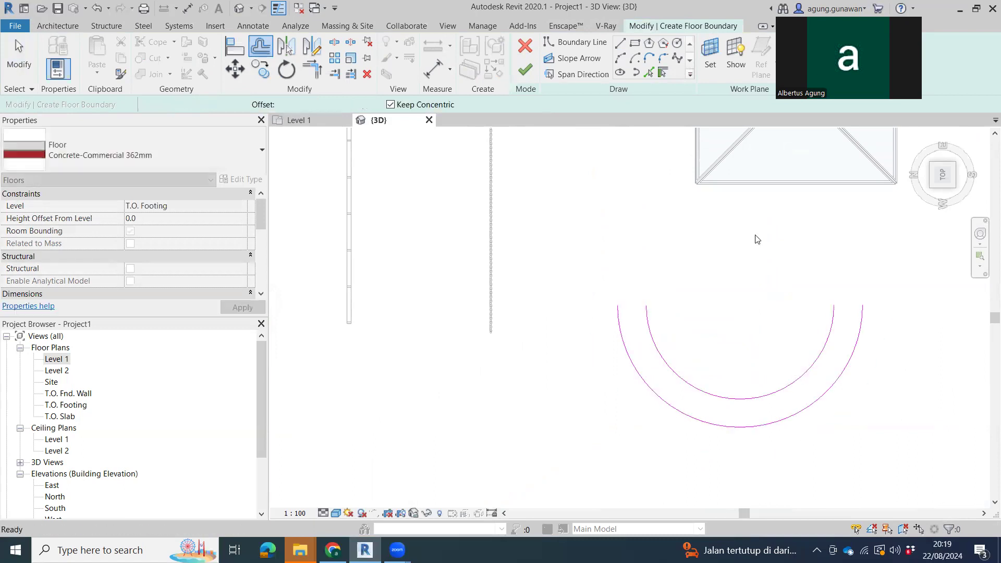
- Close both ends of the curved floor boundary with straight lines between the inner and outer arcs
left_click(619, 48)
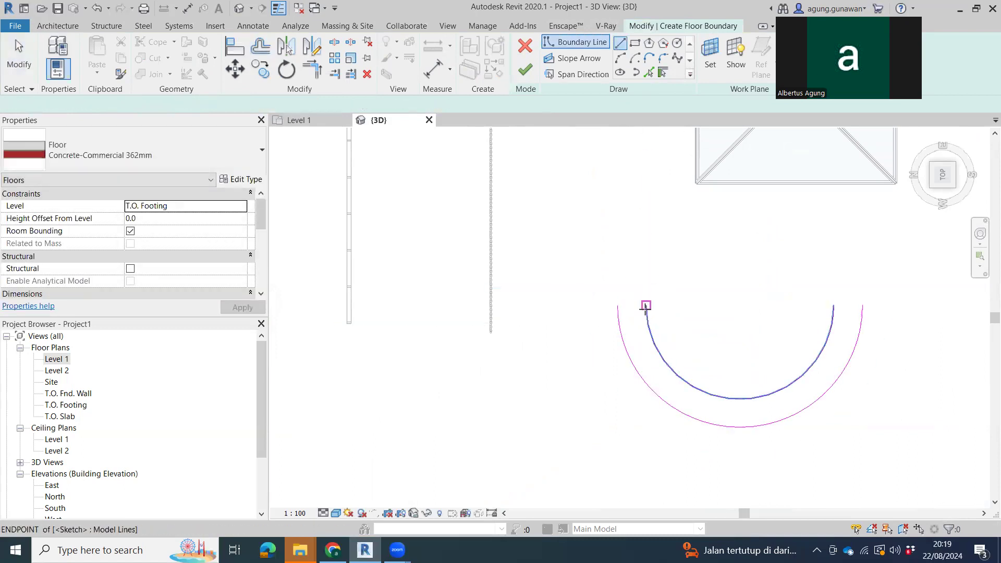
left_click(833, 306)
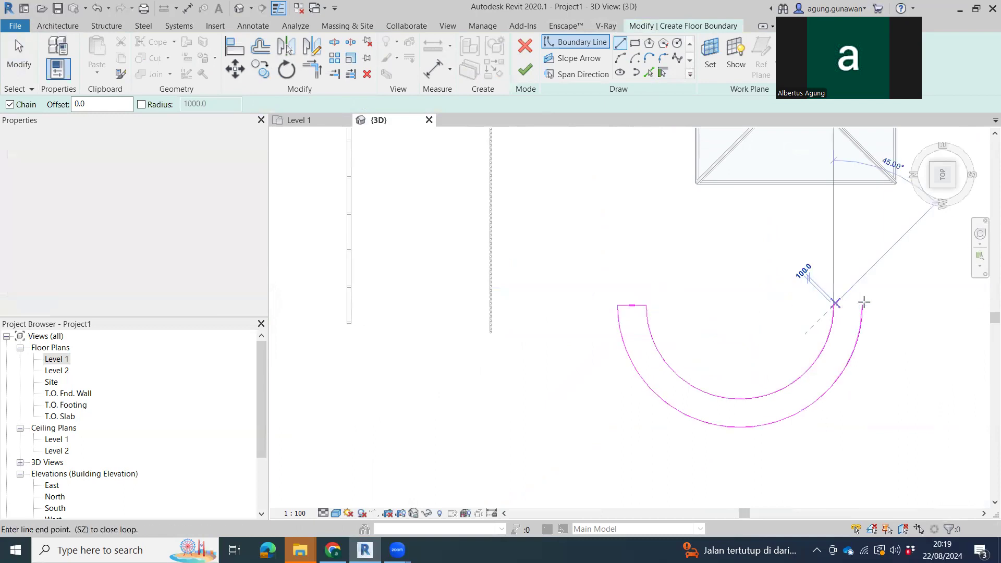
left_click(865, 304)
key("Escape")
key("Escape")
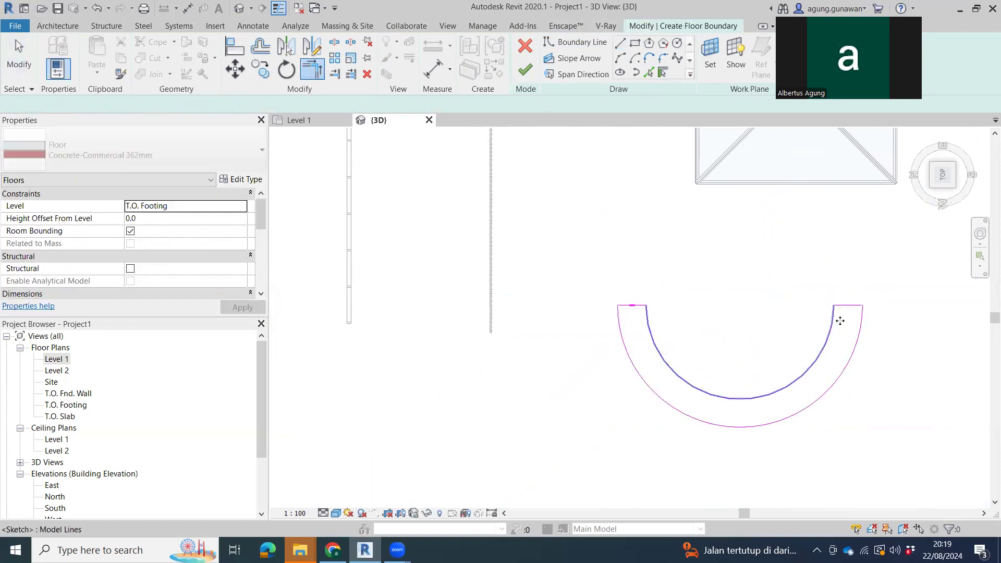
- Set the inner boundary arc's radius to 3000 mm and finish the curved floor
left_click(834, 320)
left_click(713, 337)
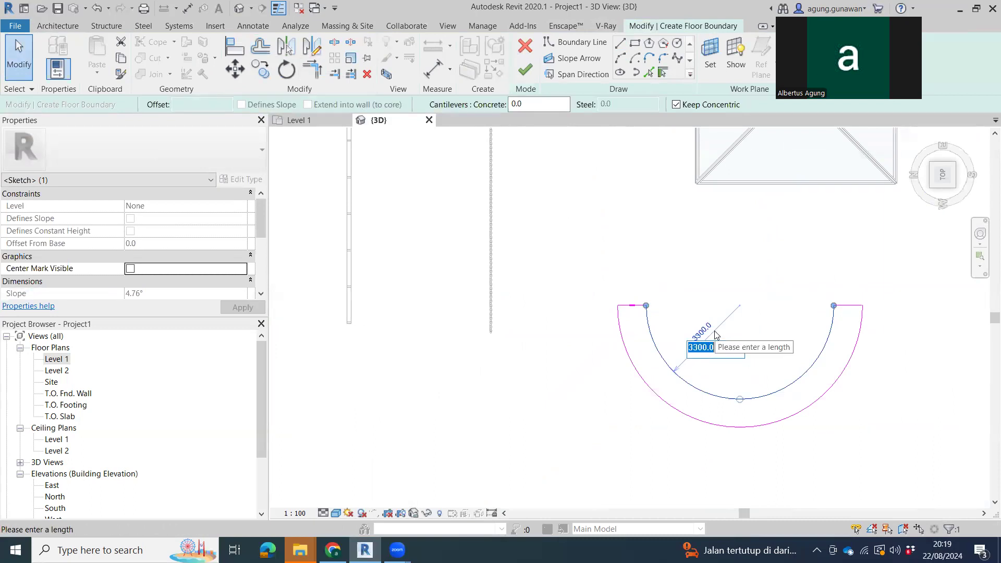
key("Return")
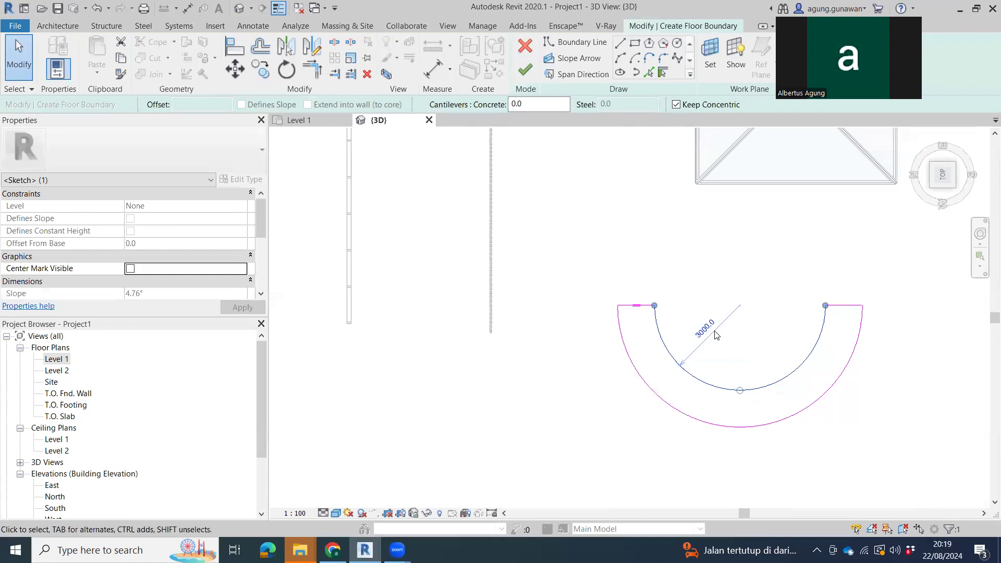
left_click(872, 280)
middle_click_drag(871, 280, 585, 146, "shift")
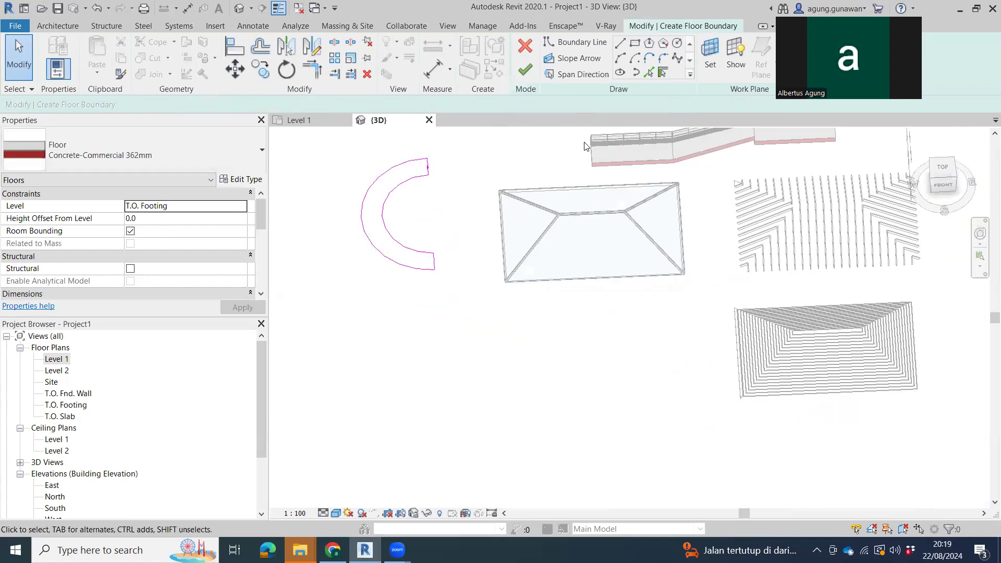
left_click(526, 70)
scroll(581, 236, "up", 6)
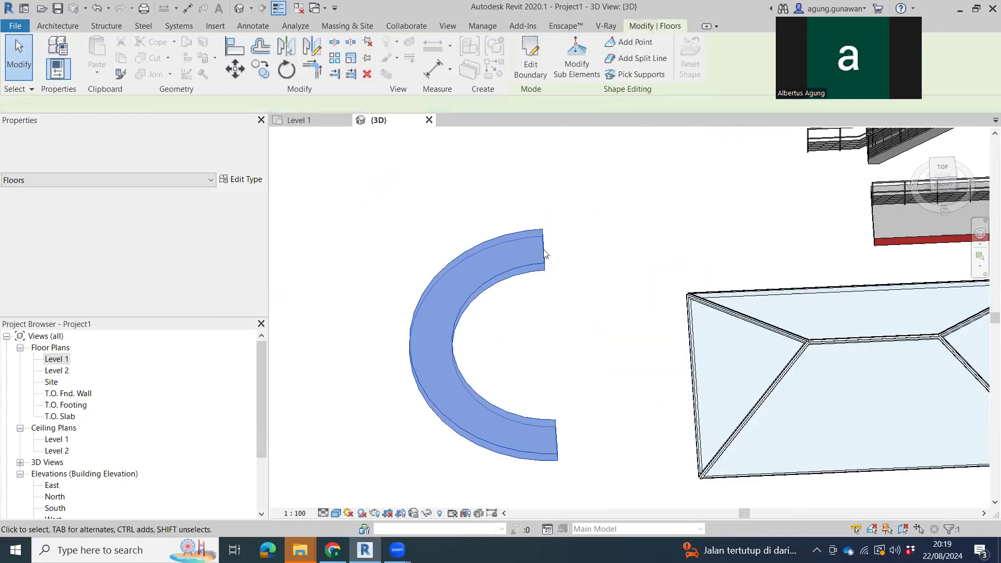
- Try to change the elevation of one straight end edge of the curved floor with sub-element editing, and leave shape editing
left_click(577, 66)
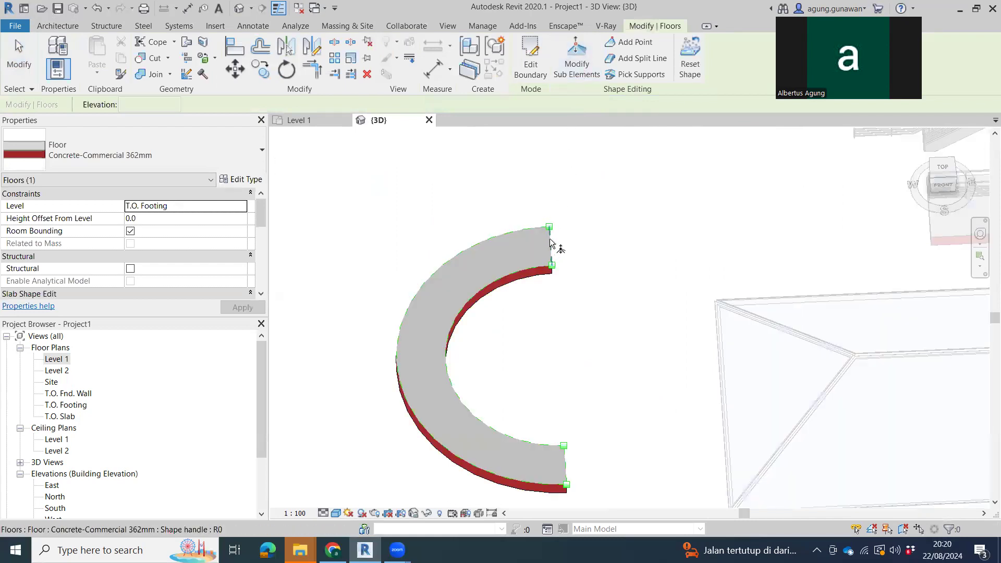
left_click(565, 245)
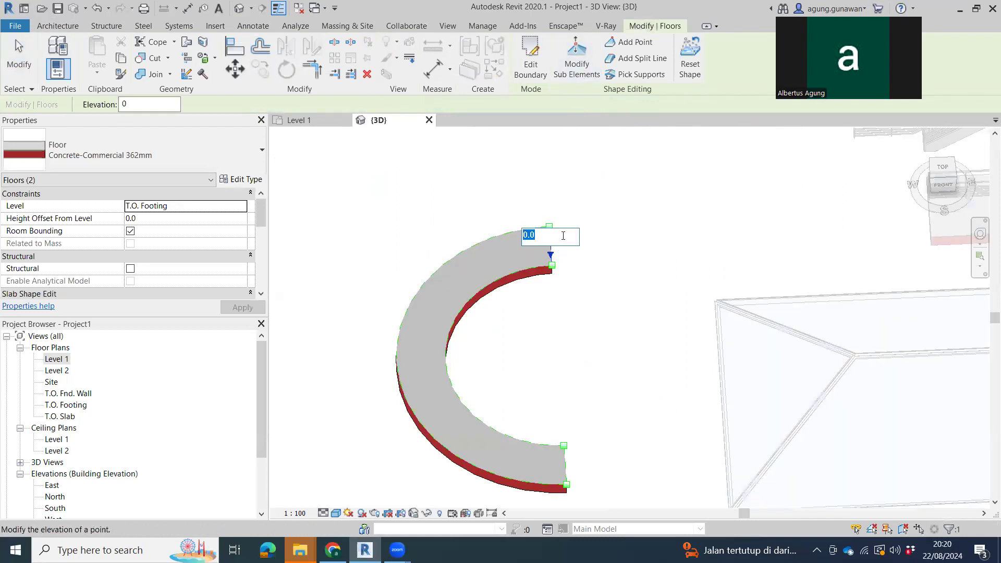
key("Return")
middle_click_drag(563, 241, 623, 407, "shift")
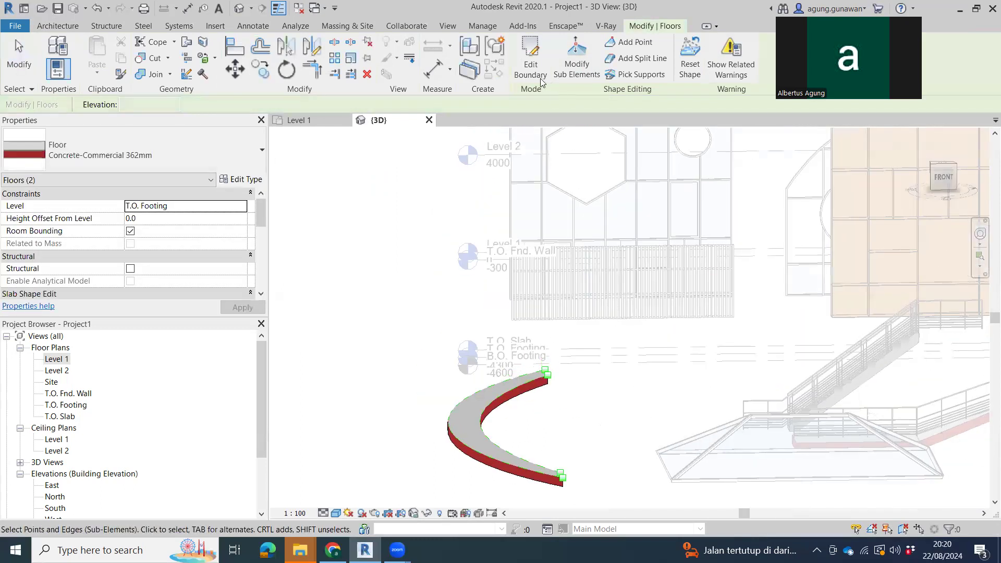
scroll(521, 439, "up", 3)
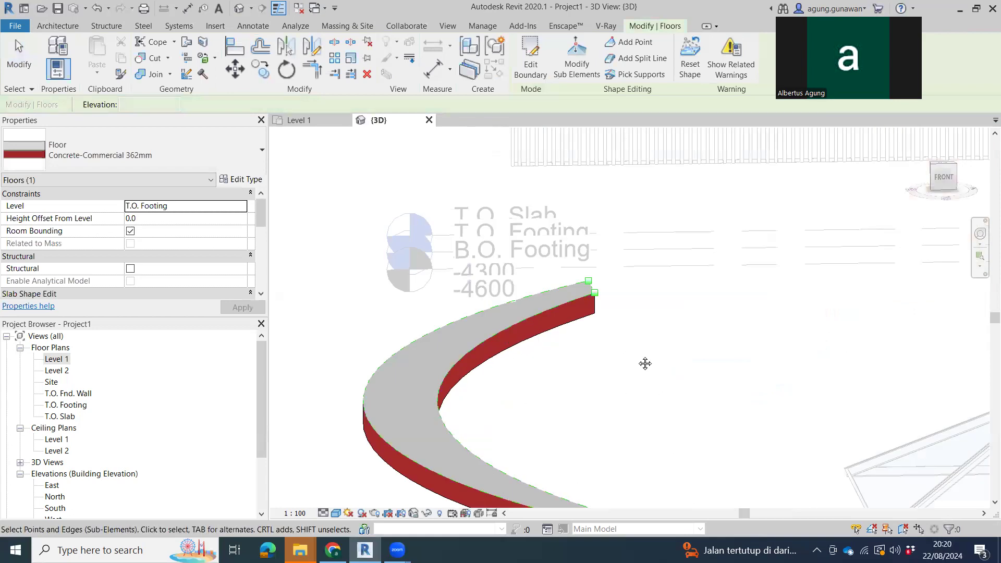
scroll(503, 261, "up", 2)
right_click(661, 238)
left_click(699, 246)
scroll(574, 370, "down", 4)
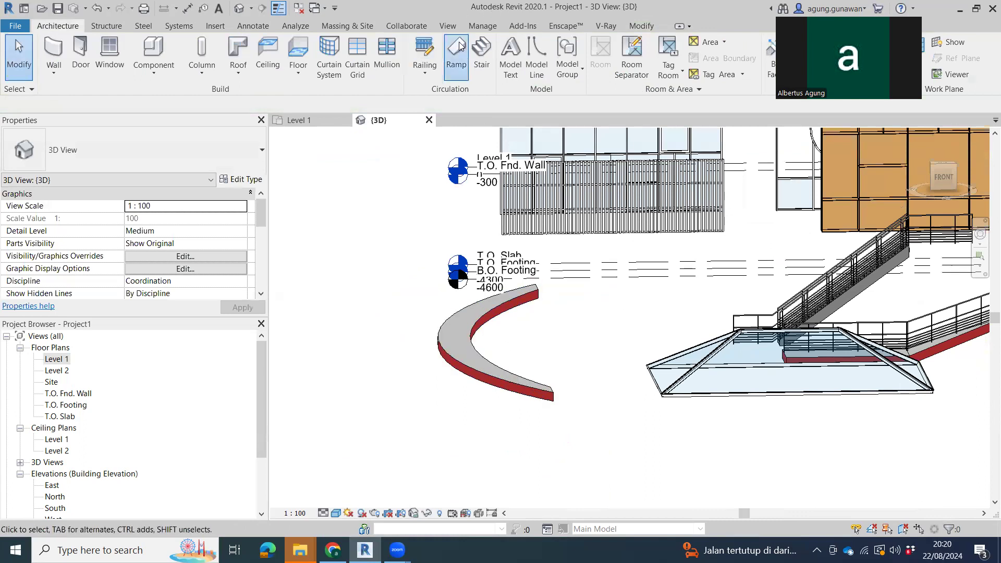
left_click(457, 49)
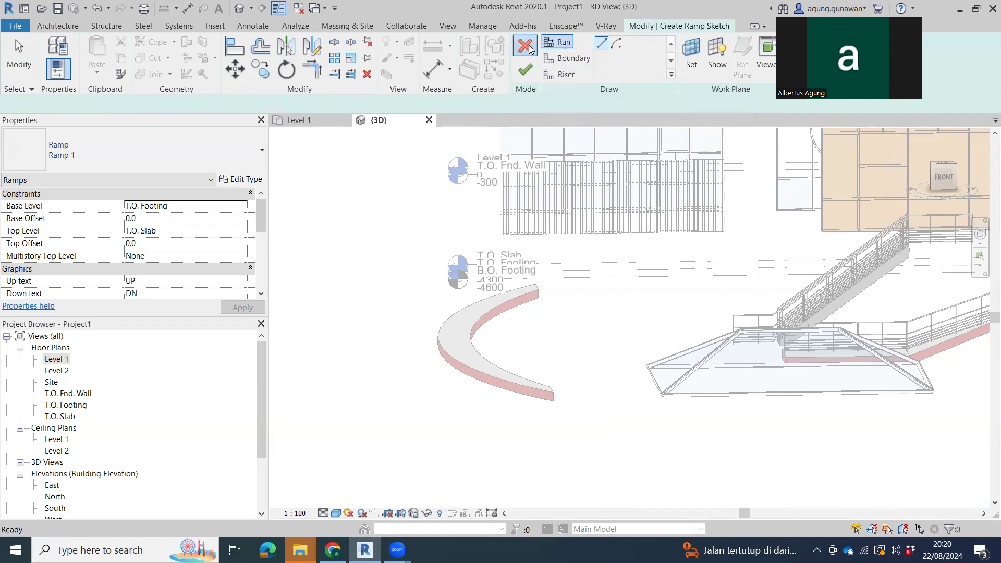
left_click(525, 69)
left_click(818, 311)
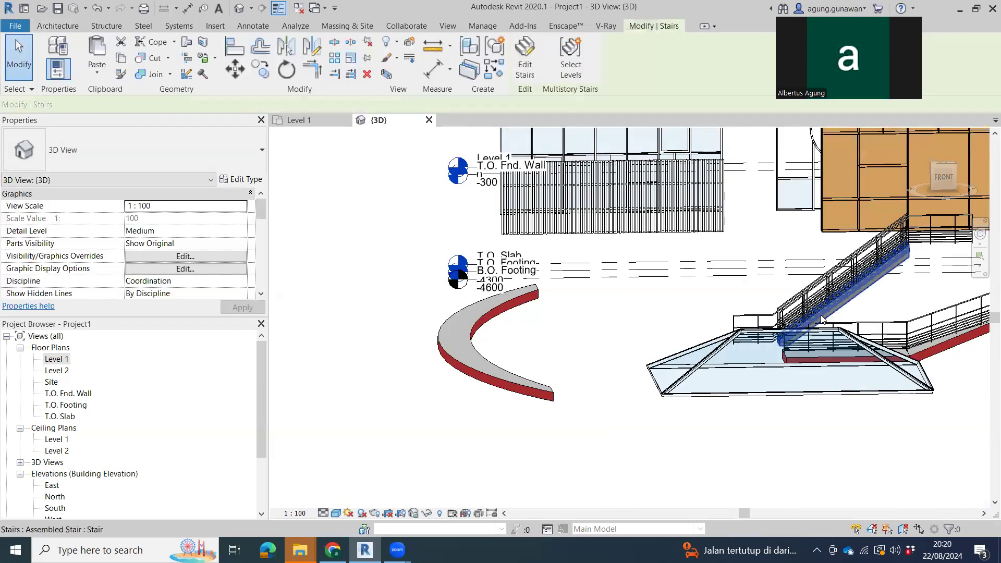
middle_click_drag(887, 315, 750, 308)
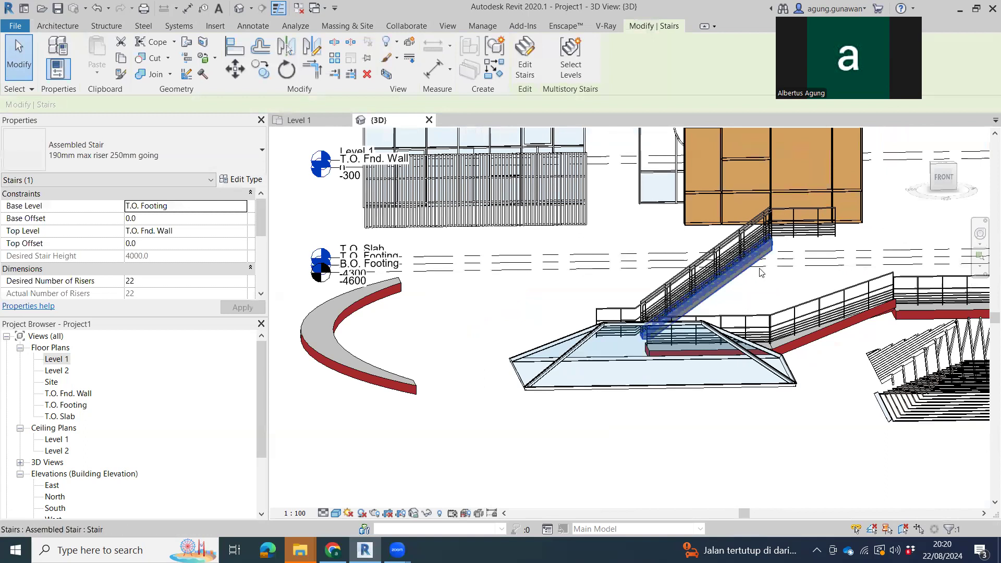
middle_click_drag(747, 272, 689, 319, "shift")
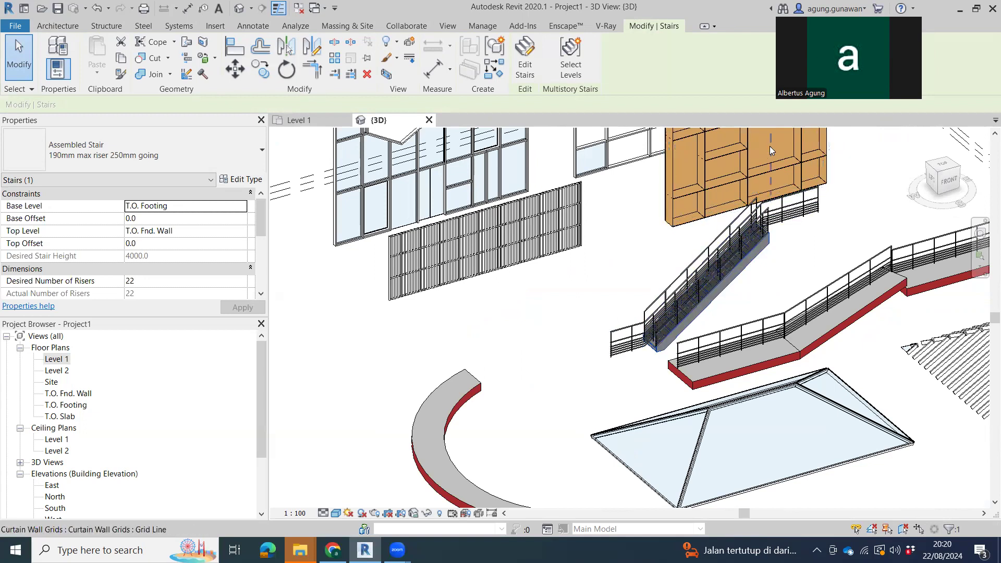
scroll(749, 263, "up", 5)
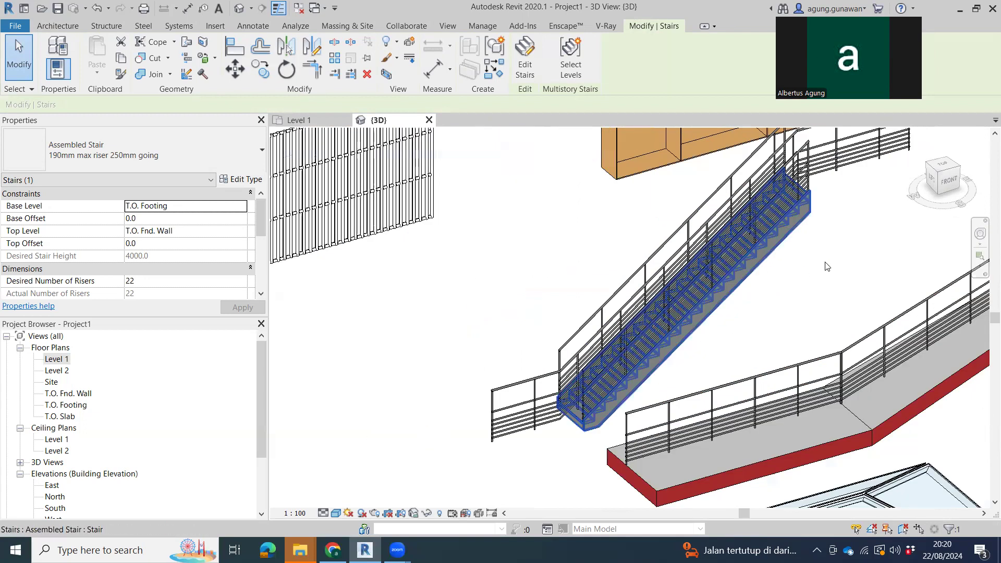
scroll(742, 312, "down", 4)
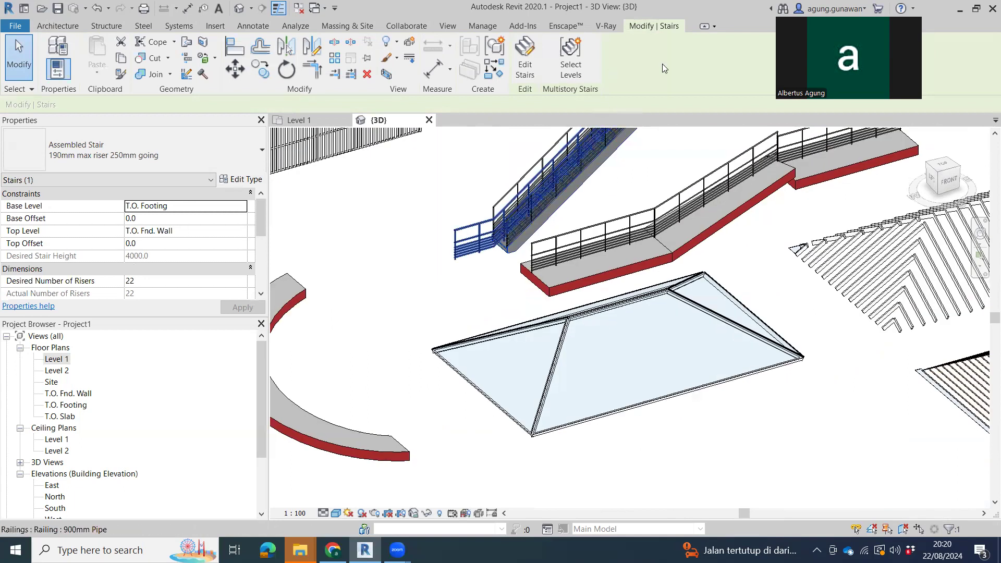
- Start a new stair in the top view and begin a custom sketched run with its boundary lines
left_click(61, 25)
left_click(480, 62)
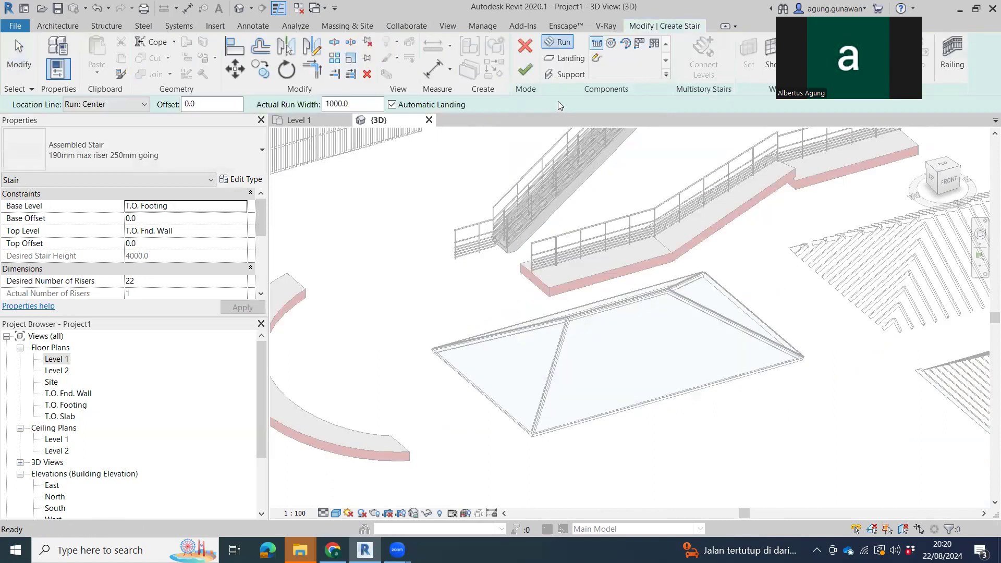
left_click(941, 166)
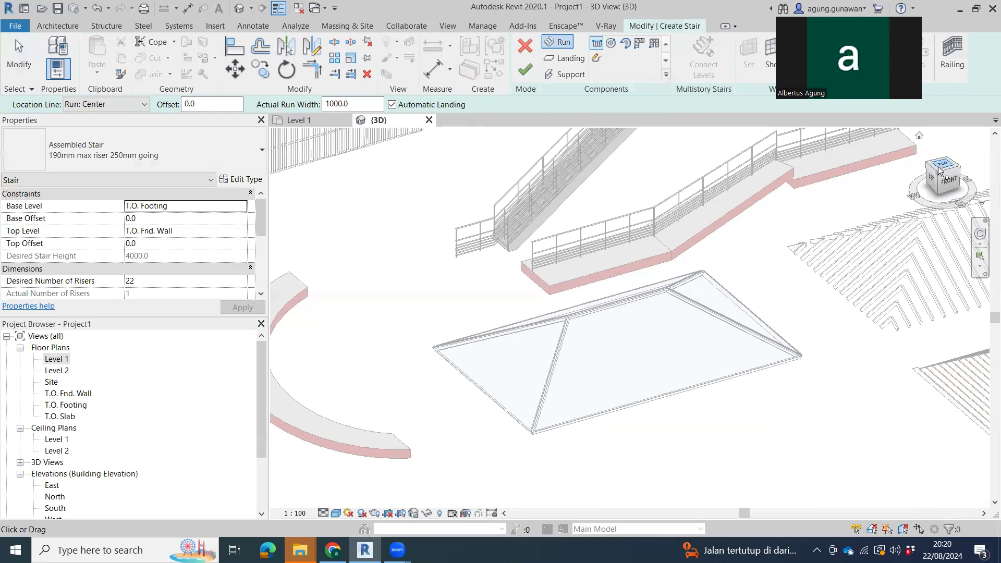
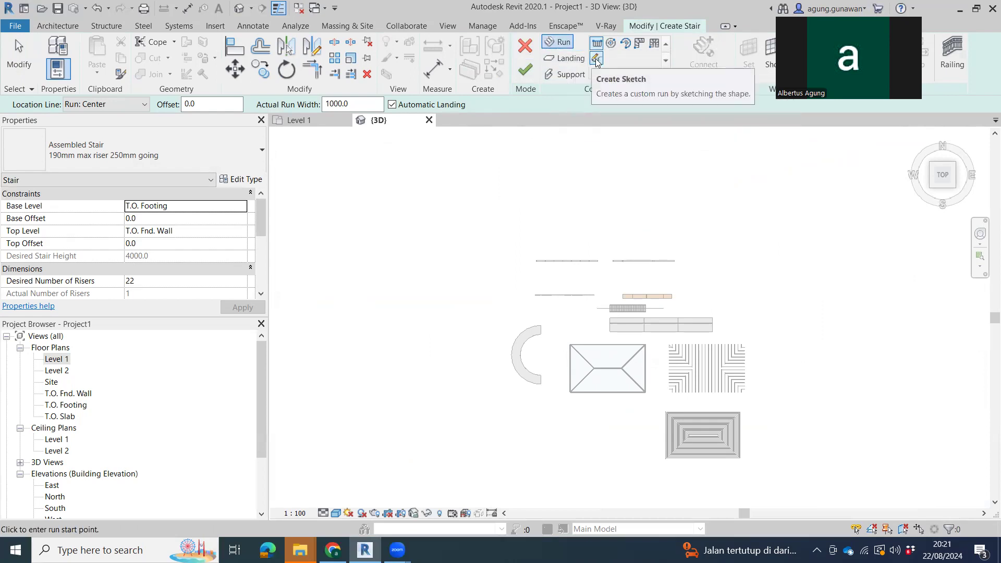
left_click(597, 58)
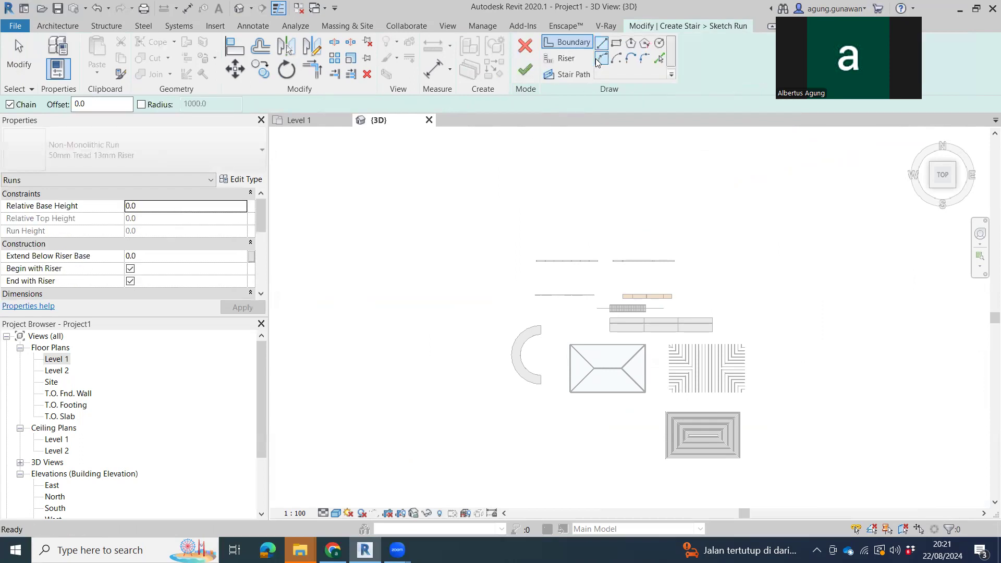
left_click(572, 42)
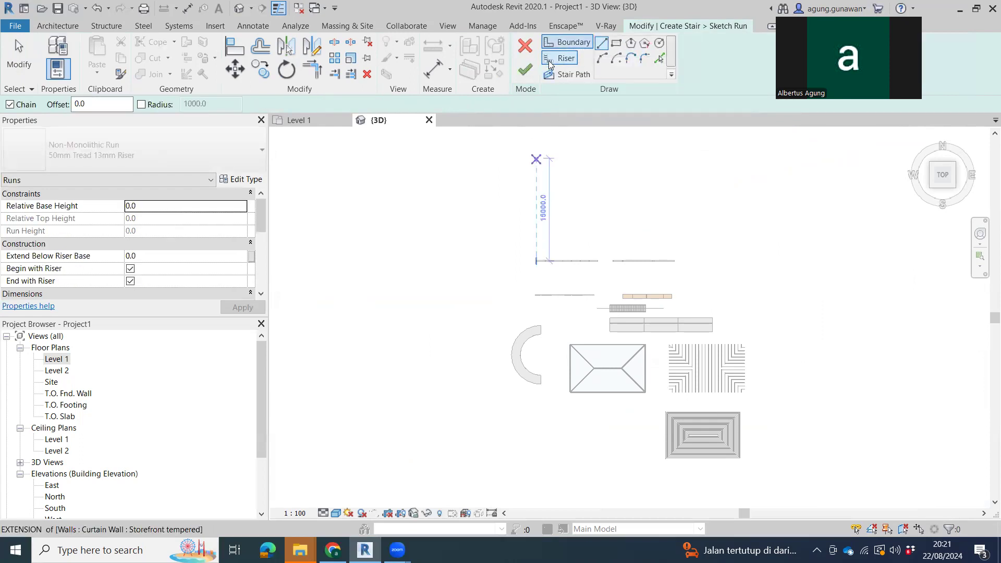
middle_click_drag(586, 438, 538, 375)
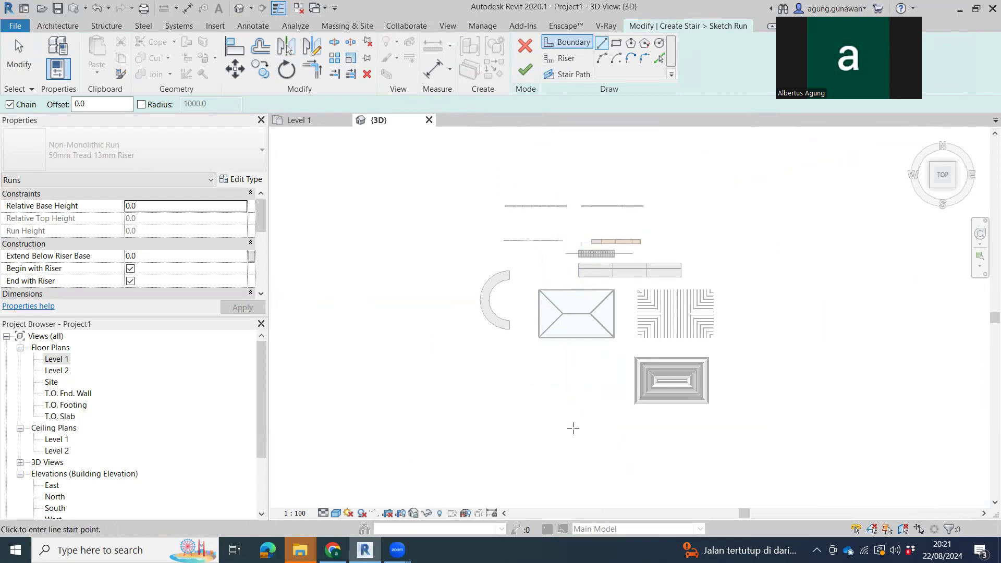
scroll(541, 390, "up", 2)
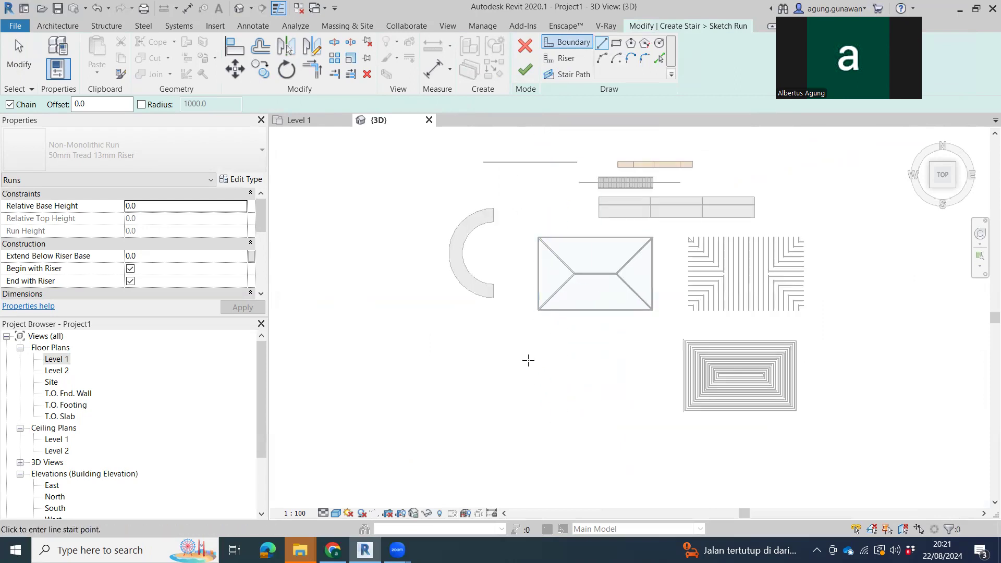
left_click(628, 348)
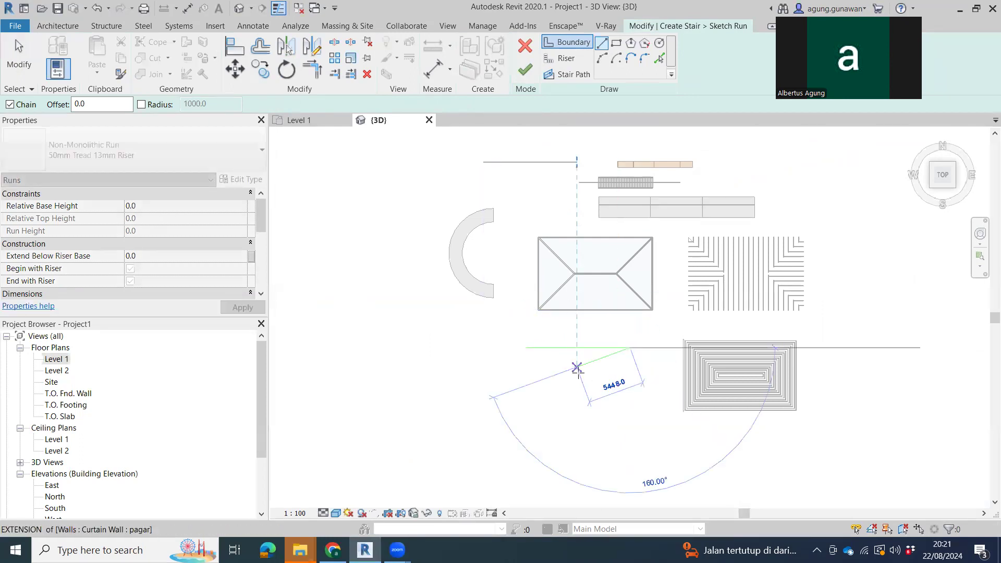
key("Escape")
key("Escape")
left_click(602, 349)
middle_click_drag(602, 354, 609, 122, "shift")
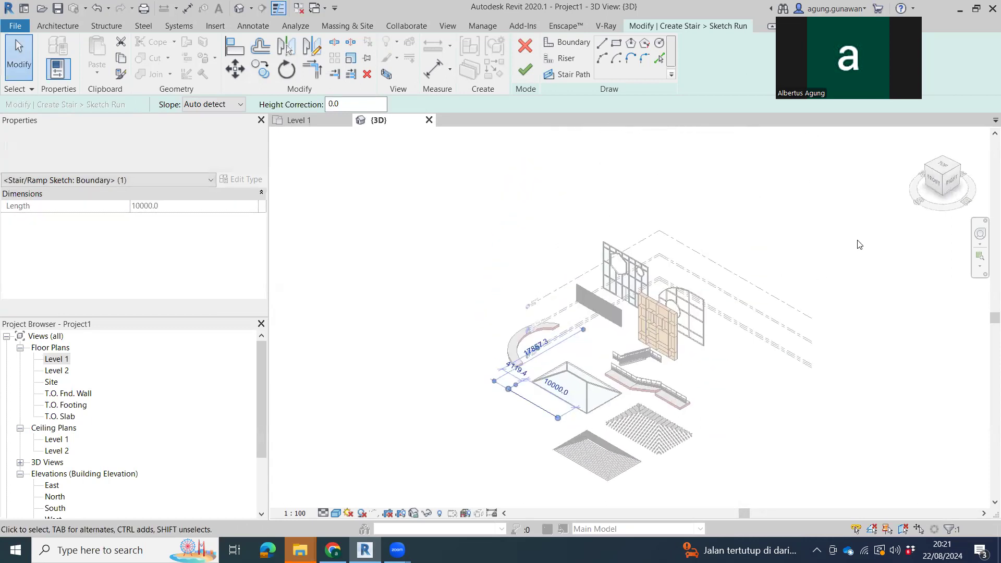
left_click(939, 172)
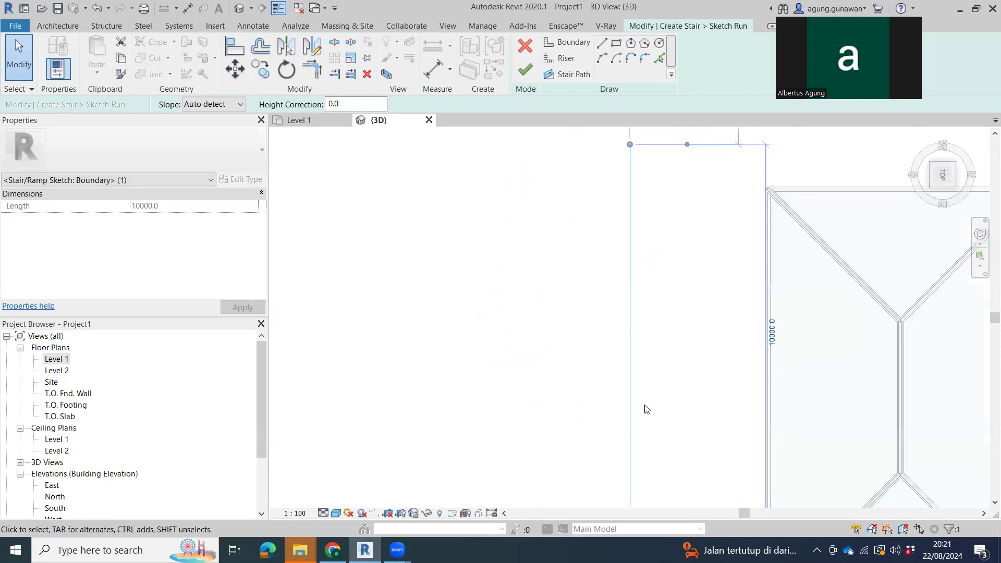
scroll(669, 424, "down", 2)
key("Delete")
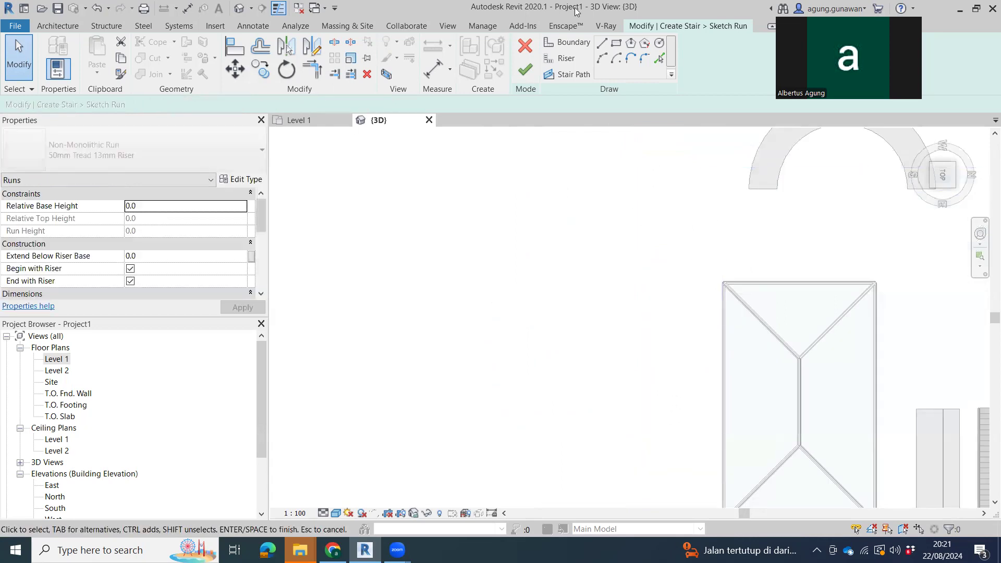
- Sketch a three-point boundary arc about 10167 mm long with a radius of about 8022 mm in the empty area beside the glazed roof
left_click(604, 59)
left_click(588, 264)
left_click(588, 468)
left_click(558, 397)
key("Escape")
key("Escape")
scroll(590, 406, "down", 2)
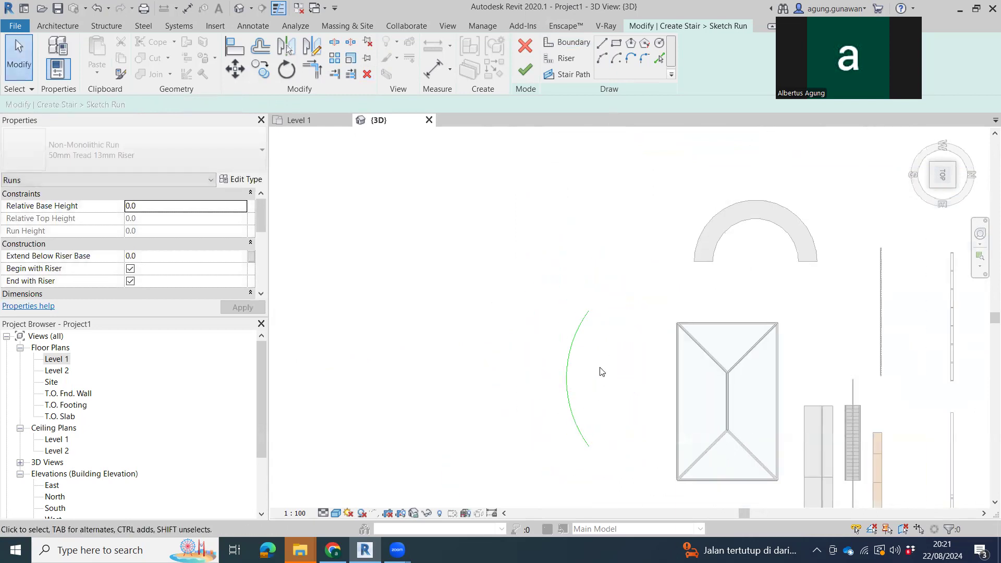
- Mirror the boundary arc as a copy about a drawn axis parallel to its chord, so the two arcs bulge towards each other
left_click(584, 415)
middle_click_drag(588, 415, 612, 406)
key("m")
key("m")
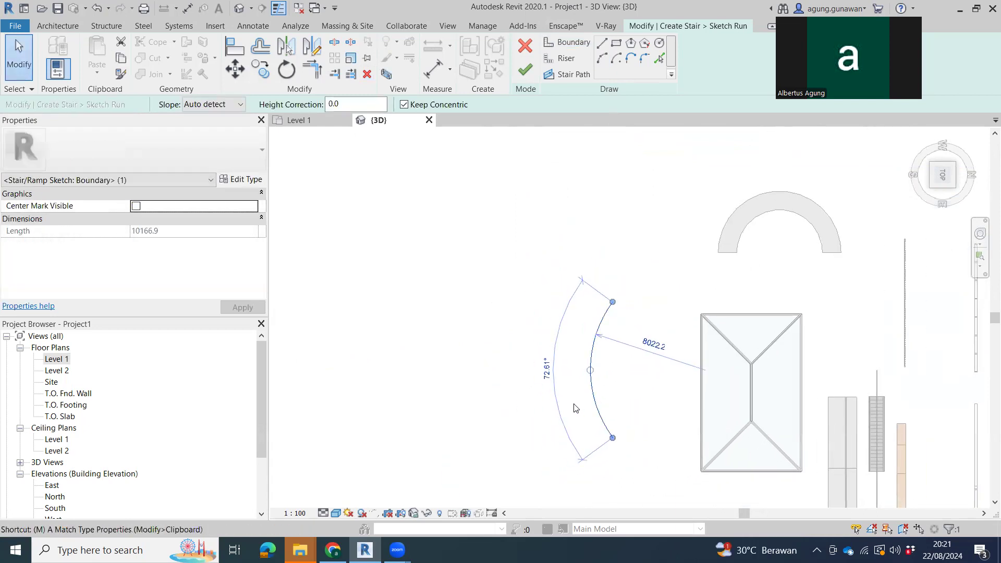
left_click(555, 403)
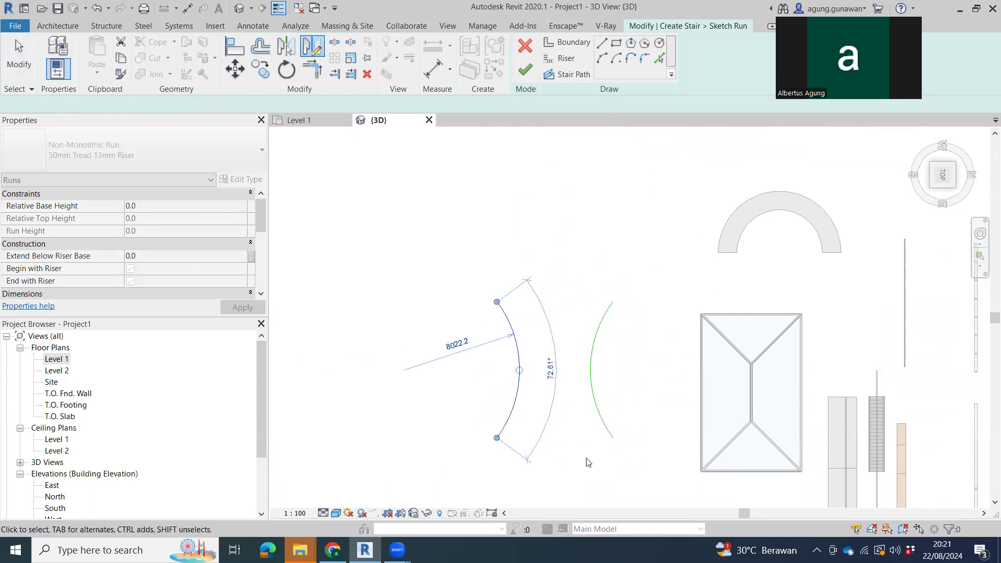
key("Escape")
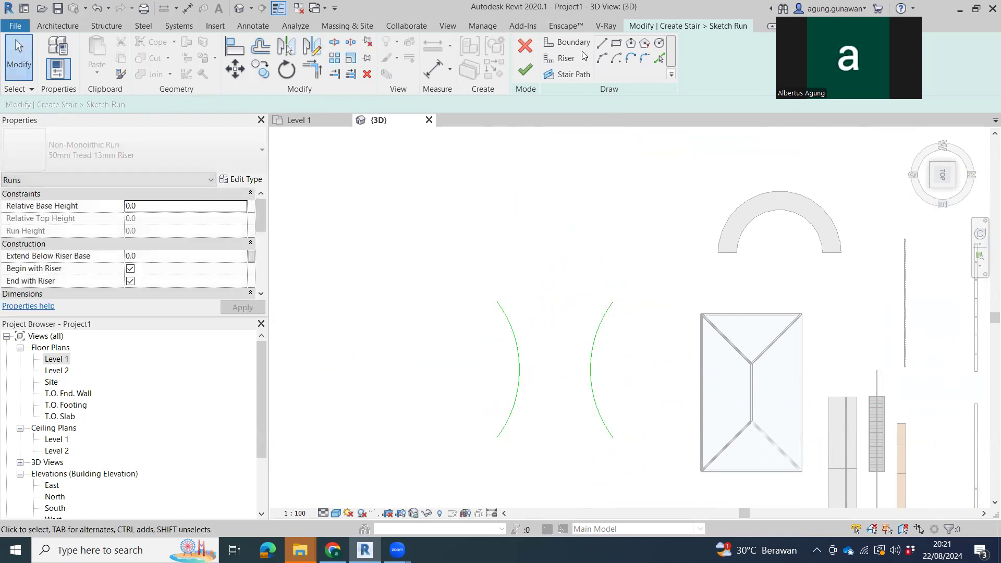
- Draw a straight riser line connecting the upper endpoints of the two boundary arcs
left_click(579, 46)
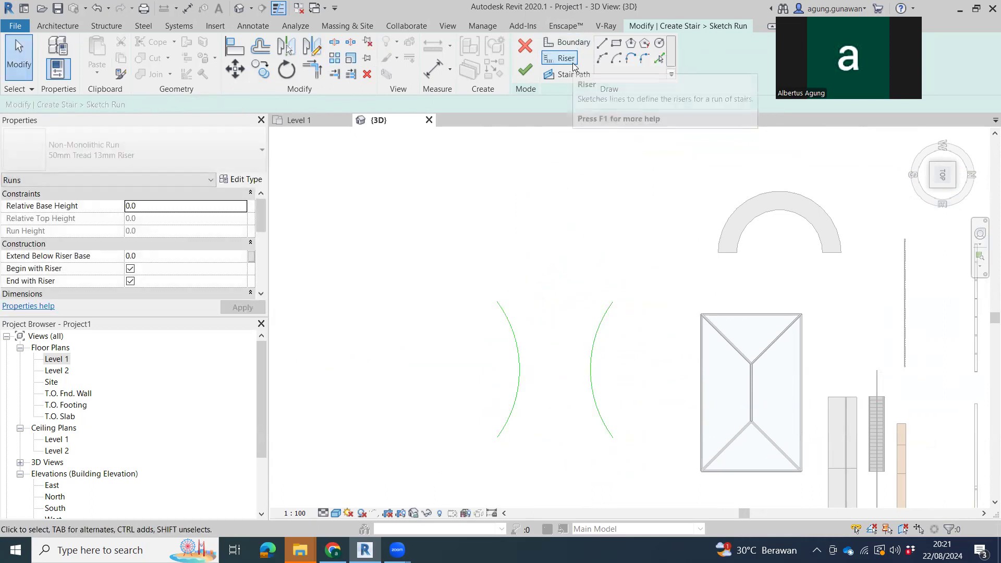
left_click(497, 303)
left_click(611, 302)
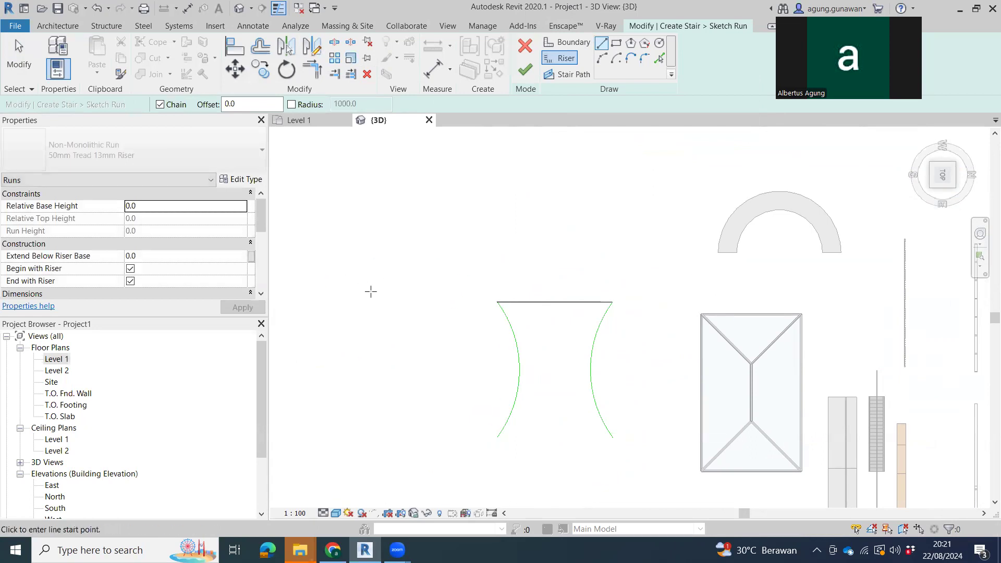
- Draw a second straight riser about 6908 mm long between the two arcs, parallel to the first and about 921 mm from it
left_click(503, 315)
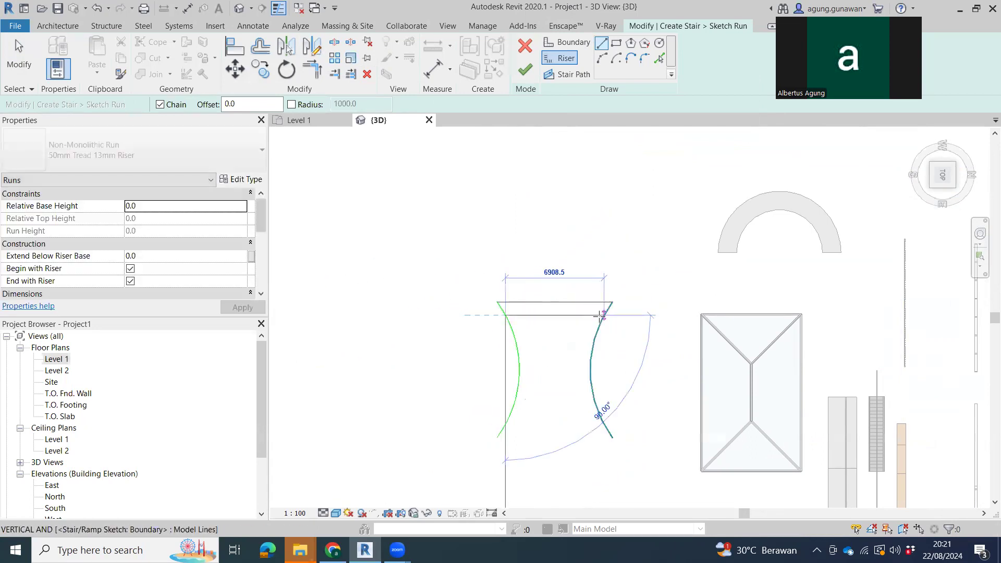
left_click(603, 315)
key("Escape")
key("Escape")
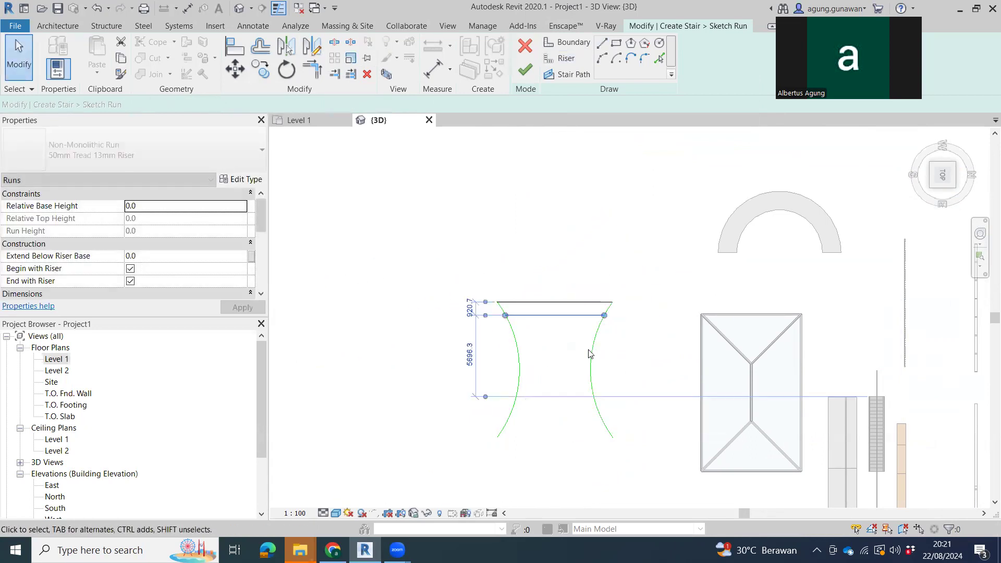
middle_click_drag(589, 352, 579, 280)
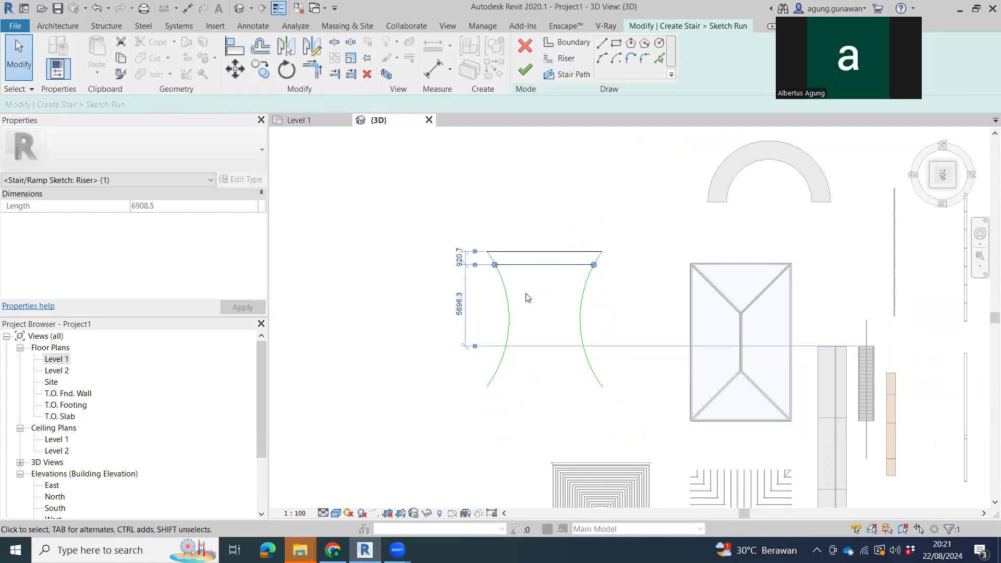
scroll(568, 312, "up", 2)
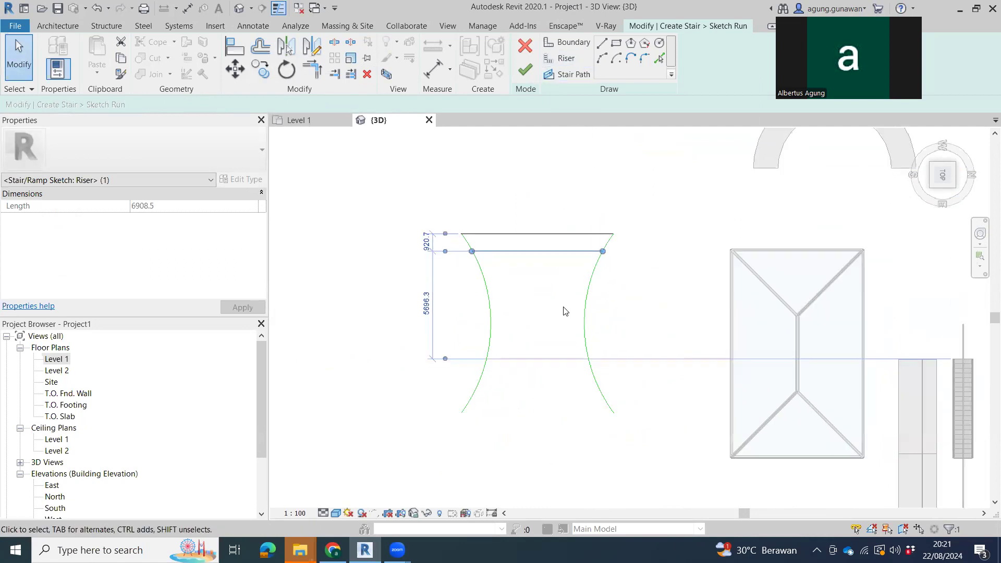
- Open the Level 1 floor plan and bring the stair run sketch into view
left_click(61, 359)
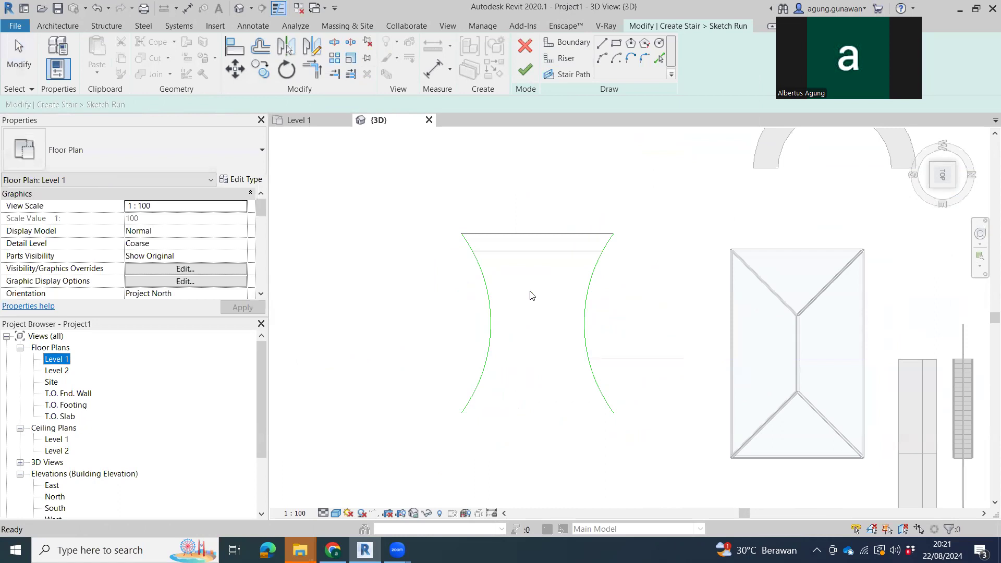
double_click(62, 359)
scroll(550, 292, "down", 3)
middle_click_drag(549, 317, 606, 206)
scroll(585, 349, "down", 7)
middle_click_drag(599, 313, 622, 156)
scroll(641, 437, "down", 1)
mouse_move(641, 437)
middle_mouse_down()
mouse_move(648, 346)
mouse_move(637, 326)
middle_mouse_up()
scroll(617, 405, "up", 5)
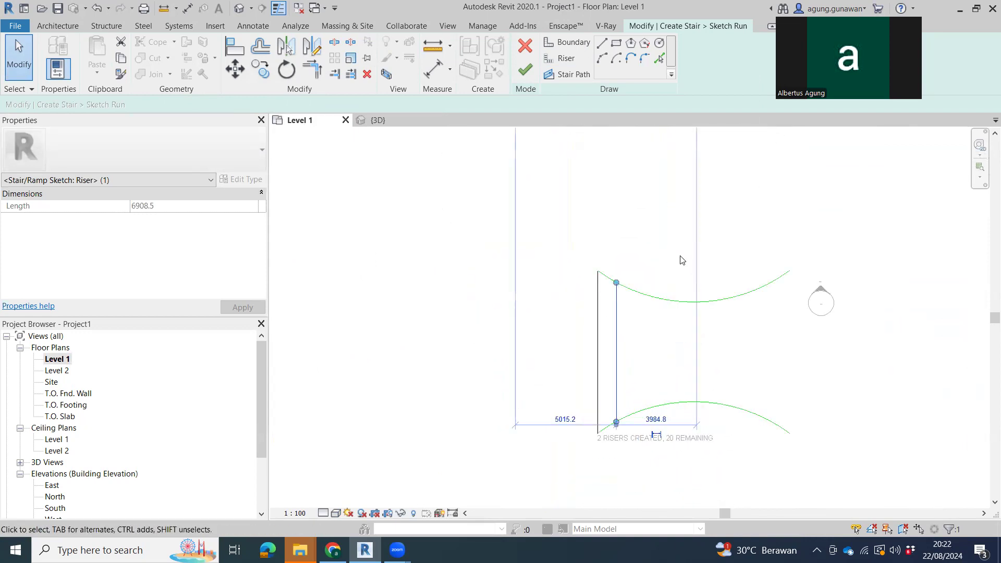
- Set the distance between the second riser and the end riser to 300 mm
scroll(617, 454, "up", 6)
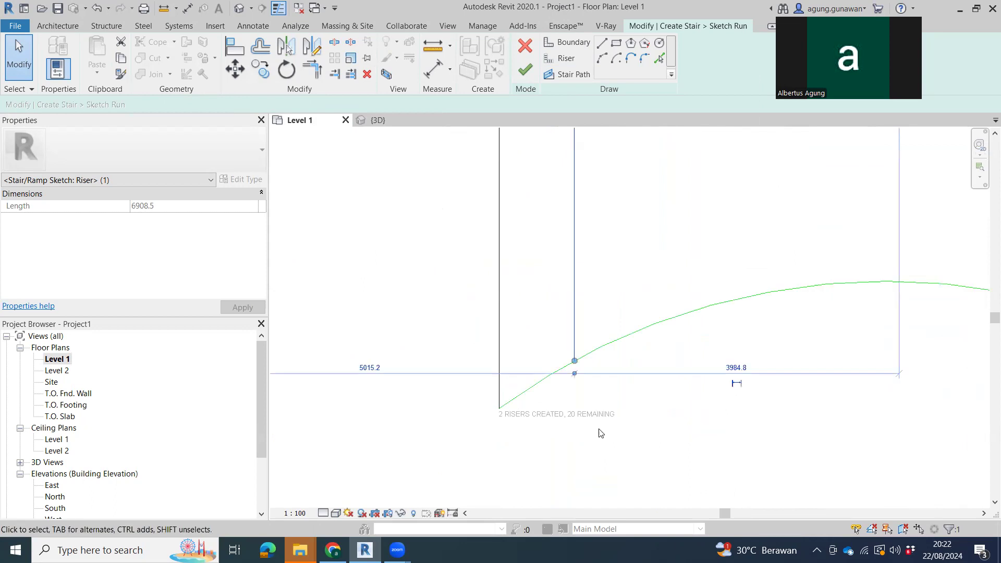
scroll(553, 369, "down", 3)
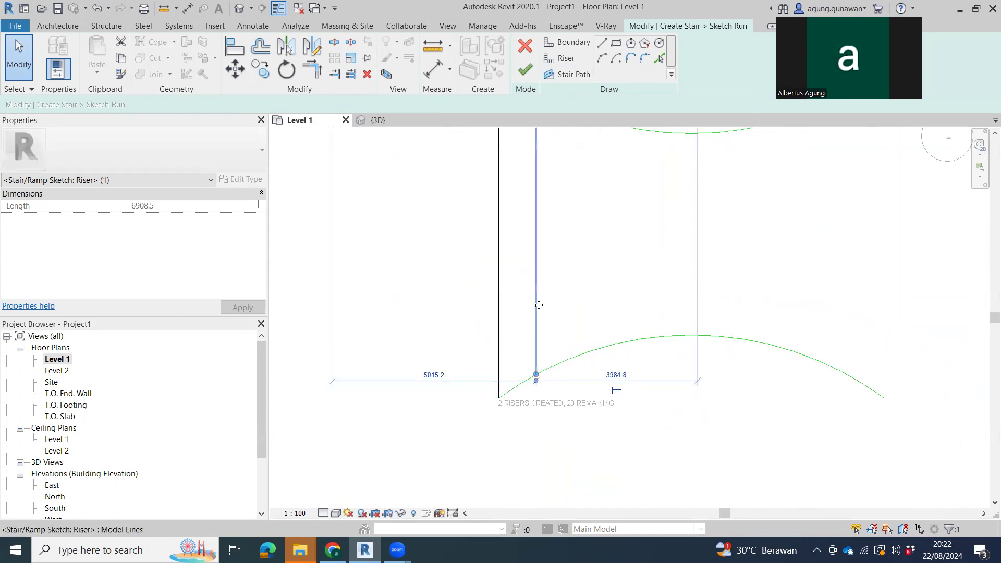
left_click(543, 383)
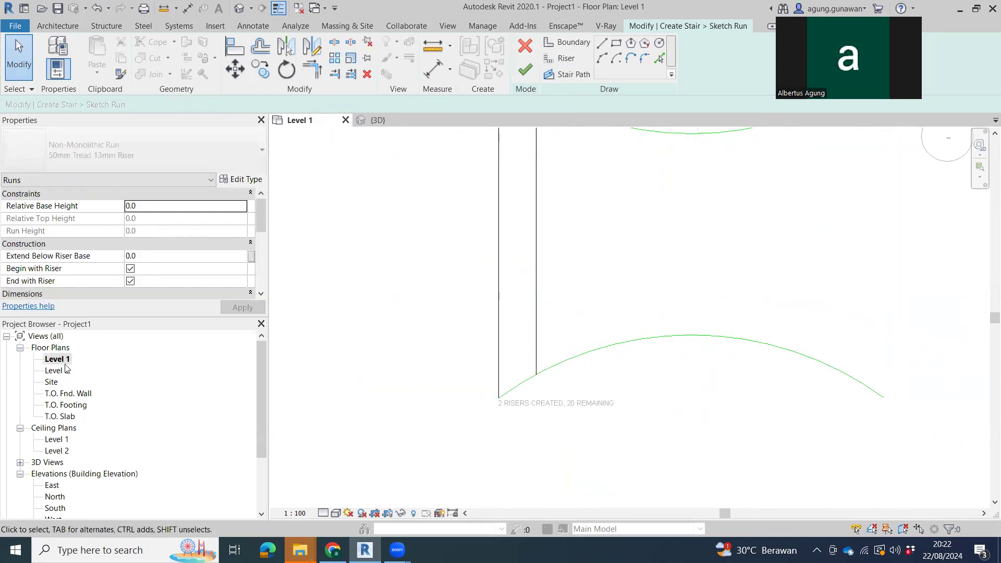
left_click(537, 331)
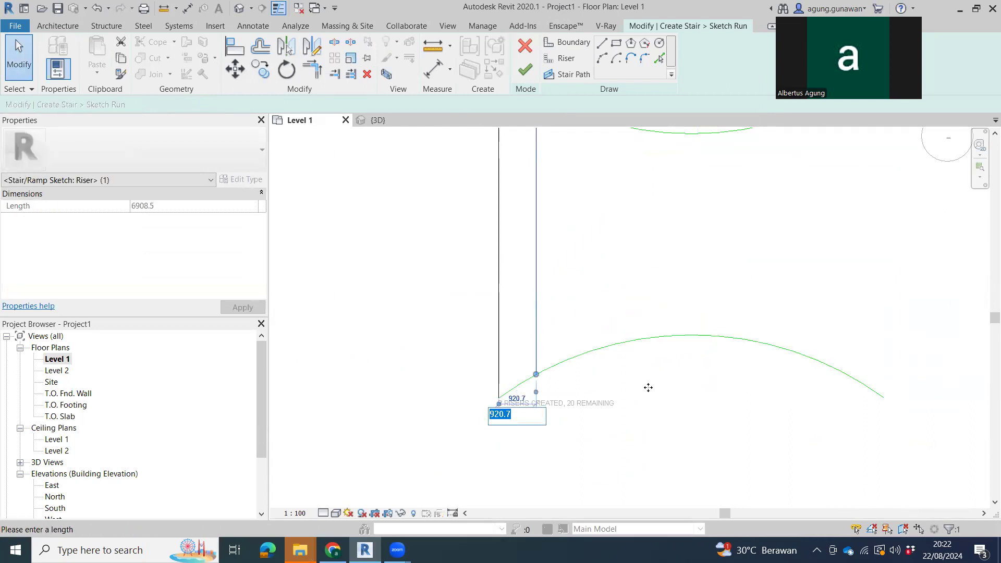
type("300")
key("Return")
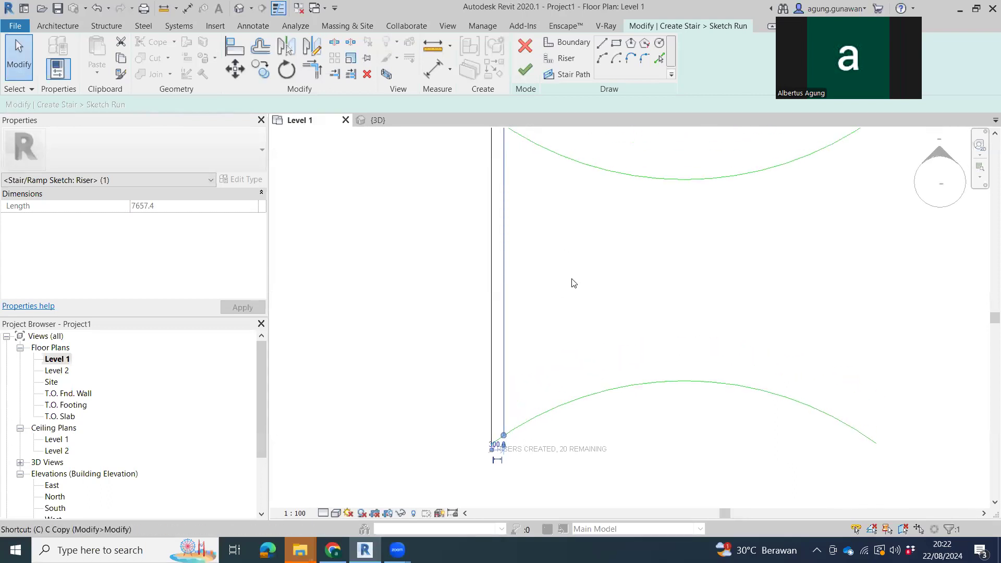
- Copy the second riser about 1138 mm further along the run
left_click(575, 256)
left_click(617, 256)
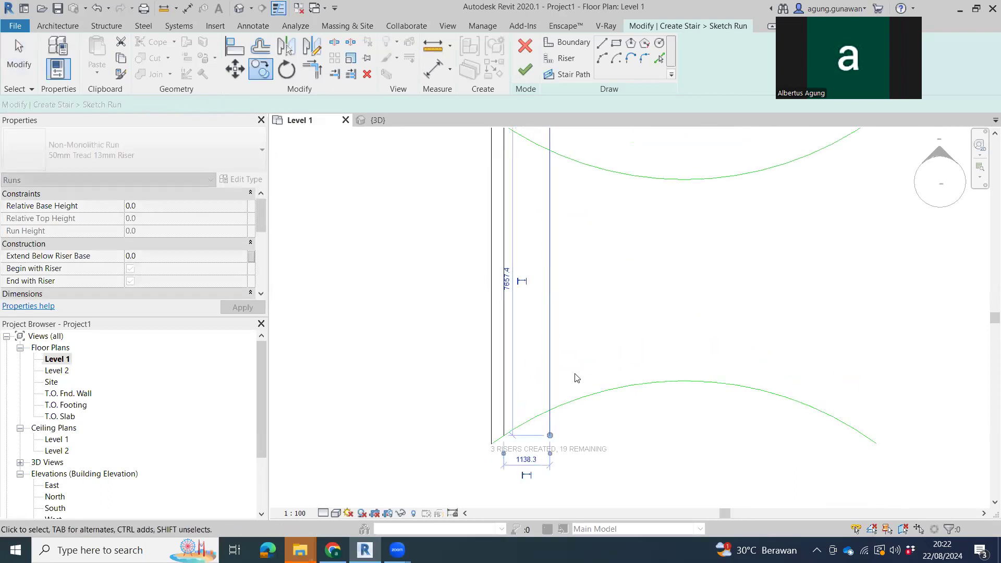
key("Escape")
middle_click_drag(567, 432, 584, 377)
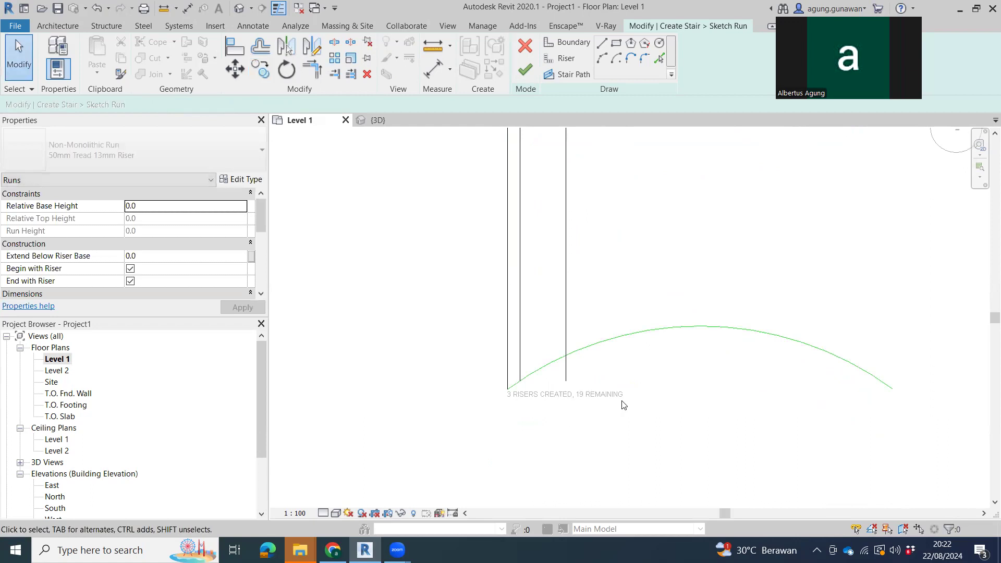
- Copy the third riser 1100 mm further along the run
middle_click_drag(621, 394, 515, 393)
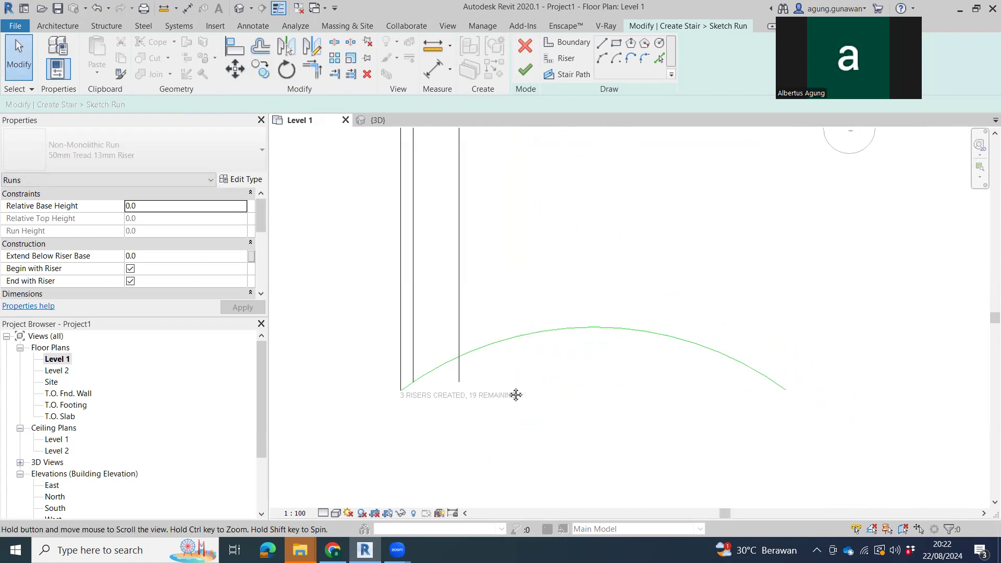
left_click(459, 330)
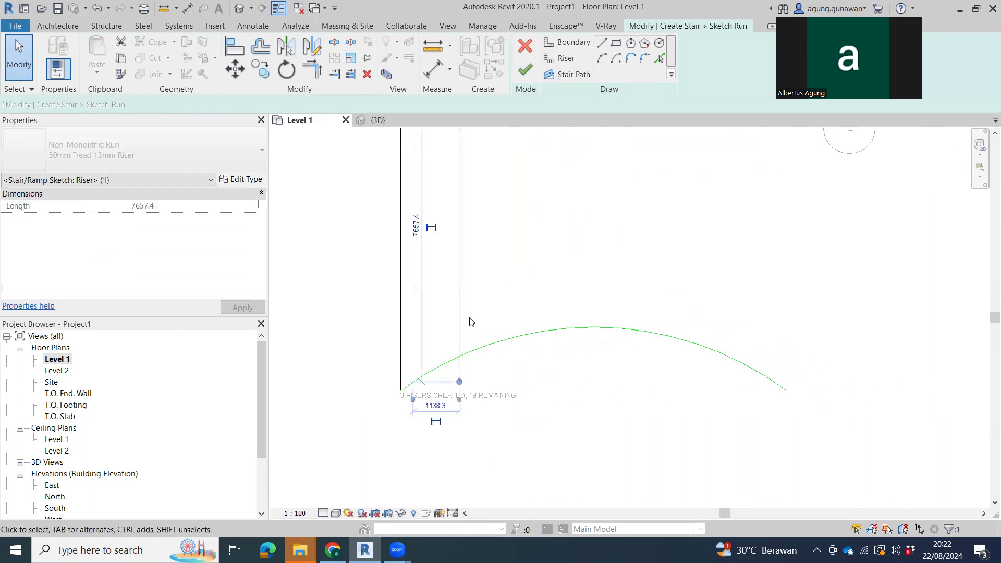
key("c")
key("o")
left_click(489, 285)
left_click(533, 285)
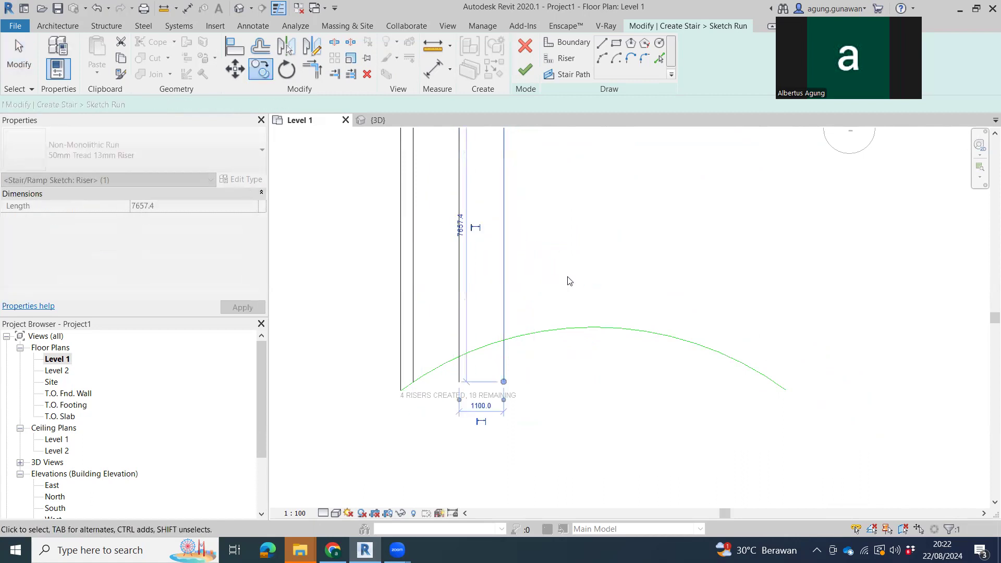
- Copy the last two risers together further along the run, towards the middle of the arcs
left_click_drag(575, 272, 423, 312)
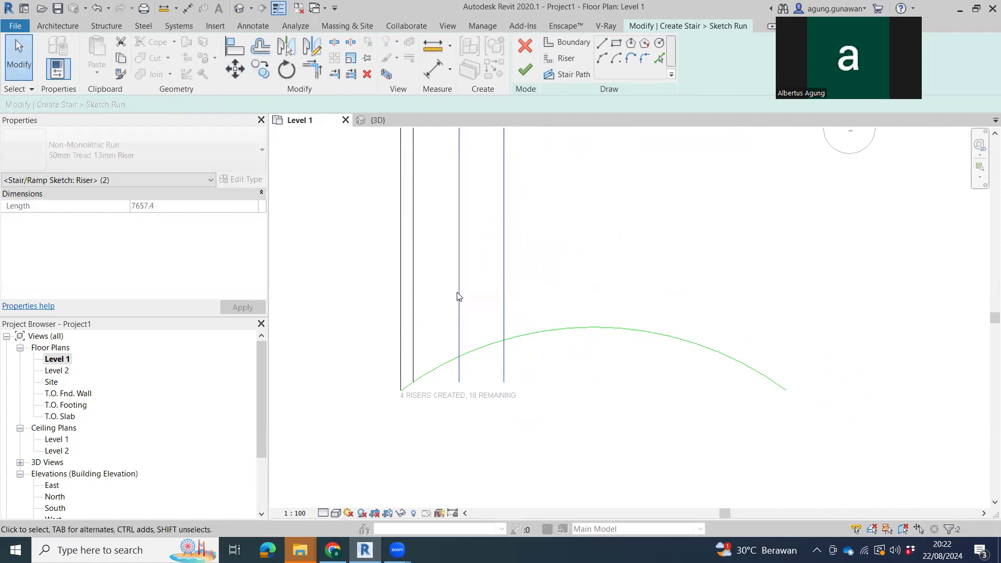
key("c")
key("o")
left_click(460, 285)
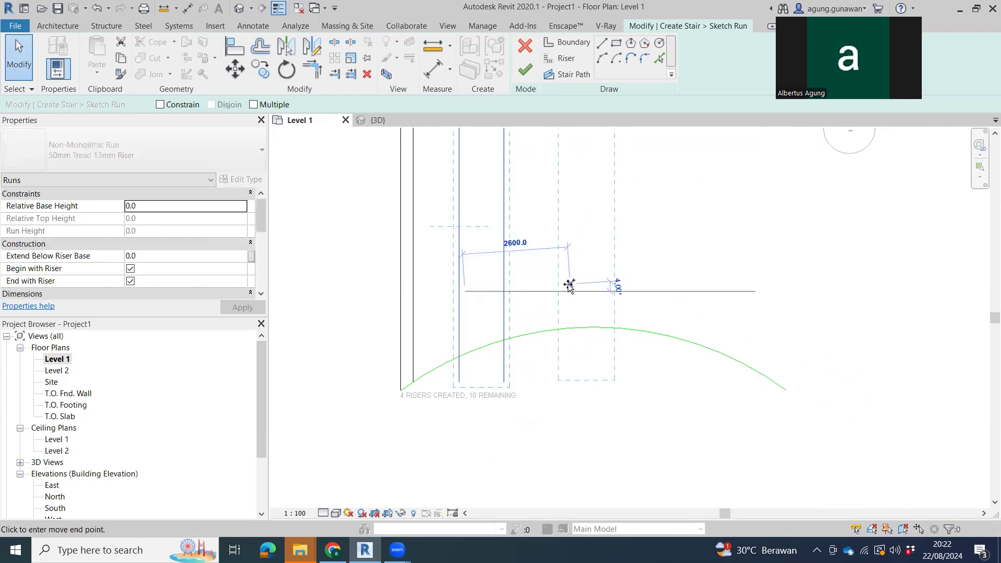
left_click(542, 293)
key("Escape")
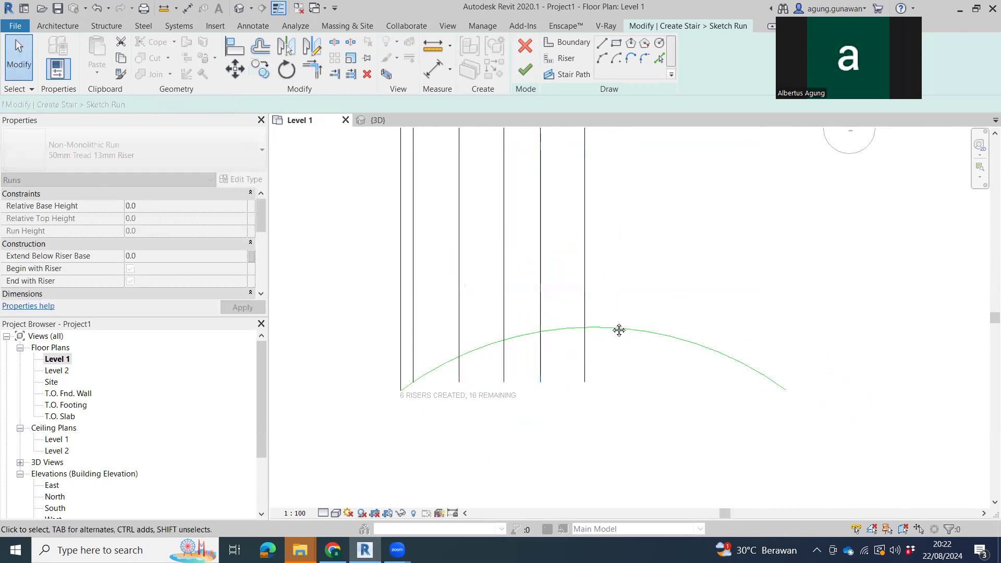
- Copy the third riser back into the gap between it and the second riser
scroll(553, 344, "down", 1)
scroll(471, 349, "up", 2)
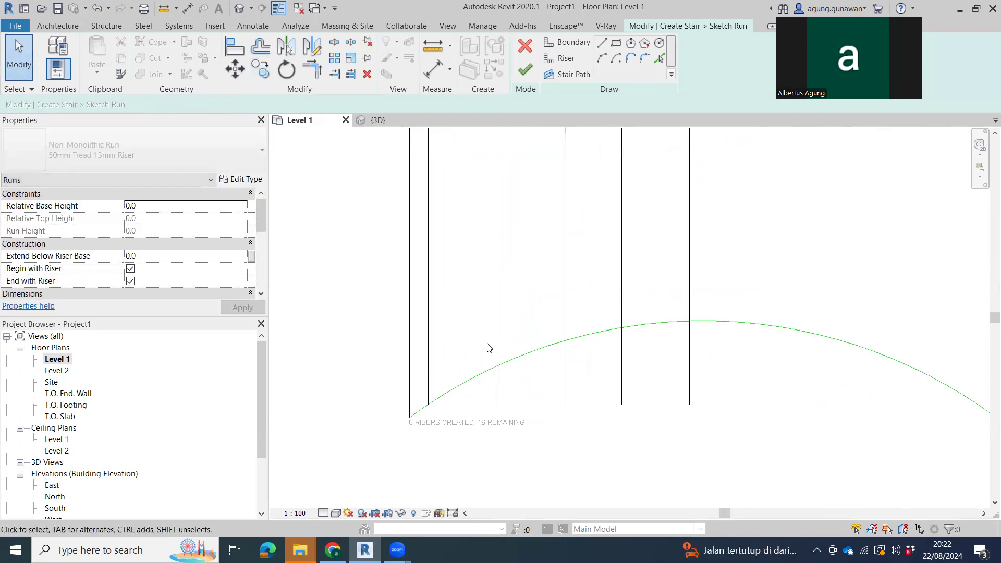
left_click(497, 339)
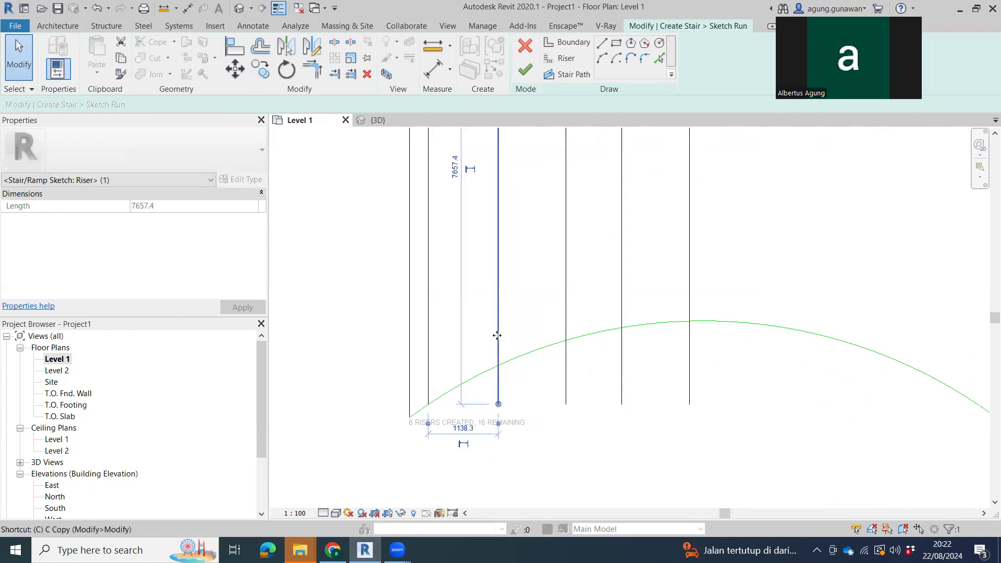
key("c")
left_click(497, 335)
left_click(462, 335)
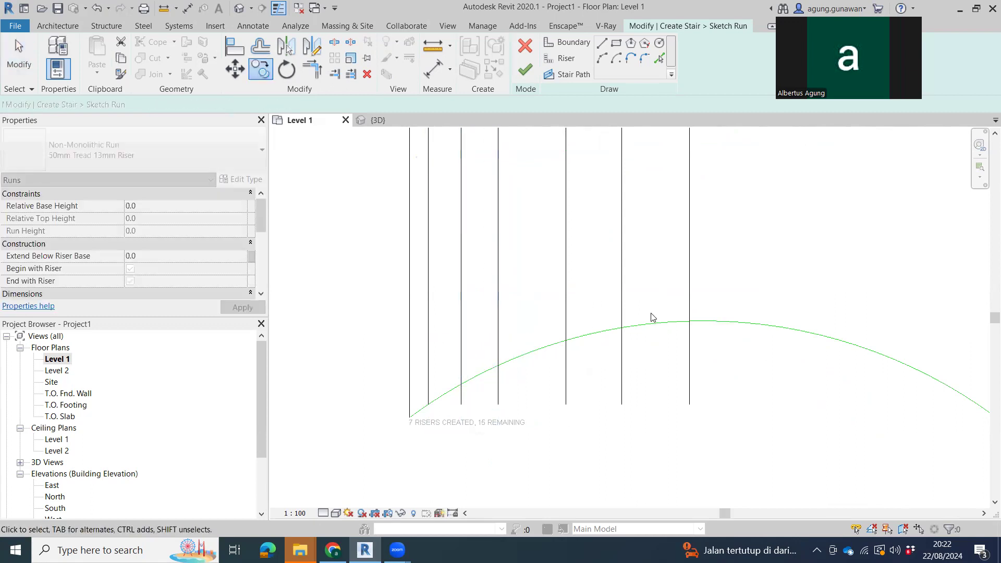
- Make seven copies of the last riser with Multiple enabled, the first 900 mm away and the rest towards the arcs' far ends
scroll(654, 318, "down", 1)
middle_click_drag(653, 318, 500, 333)
left_click_drag(570, 279, 584, 312)
middle_click_drag(602, 311, 504, 359)
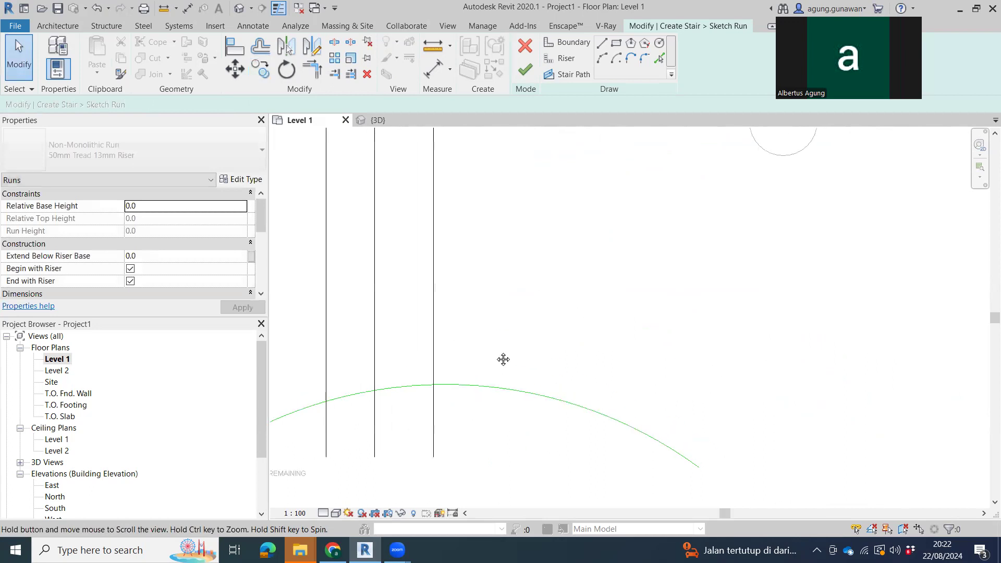
left_click_drag(490, 314, 425, 360)
left_click_drag(458, 322, 419, 353)
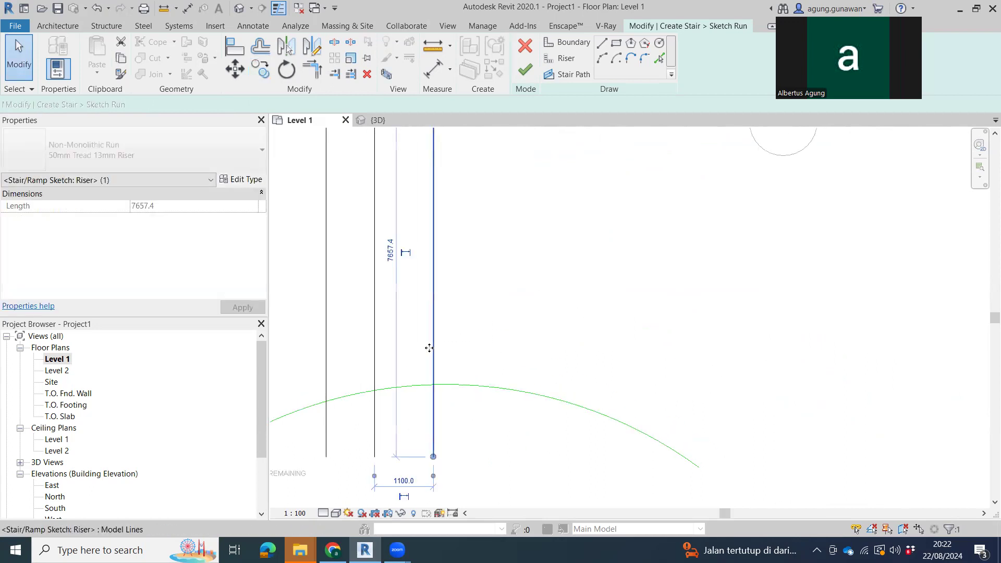
key("c")
key("o")
left_click(440, 332)
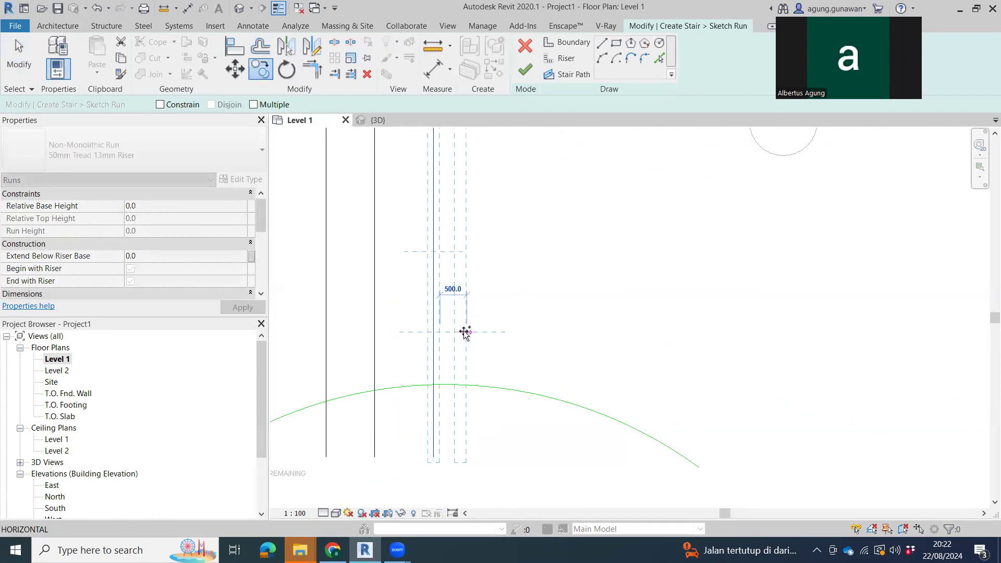
left_click(253, 104)
scroll(542, 261, "down", 1)
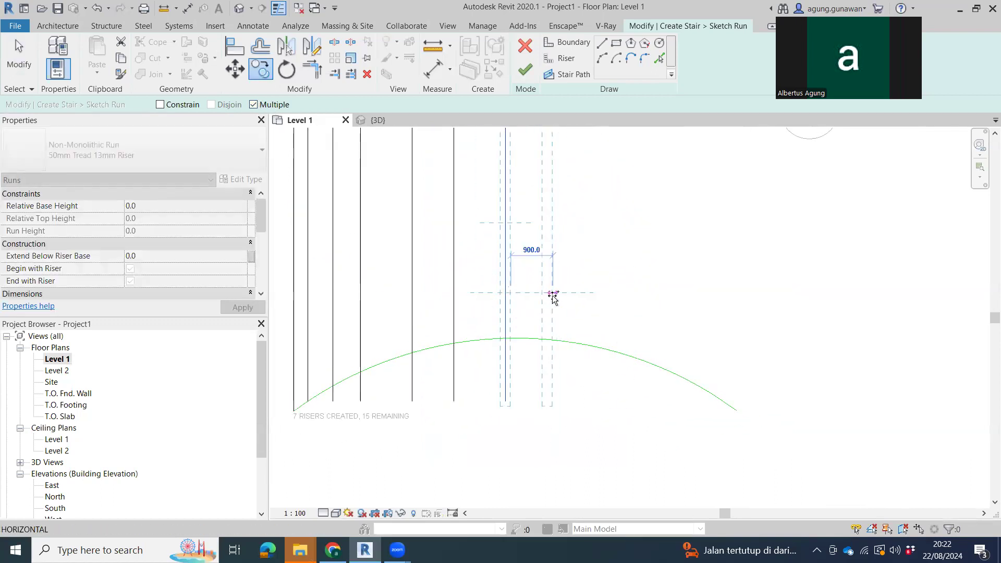
left_click(553, 293)
left_click(575, 292)
left_click(609, 292)
left_click(637, 293)
left_click(656, 292)
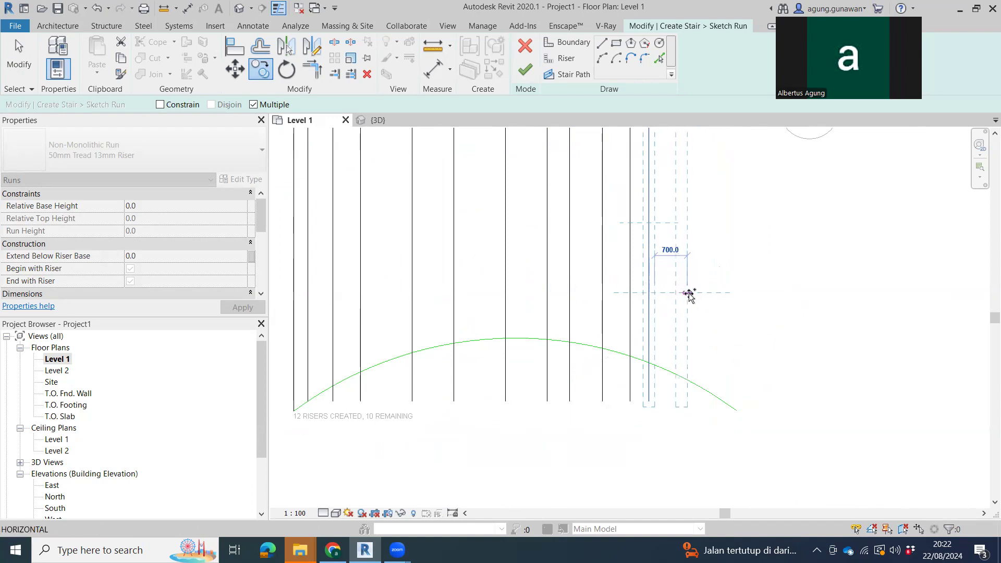
left_click(715, 293)
- Place five more riser copies in the wide gaps between the middle and the near end of the run
left_click(529, 293)
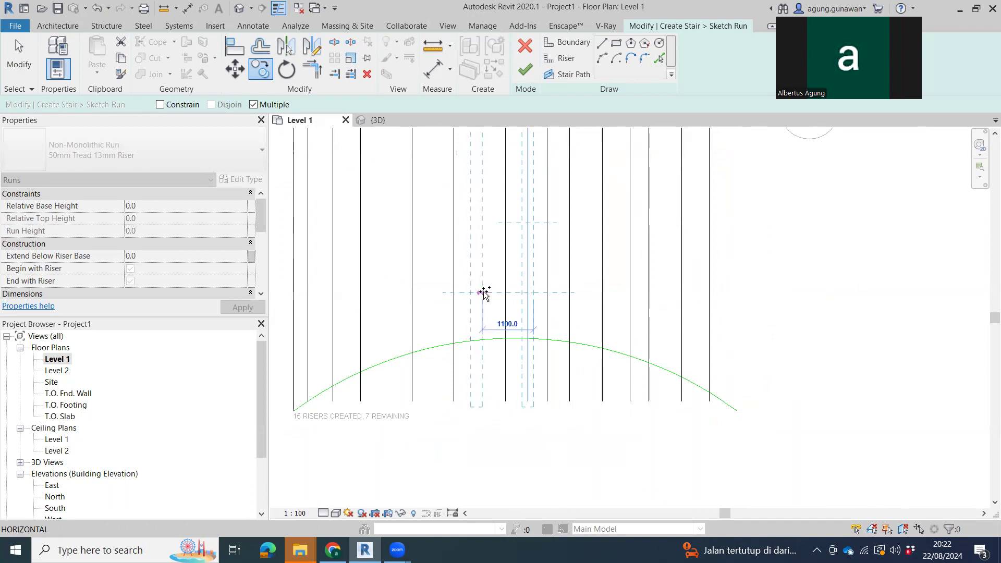
left_click(478, 292)
left_click(431, 293)
left_click(389, 292)
left_click(374, 292)
left_click(375, 292)
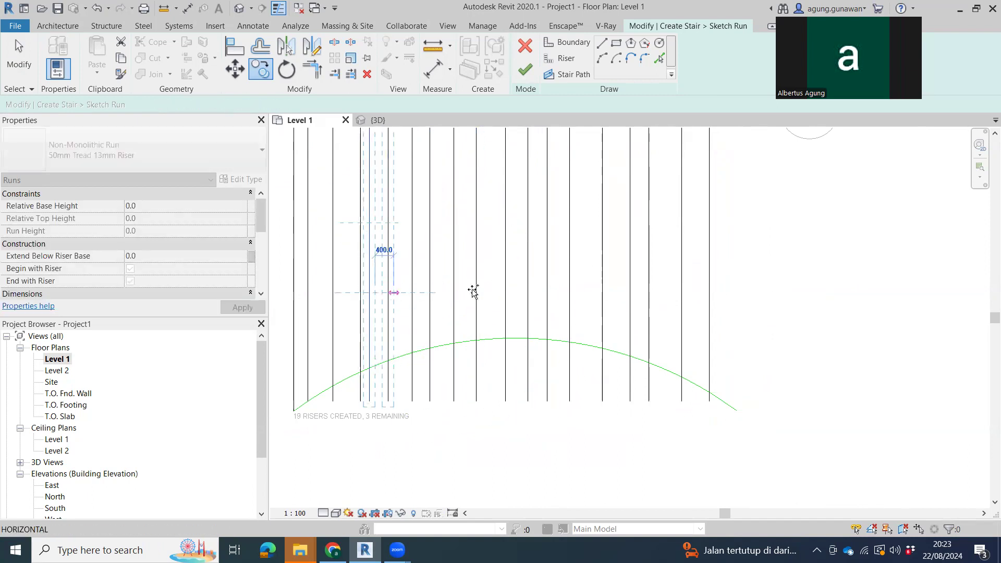
- Place two more riser copies near the far end and one in the near half, then finish the run sketch
left_click(700, 292)
left_click(735, 292)
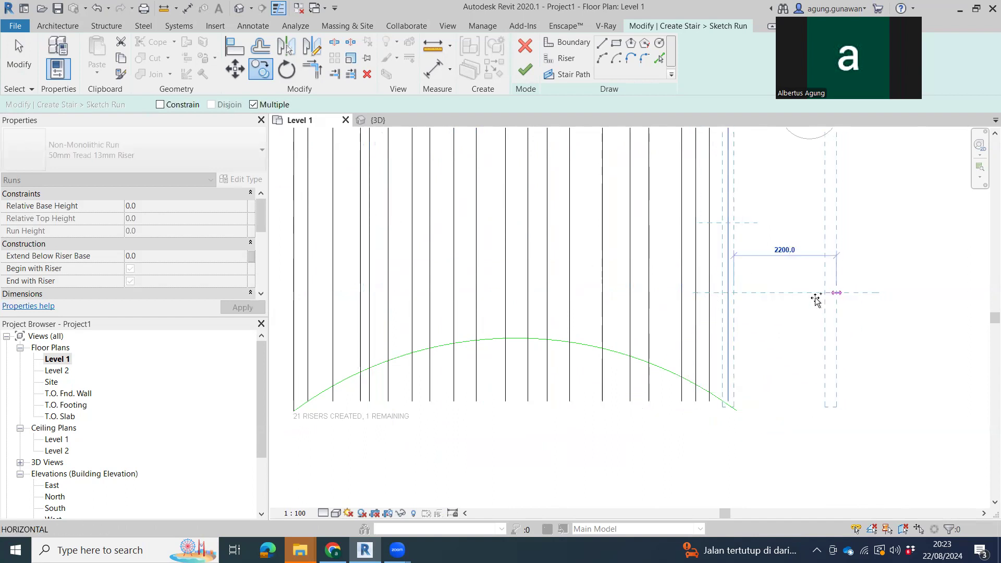
left_click(402, 293)
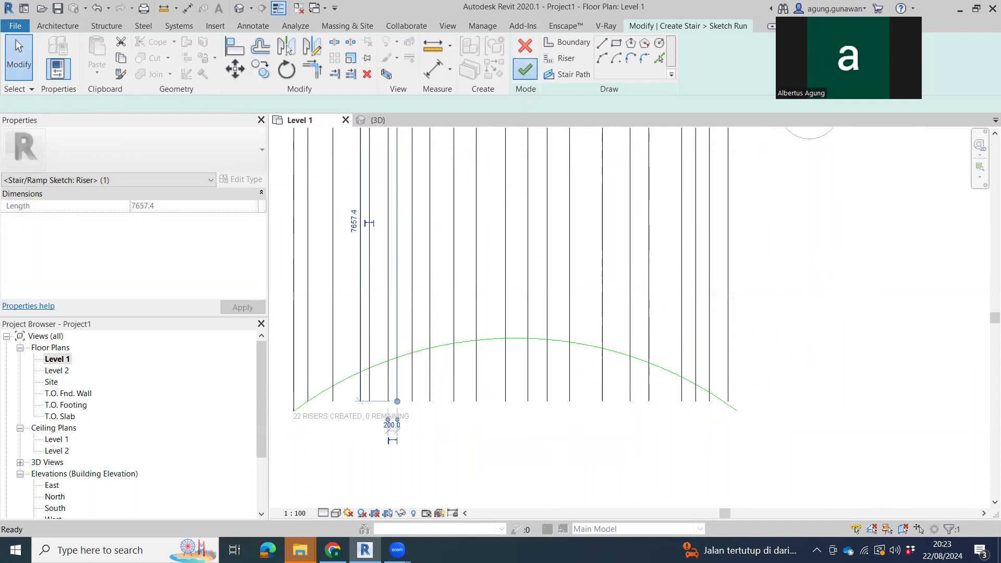
left_click(525, 70)
- Examine the treads and curved sides of the sketched stair run in the 3D view
scroll(602, 388, "down", 2)
middle_click_drag(592, 452, 655, 377)
scroll(593, 463, "down", 2)
key("ctrl+Tab")
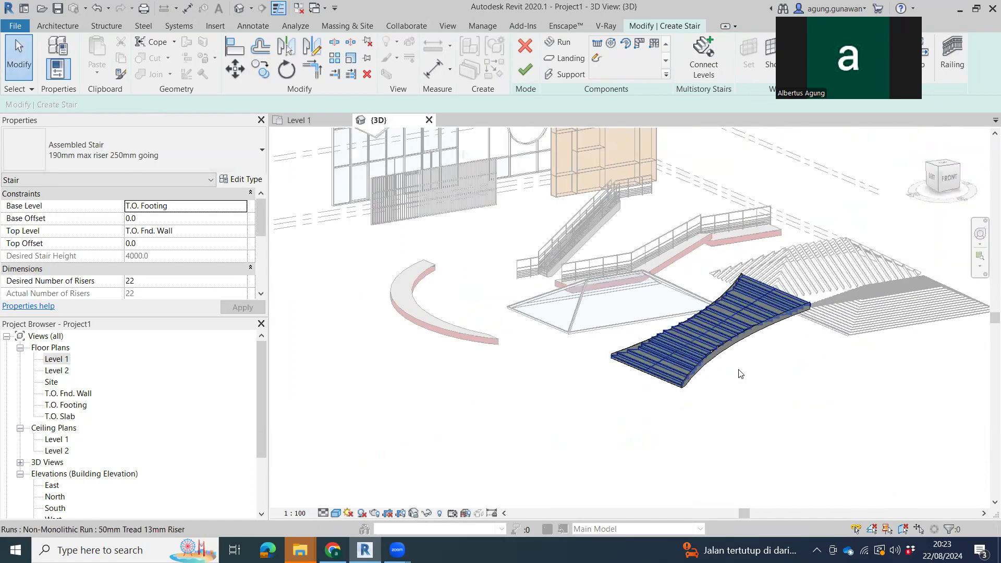
scroll(739, 373, "up", 5)
middle_click_drag(760, 381, 505, 277)
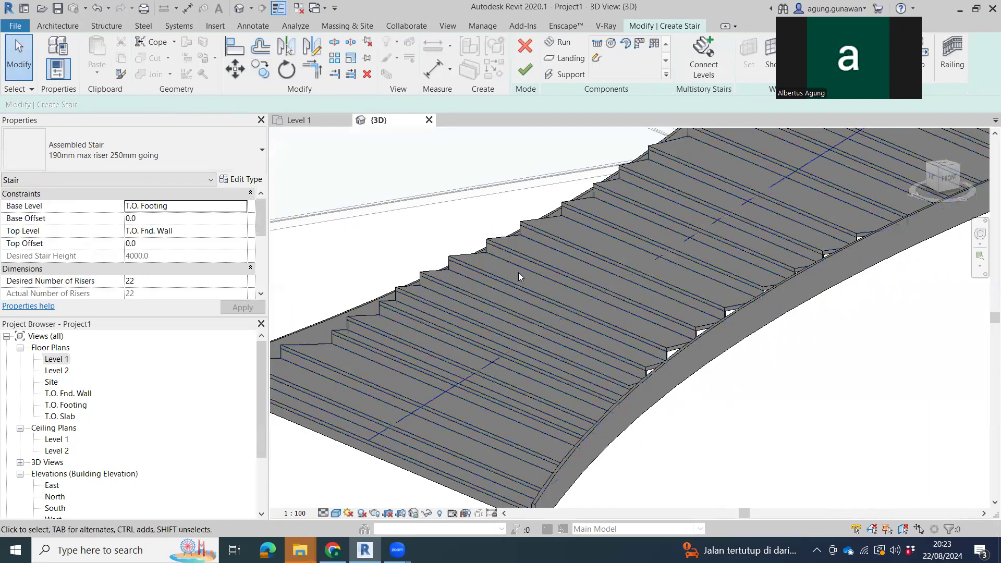
left_click(528, 266)
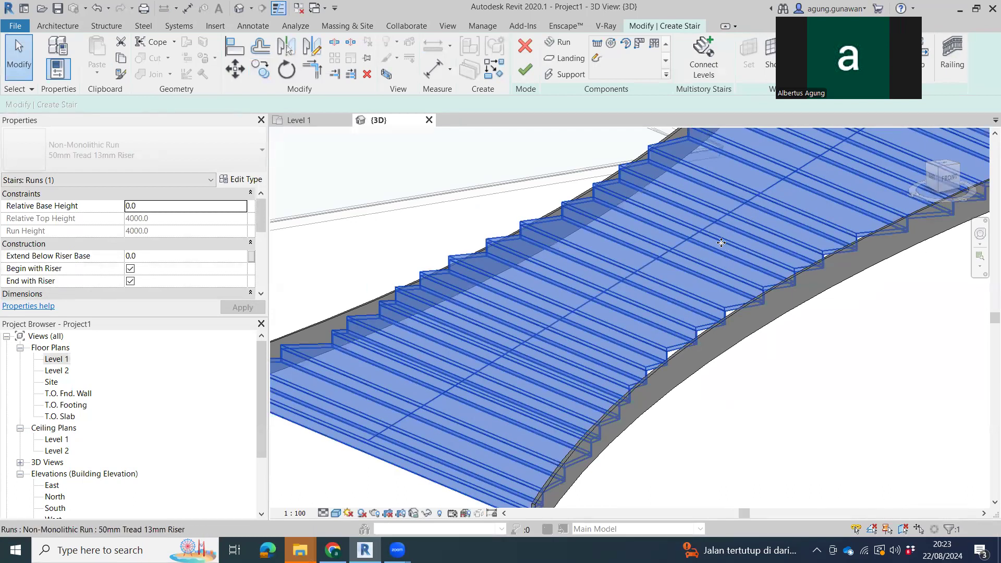
scroll(720, 344, "down", 6)
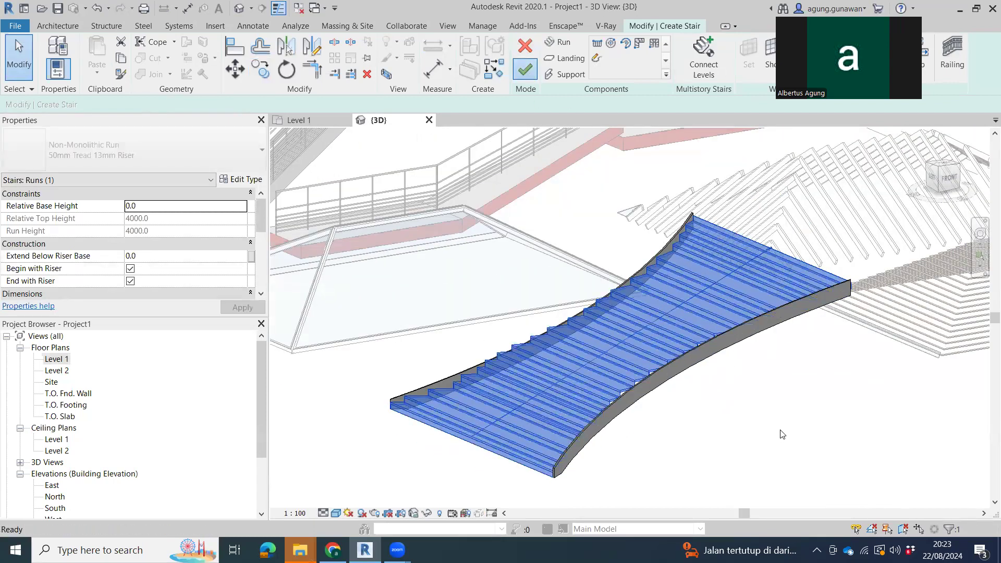
- Finish the custom curved stair and inspect its treads and side railings in the 3D view
middle_click_drag(823, 421, 553, 443, "shift")
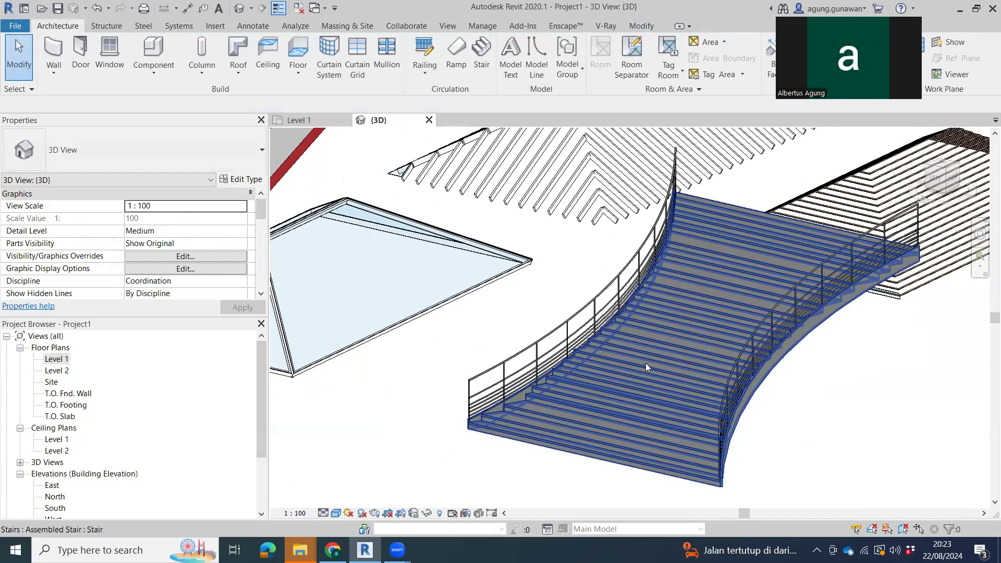
scroll(693, 356, "down", 2)
middle_click_drag(711, 380, 438, 238, "shift")
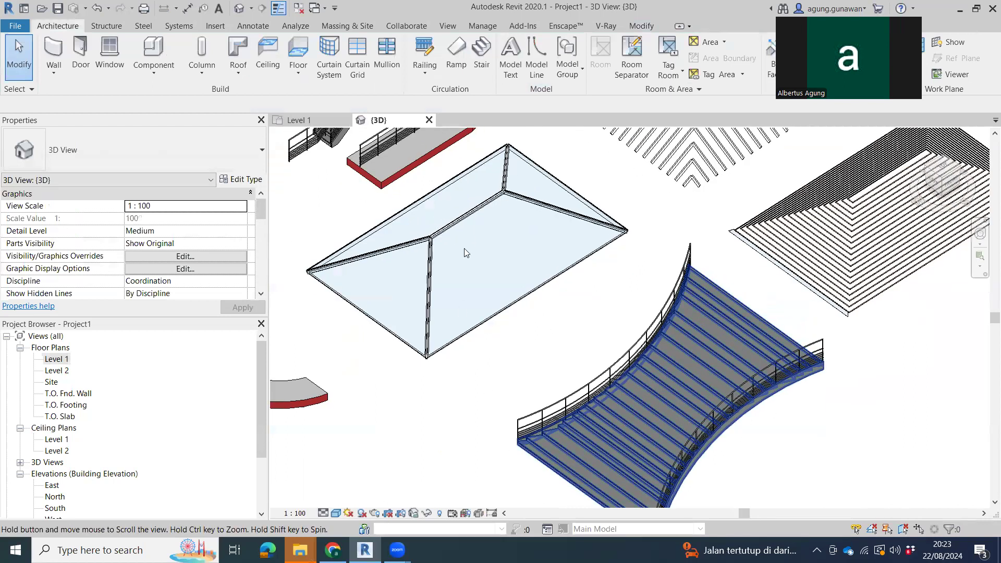
scroll(526, 290, "down", 1)
middle_click_drag(576, 303, 366, 107)
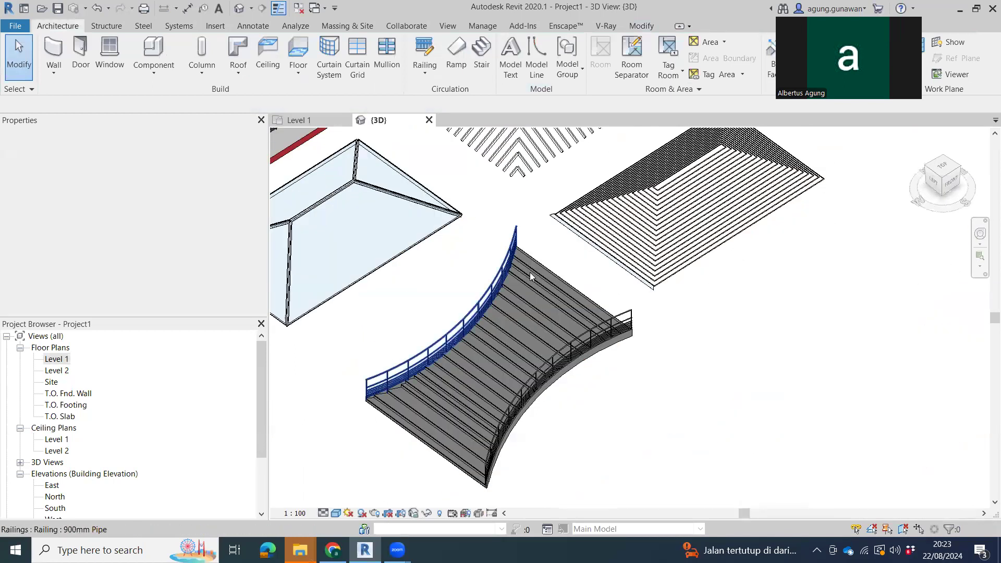
left_click(571, 293)
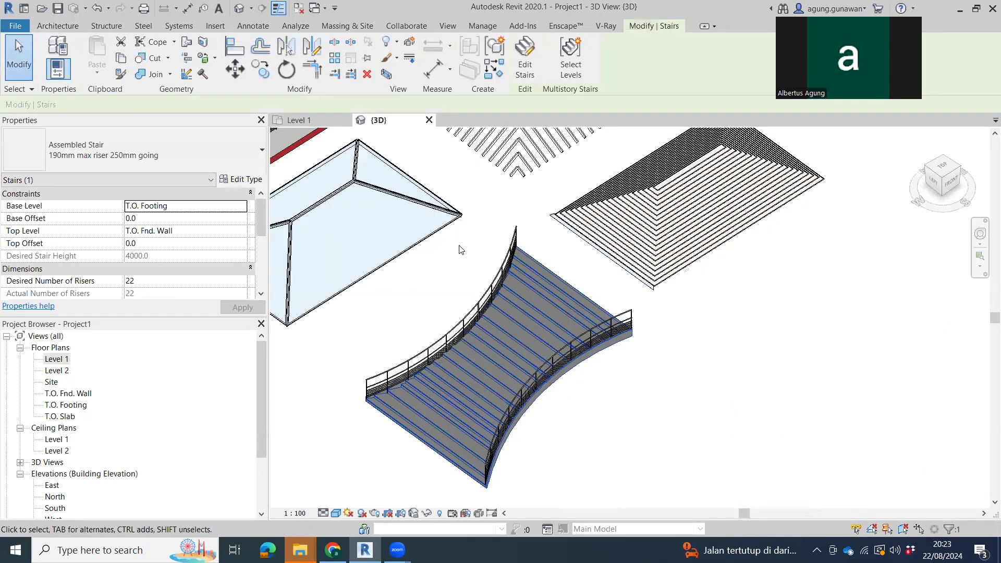
- Examine the sloped floor with its pipe railing and compare it with the curved-sided stair in the 3D view
middle_click_drag(452, 267, 595, 419)
scroll(392, 184, "up", 4)
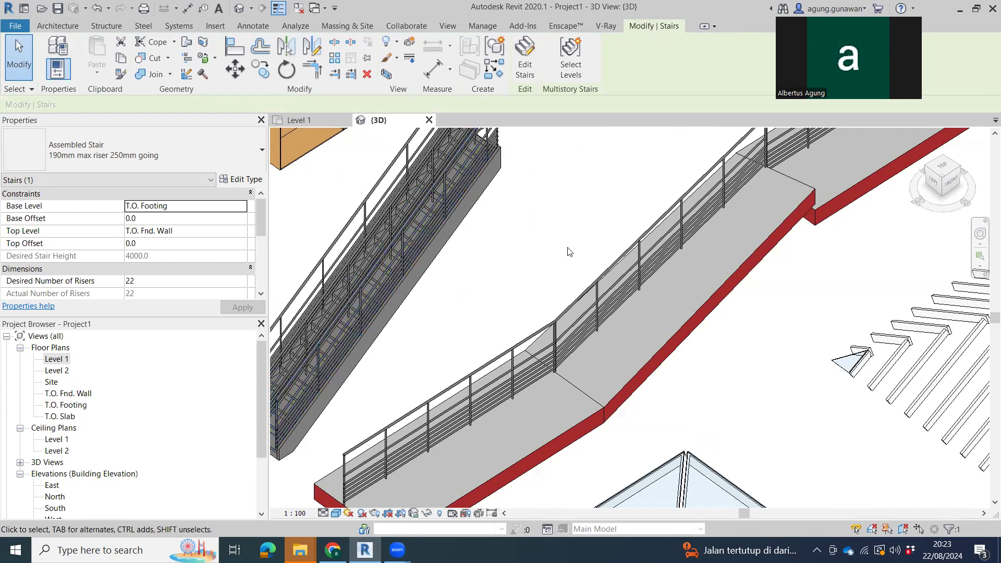
scroll(615, 323, "down", 2)
middle_click_drag(650, 365, 625, 237)
scroll(678, 407, "down", 1)
middle_click_drag(672, 453, 490, 212)
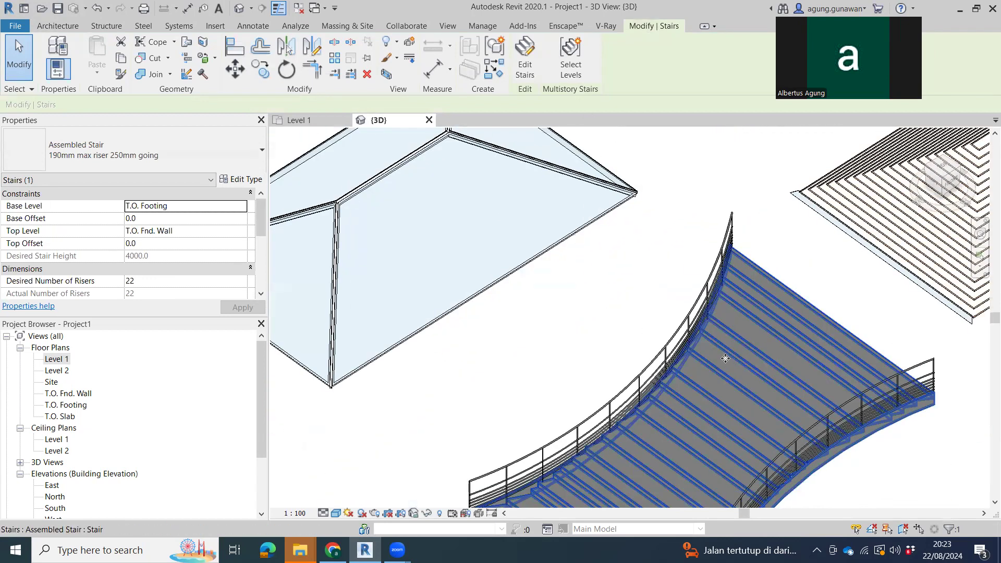
scroll(726, 358, "down", 1)
middle_click_drag(701, 388, 734, 383)
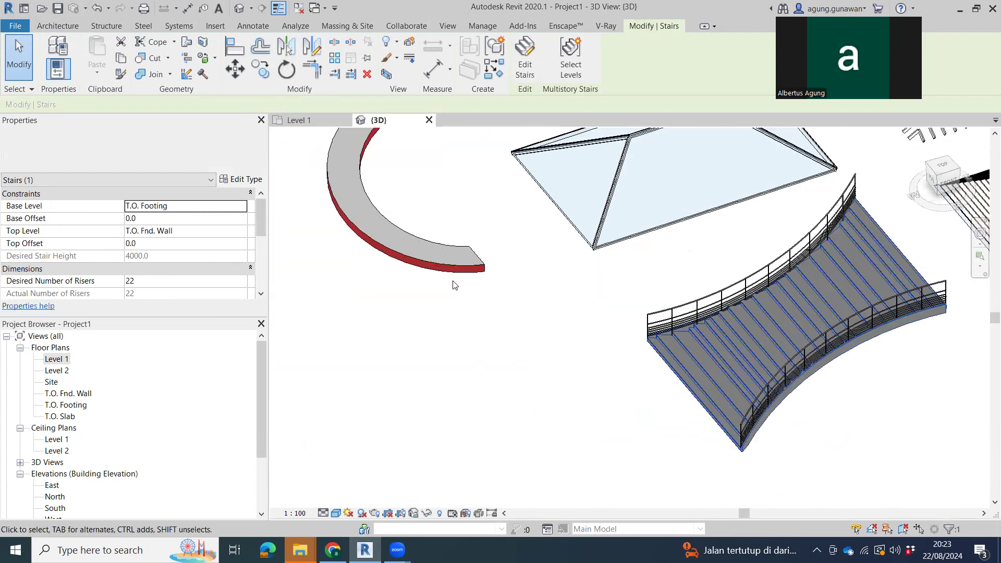
- Inspect the curved floor and the middle sloped floor segment by selecting each in the 3D view
left_click(476, 262)
scroll(593, 362, "down", 2)
middle_click_drag(593, 362, 514, 449)
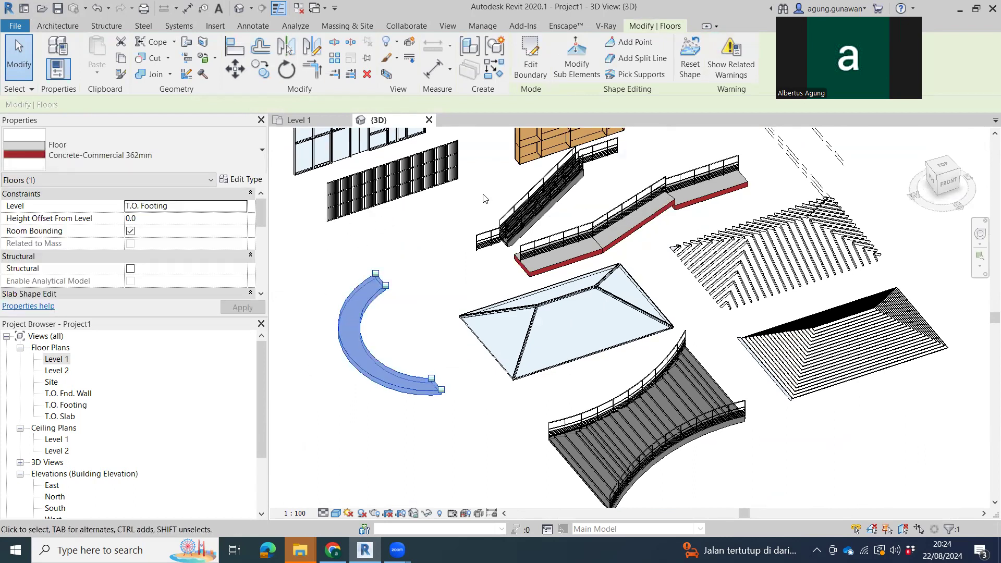
left_click(668, 211)
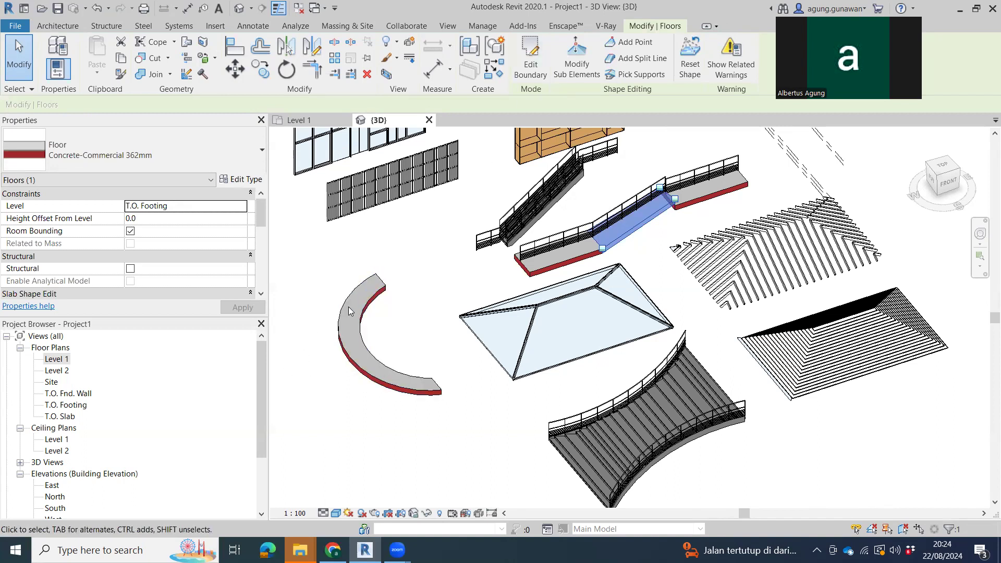
left_click(360, 319)
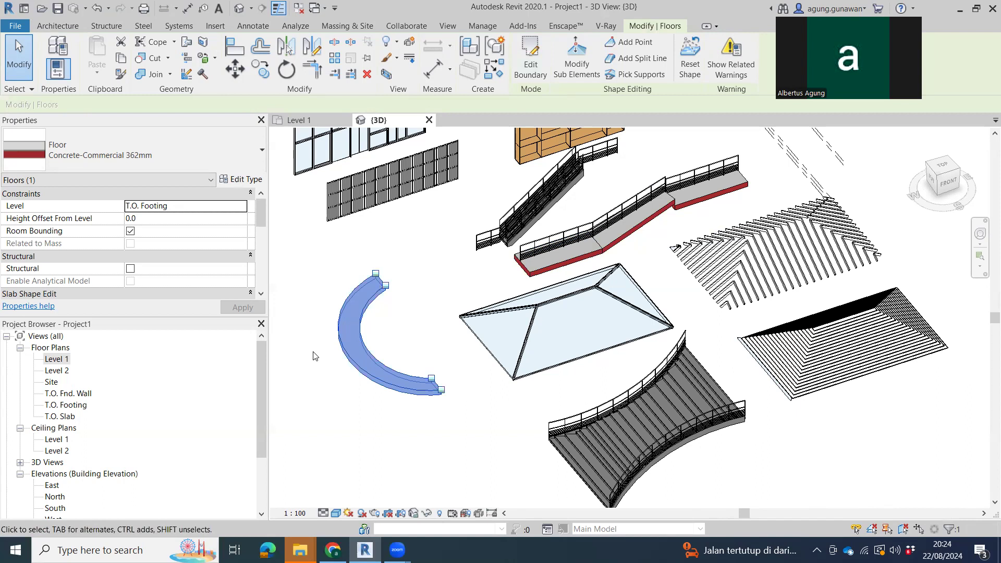
middle_click_drag(548, 282, 650, 272)
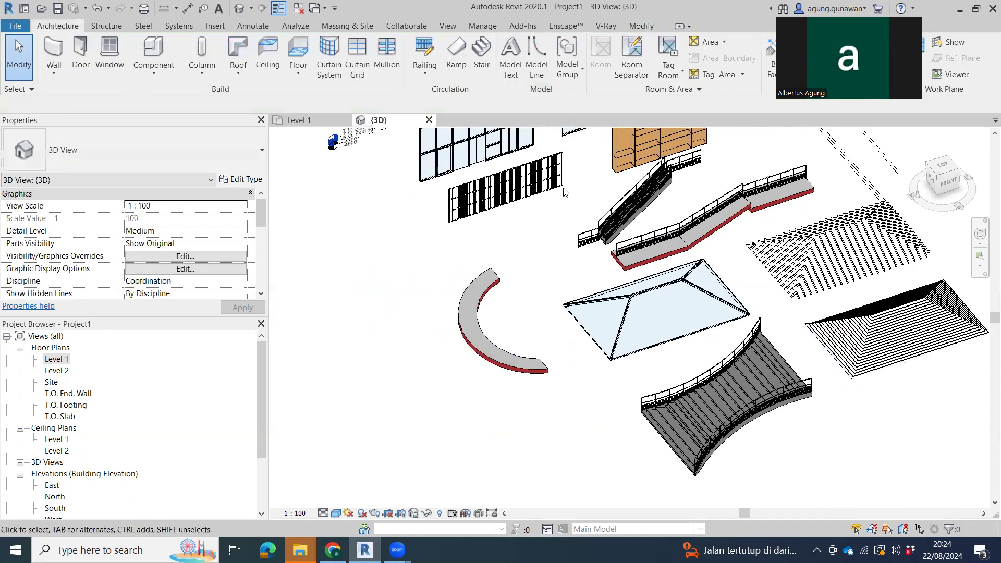
- Create a new schedule for the Floors category named Floor Schedule, keeping Phase 3
scroll(119, 397, "down", 3)
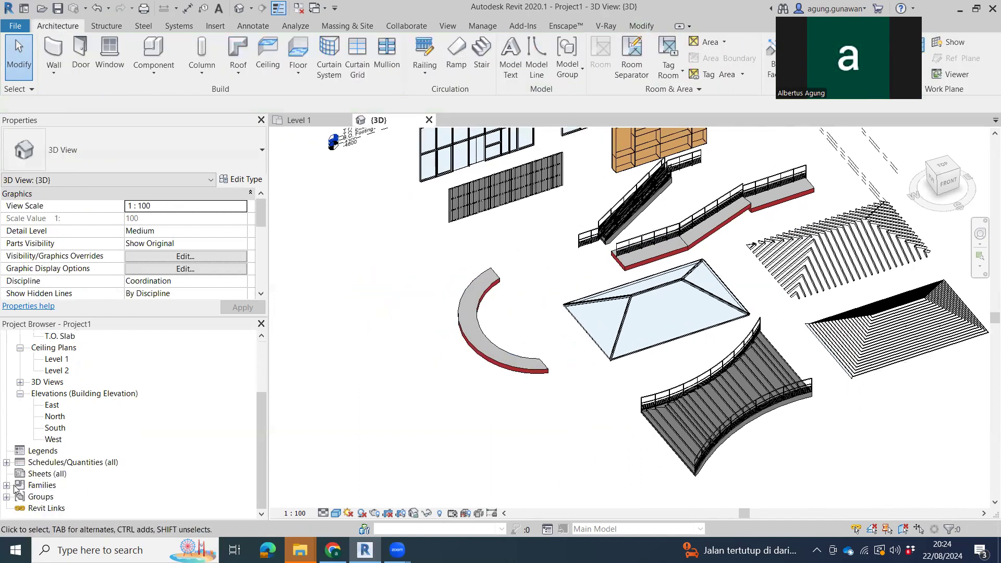
double_click(23, 463)
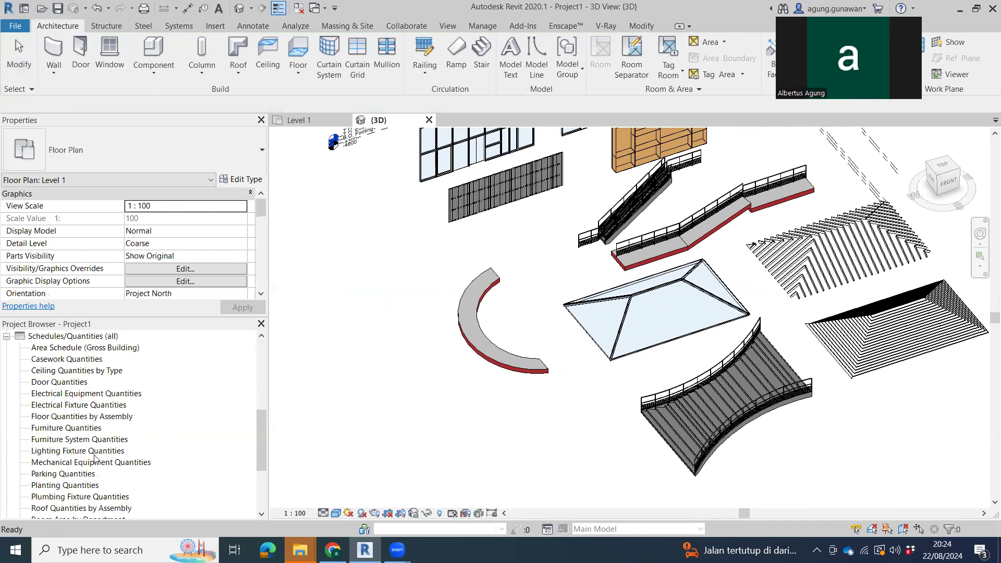
left_click(101, 339)
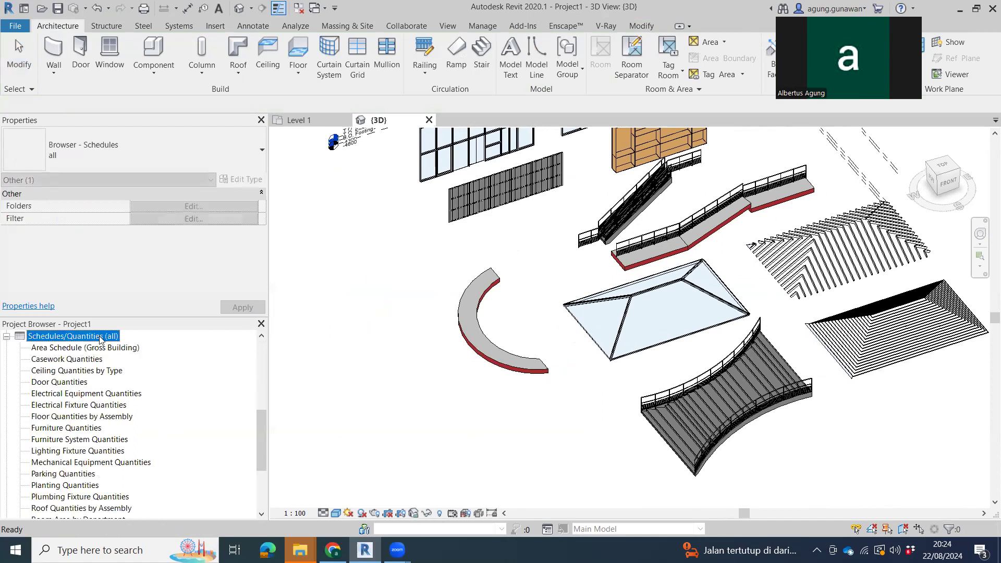
right_click(100, 339)
left_click(134, 346)
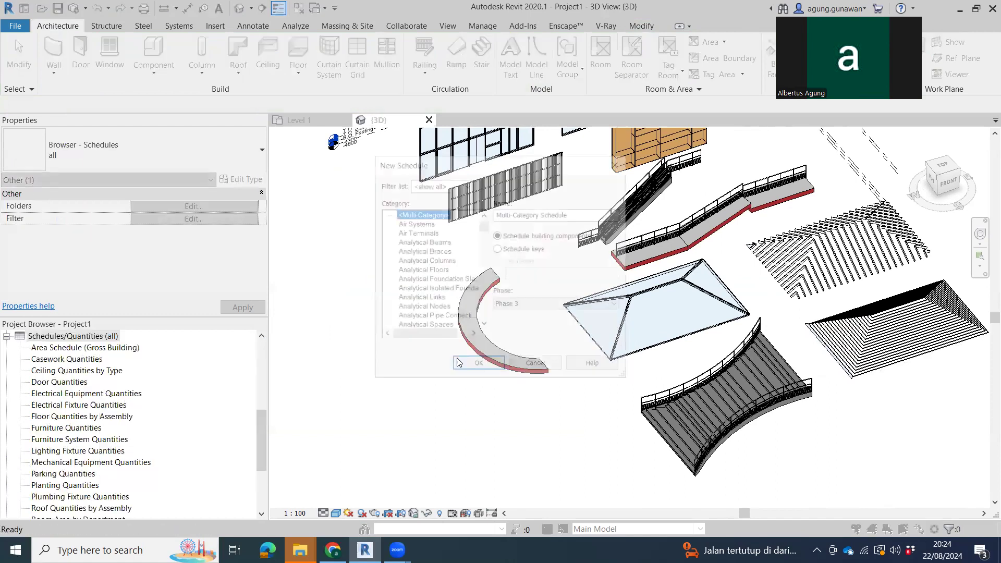
scroll(455, 273, "down", 2)
scroll(455, 274, "down", 5)
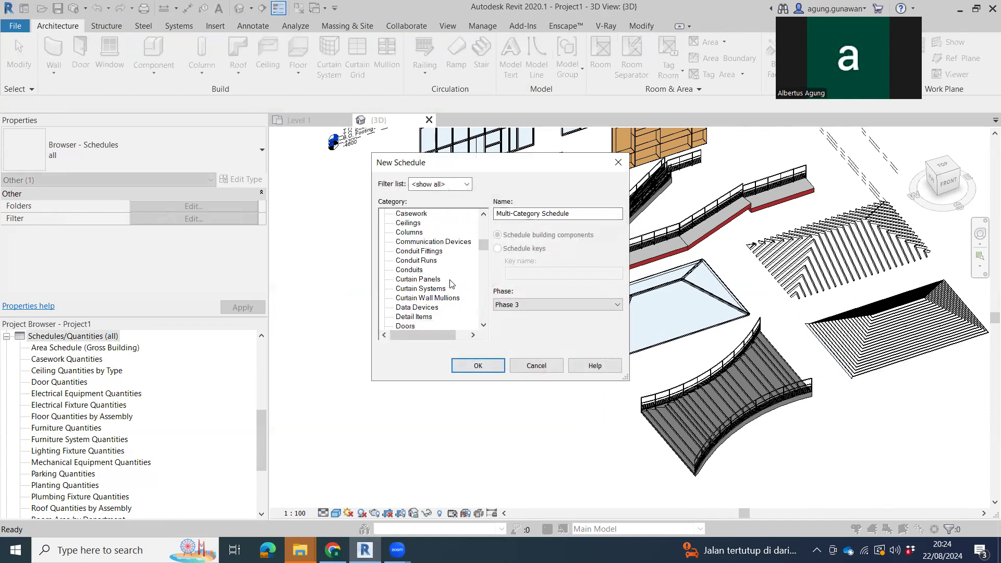
scroll(450, 283, "down", 6)
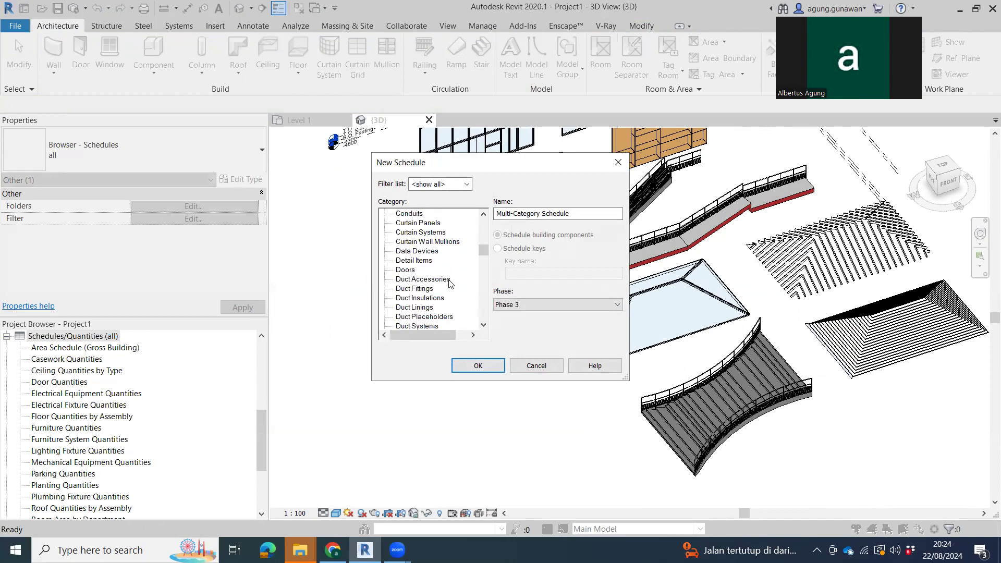
left_click(407, 288)
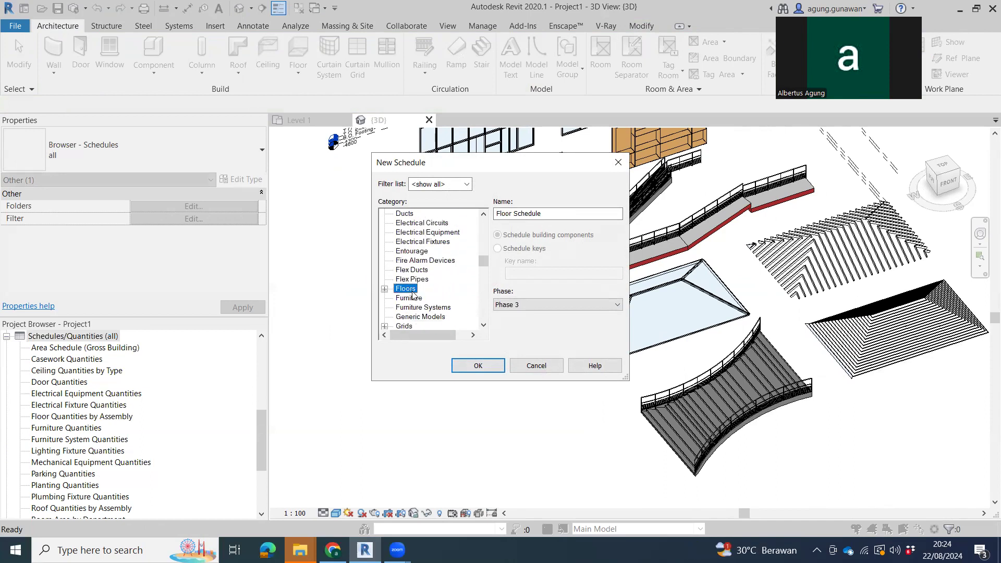
left_click(480, 366)
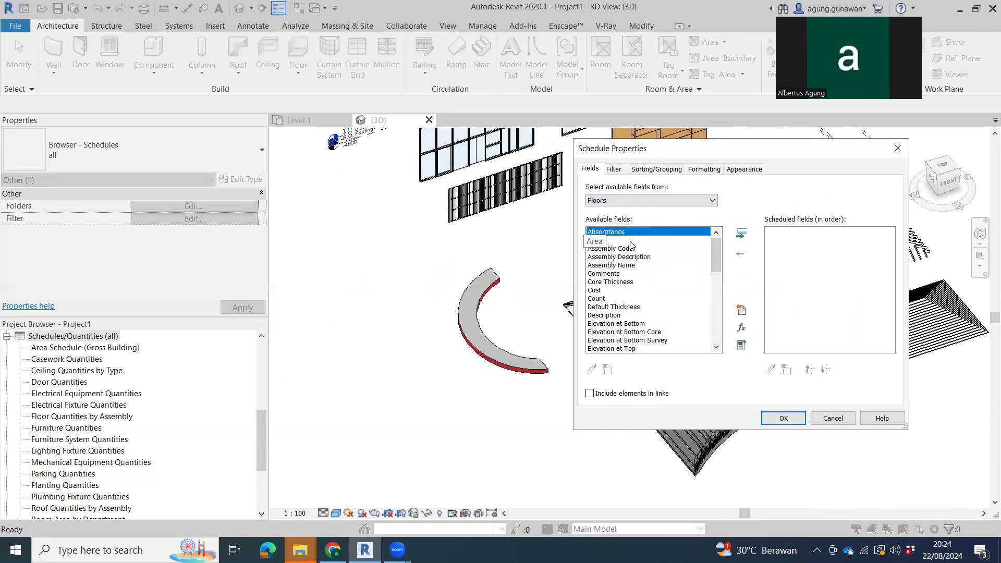
- Add Volume as the only scheduled field and generate the floor schedule
scroll(652, 268, "down", 2)
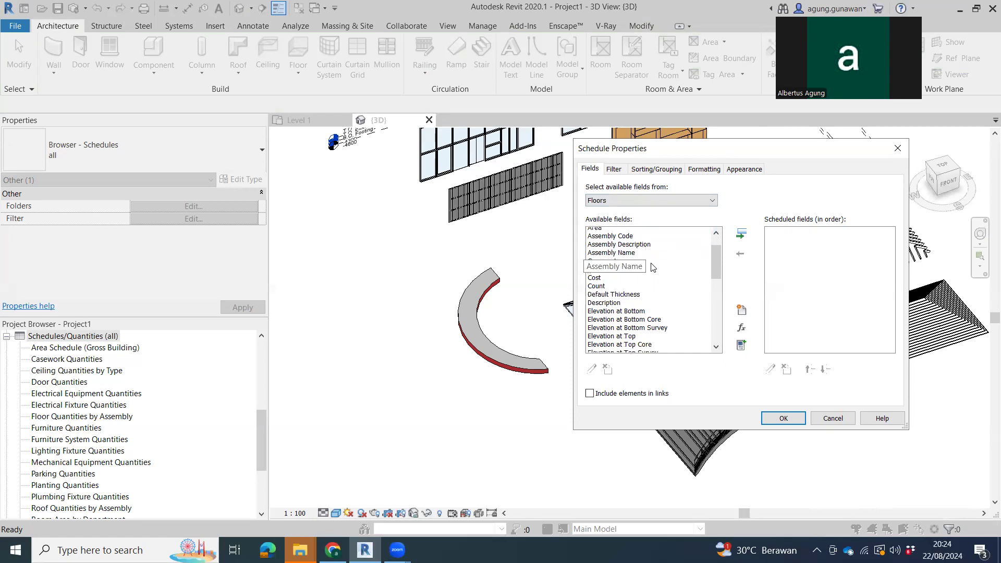
scroll(652, 267, "up", 2)
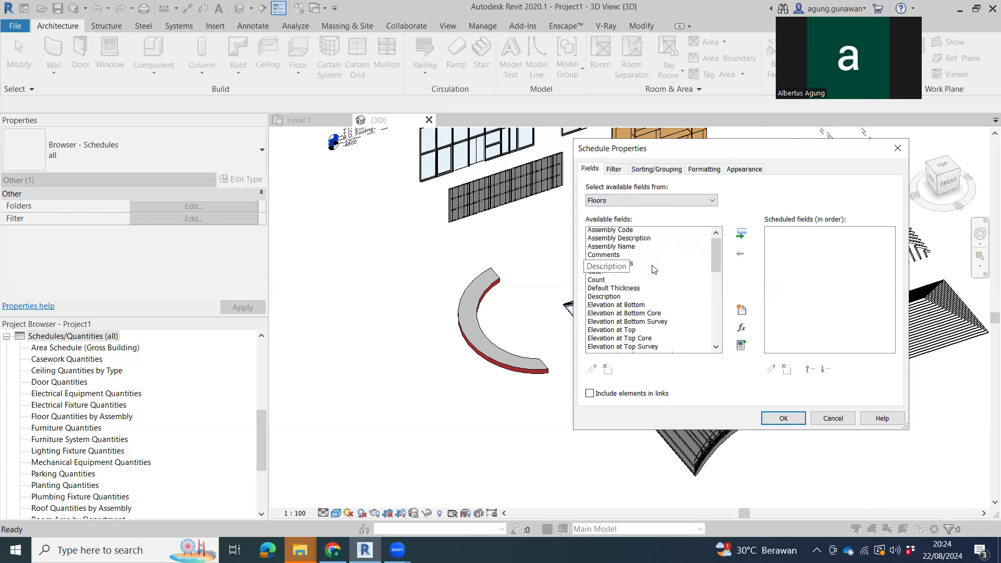
scroll(626, 267, "down", 4)
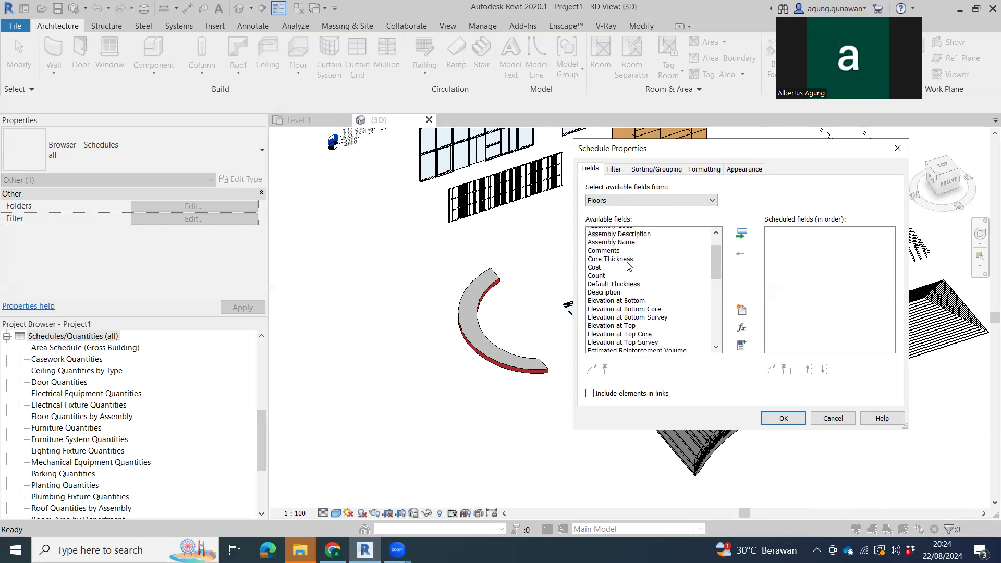
scroll(626, 268, "down", 8)
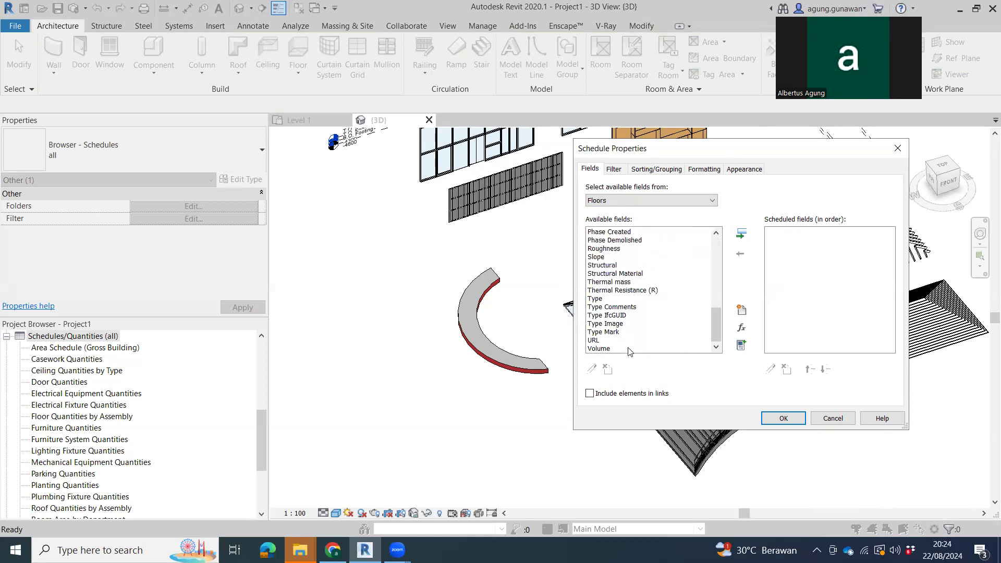
left_click(652, 348)
left_click(741, 234)
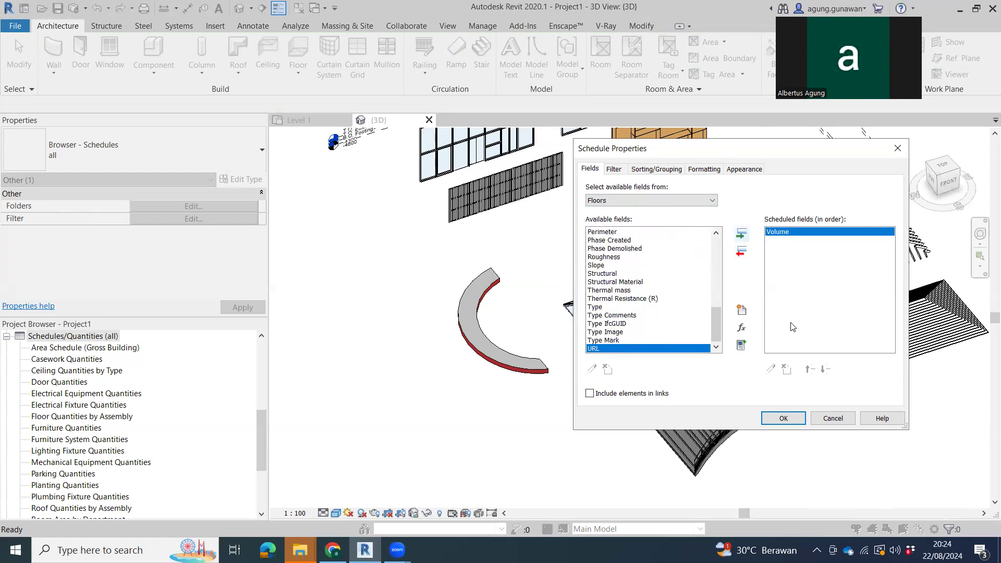
left_click(784, 418)
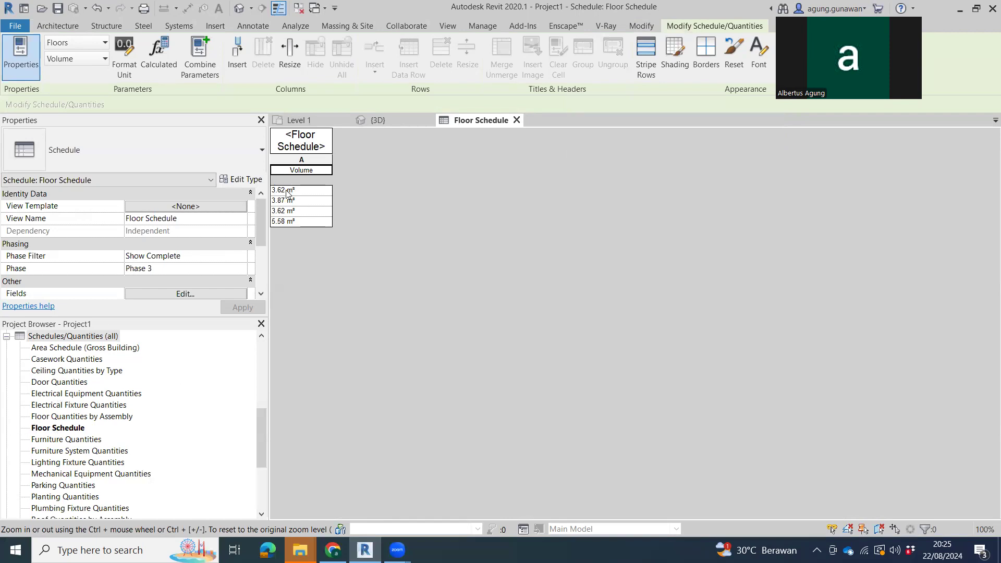
- Set the floor schedule's Volume field to Calculate totals in its formatting and apply the change
scroll(171, 253, "down", 3)
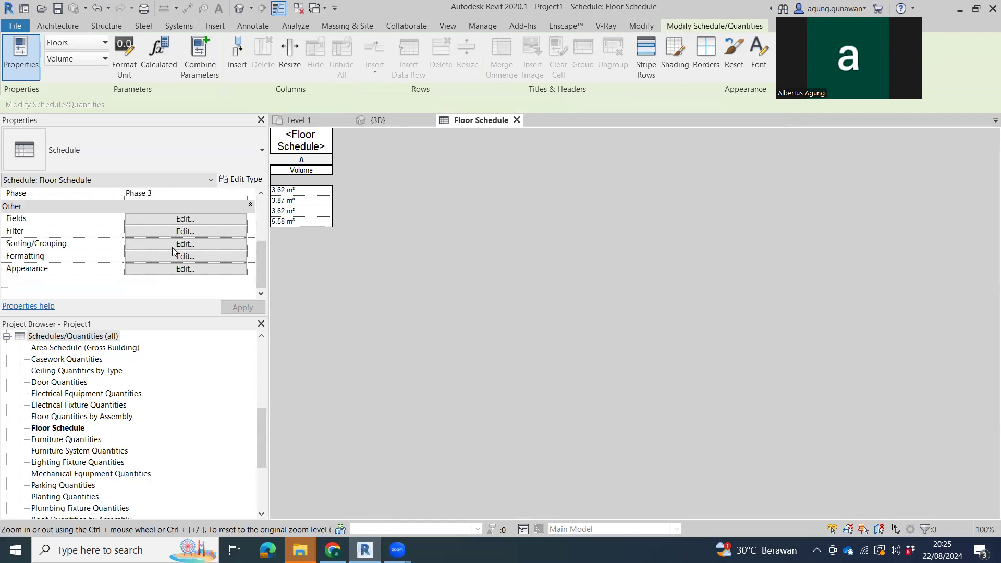
left_click(199, 221)
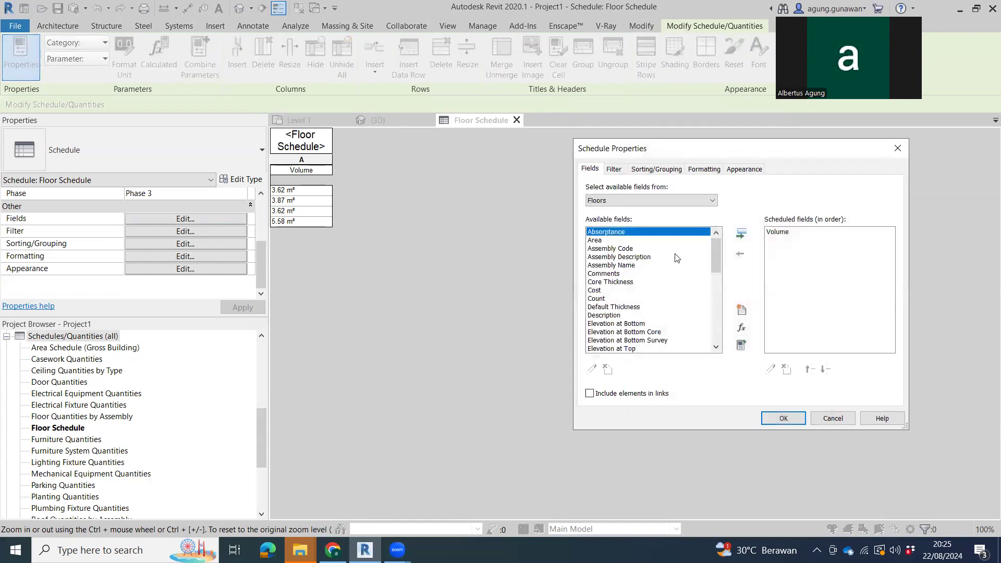
left_click(618, 171)
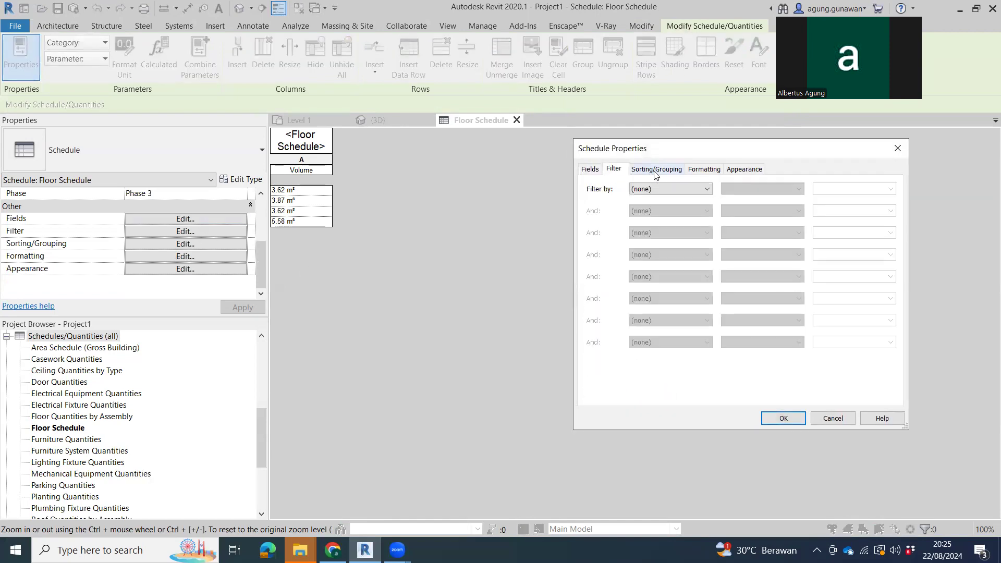
left_click(656, 169)
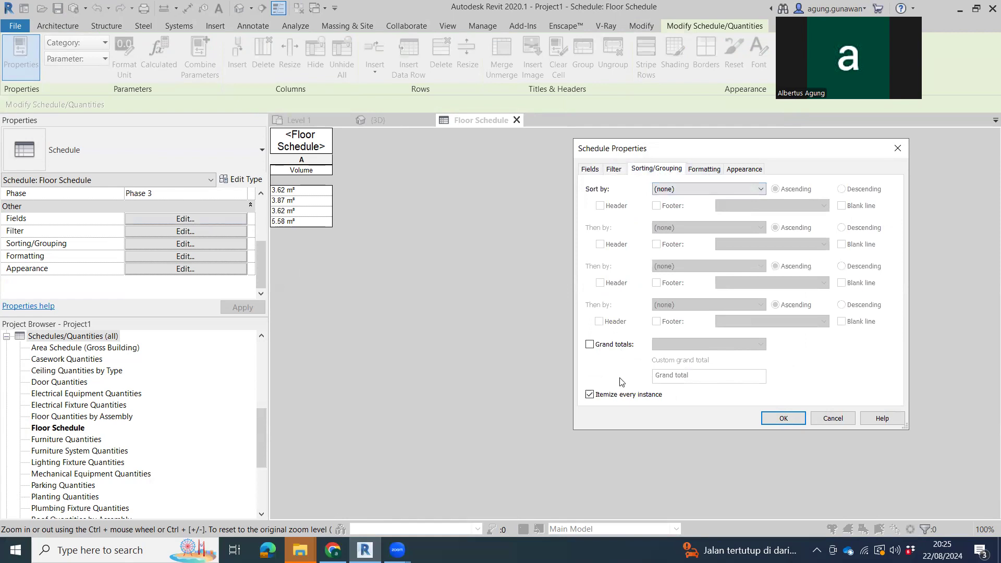
left_click(706, 170)
left_click(744, 170)
left_click(706, 169)
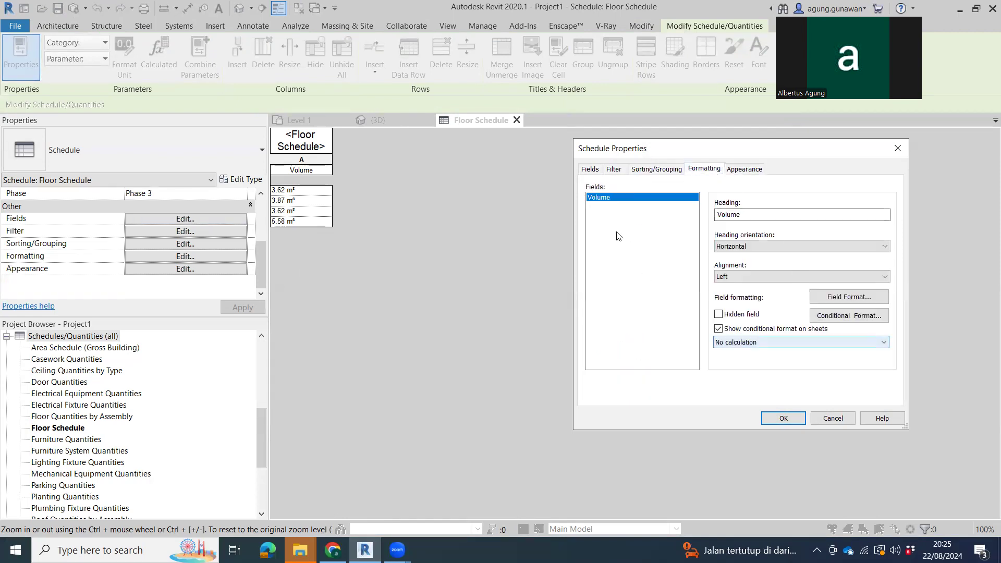
left_click(739, 342)
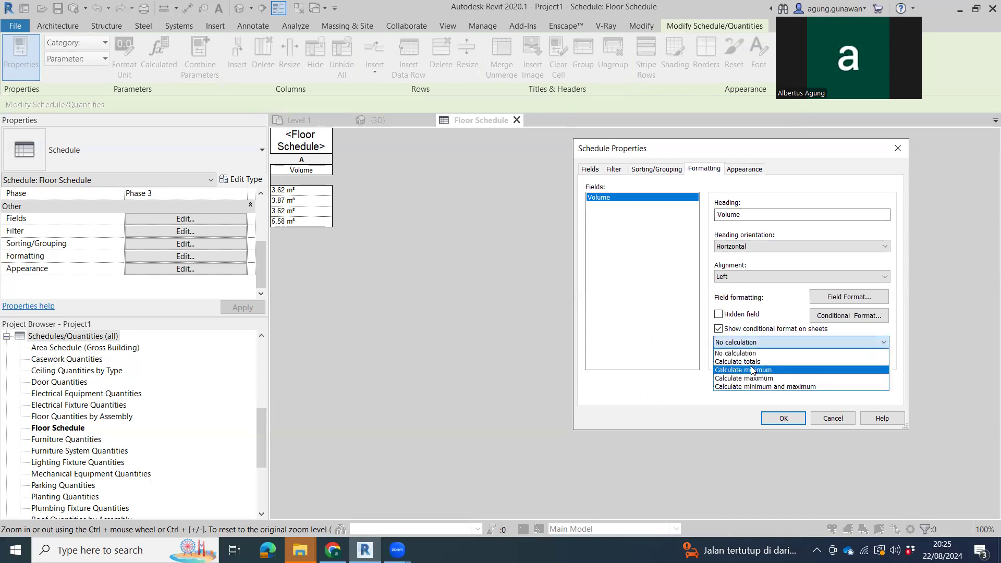
left_click(761, 362)
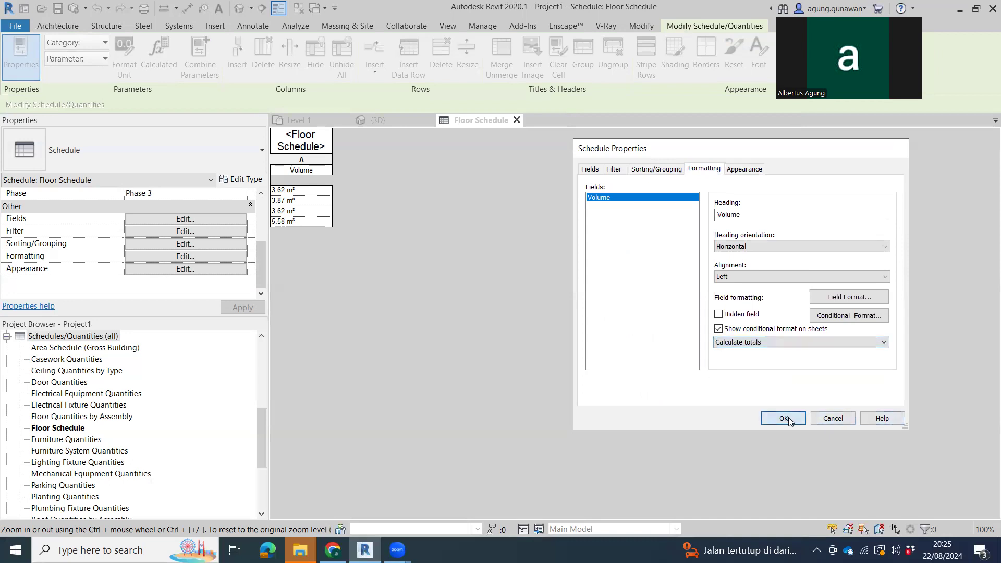
left_click(783, 419)
- Sort the floor schedule by Volume ascending and turn on Grand totals with title, count, and totals
left_click(208, 219)
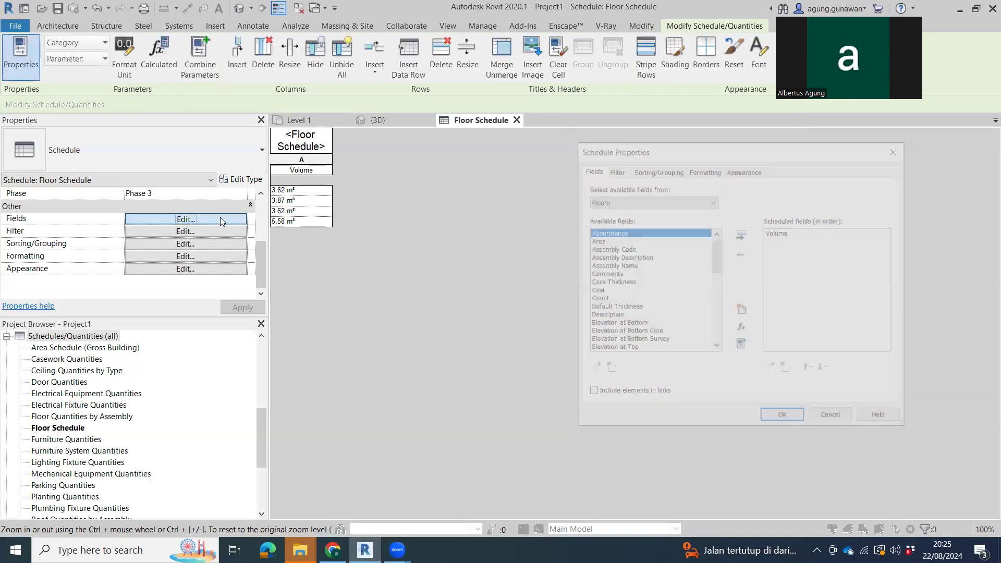
left_click(657, 169)
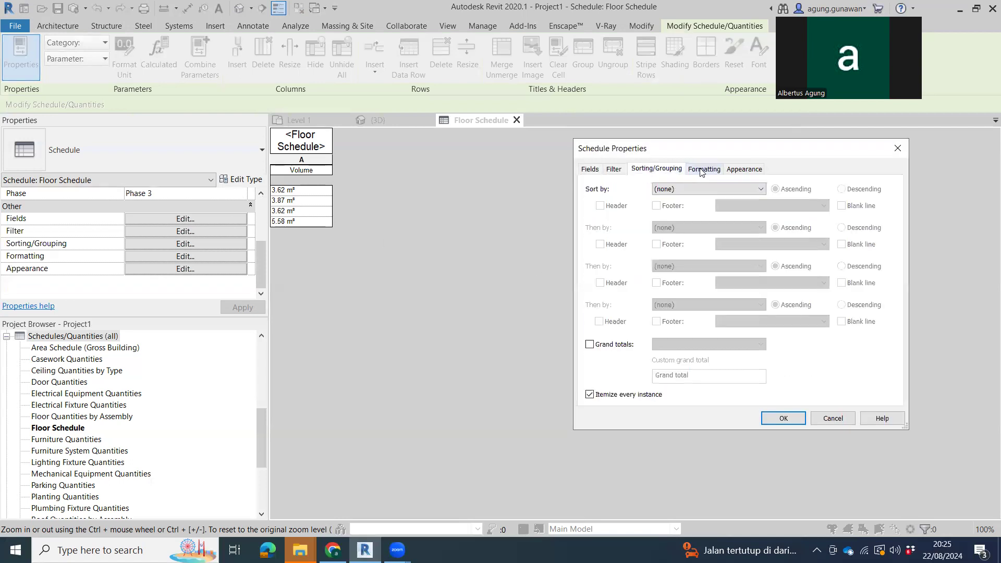
left_click(599, 346)
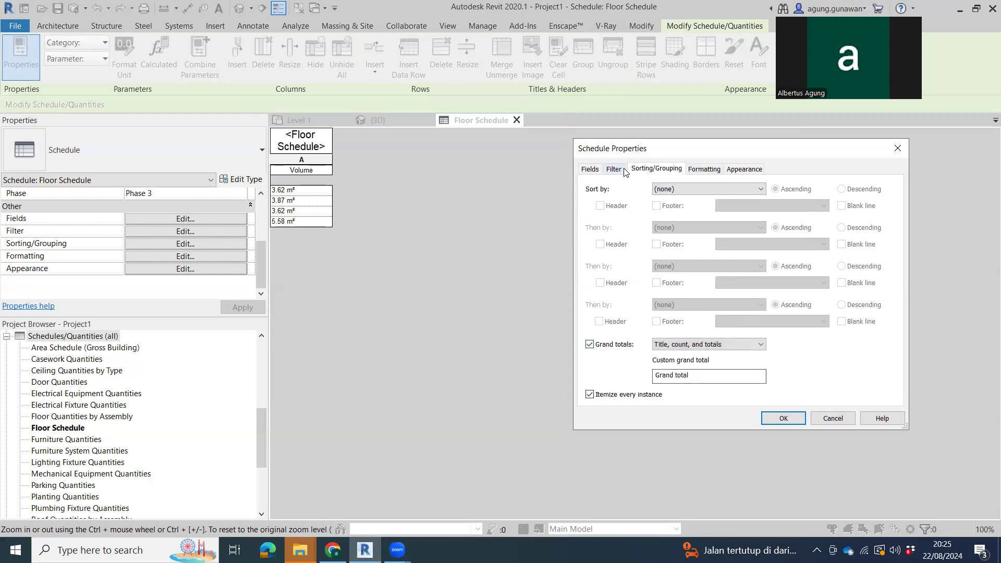
left_click(728, 190)
left_click(728, 190)
left_click(728, 190)
left_click(716, 208)
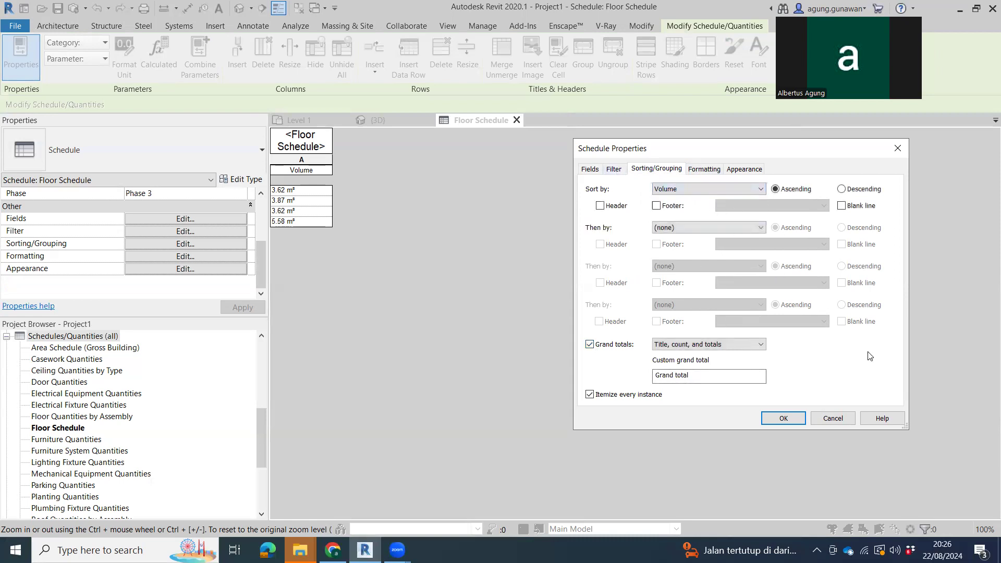
left_click(780, 418)
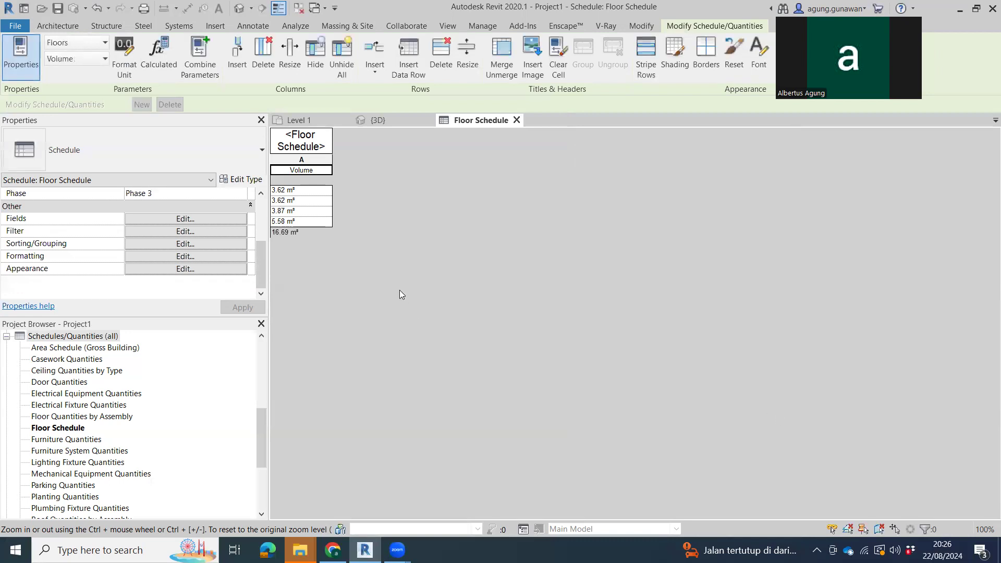
left_click(282, 235)
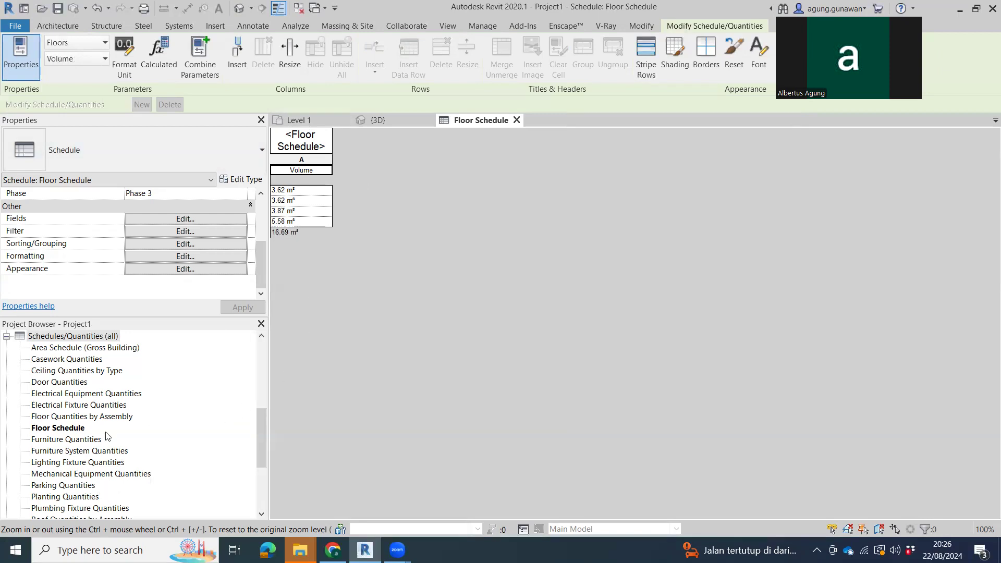
- Create a new sheet using the A1 metric titleblock
scroll(106, 436, "down", 4)
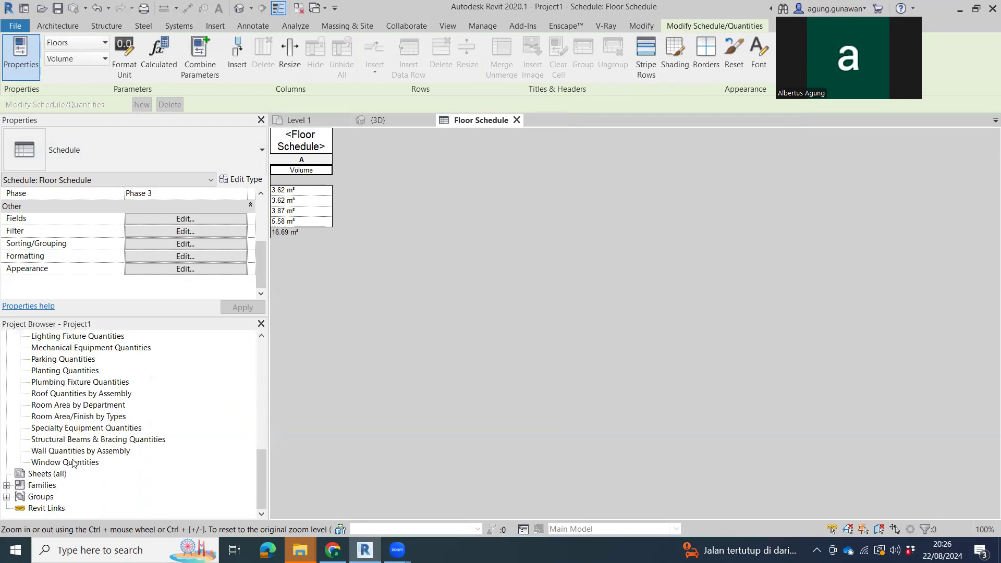
scroll(77, 463, "up", 8)
scroll(79, 463, "down", 6)
scroll(80, 462, "down", 2)
left_click(57, 474)
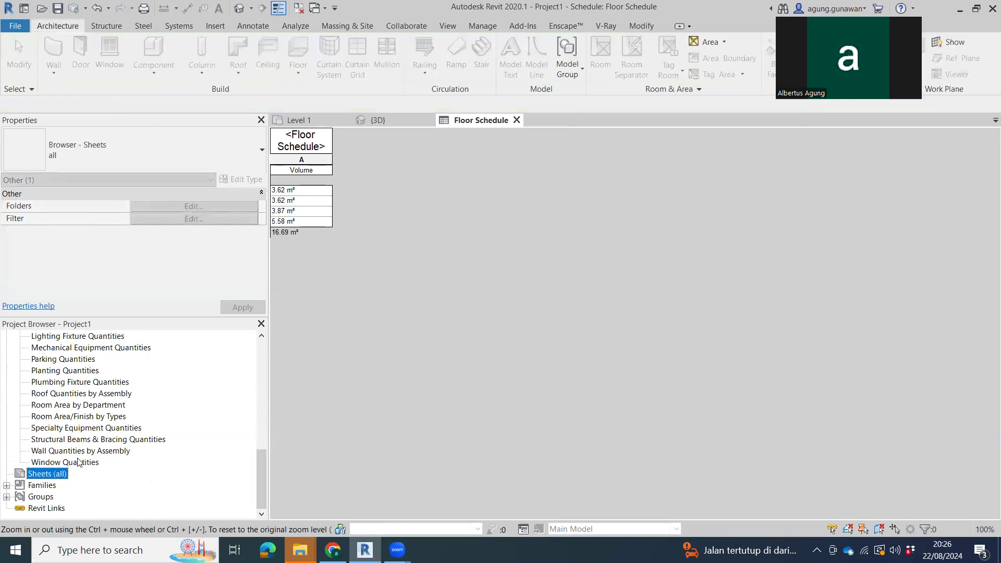
right_click(58, 477)
left_click(130, 411)
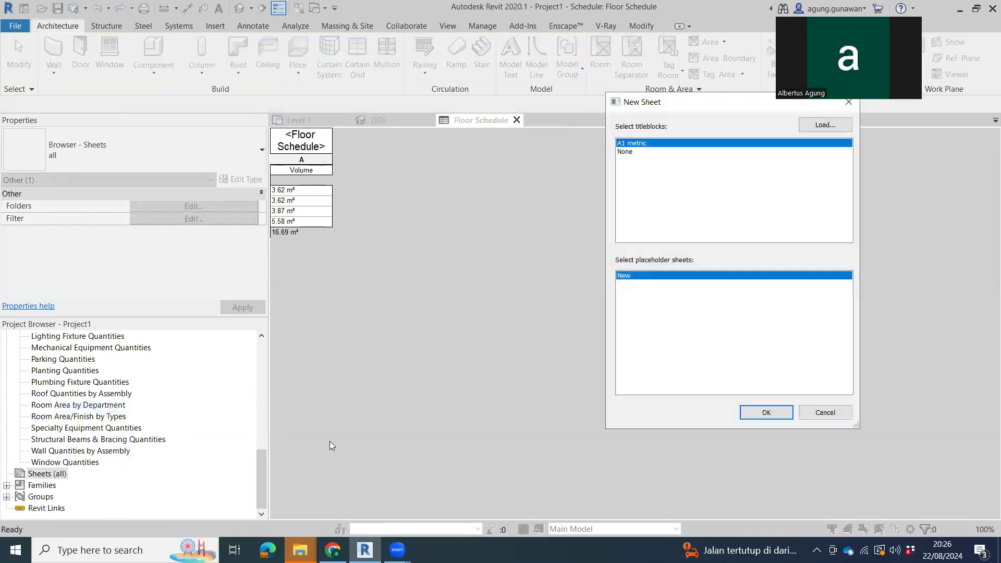
left_click(761, 415)
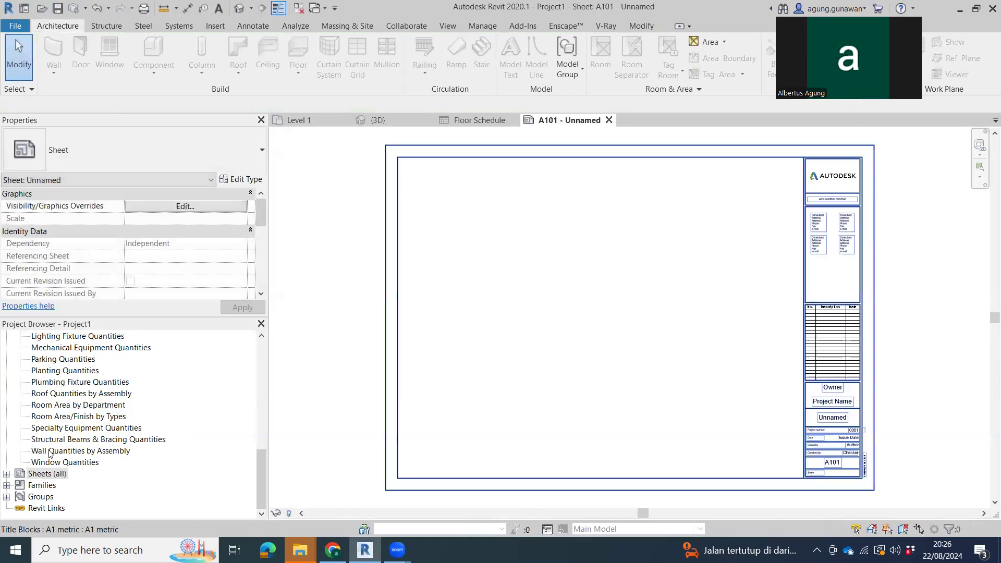
- Place the {3D} view on the new sheet, in the left part of the titleblock's drawing area
scroll(49, 453, "up", 10)
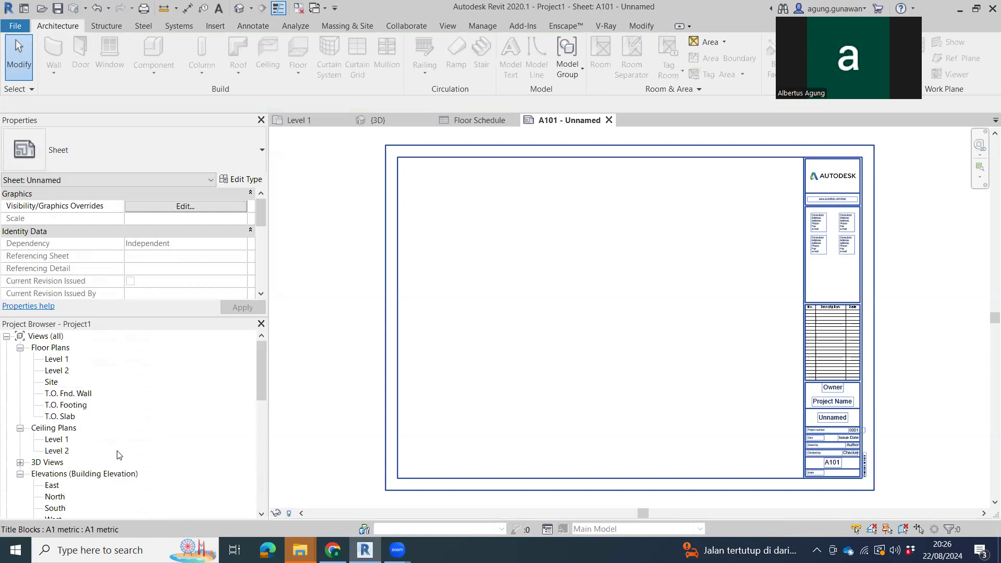
scroll(80, 420, "down", 1)
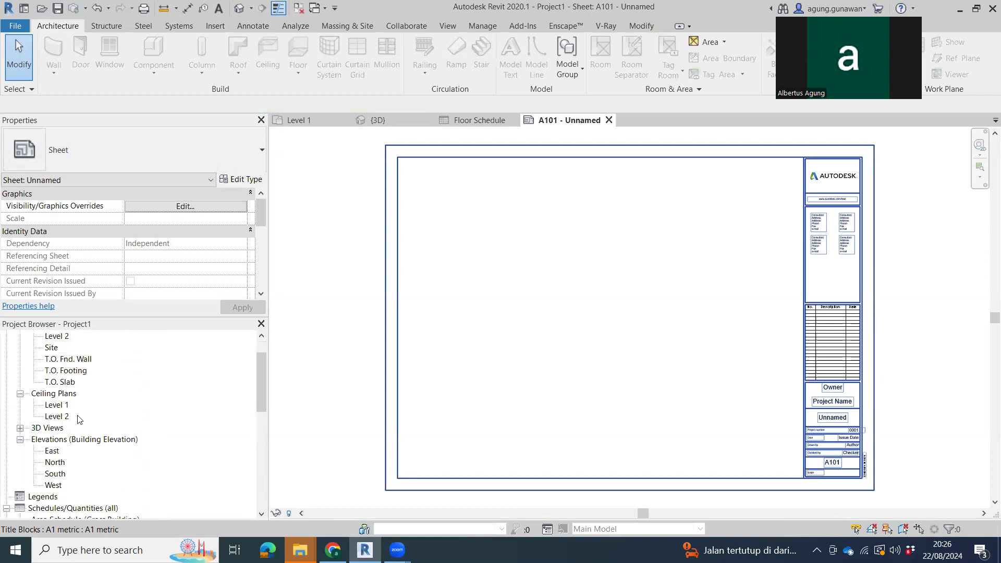
left_click(45, 430)
left_click(20, 428)
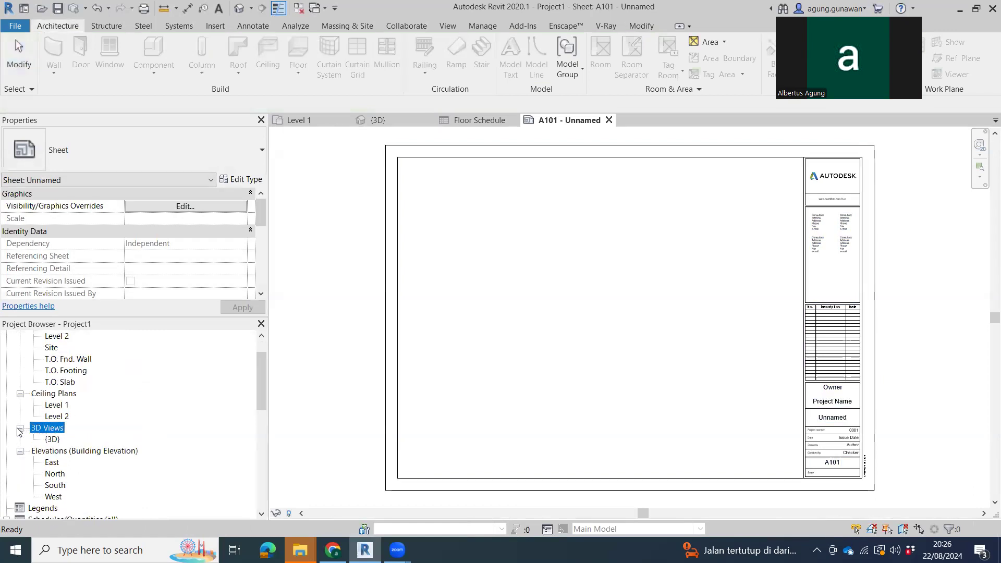
left_click(52, 439)
left_click_drag(504, 216, 479, 230)
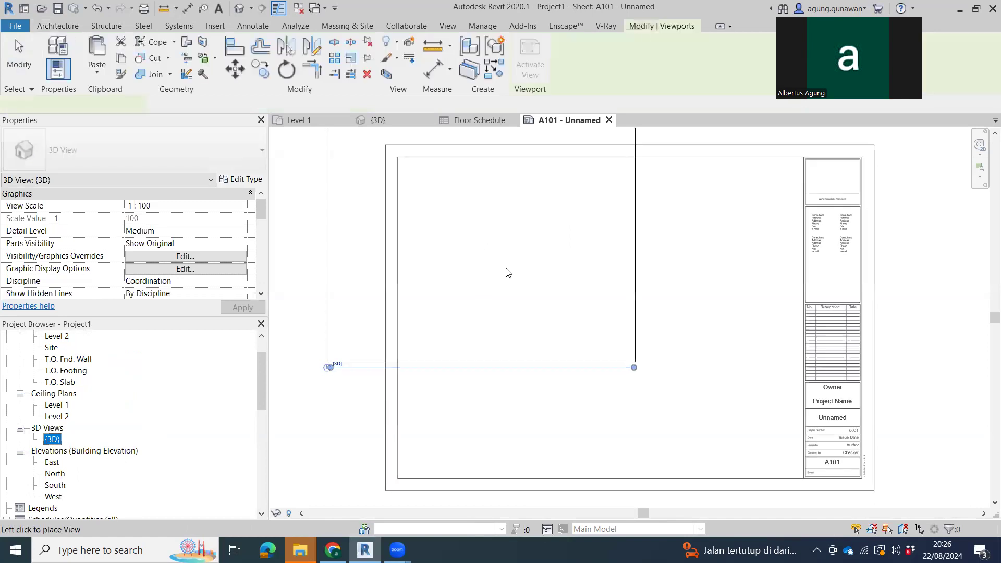
left_click(554, 310)
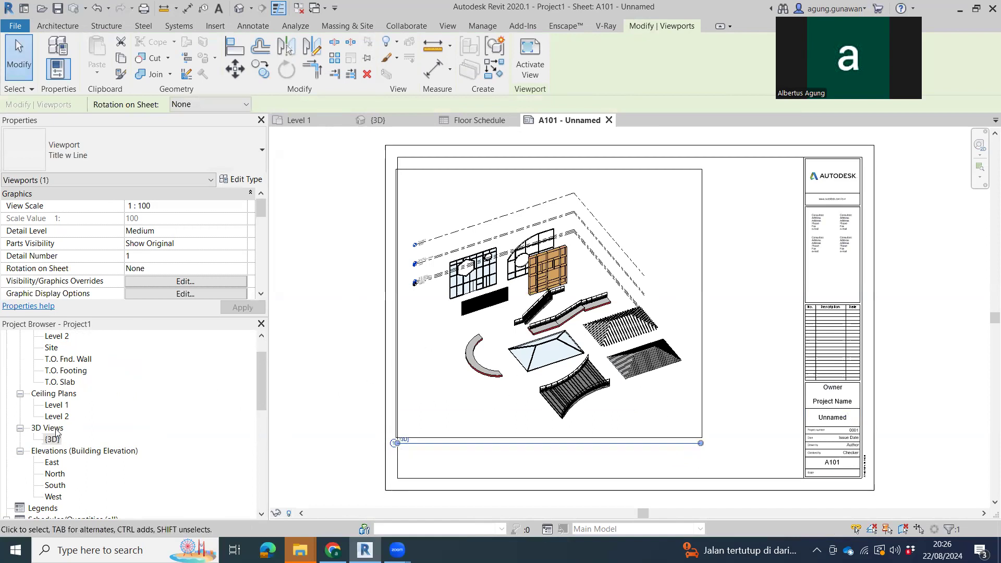
- Place the Floor Schedule on sheet A101, to the upper right of the 3D viewport
scroll(93, 480, "down", 10)
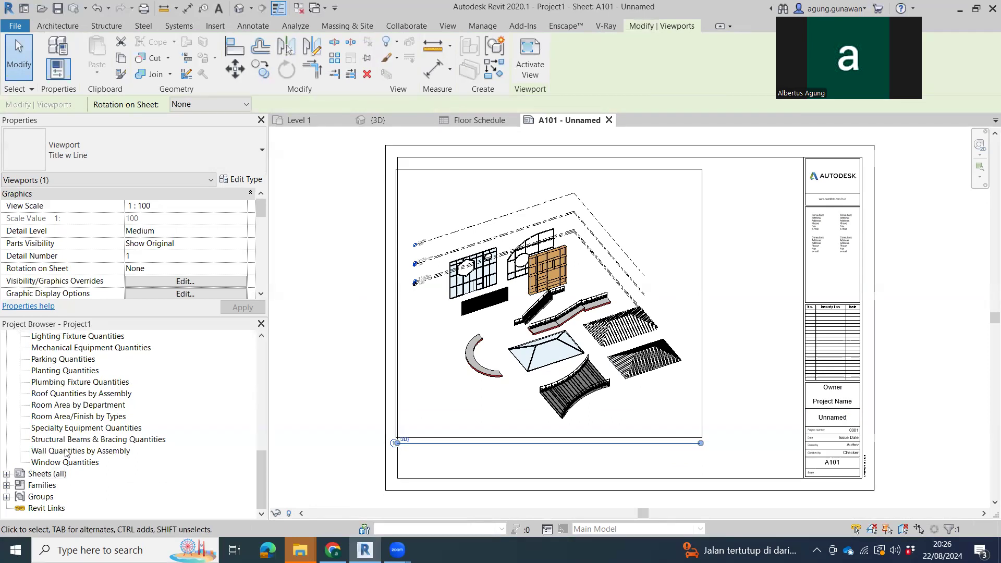
scroll(82, 443, "up", 6)
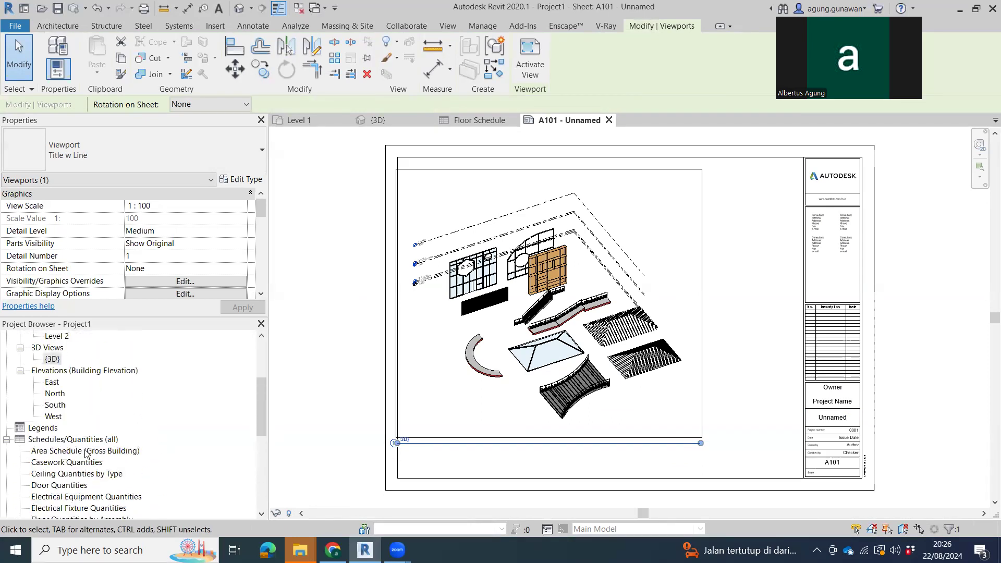
scroll(86, 454, "down", 3)
left_click(77, 442)
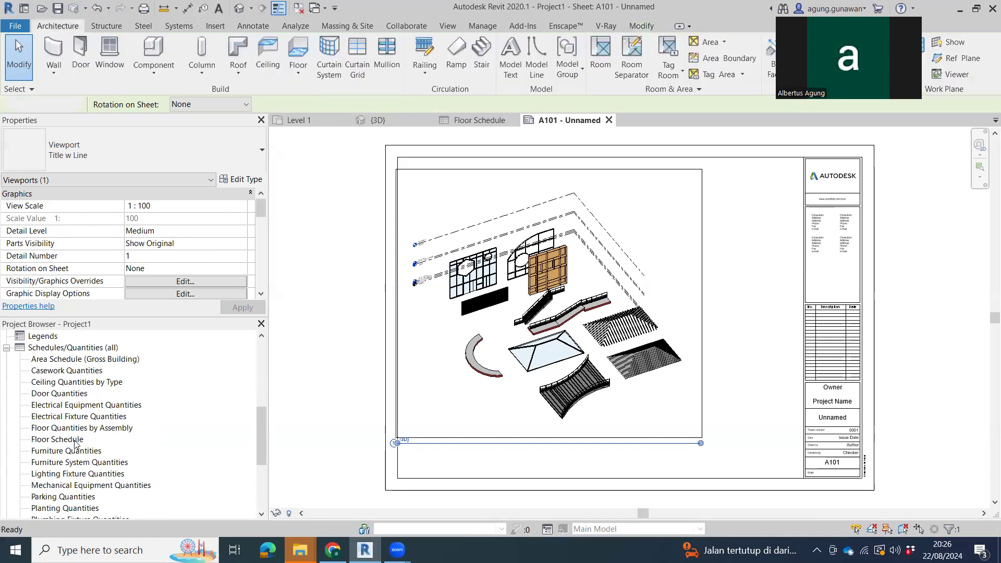
left_click_drag(756, 292, 751, 209)
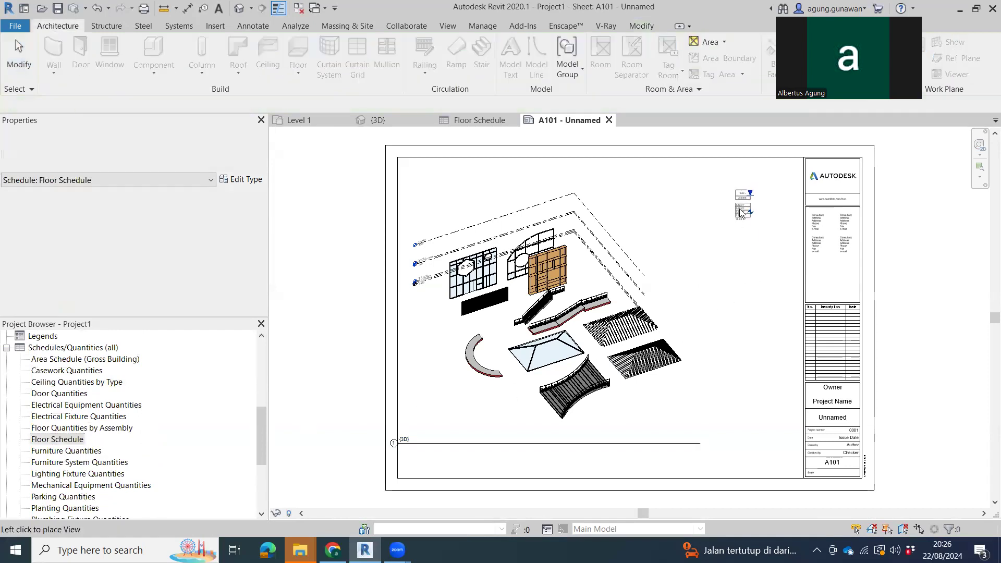
left_click(751, 210)
- Activate the 3D viewport on the sheet for editing, with the ramp floors and the schedule both in sight
scroll(745, 219, "up", 8)
scroll(753, 232, "down", 6)
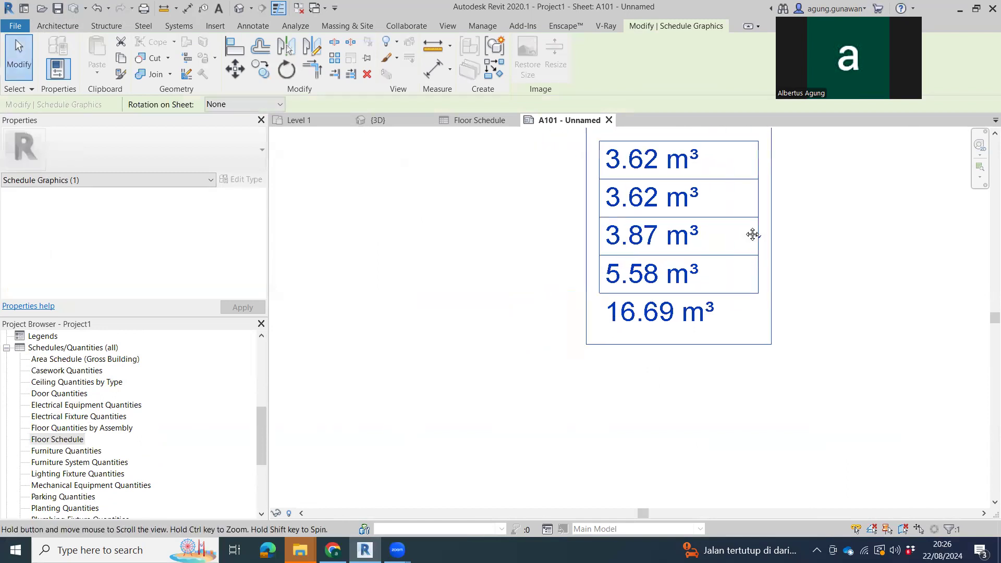
middle_click_drag(696, 364, 850, 295)
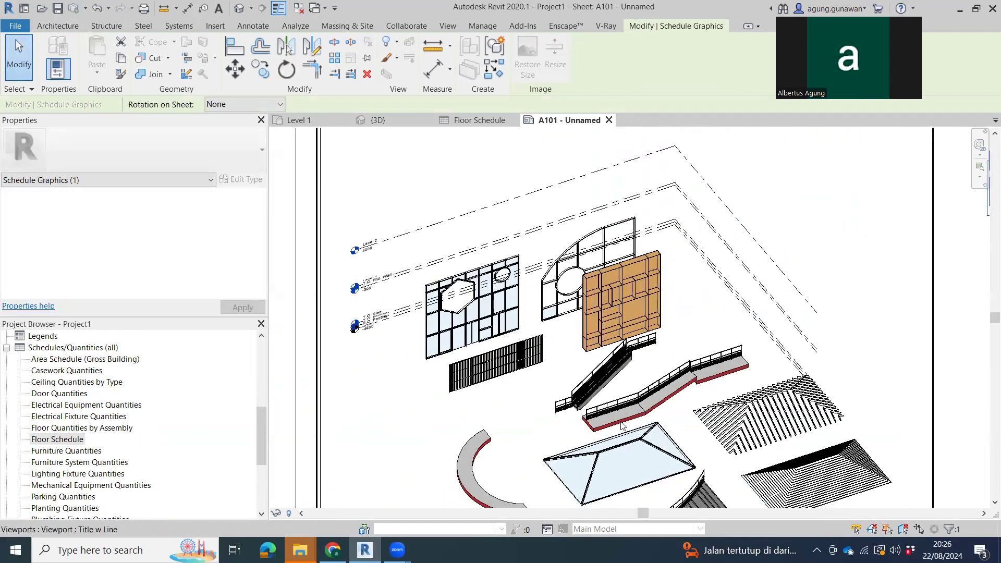
double_click(715, 384)
scroll(720, 380, "down", 1)
middle_click_drag(845, 384, 704, 402)
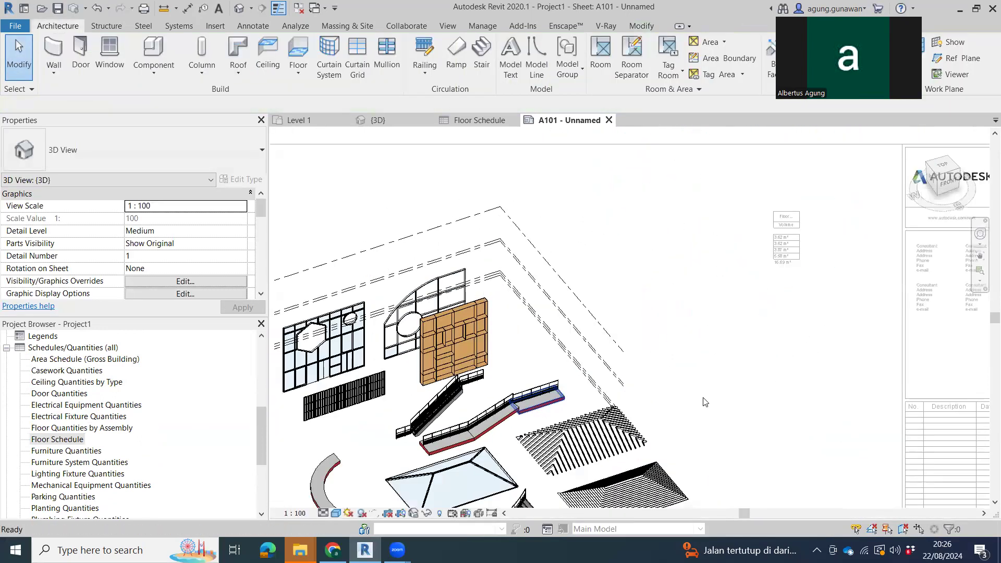
scroll(705, 403, "down", 1)
middle_click_drag(777, 334, 726, 357)
scroll(480, 440, "up", 2)
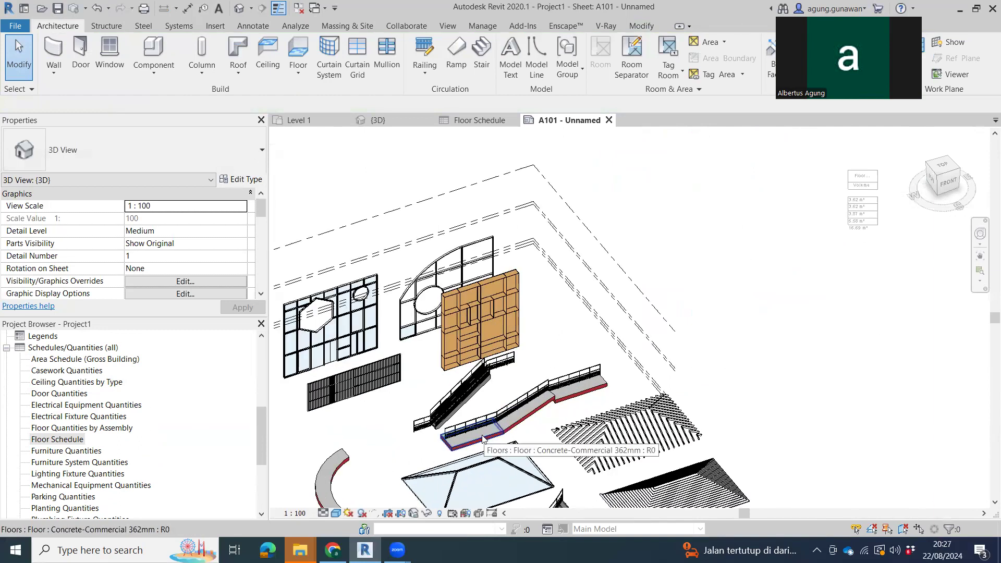
- Copy the lowest flat segment of the railed sloped floor to the open area above the curved floor
left_click(481, 442)
key("c")
key("o")
left_click(478, 443)
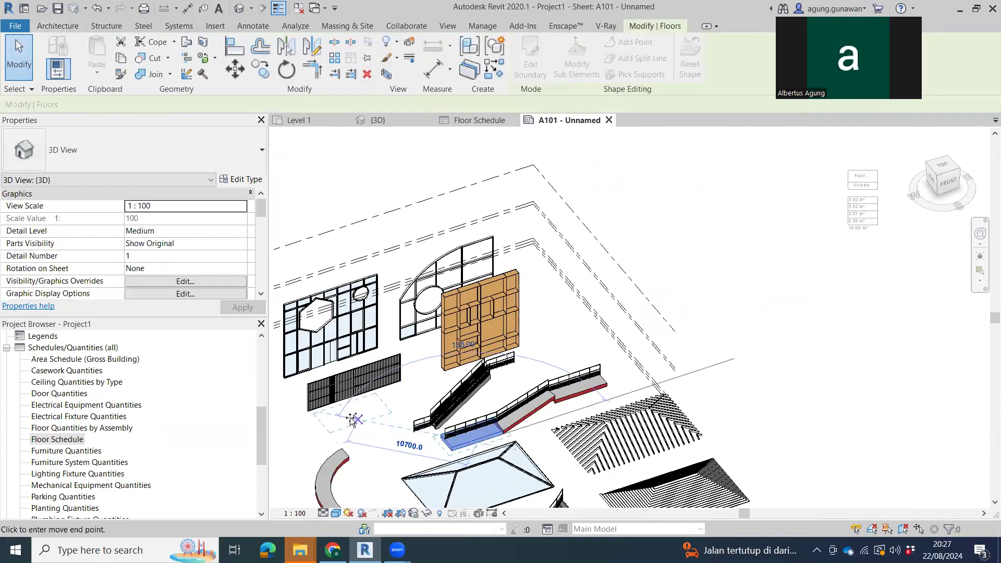
left_click(369, 431)
key("Escape")
key("Escape")
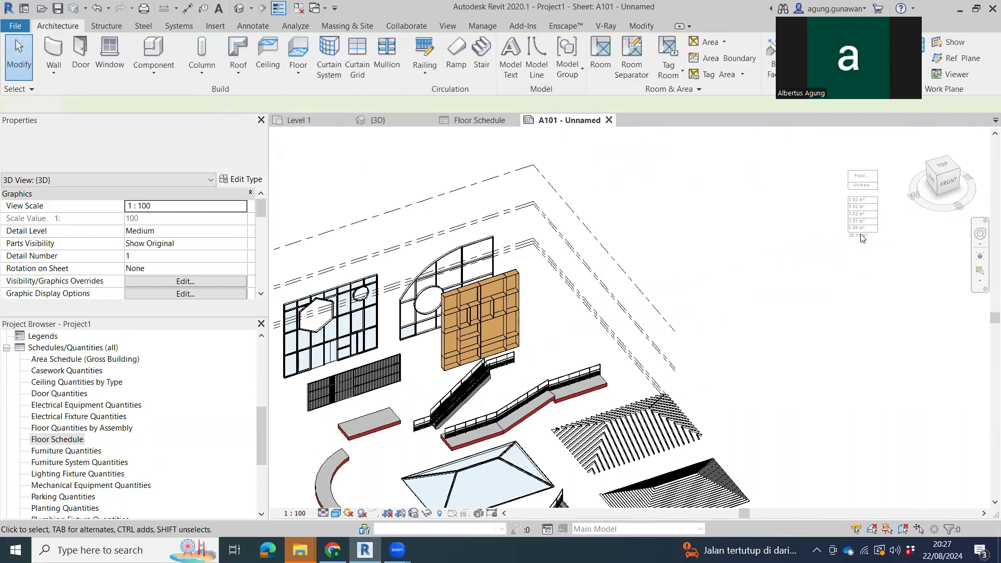
- Check the floor schedule on the sheet for the copied floor, and deactivate the 3D view
scroll(864, 233, "up", 3)
scroll(892, 325, "down", 5)
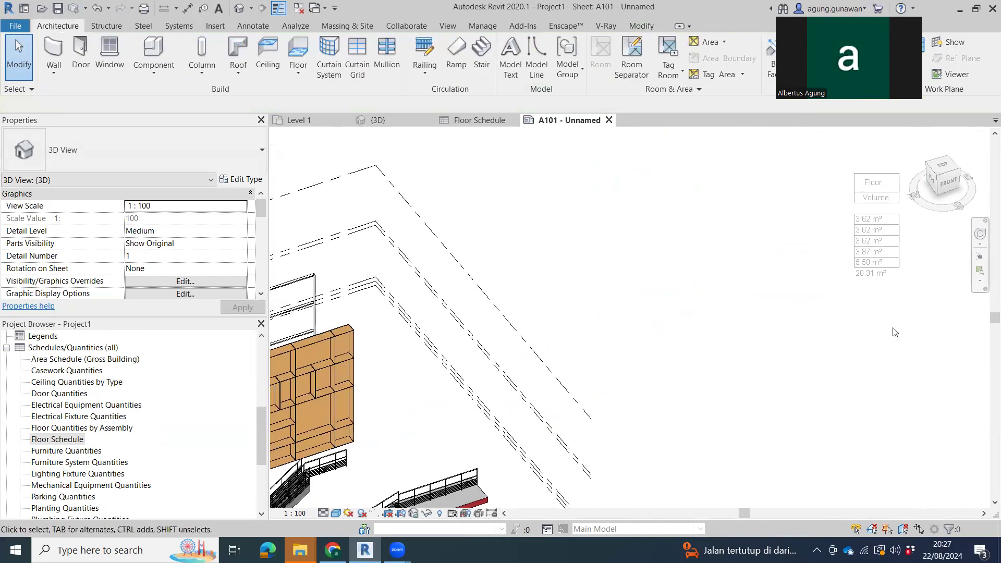
right_click(839, 342)
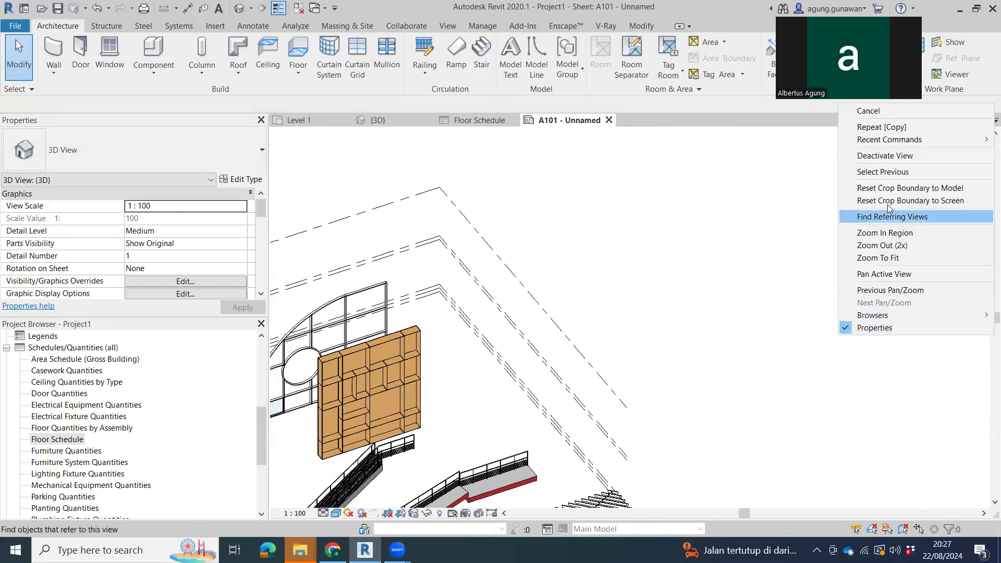
left_click(890, 155)
scroll(881, 277, "down", 3)
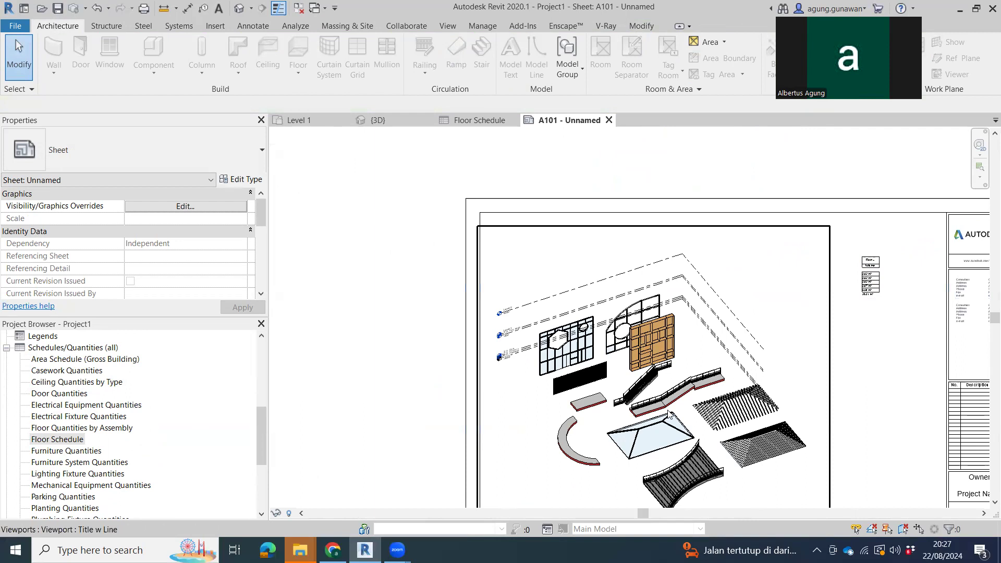
- Widen the Volume column of the schedule on the sheet so the Floor Schedule title fits on one line
left_click(878, 284)
scroll(879, 292, "up", 1)
scroll(882, 274, "up", 1)
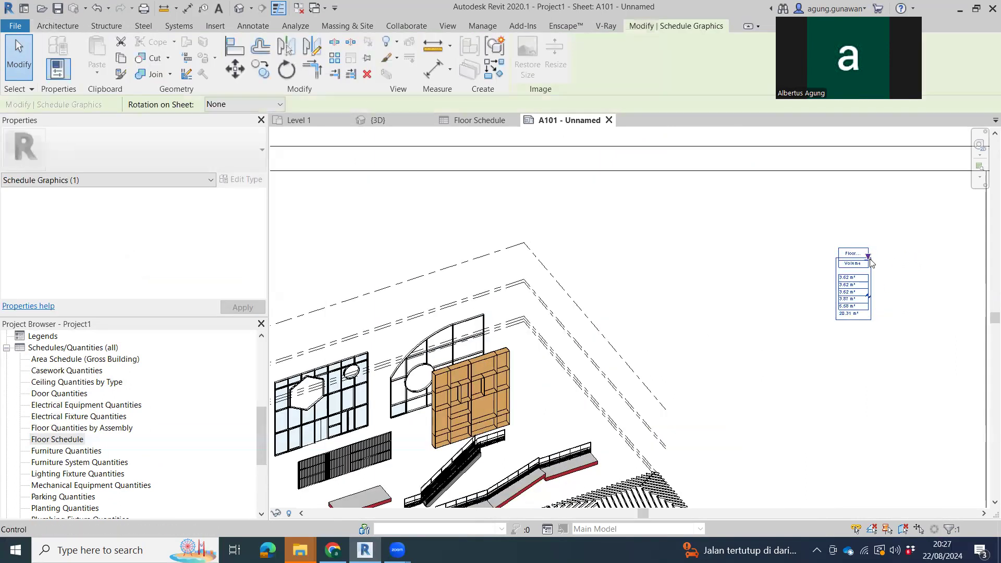
left_click(904, 370)
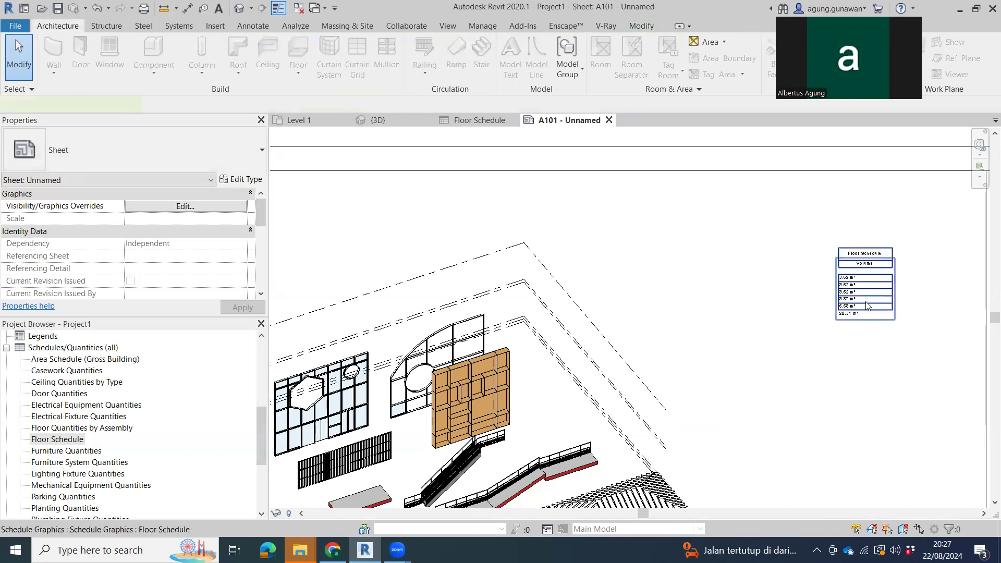
left_click(869, 306)
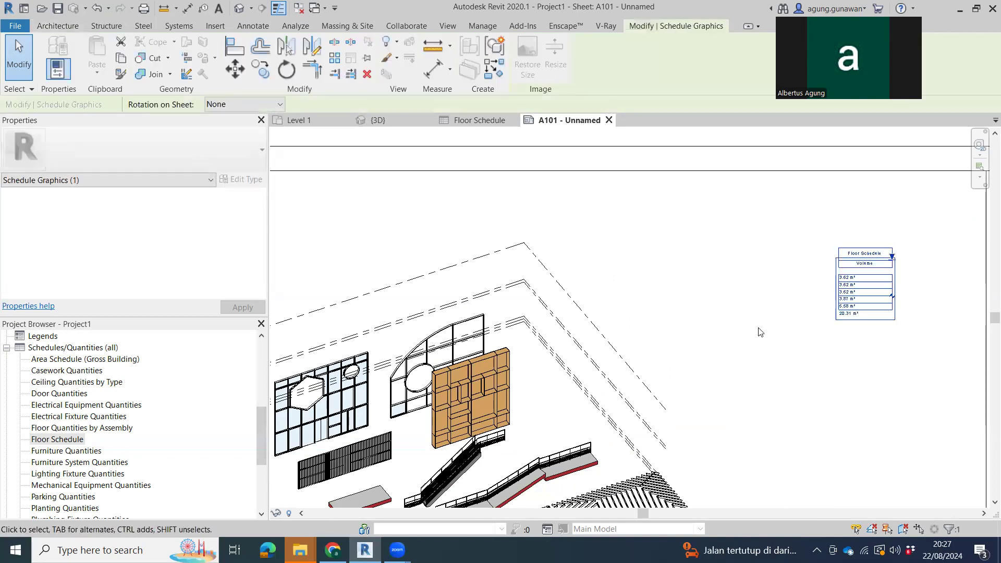
- Reactivate the 3D viewport, select the copied floor slab and open its type properties
scroll(406, 485, "down", 1)
middle_click_drag(398, 504, 466, 435)
double_click(446, 428)
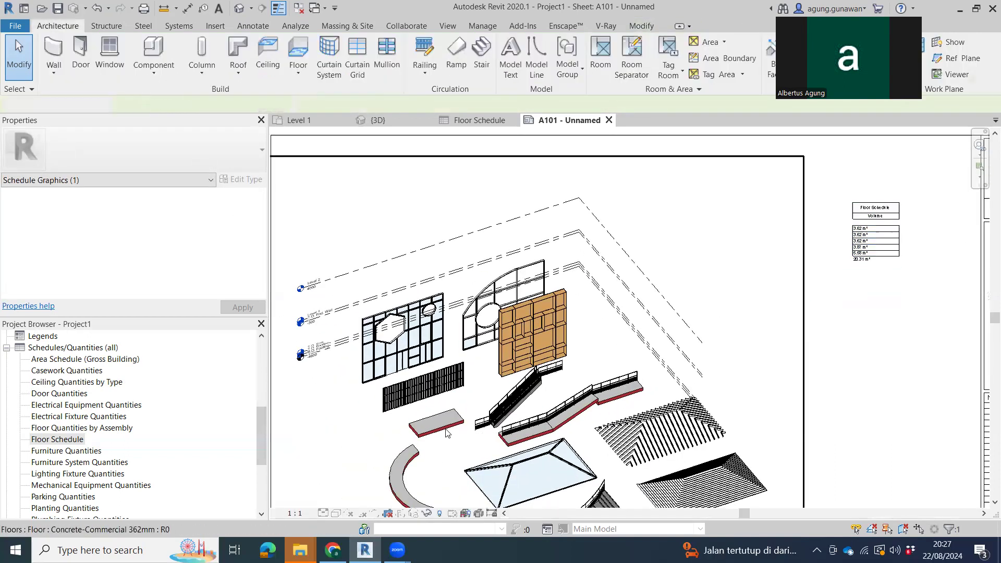
left_click(451, 427)
left_click(244, 180)
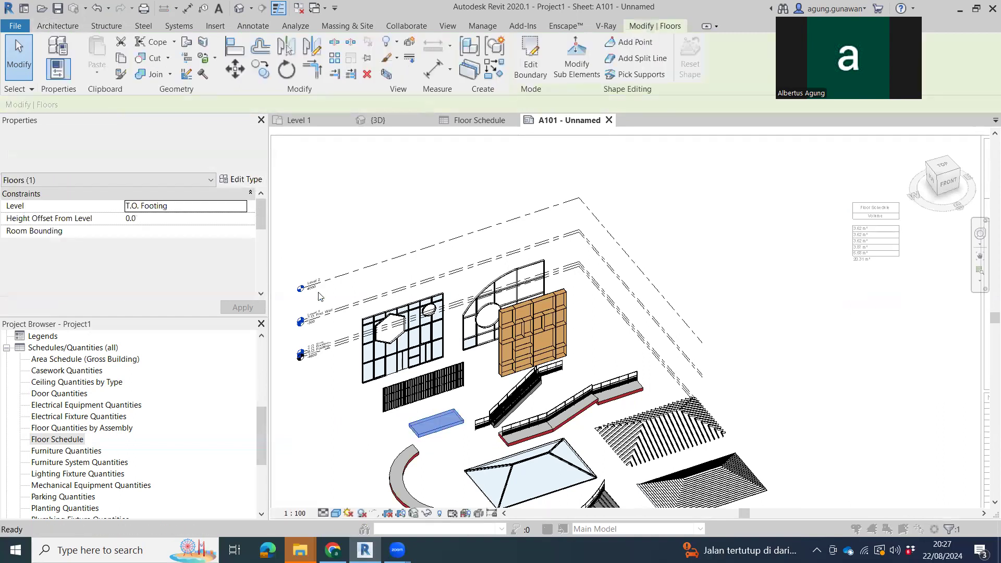
- Look through the identity data in the selected floor's type properties and close the dialog
scroll(161, 192, "down", 2)
scroll(164, 208, "down", 1)
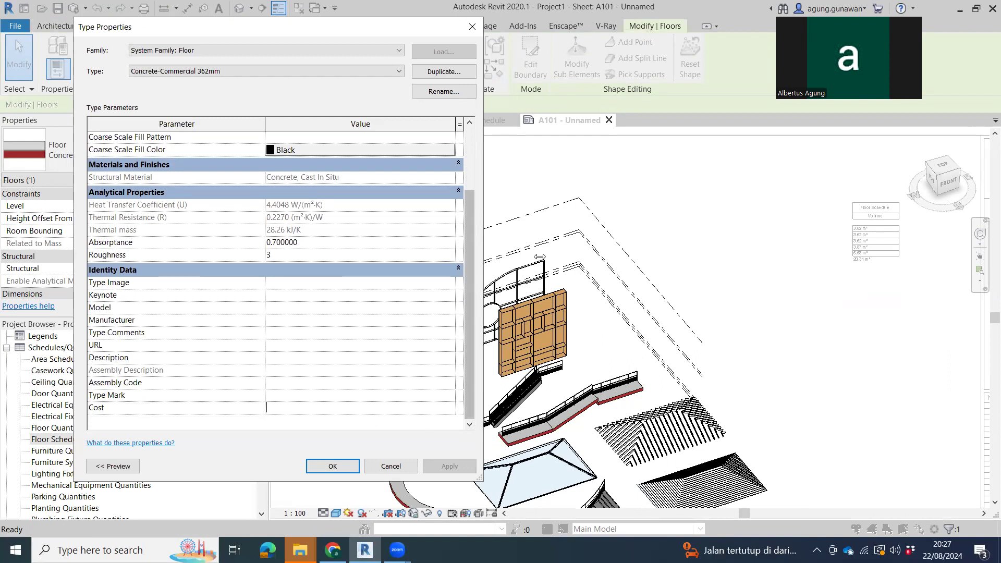
left_click(477, 25)
scroll(749, 338, "down", 1)
middle_click_drag(749, 337, 617, 308)
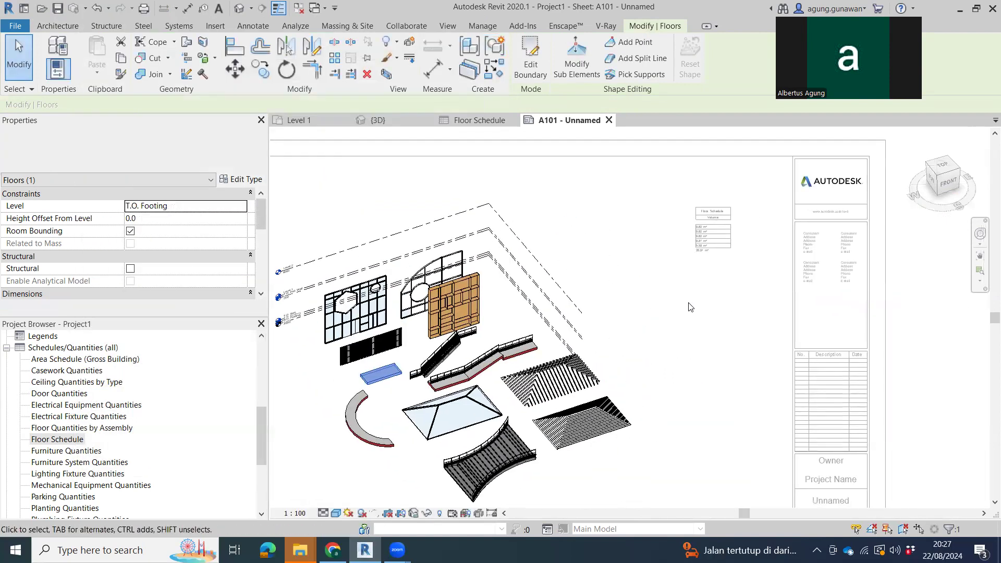
- Deactivate the 3D viewport and open the Floor Schedule placed on sheet A101
left_click(715, 286)
scroll(693, 239, "up", 2)
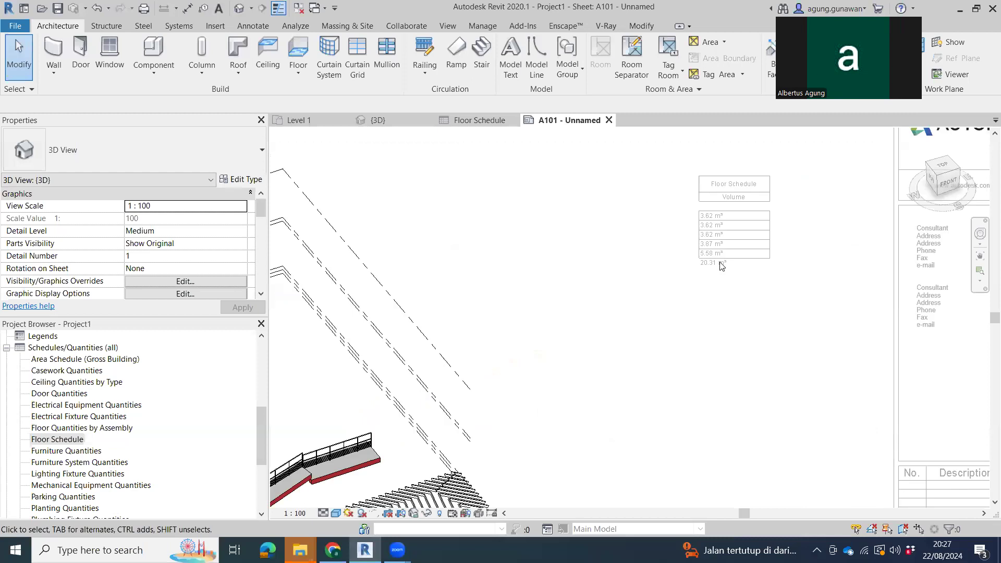
double_click(721, 263)
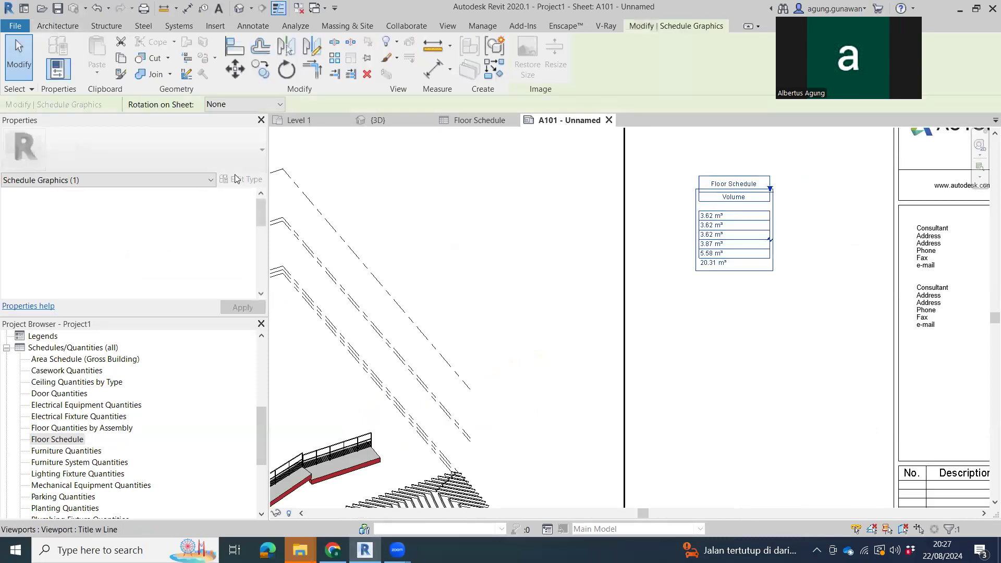
double_click(729, 223)
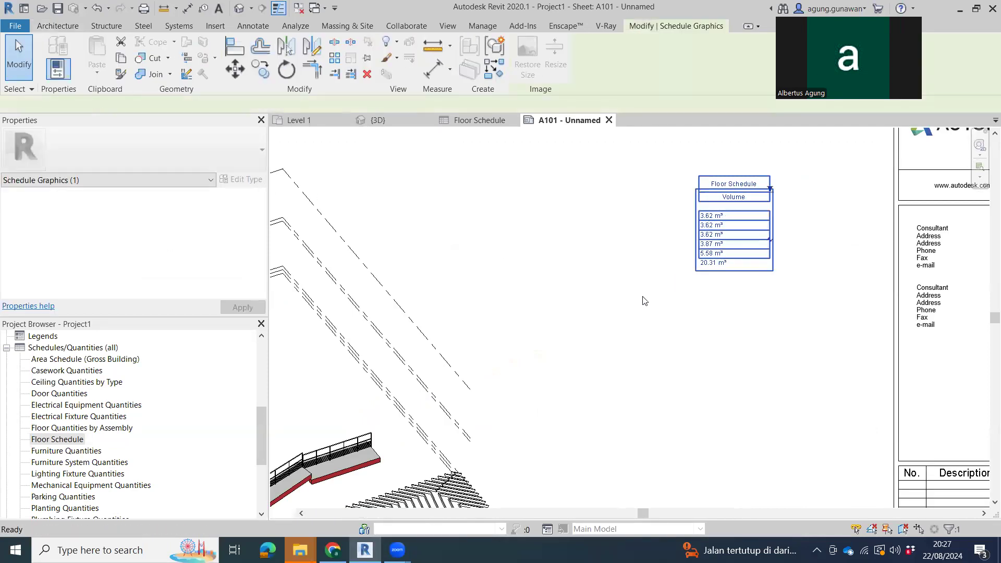
- Open the Floor Schedule's properties and bring up its field settings
scroll(209, 241, "down", 3)
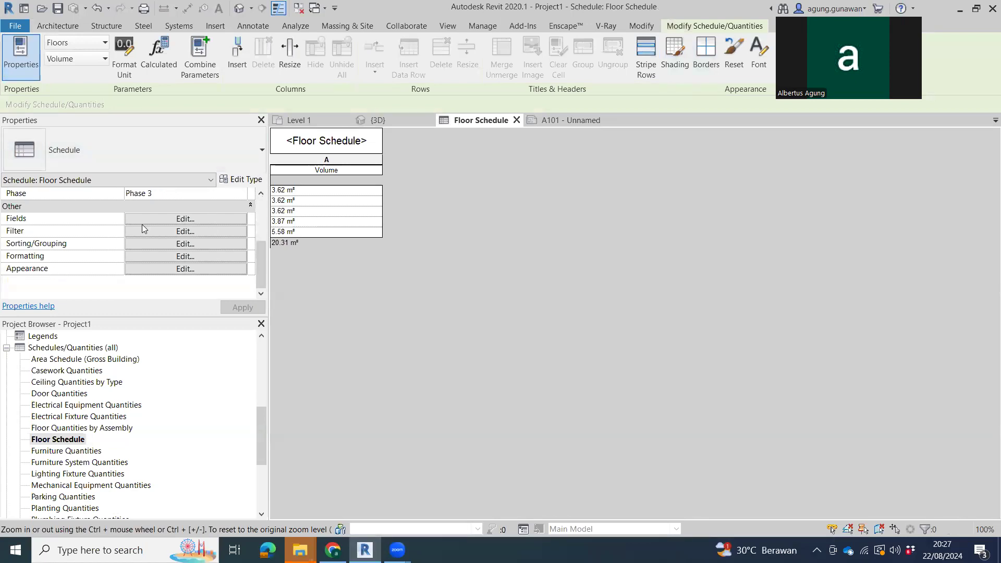
left_click(186, 232)
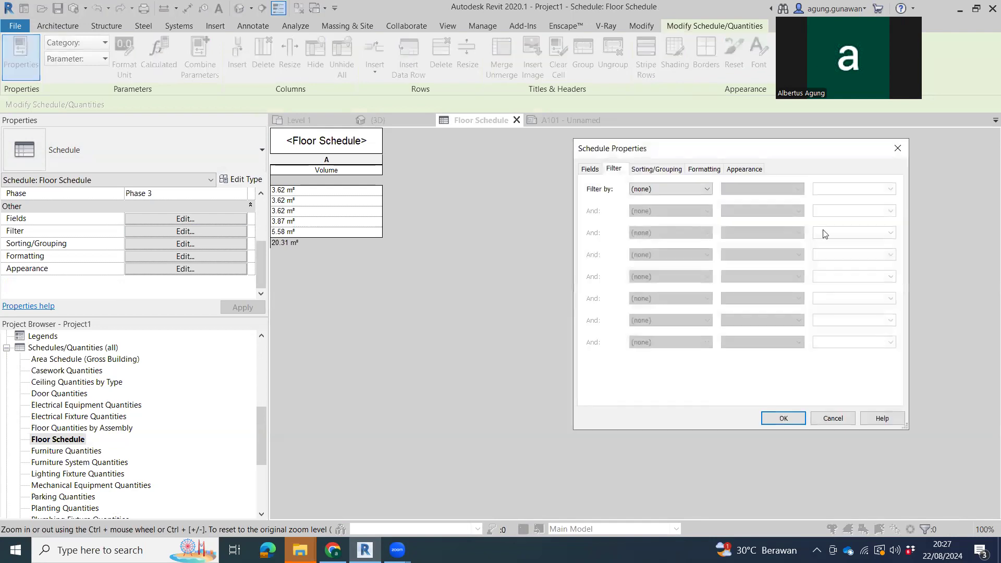
left_click(657, 170)
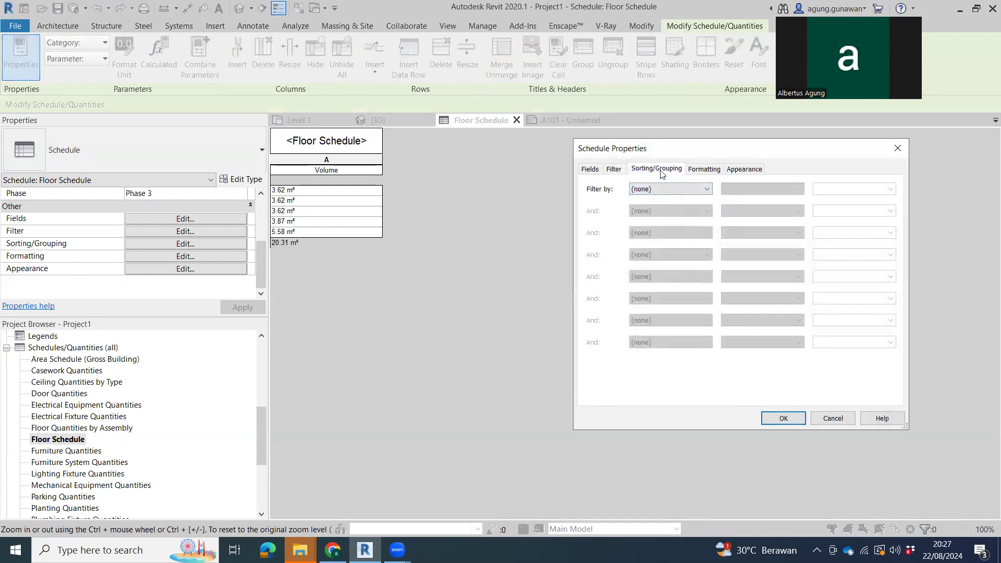
left_click(707, 172)
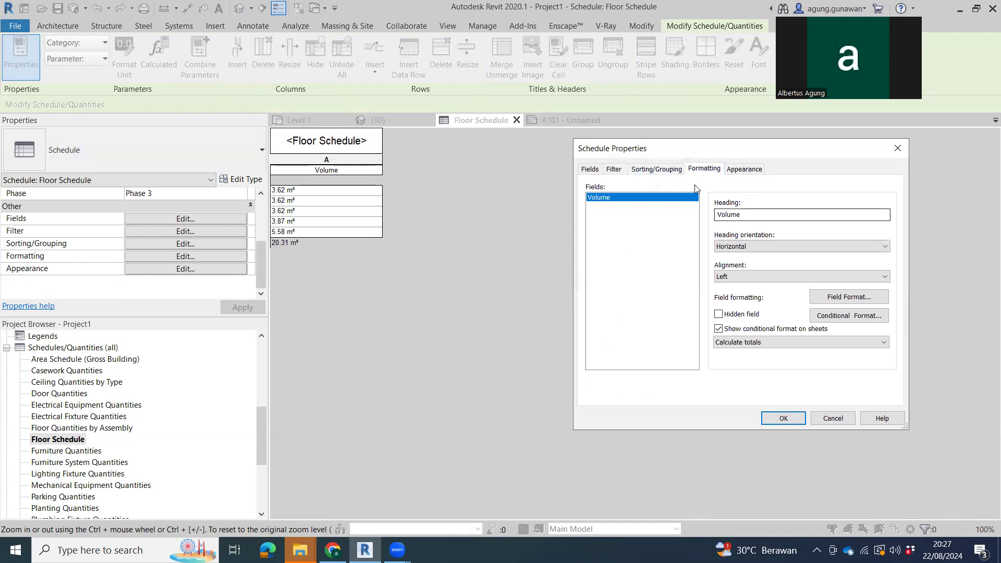
left_click(591, 169)
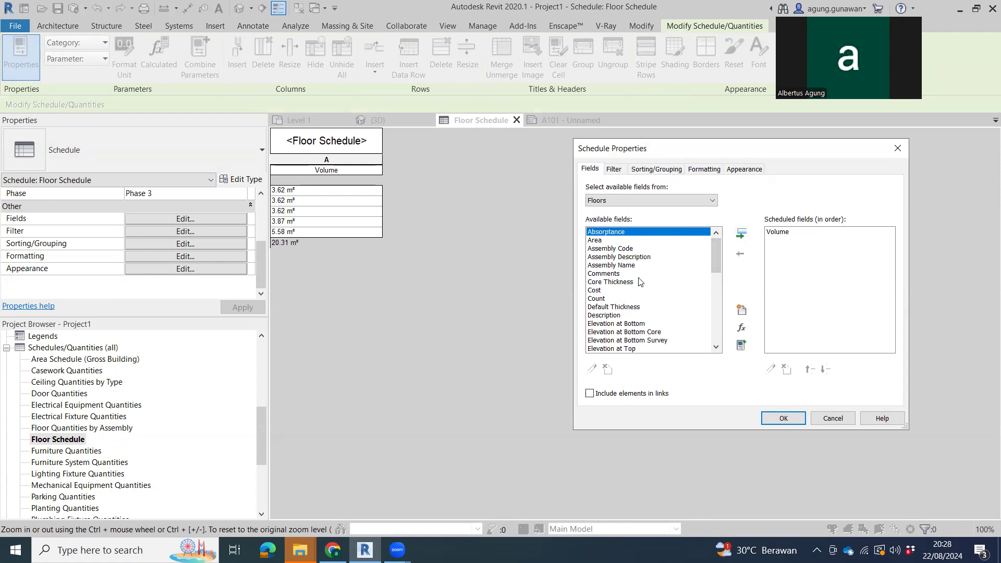
- Add the Count field to the scheduled fields
scroll(644, 298, "down", 4)
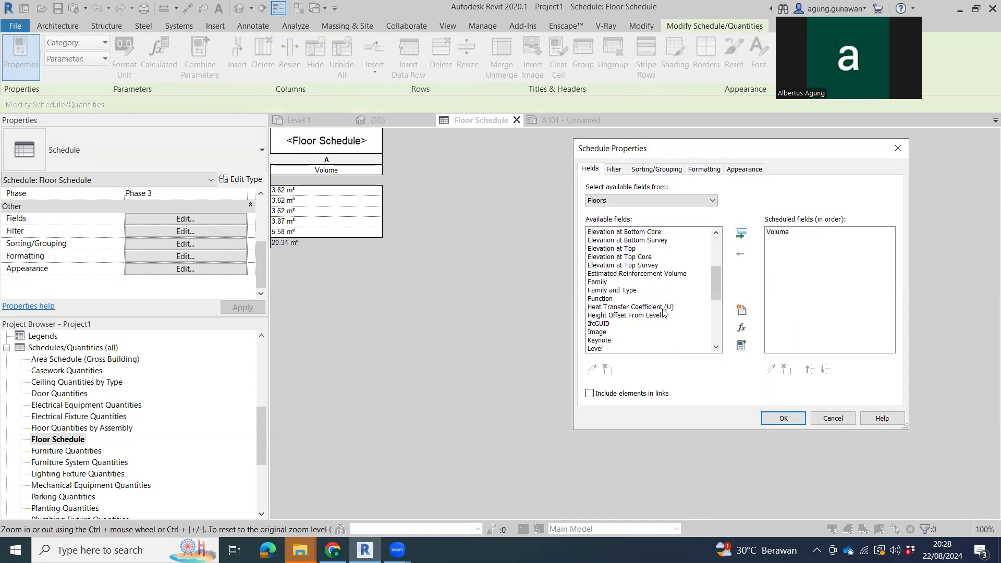
scroll(661, 304, "up", 4)
left_click(600, 298)
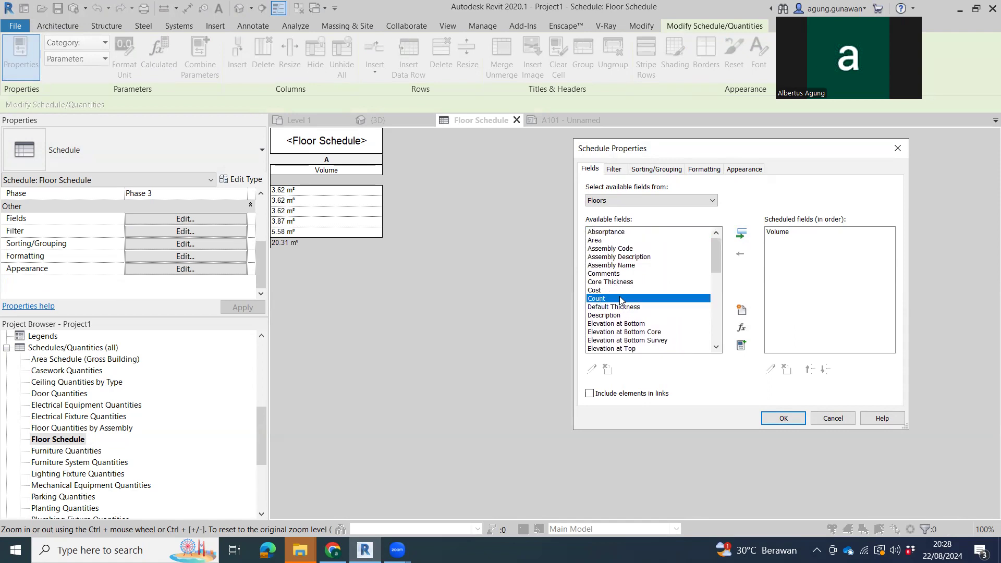
left_click(741, 234)
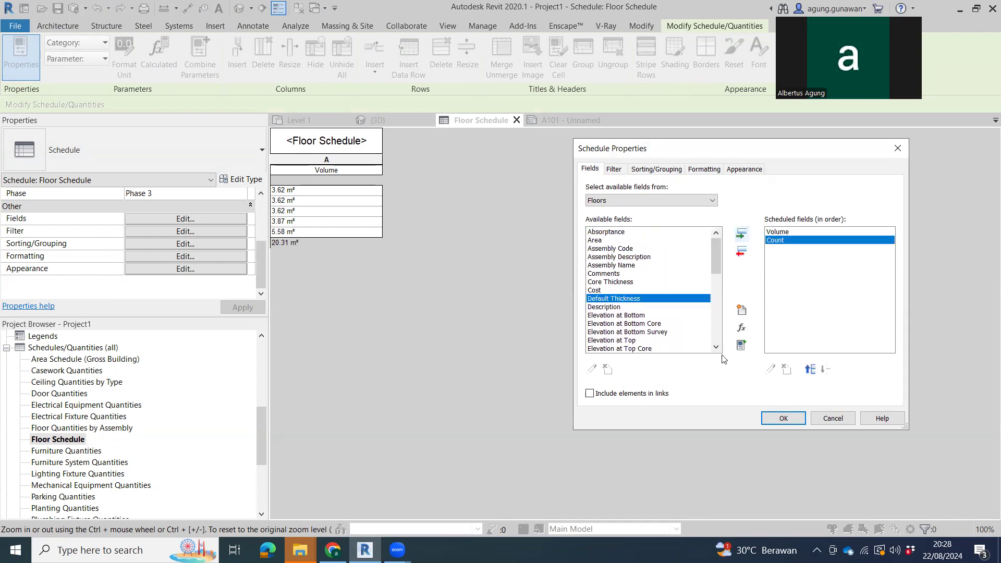
- Add the Family and Type field to the schedule and place it first, ahead of Volume
scroll(626, 279, "down", 3)
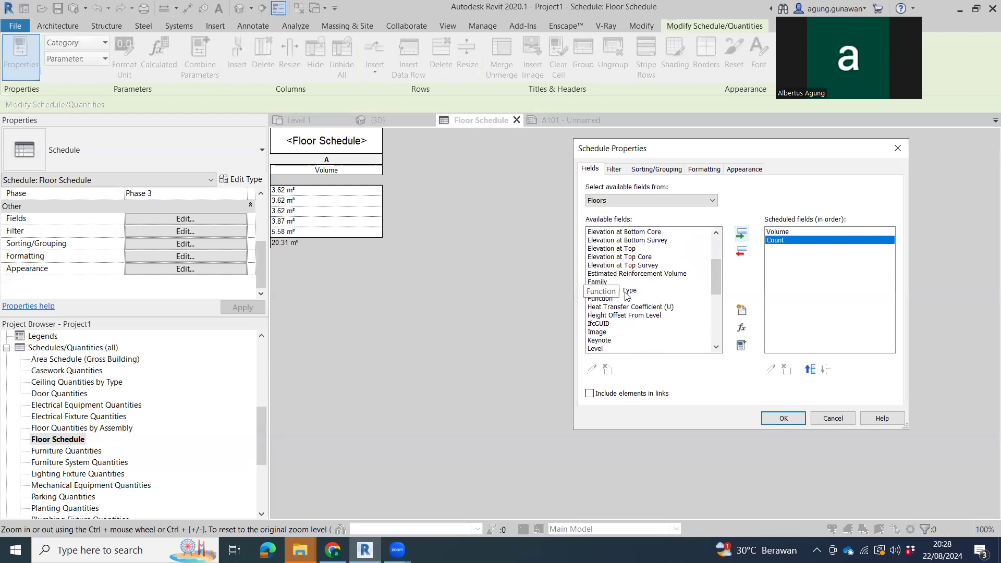
scroll(627, 296, "up", 3)
scroll(626, 295, "down", 3)
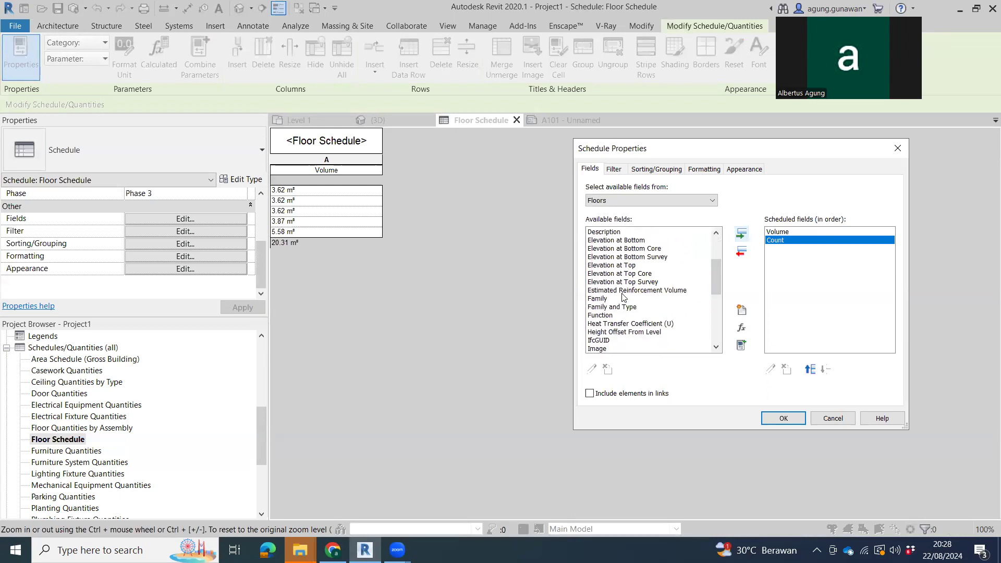
left_click(621, 307)
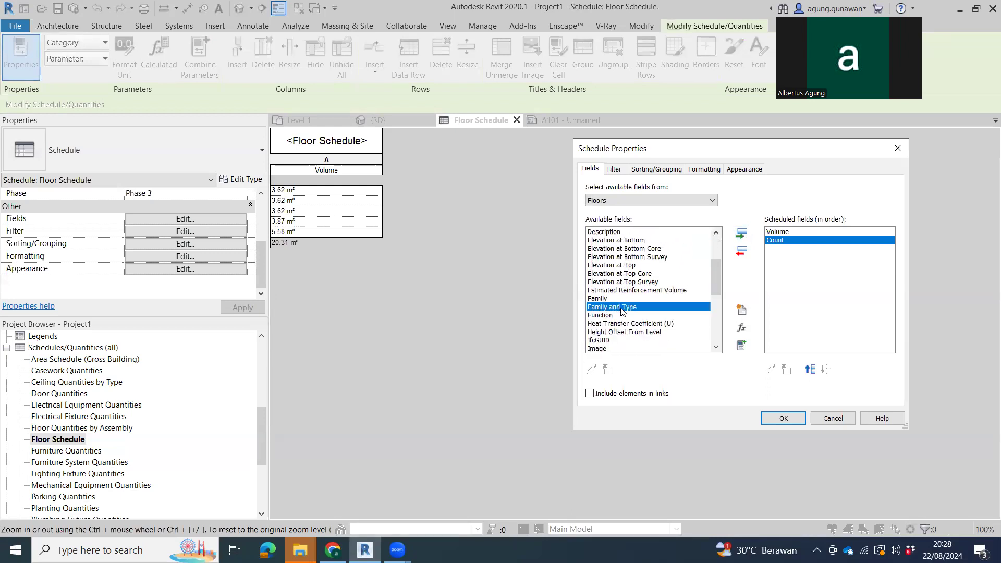
left_click(742, 234)
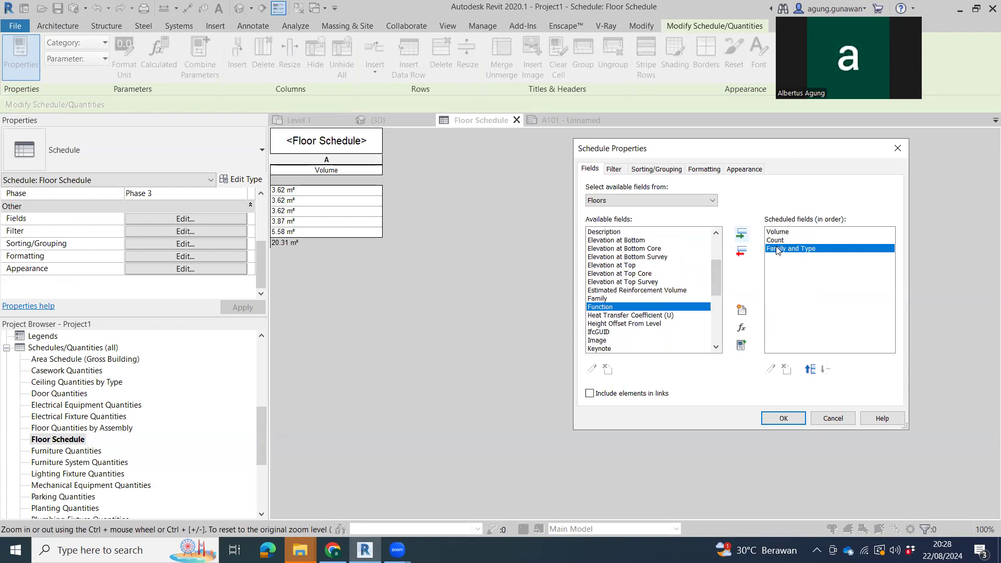
left_click(808, 370)
left_click(808, 371)
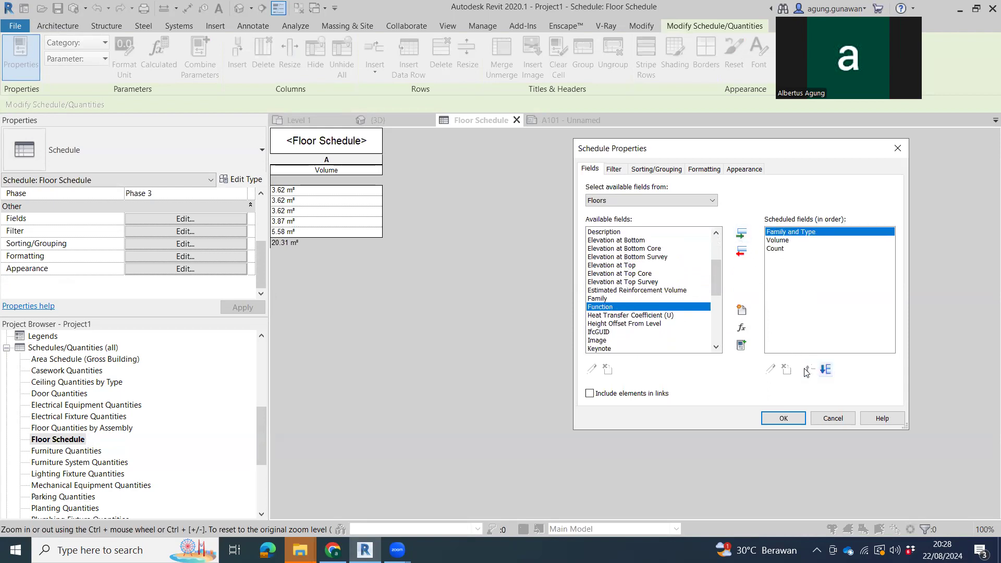
- Remove the Count field from the schedule and apply the field changes
left_click(776, 249)
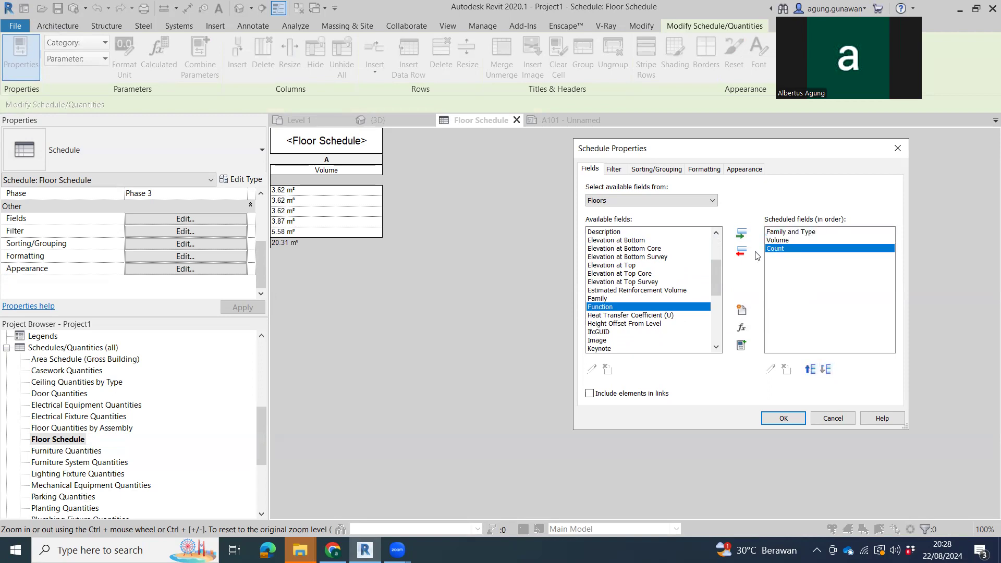
left_click(742, 252)
left_click(784, 418)
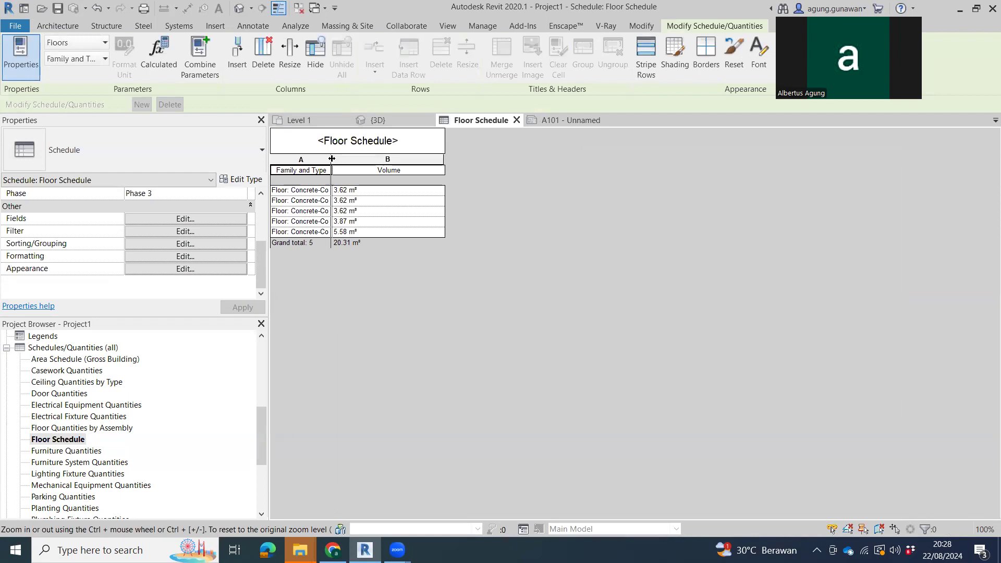
- Widen the Family and Type column in the schedule and on sheet A101 to fit each entry on one line
double_click(332, 157)
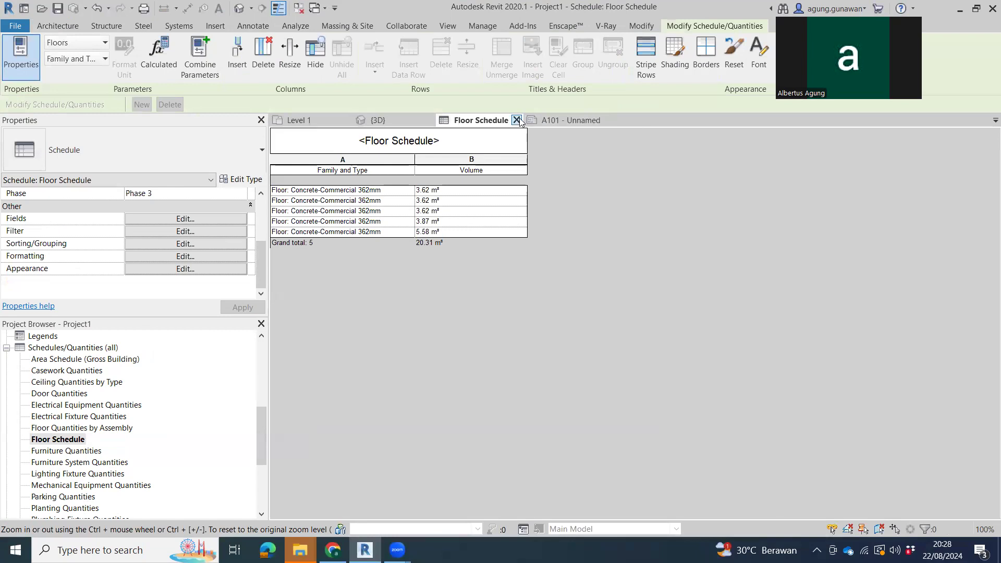
left_click(516, 120)
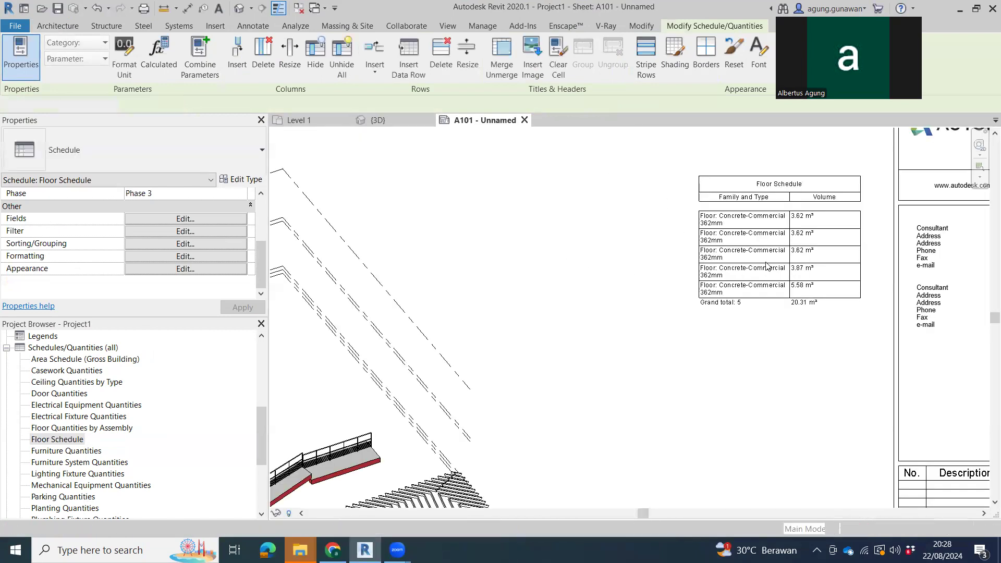
left_click(704, 220)
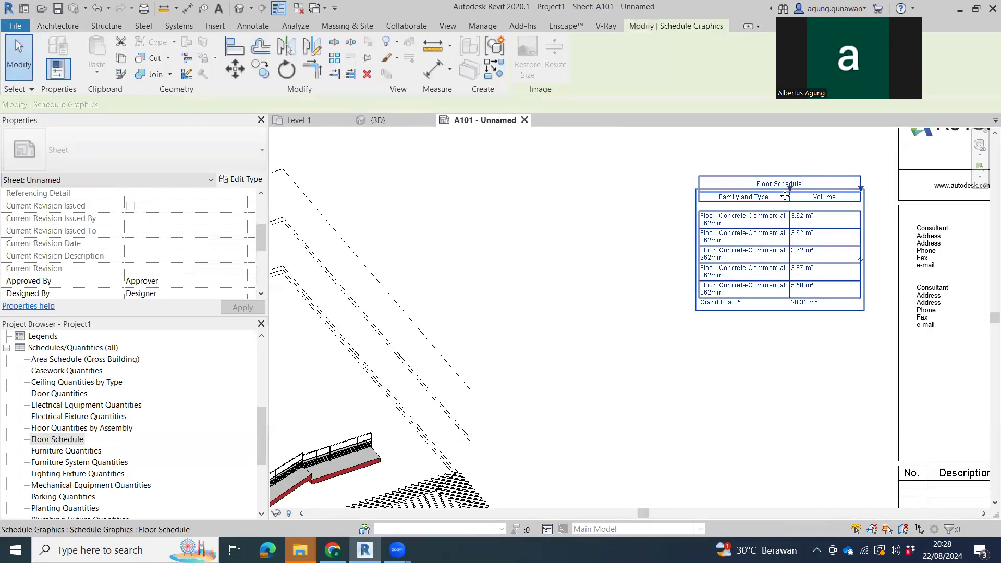
left_click_drag(792, 194, 829, 190)
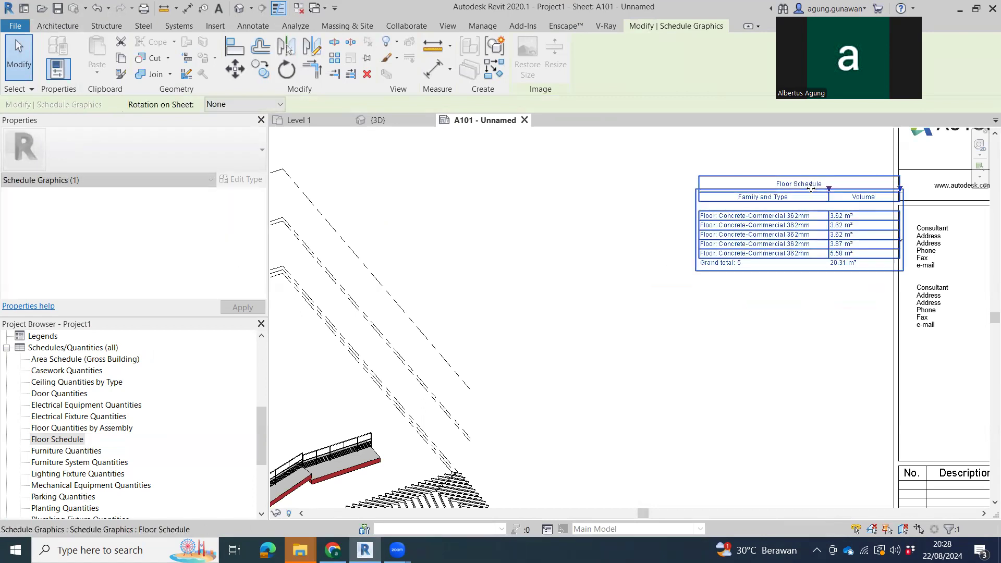
- Move the floor schedule on the sheet closer to the 3D view's model
left_click_drag(588, 285, 589, 286)
middle_click_drag(576, 324, 799, 158)
middle_click_drag(567, 394, 585, 384)
middle_click_drag(767, 293, 693, 395)
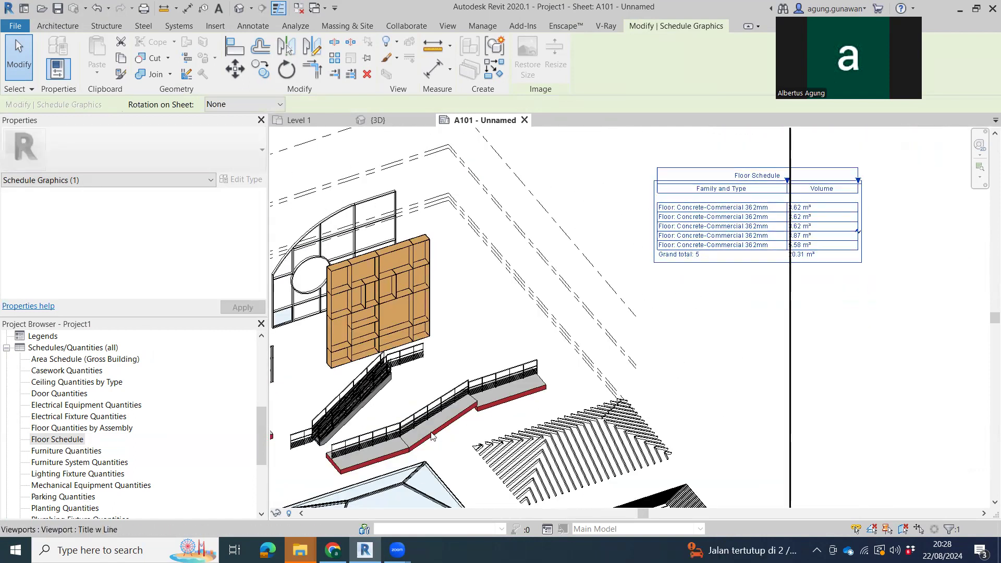
- Activate the 3D viewport, change the ramp's upper landing floor to Generic 150mm, and check its schedule entry
double_click(457, 420)
left_click(455, 420)
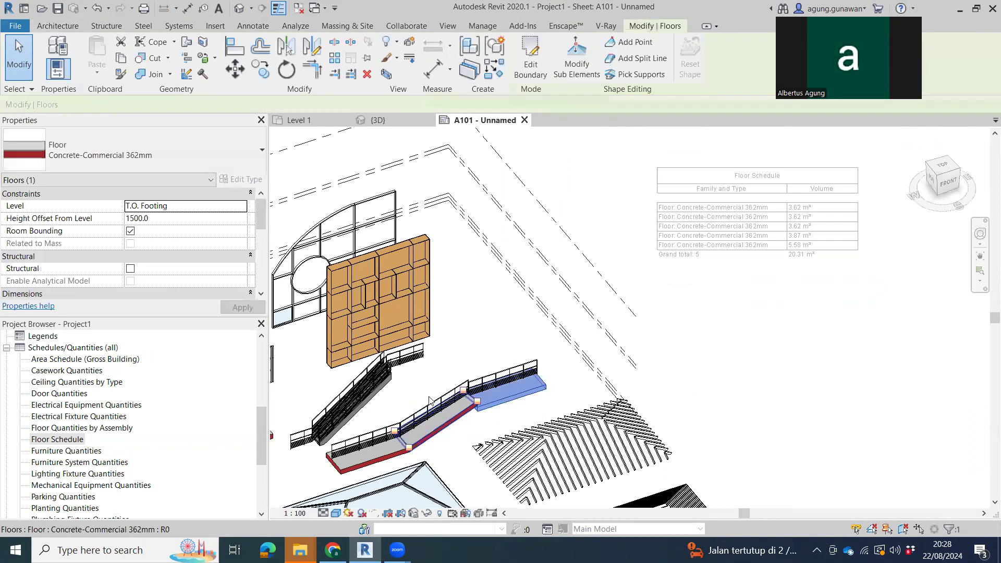
left_click(137, 147)
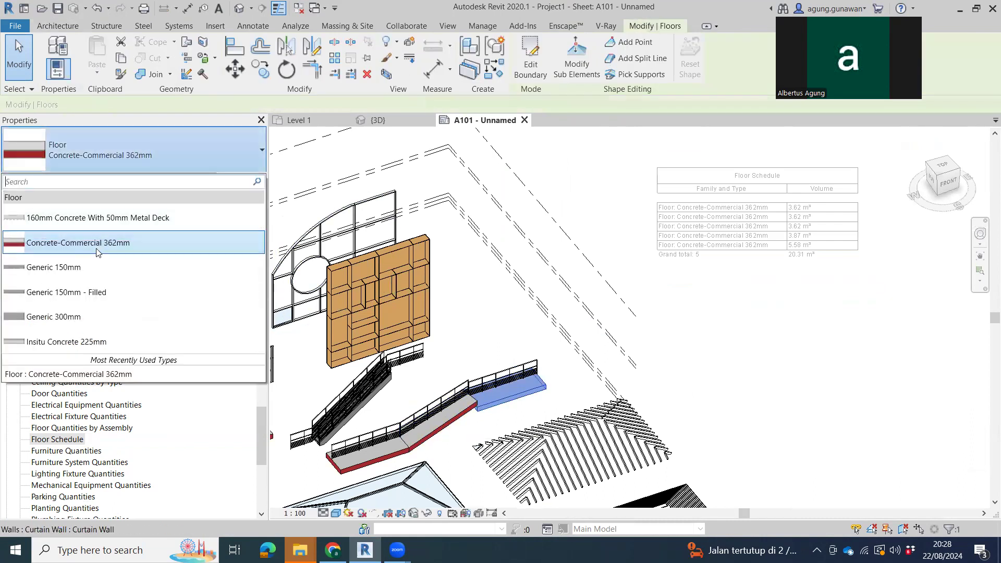
left_click(91, 267)
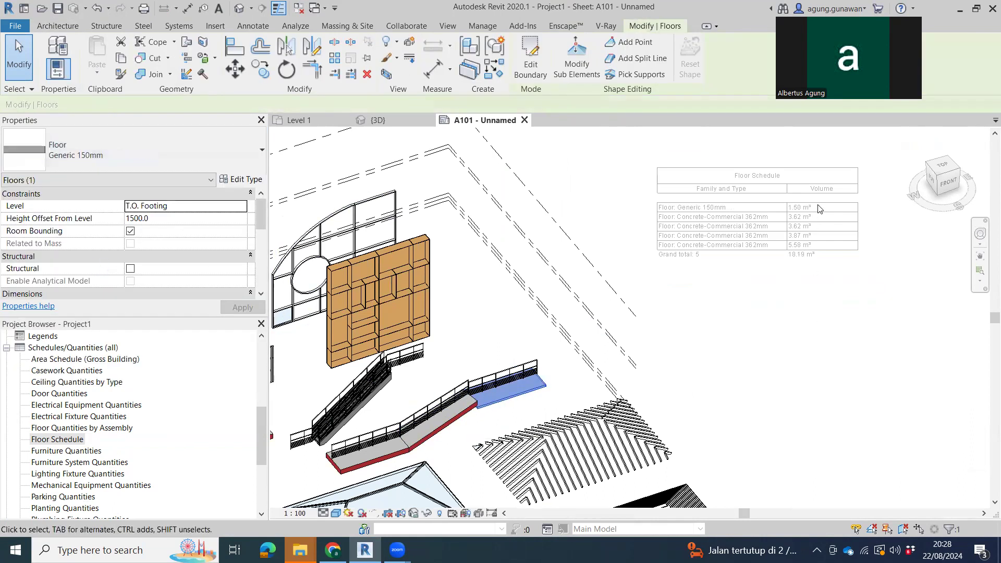
scroll(788, 220, "up", 4)
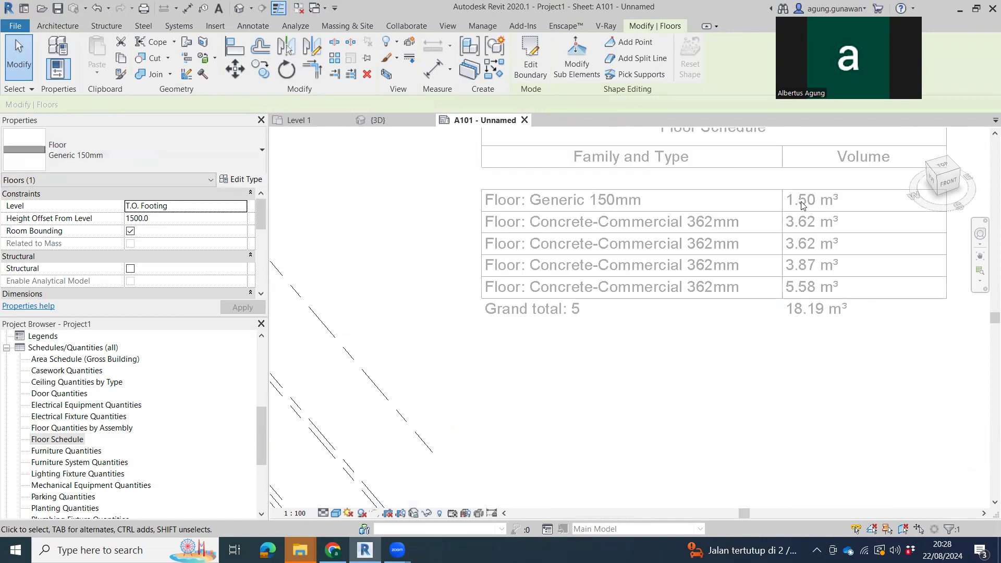
scroll(500, 406, "down", 6)
- Match the upper landing's Generic 150mm type onto the other ramp floors, the separate rectangular floor and the curved floor
middle_click_drag(540, 350, 645, 306)
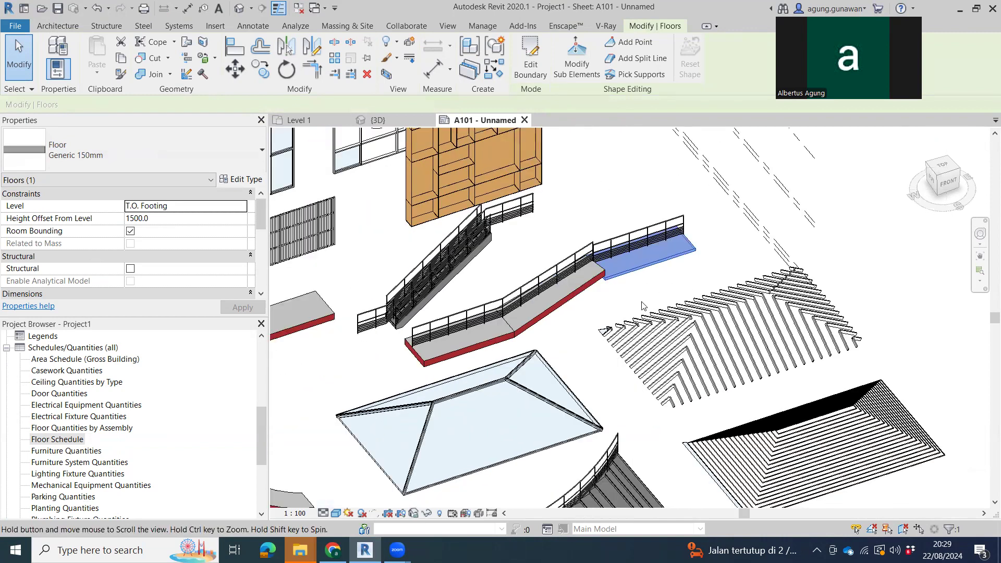
left_click(642, 305)
key("m")
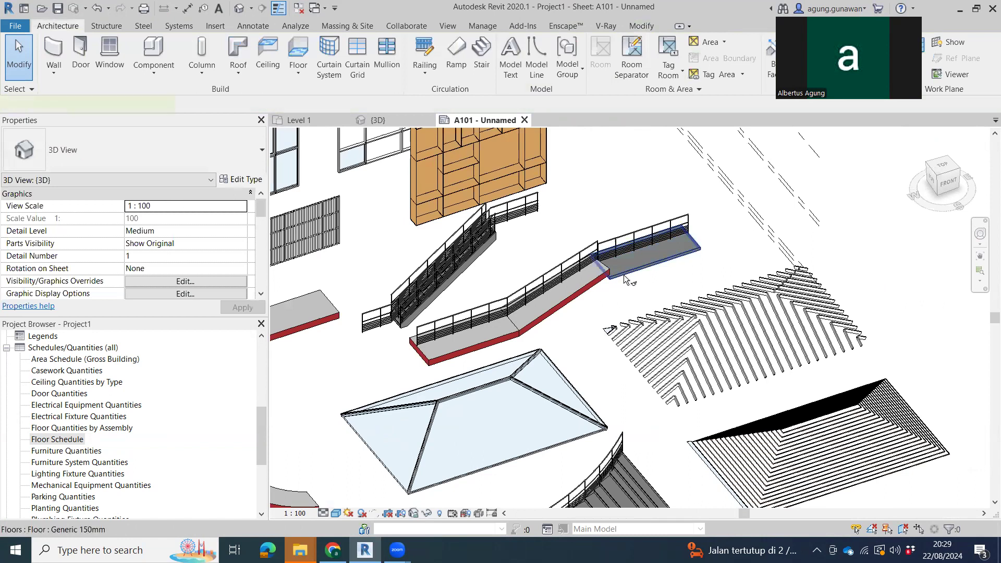
key("a")
left_click(596, 282)
left_click(497, 335)
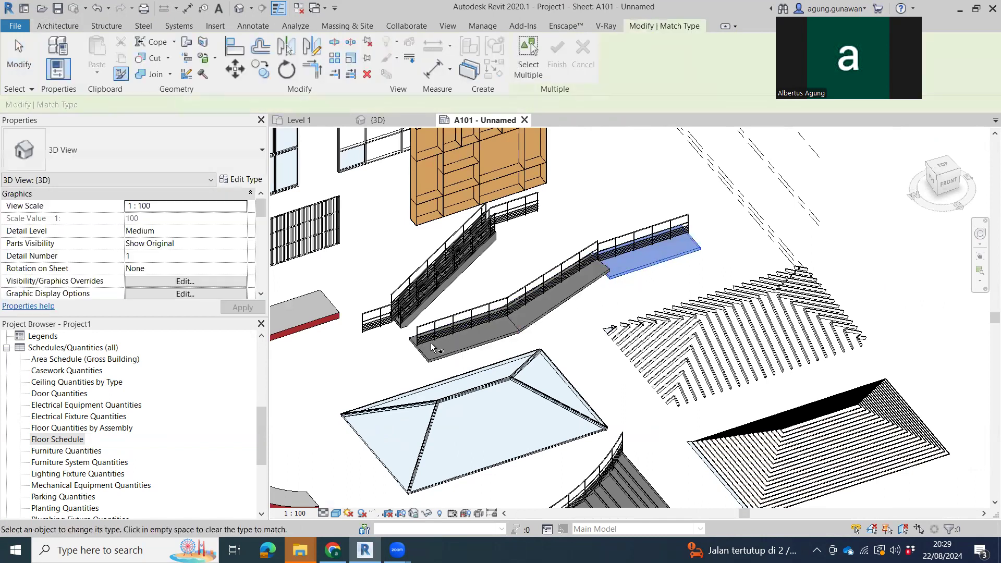
middle_click_drag(371, 336, 787, 256)
left_click(723, 239)
left_click(660, 282)
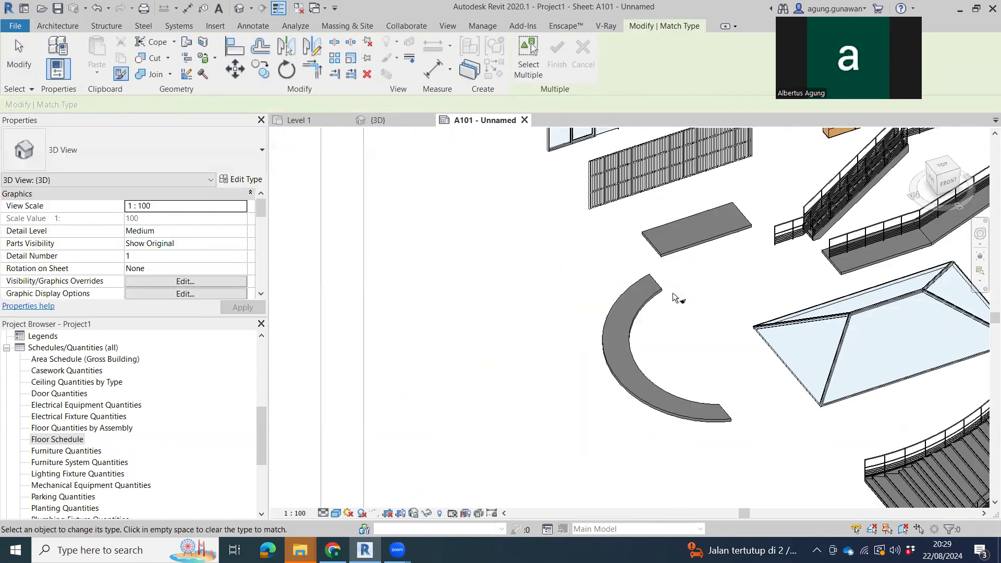
middle_click_drag(444, 382, 309, 424)
scroll(309, 424, "down", 1)
key("Escape")
key("Escape")
- Check the floor types and volumes in the sheet's schedule and deactivate the 3D view
scroll(877, 182, "up", 5)
middle_click_drag(878, 180, 773, 335)
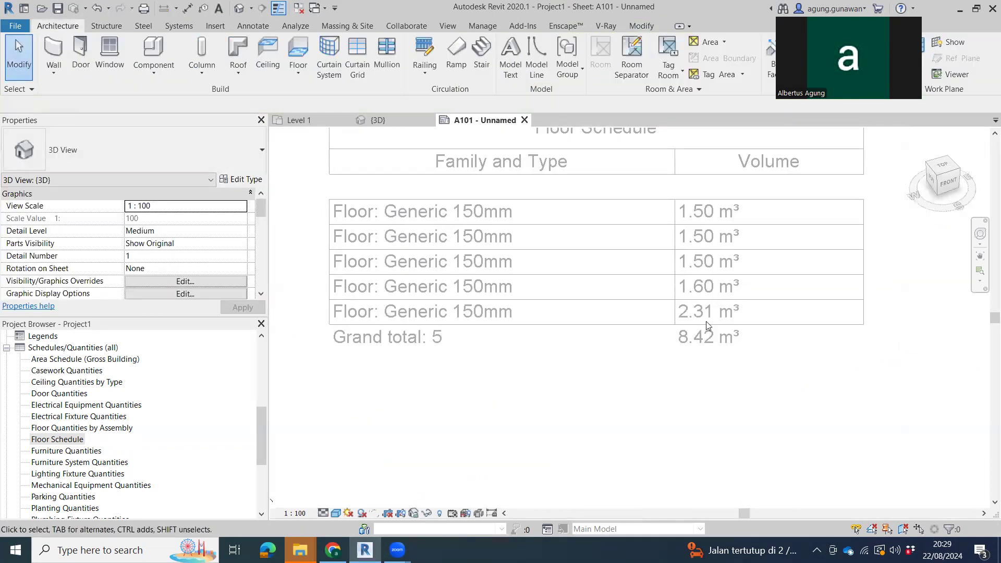
right_click(820, 395)
left_click(886, 211)
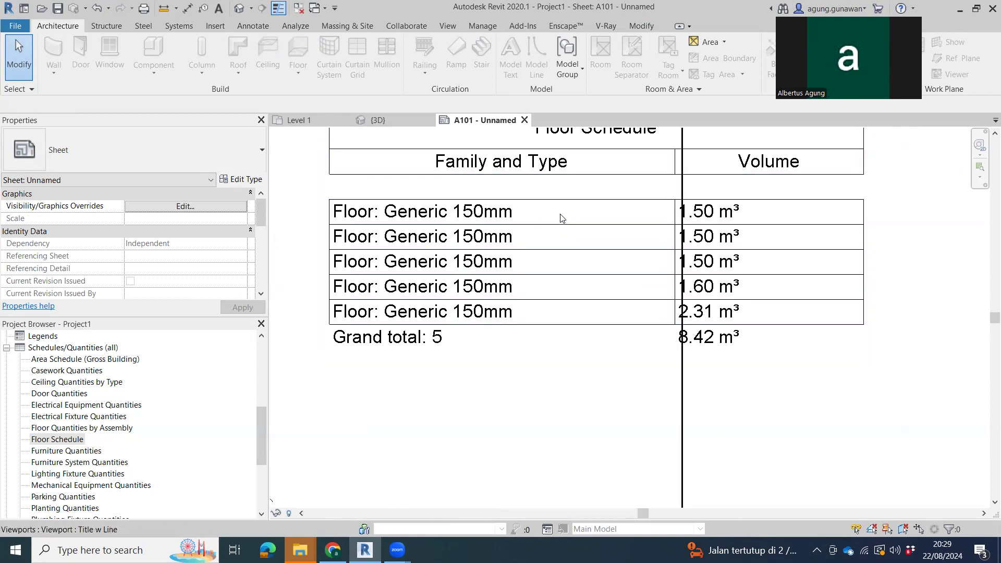
- Examine the floor schedule's rows and the ramp and other model elements shown on the sheet
scroll(568, 229, "down", 3)
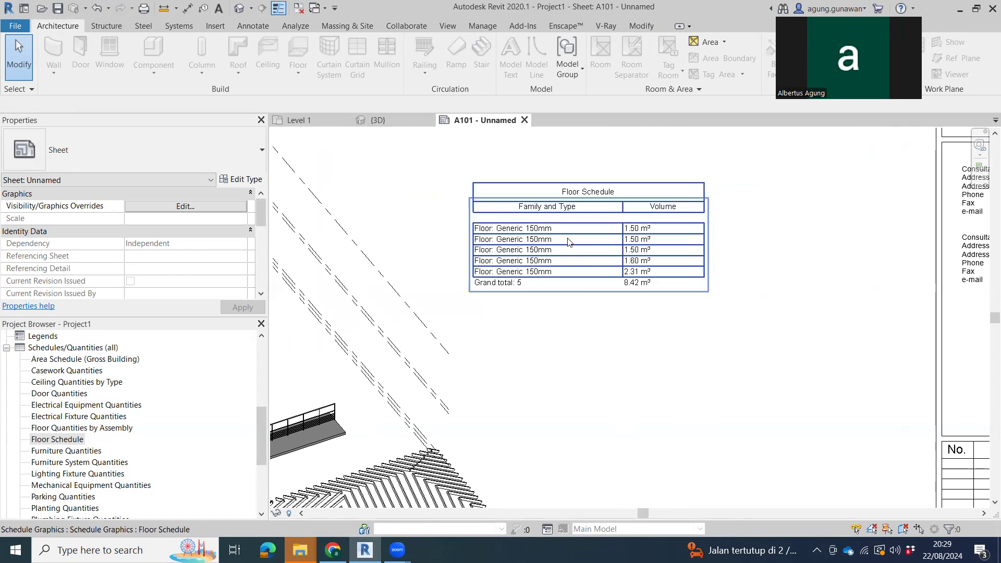
middle_click_drag(534, 342, 816, 206)
scroll(440, 329, "up", 2)
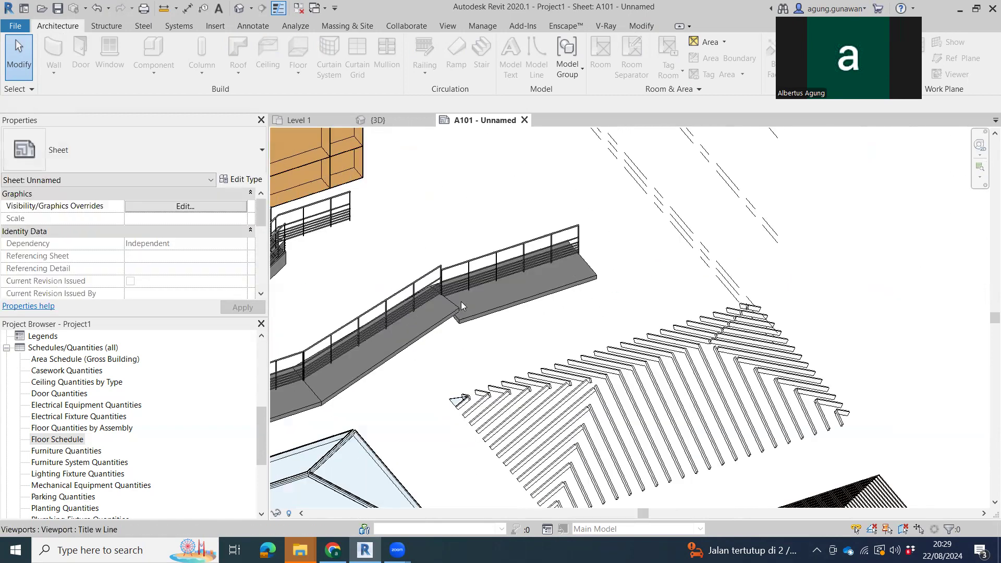
scroll(386, 406, "down", 3)
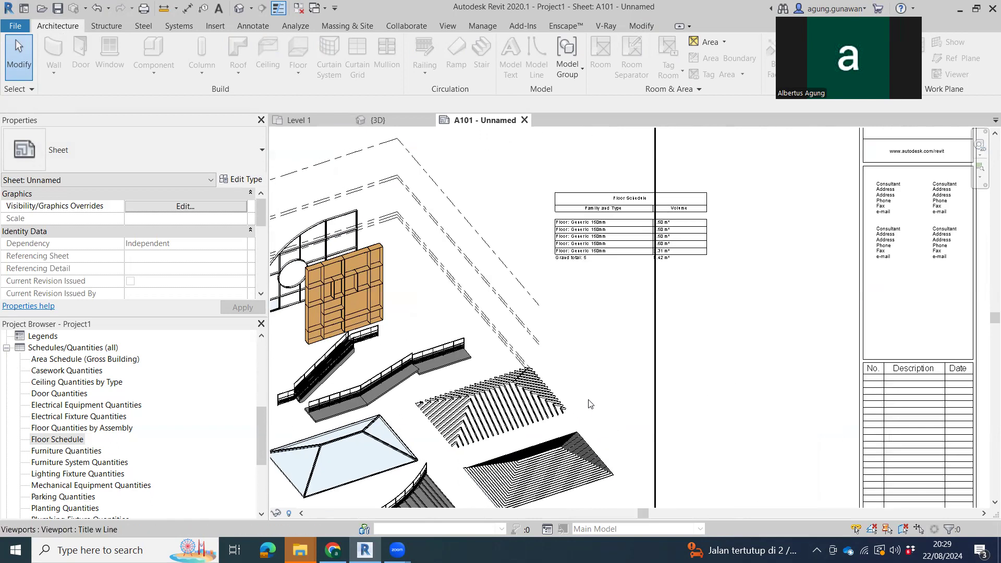
left_click(623, 209)
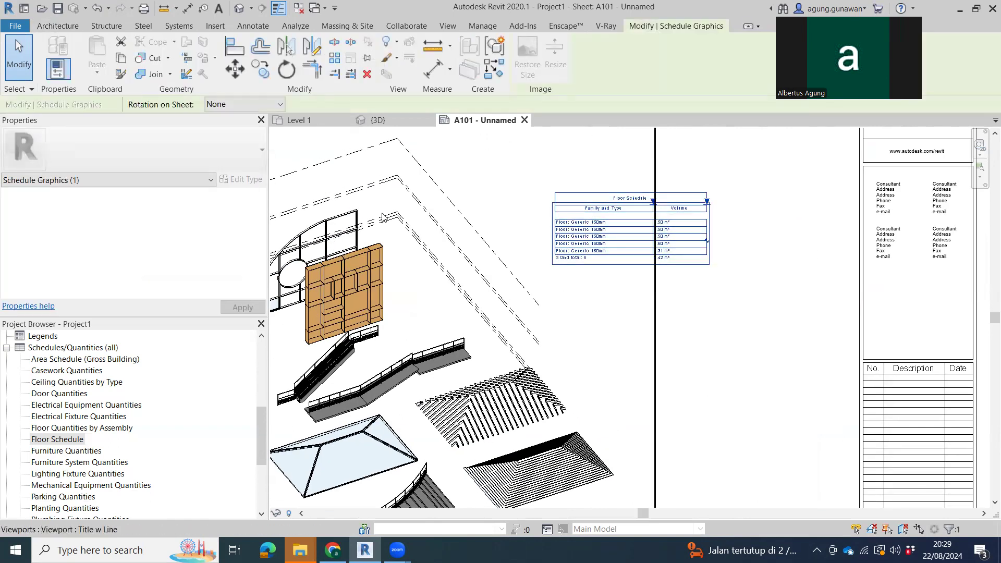
middle_click_drag(631, 294, 645, 287)
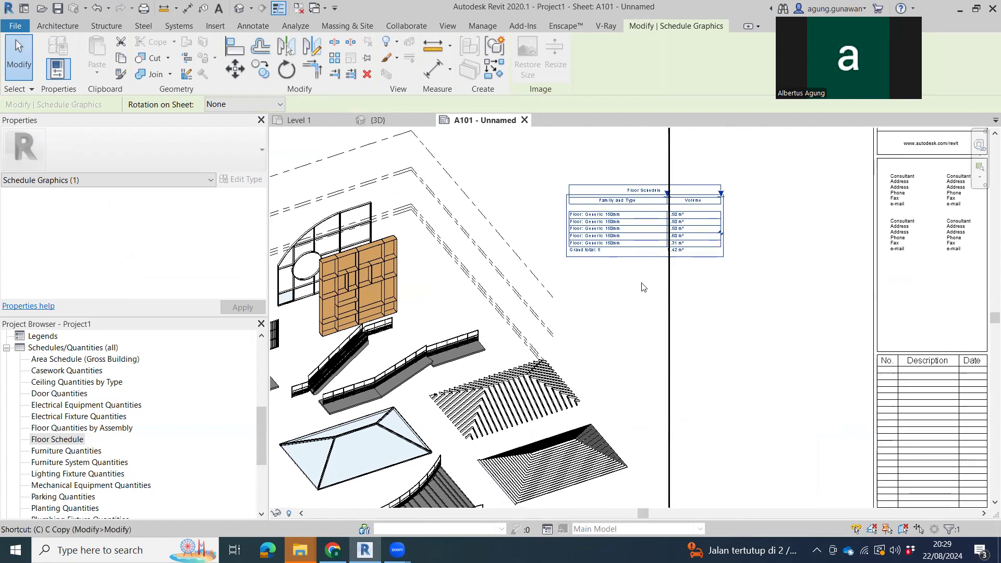
key("Escape")
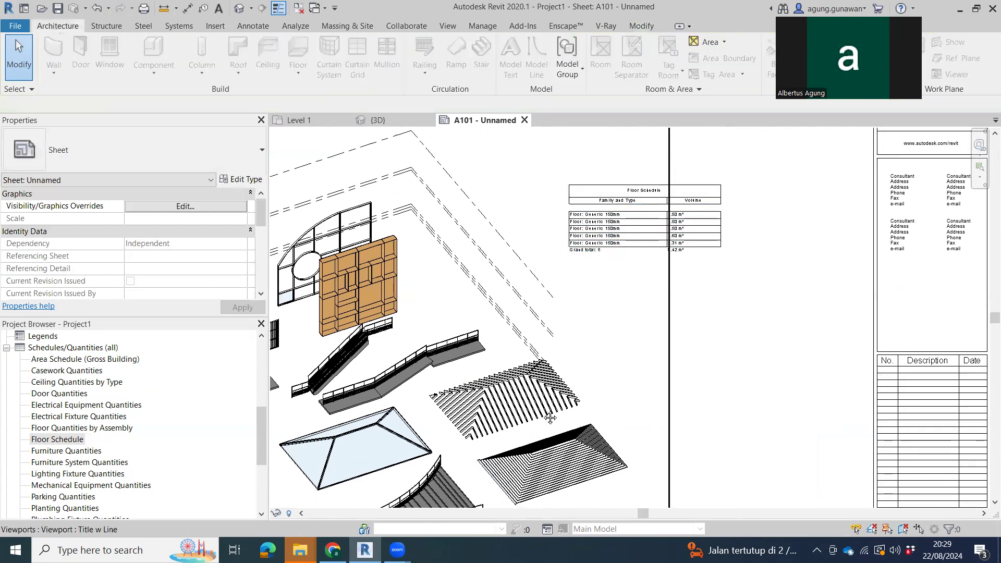
middle_click_drag(418, 360, 524, 269)
- Start a new schedule from the project's Schedules/Quantities group
left_click(73, 348)
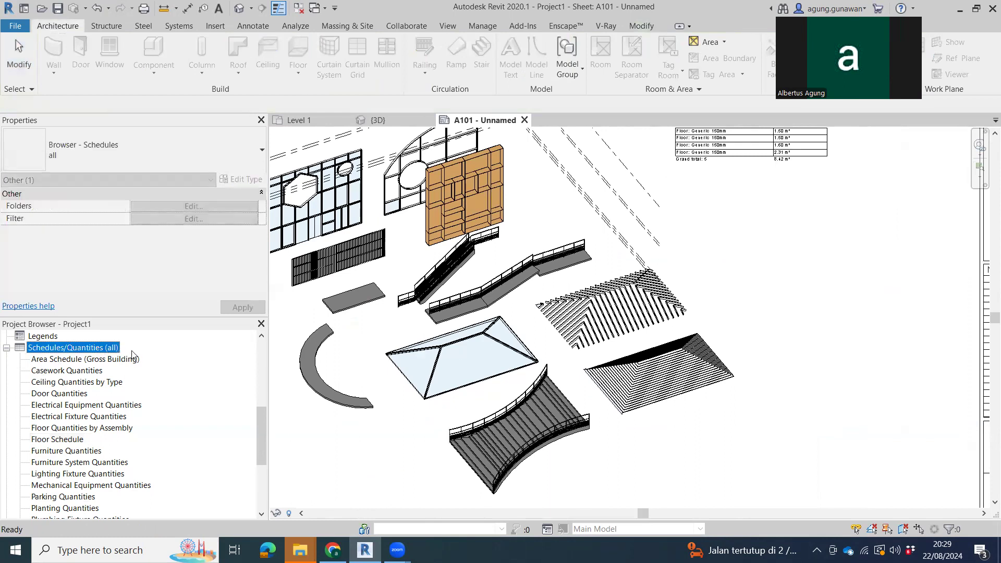
left_click(109, 359)
right_click(107, 359)
key("Escape")
left_click(90, 348)
right_click(90, 348)
left_click(147, 358)
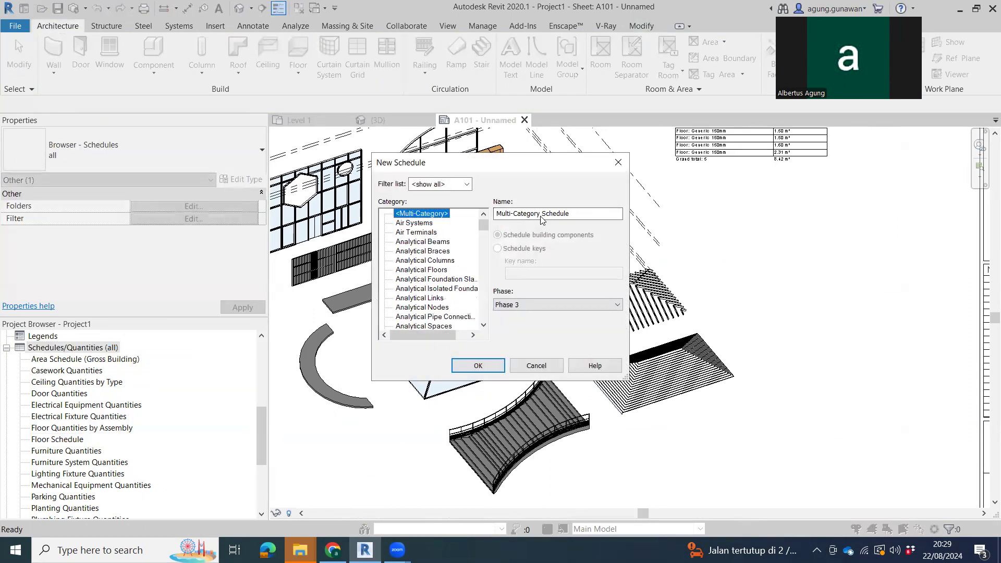
- Choose Curtain Wall Mullions as the new schedule's category and confirm it with the name Mullion Schedule
scroll(437, 278, "down", 2)
scroll(437, 282, "down", 5)
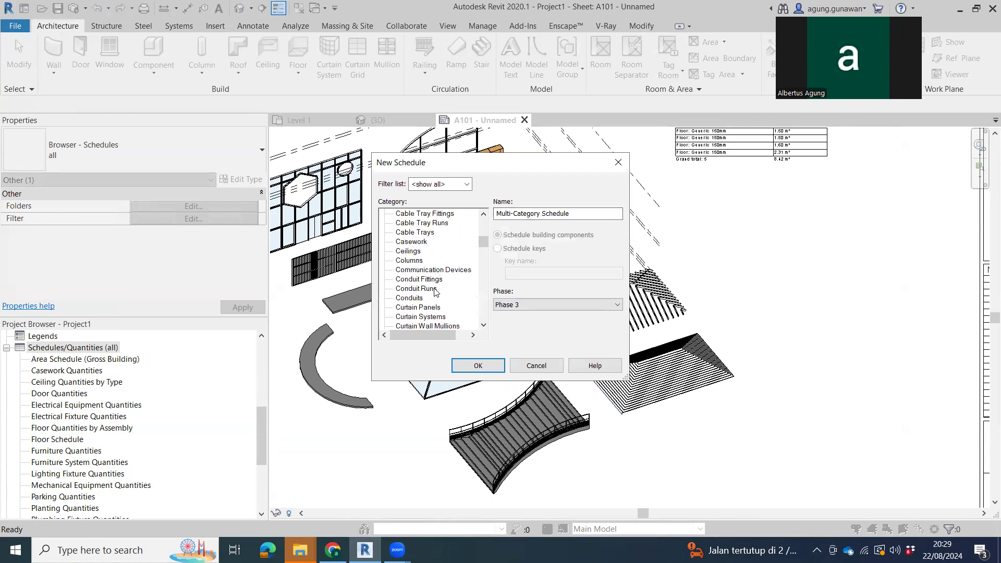
left_click(436, 308)
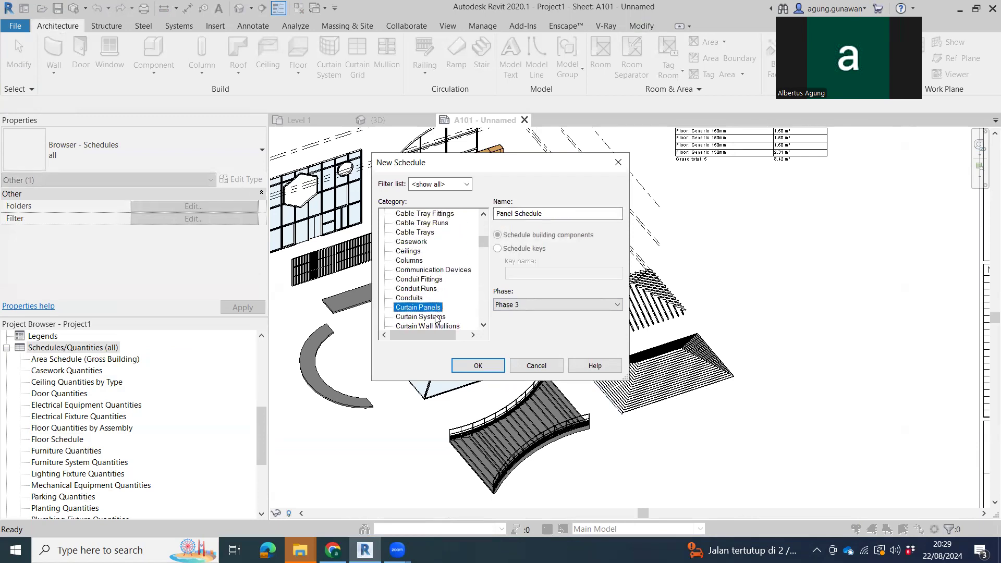
scroll(447, 240, "down", 1)
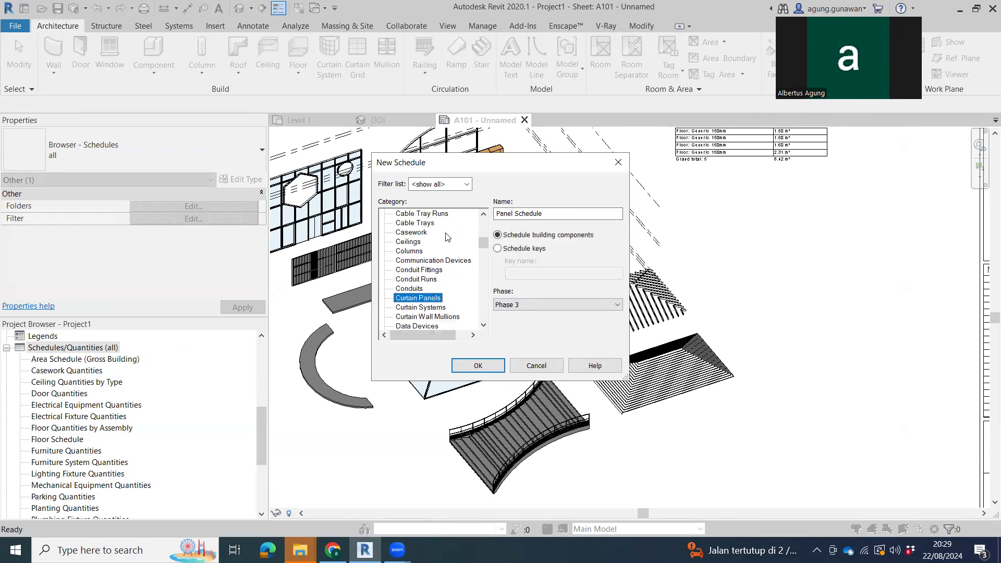
left_click(436, 308)
left_click(438, 317)
scroll(438, 317, "down", 1)
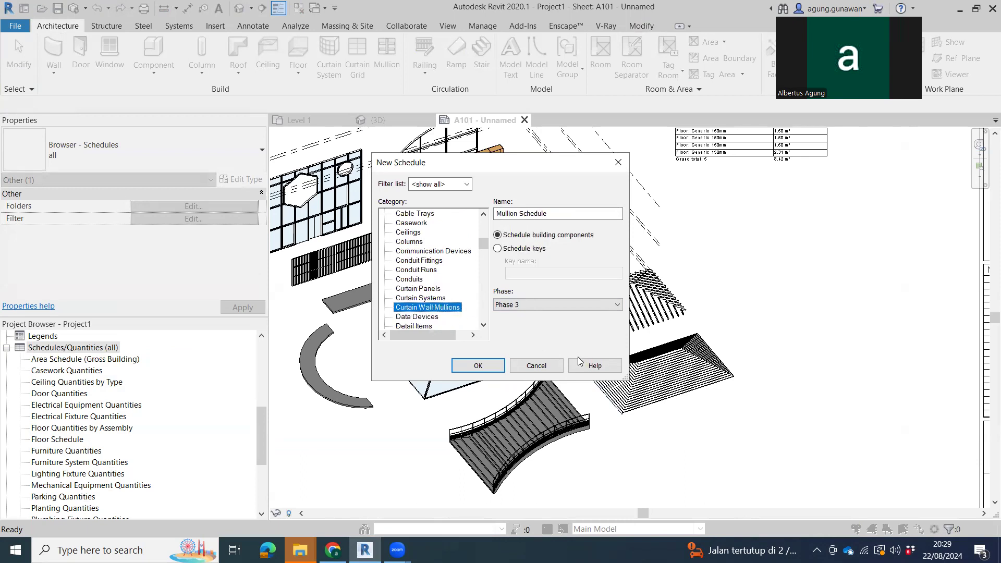
left_click(472, 363)
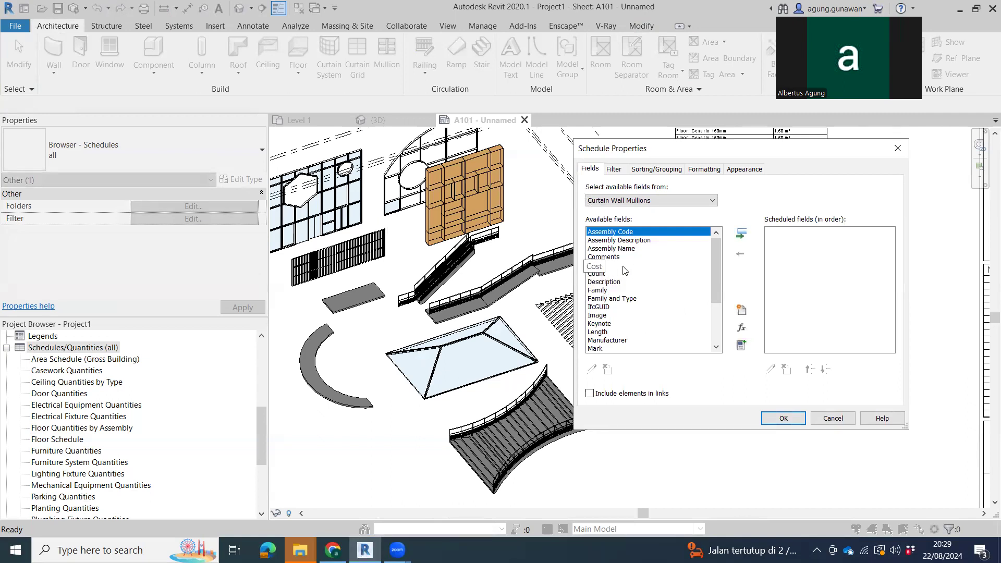
- Add the Family and Type and Count fields to the mullion schedule and create it
scroll(626, 271, "down", 2)
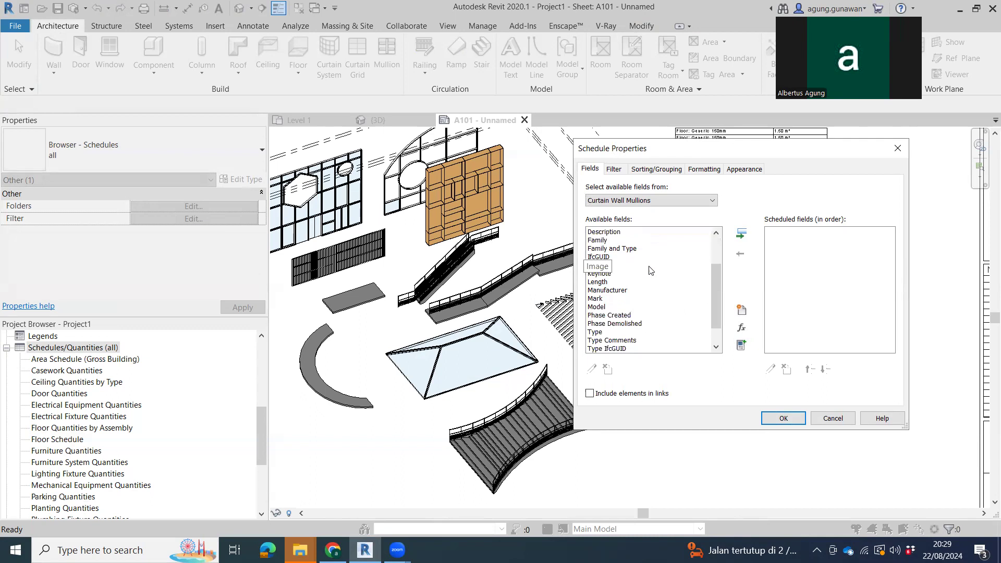
left_click(623, 249)
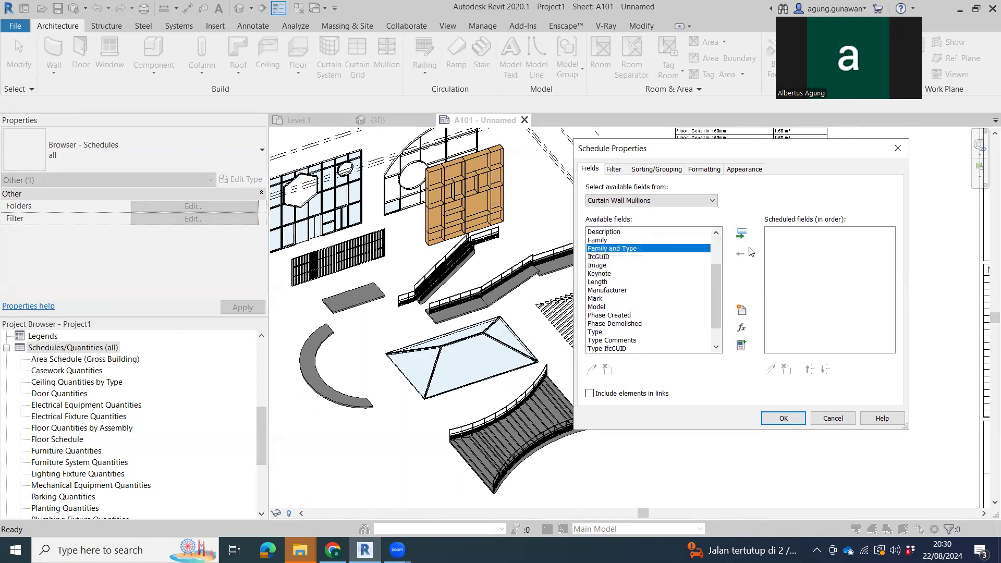
left_click(750, 234)
scroll(638, 306, "down", 1)
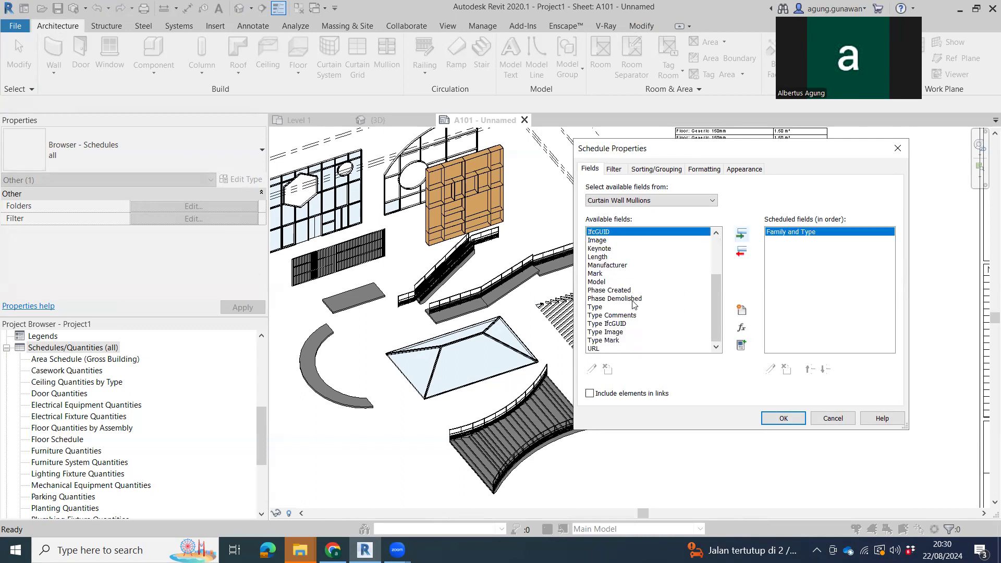
scroll(670, 302, "up", 2)
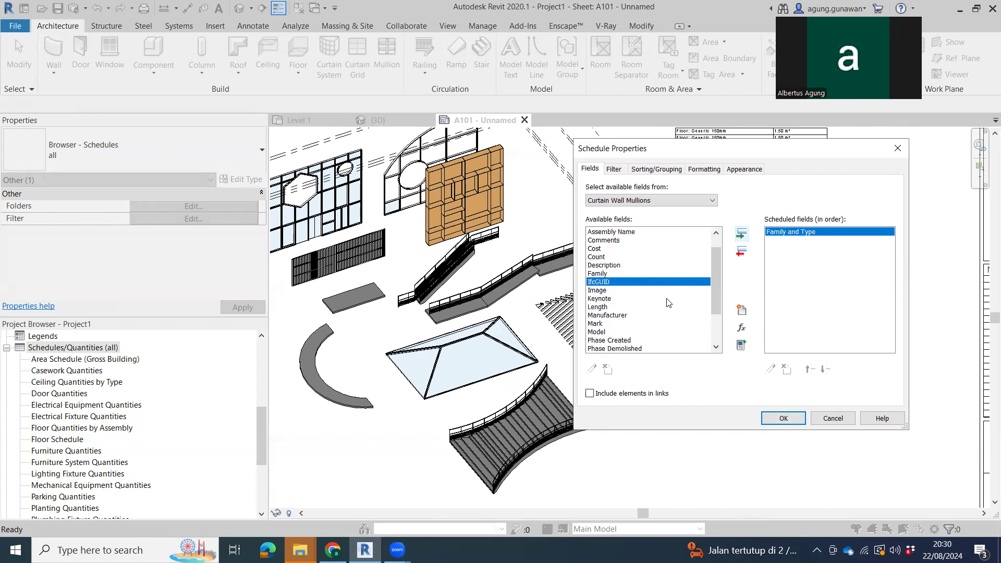
left_click(614, 256)
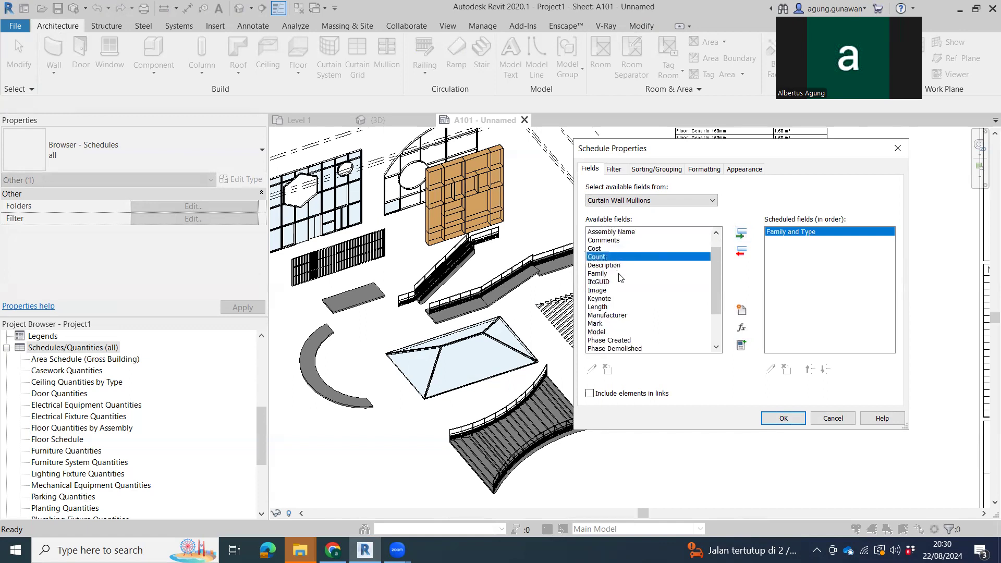
left_click(741, 234)
scroll(618, 268, "down", 2)
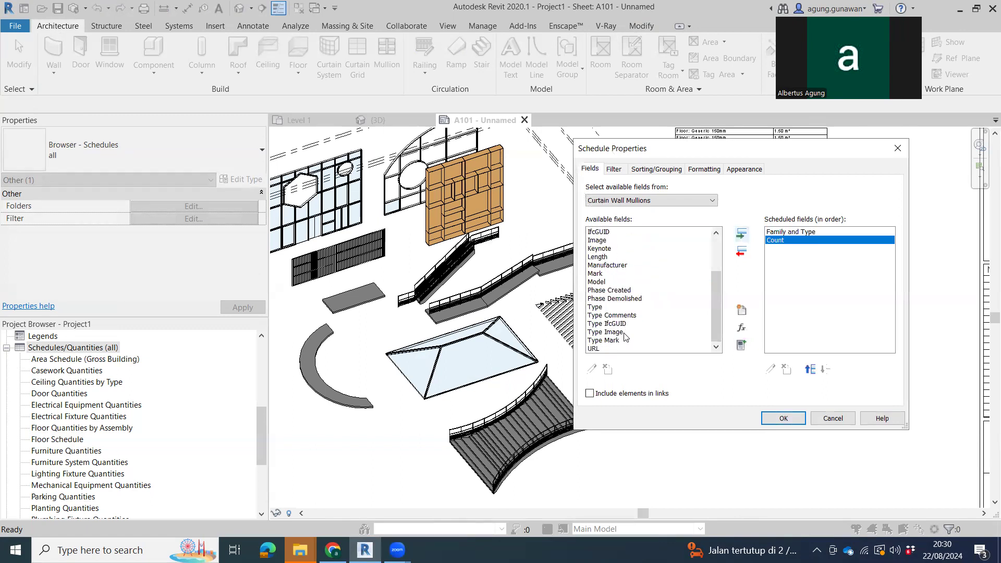
left_click(785, 419)
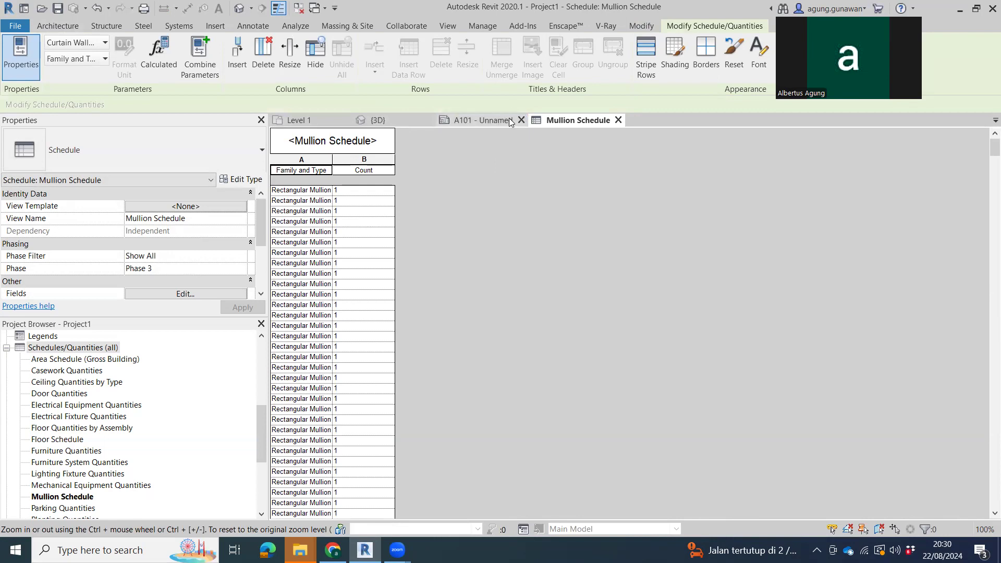
- Review the mullion schedule's field settings without changing them and close the schedule view
left_click(181, 295)
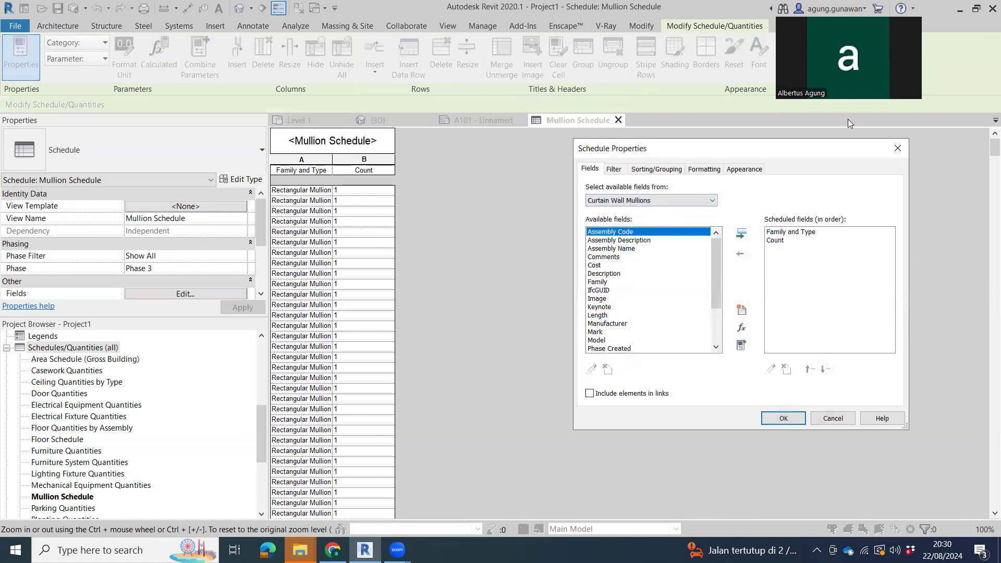
key("Escape")
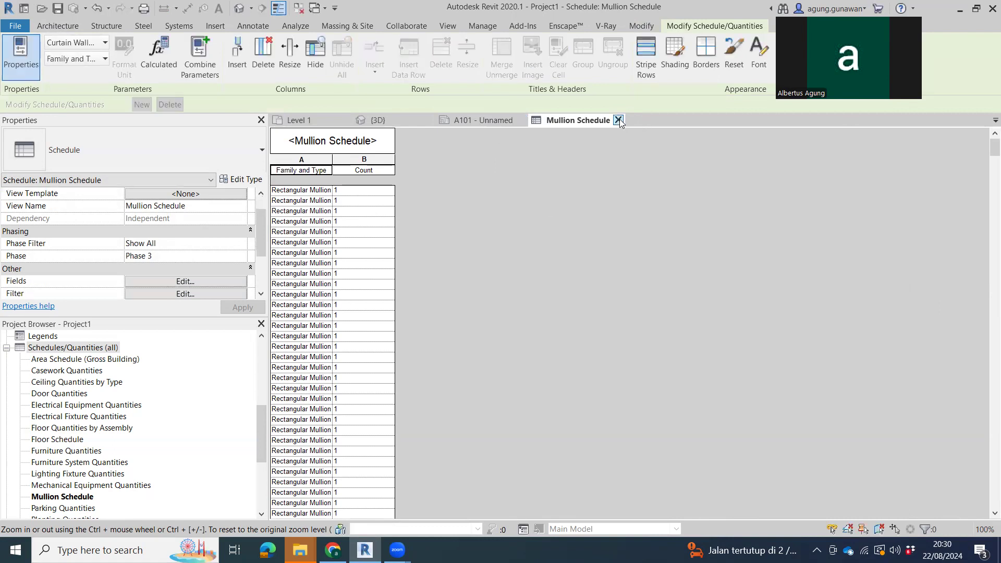
left_click(619, 119)
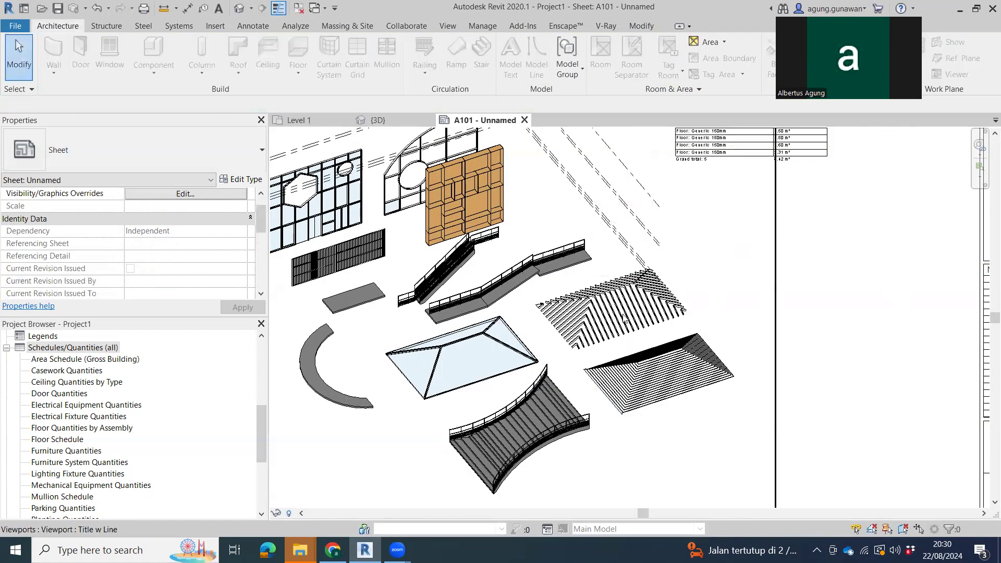
- Move the floor schedule closer to the title block and shift the 3D viewport toward the sheet's centre
scroll(650, 293, "down", 2)
middle_click_drag(650, 294, 674, 280)
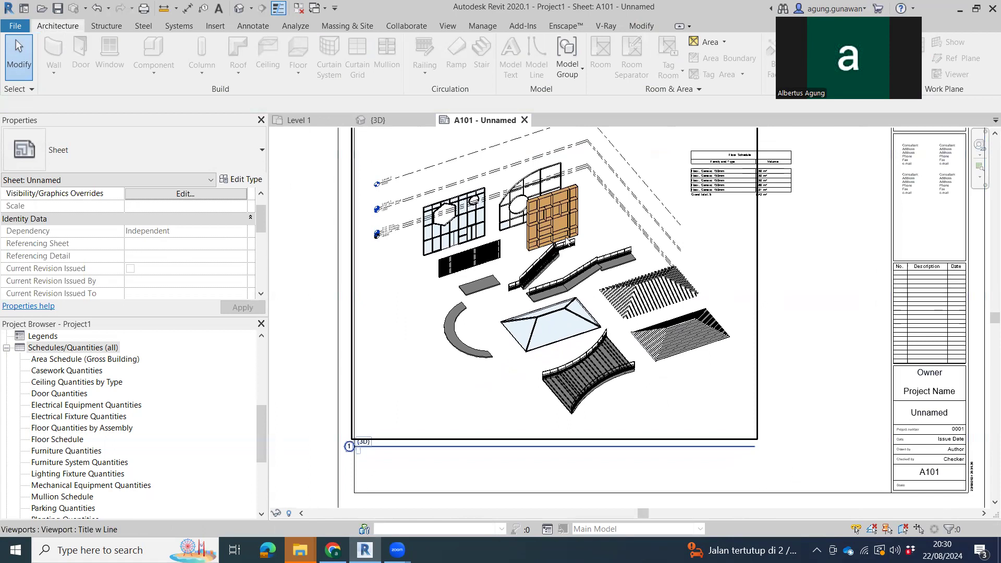
scroll(587, 283, "down", 3)
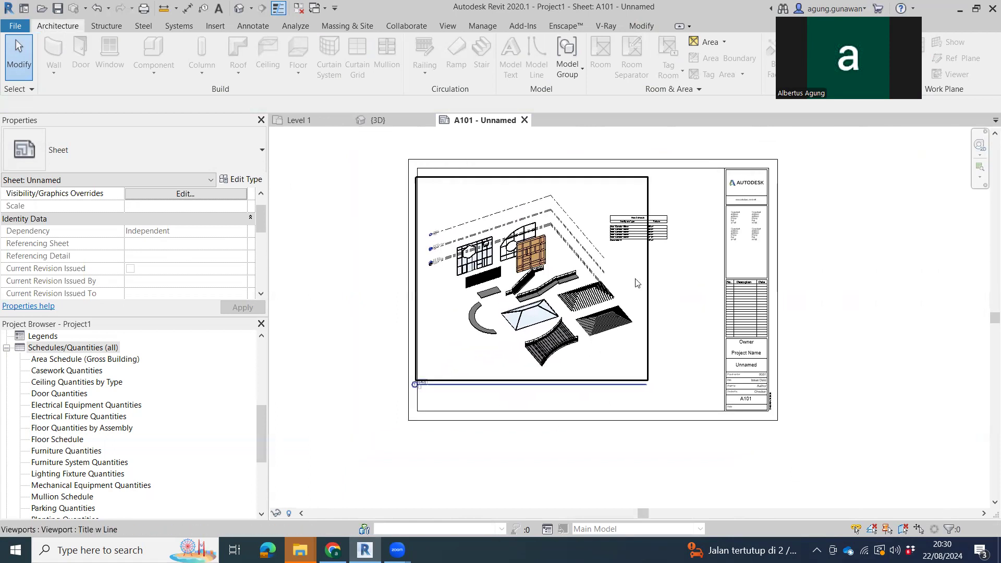
left_click(667, 242)
left_click_drag(665, 242, 715, 242)
left_click_drag(577, 293, 599, 292)
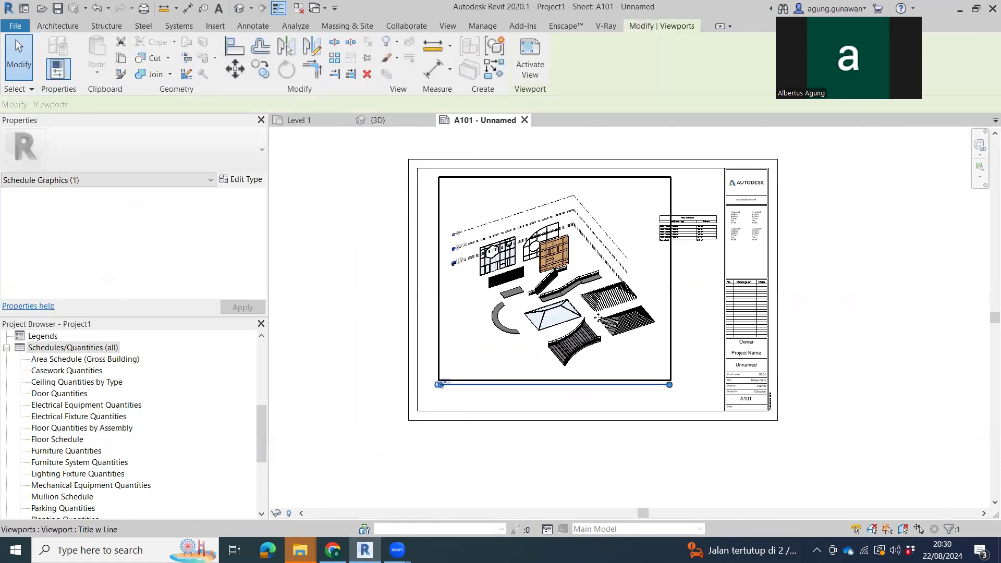
left_click(704, 299)
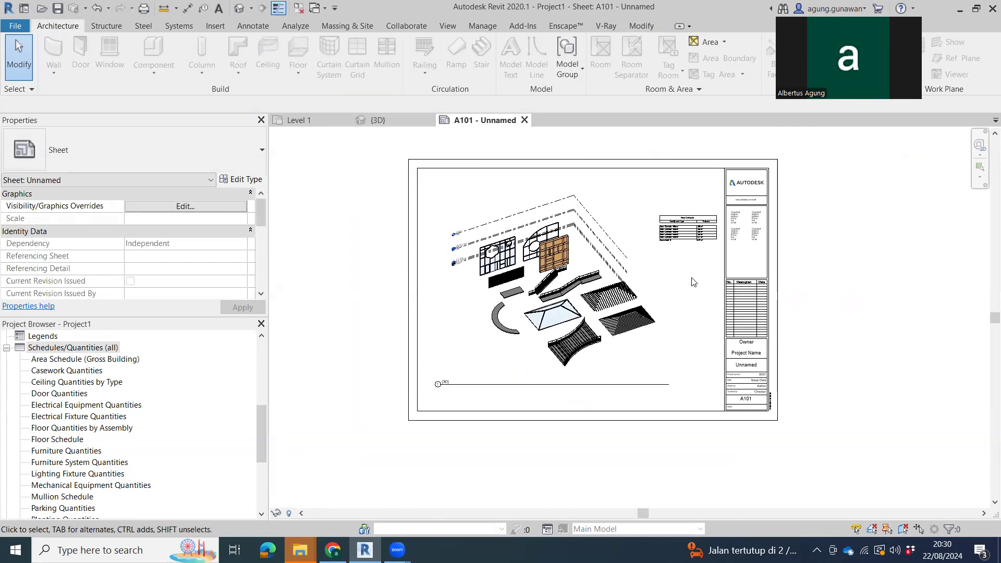
scroll(564, 285, "up", 2)
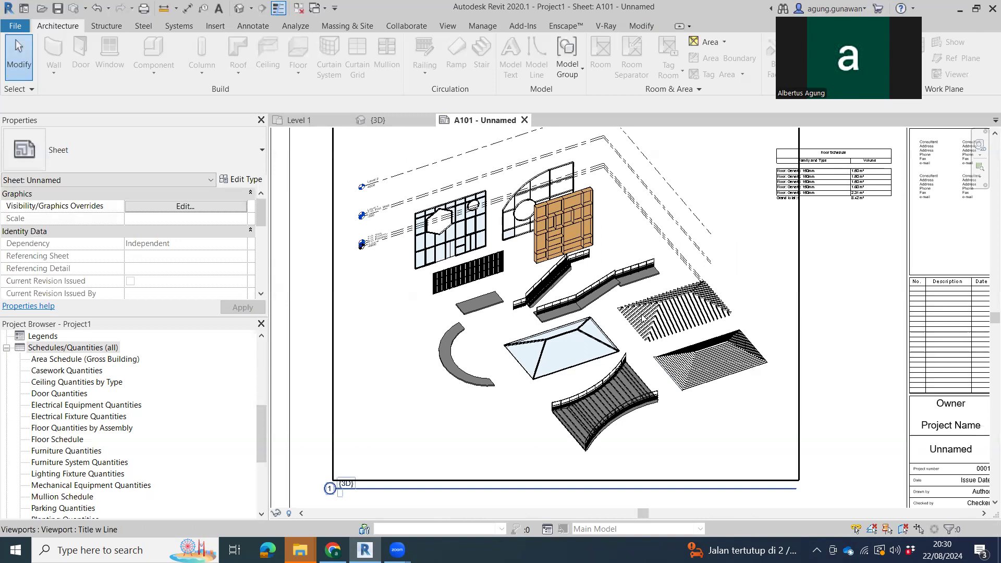
scroll(643, 317, "up", 2)
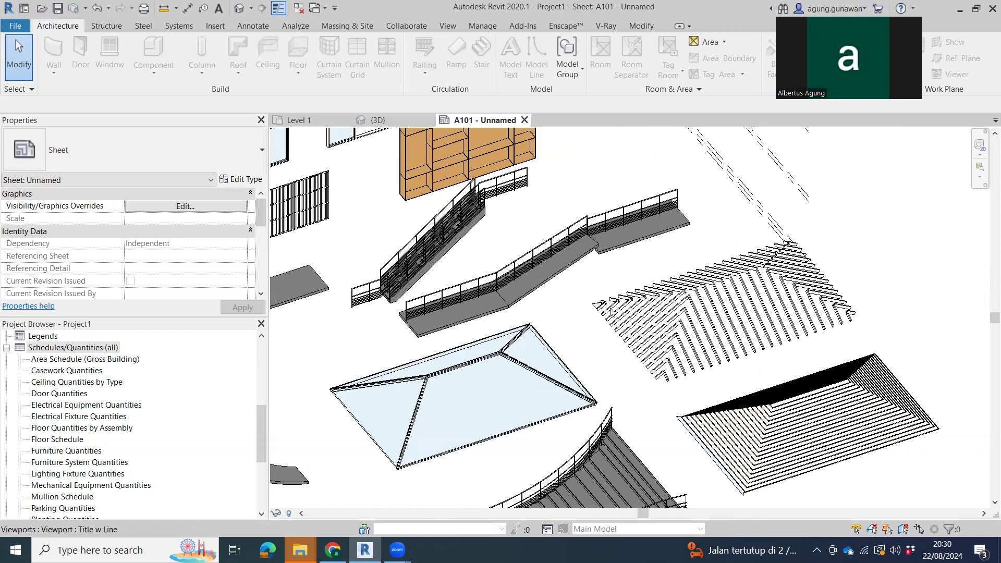
mouse_move(300, 550)
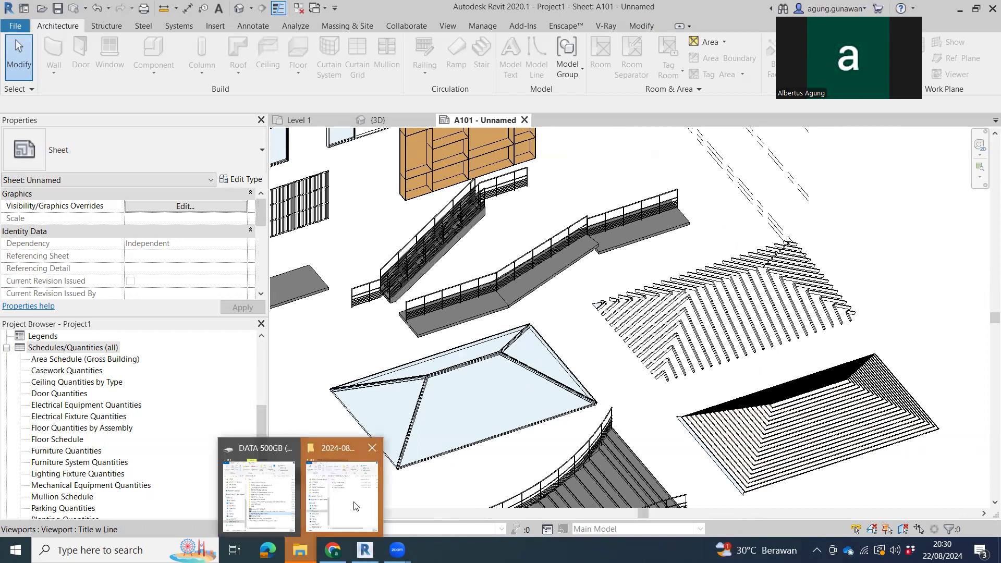
left_click(346, 485)
left_click(424, 65)
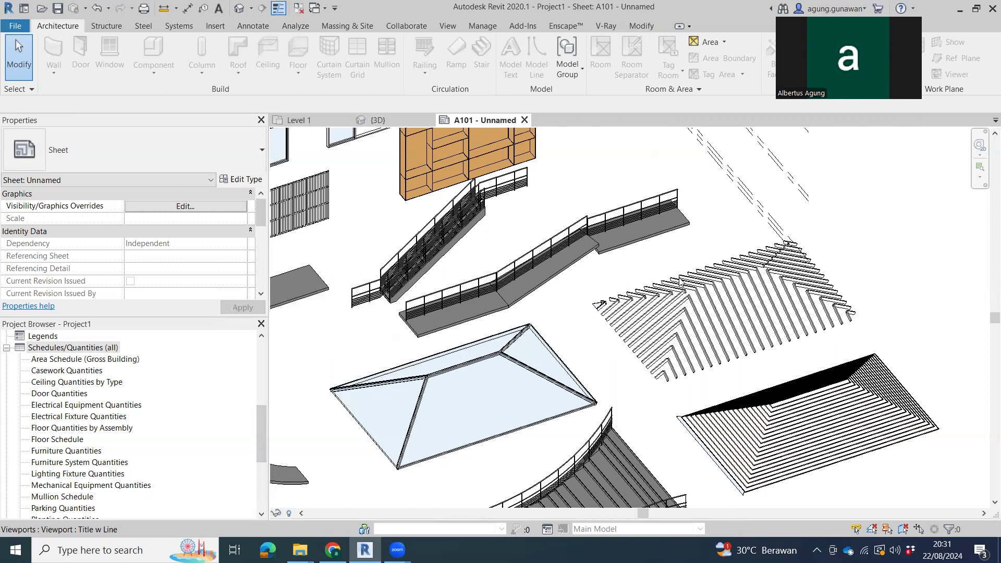
- Activate the sheet's 3D viewport for editing and start the Truss command, declining to load a family from it
middle_click_drag(530, 307, 642, 265)
scroll(642, 265, "down", 4)
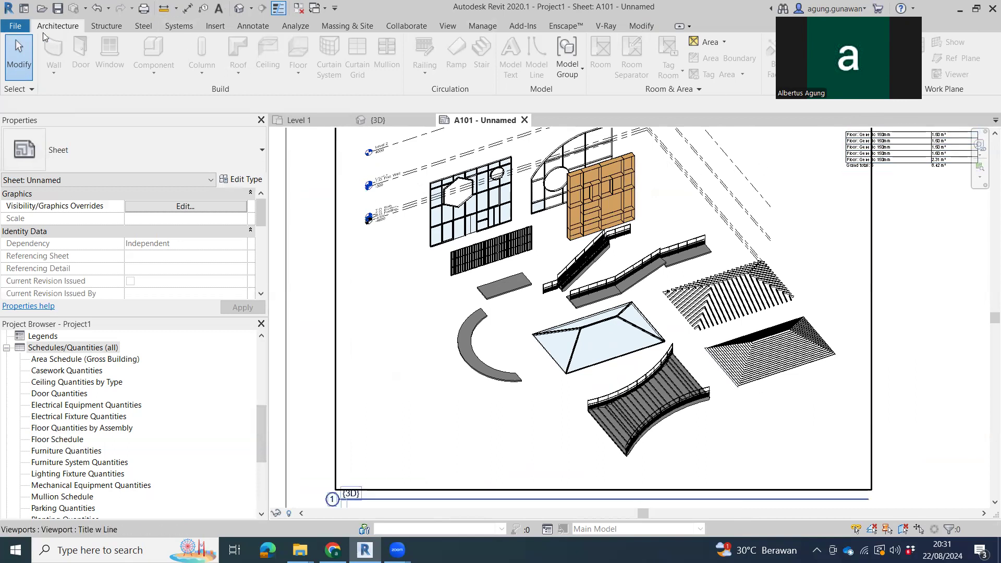
left_click(106, 26)
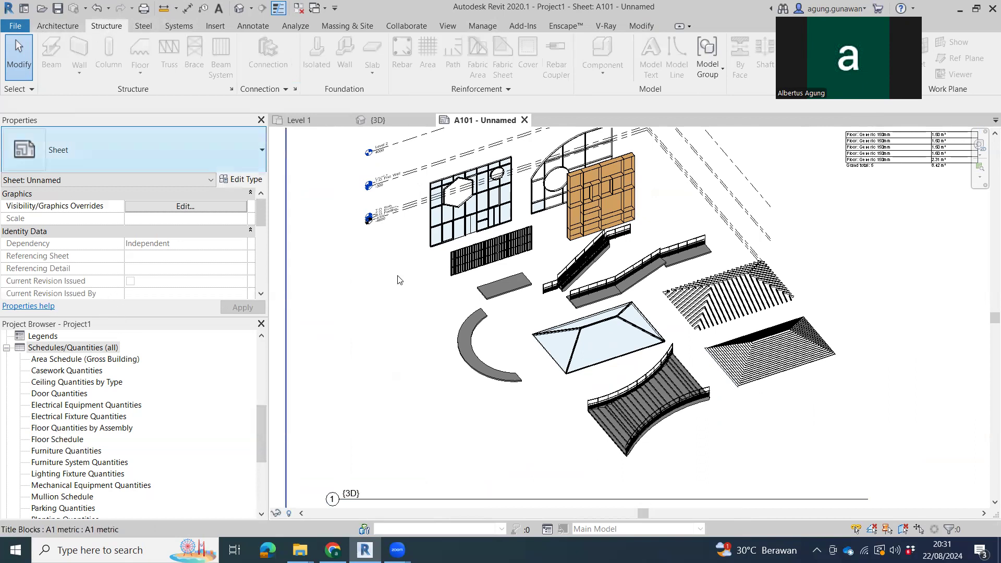
double_click(503, 389)
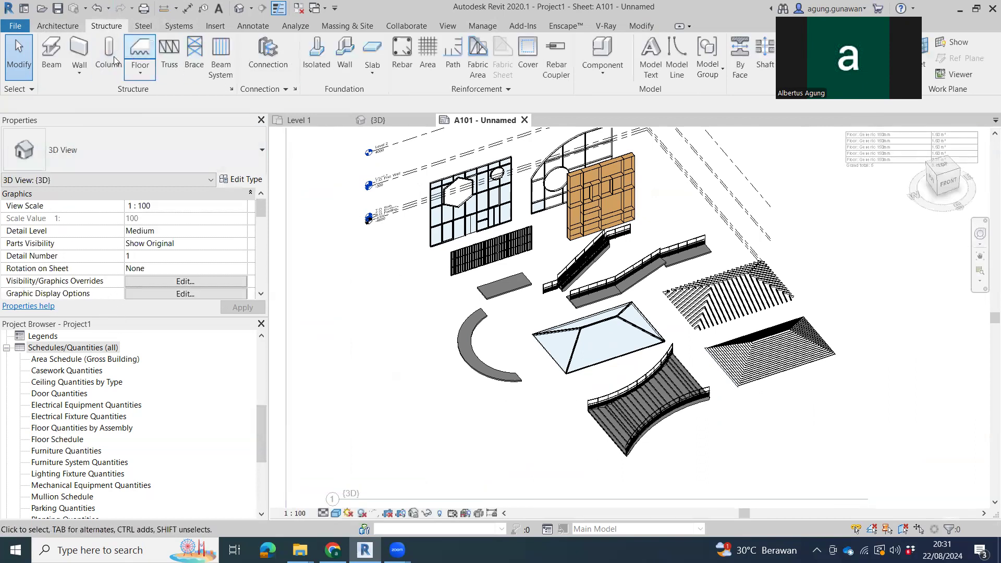
left_click(167, 53)
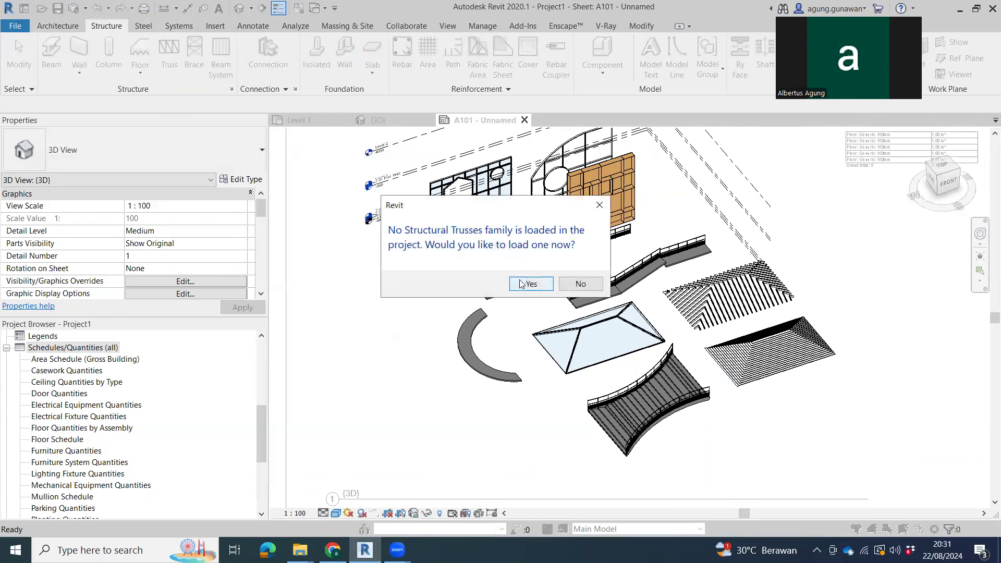
left_click(595, 290)
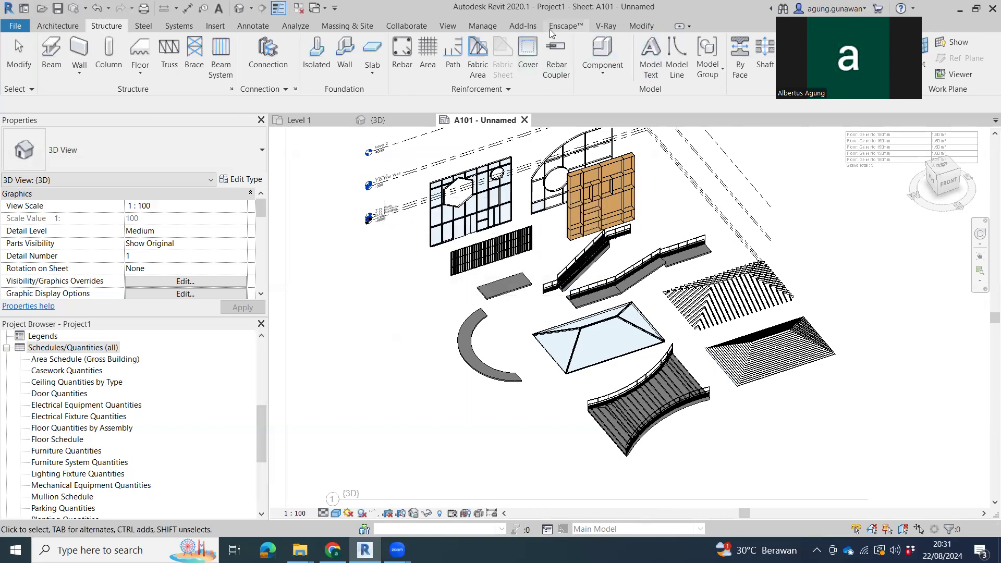
- Start loading a family and open the Structural Trusses folder in the US Metric library
left_click(214, 26)
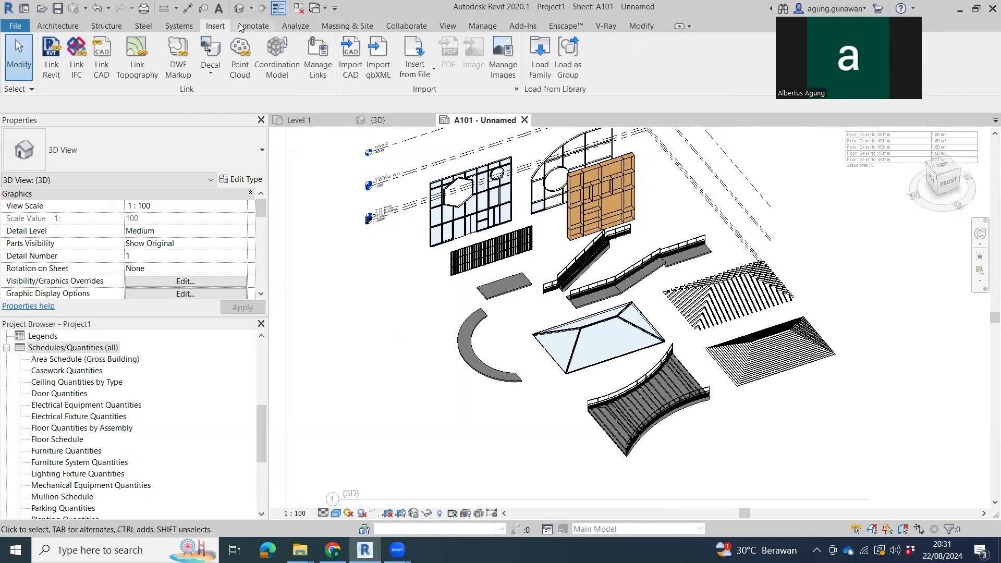
left_click(542, 60)
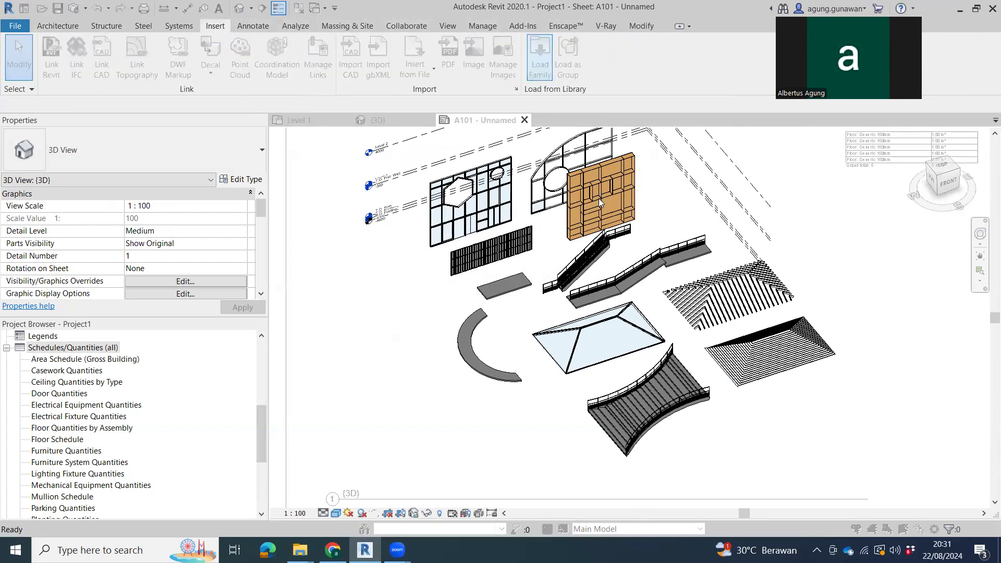
left_click(496, 138)
scroll(257, 221, "down", 6)
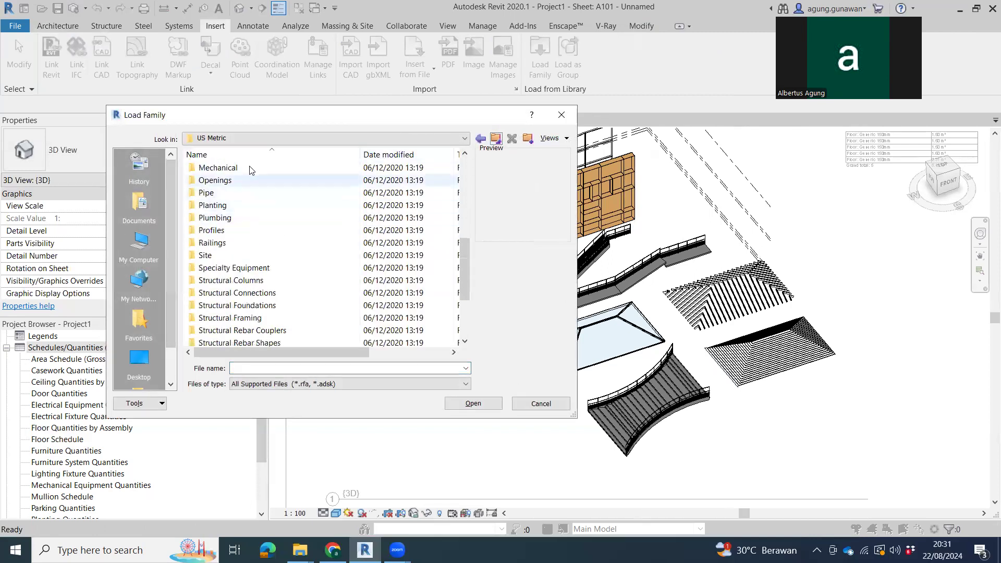
scroll(255, 297, "down", 2)
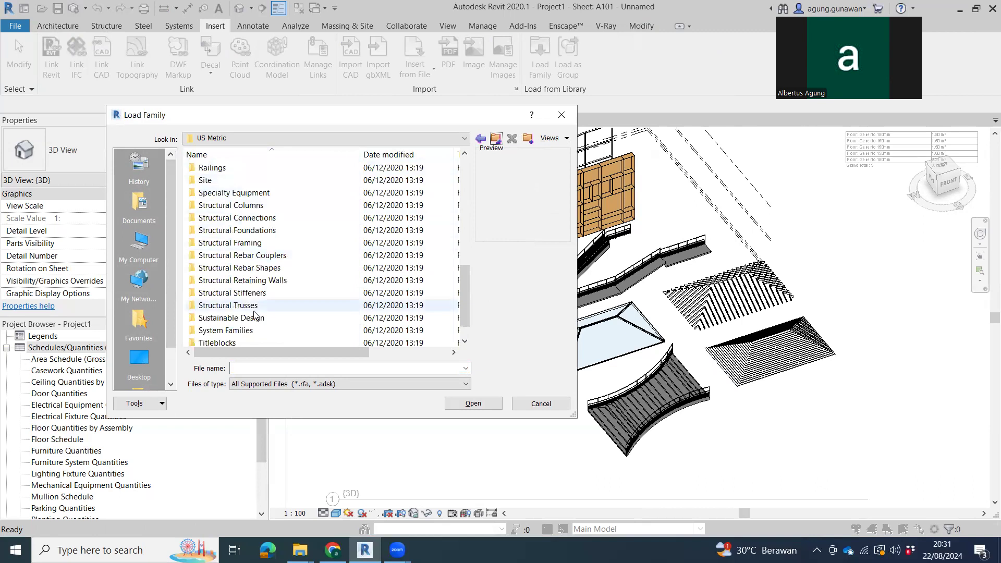
left_click(255, 306)
double_click(255, 306)
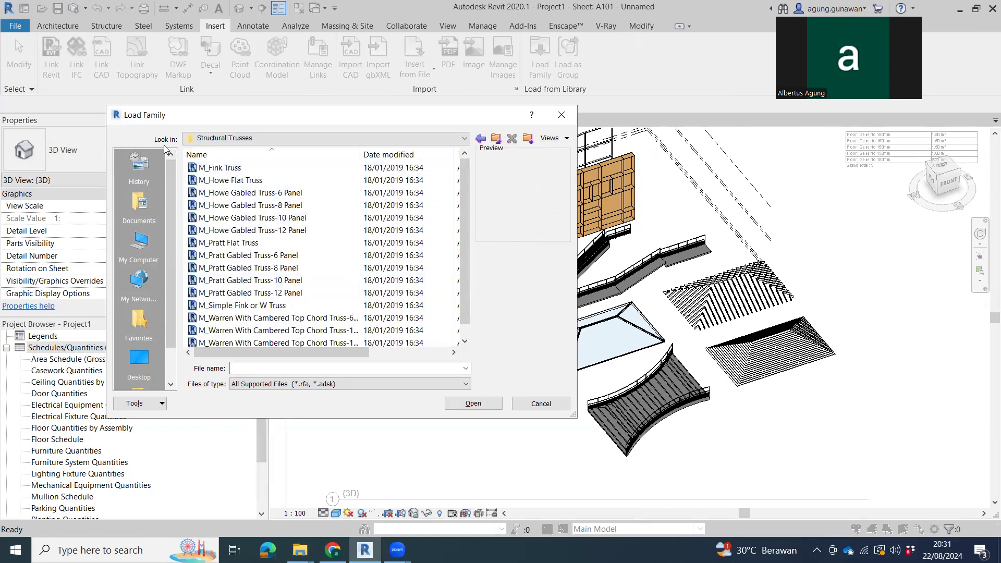
- Preview the available Fink, Howe and Pratt truss families to compare their shapes and panel counts
left_click(225, 168)
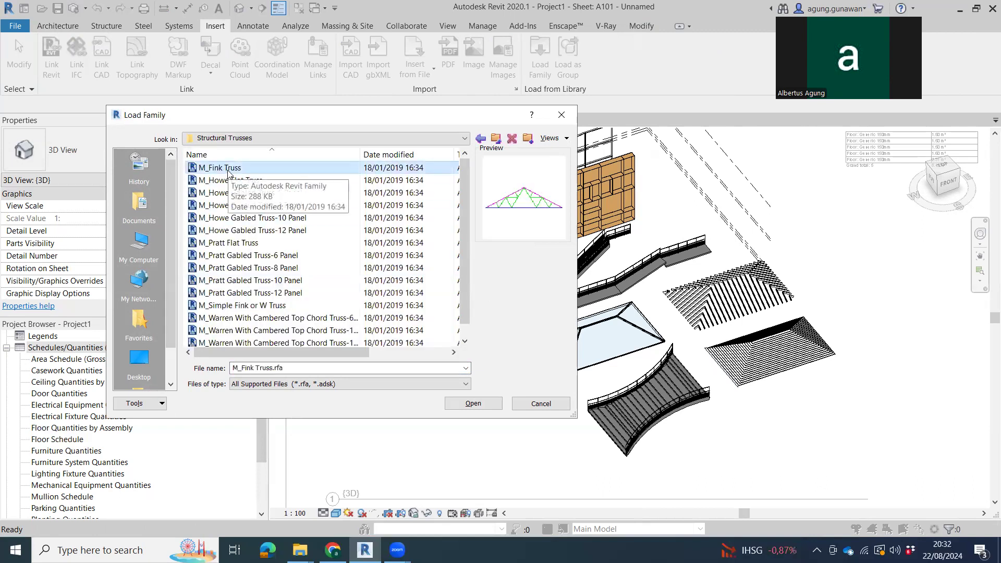
key("Down")
key("Down")
key("Down")
key("Down")
key("Down")
key("Down")
key("Down")
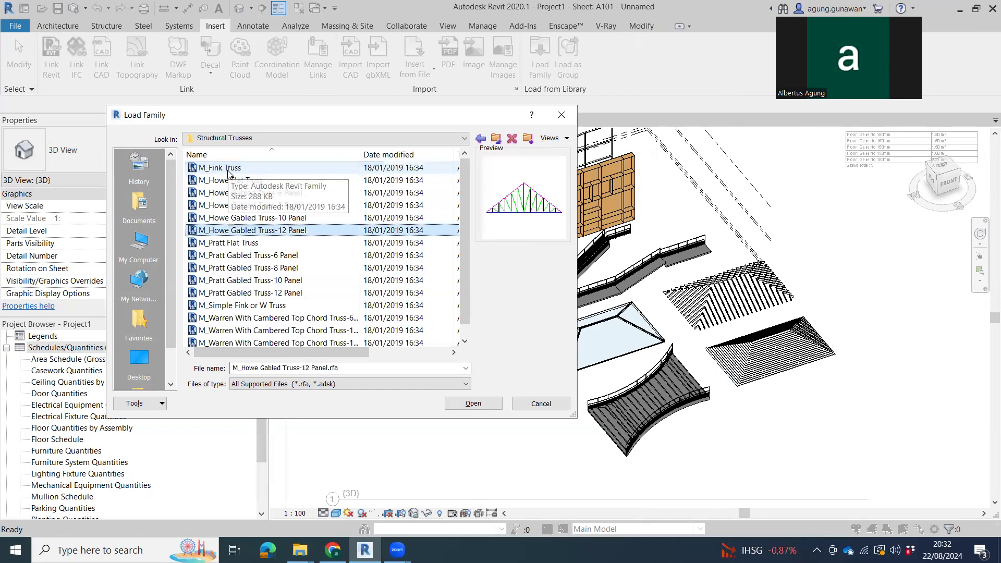
key("Down")
key("Down")
key("Up")
key("Up")
key("Up")
key("Up")
key("Up")
key("Up")
key("Up")
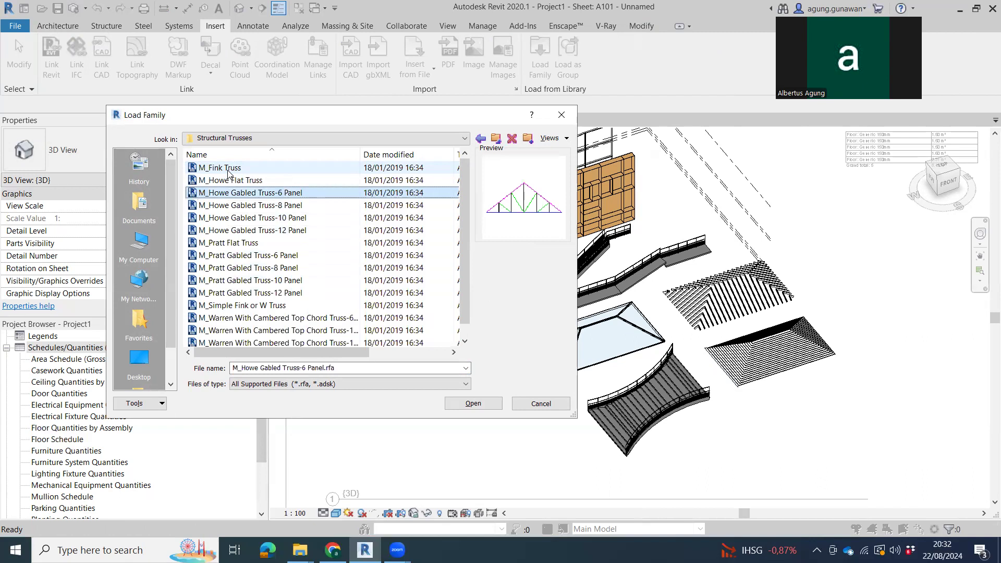
key("Down")
key("Down")
key("Down")
key("Down")
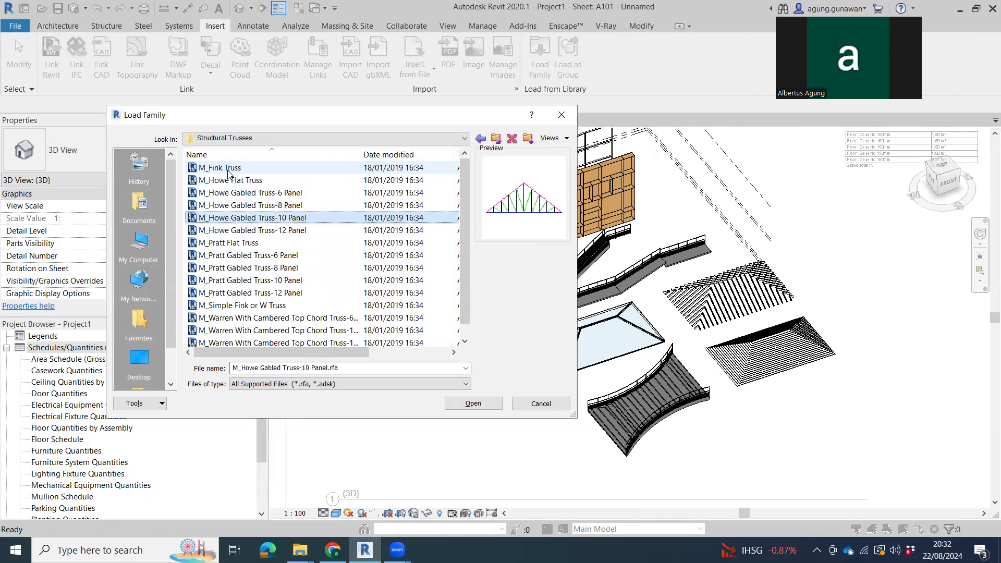
- Load the M_Howe Gabled Truss-6 Panel family into the project
key("Up")
key("Up")
key("Up")
key("Up")
key("Up")
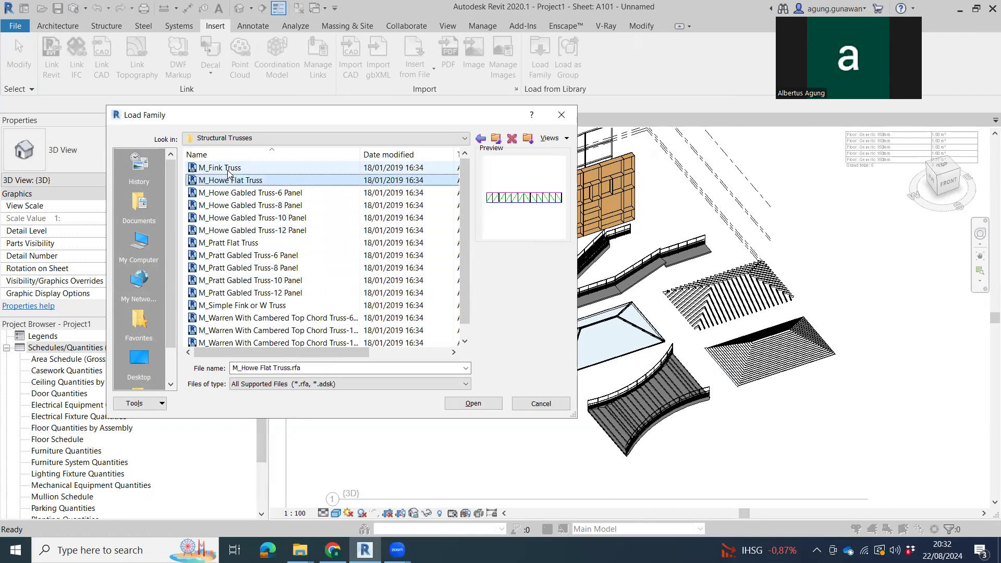
key("Down")
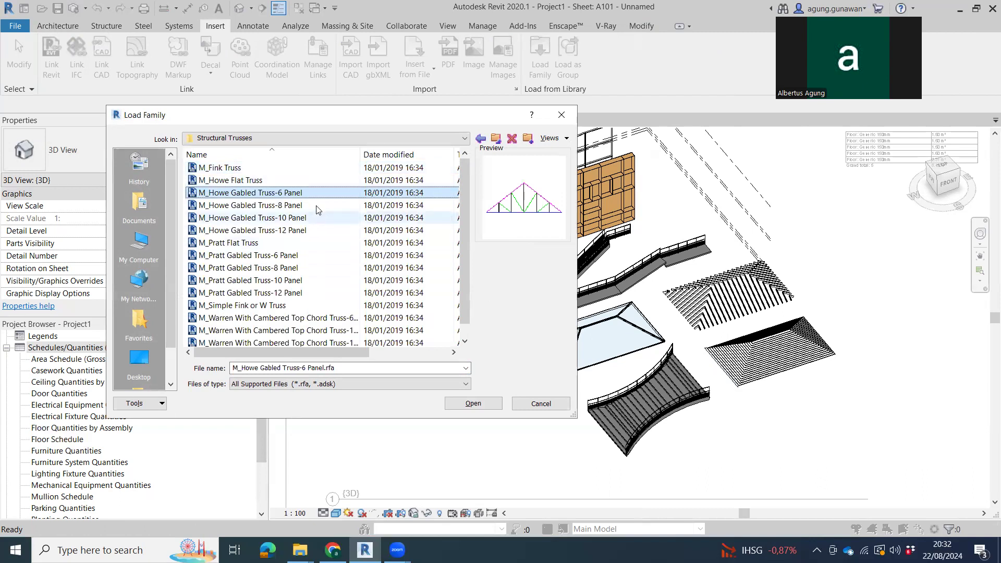
key("Return")
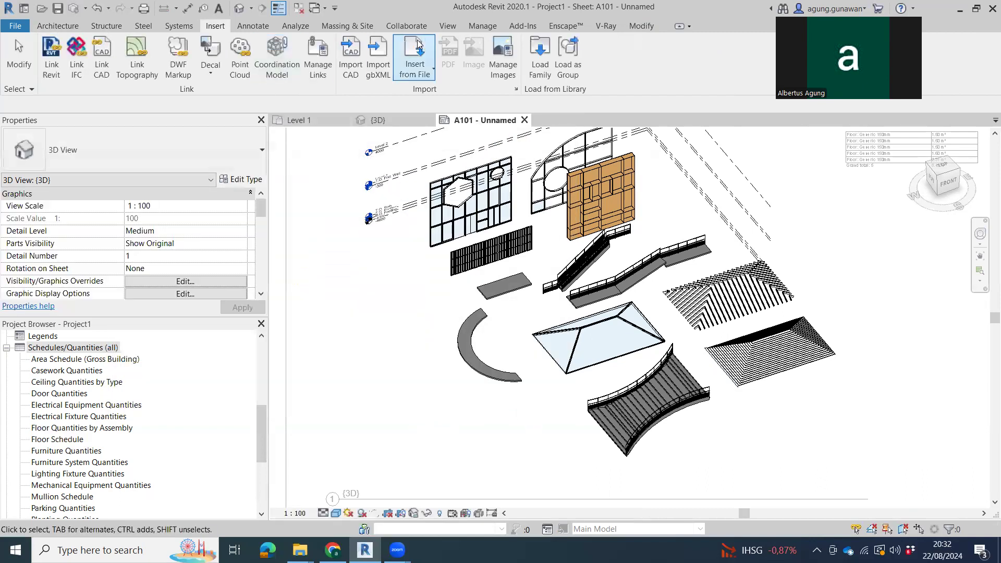
- Place a Howe gabled 6-panel truss on the T.O. Footing level, in the open area beside the curved floor slab
left_click(97, 26)
left_click(193, 55)
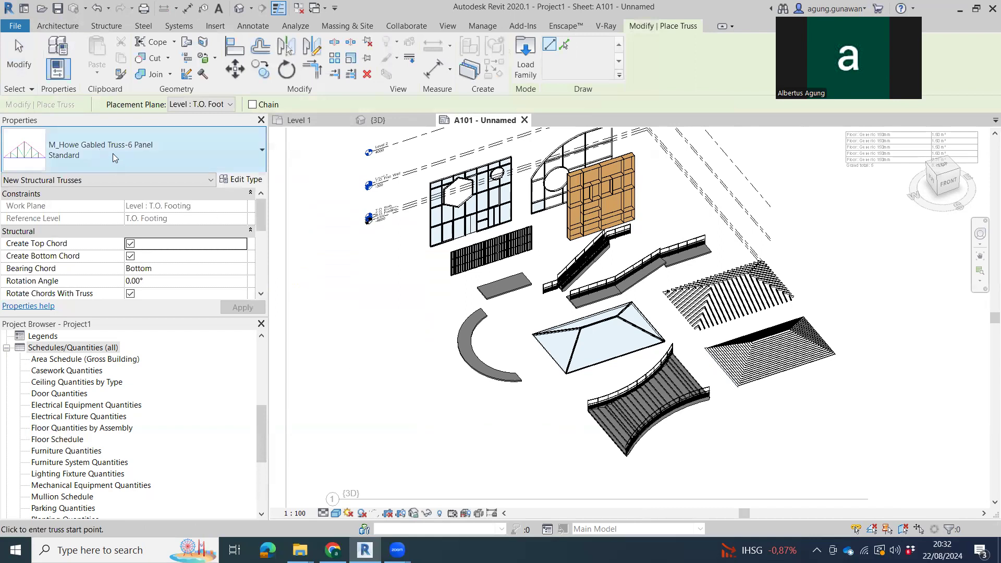
left_click(420, 349)
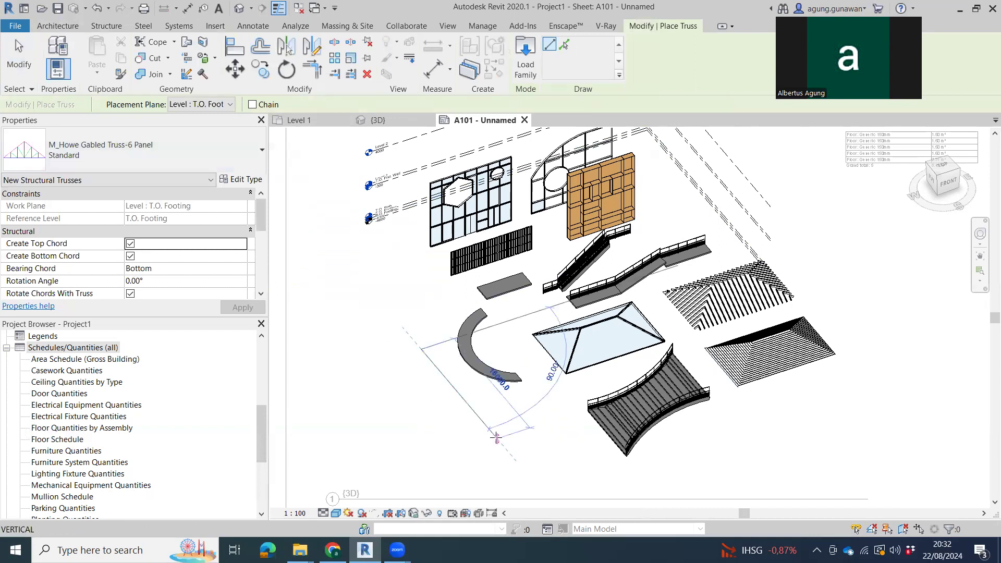
left_click(566, 457)
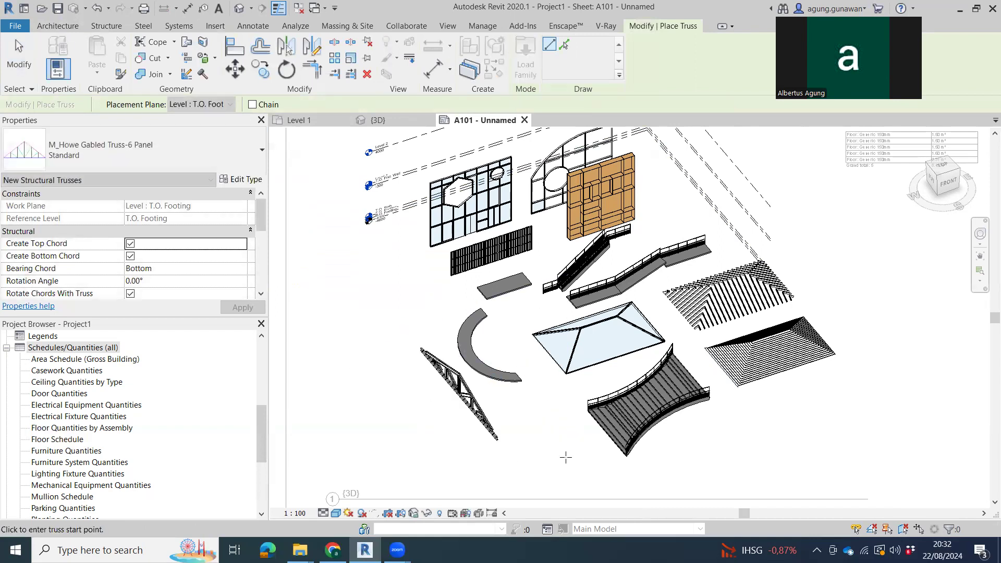
scroll(477, 410, "up", 5)
middle_click_drag(519, 384, 675, 359)
key("Escape")
key("Escape")
- Examine the truss members up close and check the framing type options for its vertical webs without changing them
scroll(523, 397, "down", 5)
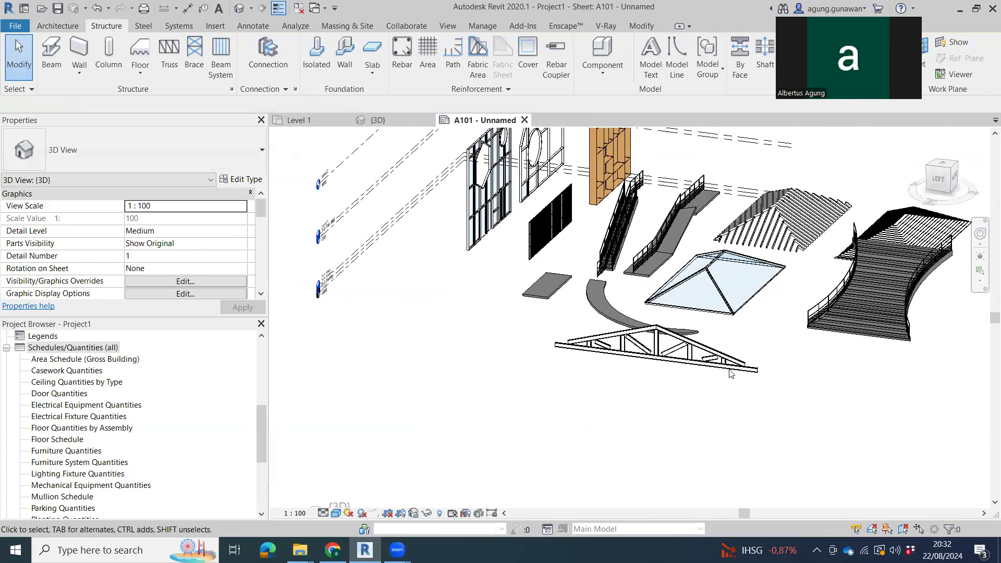
scroll(676, 359, "up", 3)
scroll(701, 342, "up", 5)
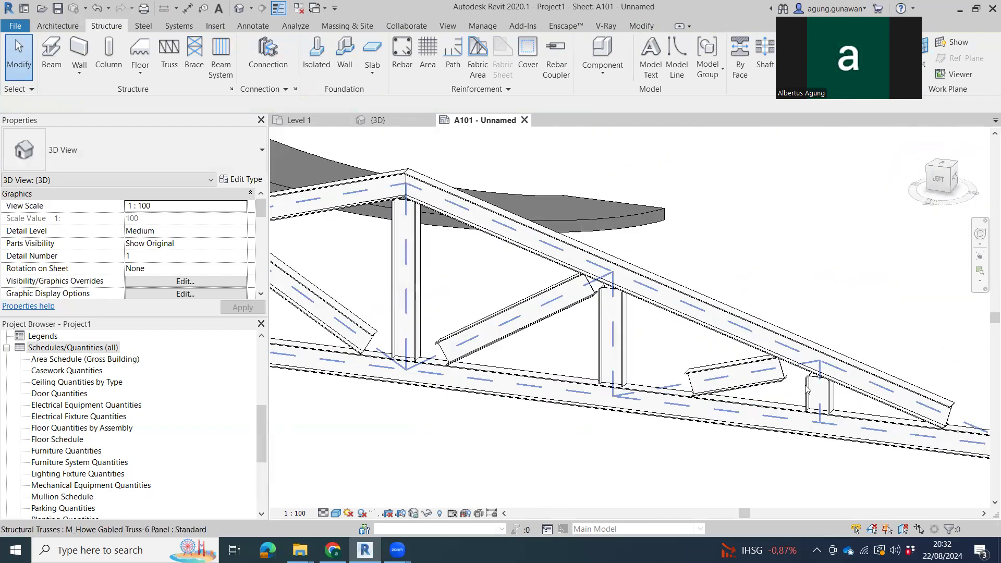
scroll(764, 365, "up", 3)
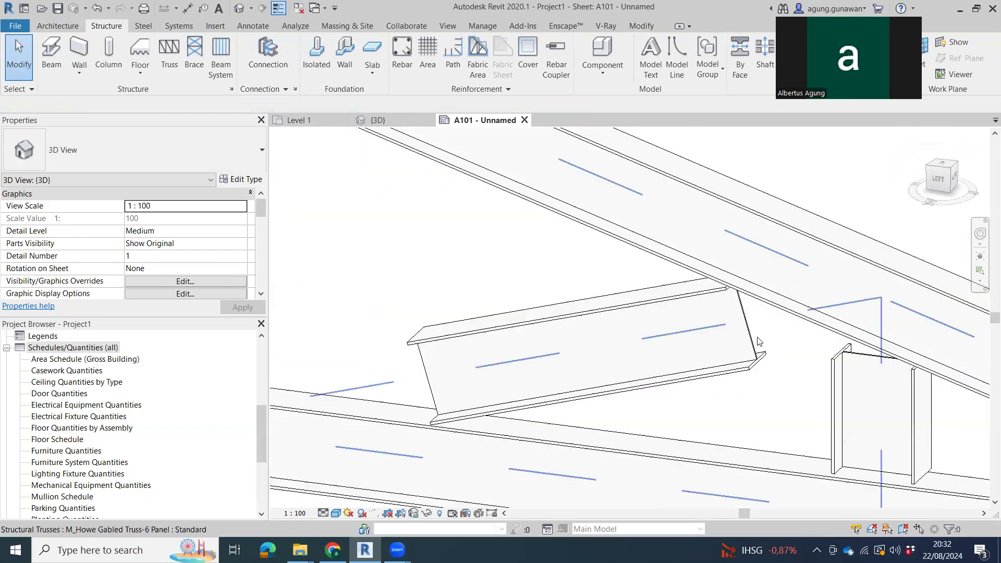
scroll(757, 360, "down", 5)
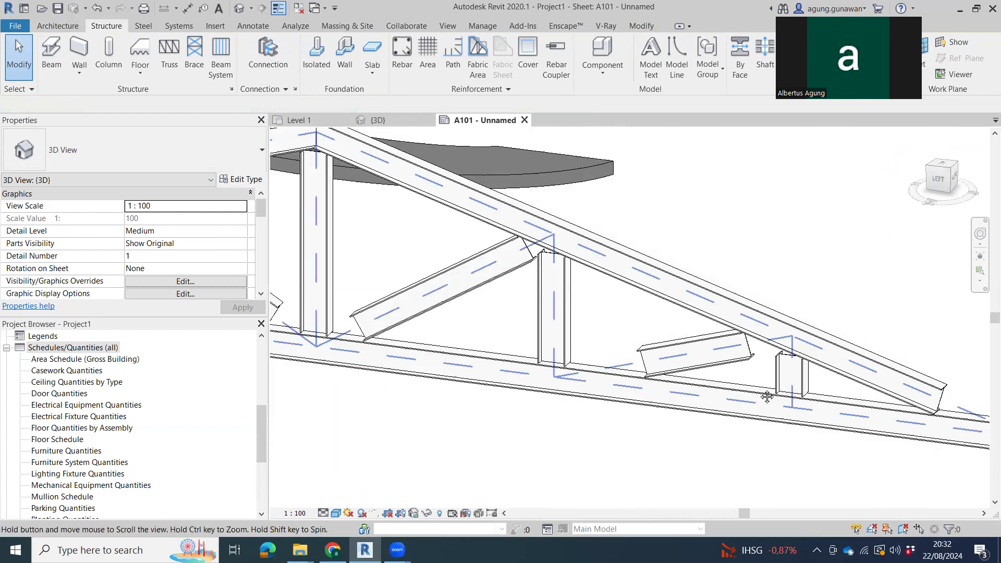
middle_click_drag(767, 397, 696, 430)
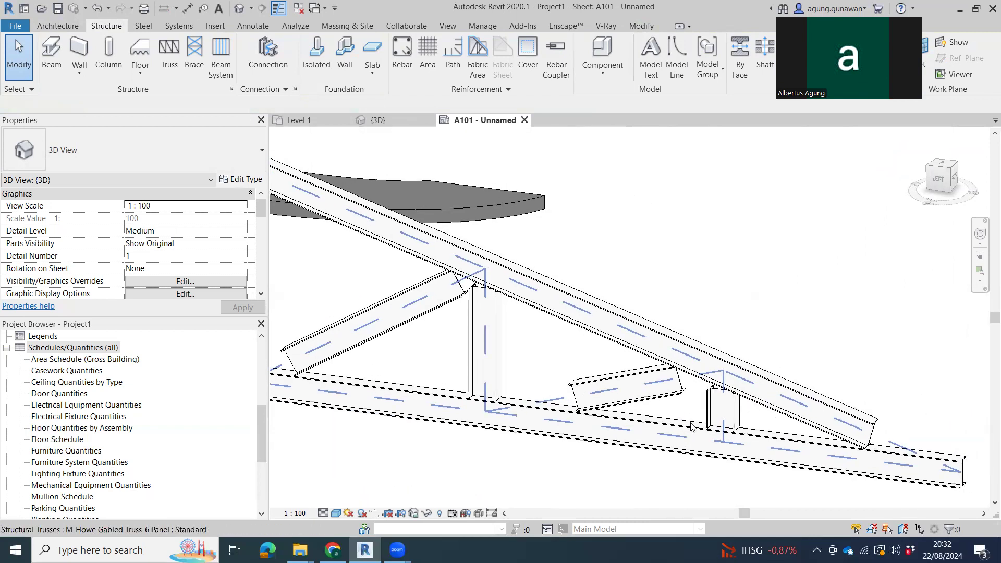
left_click(682, 392)
left_click(243, 180)
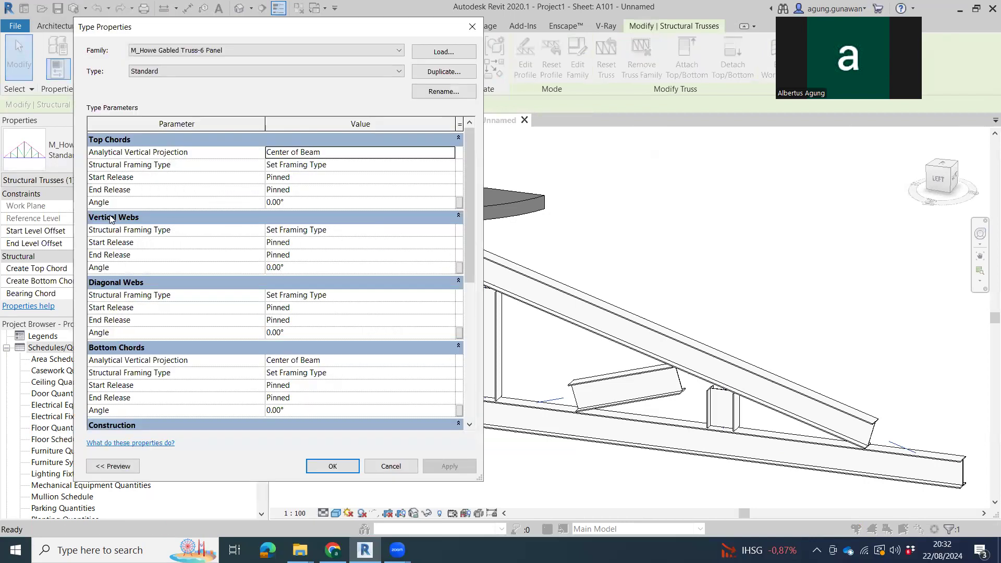
left_click(448, 231)
left_click(449, 230)
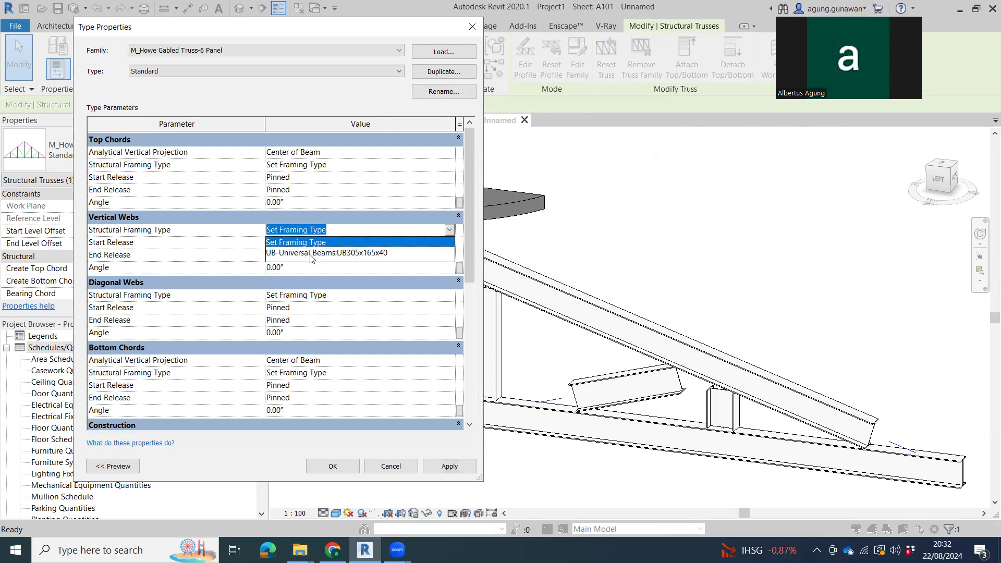
left_click(684, 285)
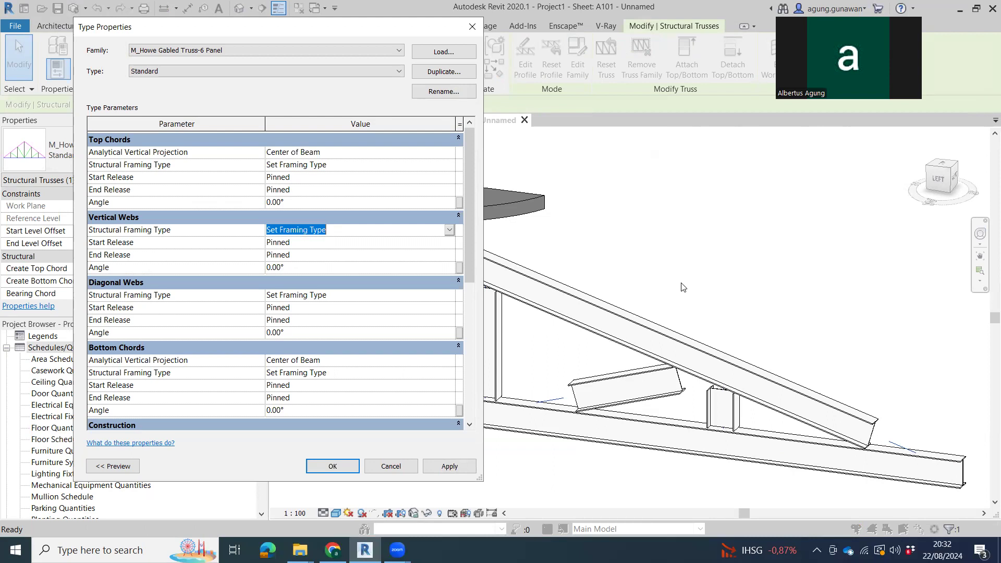
key("Escape")
key("Escape")
key("Escape")
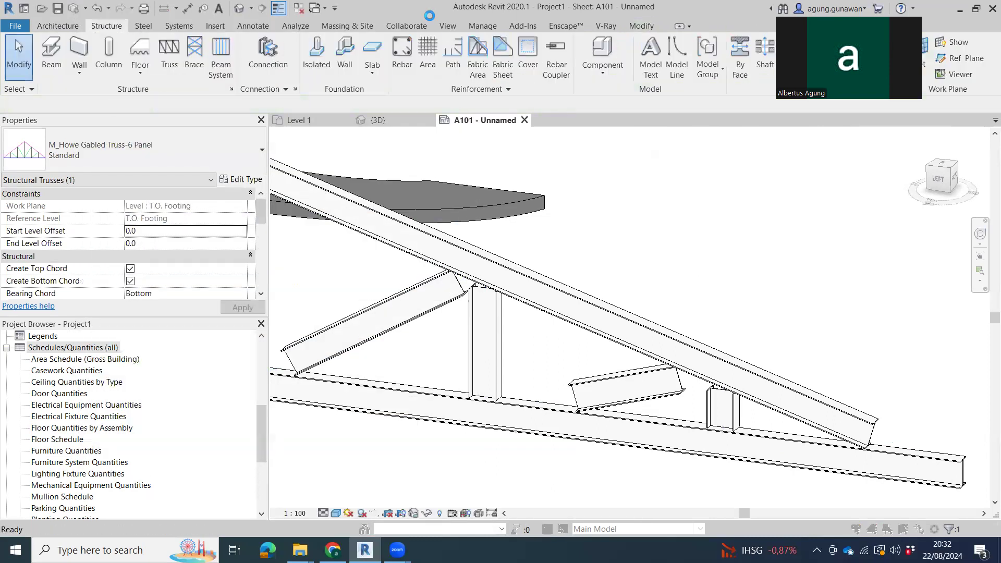
key("Escape")
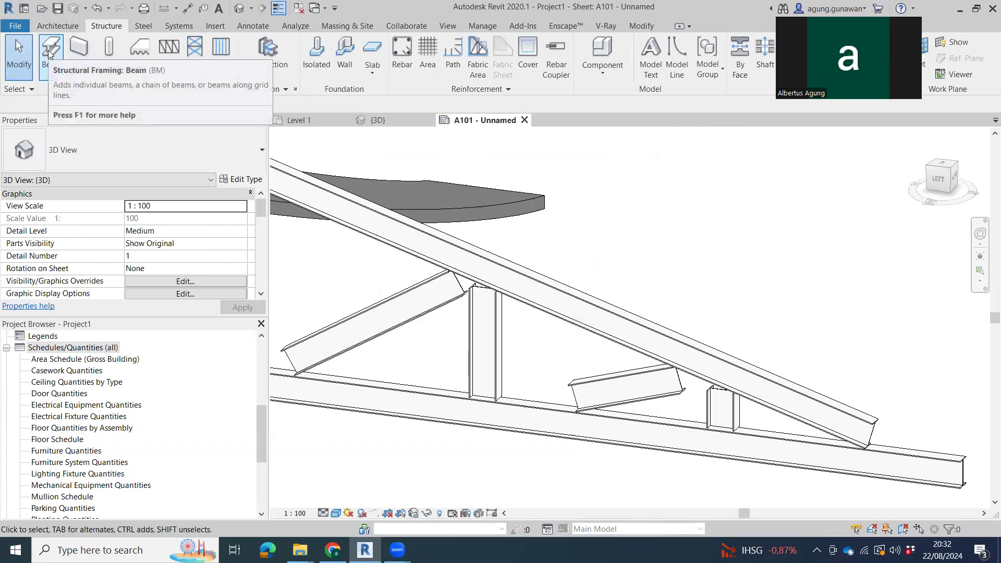
- Check which beam types are available for the Beam tool and leave the command
left_click(52, 73)
left_click(163, 157)
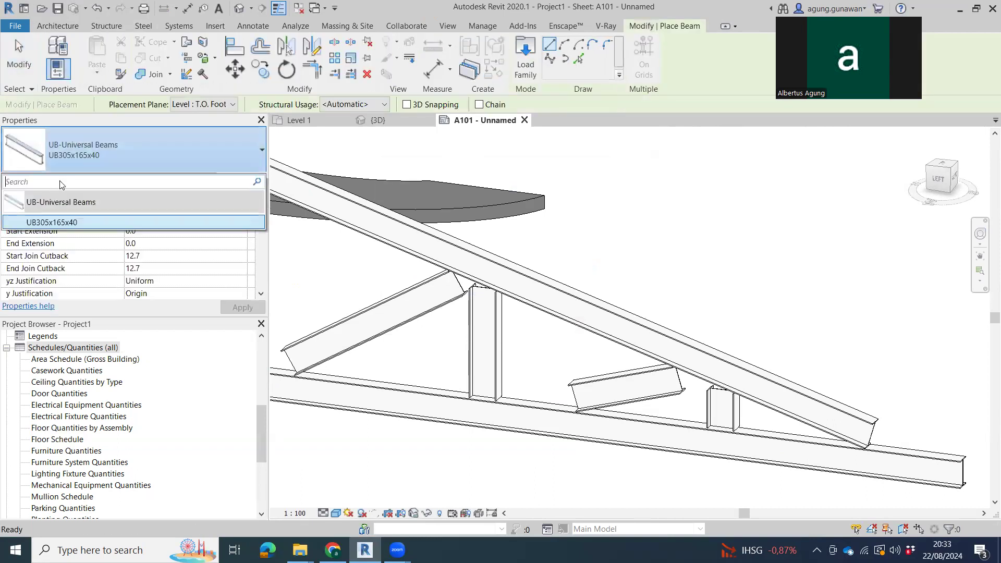
key("Escape")
key("Escape")
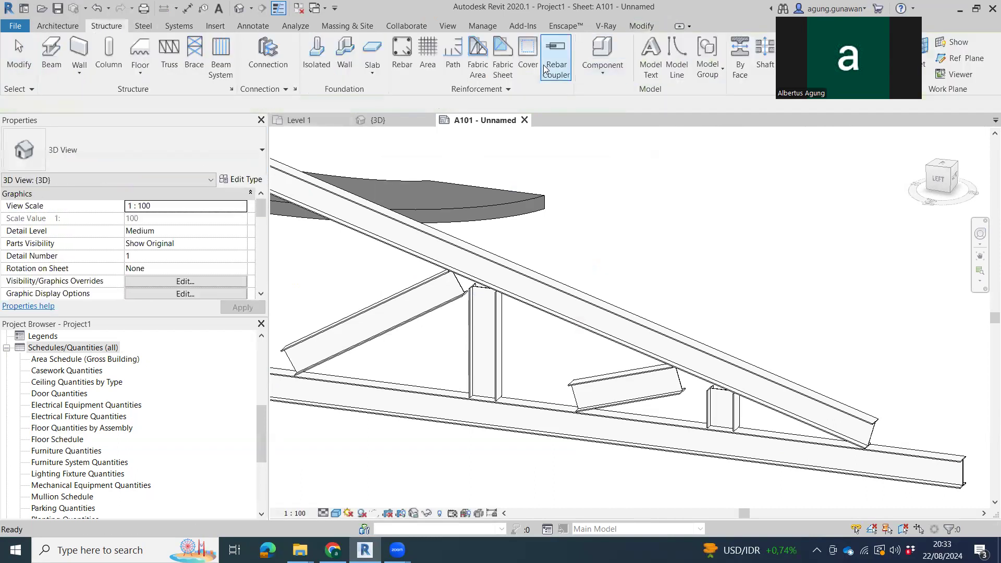
- Start loading a new beam family from the Wood folder of the Structural Framing library
left_click(52, 52)
left_click(525, 65)
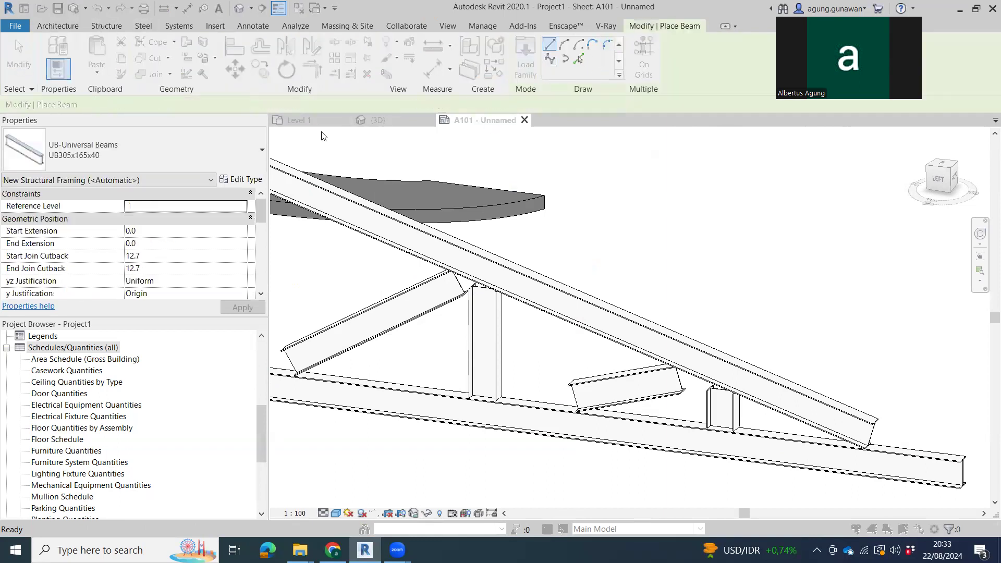
left_click(496, 139)
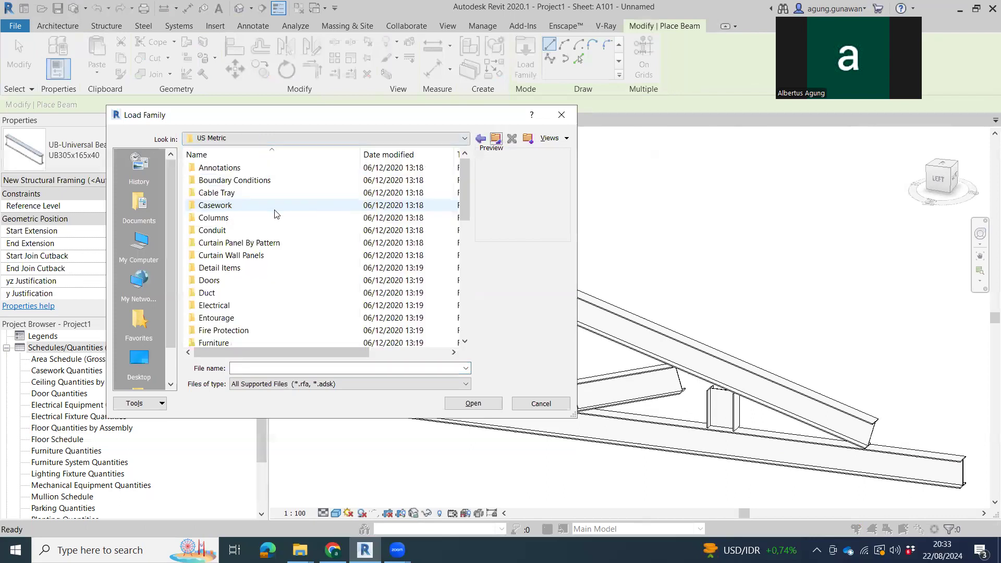
scroll(268, 292, "down", 7)
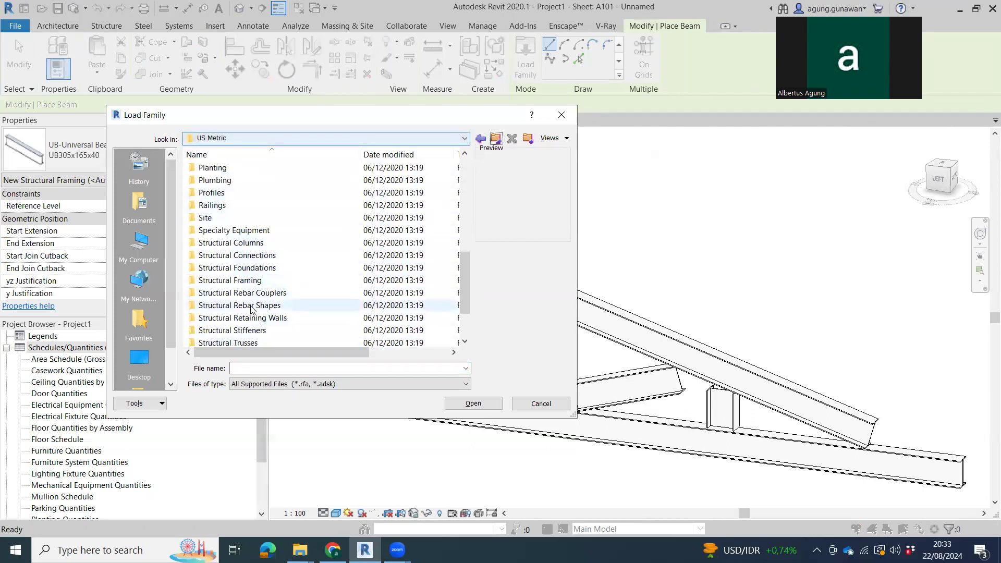
double_click(272, 281)
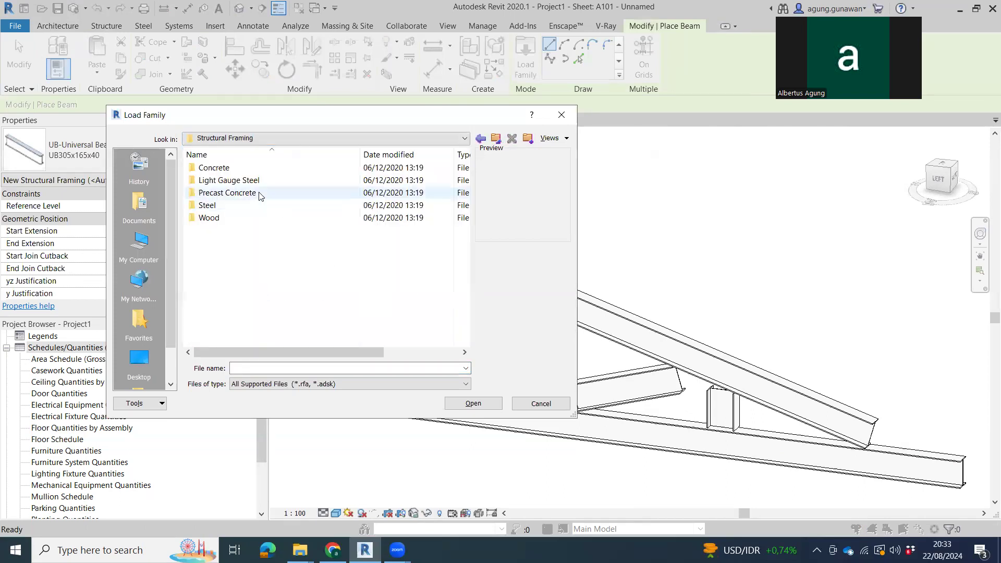
double_click(209, 219)
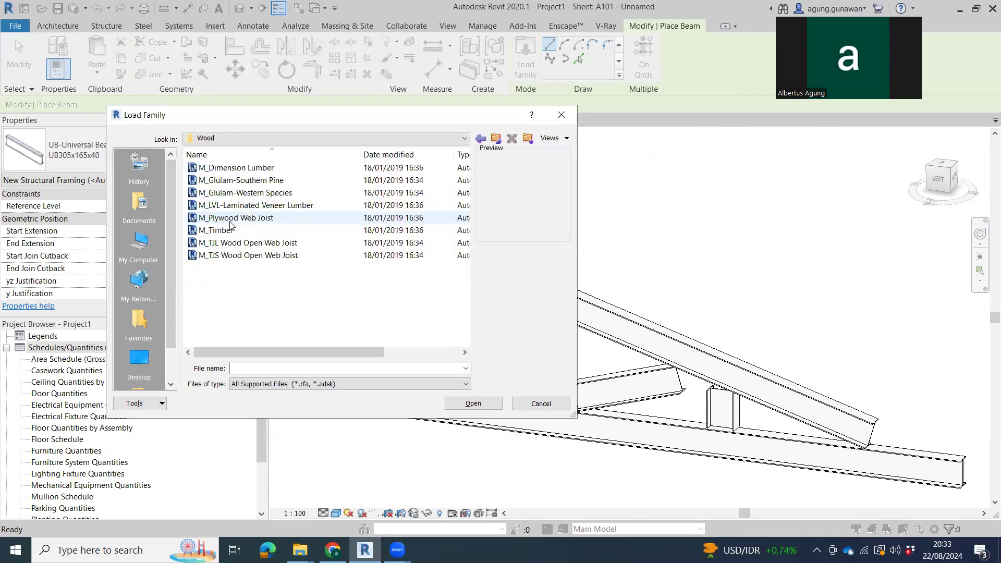
- Compare the previews of the wood framing families, including dimension lumber, glulam, laminated veneer lumber, plywood web joist and timber
left_click(246, 168)
left_click(255, 193)
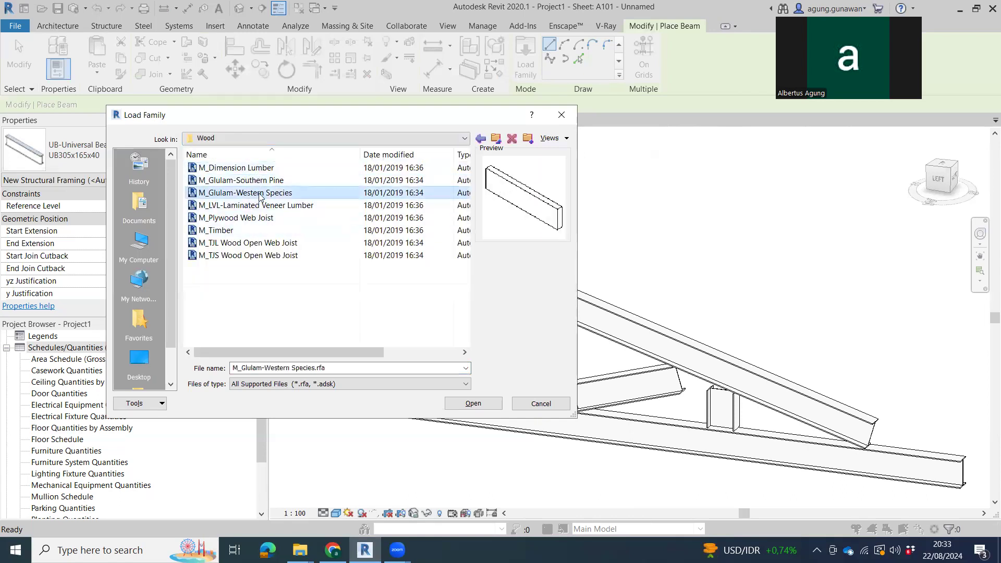
left_click(258, 206)
left_click(250, 218)
left_click(243, 232)
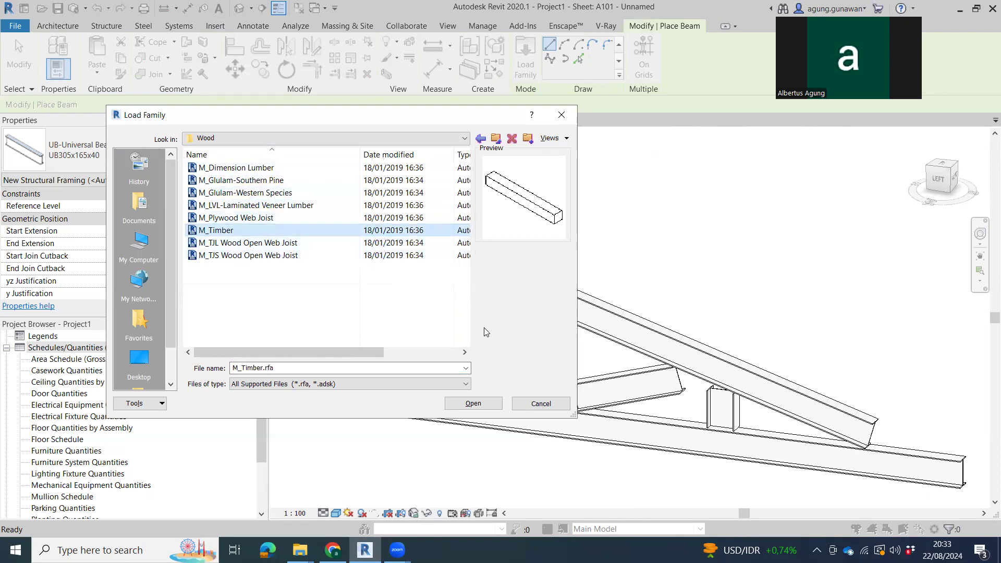
left_click(260, 217)
left_click(259, 193)
left_click(258, 180)
left_click(256, 168)
left_click(245, 231)
- Load the M_Timber beam family with only its 140x235 type
left_click(473, 403)
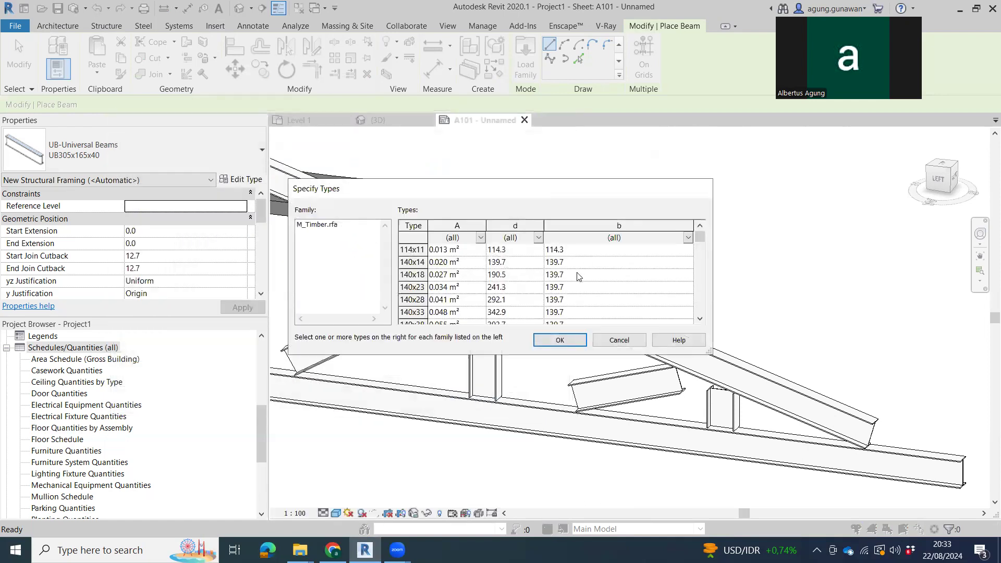
left_click_drag(428, 227, 466, 227)
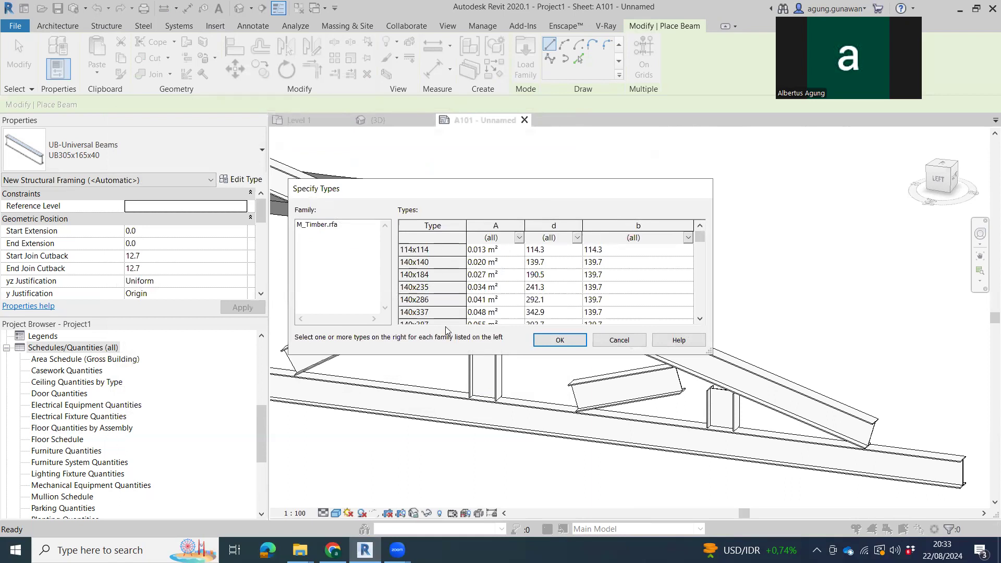
left_click(455, 288)
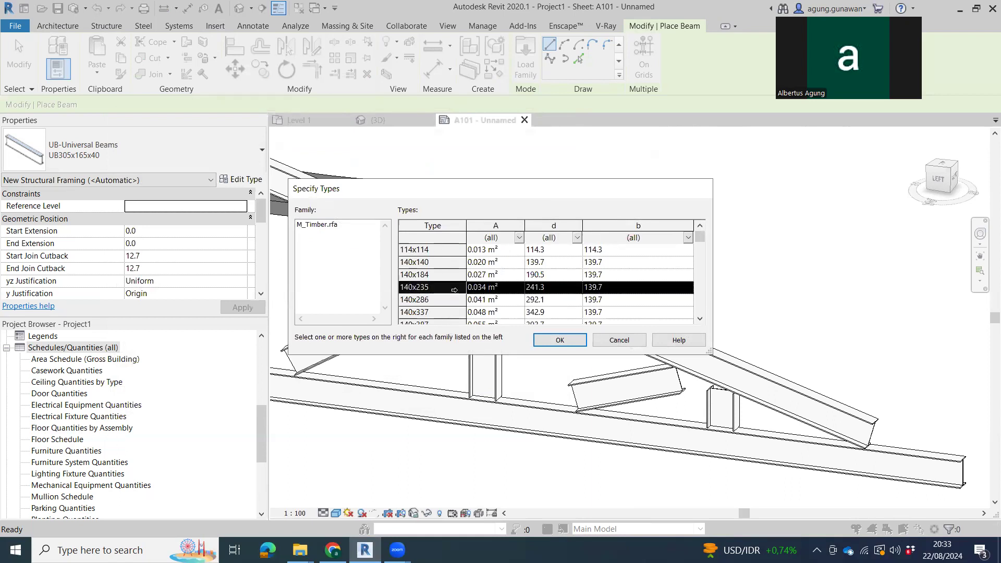
scroll(473, 309, "down", 2)
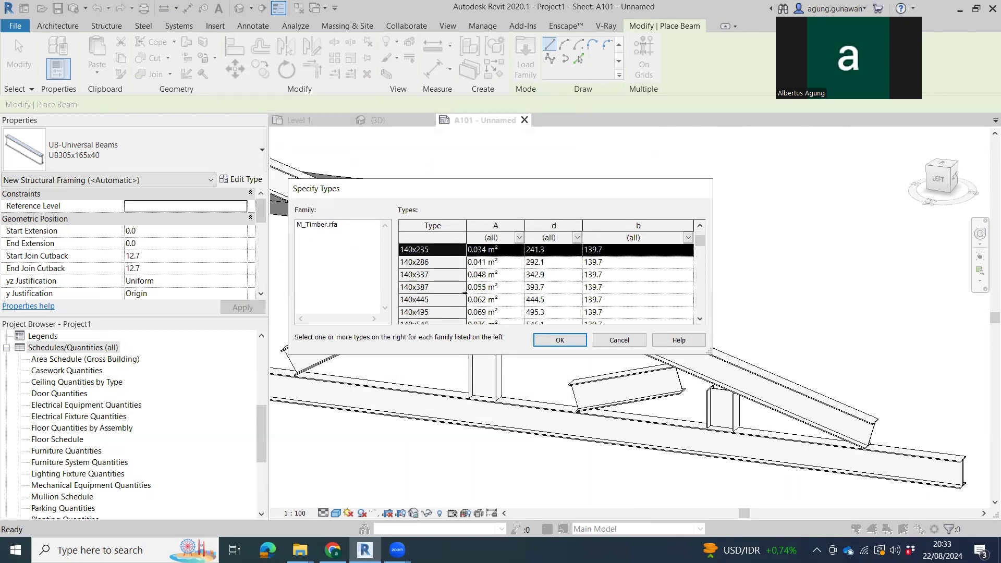
scroll(467, 295, "up", 2)
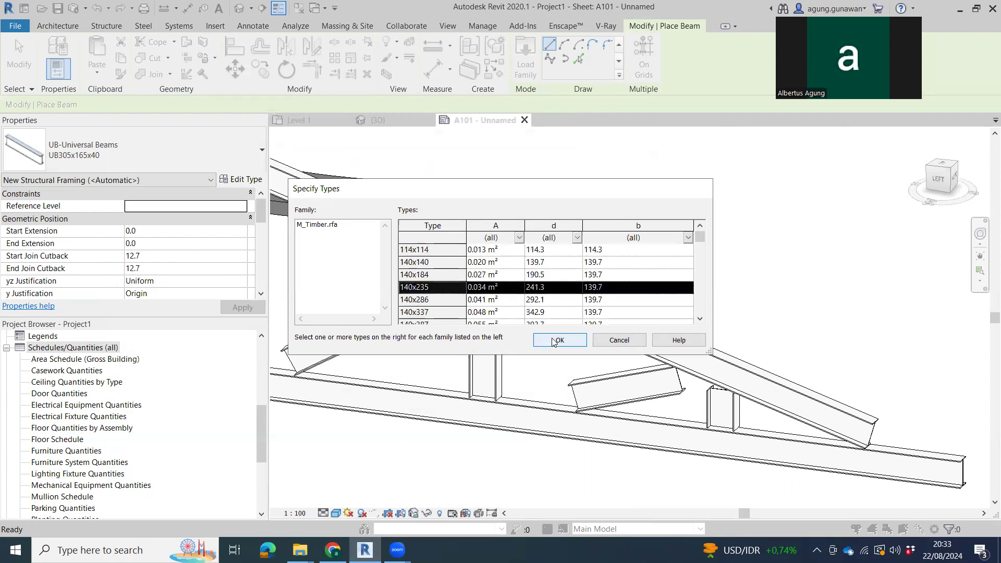
left_click(554, 341)
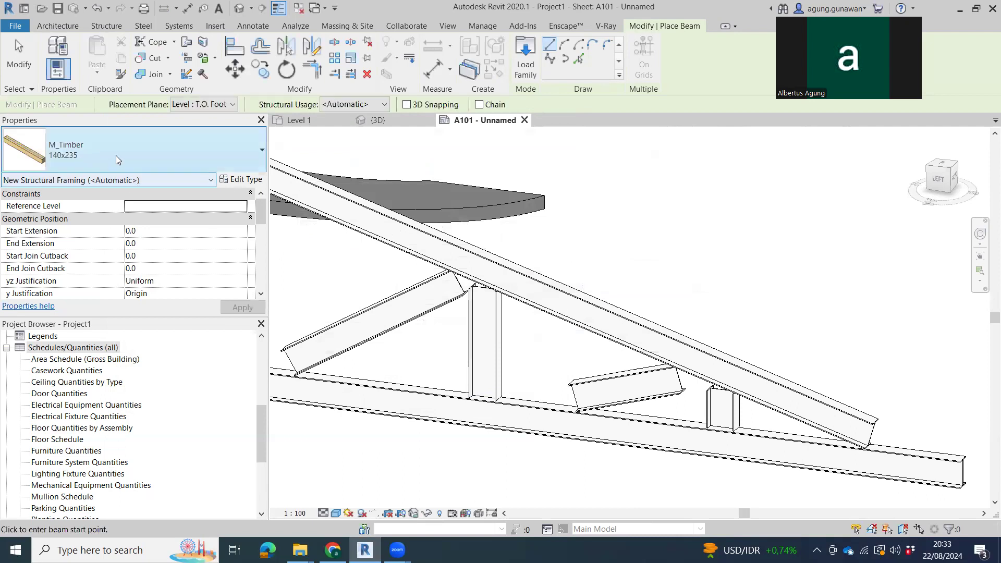
- Duplicate the M_Timber 140x235 beam type under the name kuda2
left_click(241, 179)
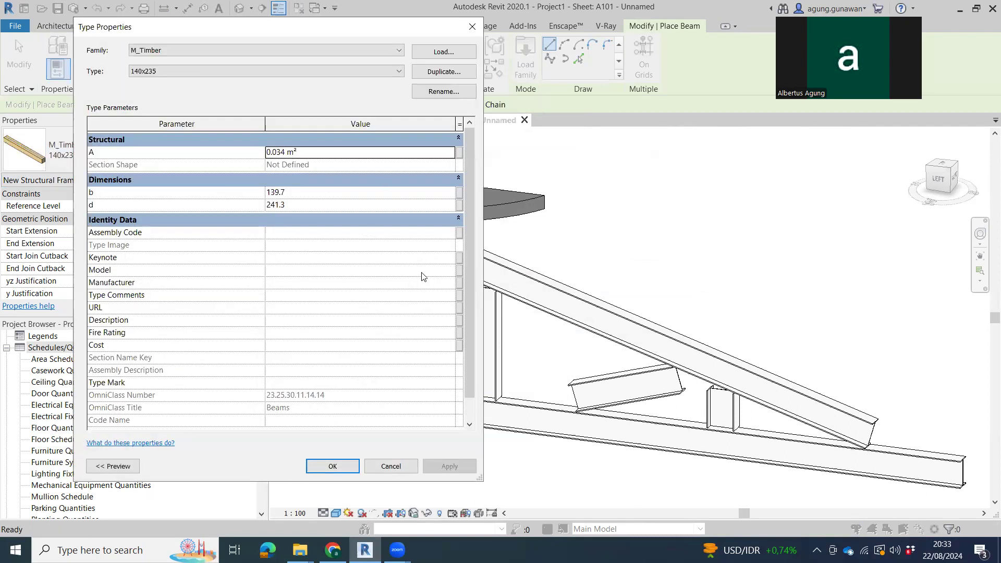
left_click(444, 72)
type("kuda2")
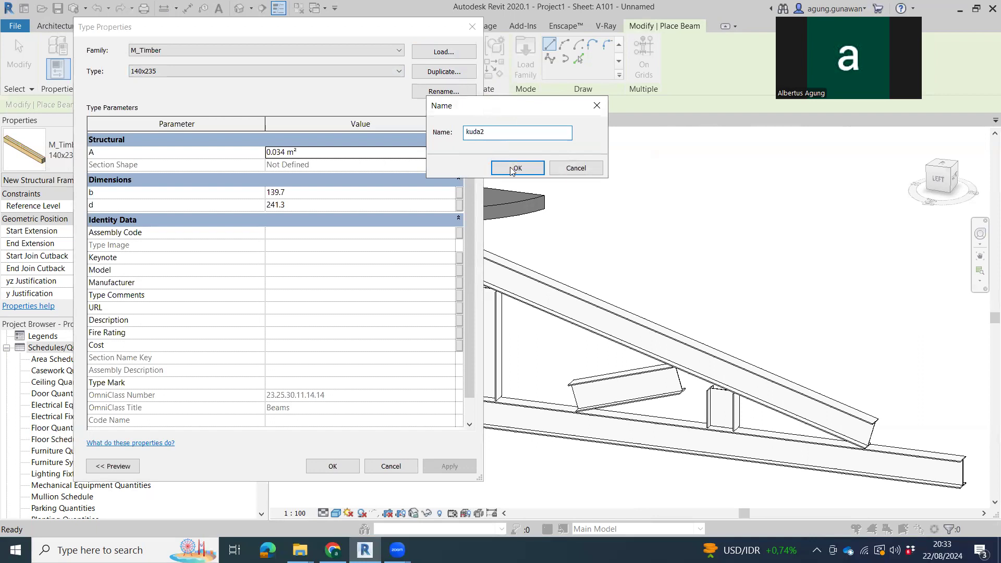
left_click(512, 170)
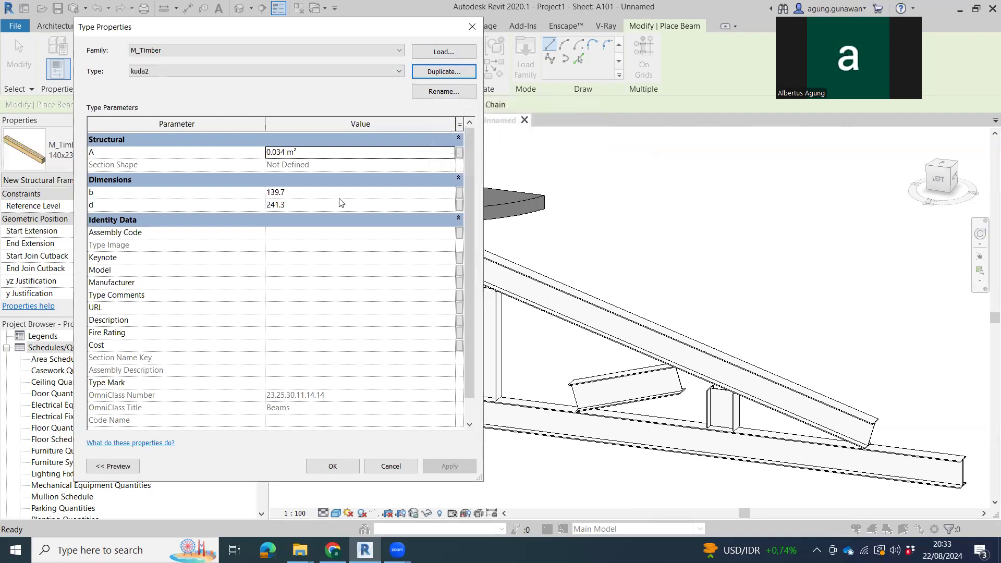
- Set the kuda2 type's dimensions to b 80 and d 150 and accept them
left_click(356, 193)
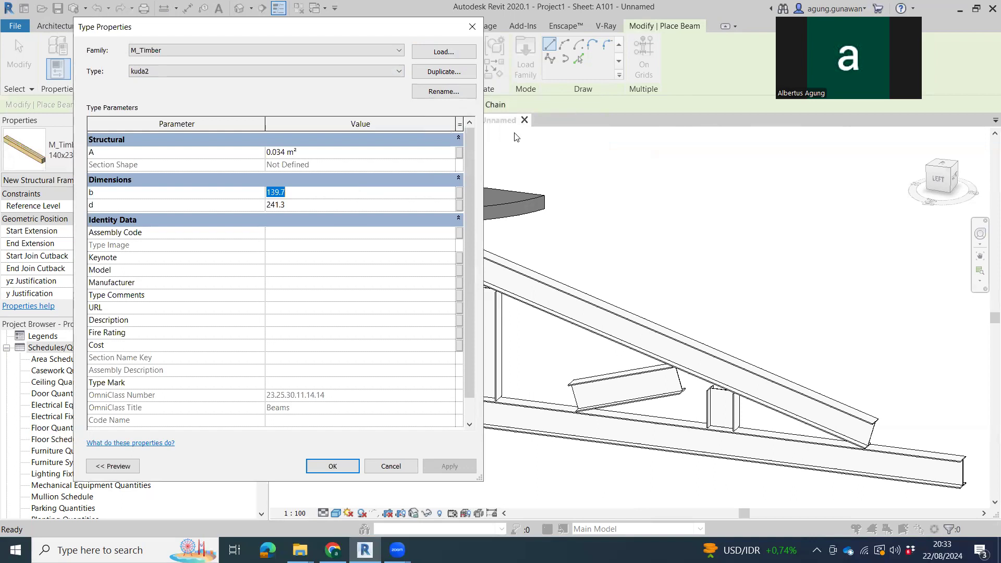
left_click_drag(365, 34, 632, 32)
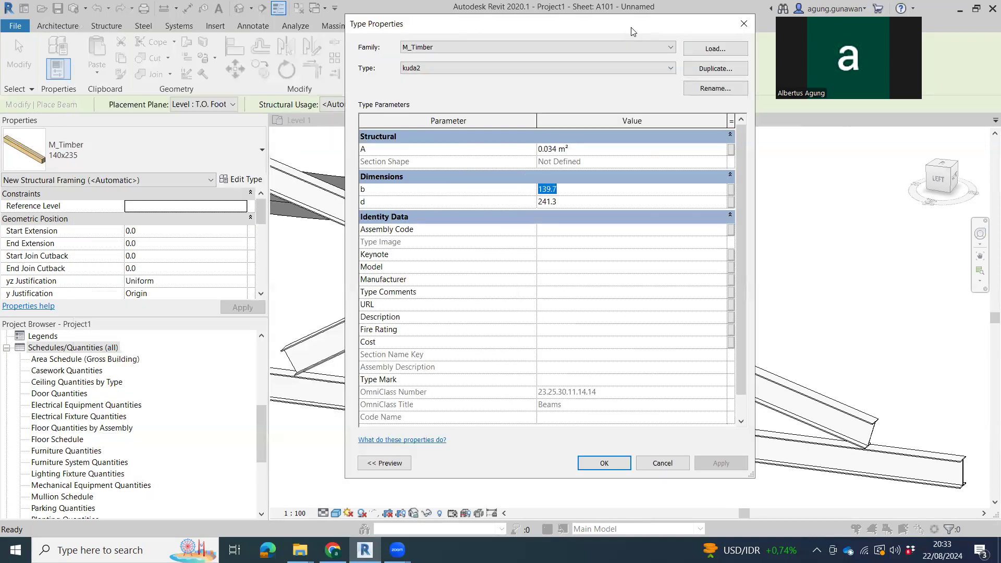
type("0")
left_click(562, 207)
type("1")
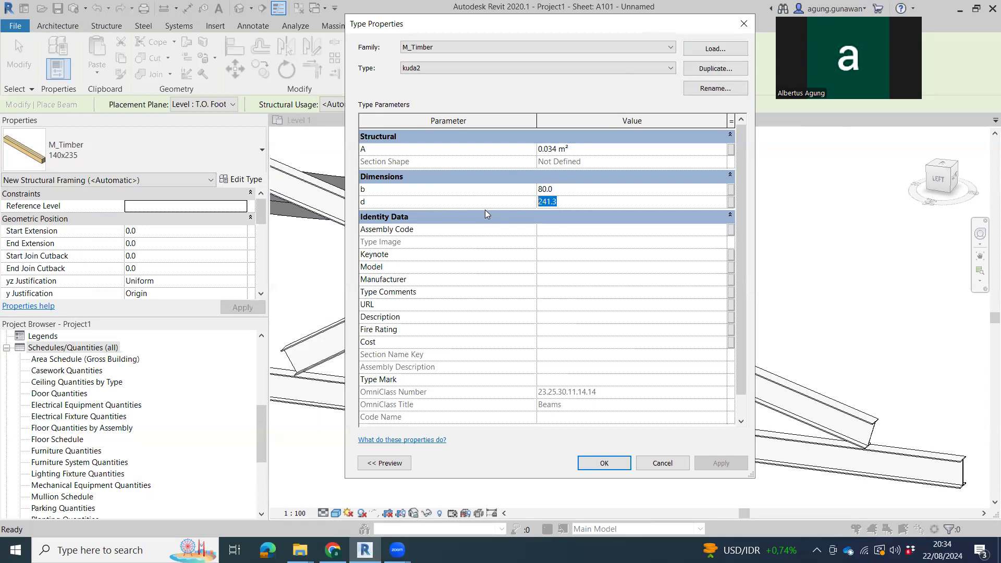
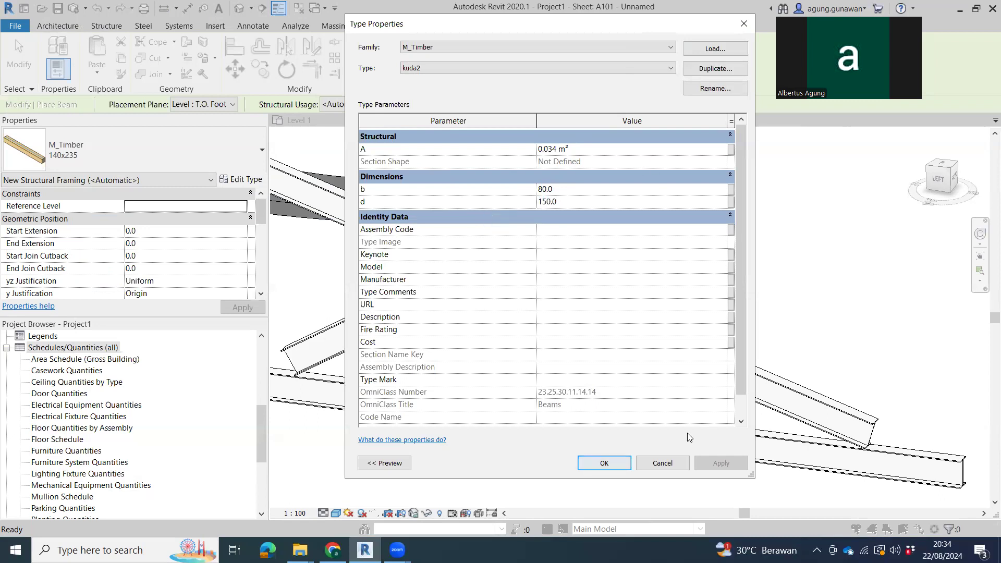
left_click(605, 462)
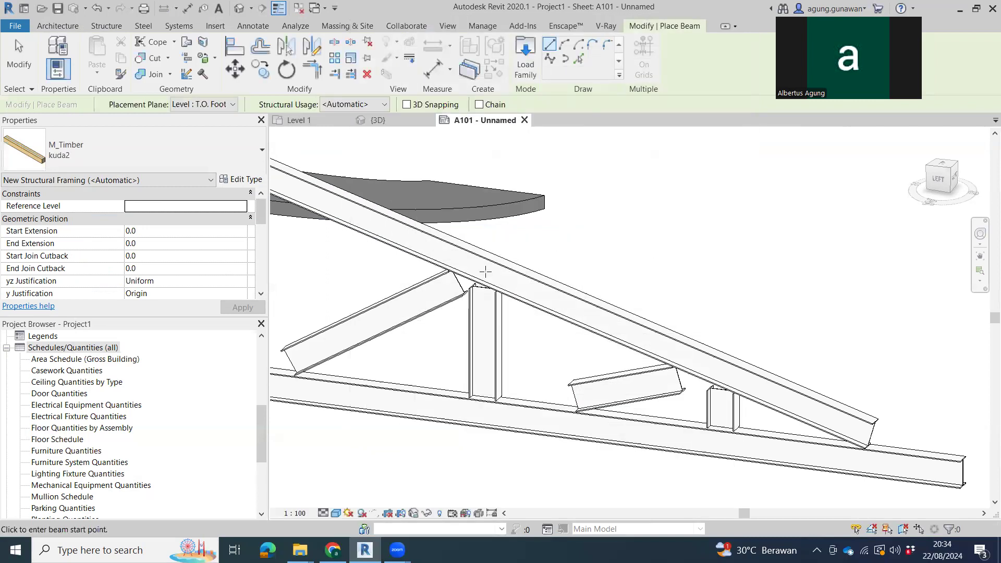
- Place a kuda2 timber beam about 1300 mm long in the empty area beside the truss and inspect its shape
left_click(725, 293)
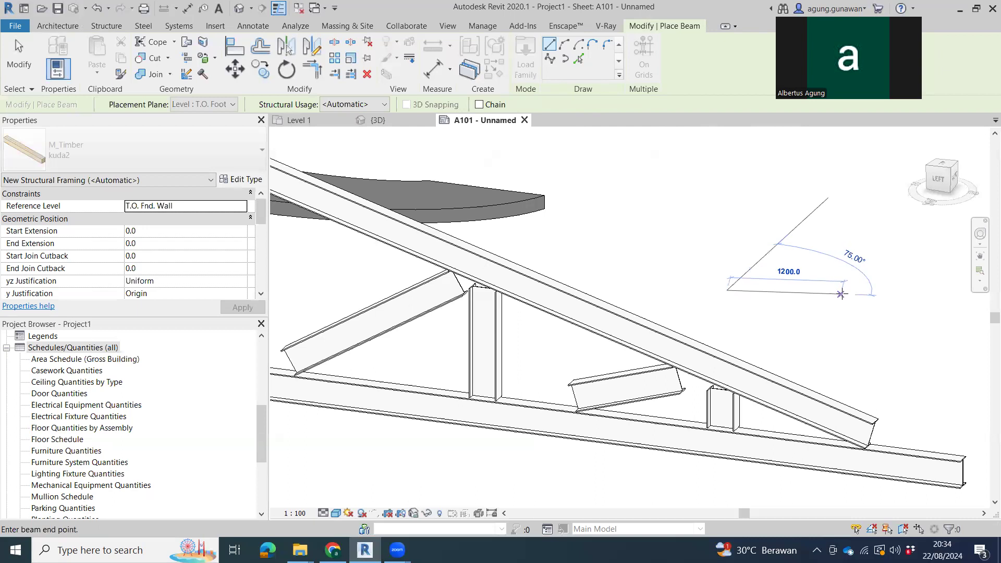
left_click(845, 302)
key("Escape")
key("Escape")
scroll(840, 333, "up", 3)
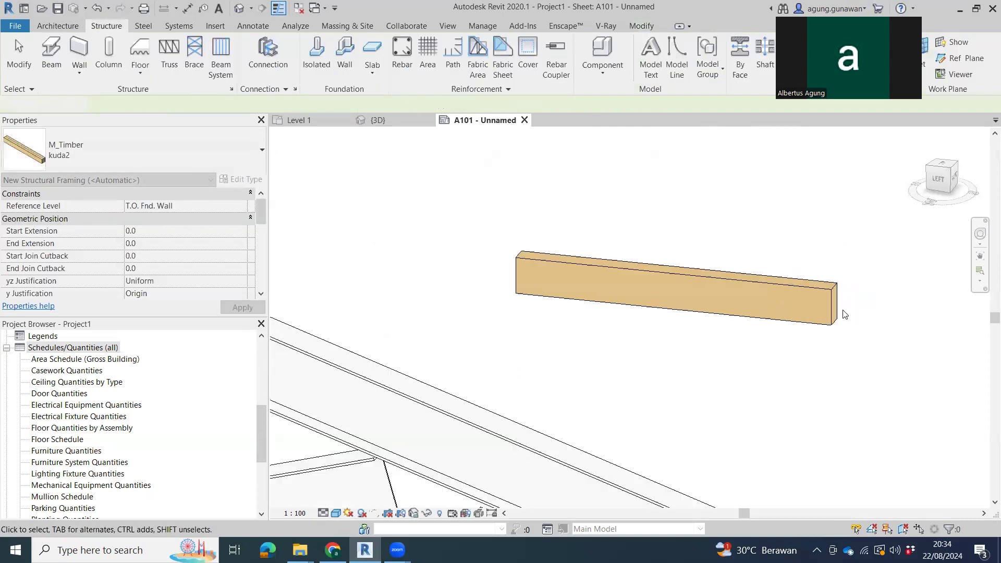
left_click(837, 316)
middle_click_drag(860, 374, 760, 381, "shift")
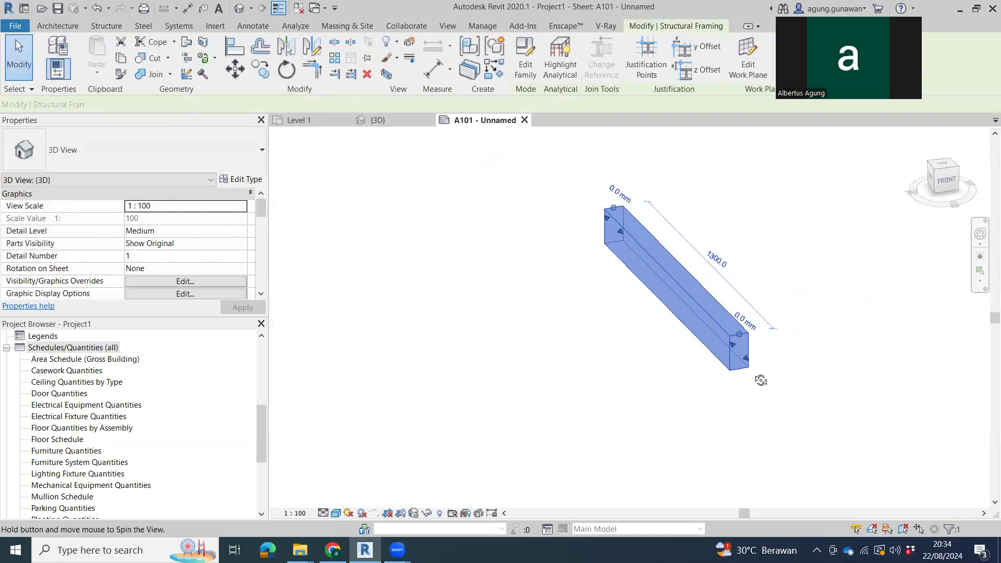
scroll(816, 377, "up", 3)
scroll(822, 373, "down", 3)
left_click(802, 372)
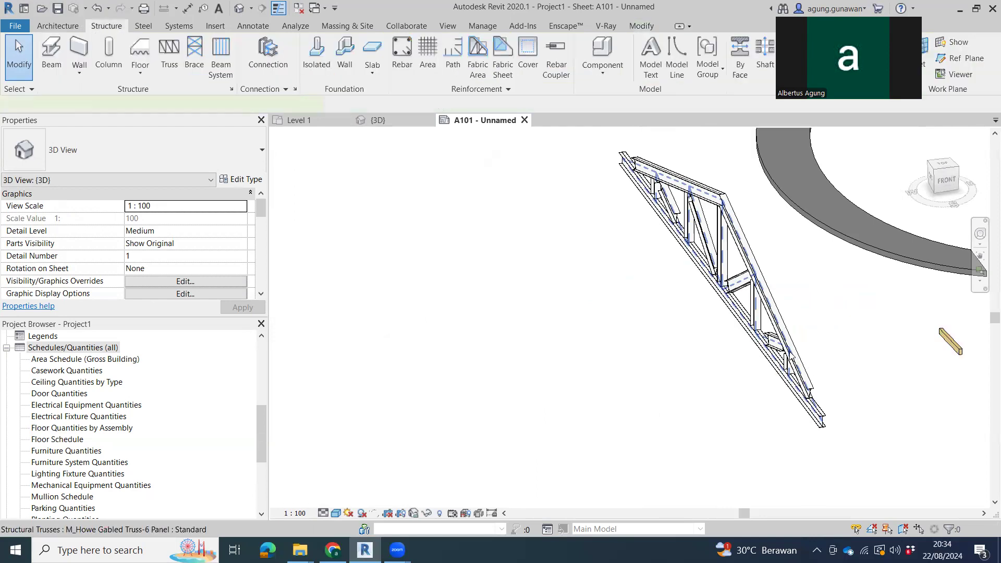
- Set the structural framing type of the Howe truss's vertical webs to M_Timber:kuda2
left_click(234, 180)
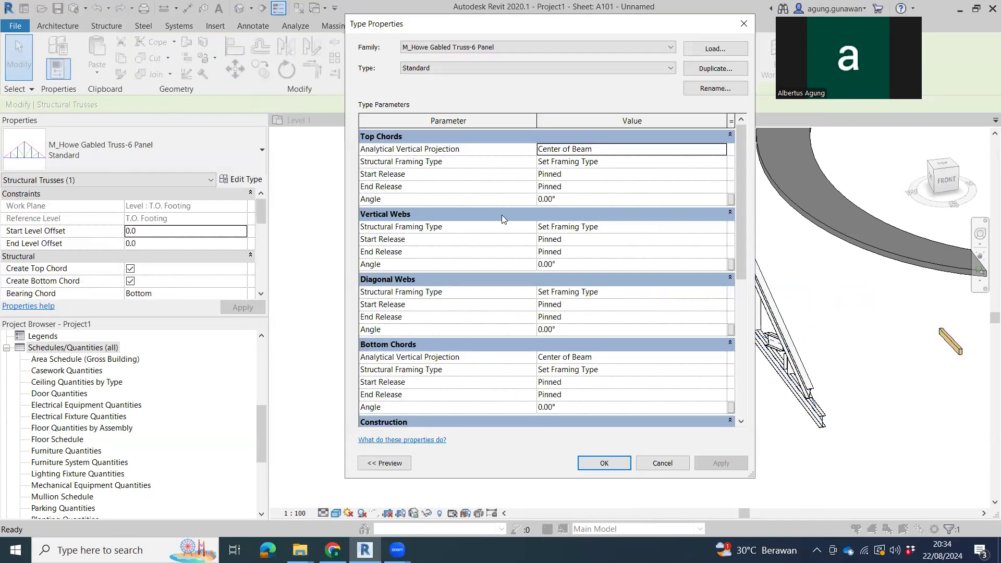
left_click(716, 227)
left_click(720, 226)
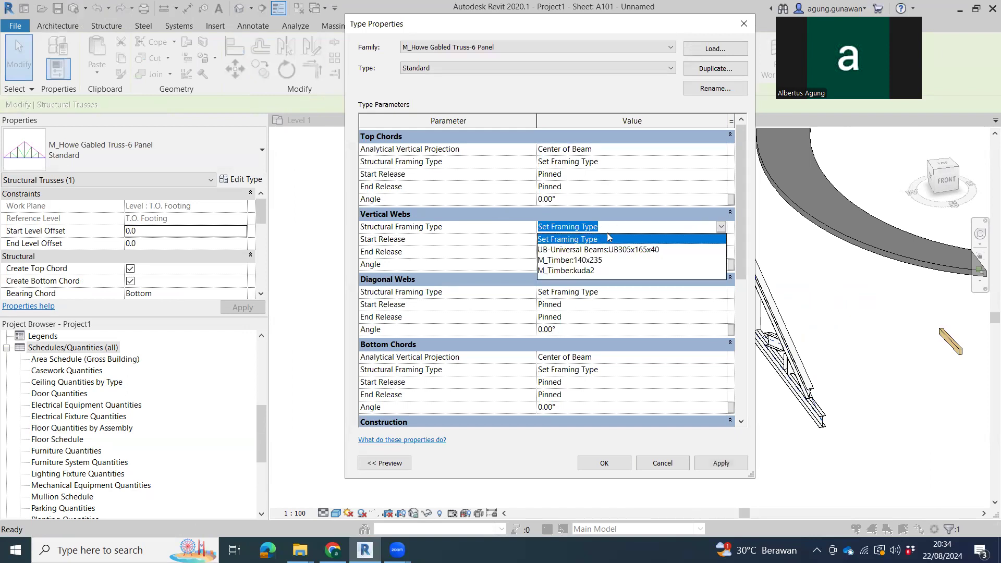
left_click(595, 270)
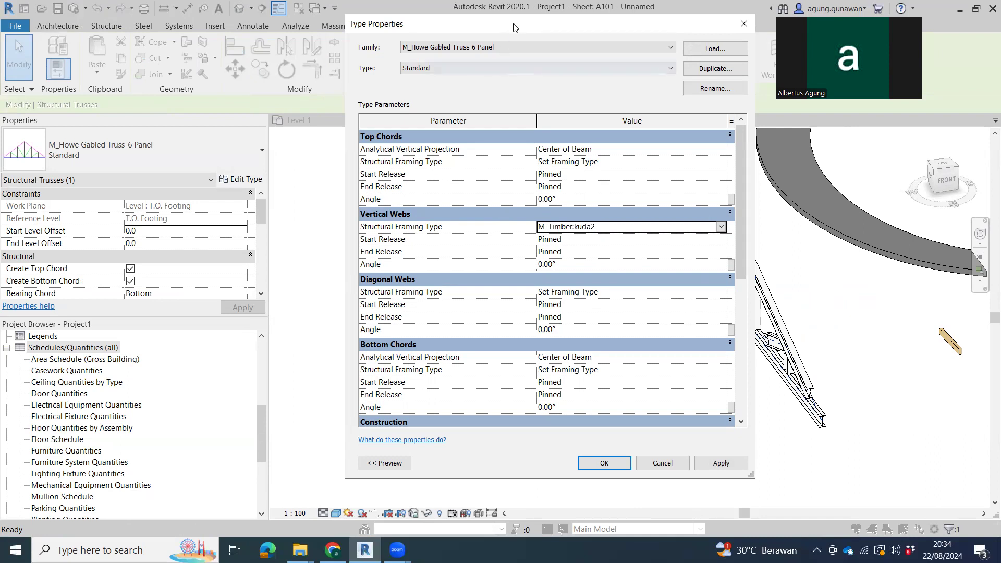
- Set the structural framing type of the truss's diagonal webs to M_Timber:kuda2
left_click_drag(514, 27, 214, 32)
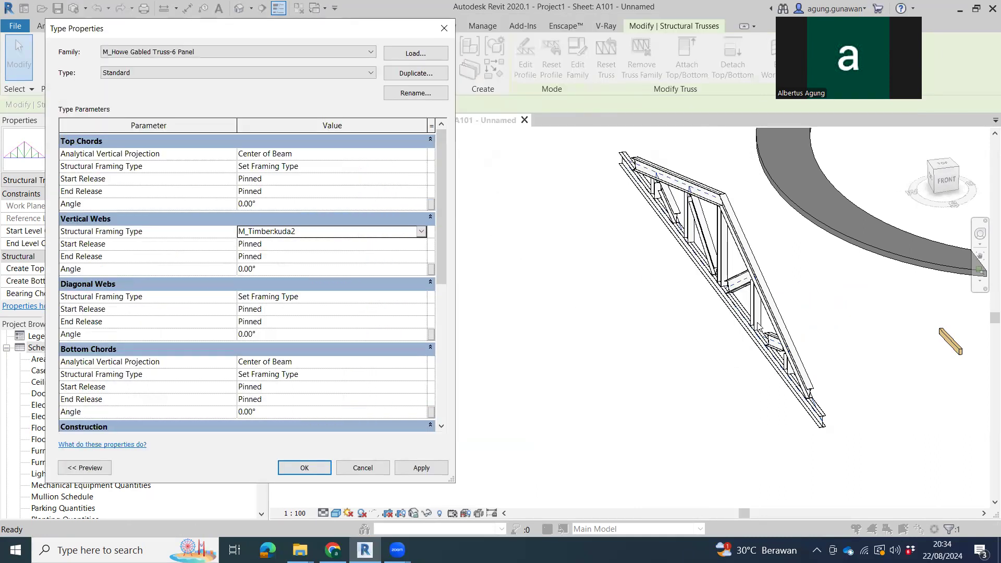
left_click(420, 295)
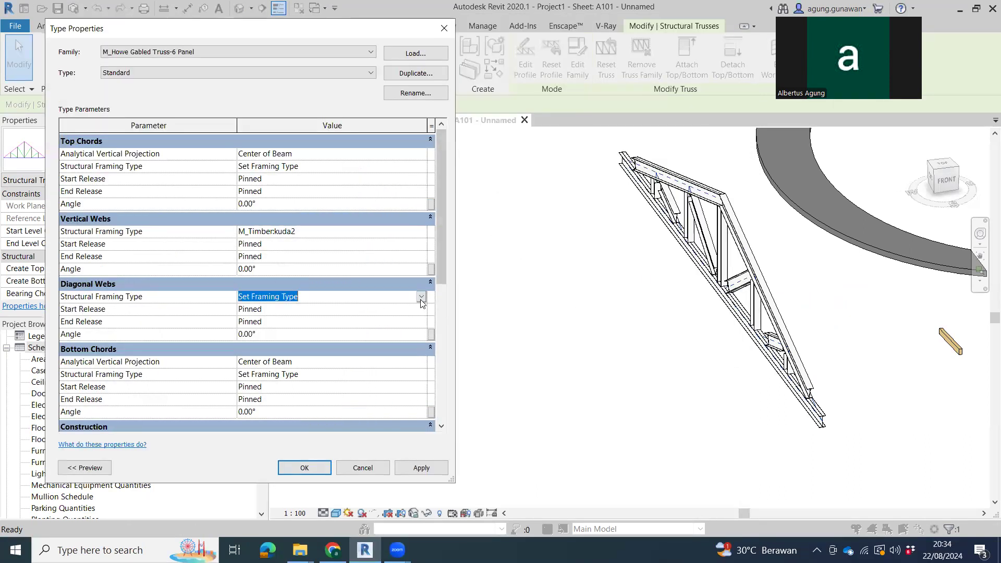
left_click(421, 296)
left_click(280, 340)
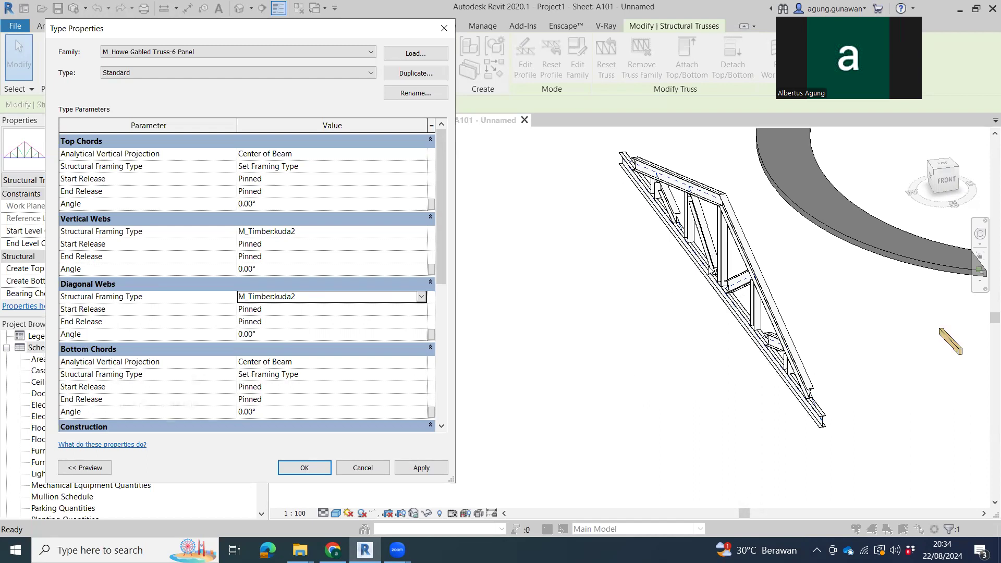
- Set the structural framing type of the truss's bottom chords to M_Timber:kuda2, keeping their analytical projection at Center of Beam
left_click(420, 363)
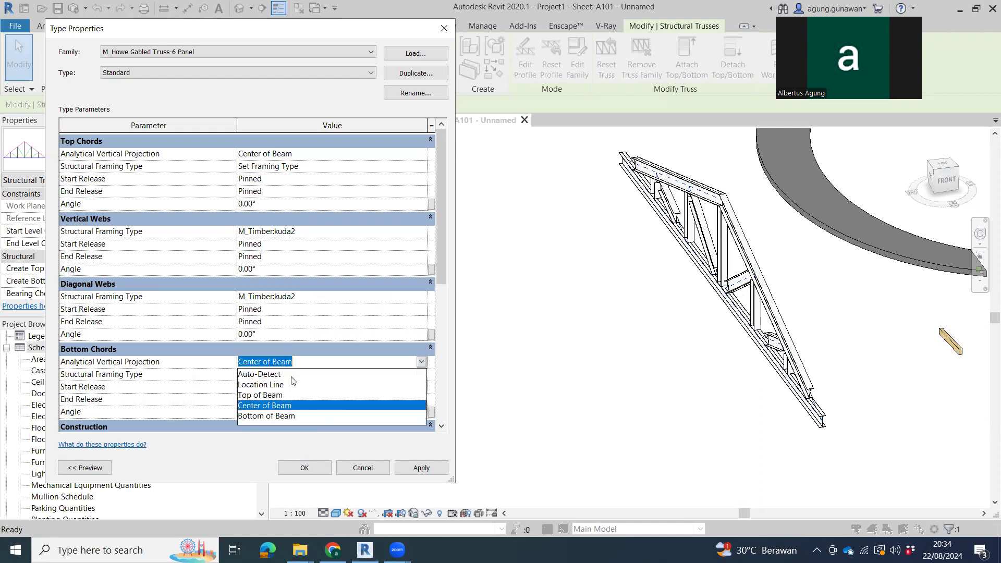
left_click(532, 367)
left_click(421, 376)
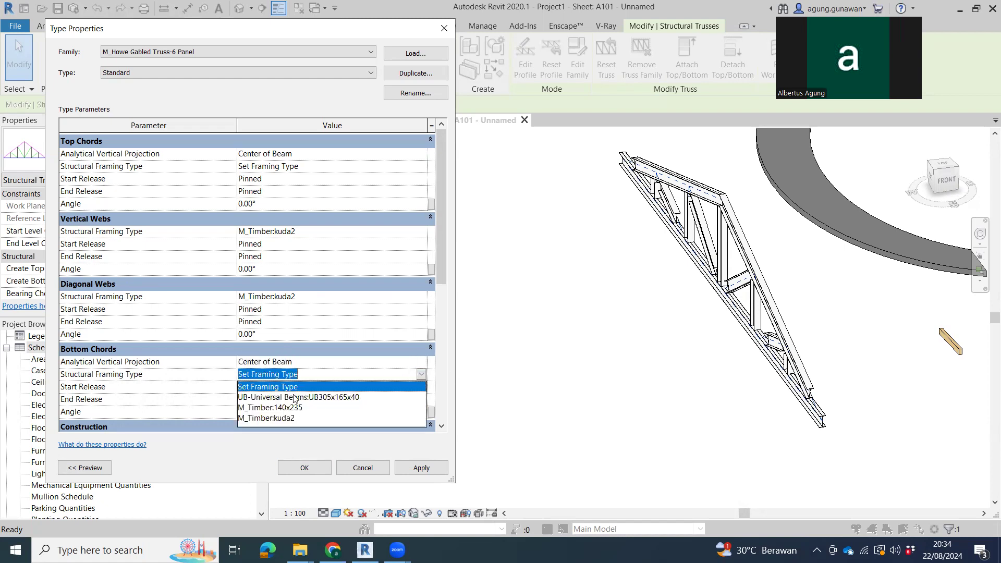
left_click(288, 418)
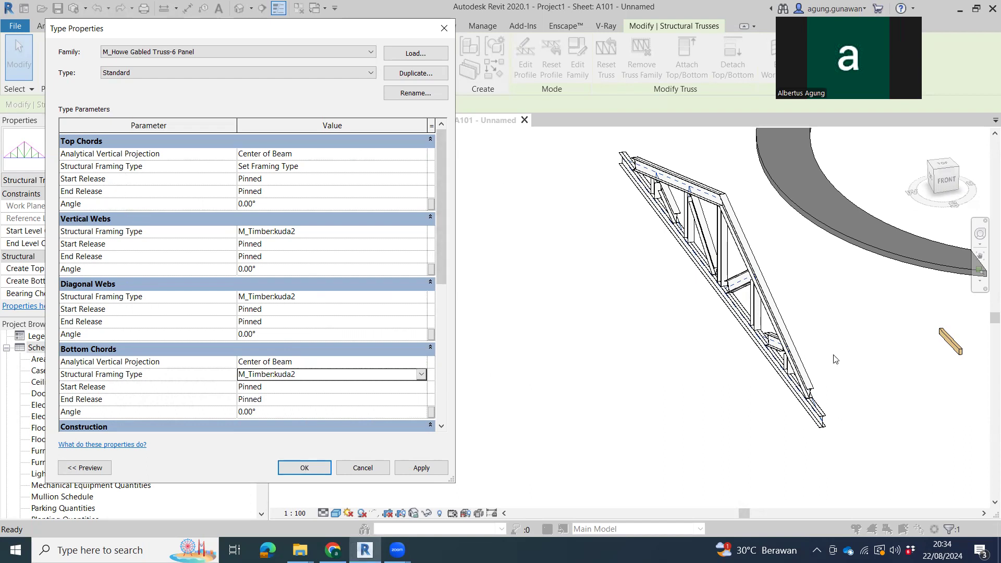
- Set the structural framing type of the Howe truss's top chords to M_Timber:kuda2, apply the type changes and inspect the truss
left_click(420, 167)
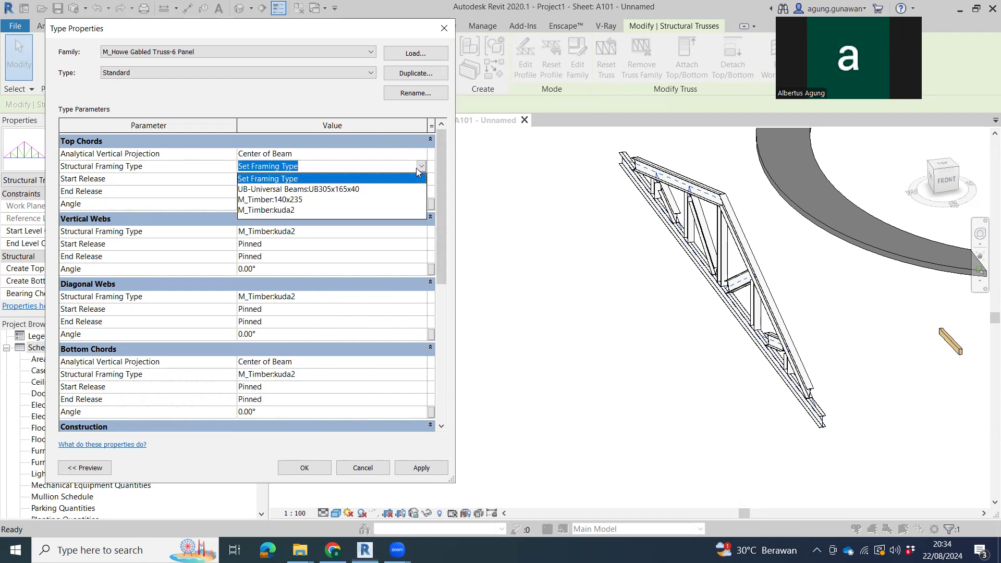
left_click(281, 210)
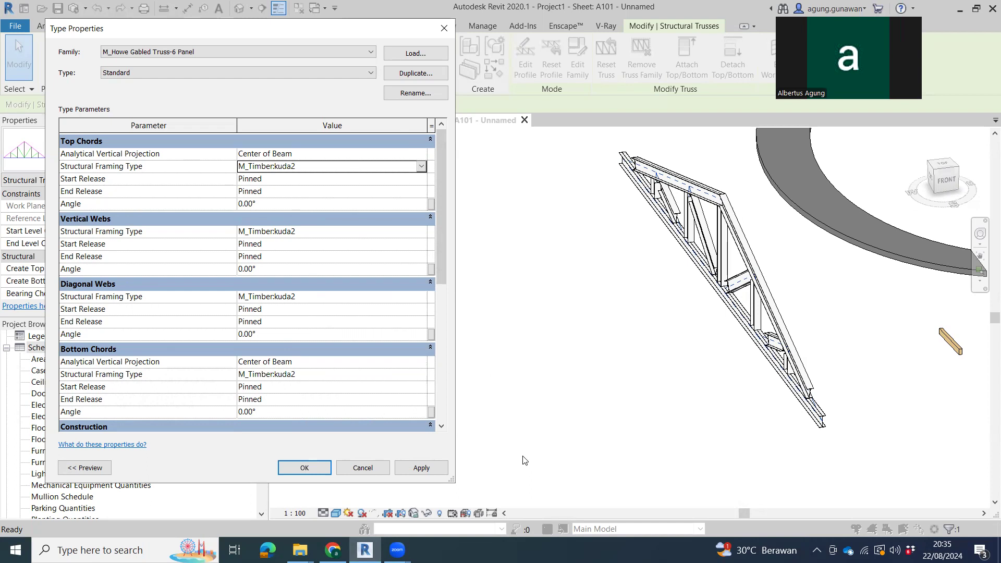
left_click(420, 467)
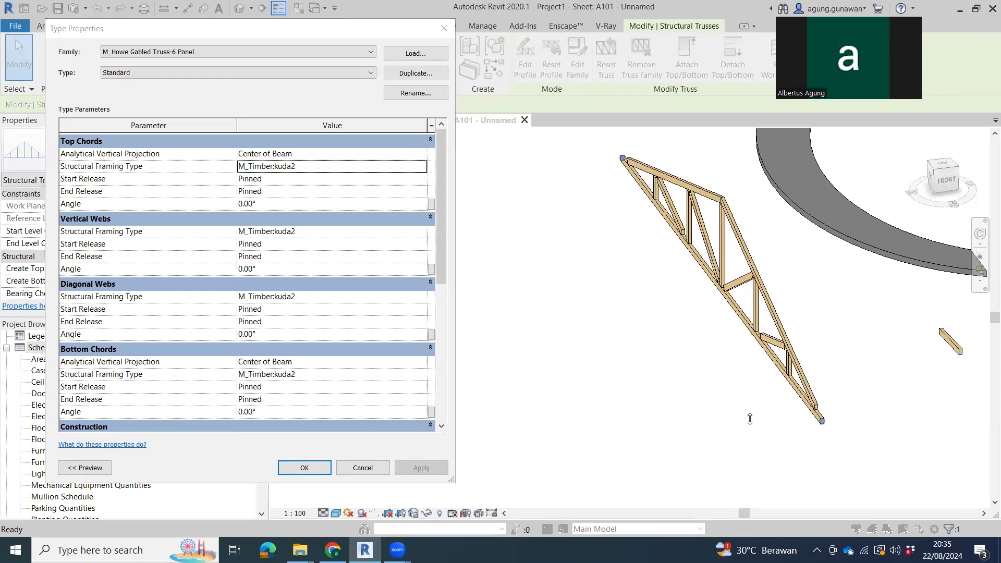
key("Return")
scroll(656, 353, "down", 2)
middle_click_drag(594, 369, 790, 398, "shift")
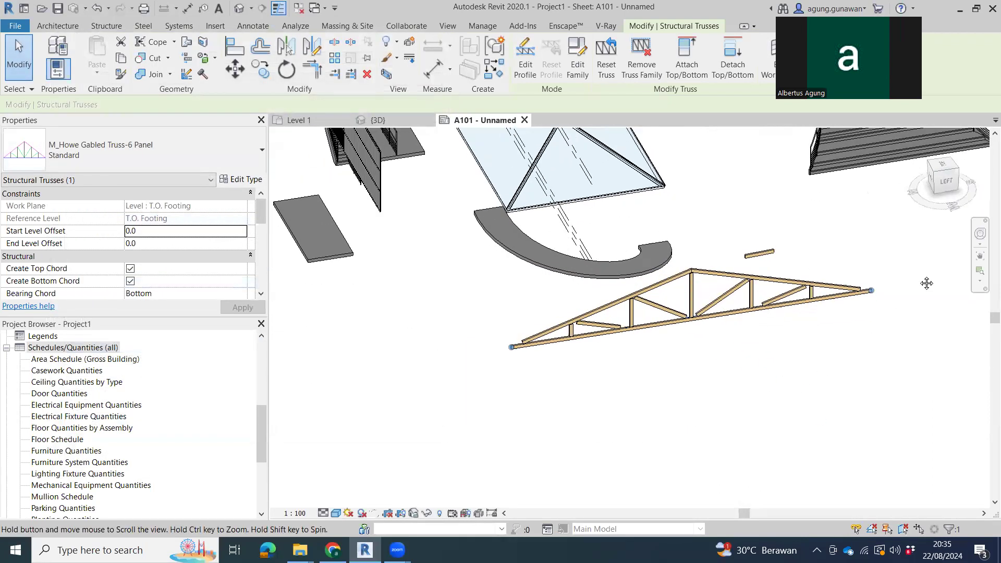
scroll(911, 299, "up", 3)
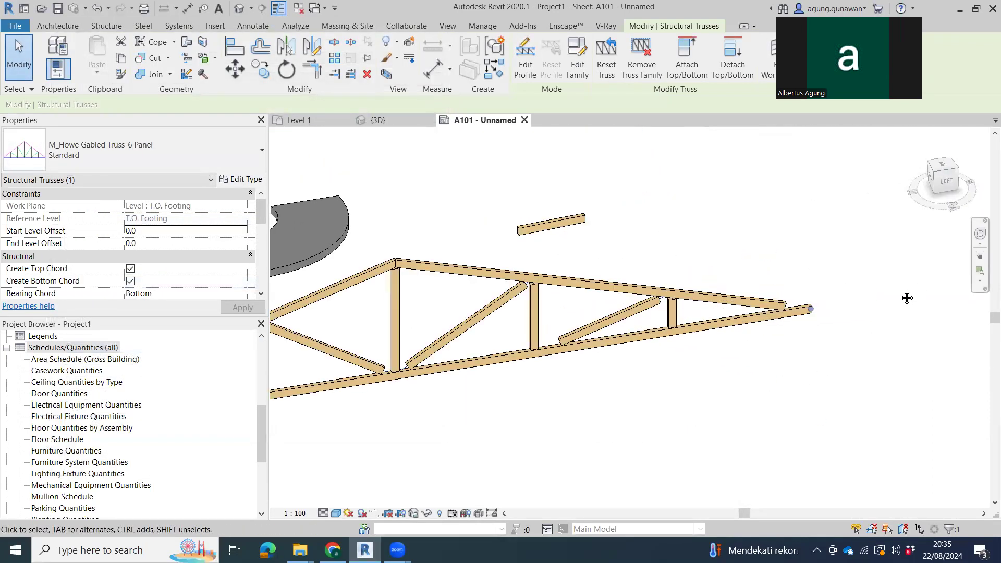
middle_click_drag(371, 291, 538, 228)
scroll(521, 212, "down", 2)
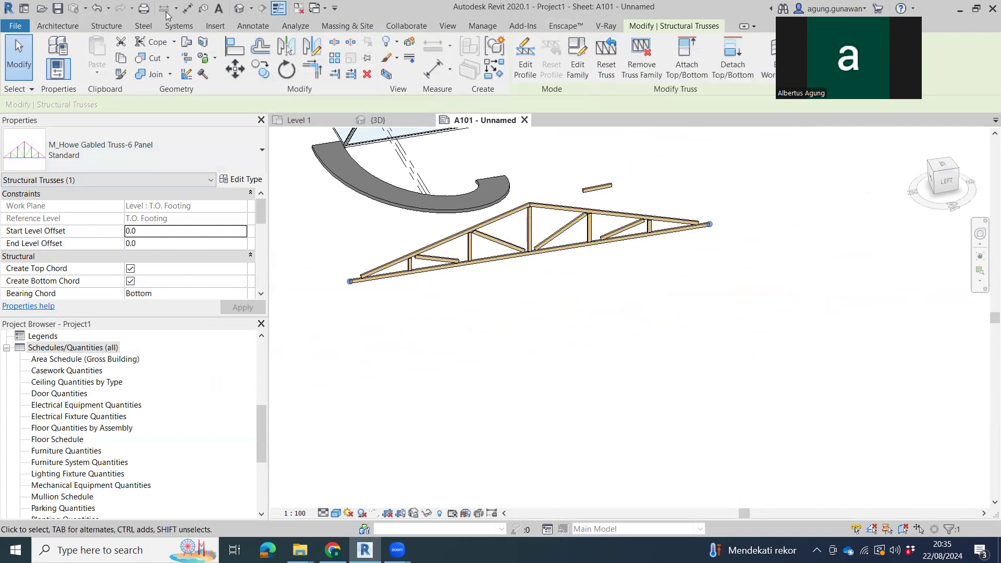
- Start placing another truss and open the US Metric Structural Trusses folder to load a truss family
left_click(59, 29)
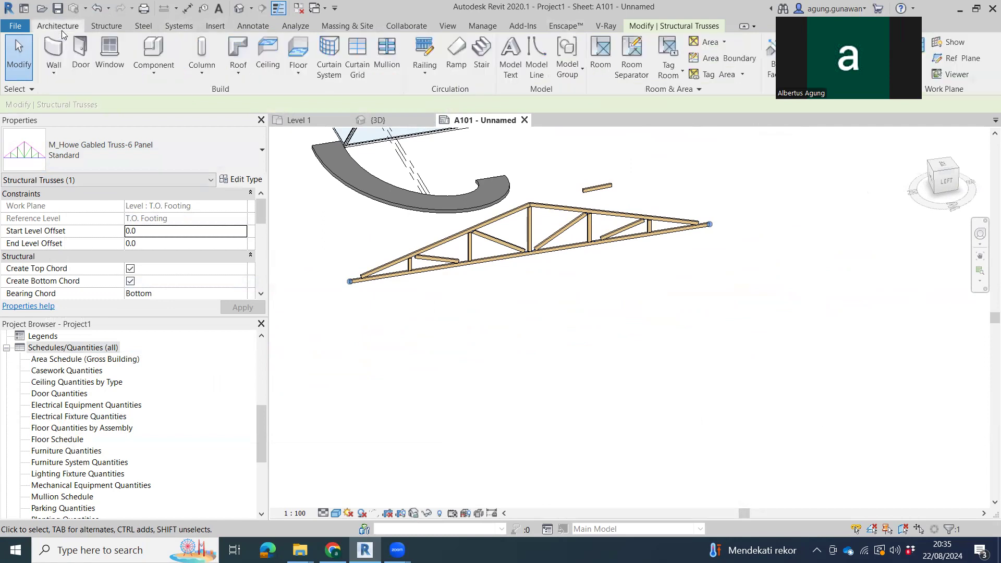
left_click(103, 27)
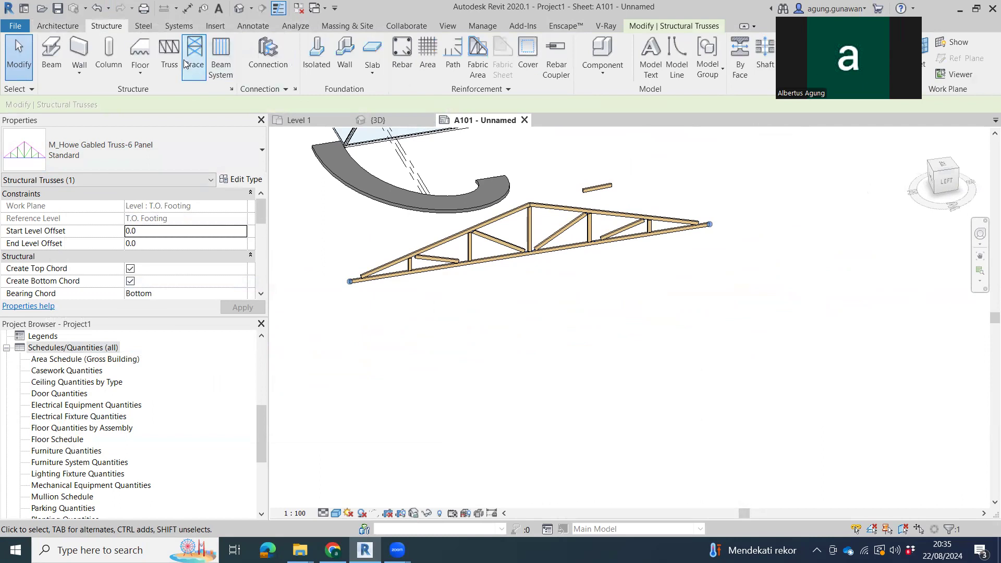
left_click(169, 57)
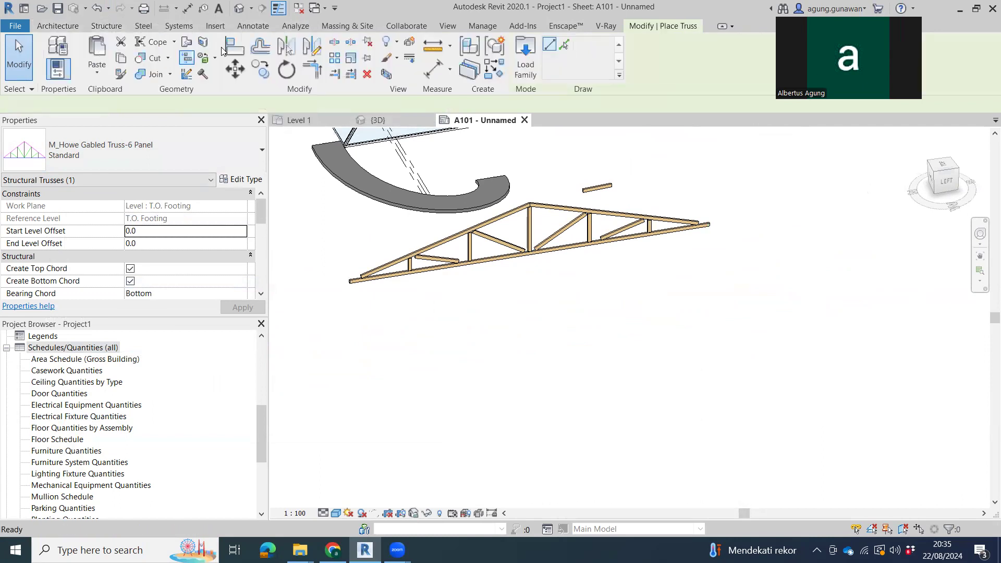
left_click(524, 57)
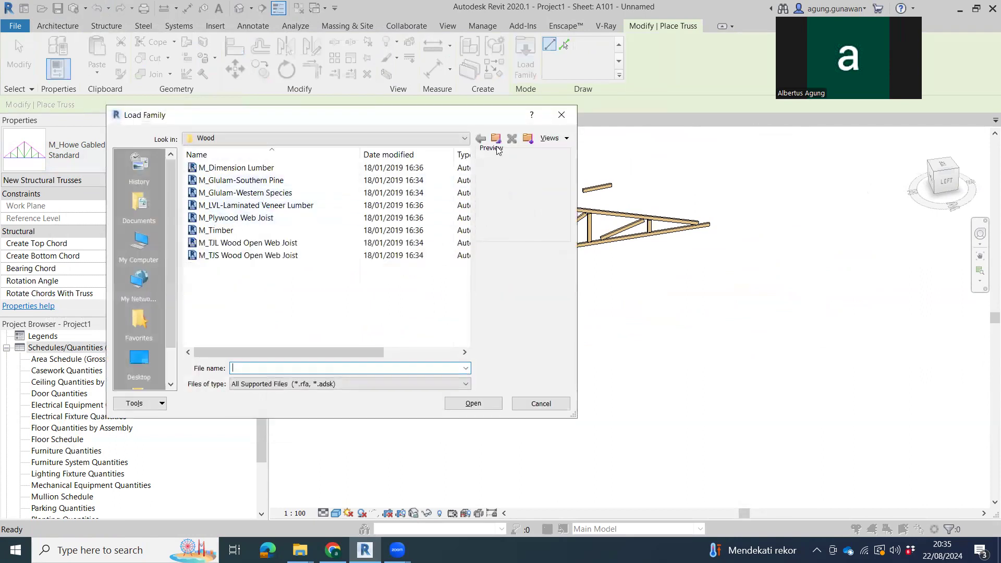
left_click(496, 139)
left_click(497, 139)
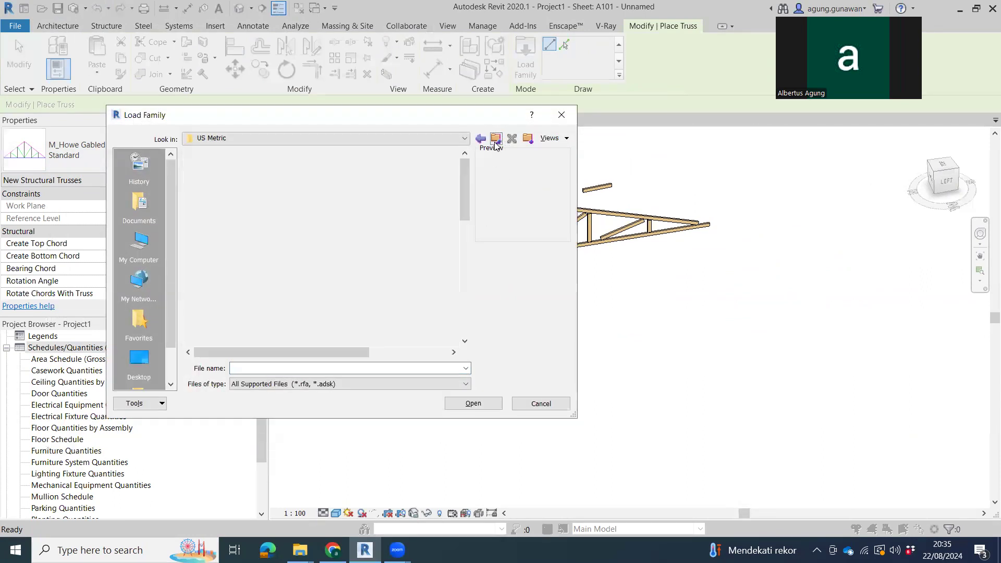
scroll(257, 256, "down", 9)
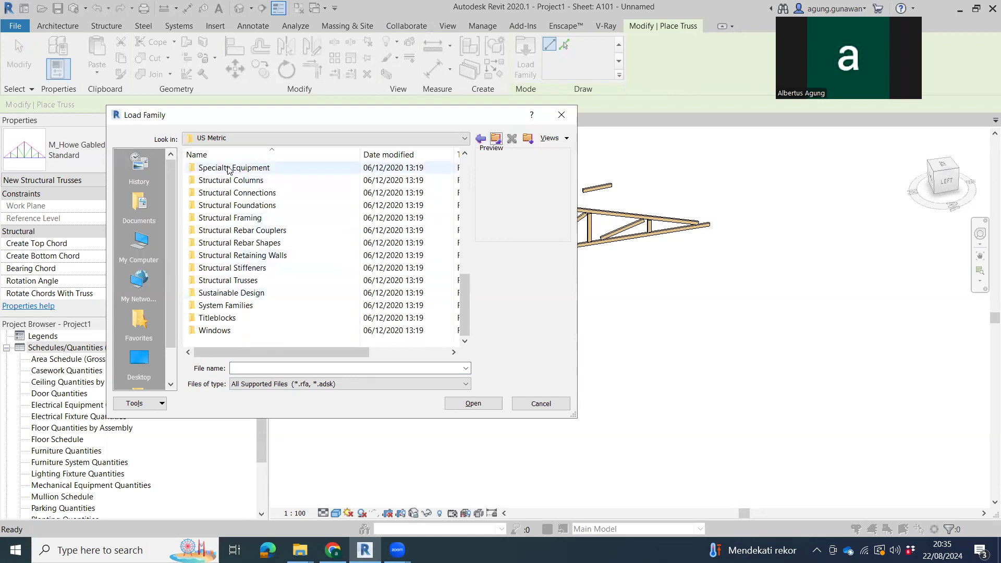
double_click(235, 280)
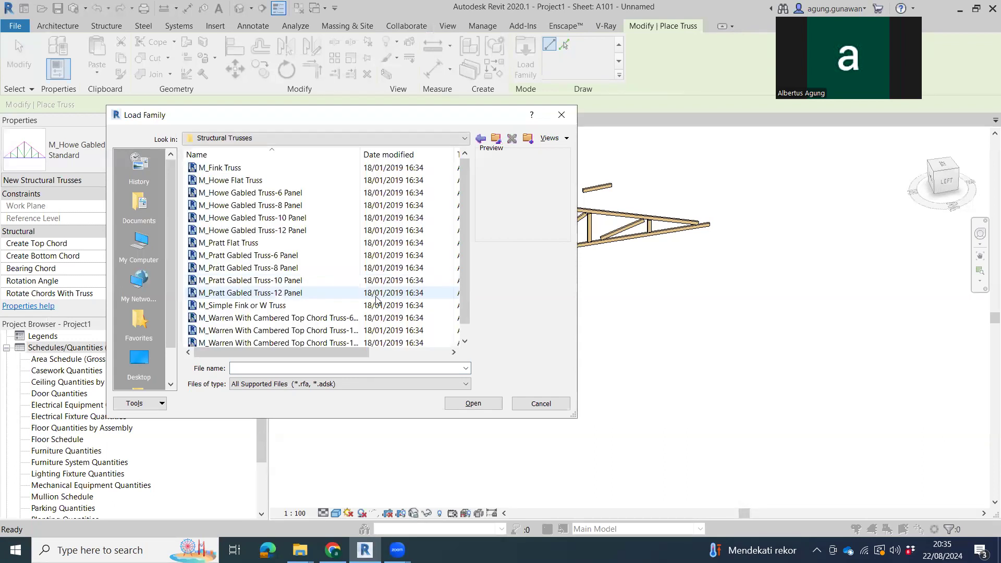
- Compare the previews of the Howe and Pratt truss families and load M_Pratt Flat Truss
left_click(230, 181)
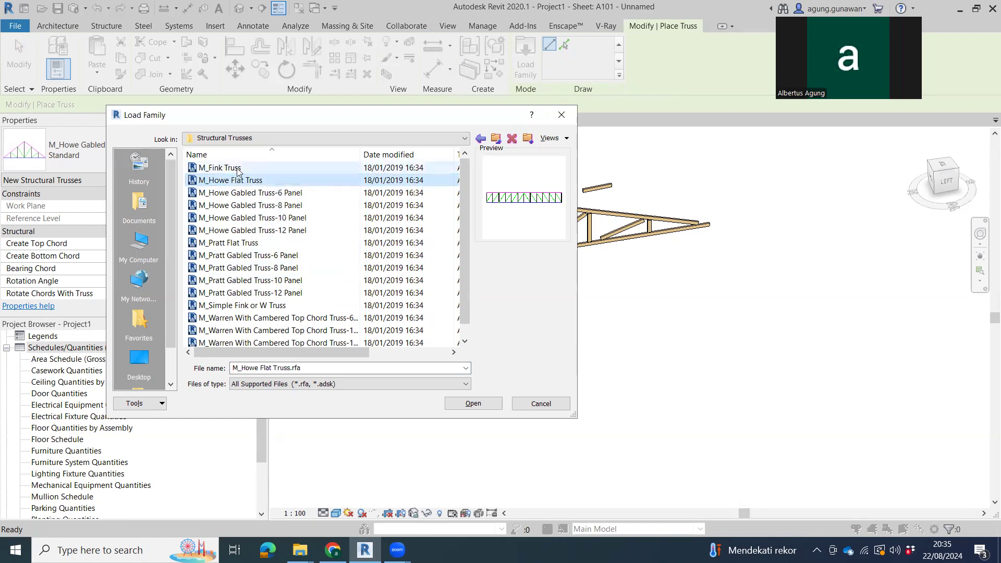
left_click(256, 194)
left_click(234, 180)
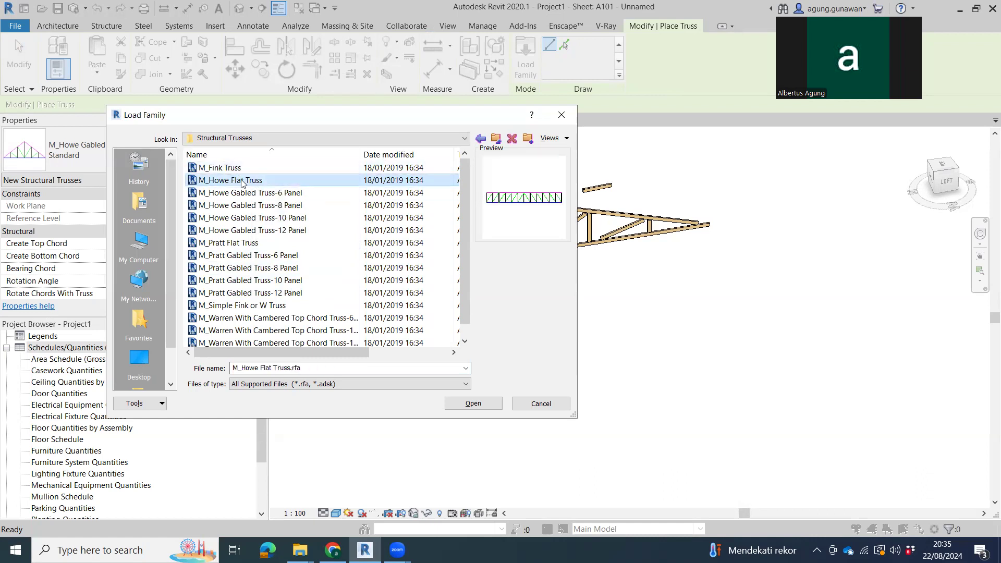
left_click(240, 231)
left_click(235, 180)
left_click(242, 244)
left_click(251, 260)
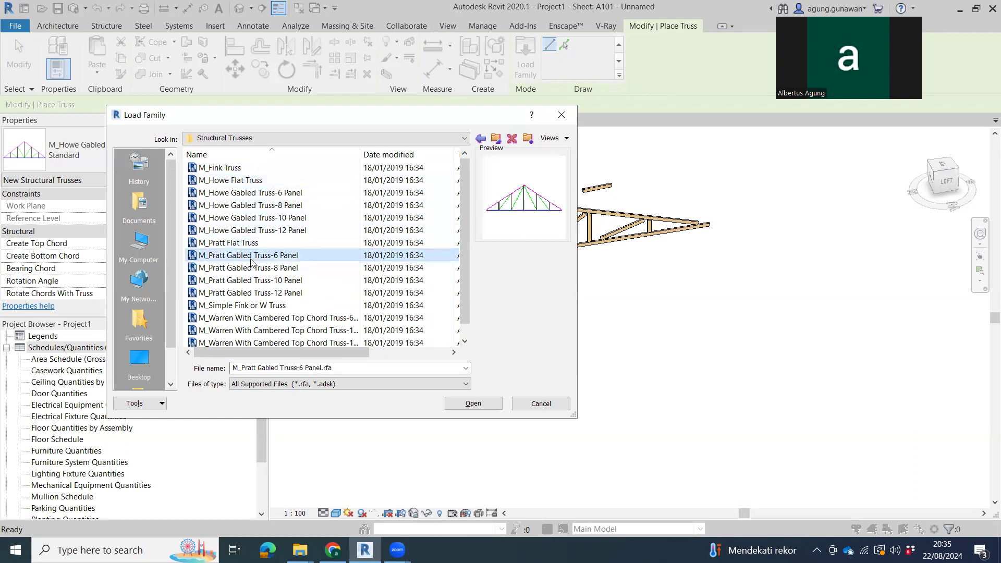
left_click(248, 183)
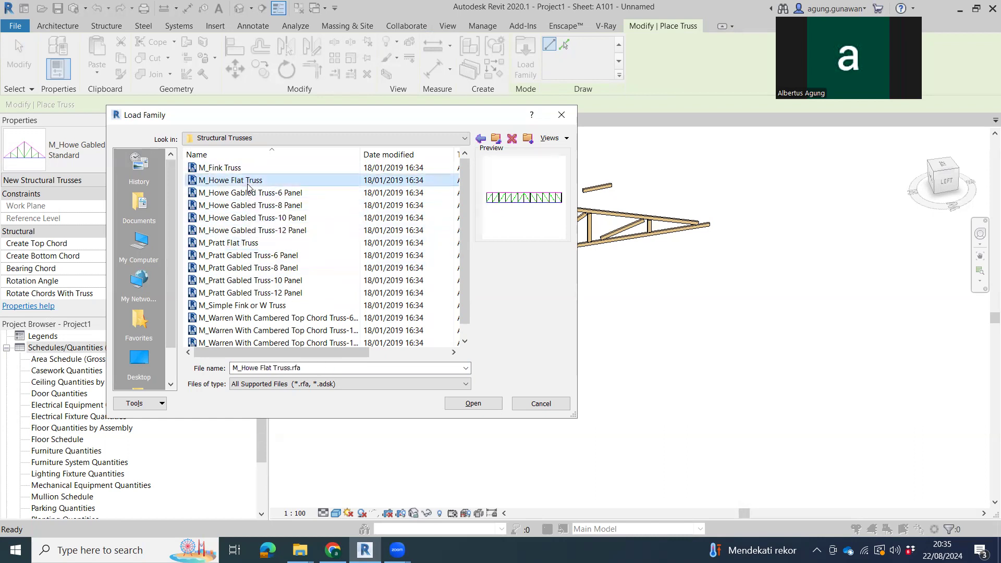
left_click(242, 243)
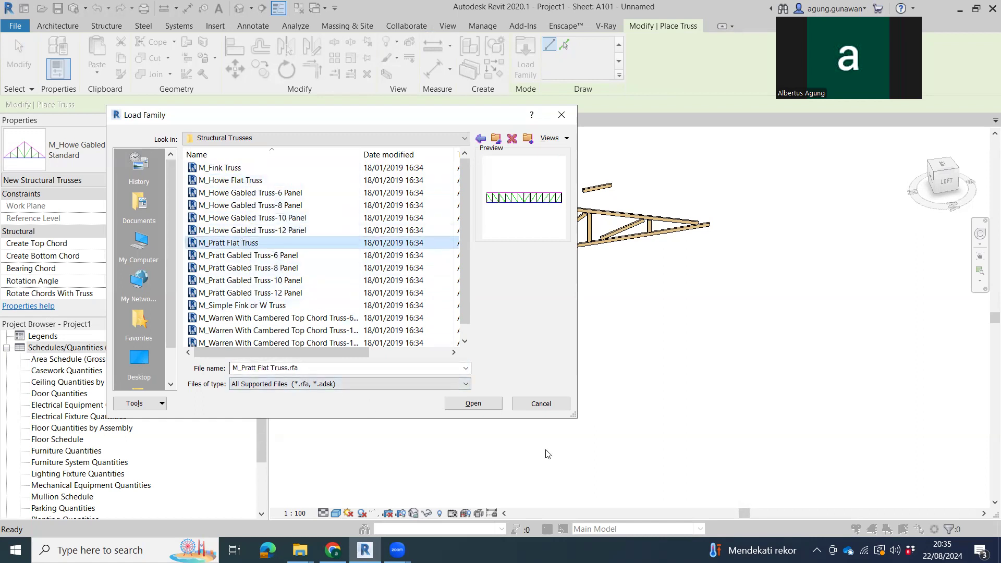
left_click(474, 403)
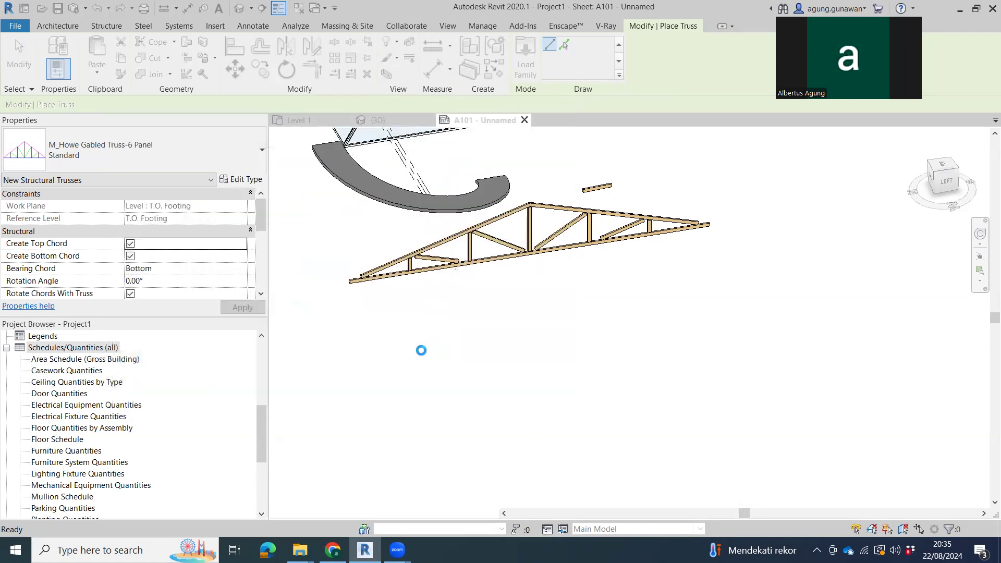
- Place an M_Pratt Flat Truss 17000 mm long in front of the Howe truss, parallel to it
left_click(375, 359)
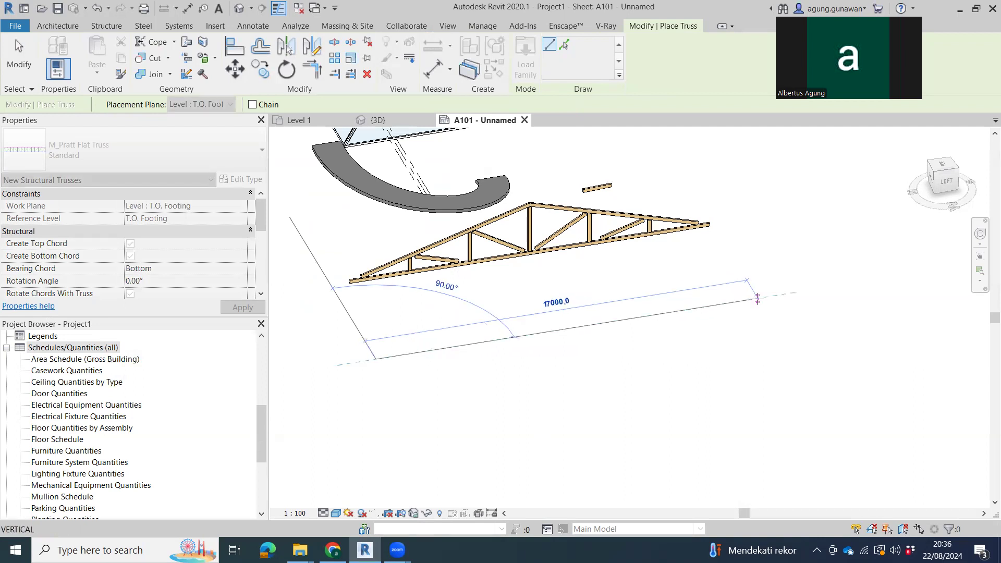
left_click(758, 299)
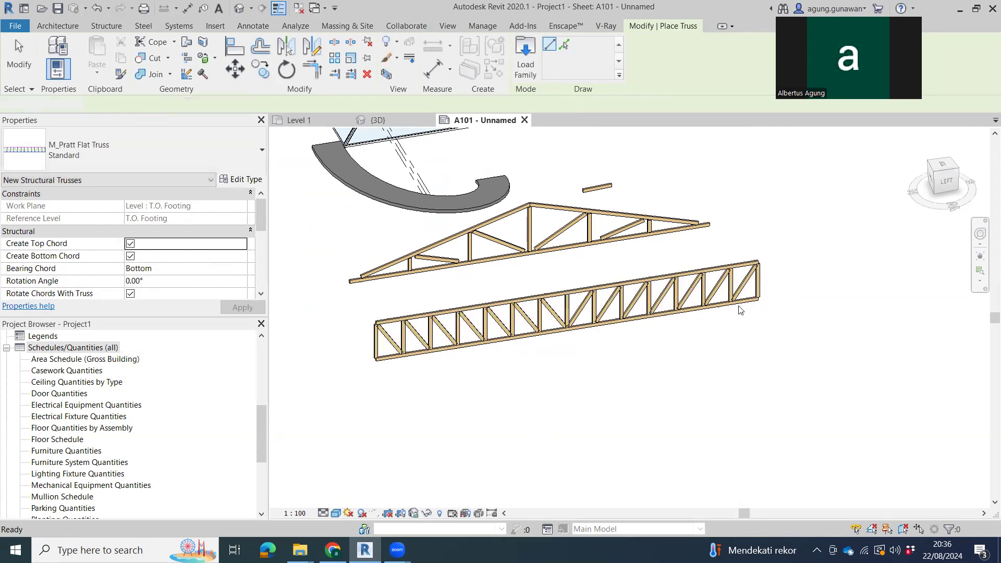
key("Escape")
left_click(686, 307)
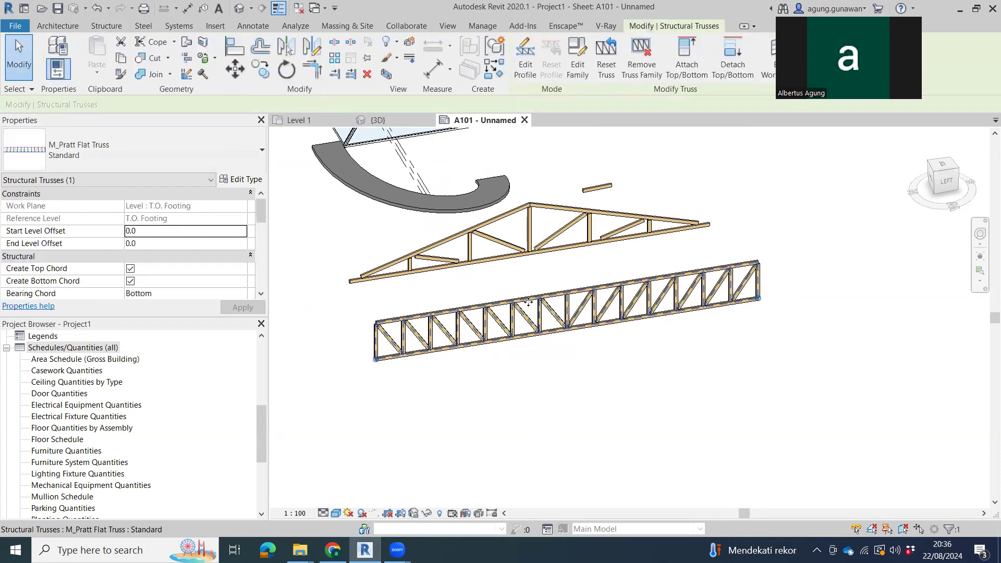
left_click(525, 57)
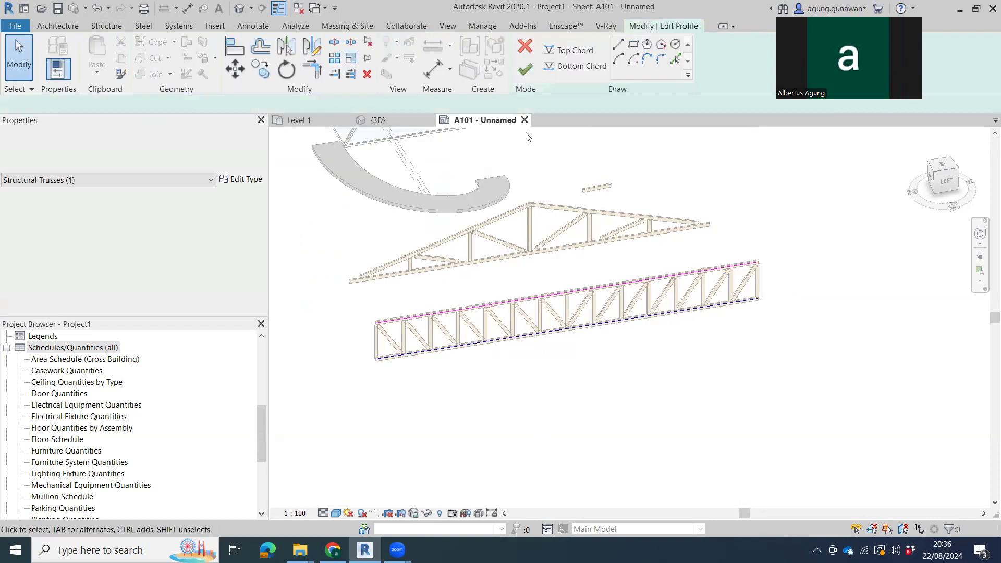
left_click(533, 297)
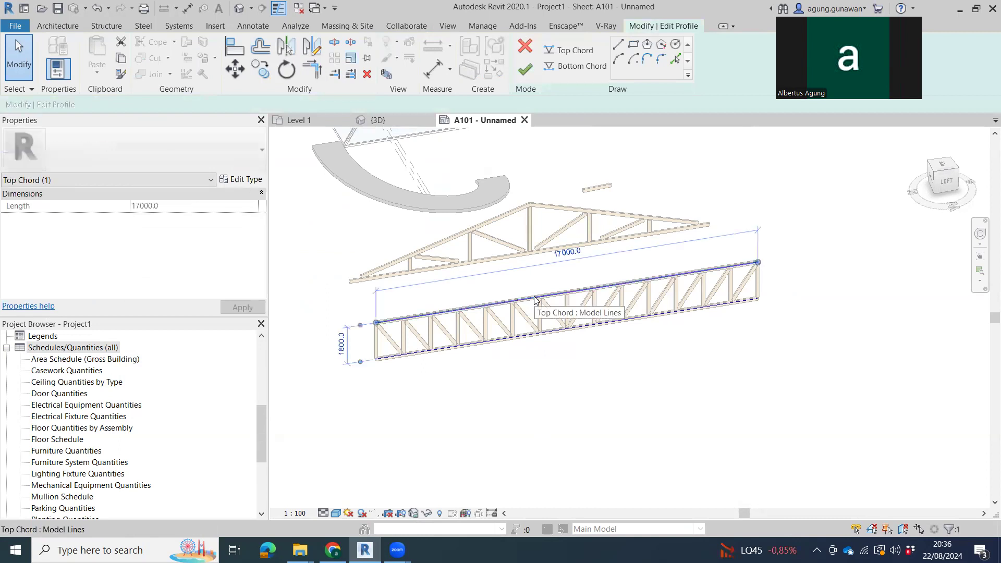
left_click(580, 66)
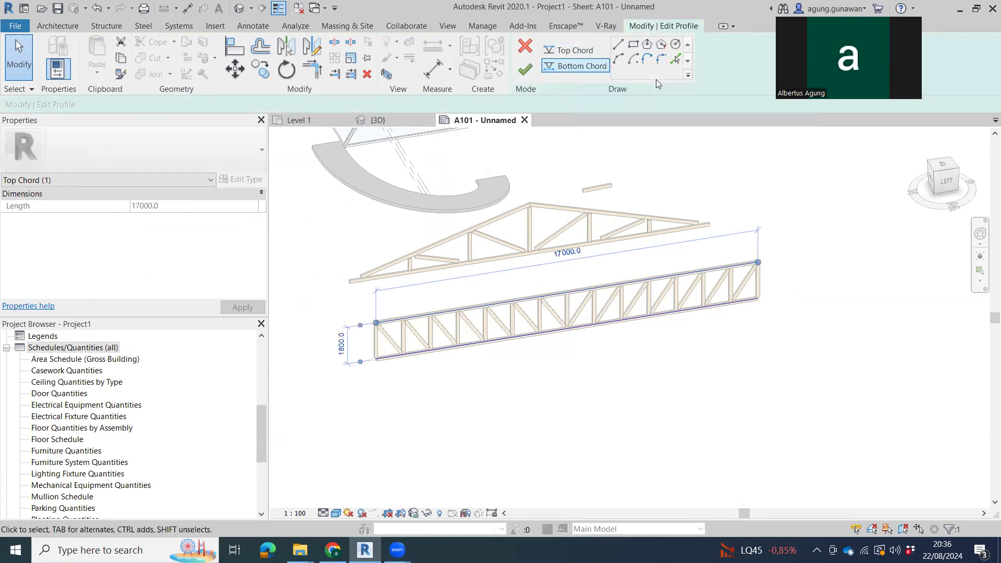
left_click(950, 186)
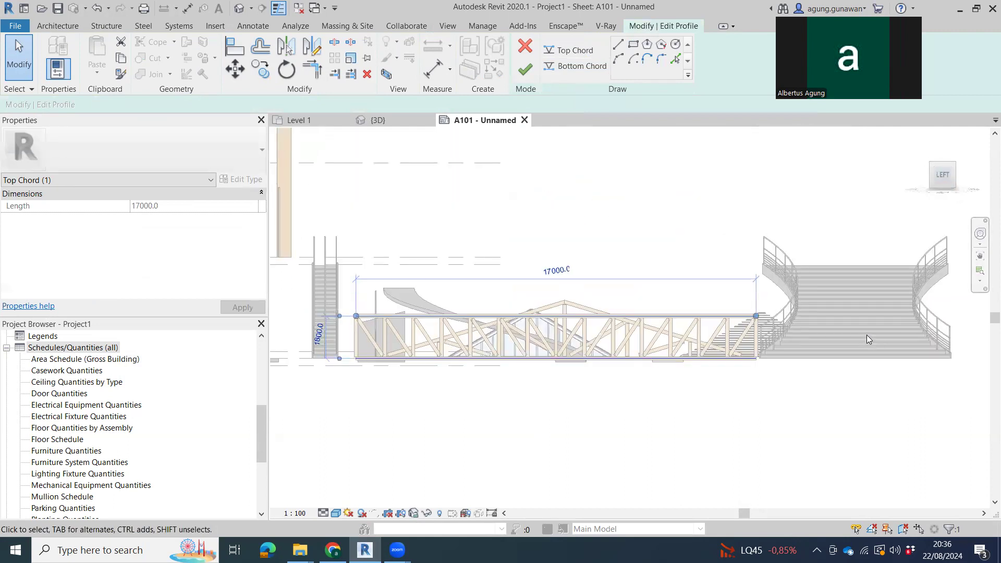
left_click(525, 69)
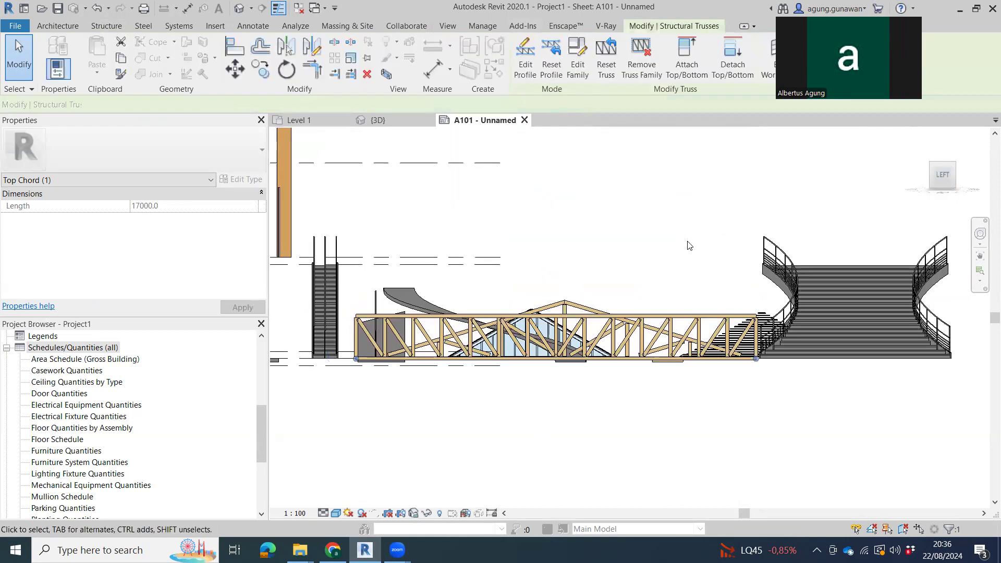
- Move the Pratt flat truss away from the other elements into the empty area beyond the curved staircase
scroll(782, 252, "down", 2)
middle_click_drag(758, 274, 741, 464)
middle_click_drag(879, 208, 637, 429)
left_click_drag(637, 429, 767, 334)
left_click_drag(798, 395, 797, 394)
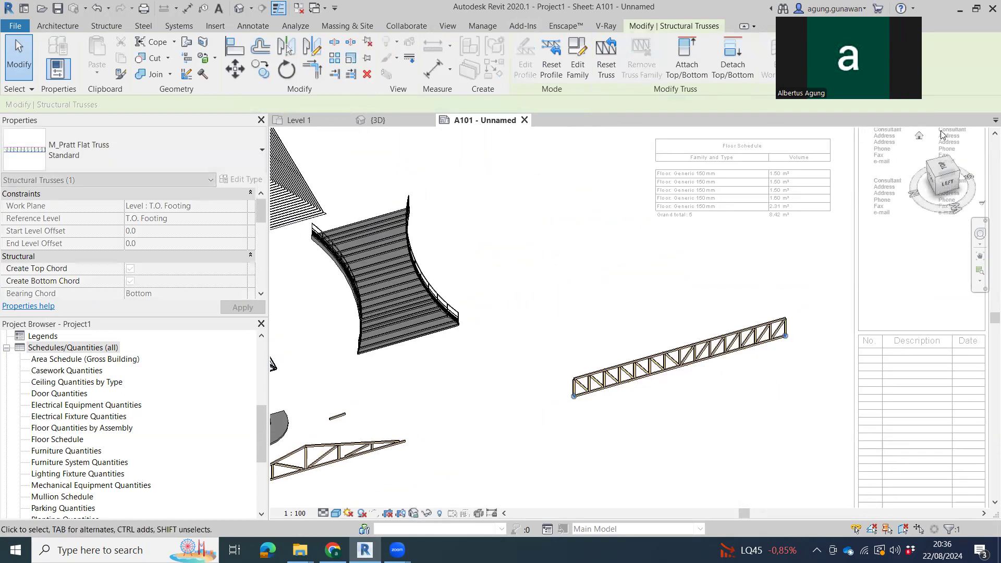
middle_click_drag(506, 330, 598, 219)
- In the Pratt truss's profile, sketch a trapezoidal top chord between the bottom chord's ends, starting with a sloped line about 10100 mm long at 33°
double_click(463, 405)
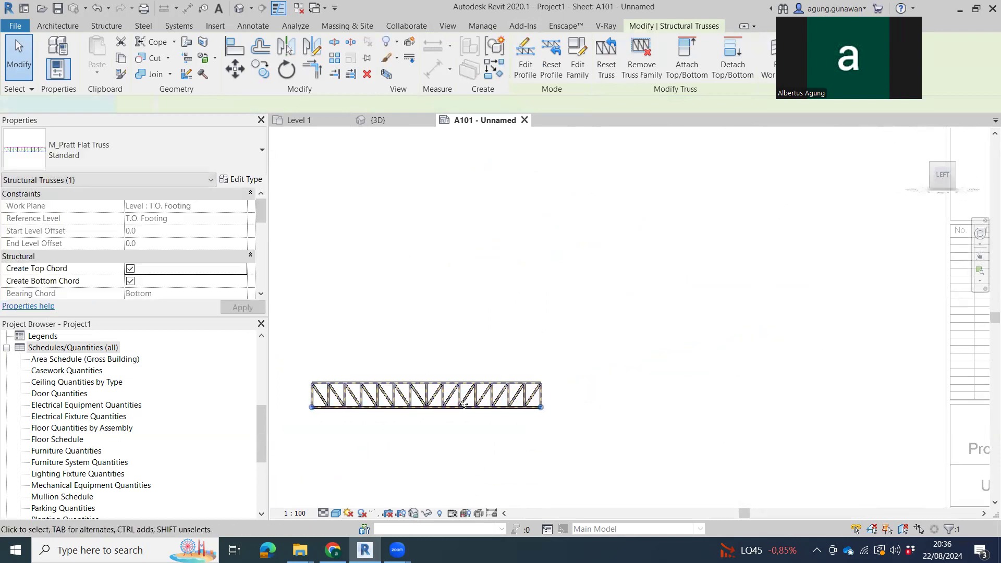
middle_click_drag(540, 360, 603, 301)
scroll(605, 300, "down", 1)
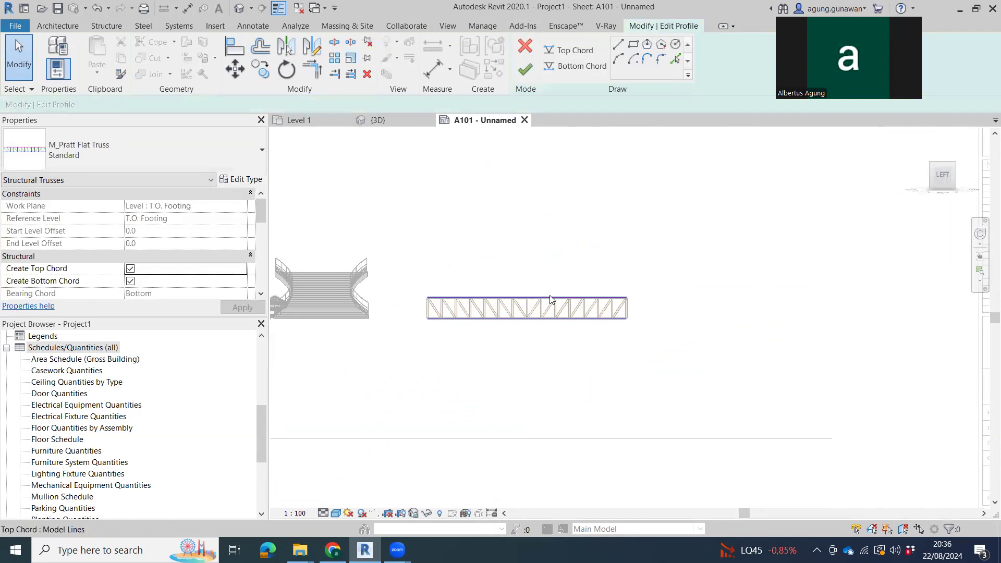
left_click(580, 51)
left_click(428, 319)
left_click(526, 254)
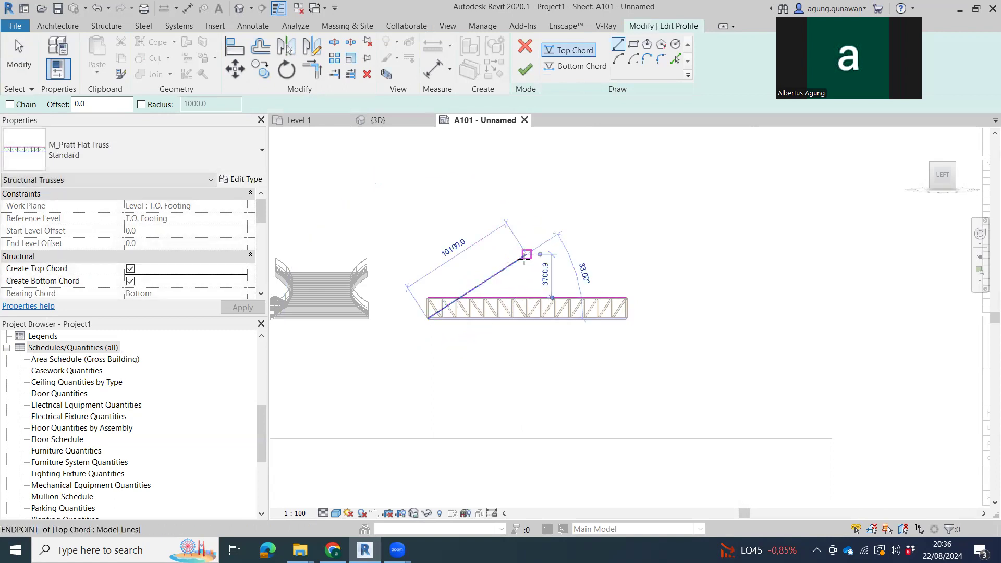
left_click(527, 254)
left_click(558, 254)
left_click(558, 254)
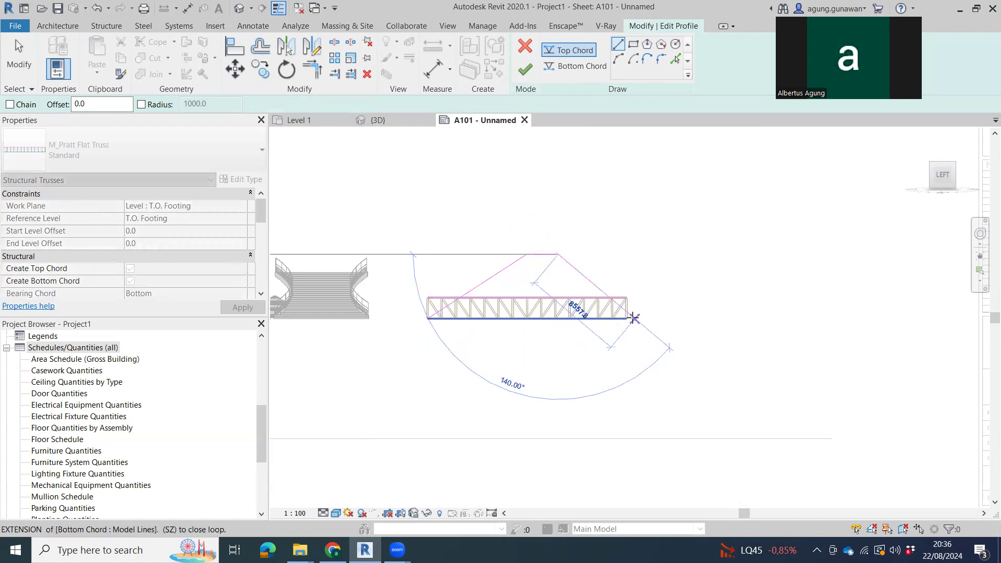
left_click(624, 318)
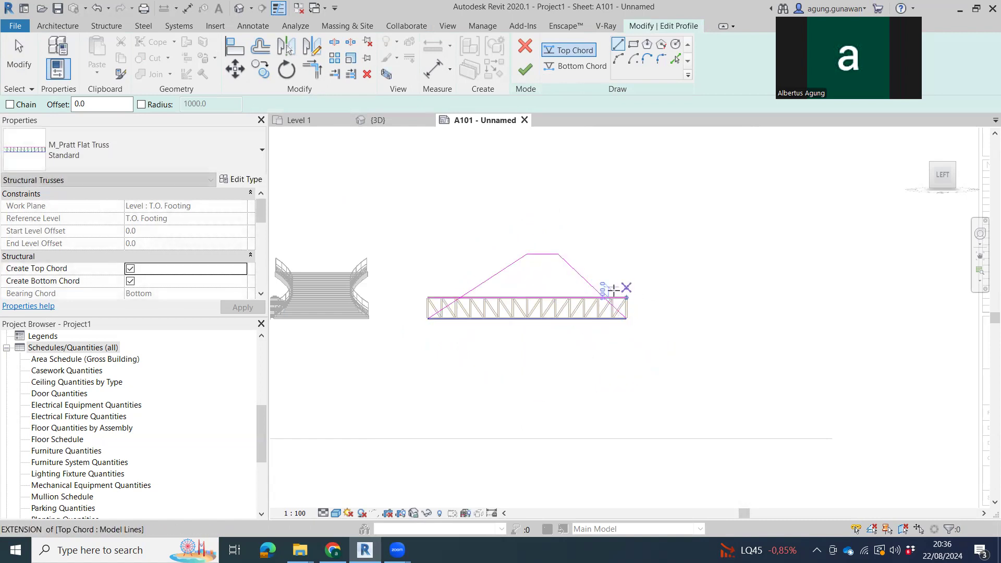
key("Escape")
key("Escape")
- Delete the original straight top chord and lower the new horizontal top segment until it is about 8030 mm long
left_click(587, 299)
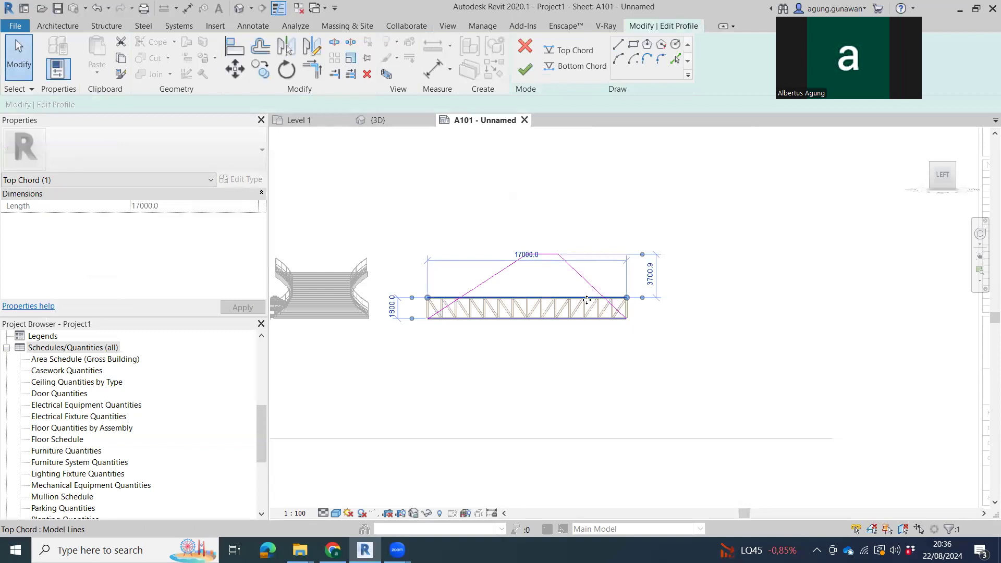
key("Escape")
left_click_drag(545, 255, 549, 278)
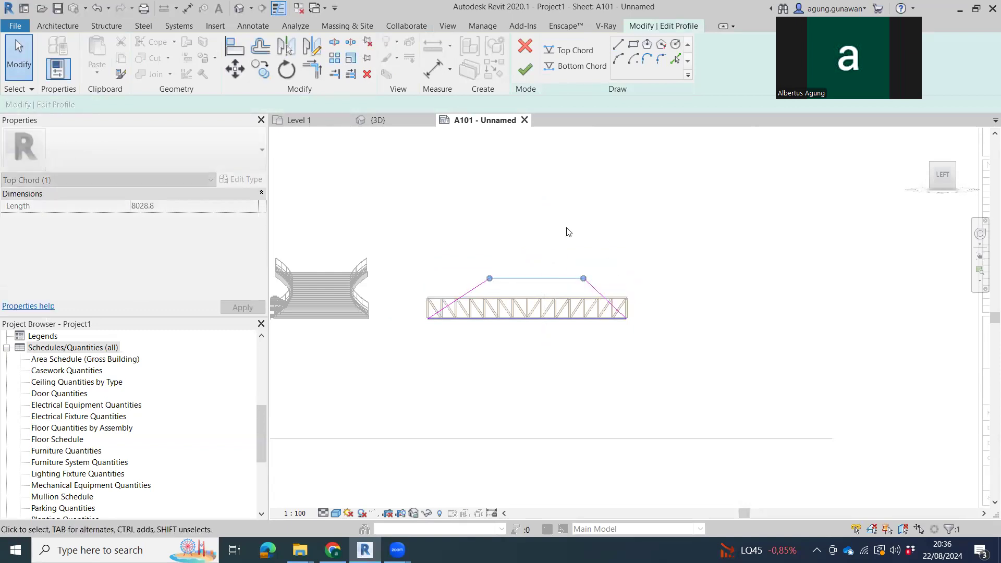
- Finish the Pratt flat truss's profile edit with the trapezoidal top chord
left_click(527, 69)
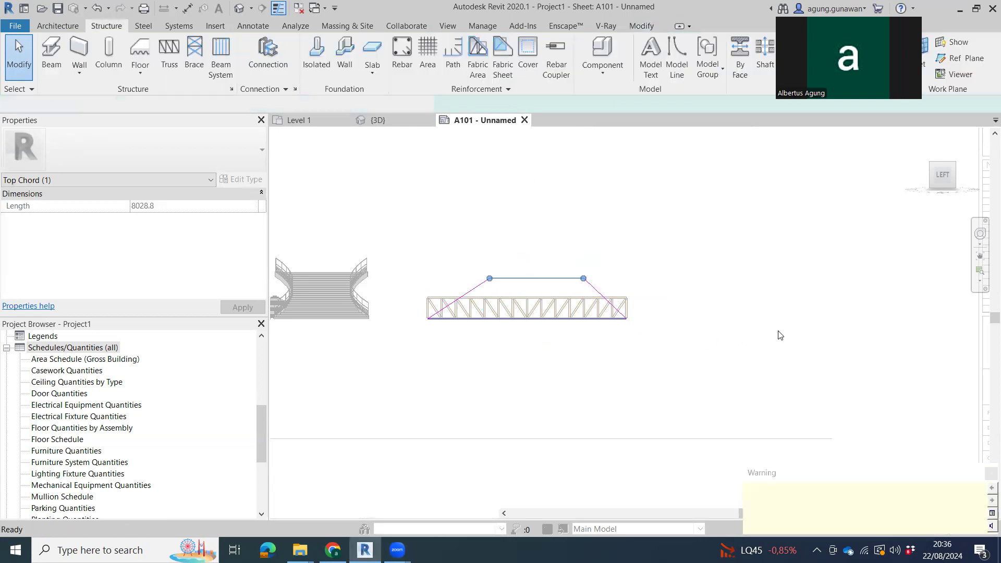
- Try to raise the top chord line in the Howe gabled truss's profile and leave the profile edit
middle_click_drag(475, 325, 635, 311)
middle_click_drag(395, 345, 759, 331)
scroll(661, 331, "down", 2)
double_click(537, 297)
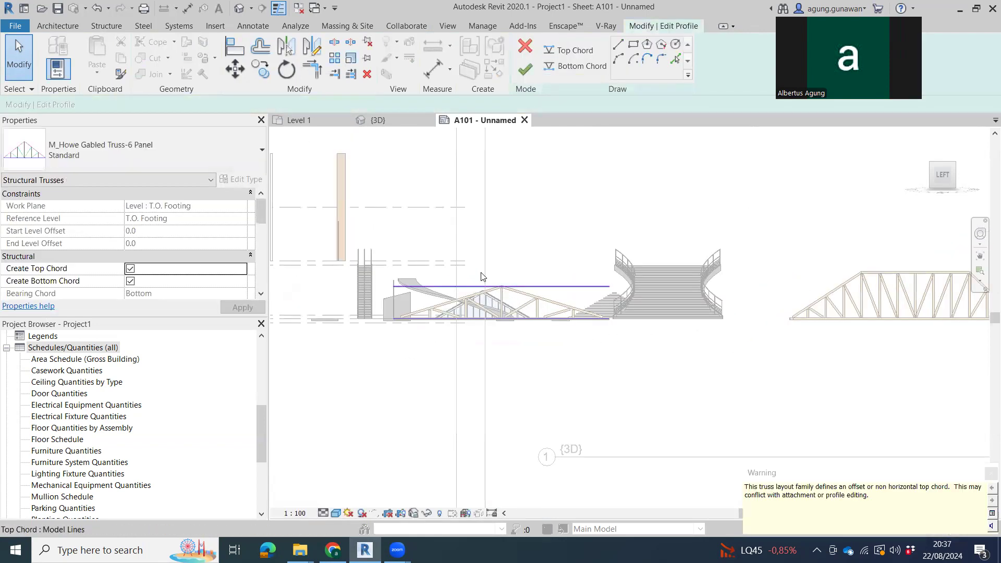
left_click_drag(522, 295, 534, 255)
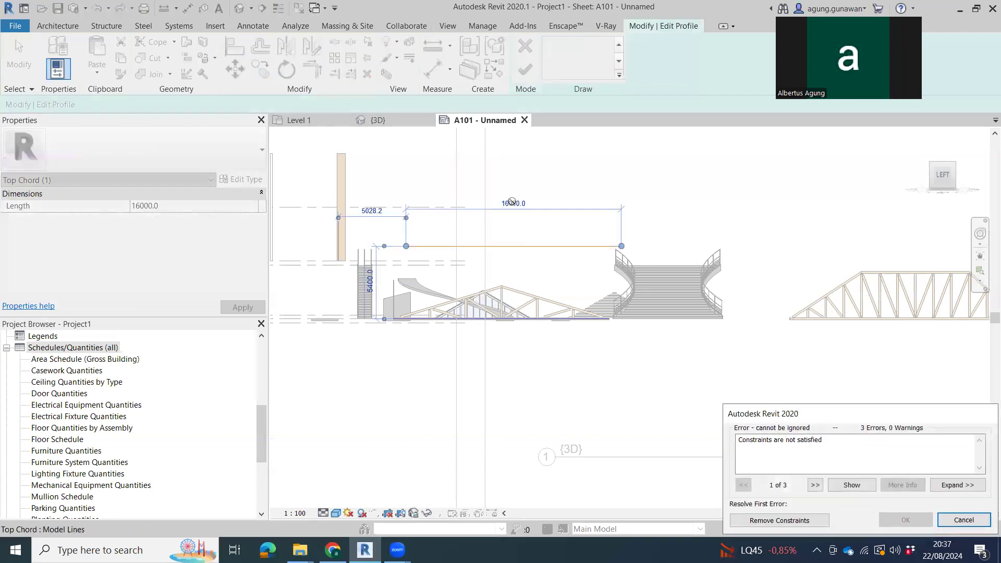
key("Escape")
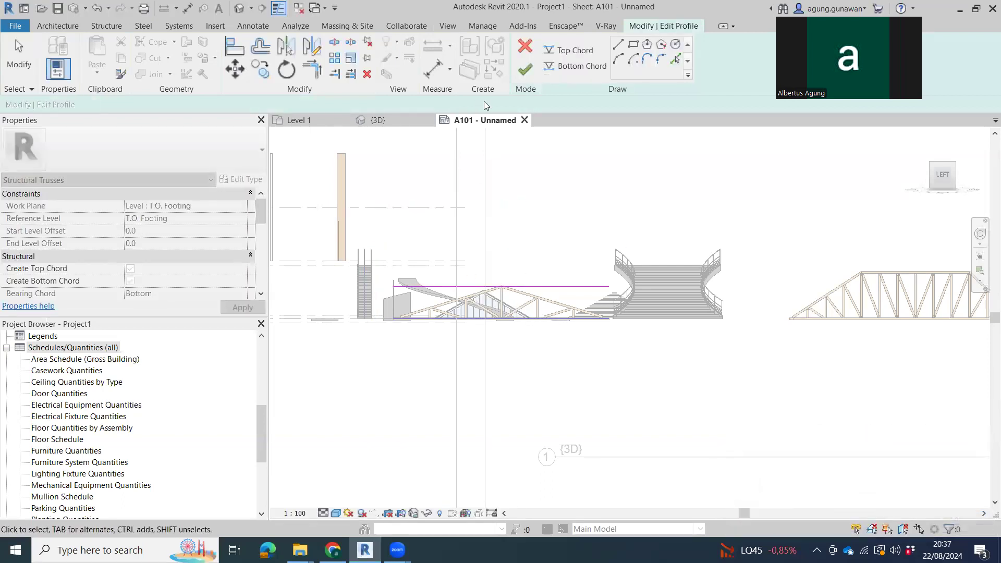
left_click(527, 72)
- Open the {3D} view and select the reshaped Pratt flat truss
middle_click_drag(856, 294, 610, 328)
scroll(570, 278, "down", 3)
key("3")
key("d")
key("Escape")
scroll(559, 342, "up", 3)
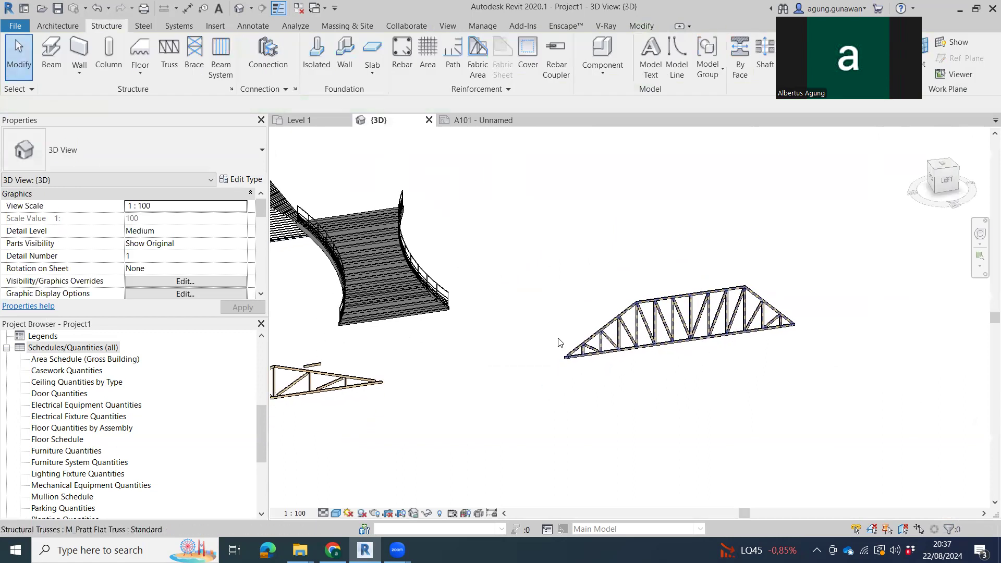
scroll(740, 351, "up", 2)
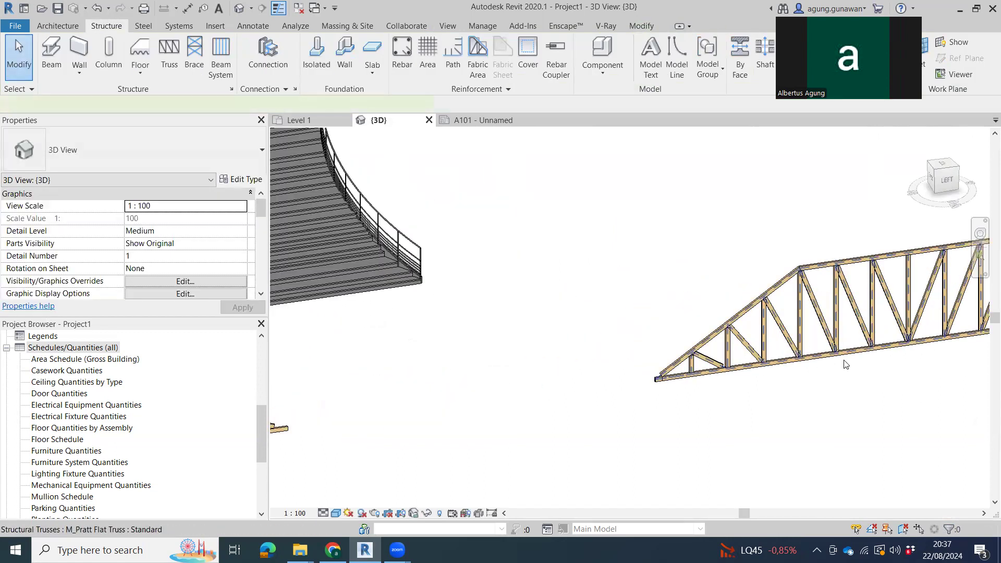
left_click(846, 365)
scroll(846, 364, "down", 2)
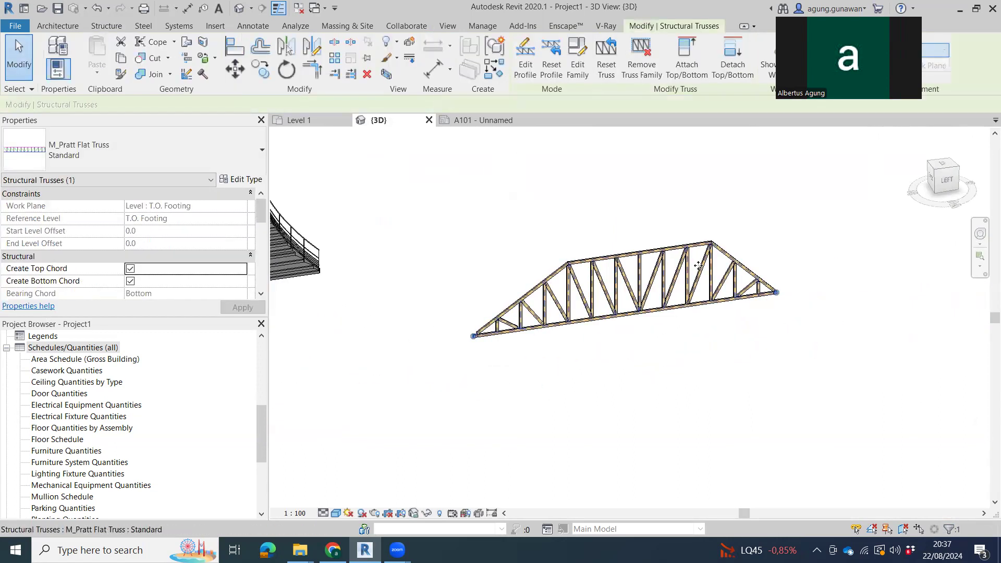
- In the Pratt truss's profile, sketch a top chord arc bulging upward from the middle of the horizontal top segment
double_click(711, 248)
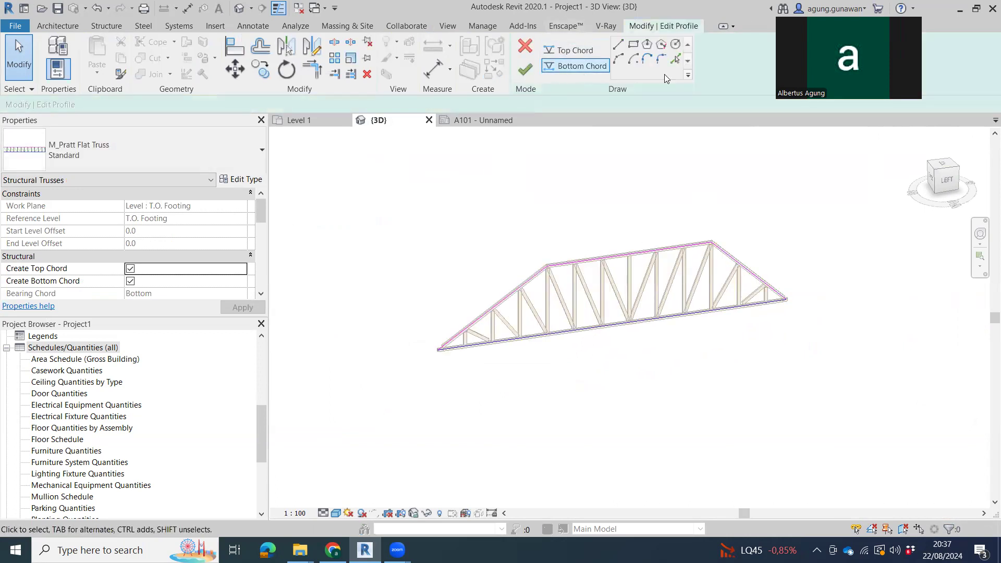
left_click(619, 61)
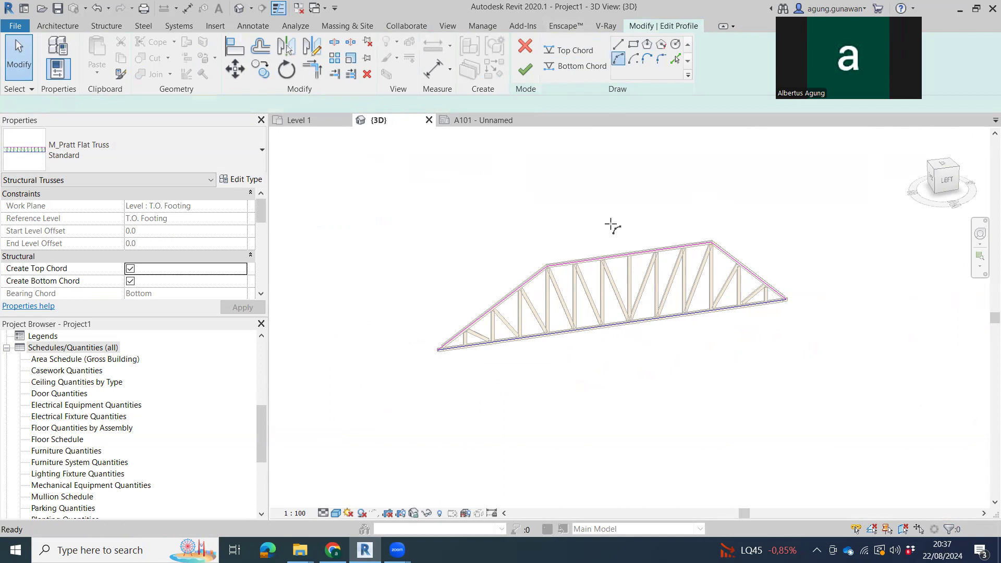
left_click(601, 257)
left_click(661, 248)
left_click(651, 231)
key("Escape")
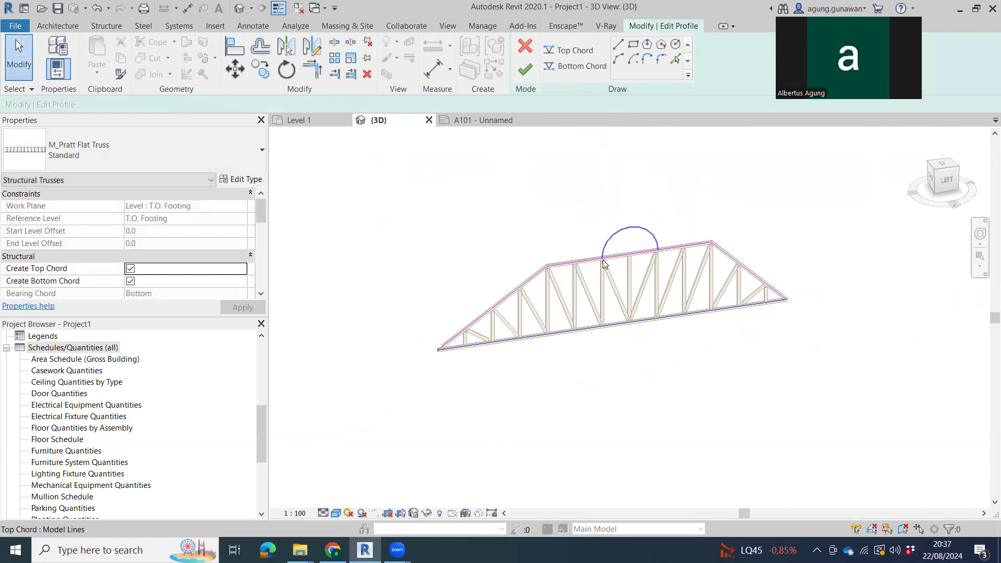
- Split the horizontal top chord beneath the arc, trim both halves to the arc's ends and finish the profile
key("s")
key("l")
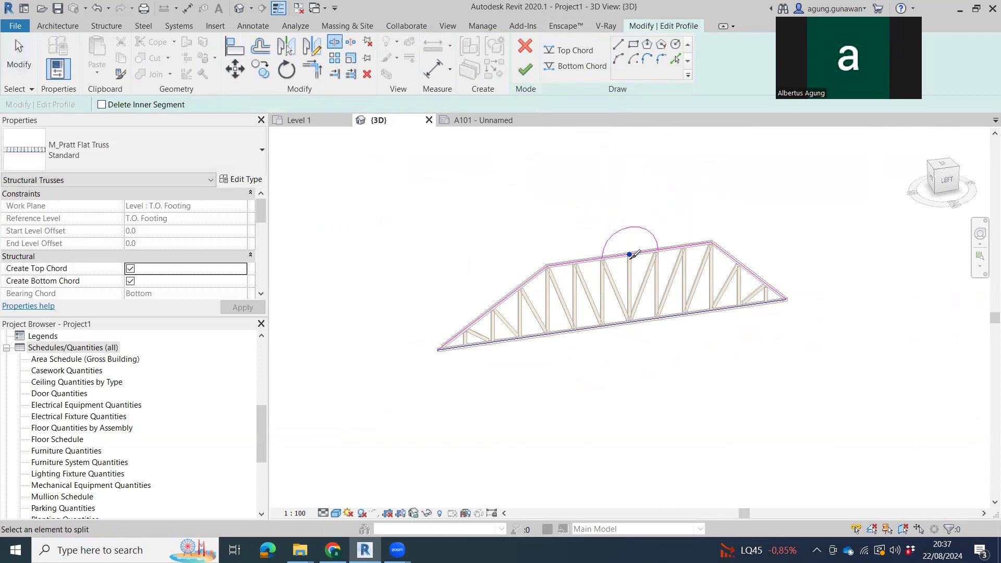
key("Escape")
key("t")
key("r")
left_click(658, 245)
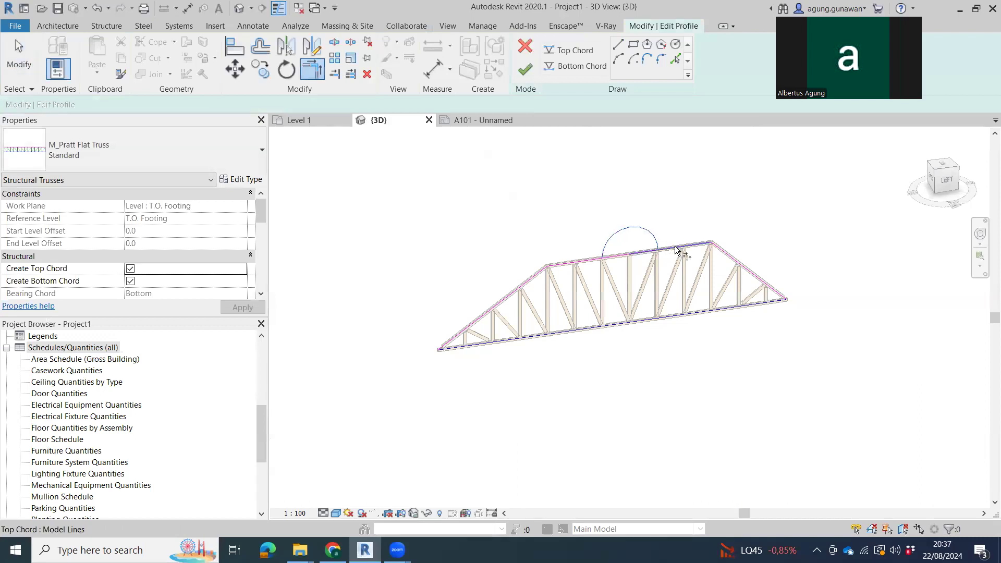
left_click(587, 261)
left_click(528, 69)
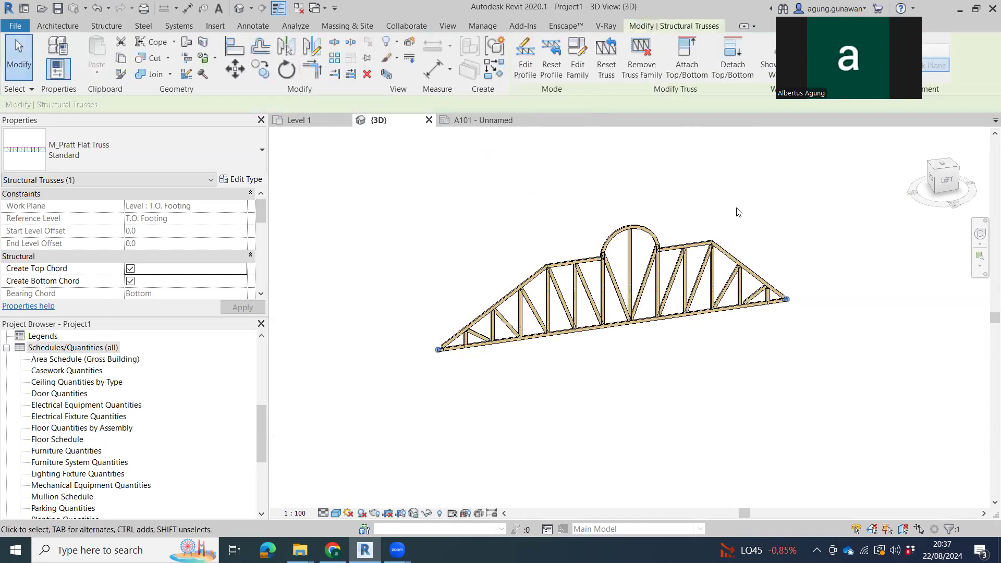
- Review the Howe gabled truss's instance and type properties, including its framing types and dimensions
left_click(736, 258)
middle_click_drag(786, 311, 704, 302, "shift")
scroll(482, 292, "down", 1)
middle_click_drag(480, 292, 883, 237)
scroll(588, 282, "down", 2)
middle_click_drag(587, 283, 614, 265)
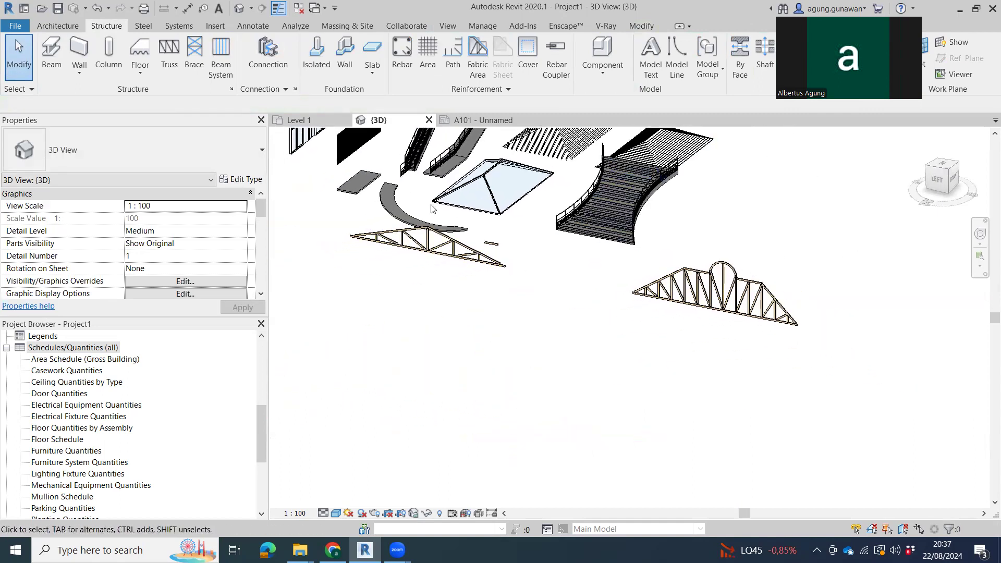
left_click(436, 235)
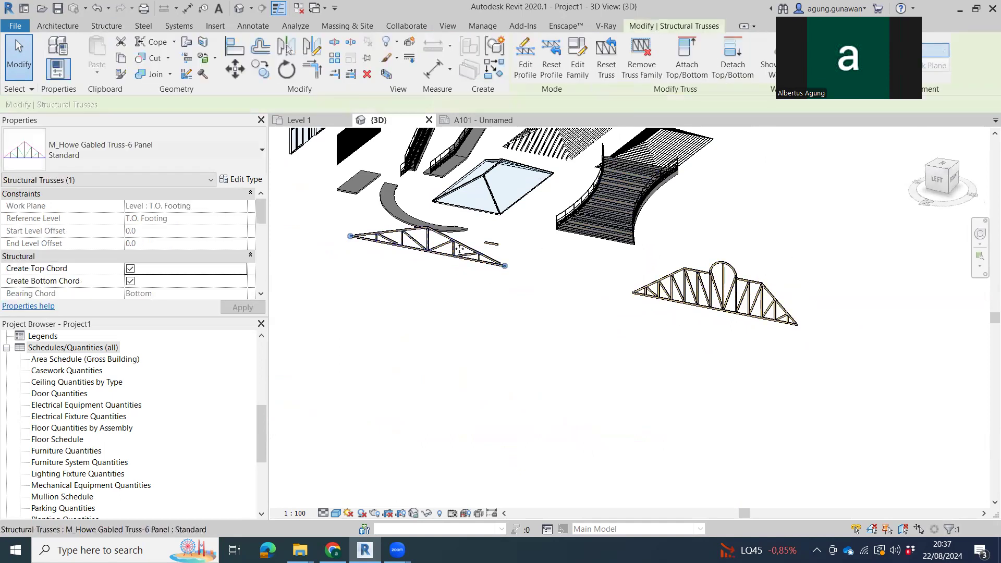
scroll(187, 272, "down", 5)
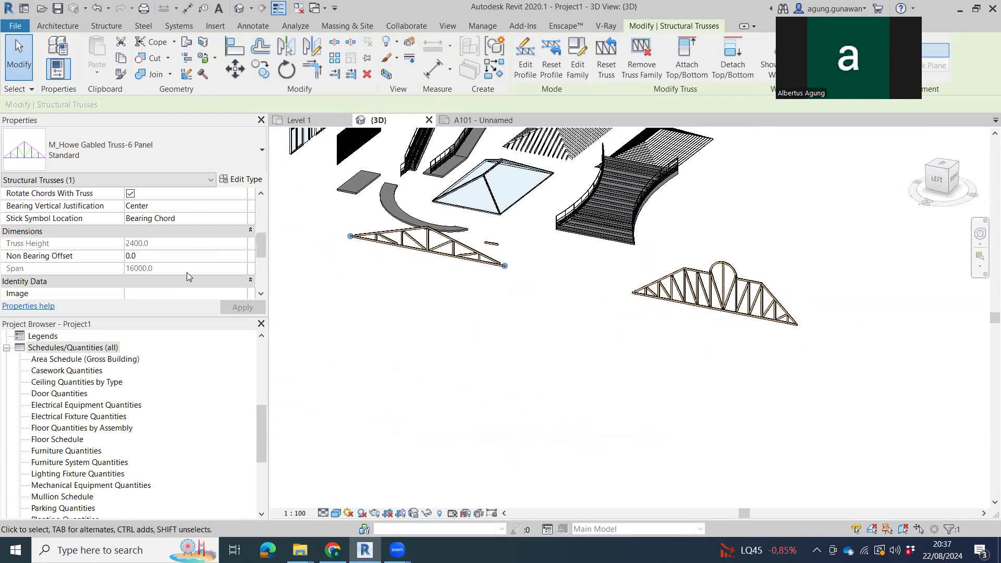
left_click(240, 179)
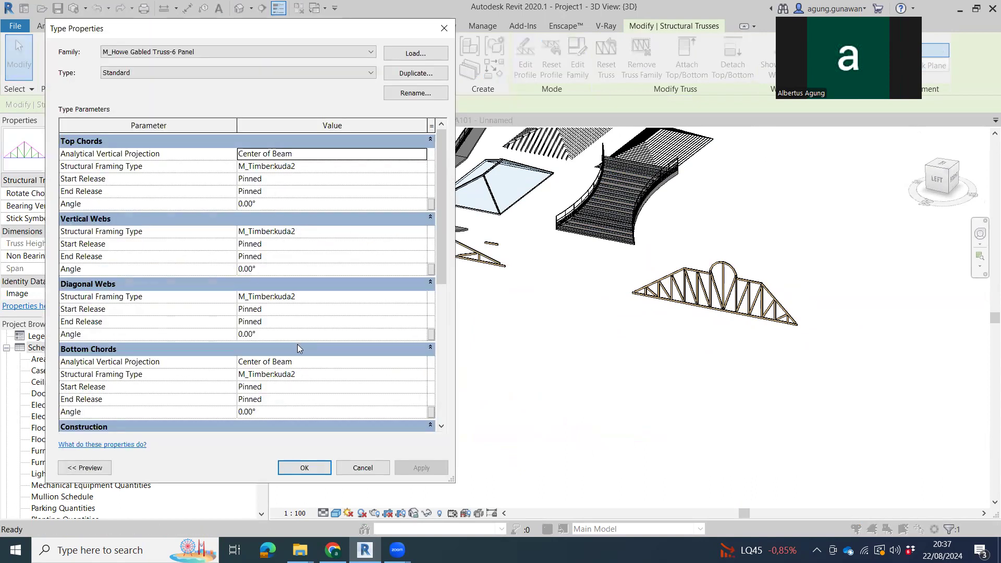
scroll(313, 324, "down", 5)
left_click(452, 24)
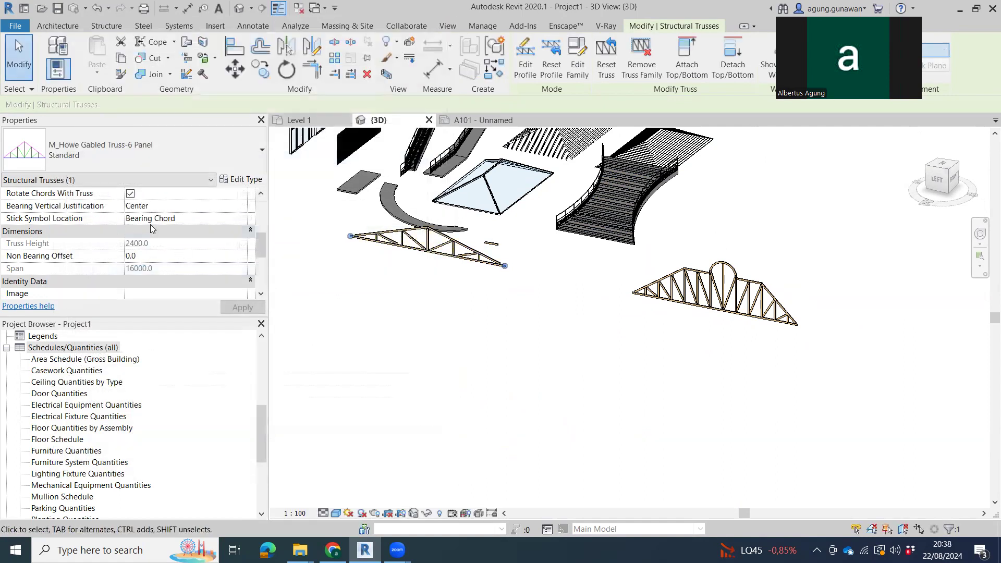
scroll(209, 246, "up", 3)
scroll(208, 250, "down", 2)
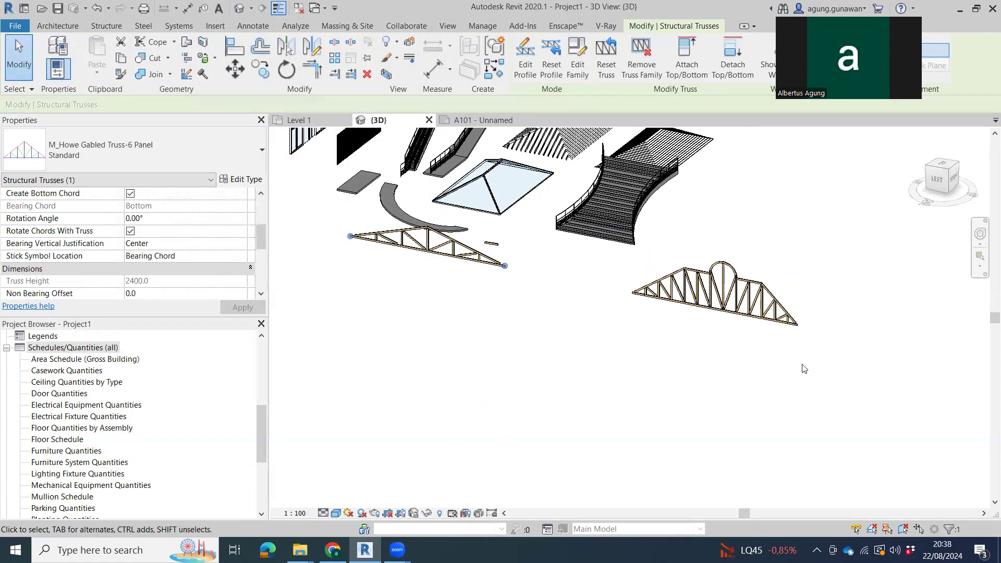
- Create a similar M_Pratt Flat Truss about 4000 mm long in the empty area beside the reshaped truss, parallel to it
left_click(761, 289)
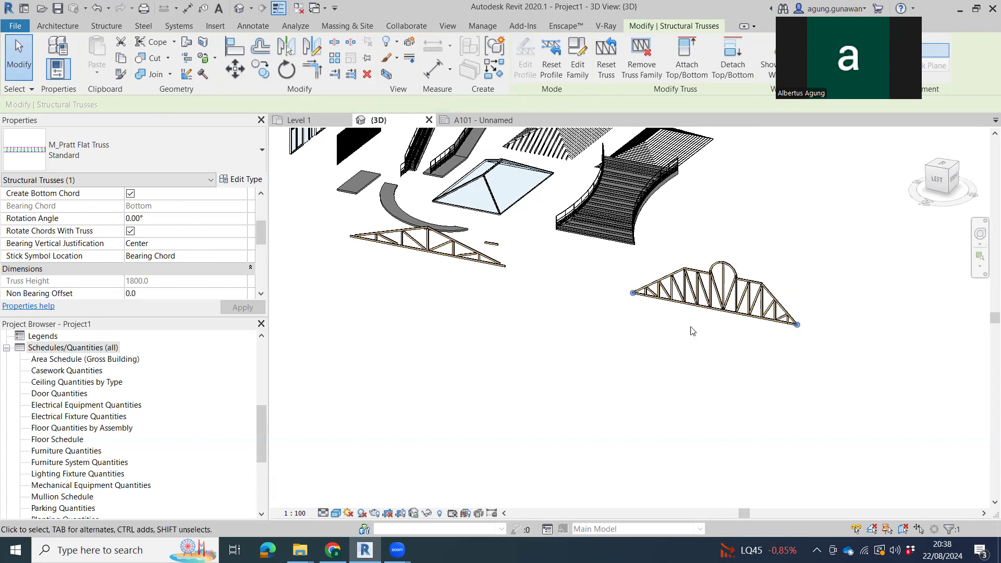
key("c")
key("s")
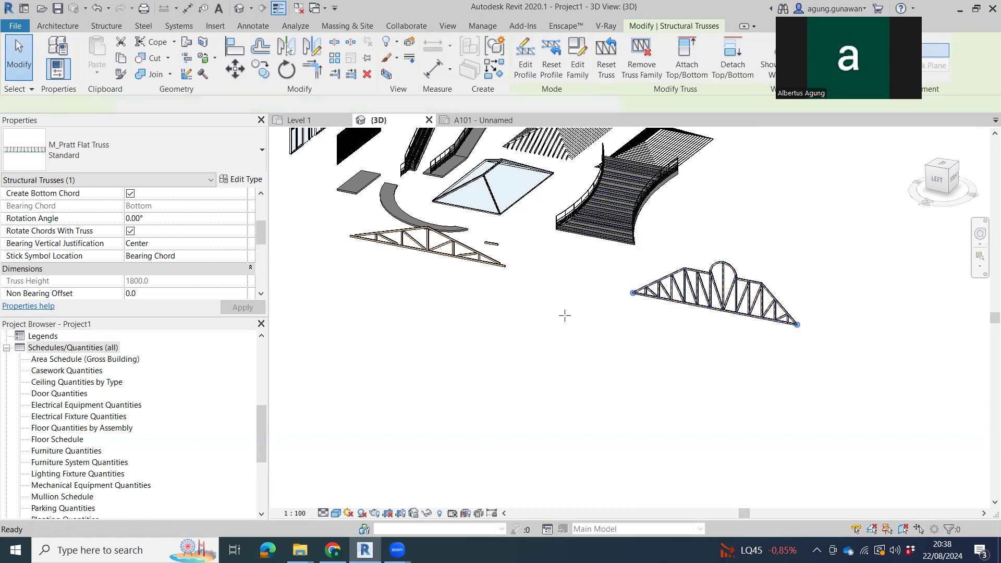
left_click(561, 317)
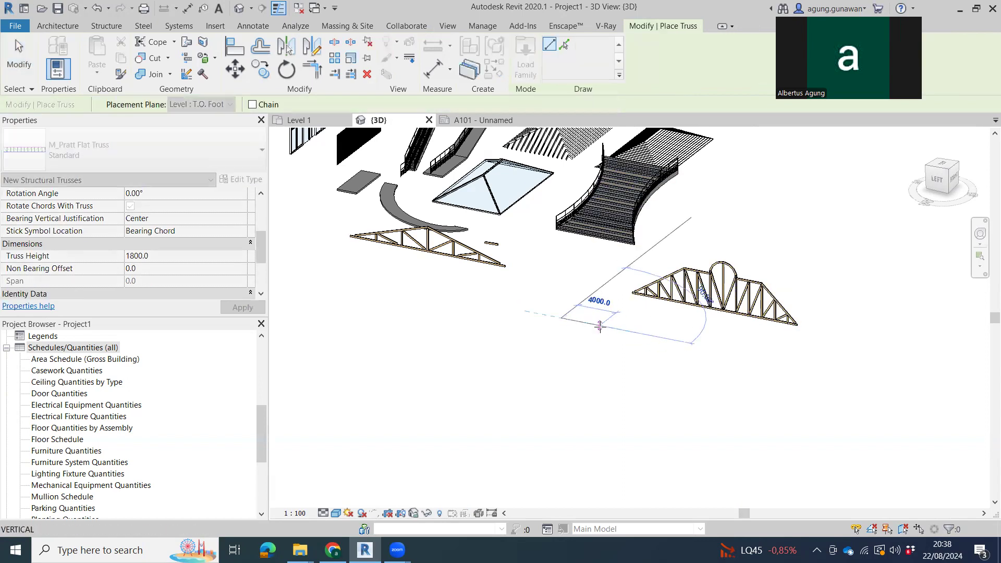
left_click(601, 319)
key("Escape")
key("Escape")
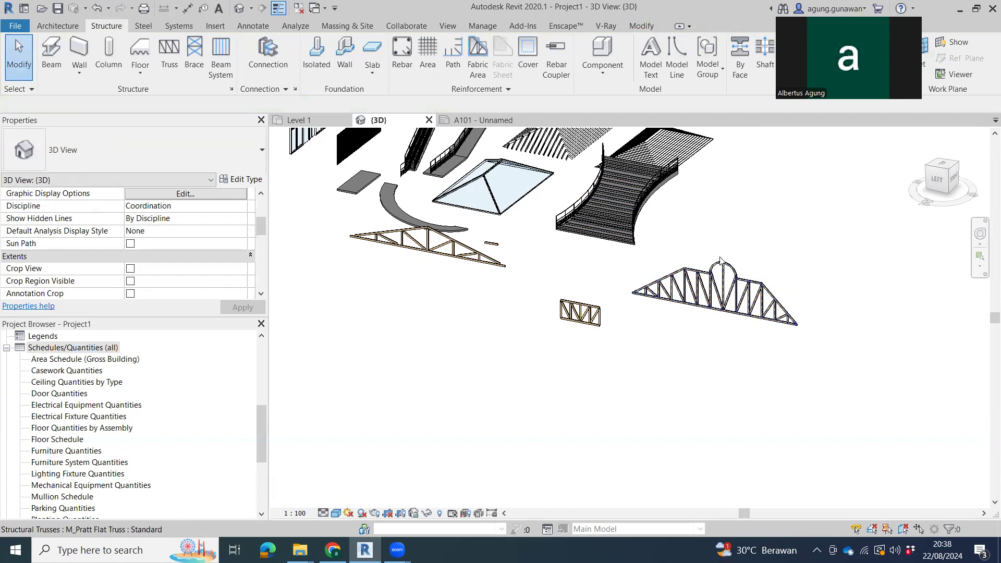
- Stretch the short Pratt flat truss from one end until it is about 12700 mm long
scroll(721, 261, "up", 1)
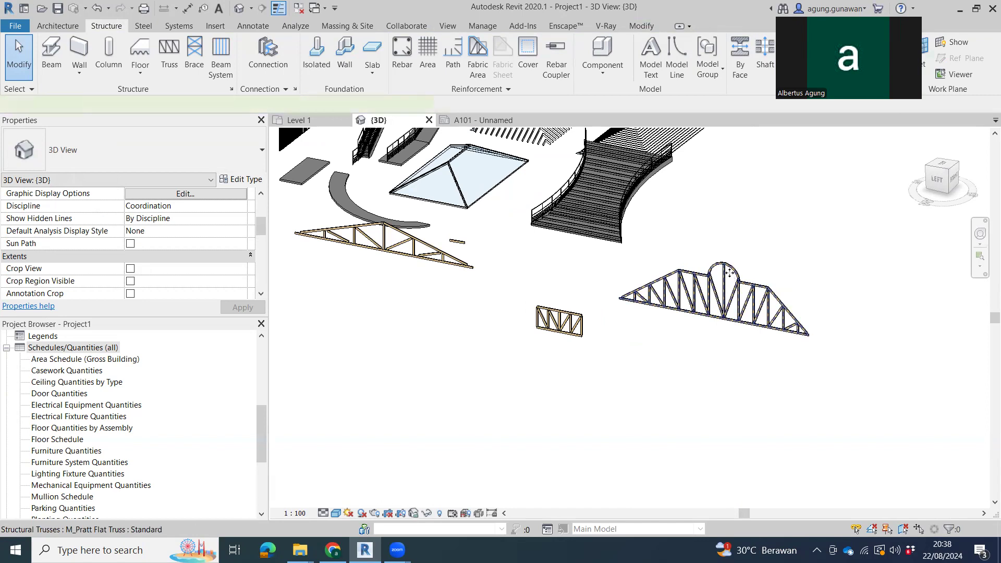
left_click(729, 273)
scroll(729, 273, "up", 5)
scroll(881, 279, "down", 4)
left_click(585, 351)
left_click_drag(643, 375, 770, 399)
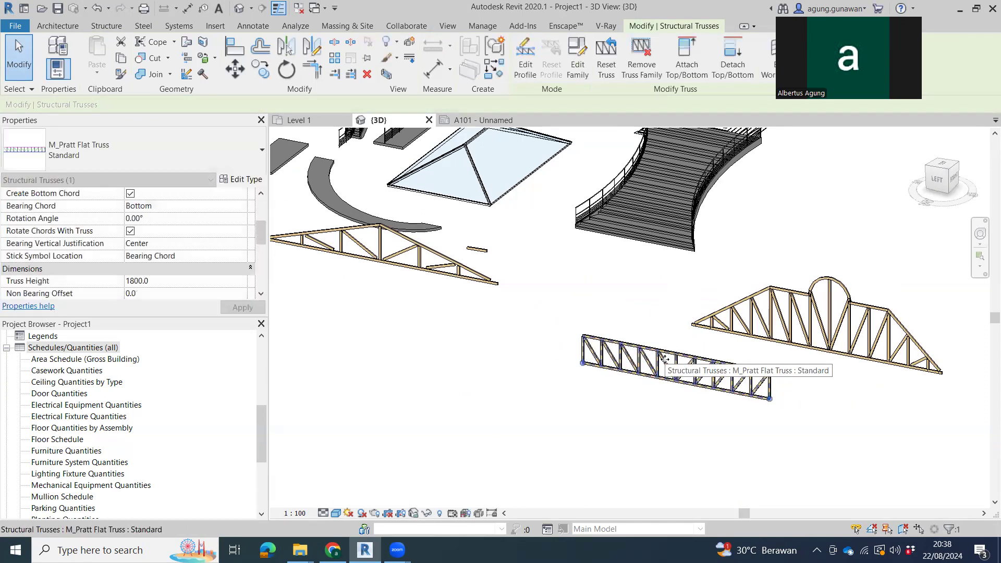
- In the new Pratt truss's profile, replace the straight top chord with an arc spanning the bottom chord's ends and finish the profile
double_click(662, 358)
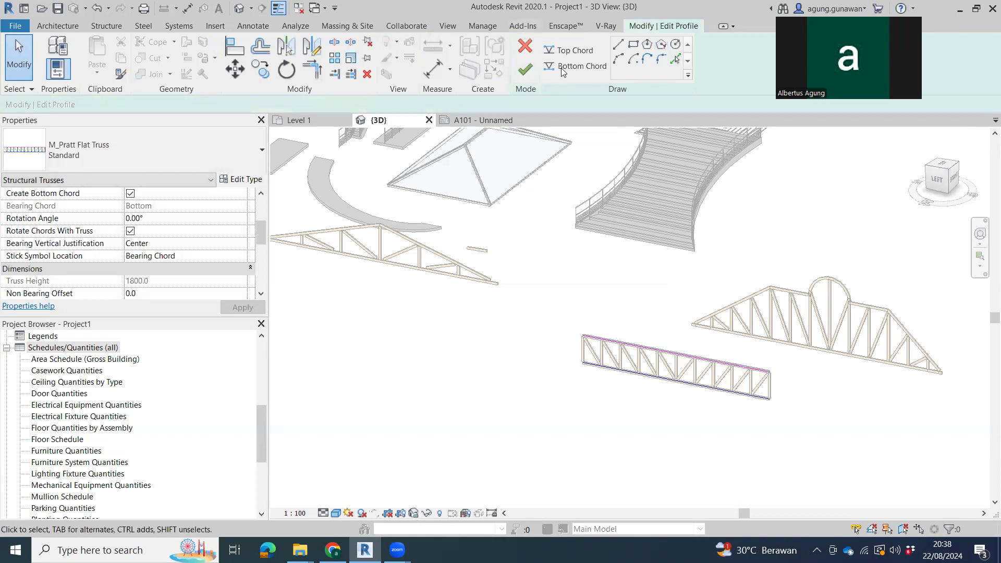
left_click(692, 361)
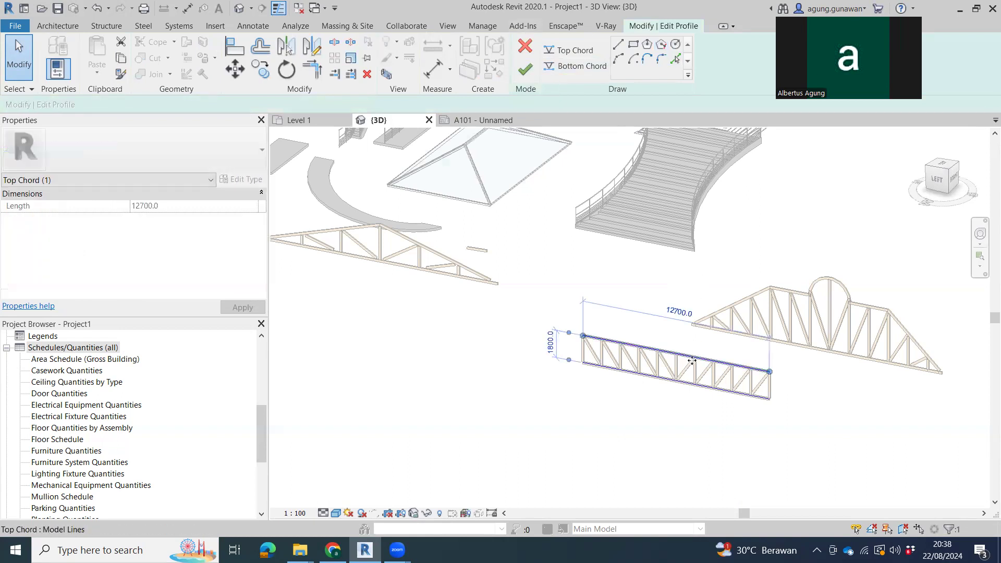
key("Delete")
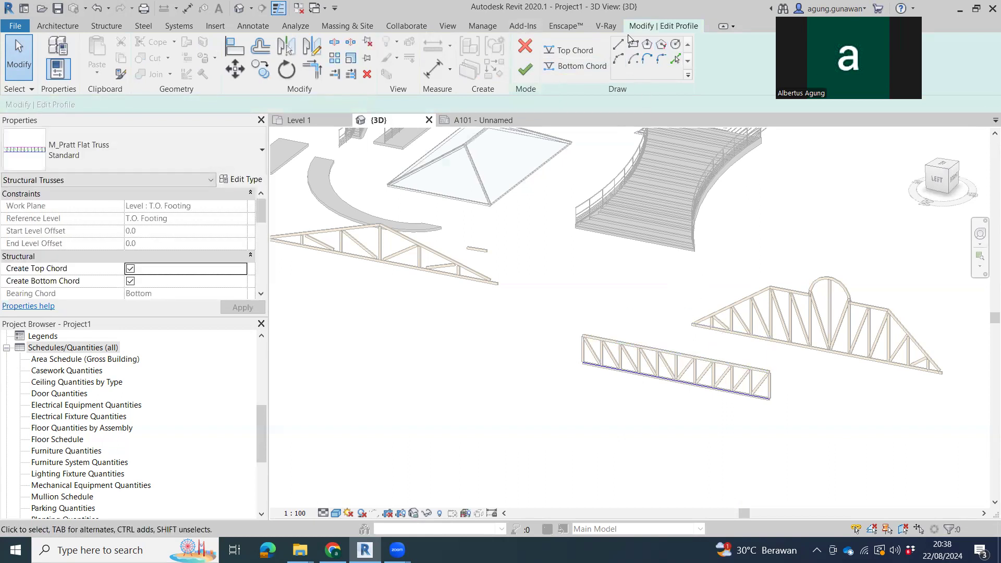
left_click(618, 59)
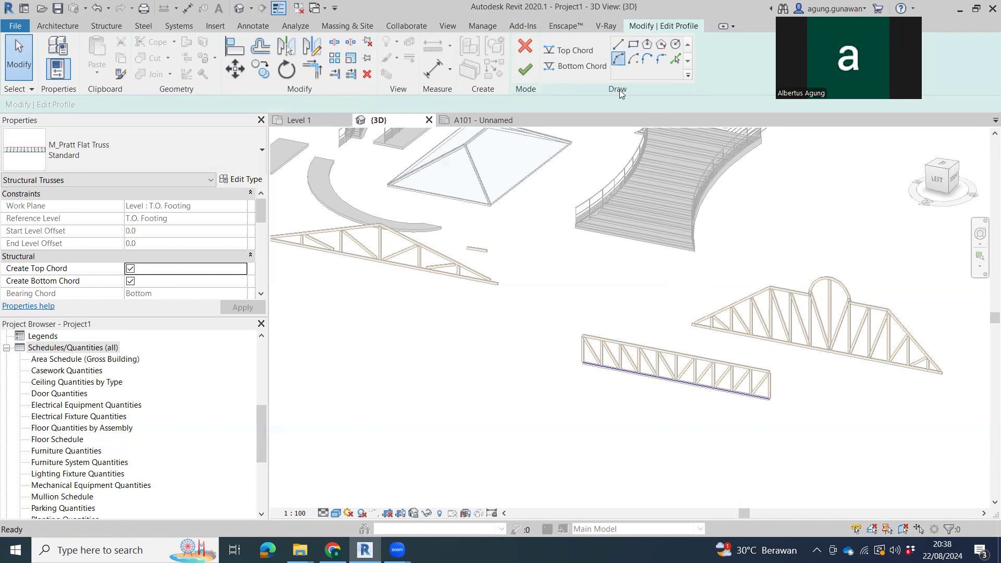
left_click(585, 363)
left_click(770, 398)
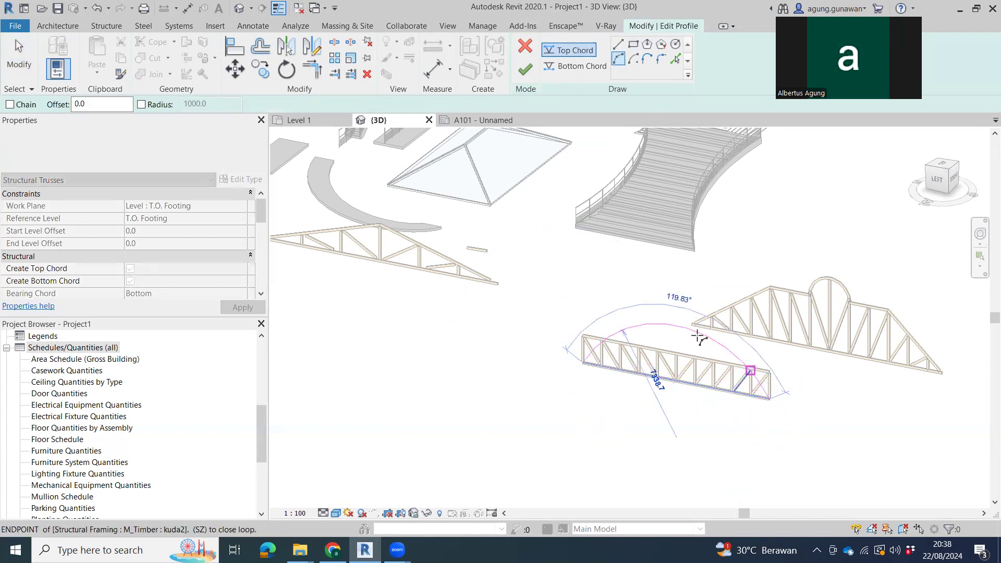
left_click(700, 327)
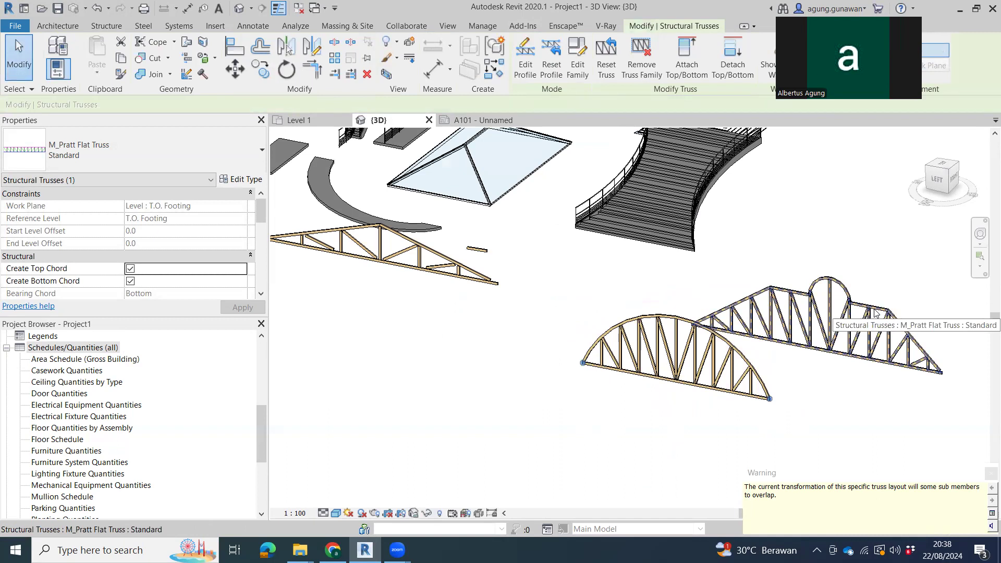
scroll(676, 354, "up", 3)
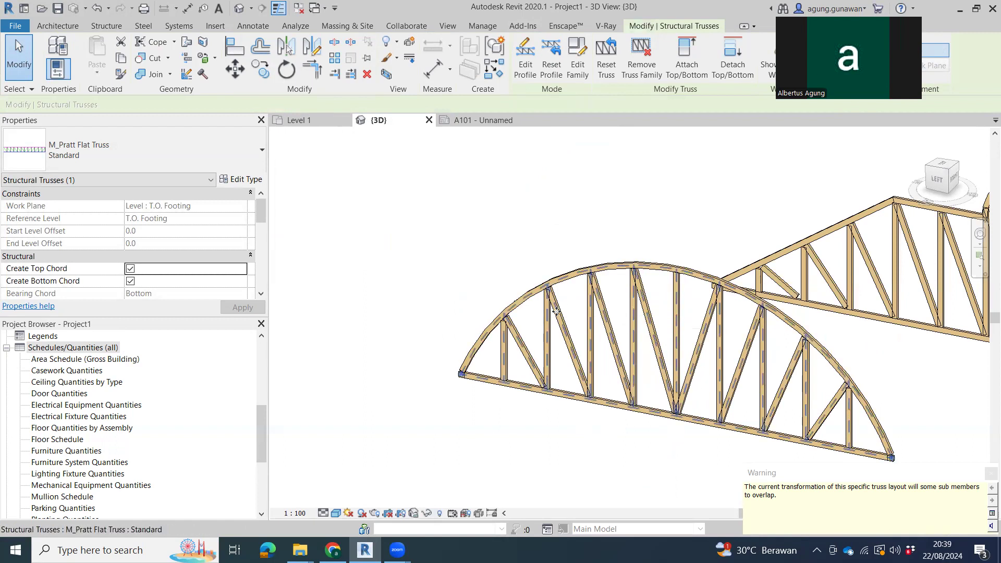
left_click(537, 189)
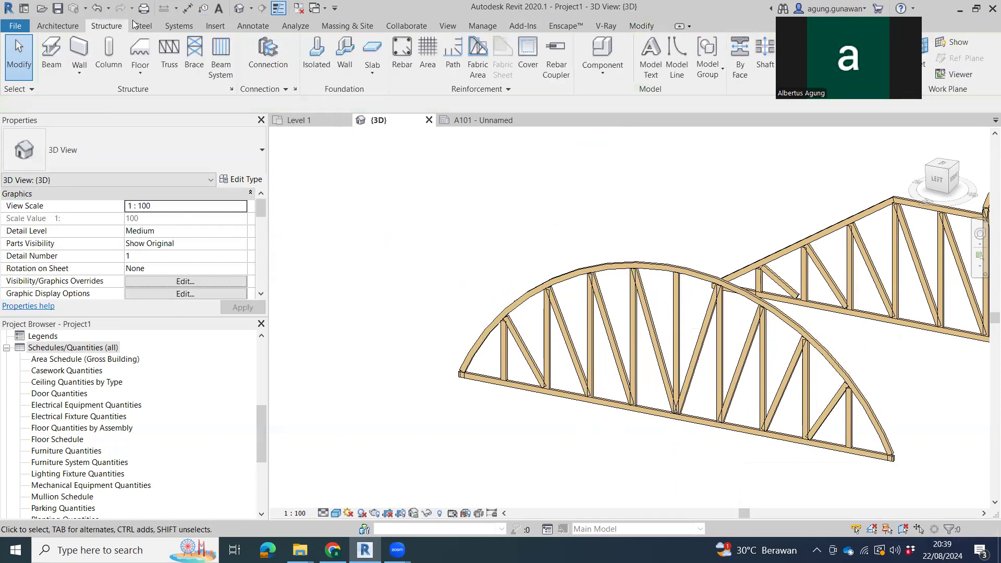
- Start loading a family and browse the US Metric library to the Steel folder under Structural Framing
left_click(219, 30)
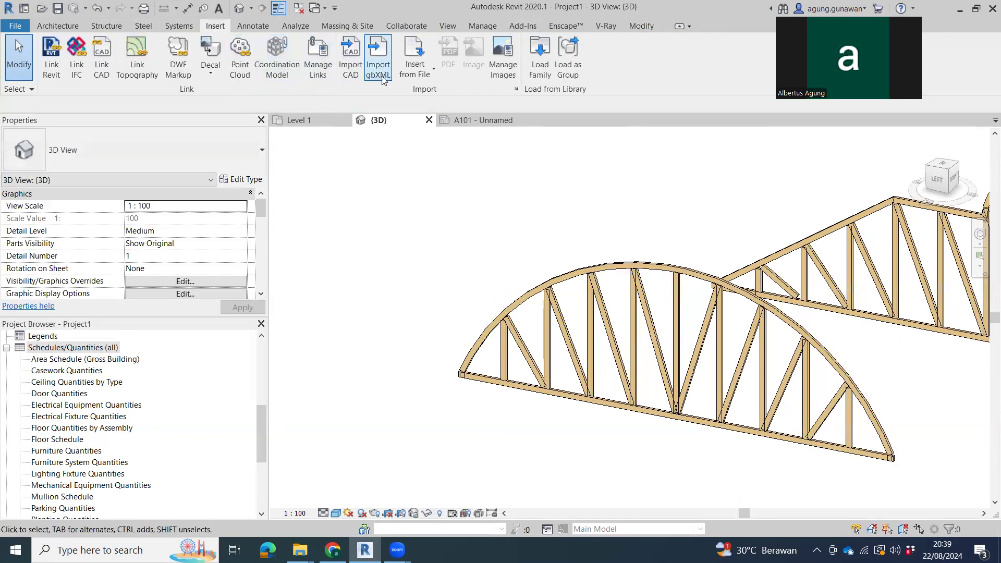
left_click(540, 65)
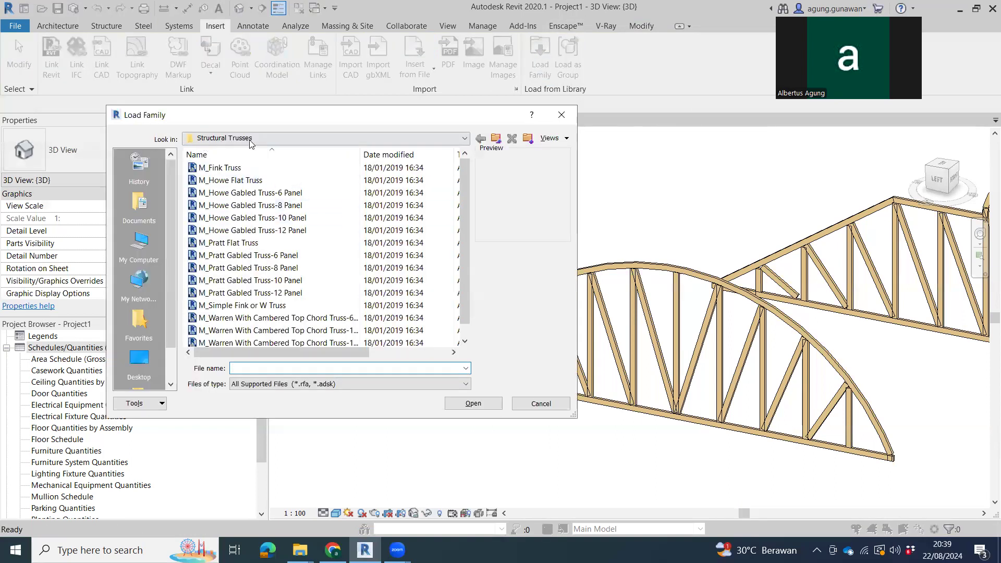
left_click(496, 139)
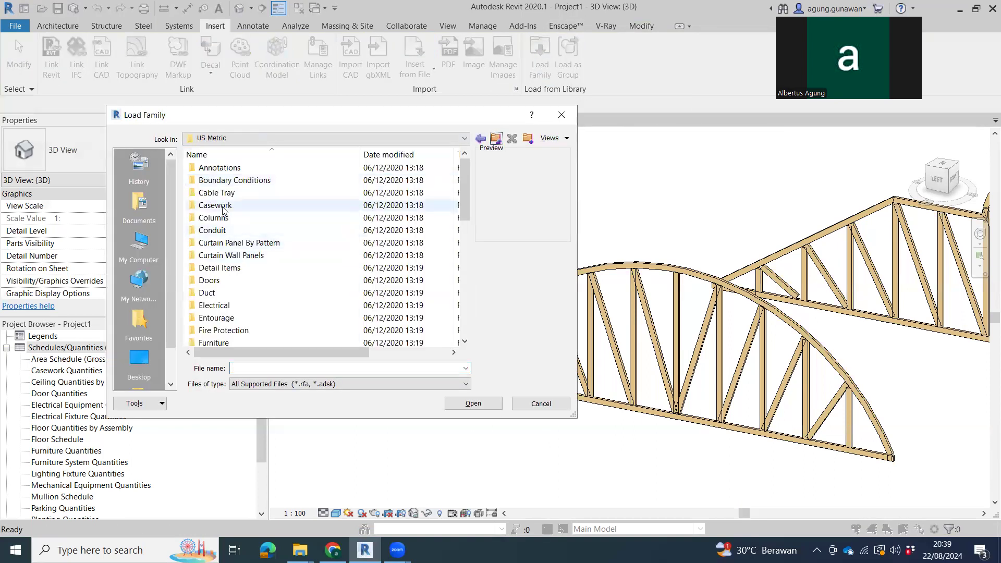
scroll(219, 318, "down", 1)
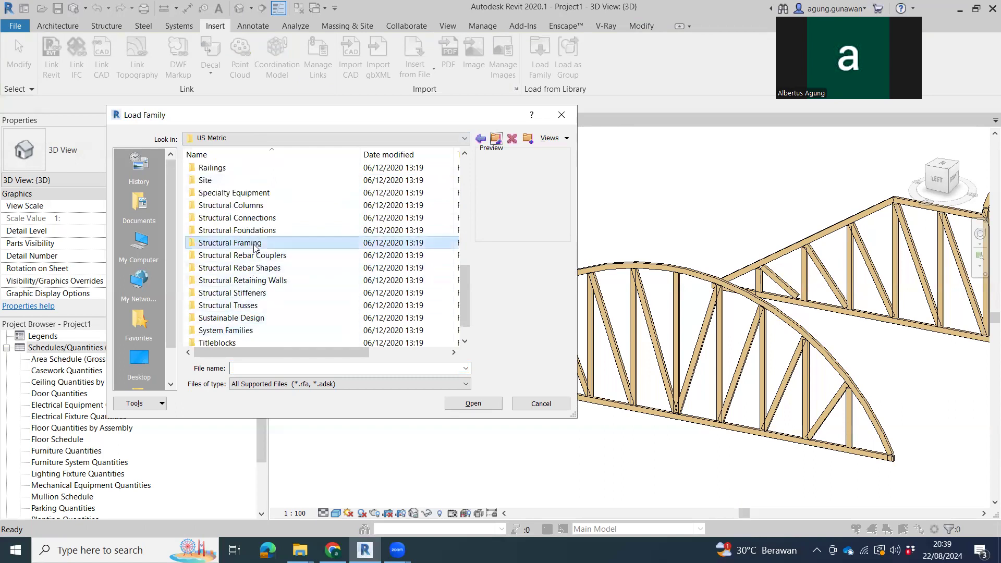
double_click(237, 243)
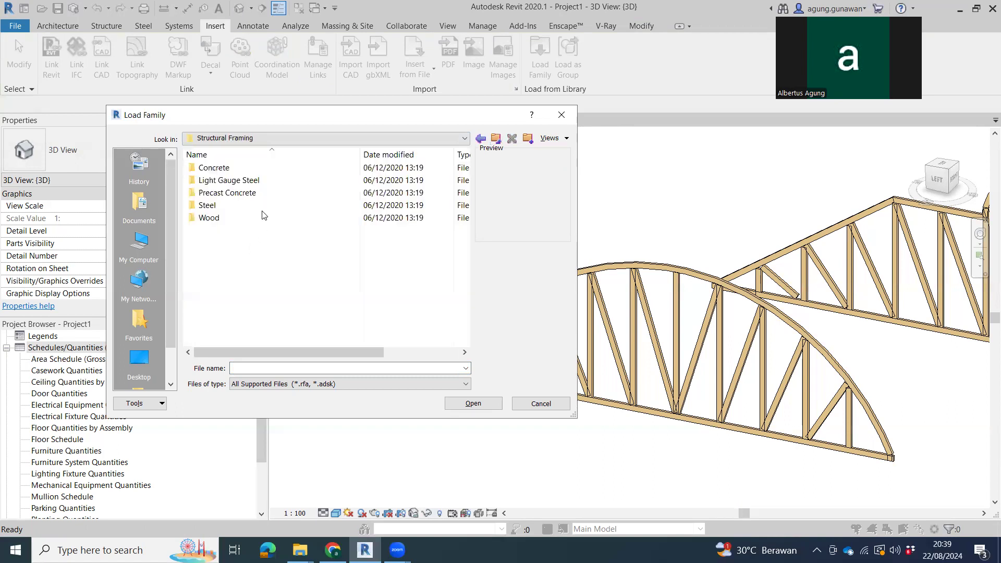
double_click(210, 206)
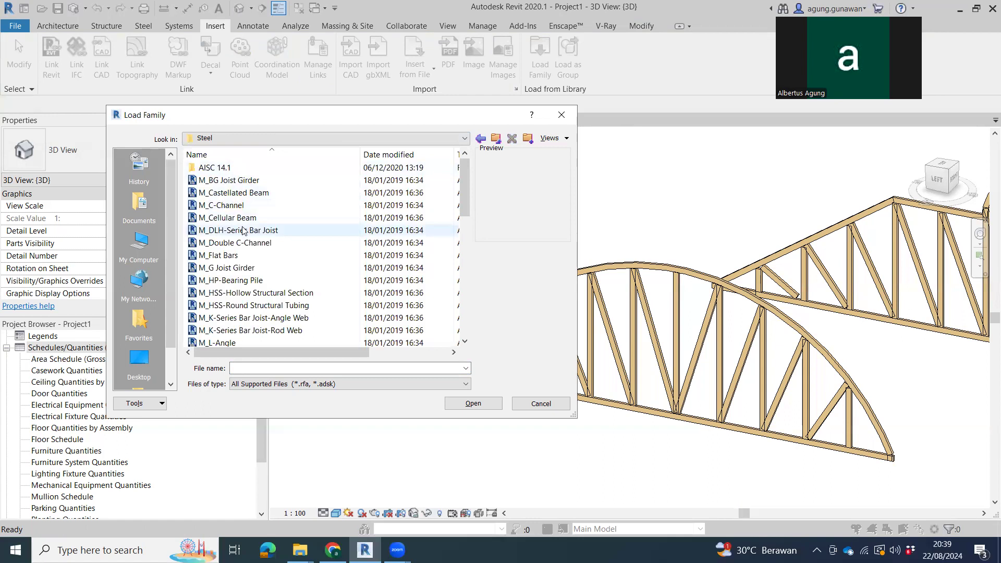
- Preview the steel framing families and load M_HSS-Round Structural Tubing with the type HSS508X12.7
left_click(240, 194)
key("Down")
key("Down")
key("Down")
key("Down")
key("Down")
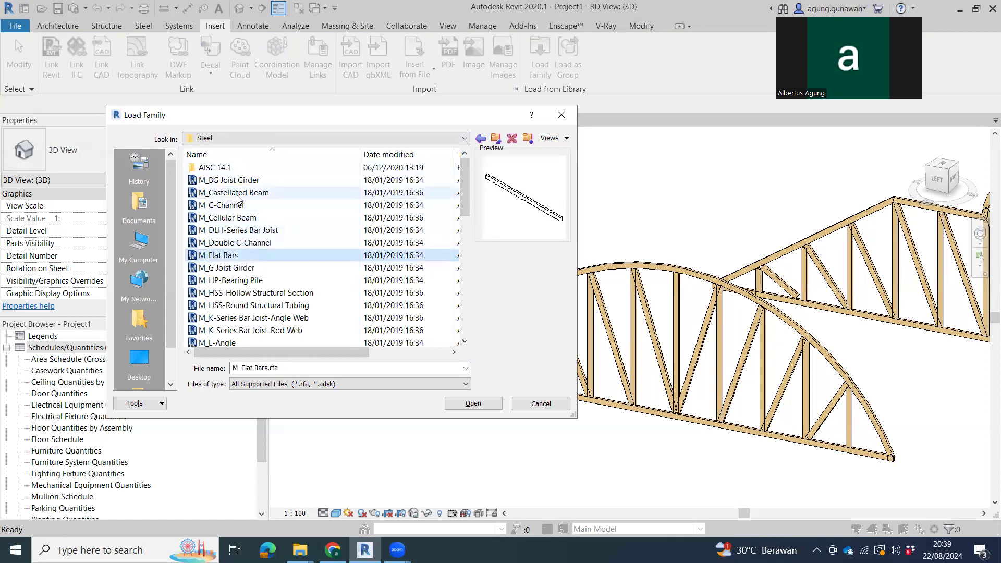
key("Down")
key("Down")
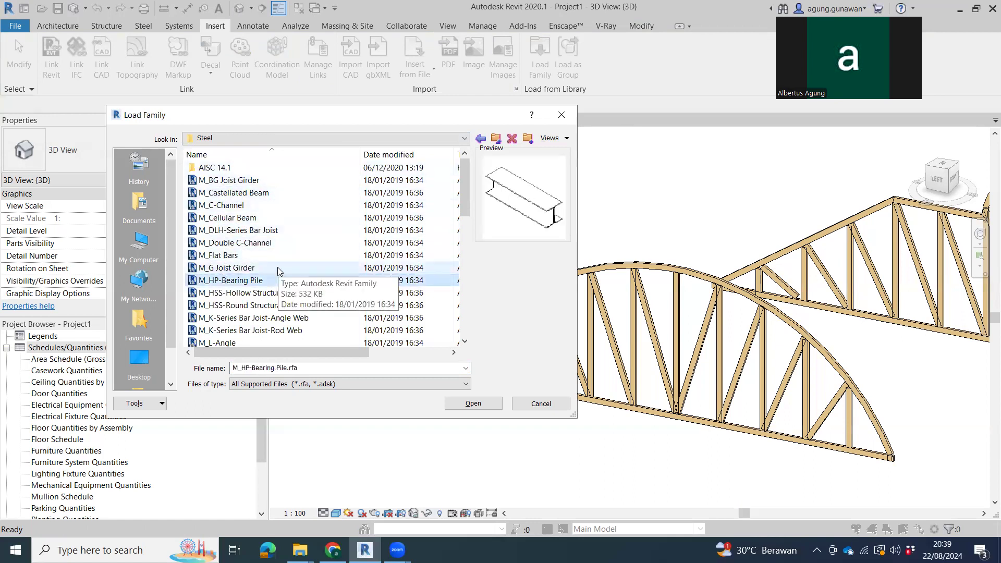
key("Down")
key("Down")
key("Down")
key("Up")
key("Up")
key("Down")
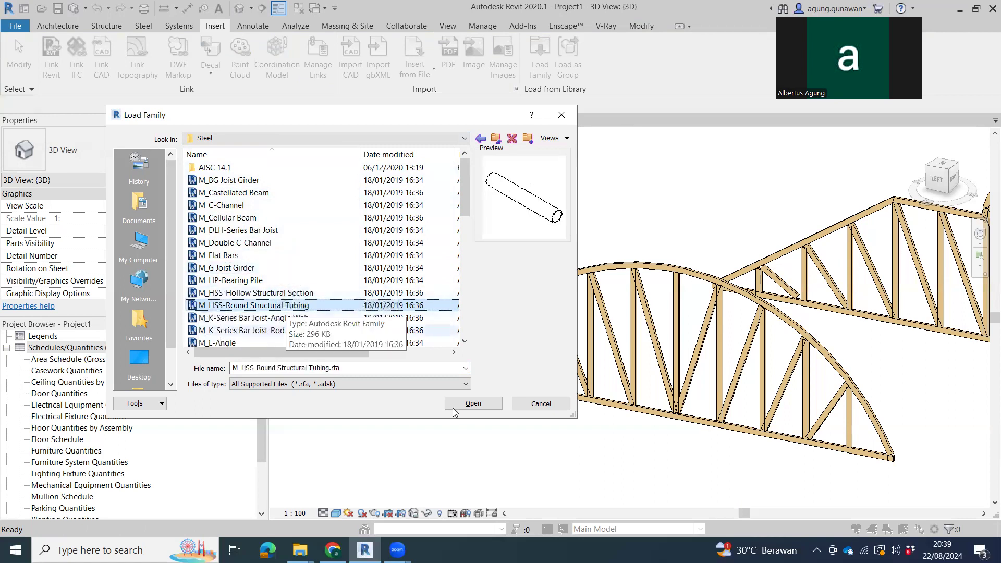
left_click(473, 405)
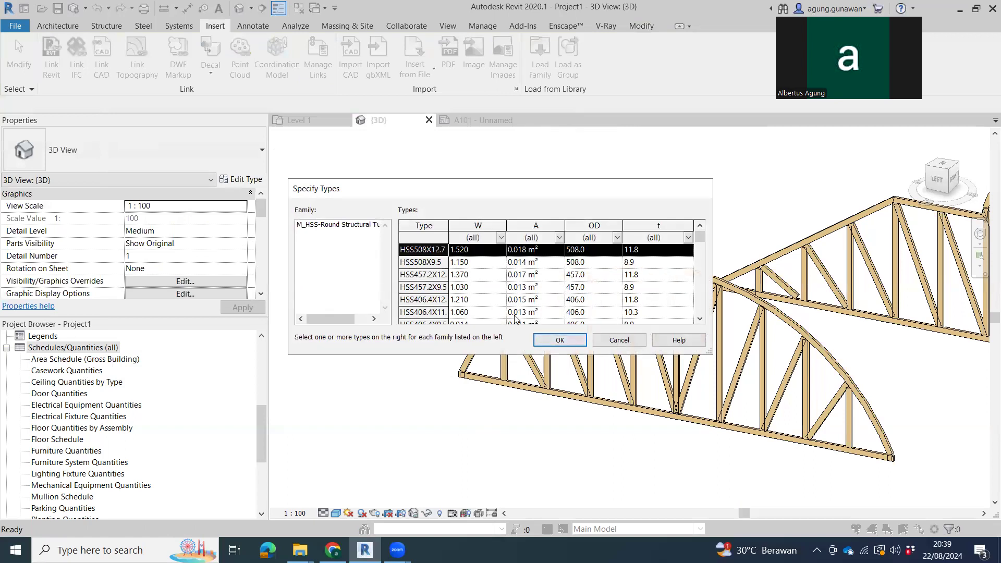
left_click(557, 339)
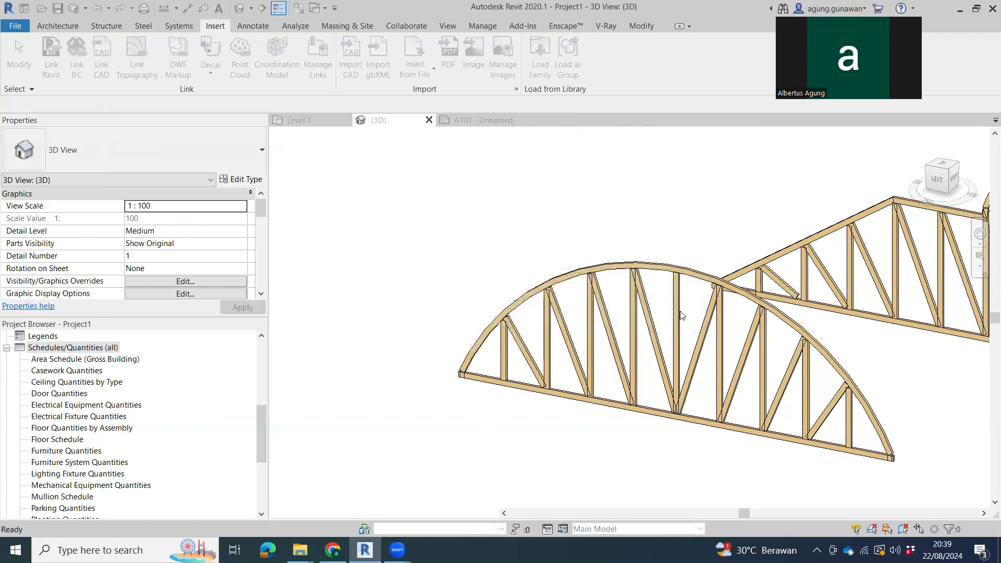
- Duplicate the arched Pratt truss's type as pipa and set its top chord framing type to M_HSS-Round Structural Tubing:HSS508X12.7
left_click(620, 270)
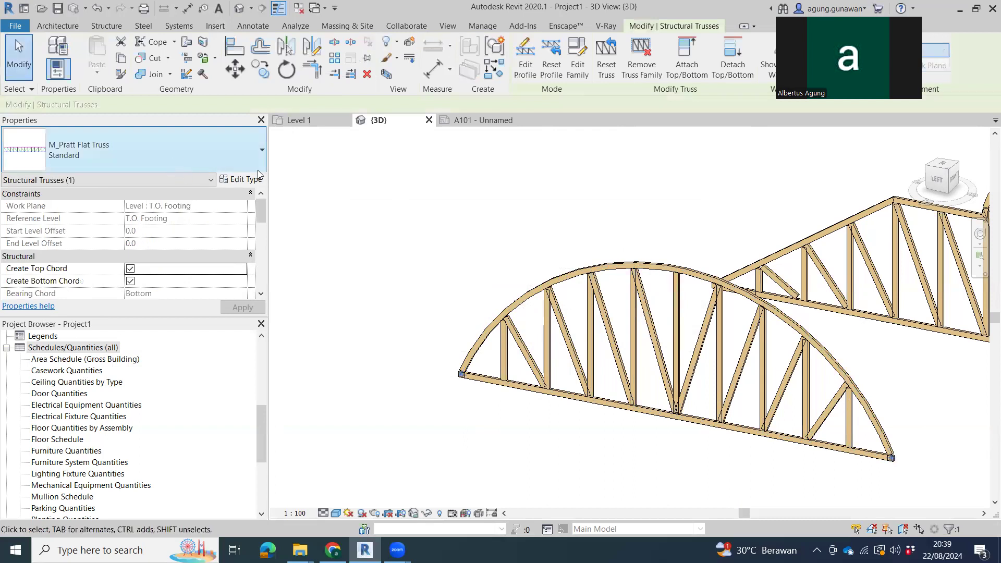
left_click(241, 179)
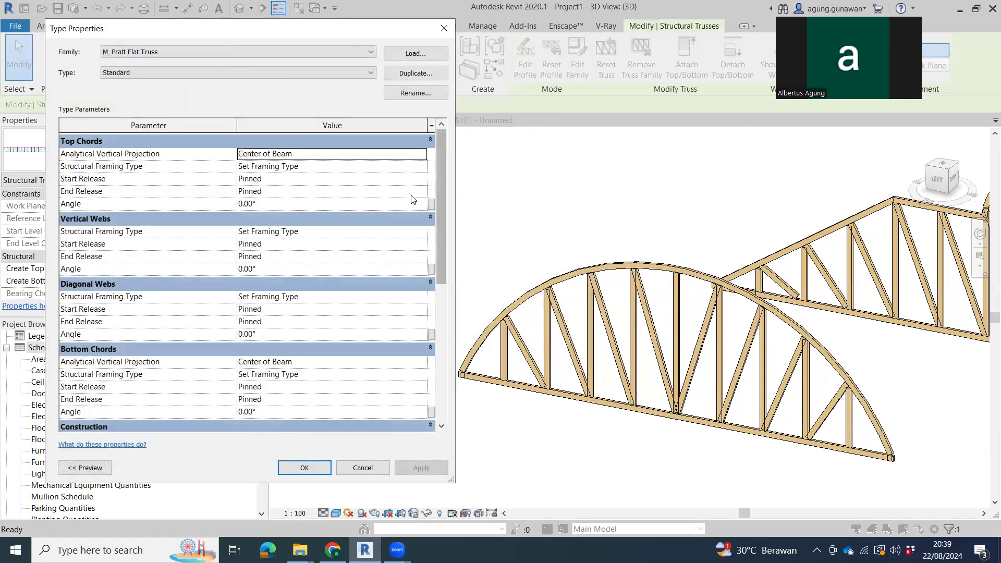
left_click(409, 74)
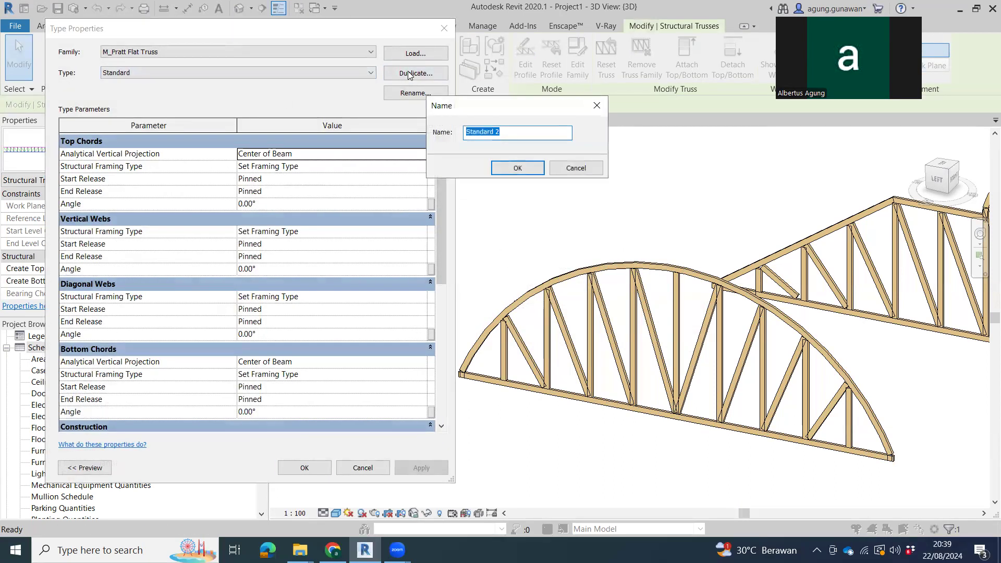
type("pipa")
left_click(527, 168)
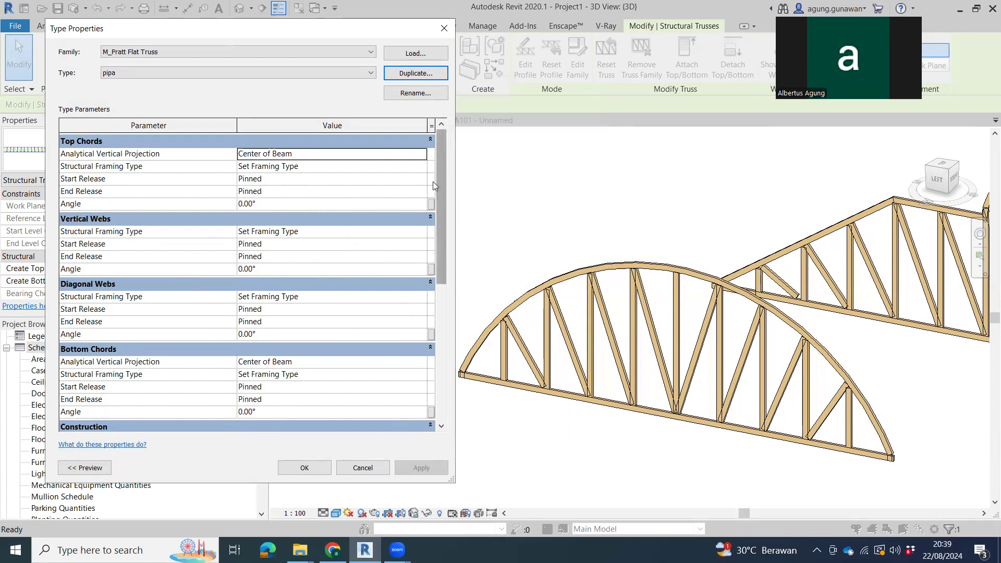
left_click(421, 167)
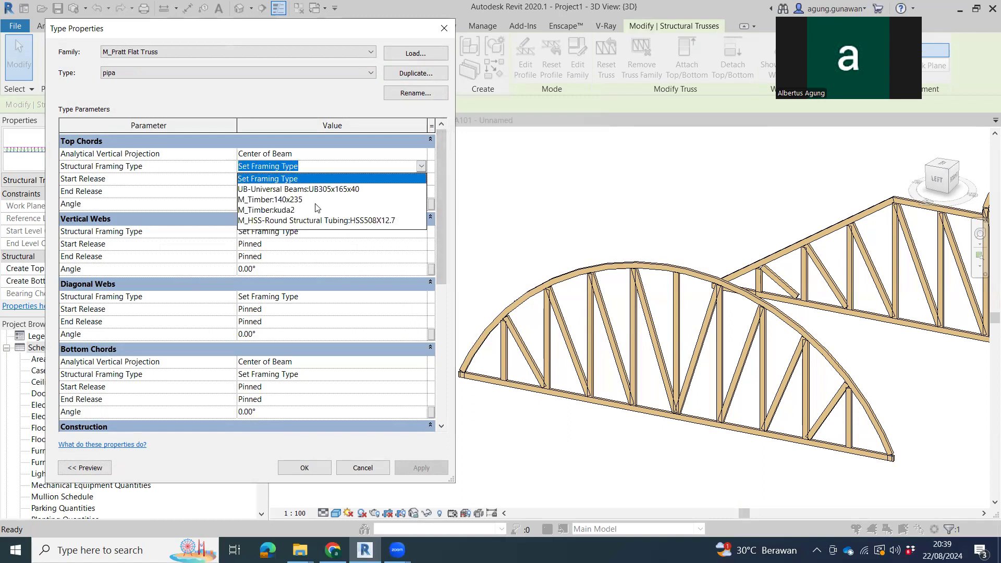
left_click(295, 221)
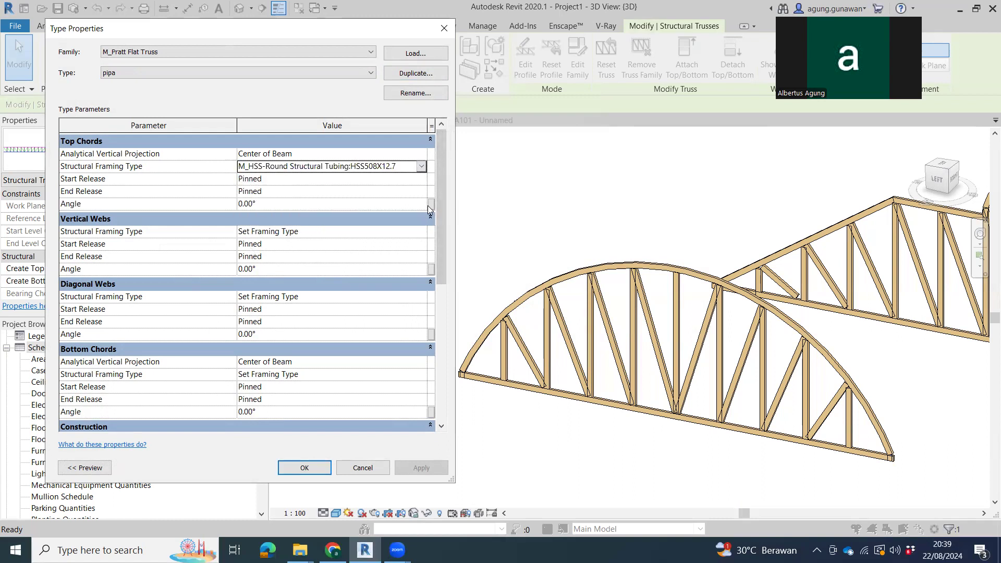
left_click(305, 468)
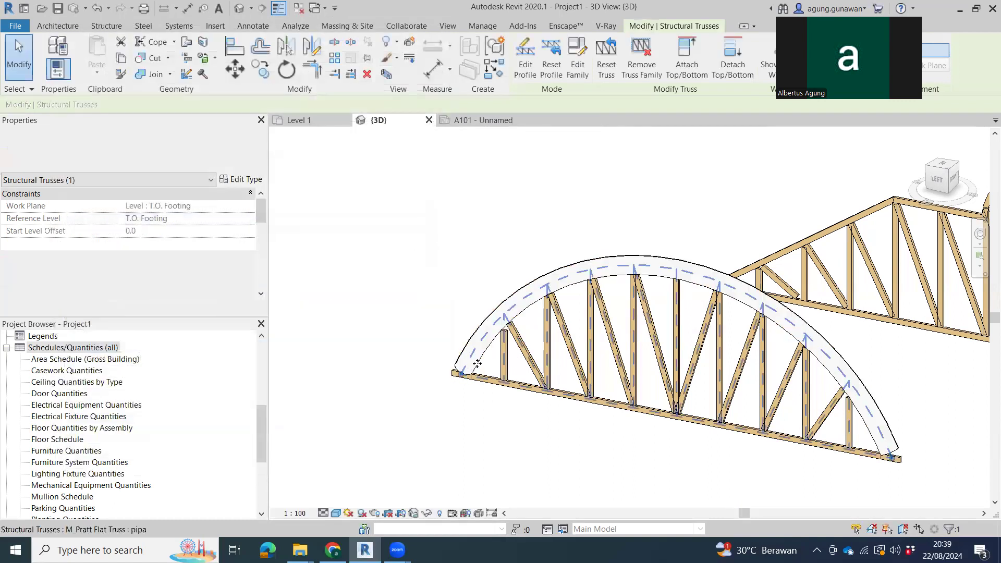
- Change the short timber beam near the arched truss to the M_HSS-Round Structural Tubing type HSS508X12.7
middle_click_drag(663, 271, 714, 290, "shift")
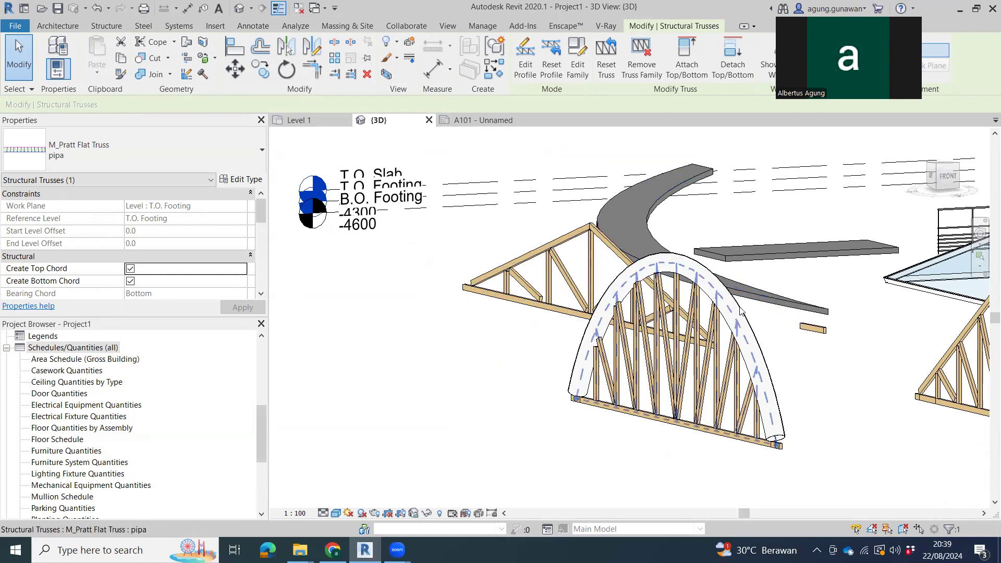
left_click(814, 327)
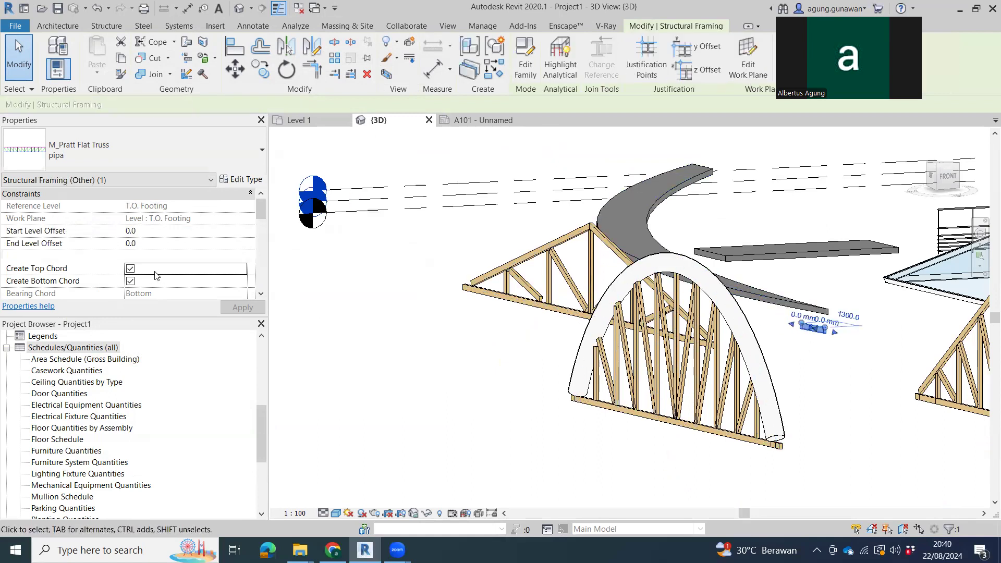
left_click(128, 163)
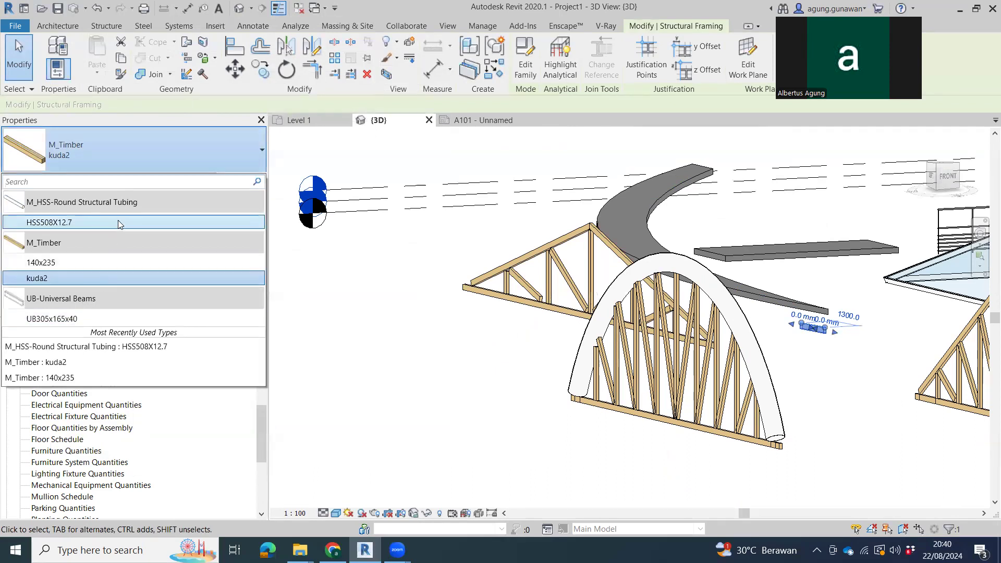
scroll(866, 334, "up", 4)
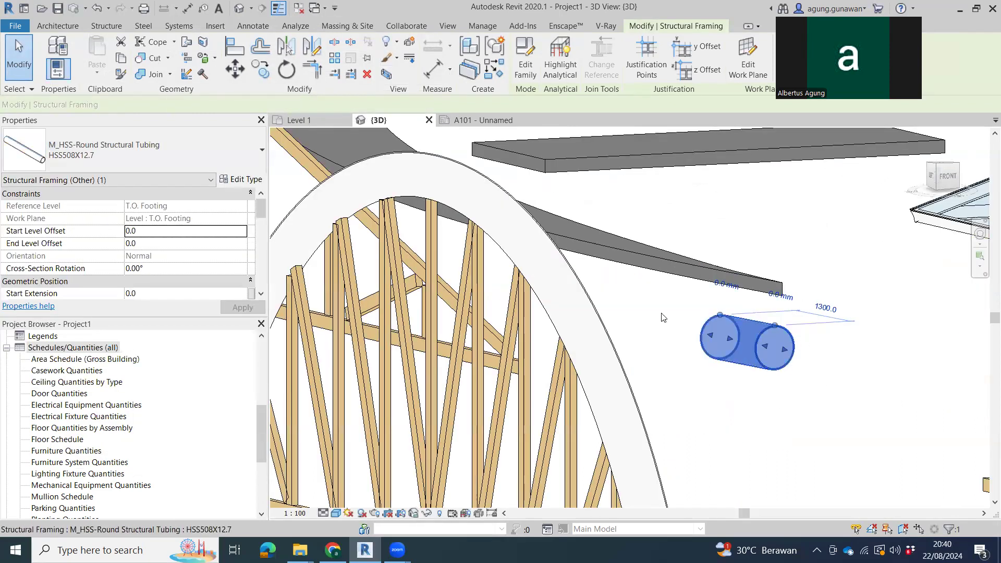
- Duplicate the short beam's round tubing type as 50 and set its outer diameter OD to 50
left_click(231, 183)
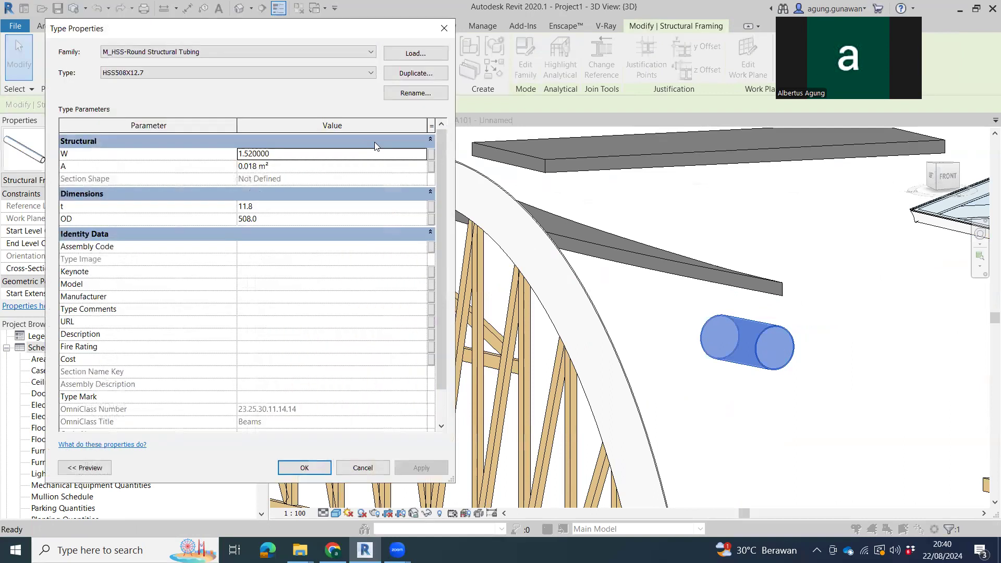
left_click(424, 76)
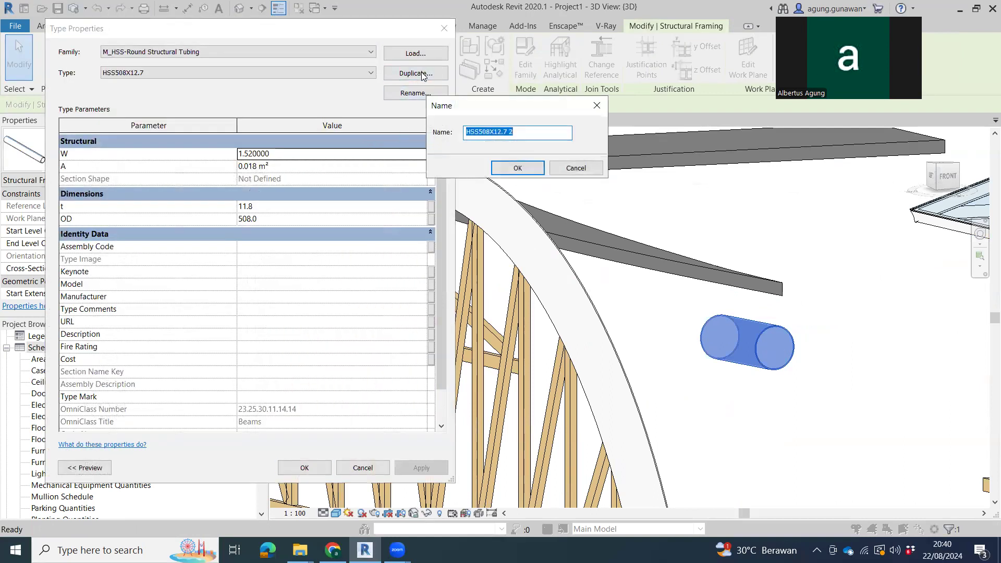
type("50")
left_click(517, 168)
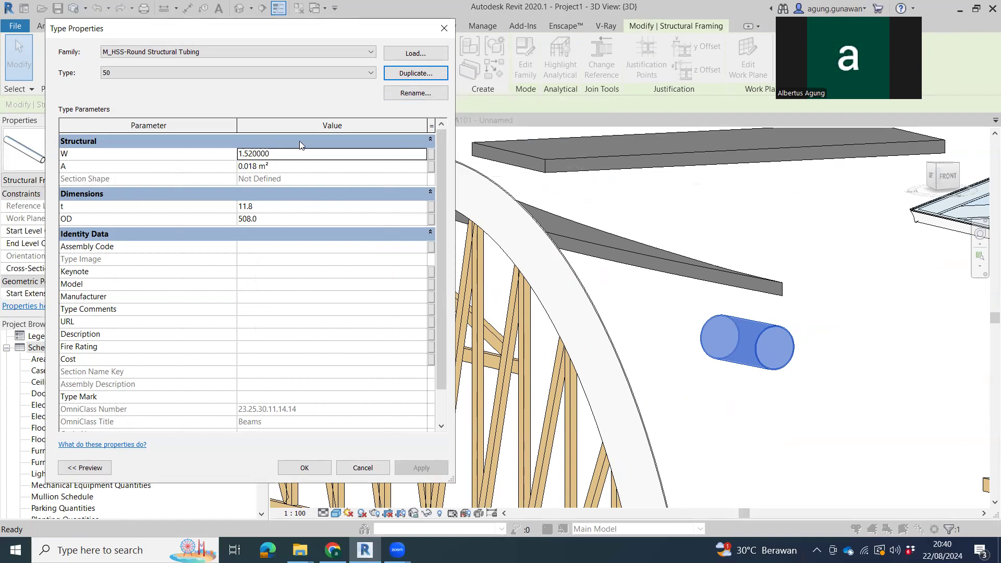
left_click(283, 207)
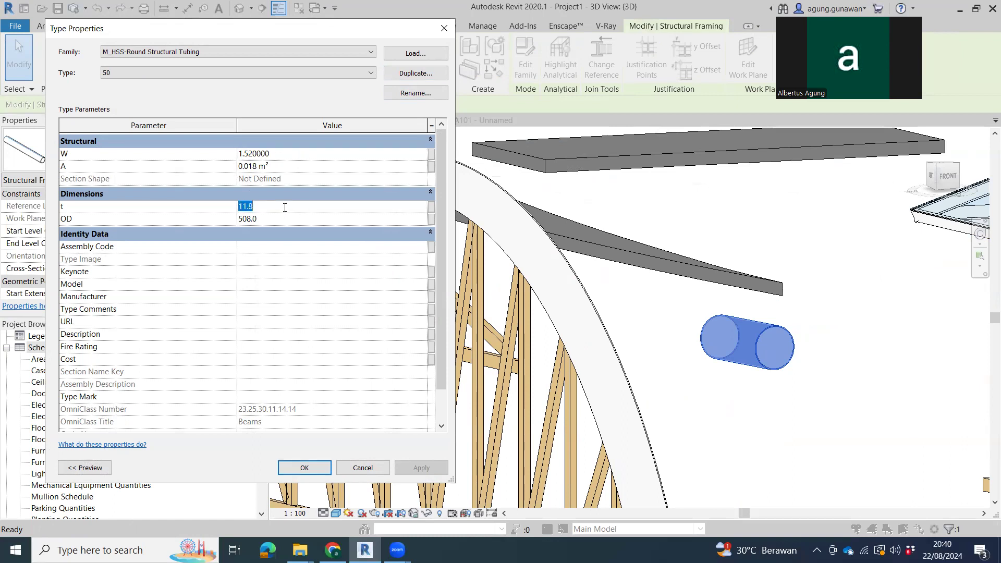
left_click(278, 220)
type("50")
left_click(308, 468)
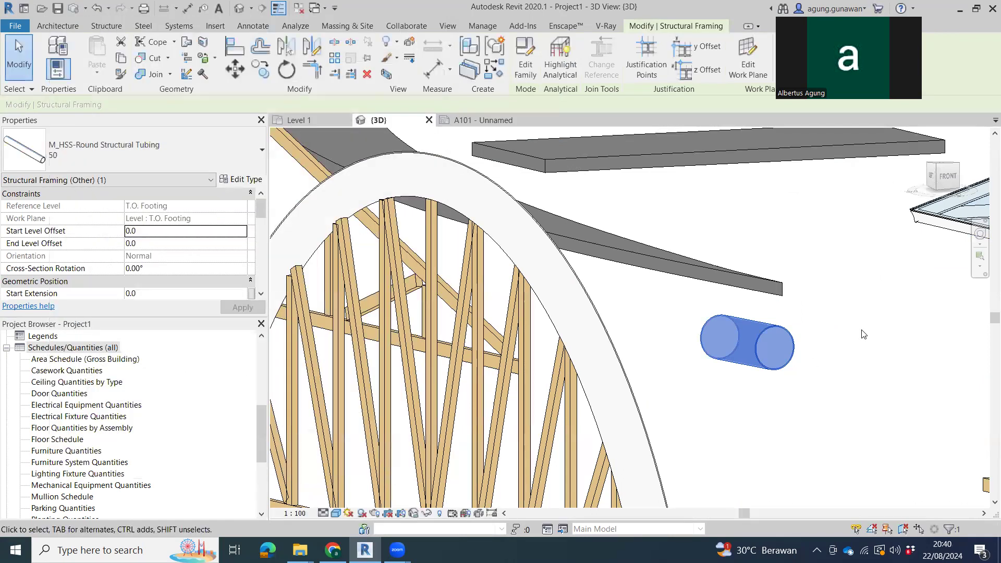
- Set the arched Pratt truss type pipa's top chord framing type to M_HSS-Round Structural Tubing:50
scroll(790, 329, "up", 6)
scroll(712, 305, "down", 3)
middle_click_drag(712, 300, 726, 256)
scroll(727, 256, "down", 1)
scroll(741, 348, "down", 2)
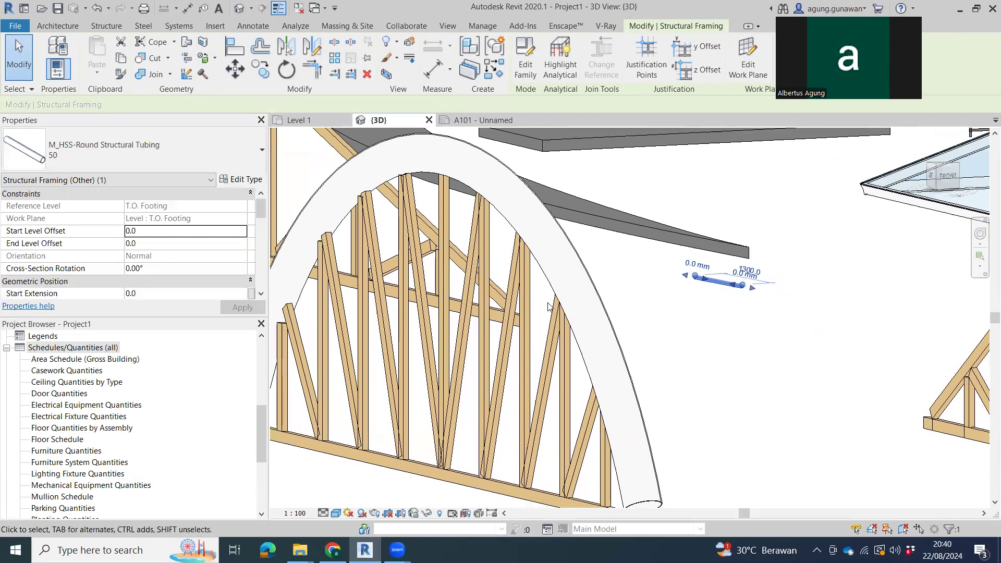
left_click(566, 311)
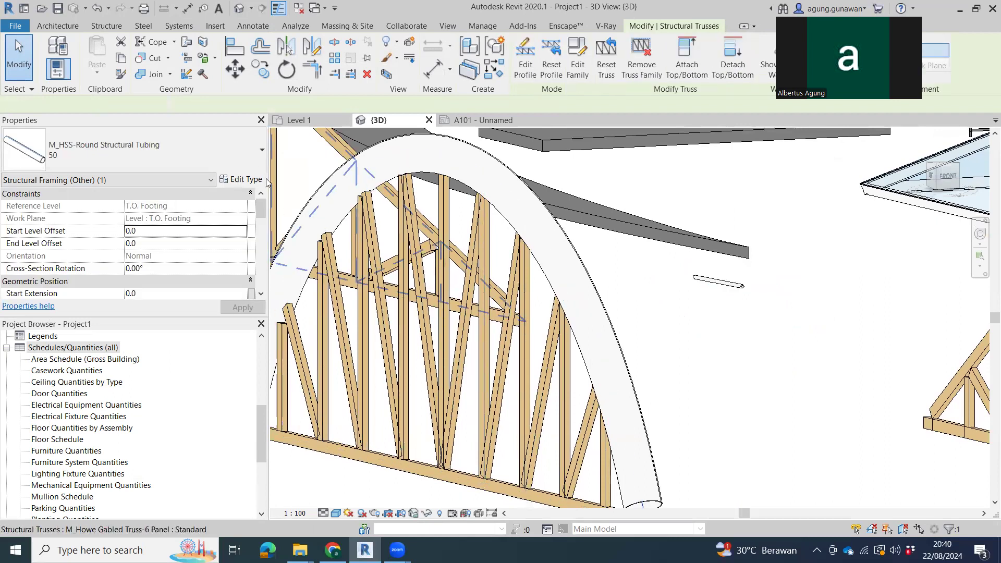
left_click(244, 179)
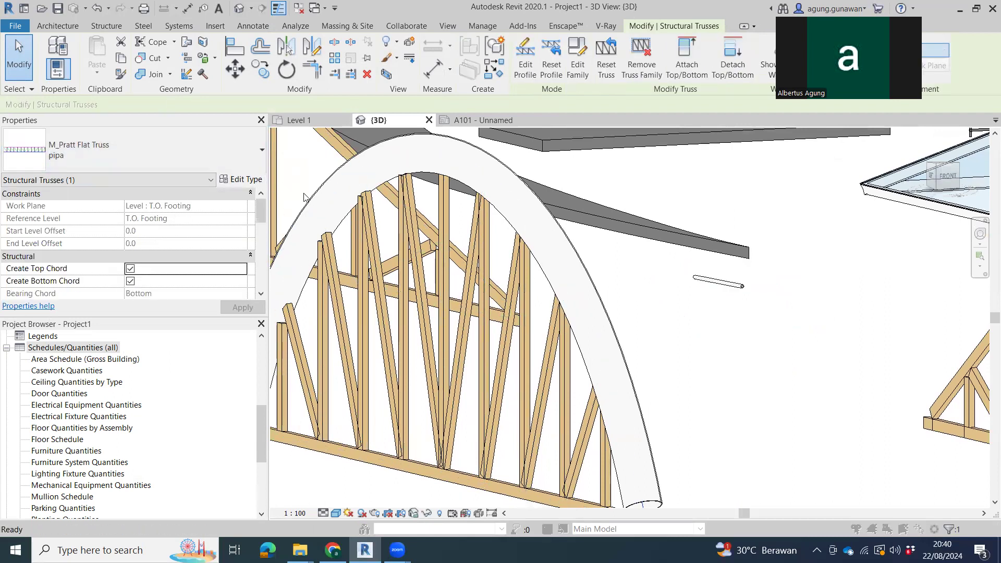
left_click(417, 168)
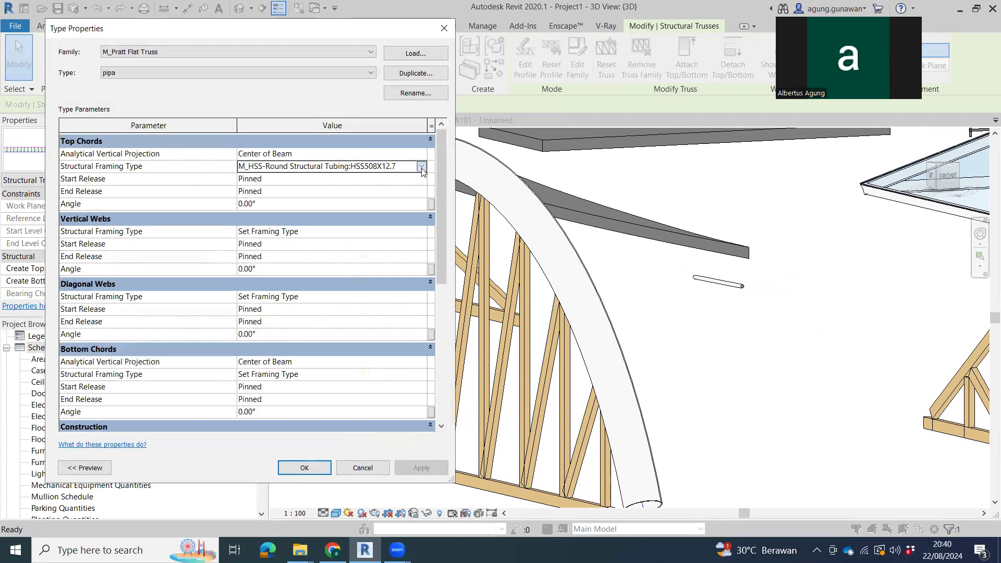
left_click(421, 166)
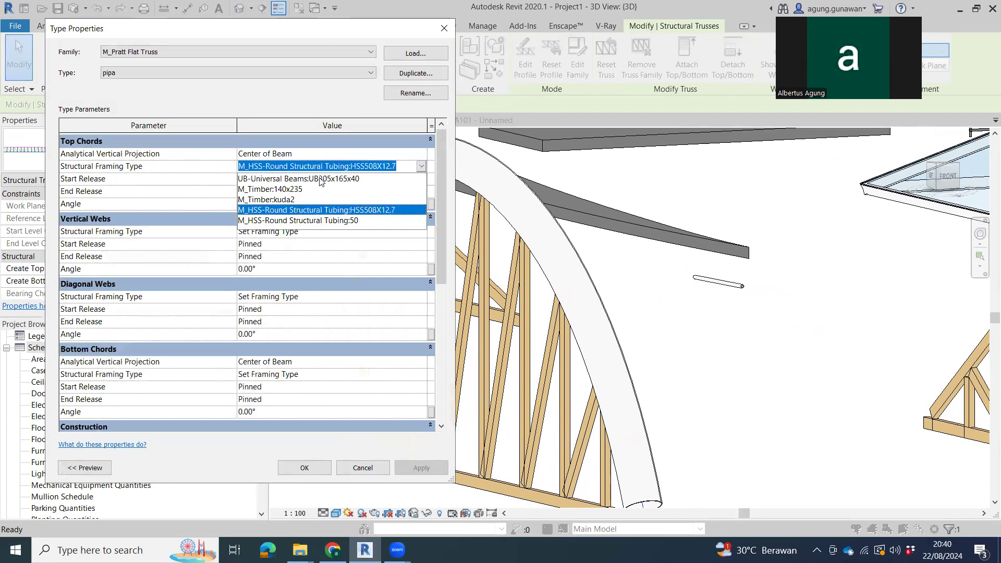
left_click(329, 221)
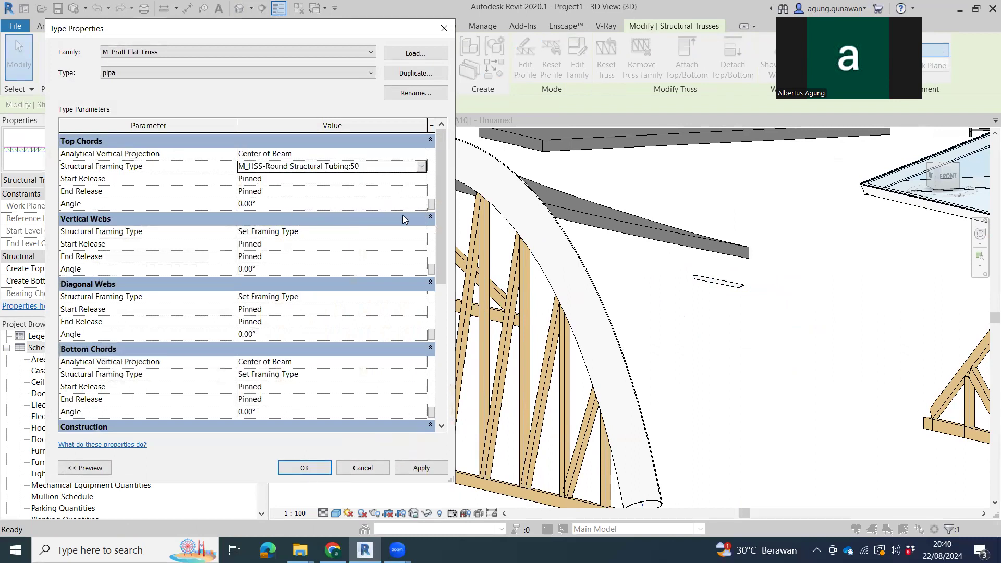
- Set the pipa truss's vertical web, diagonal web and bottom chord framing types to M_HSS-Round Structural Tubing:50
left_click(422, 233)
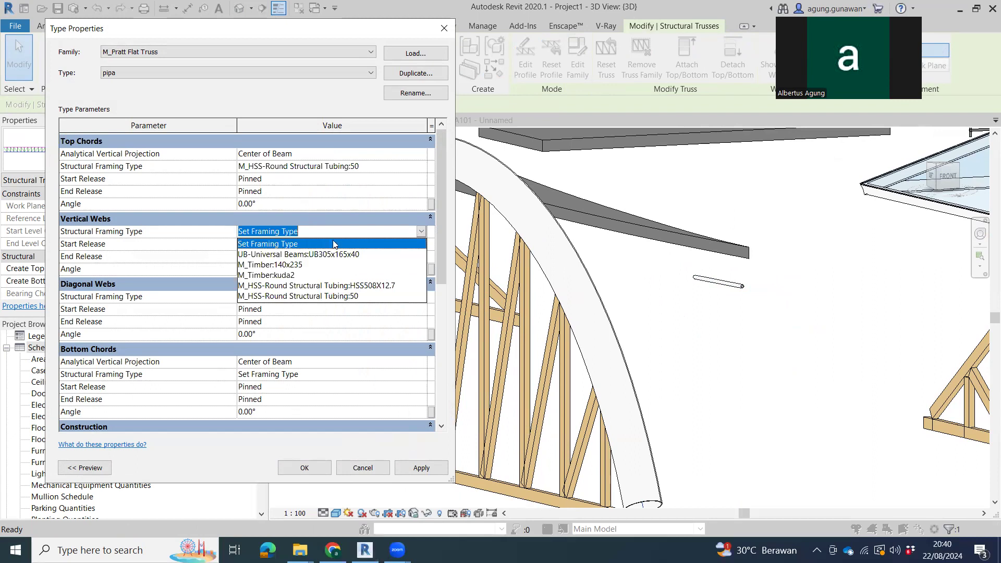
left_click(359, 296)
left_click(418, 298)
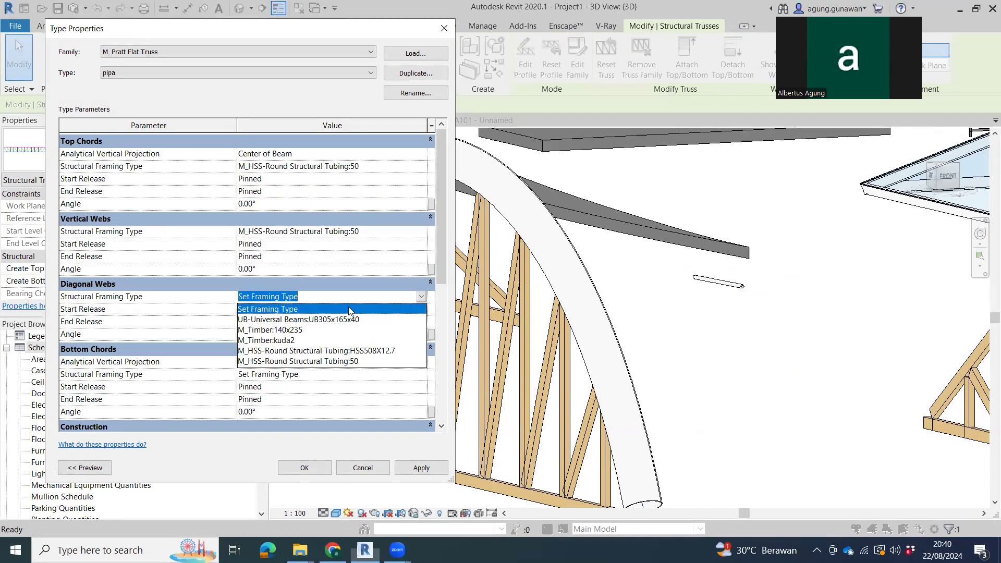
left_click(361, 362)
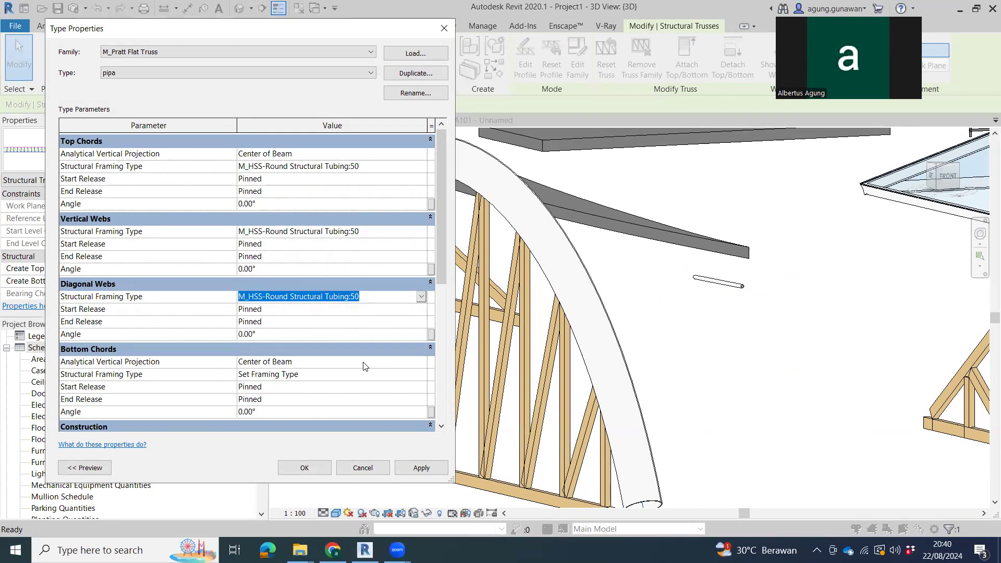
left_click(421, 375)
left_click(348, 439)
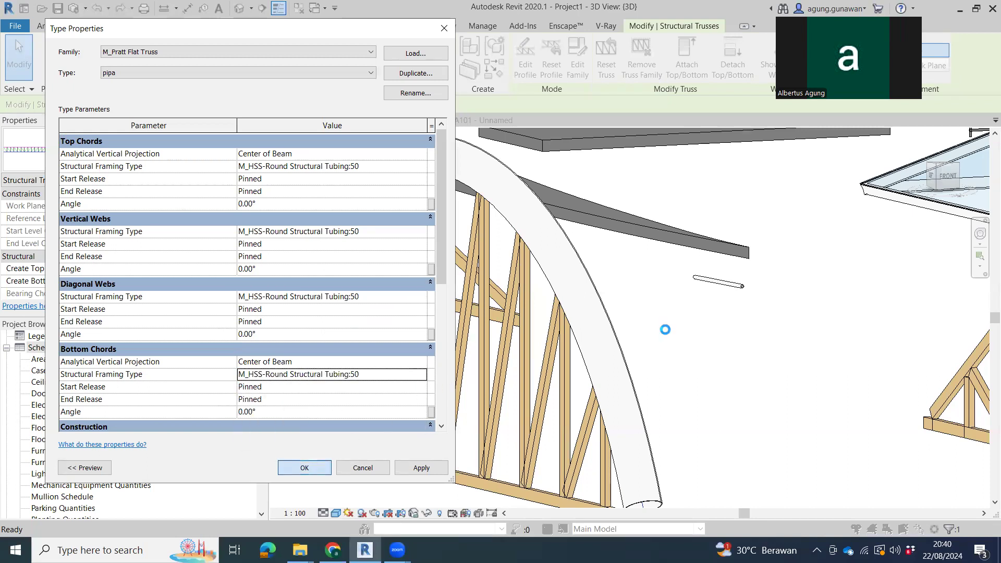
key("Return")
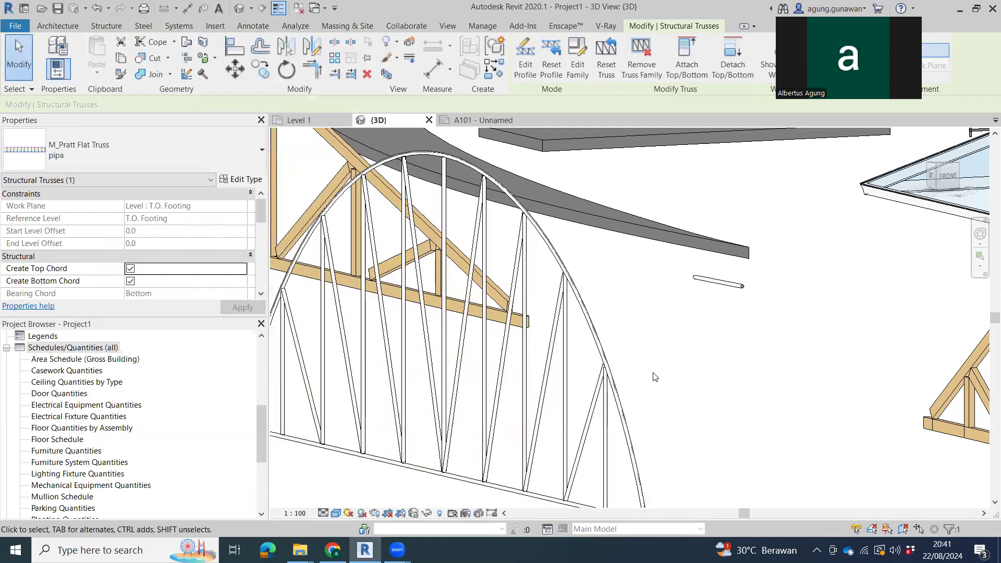
- Examine the arched pipe truss's members up close and from the side, and look over the model's roofs, curtain walls and stairs
scroll(672, 313, "up", 5)
scroll(587, 326, "down", 6)
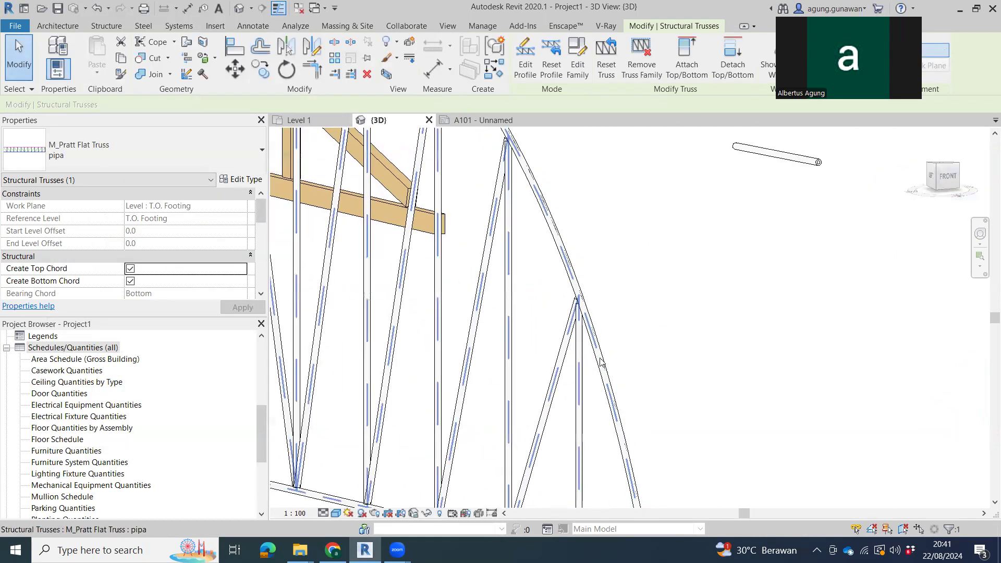
middle_click_drag(581, 399, 855, 498, "shift")
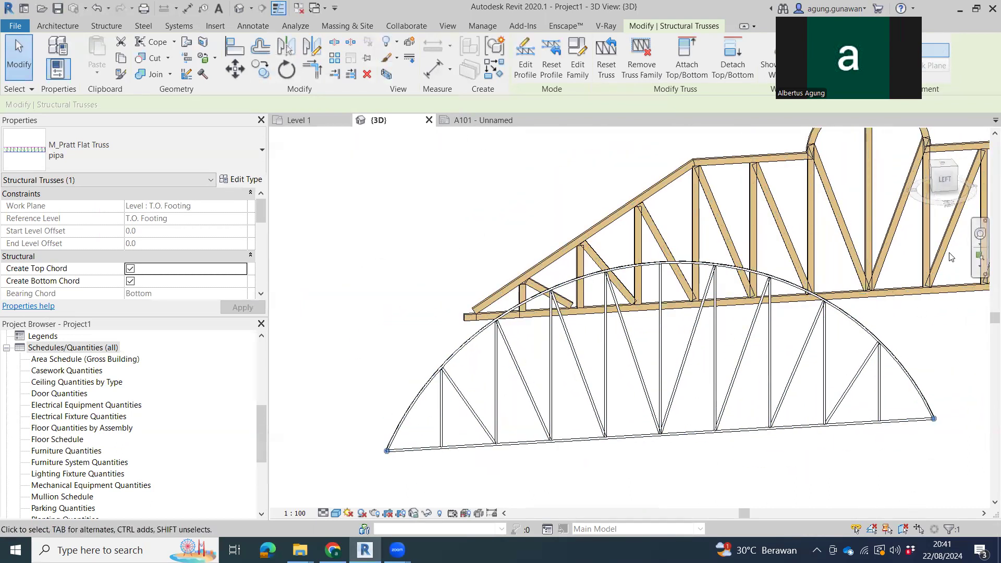
scroll(827, 246, "down", 5)
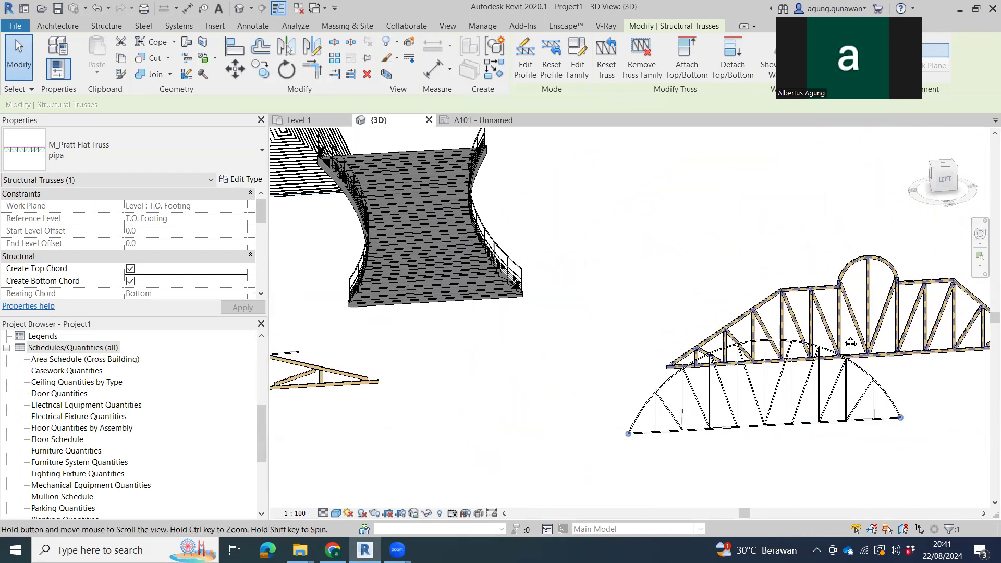
middle_click_drag(733, 264, 845, 289)
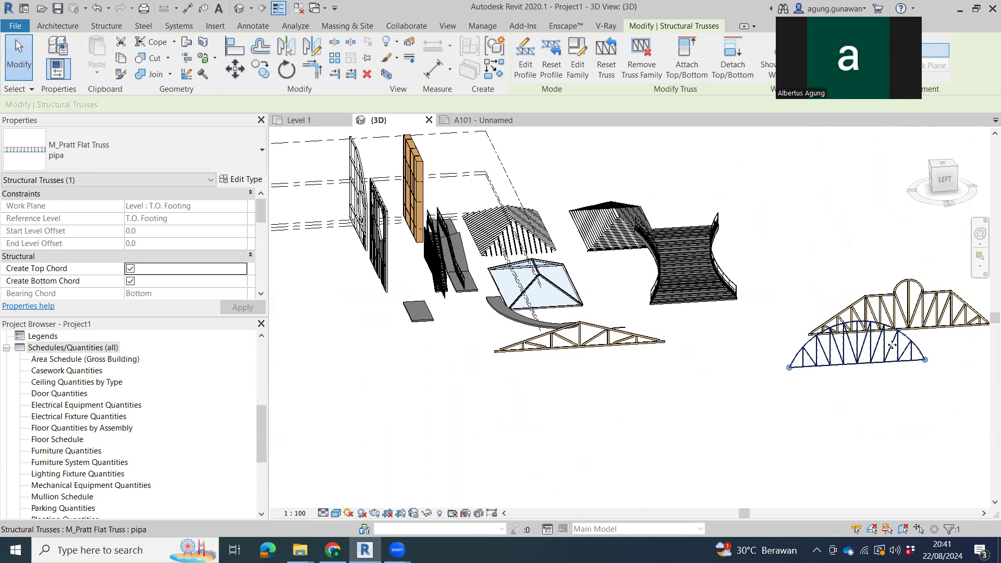
left_click(540, 238)
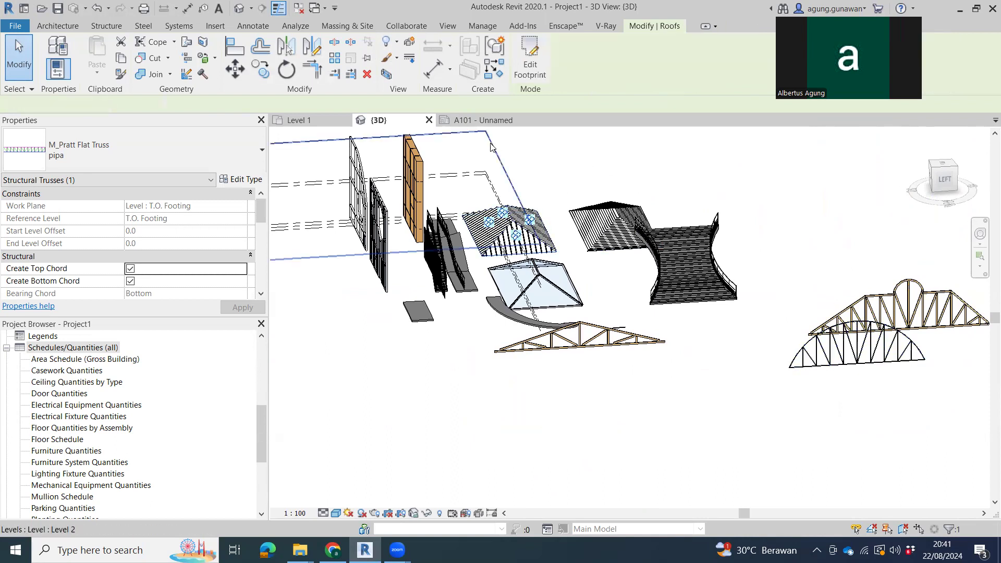
left_click(420, 166)
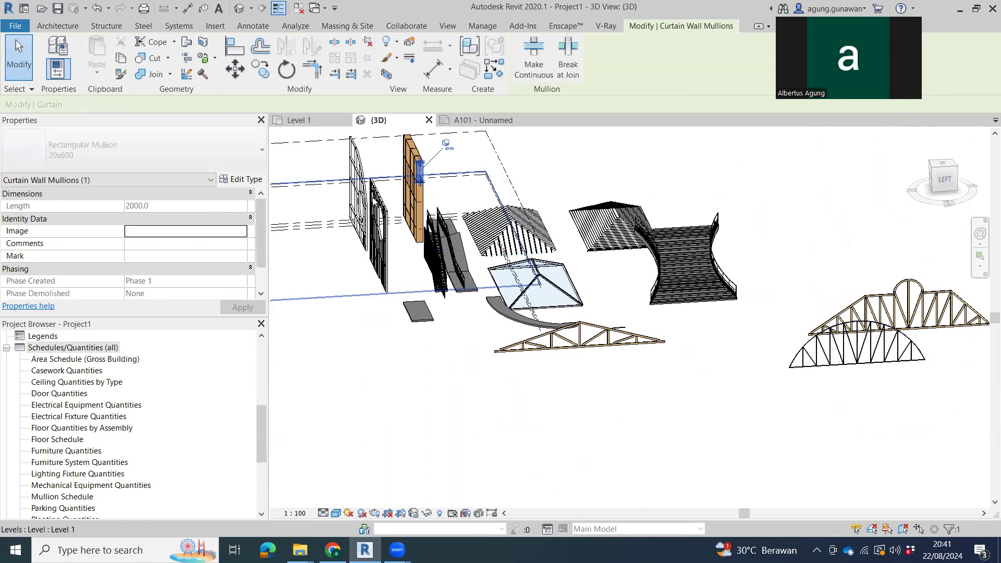
left_click(371, 204)
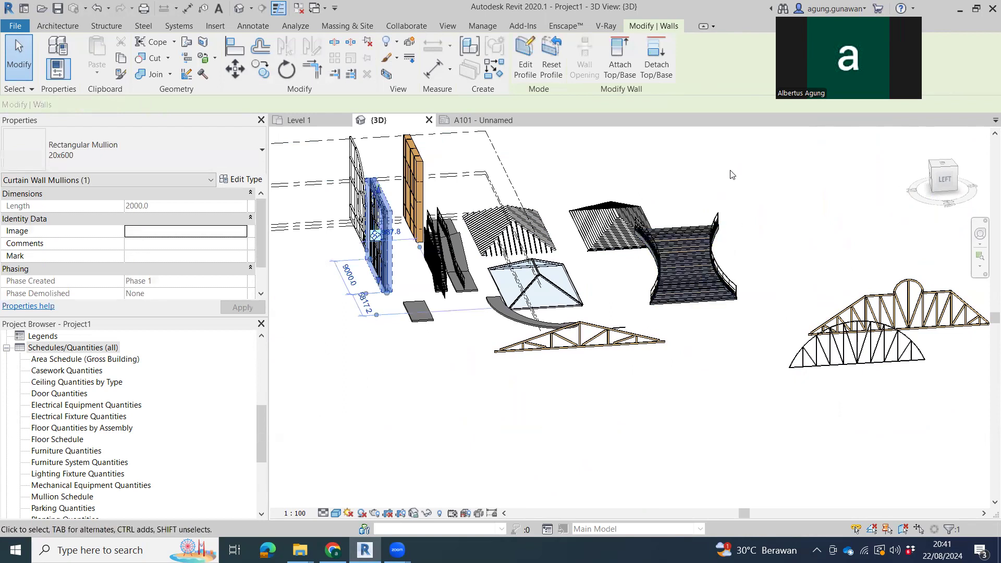
middle_click_drag(720, 257, 647, 315, "shift")
middle_click_drag(575, 315, 573, 256)
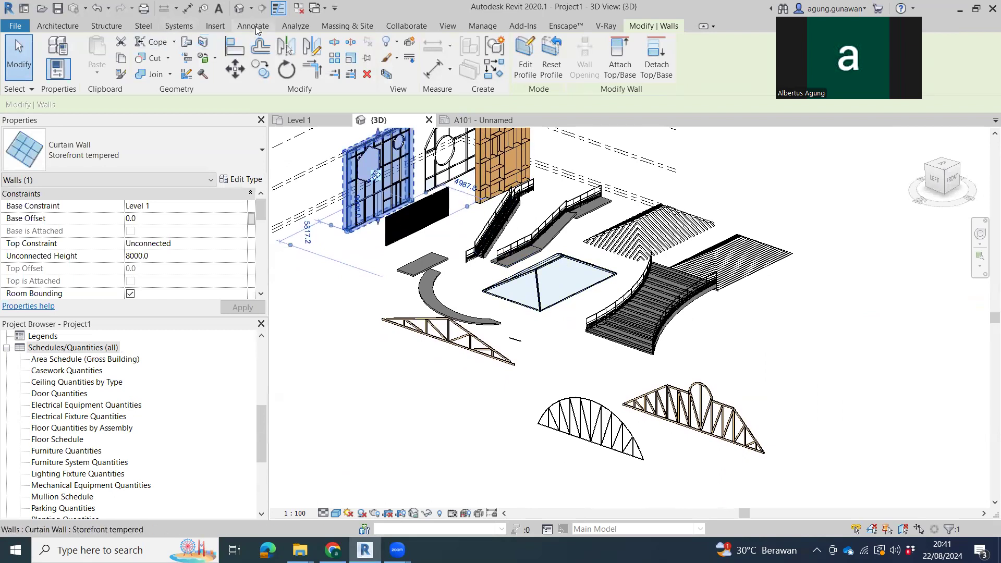
left_click(104, 28)
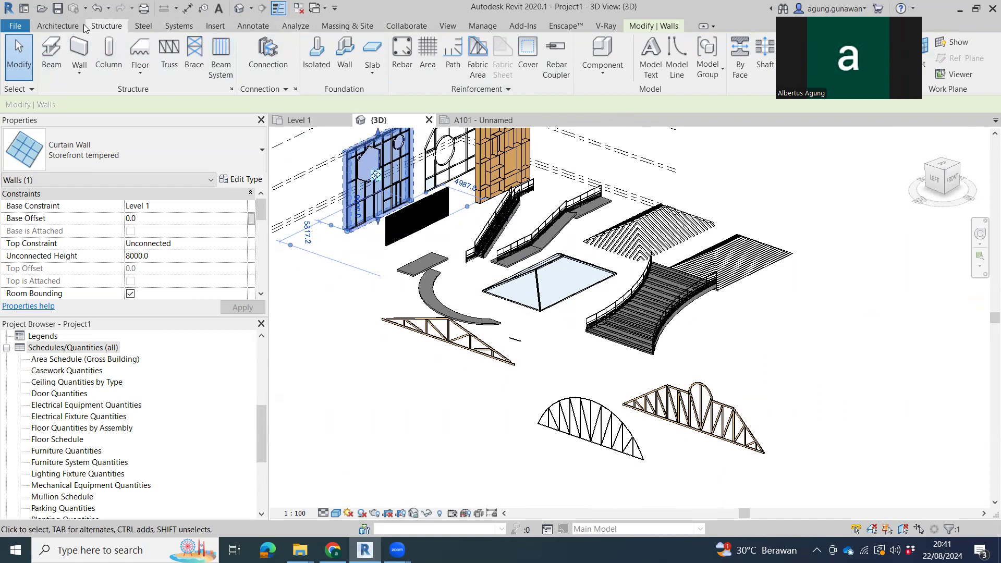
left_click(69, 26)
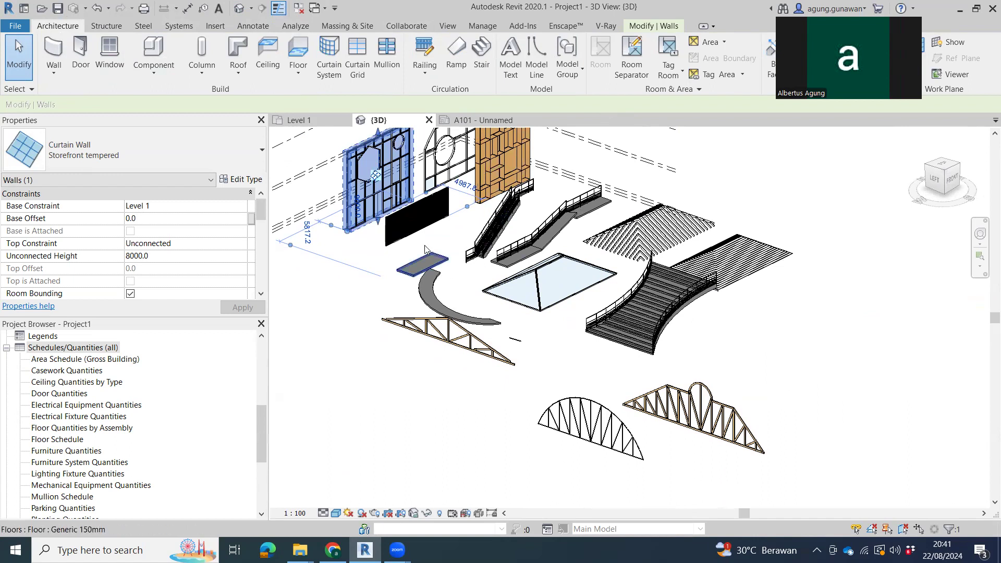
scroll(606, 271, "up", 4)
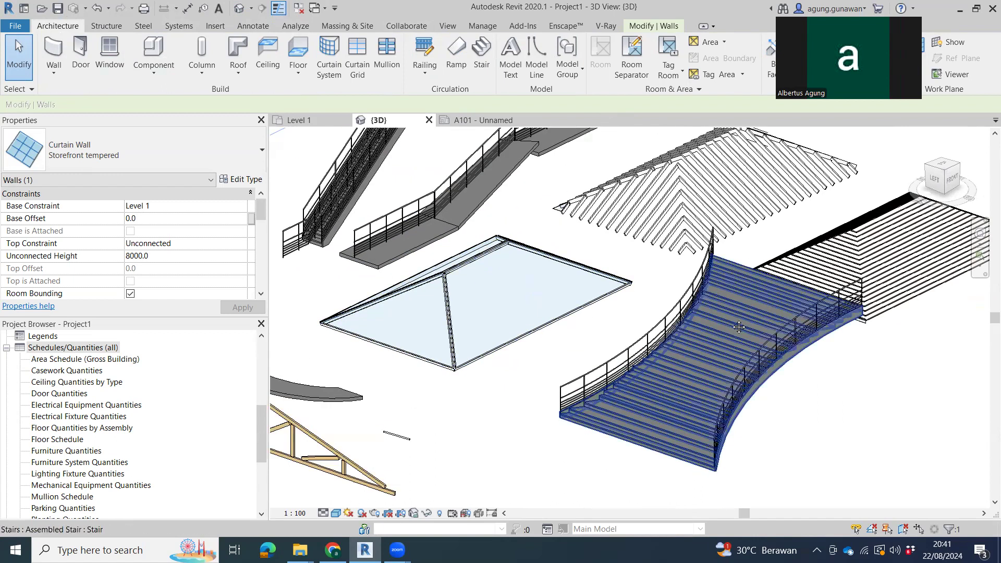
scroll(699, 292, "down", 4)
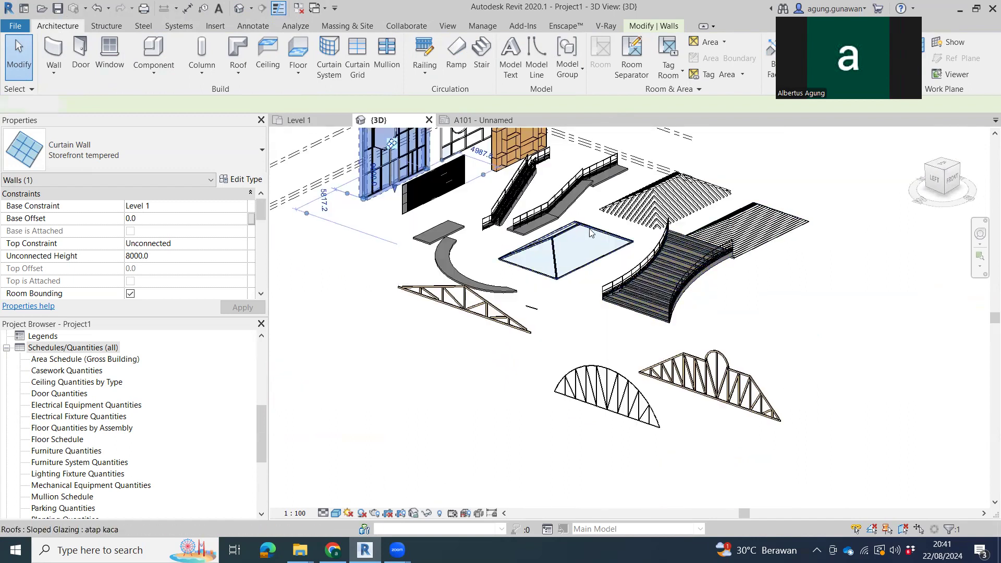
- Review the atap kaca sloped glazing roof's type properties and inspect the curtain walls, stairs and trusses around it
left_click(579, 244)
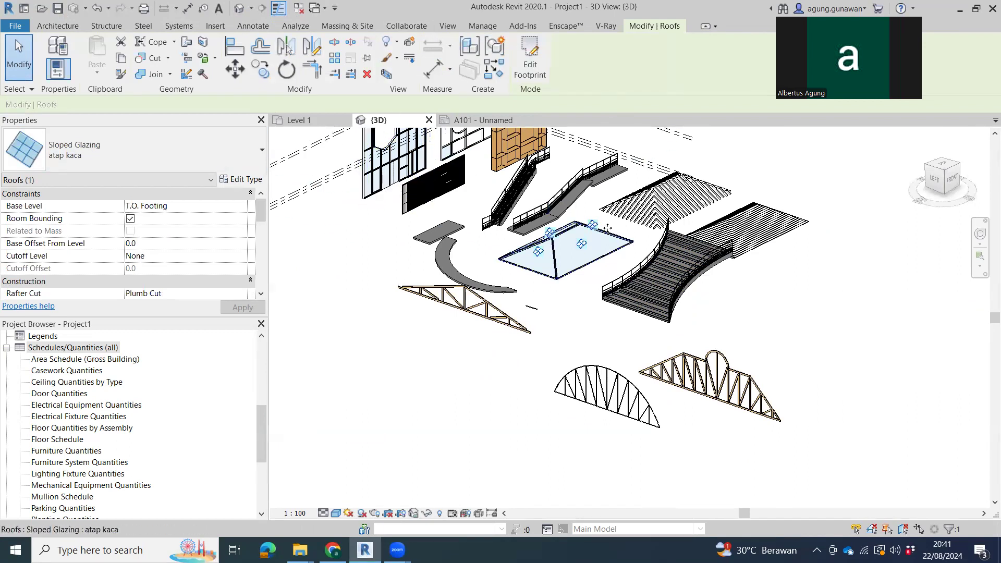
left_click(243, 181)
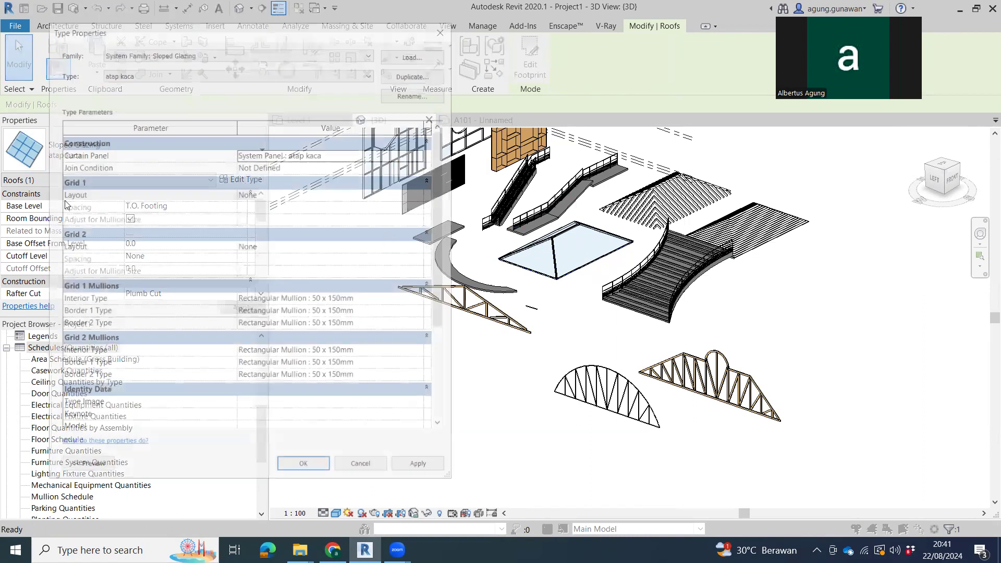
left_click(444, 30)
middle_click_drag(453, 120, 430, 328)
left_click(429, 329)
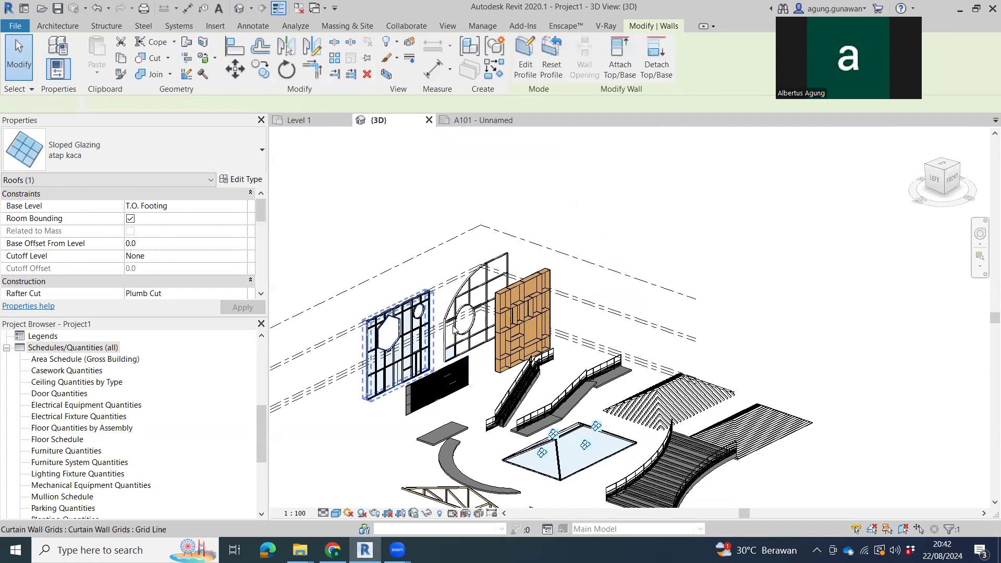
scroll(467, 326, "up", 5)
left_click(474, 330)
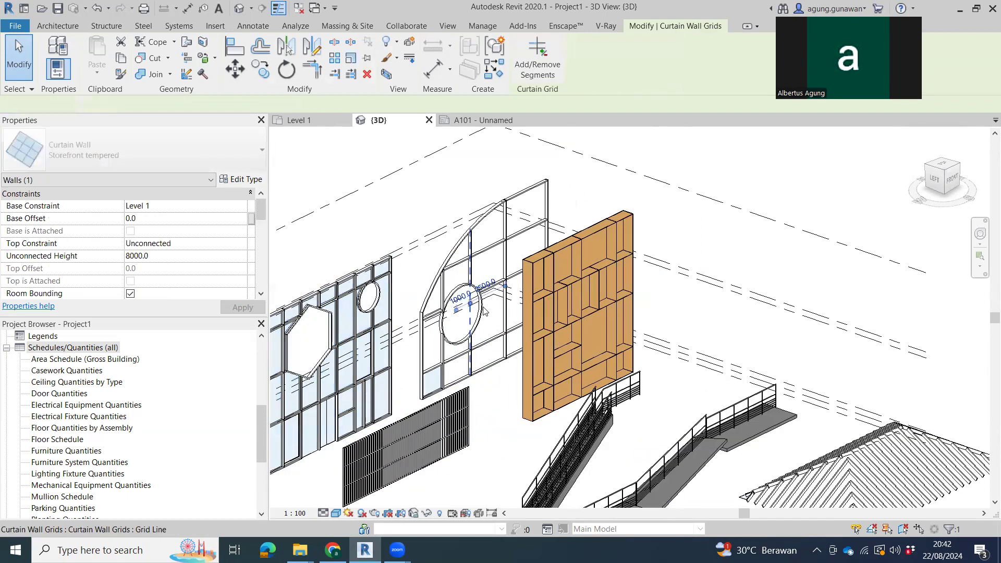
middle_click_drag(628, 389, 493, 159)
left_click(561, 271)
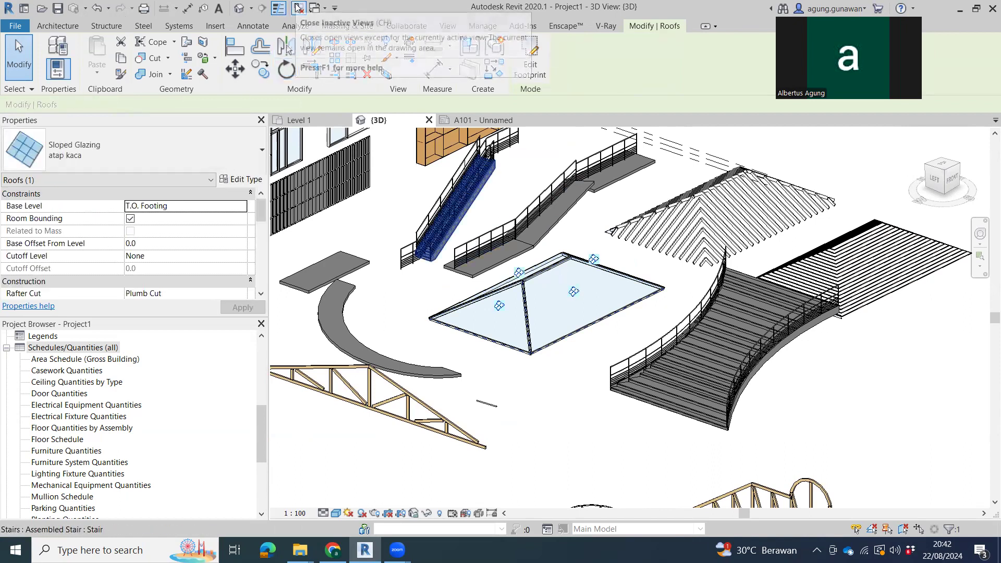
middle_click_drag(747, 343, 616, 294)
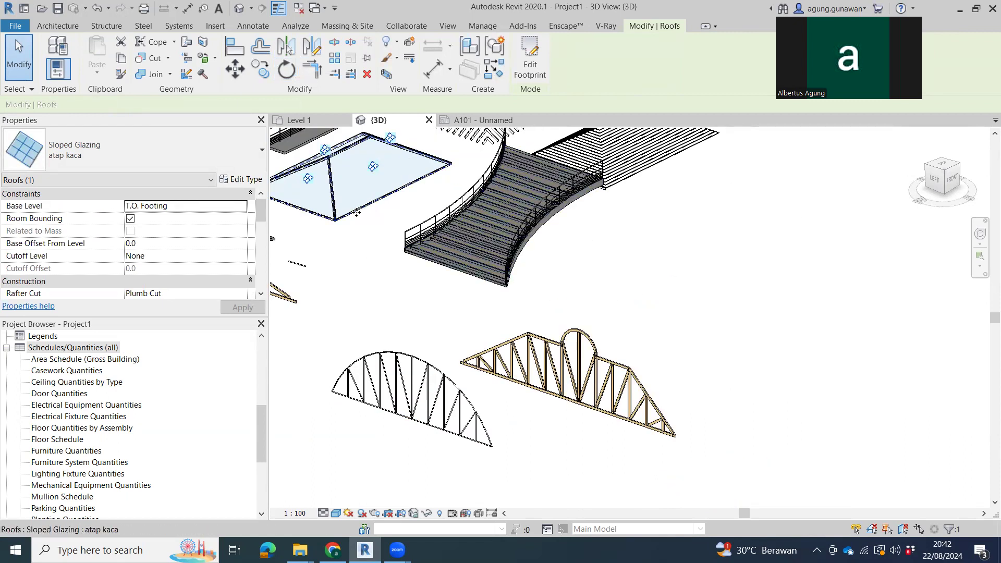
middle_click_drag(693, 216, 849, 224)
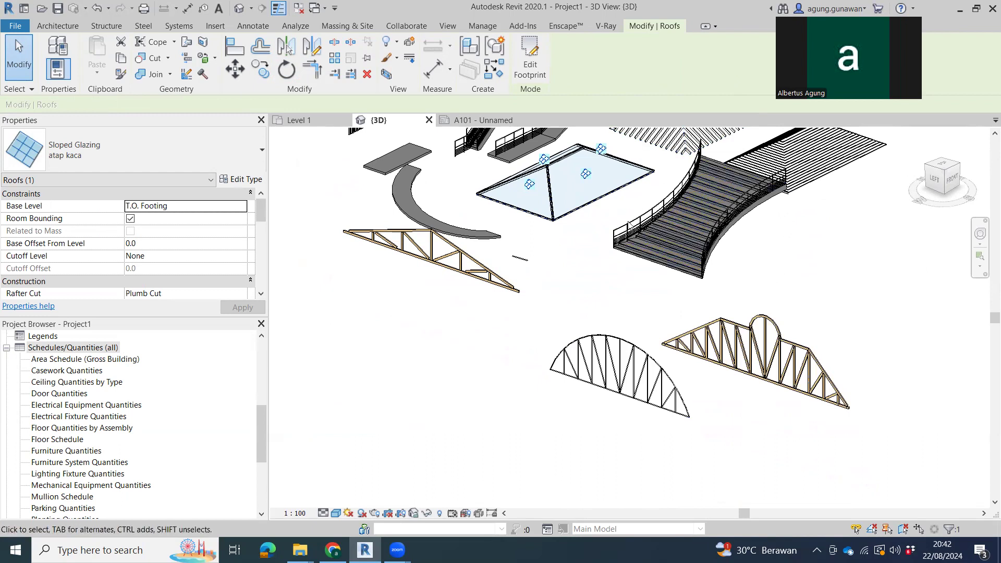
scroll(584, 191, "down", 1)
middle_click_drag(584, 192, 685, 204)
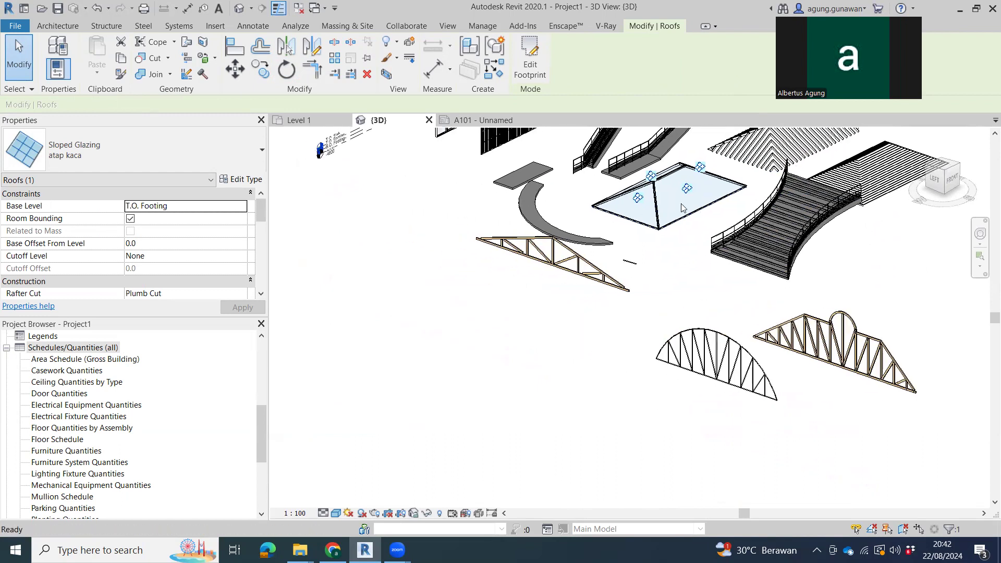
left_click(66, 26)
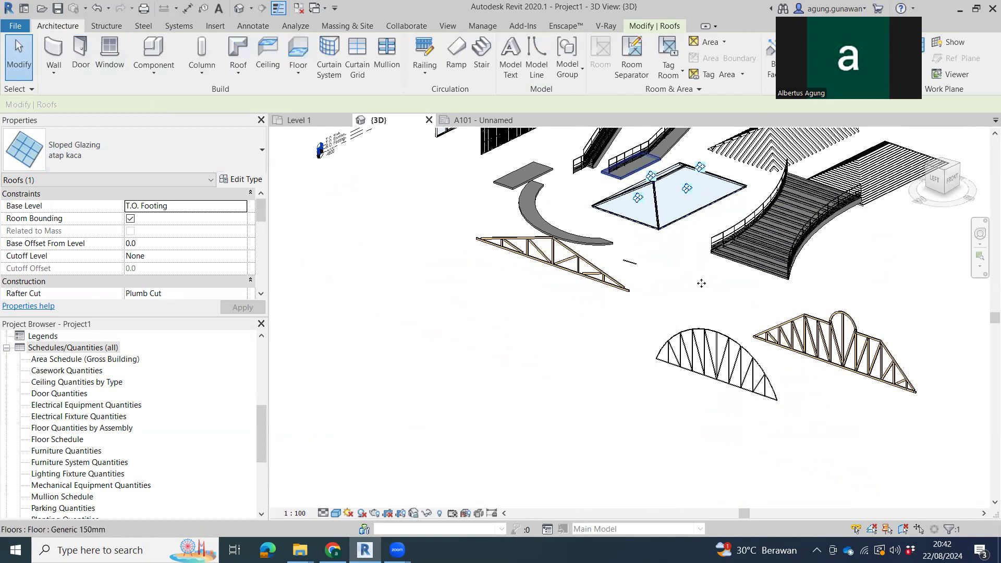
middle_click_drag(689, 260, 649, 287)
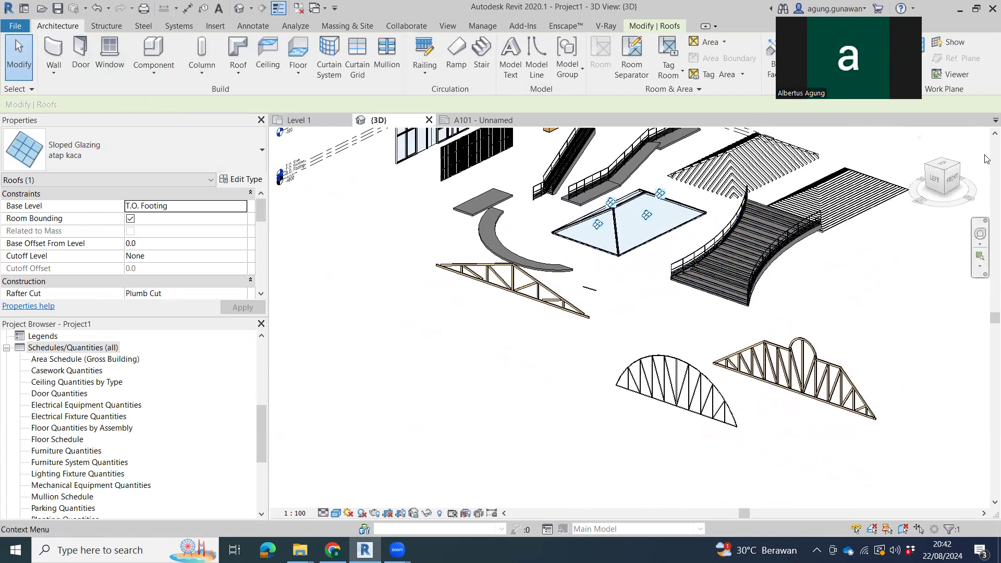
middle_click_drag(848, 288, 783, 319)
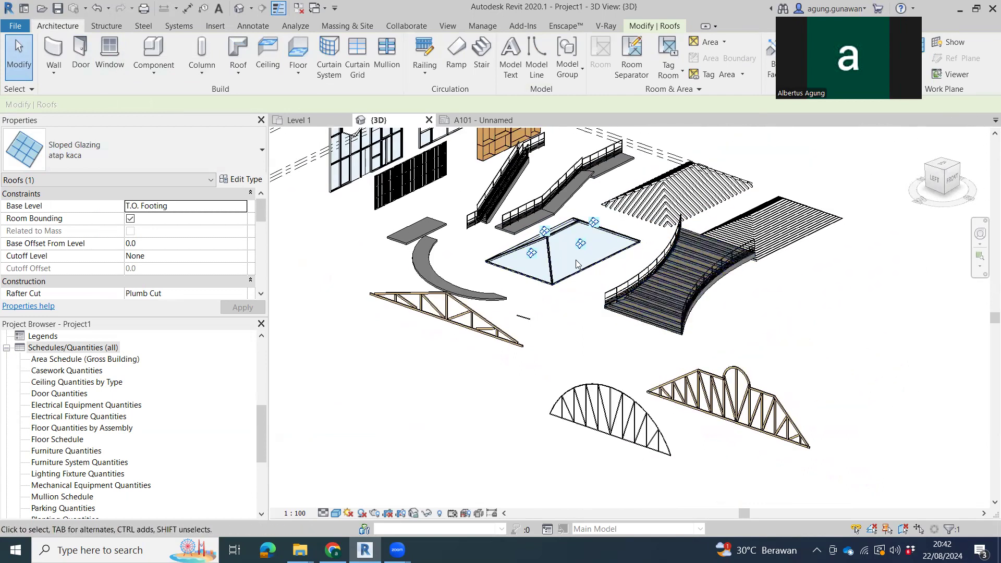
- Copy the atap kaca sloped glazing roof to the empty area beside the arched pipe truss, in front of the gabled timber truss
middle_click_drag(571, 258, 592, 251)
key("c")
key("c")
left_click(593, 237)
middle_click_drag(397, 381, 432, 362)
left_click(442, 359)
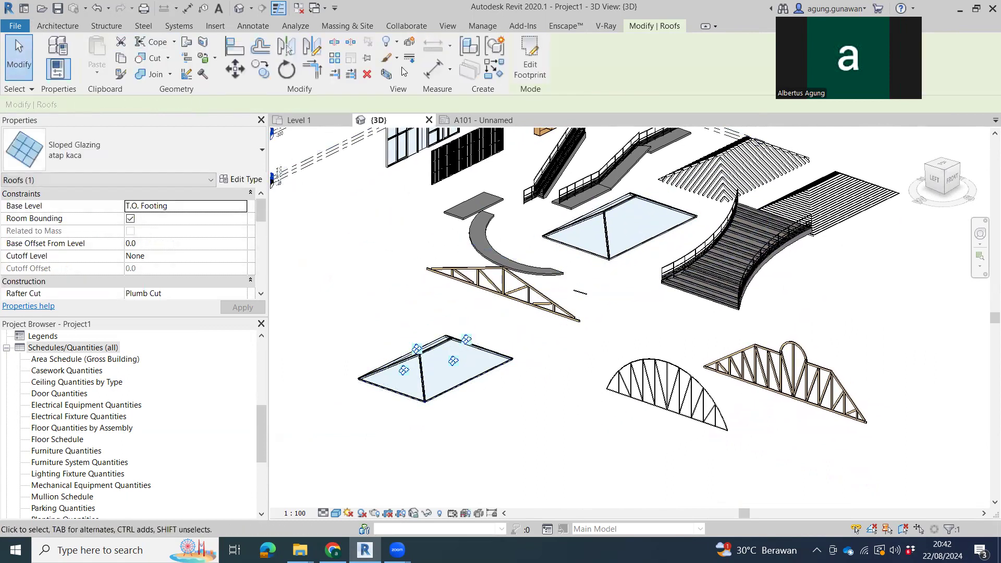
- Change the copied glass roof's type to Basic Roof Generic - 125mm
left_click(150, 147)
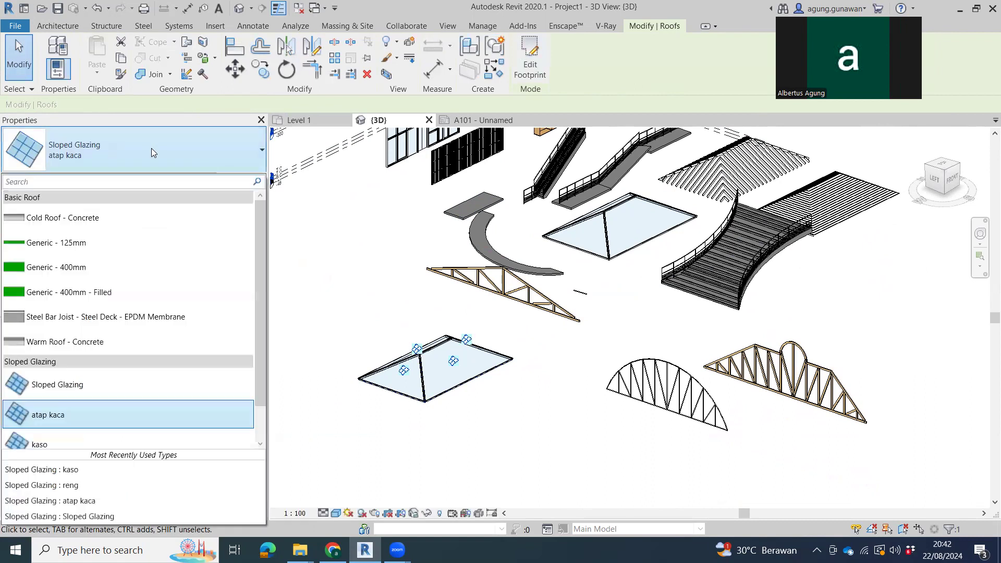
left_click(139, 243)
scroll(515, 379, "up", 5)
left_click(515, 379)
scroll(465, 351, "down", 5)
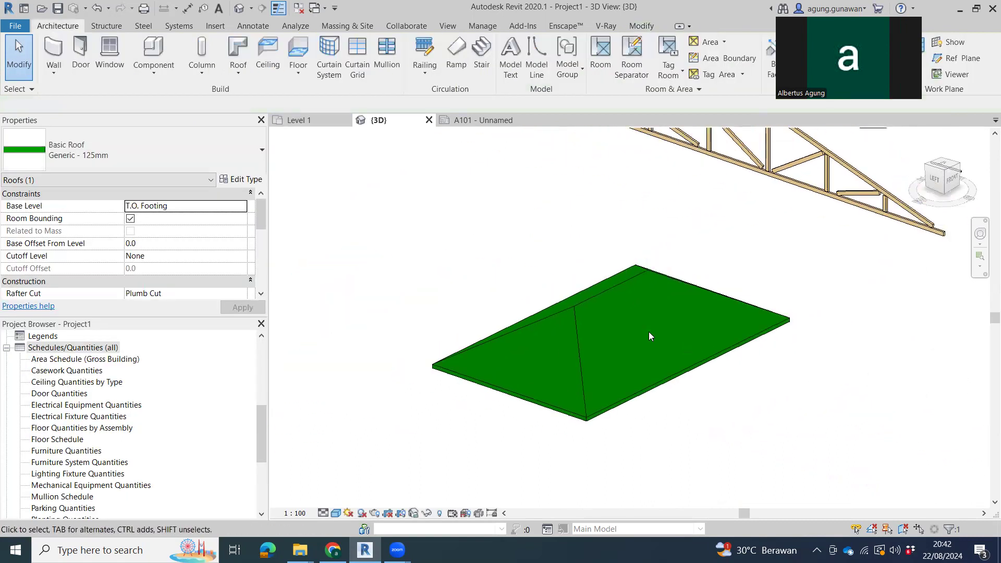
- Edit the green roof's footprint from a top view and offset copies of its four boundary lines 2000 mm inward
left_click(586, 304)
middle_click_drag(589, 303, 687, 431, "shift")
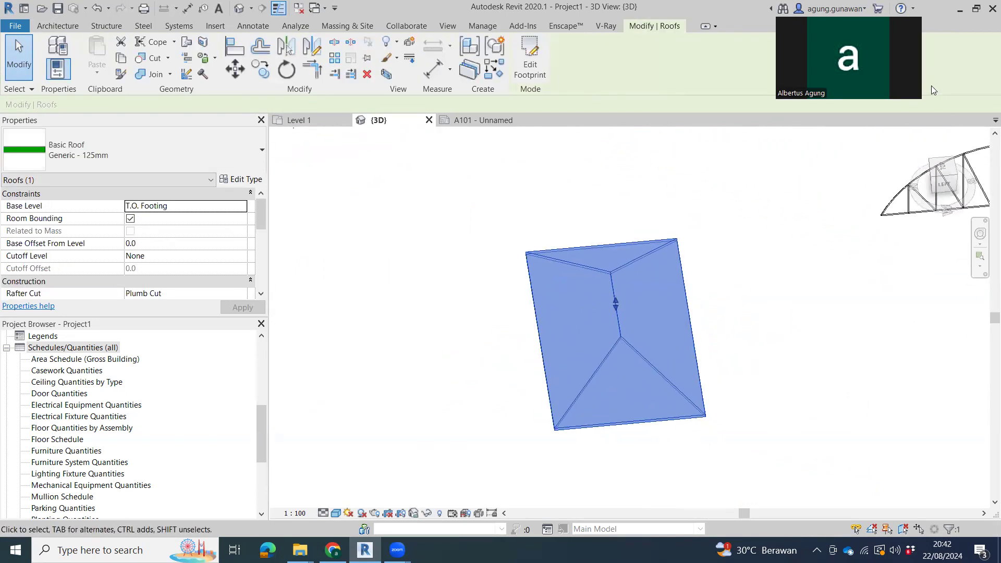
middle_click_drag(583, 160, 751, 384, "shift")
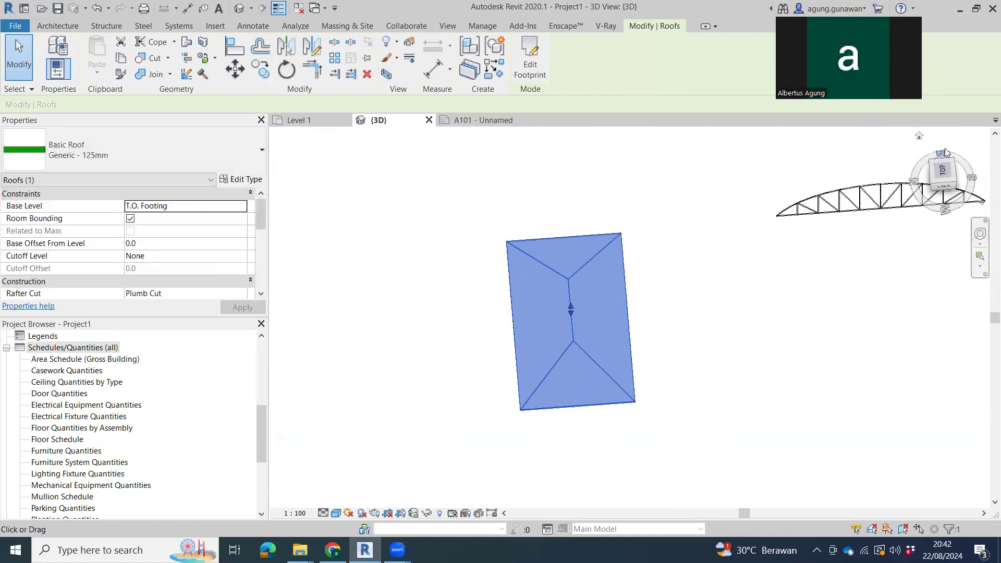
left_click(942, 177)
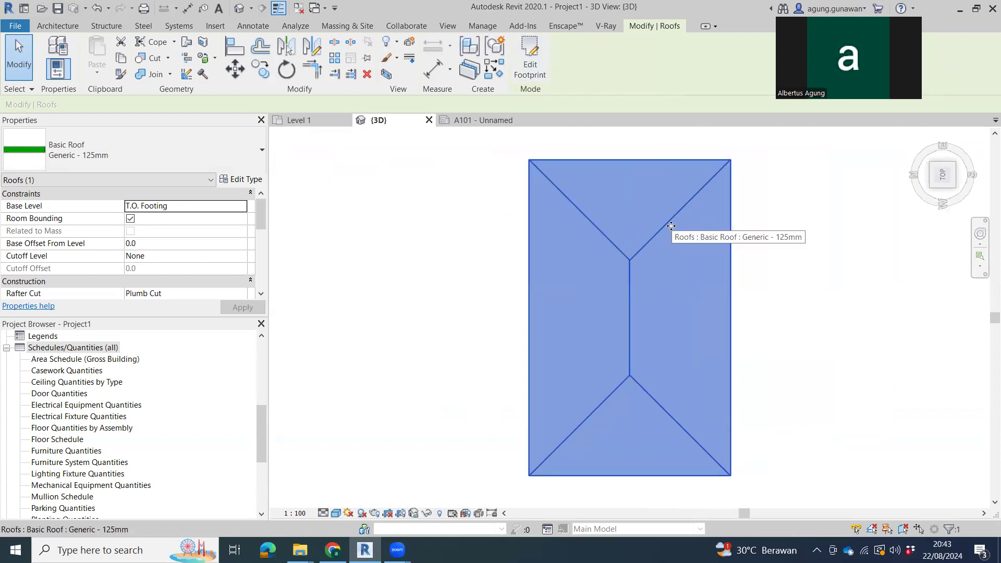
left_click(534, 68)
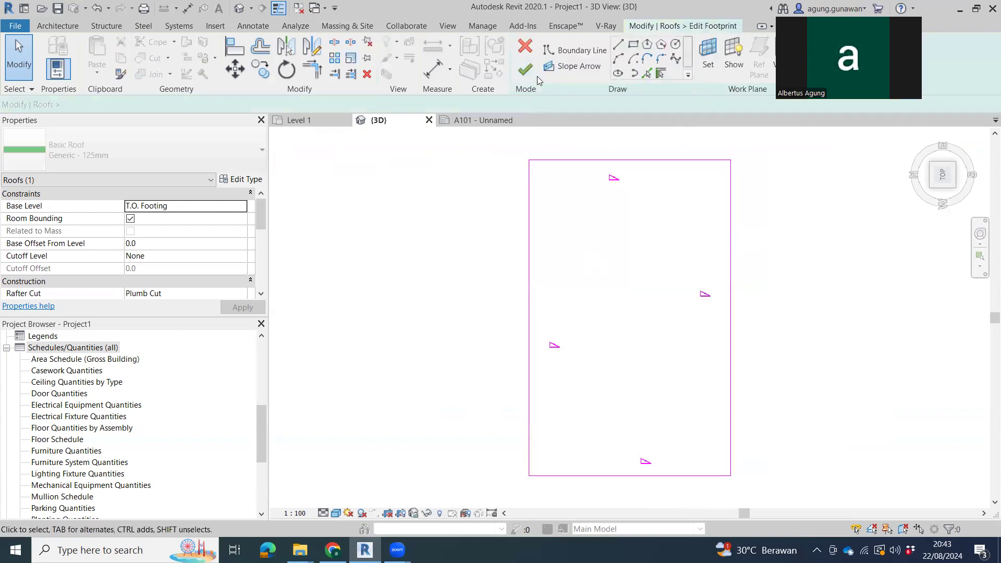
left_click(635, 45)
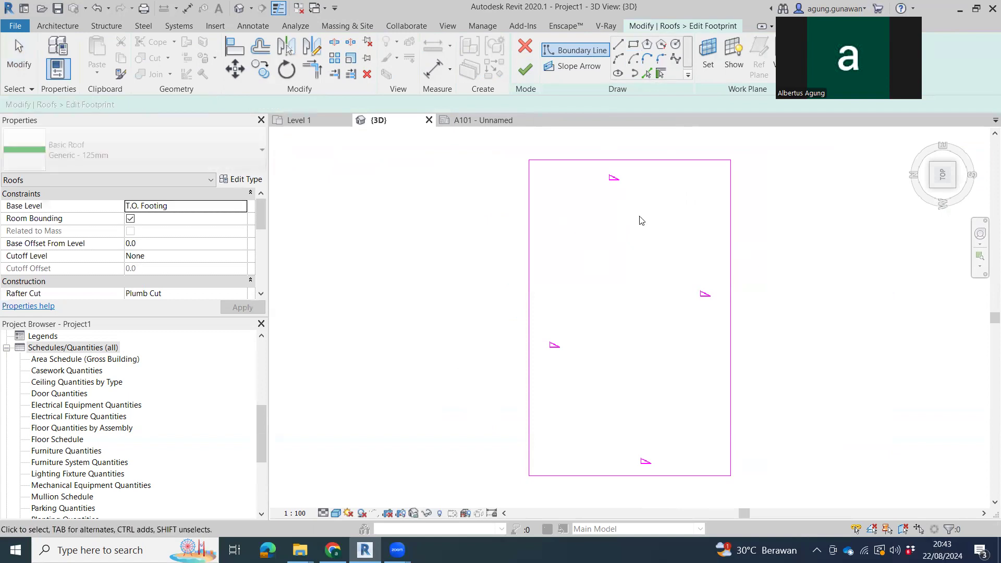
key("Escape")
key("f")
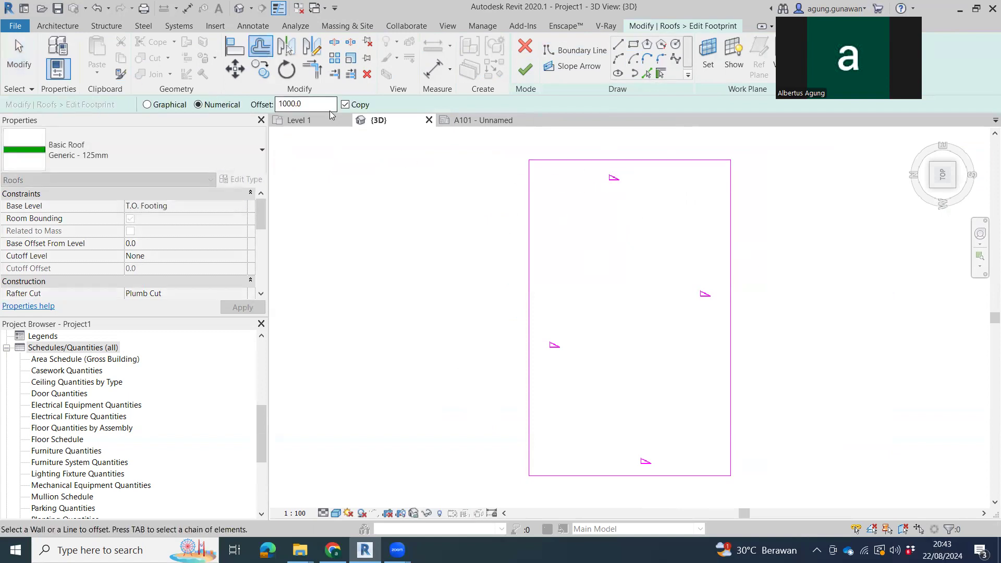
key("Return")
left_click(677, 164)
left_click(727, 258)
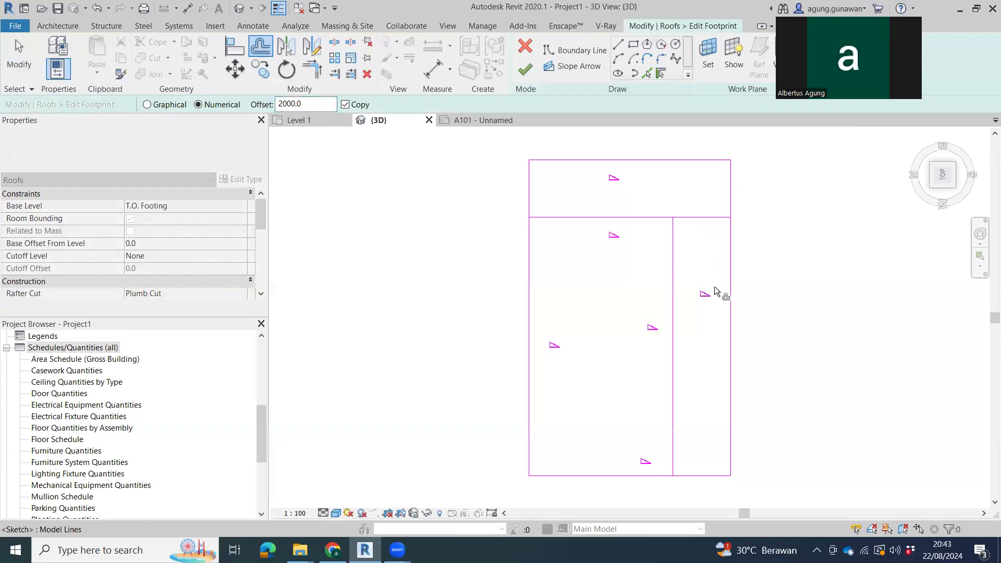
left_click(636, 456)
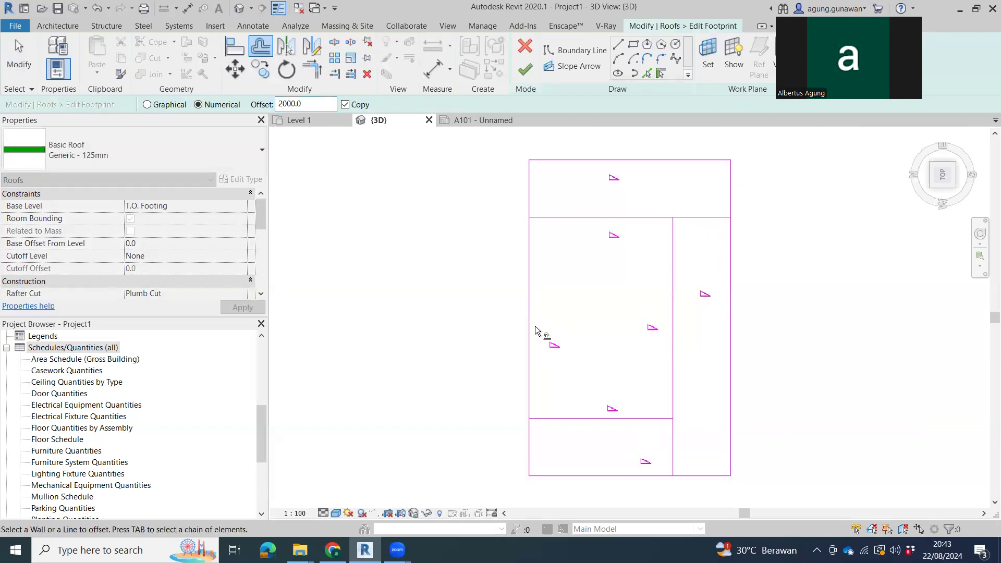
left_click(536, 327)
key("Escape")
- Remove the slope definition from the four inner boundary lines of the roof footprint
left_click_drag(688, 205, 660, 281)
mouse_move(649, 328)
left_mouse_down()
mouse_move(572, 436)
mouse_move(568, 428)
left_mouse_up()
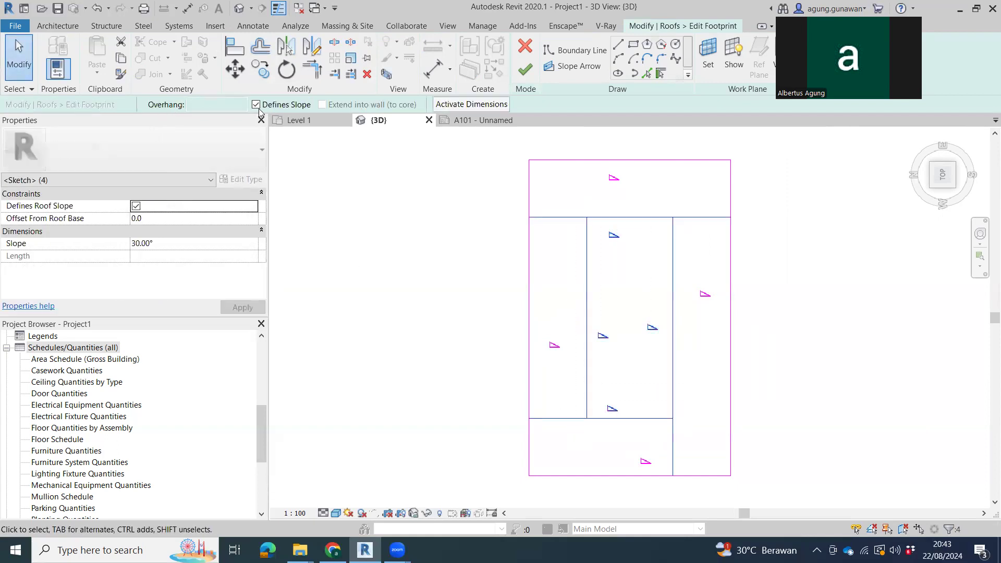
left_click(255, 105)
left_click(592, 246)
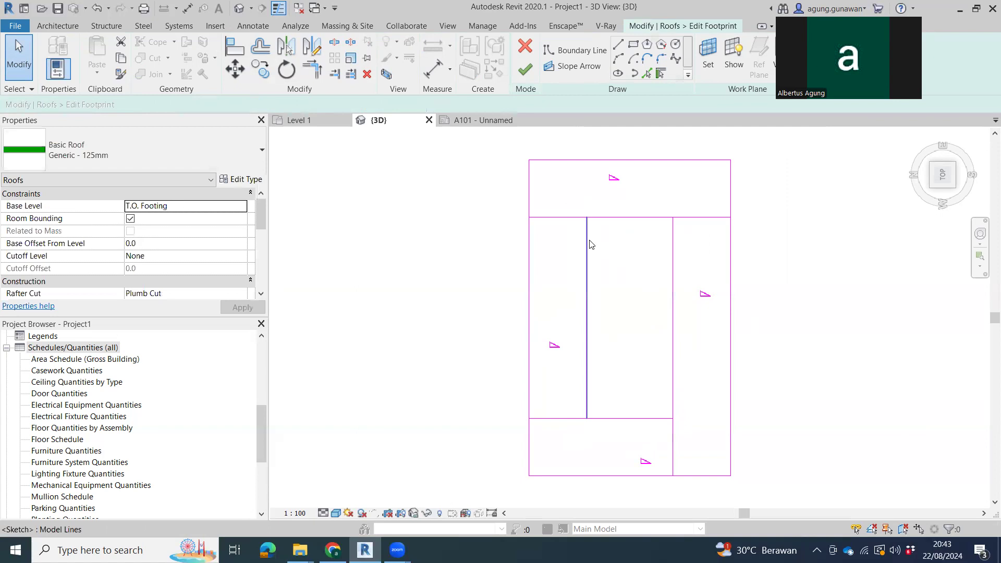
- Trim the four inner lines into a closed rectangular opening at their corners and finish the roof footprint
key("t")
key("r")
left_click(590, 241)
left_click(620, 219)
left_click(651, 218)
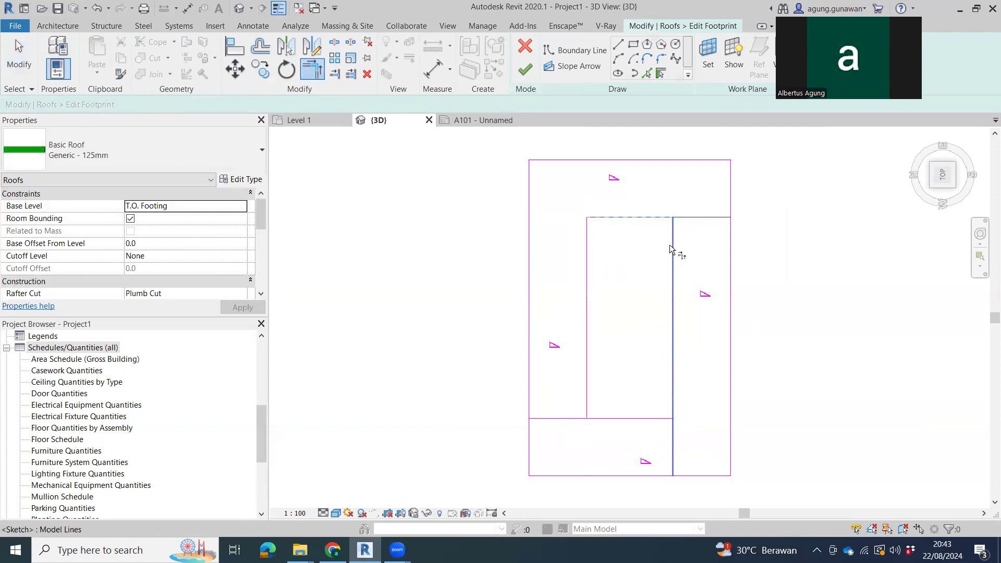
left_click(672, 412)
left_click(585, 411)
left_click(600, 419)
left_click(525, 69)
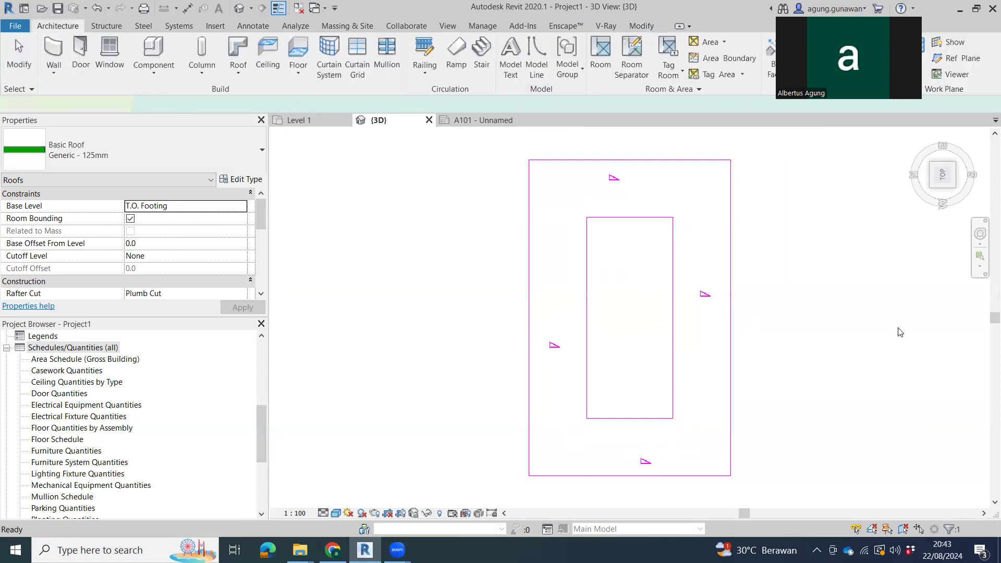
- Copy the green roof with the opening and paste the duplicate aligned to the same place
mouse_move(820, 391)
middle_mouse_down("shift")
mouse_move(731, 101)
mouse_move(754, 219)
middle_mouse_up("shift")
left_click(766, 253)
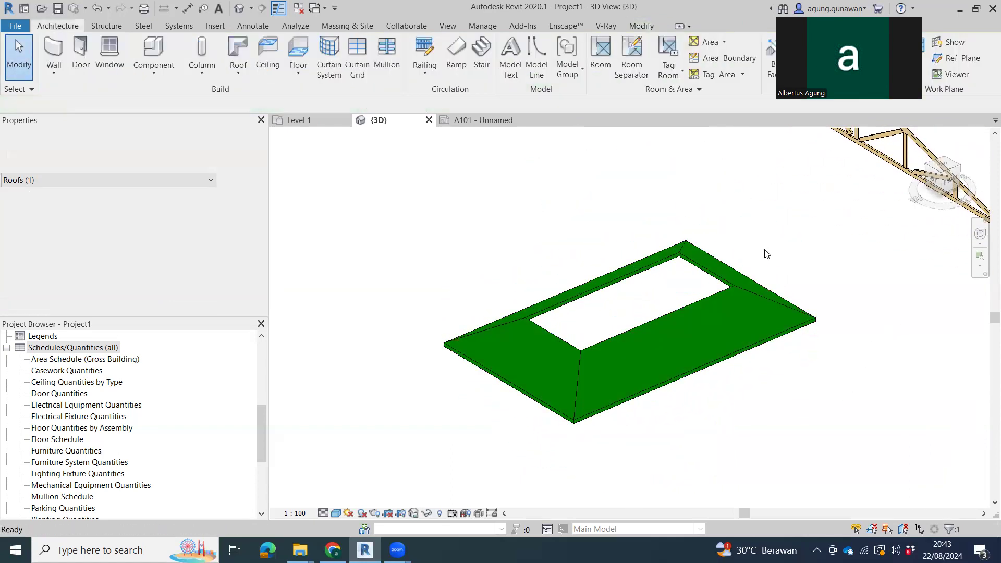
left_click(752, 293)
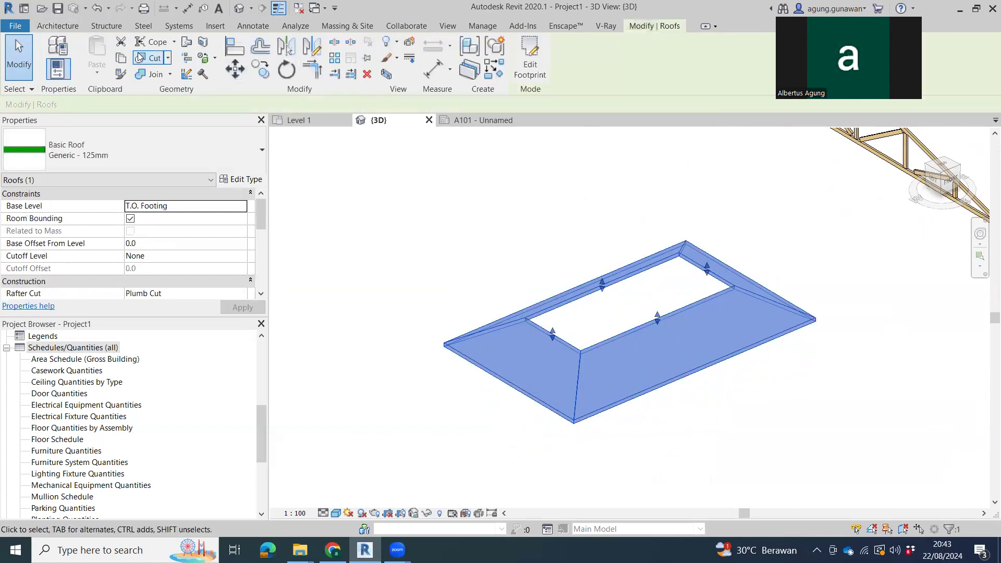
left_click(119, 61)
left_click(97, 72)
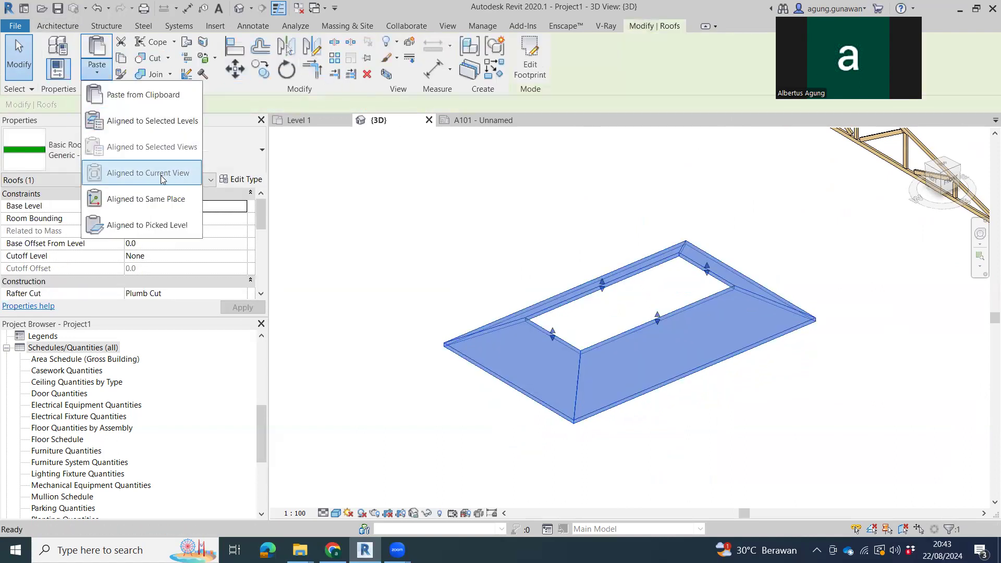
left_click(177, 205)
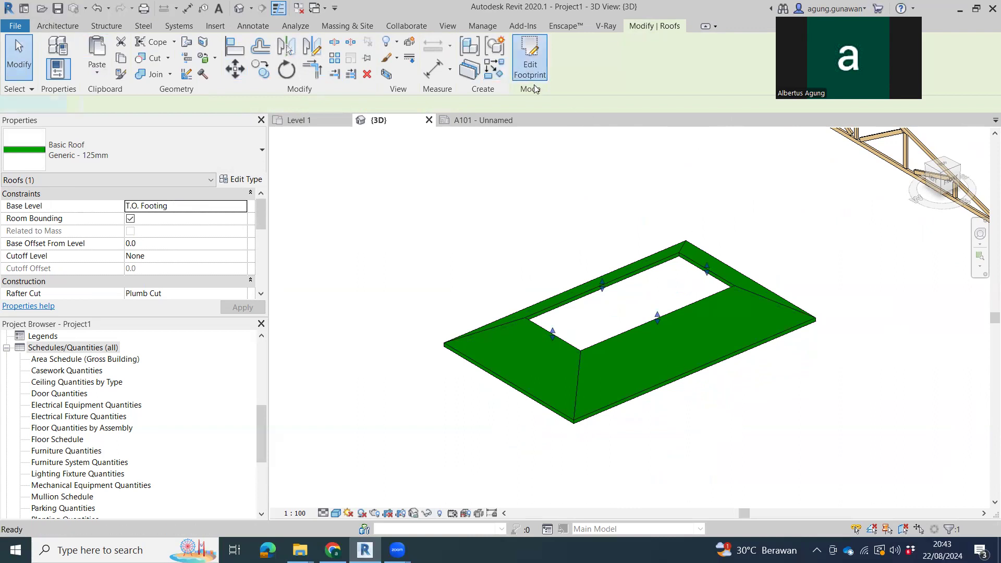
- Edit the pasted roof's footprint and delete its outer boundary lines, keeping the inner rectangle
left_click(530, 60)
left_click_drag(843, 286, 790, 364)
key("Delete")
left_click_drag(506, 259, 461, 385)
key("Delete")
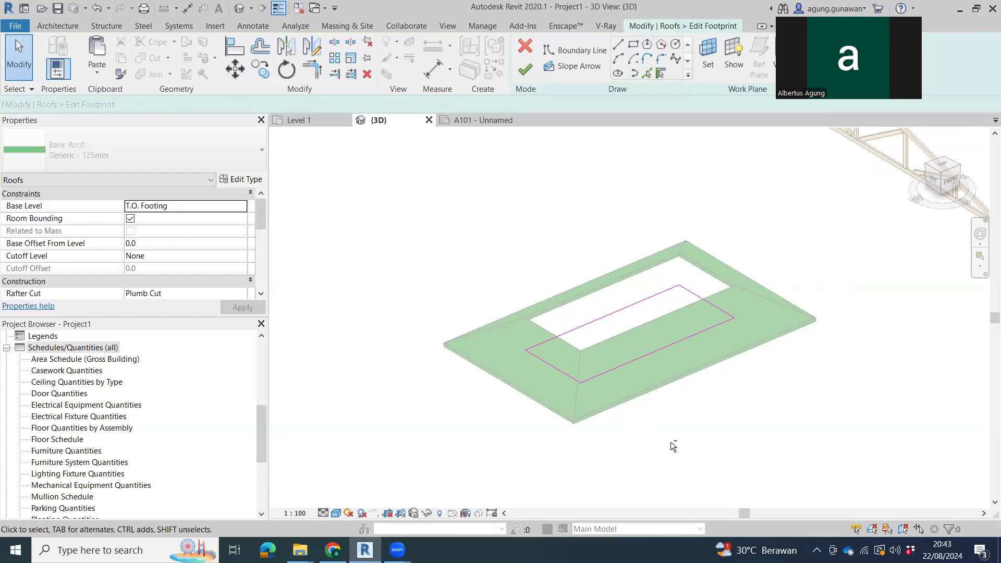
- Make all four lines of the inner rectangle define a roof slope and finish the footprint
middle_click_drag(674, 446, 684, 460, "shift")
left_click_drag(538, 164, 737, 445)
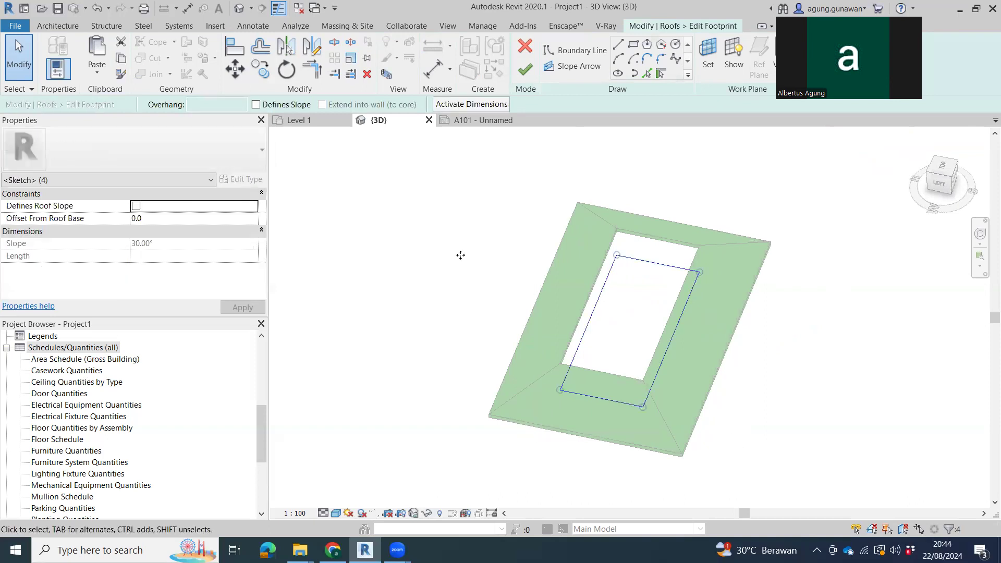
left_click(257, 104)
left_click(525, 69)
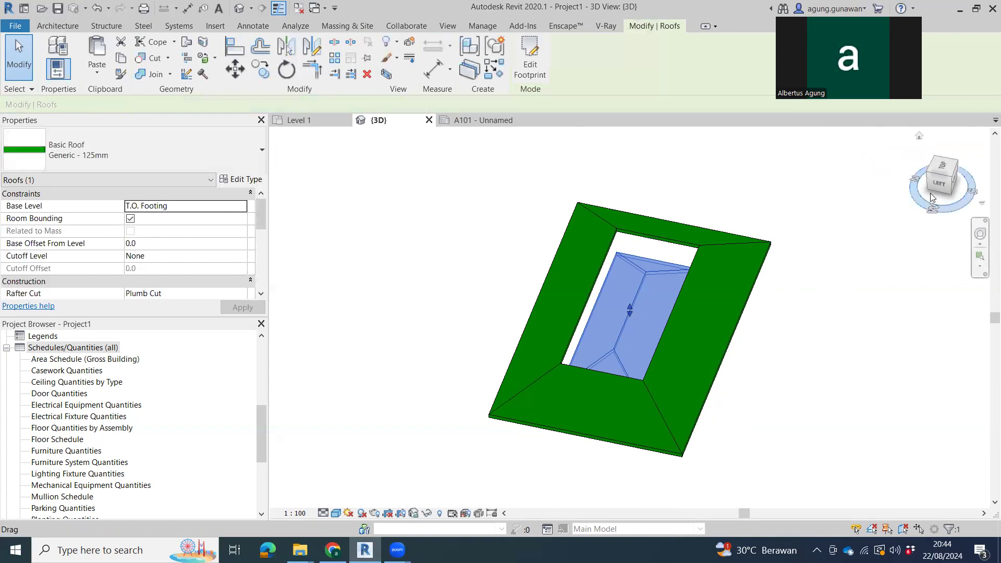
- Move the small inner roof vertically up about 1300 mm, working from the left side view
middle_click_drag(812, 374, 754, 321, "shift")
left_click(945, 181)
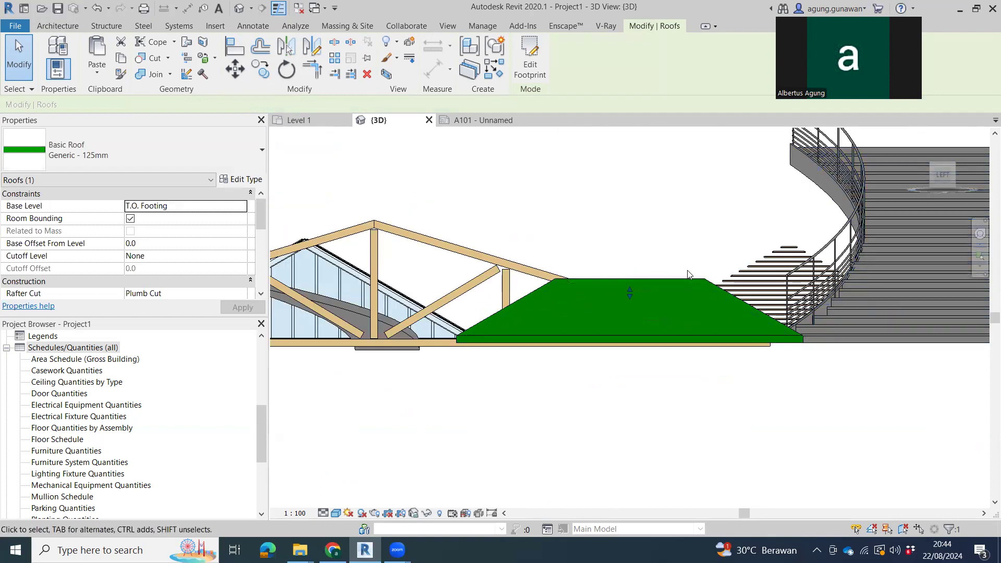
key("m")
key("v")
left_click(693, 240)
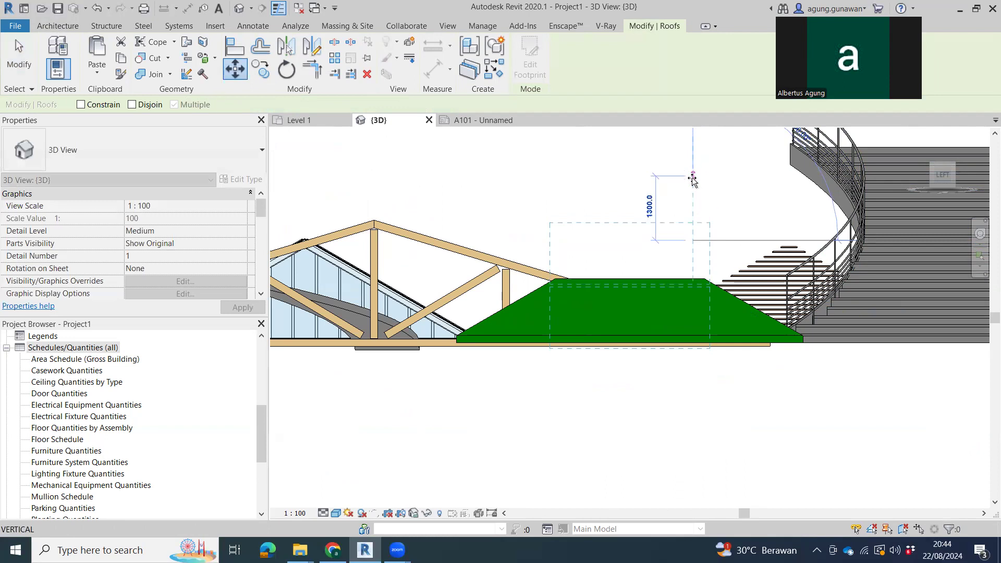
left_click(694, 178)
- Lower the small roof about 144 mm so its eave corner meets the upper edge of the surrounding green roof
scroll(713, 284, "up", 3)
key("m")
key("v")
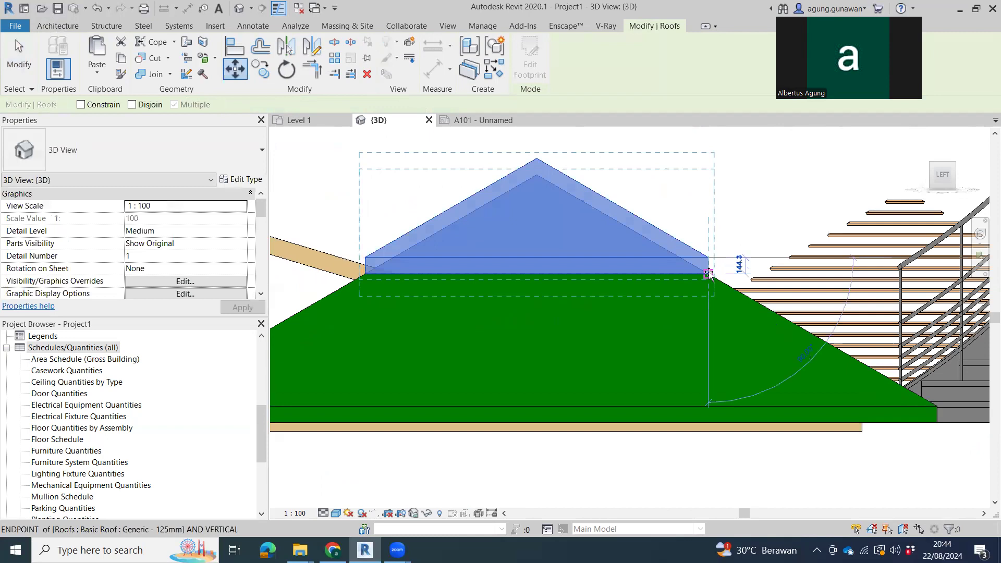
scroll(731, 267, "down", 4)
middle_click_drag(736, 264, 649, 425, "shift")
key("Escape")
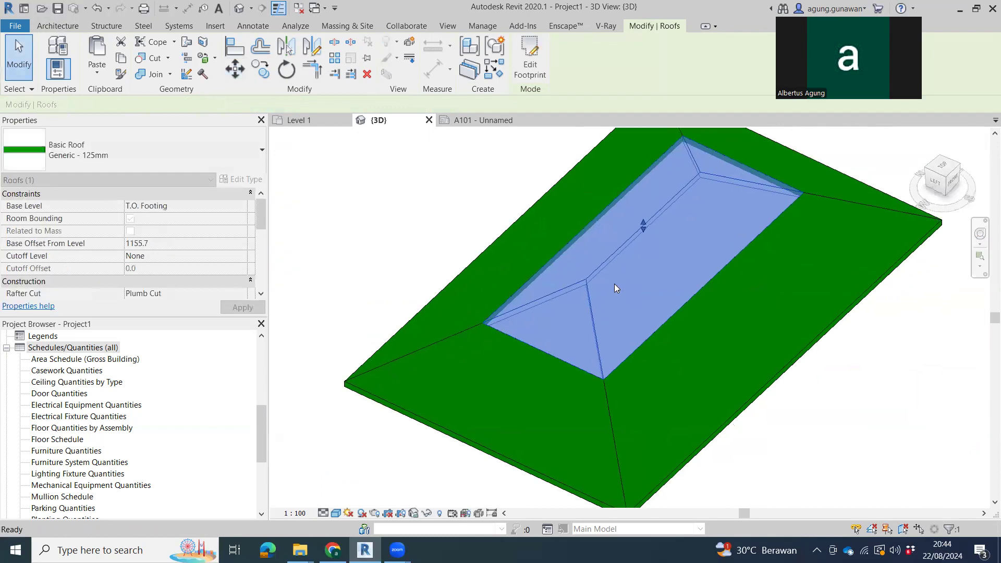
key("Escape")
- Duplicate the small upper roof's type under the name ATAP KACA MIRING
left_click(588, 277)
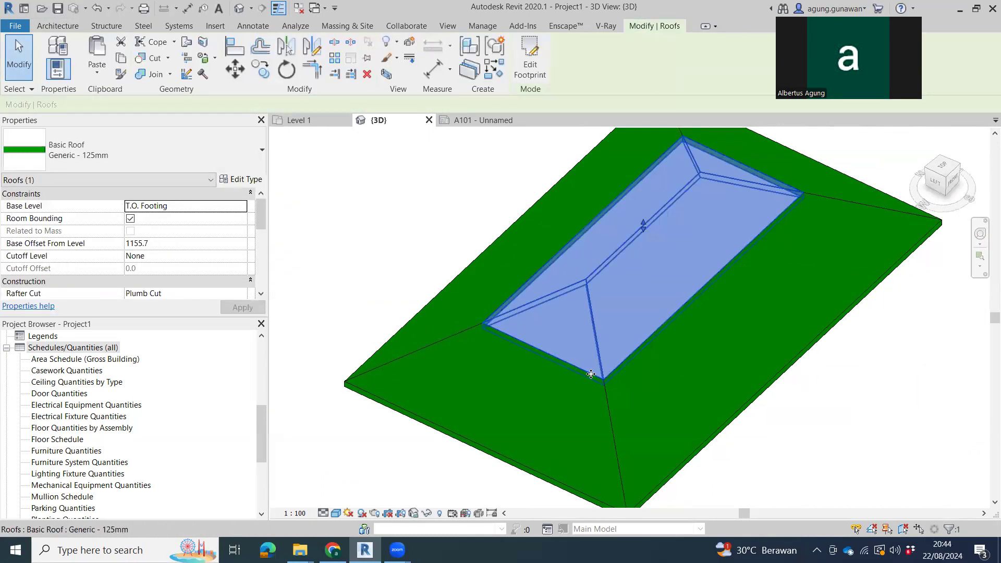
left_click(241, 180)
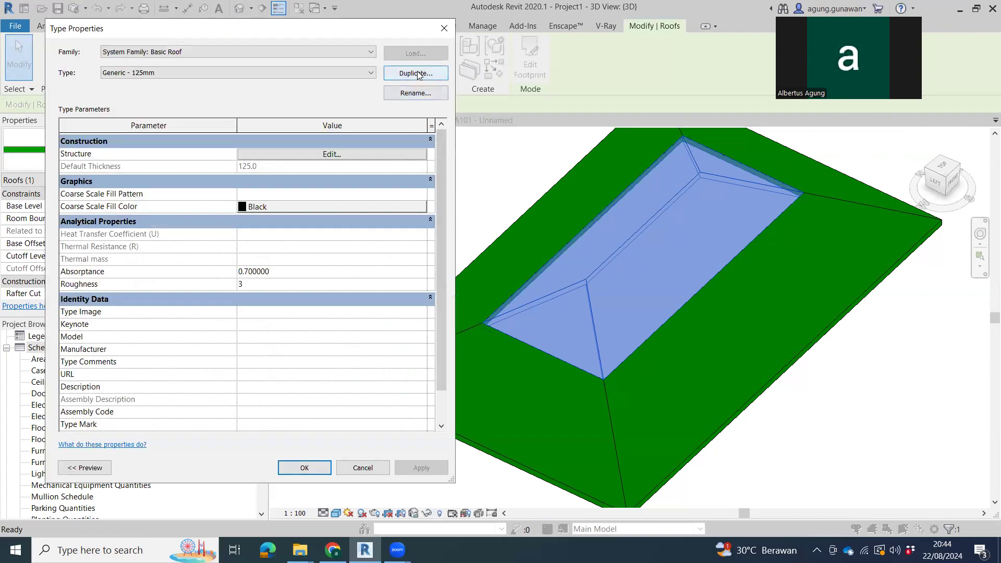
left_click(419, 76)
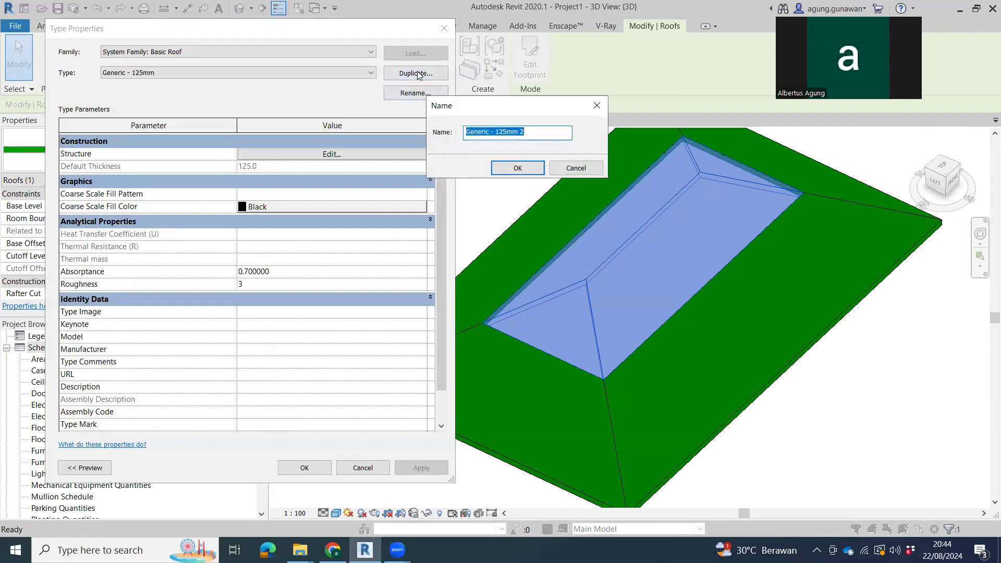
type("ATAP KACA MIRING")
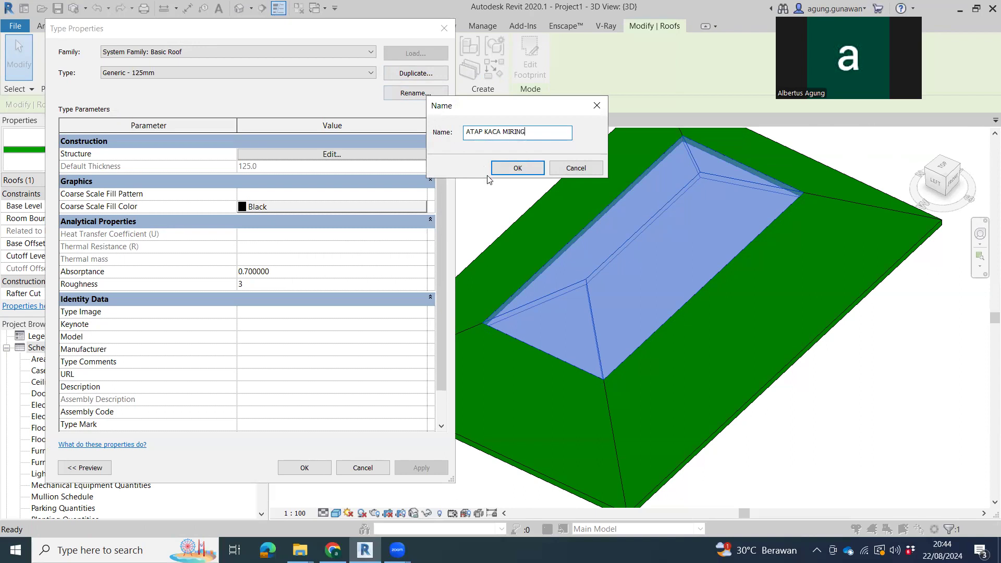
left_click(516, 171)
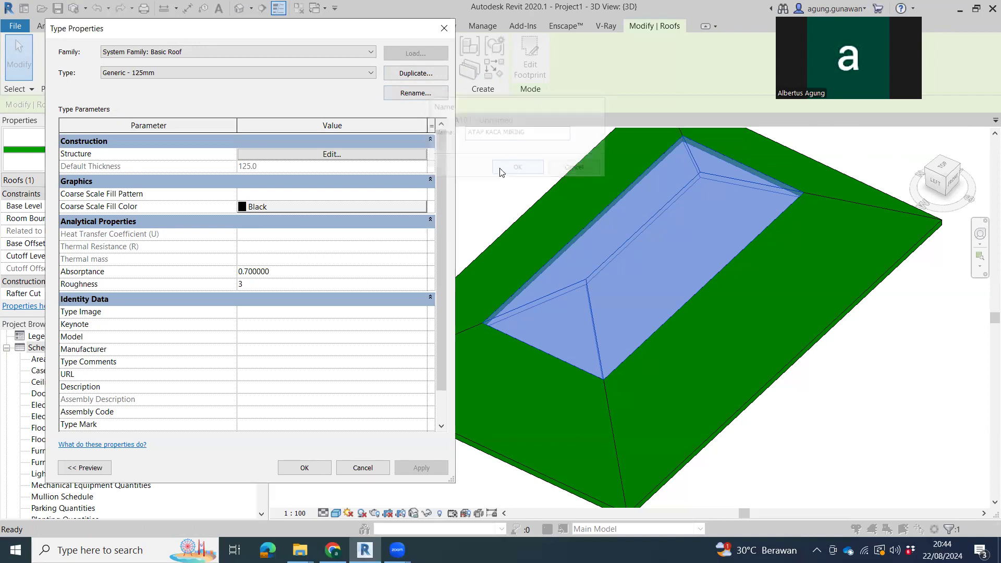
- Assign the Glass, Clear Glazing material to the structure layer of the ATAP KACA MIRING roof type
left_click(384, 154)
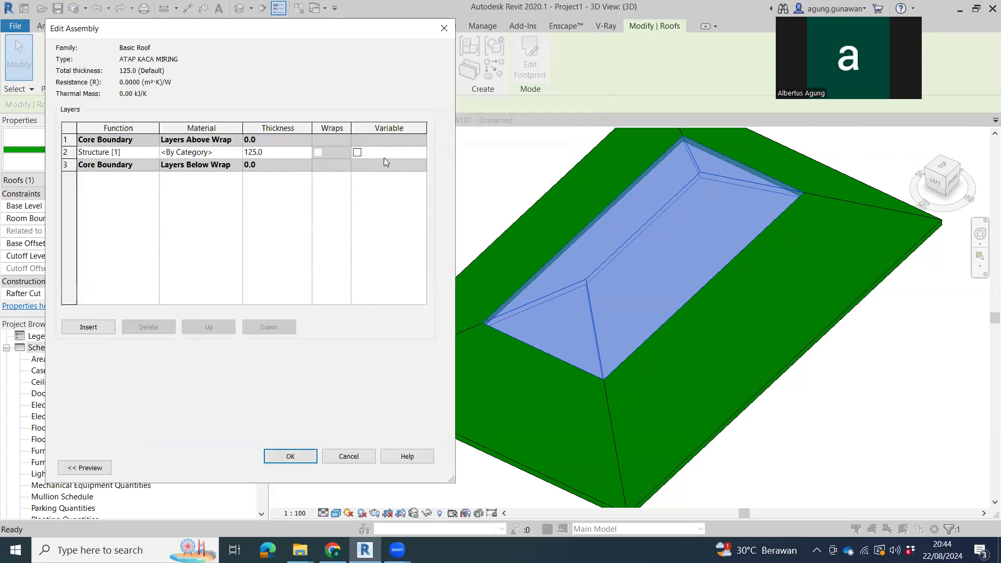
left_click(233, 152)
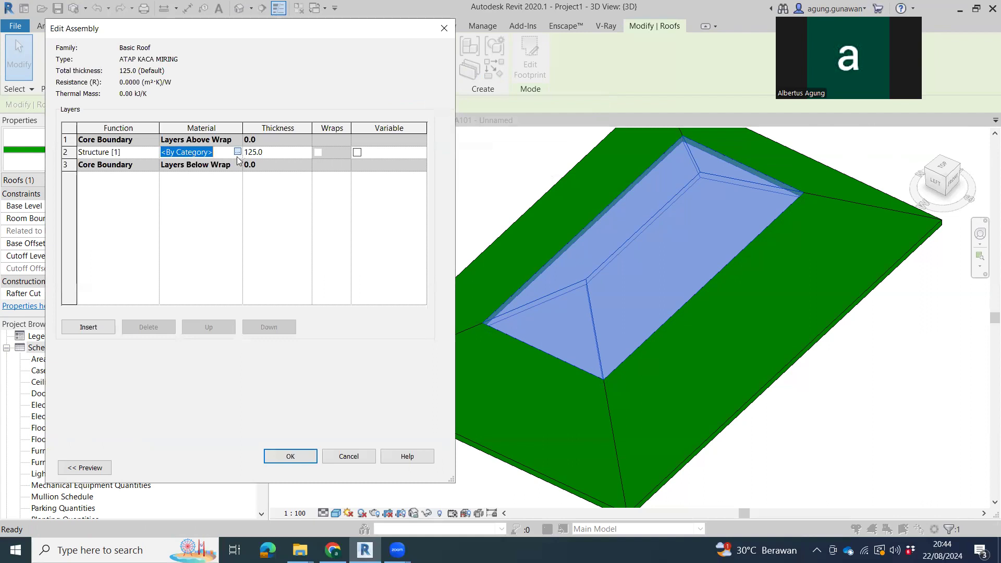
left_click(239, 153)
left_click(159, 70)
type("GLASS")
left_click(113, 196)
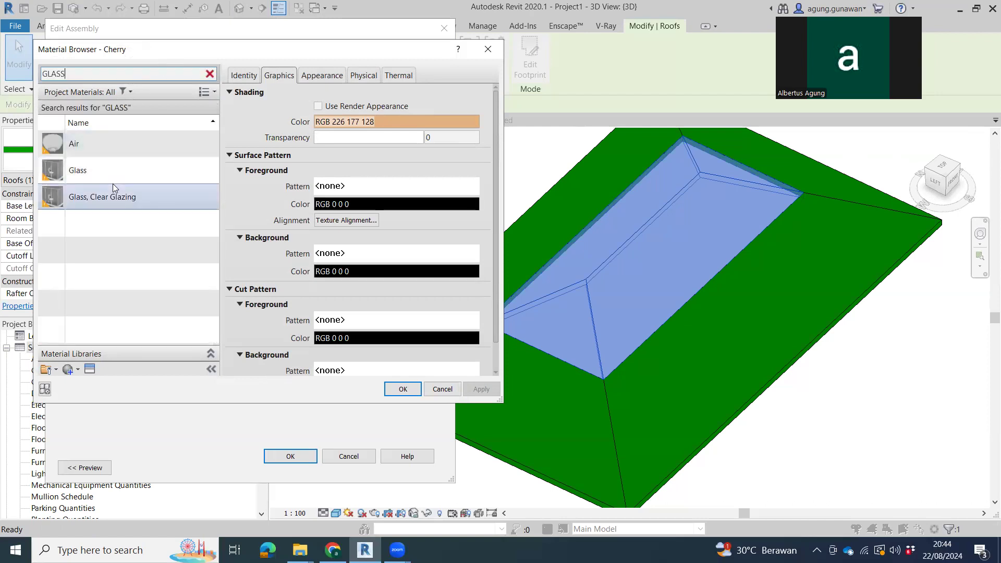
double_click(115, 197)
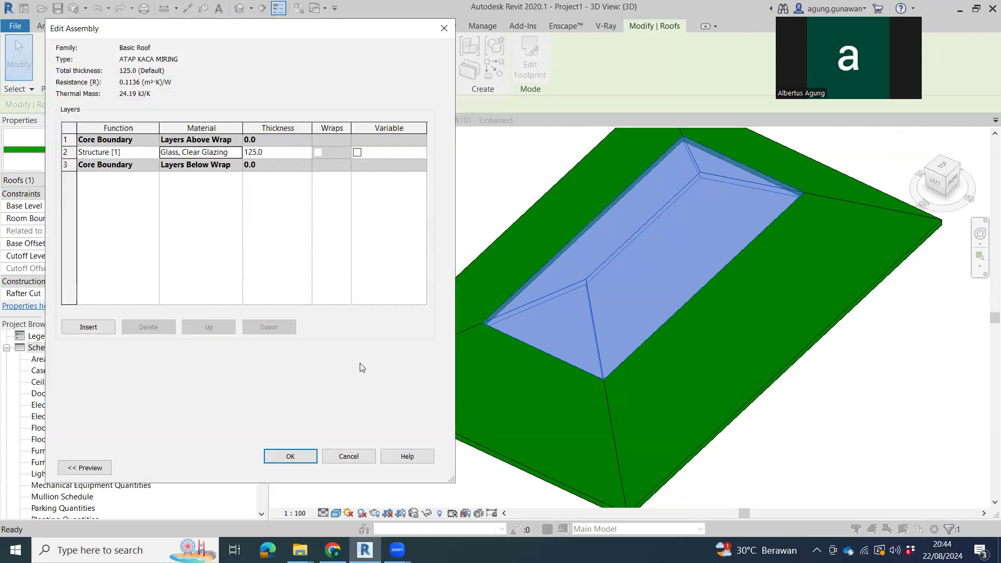
left_click(290, 457)
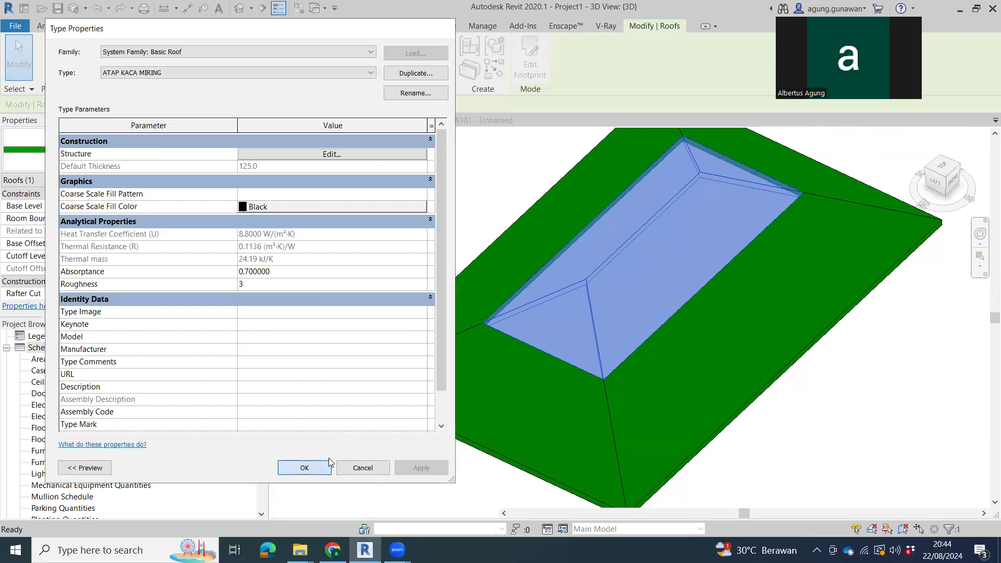
- Apply the ATAP KACA MIRING type settings to the small upper roof and inspect it in 3D
left_click(328, 464)
left_click(892, 395)
scroll(868, 426, "down", 2)
middle_click_drag(868, 425, 861, 365, "shift")
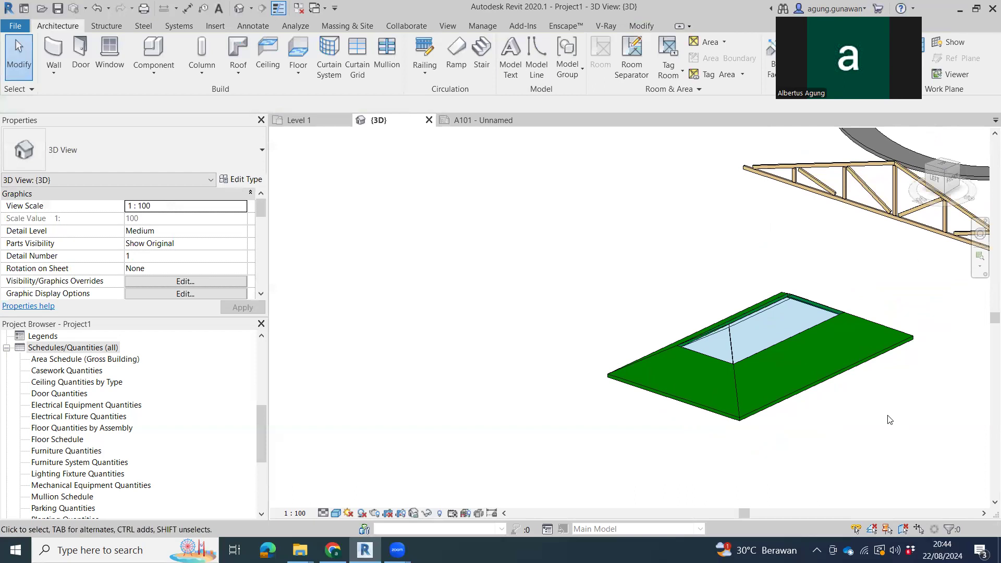
scroll(840, 360, "up", 2)
scroll(809, 357, "up", 3)
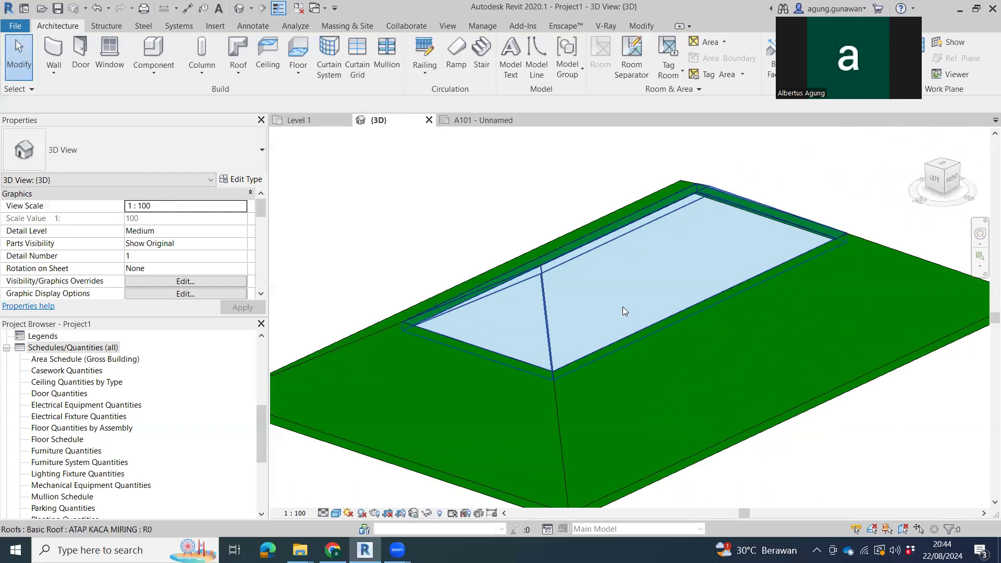
- Set the thickness of the glass structure layer in the ATAP KACA MIRING roof type to 12 mm
left_click(523, 305)
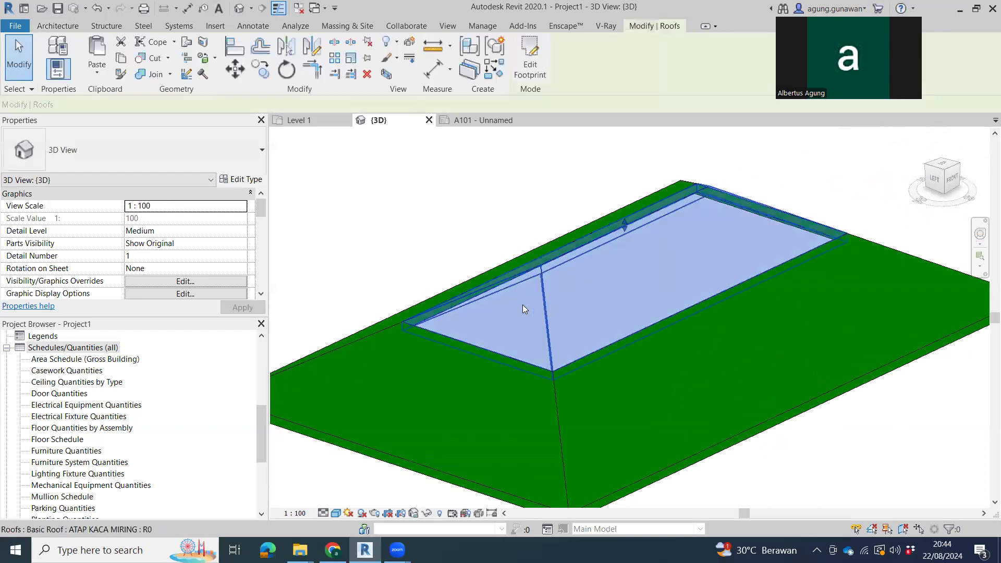
left_click(240, 179)
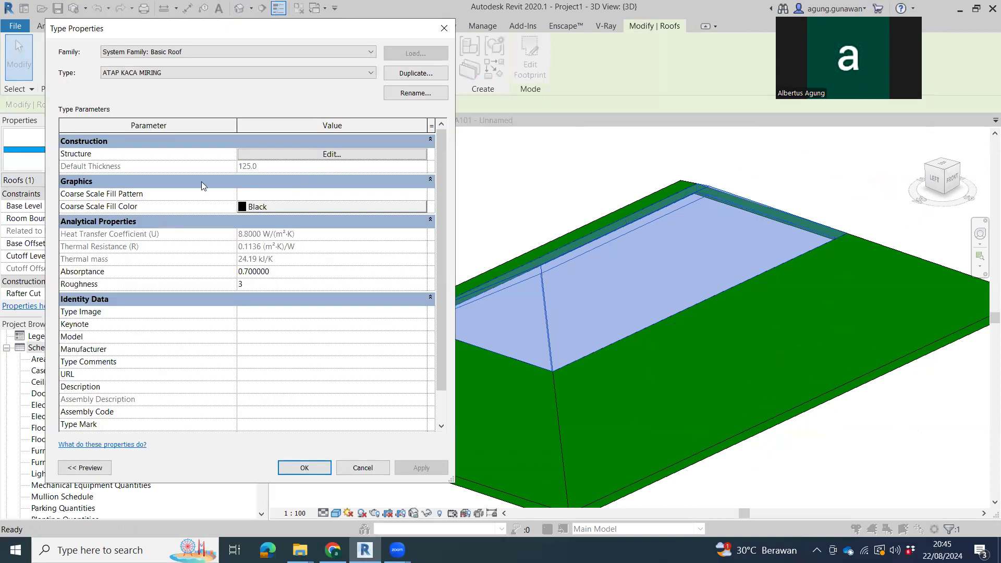
left_click(275, 155)
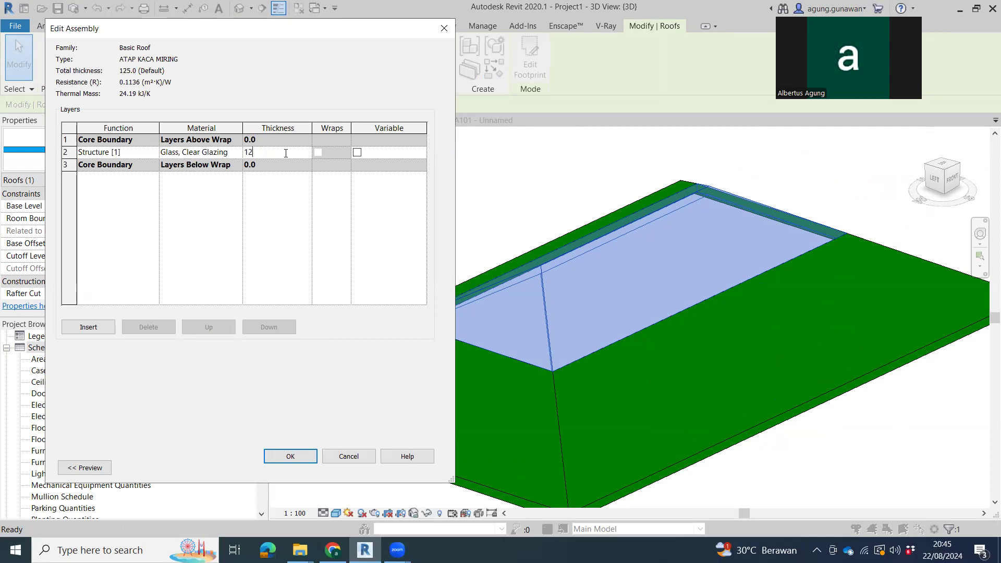
left_click(291, 457)
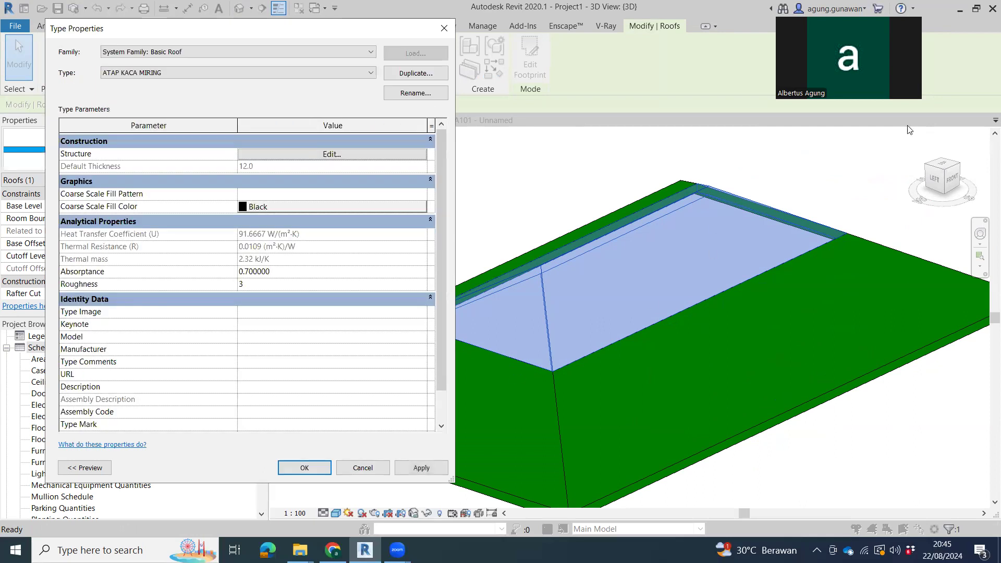
left_click(308, 467)
- Move the glass roof vertically up about 400 mm, working from the front view
middle_click_drag(605, 306, 531, 165)
left_click(943, 176)
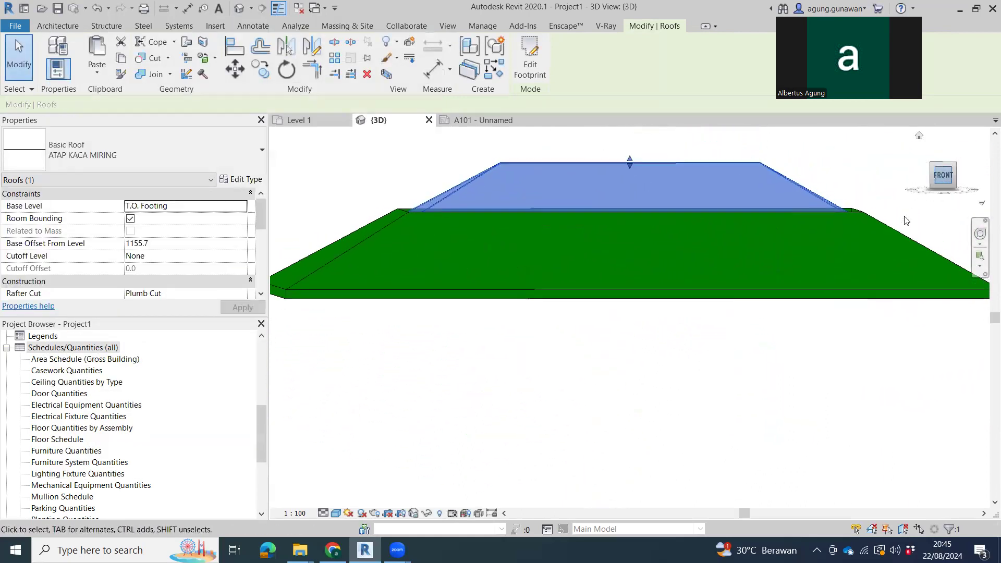
key("m")
key("v")
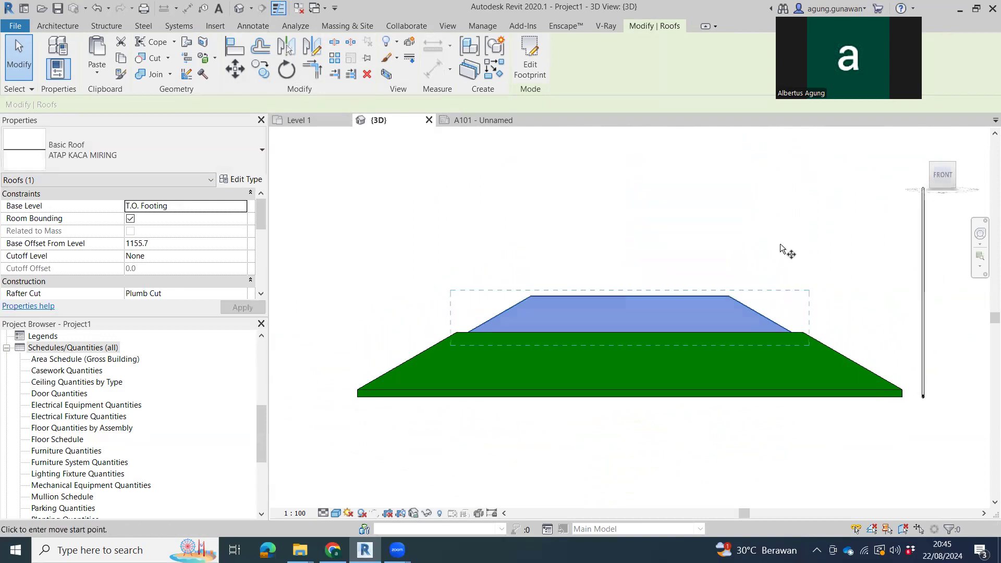
left_click(780, 244)
left_click(783, 240)
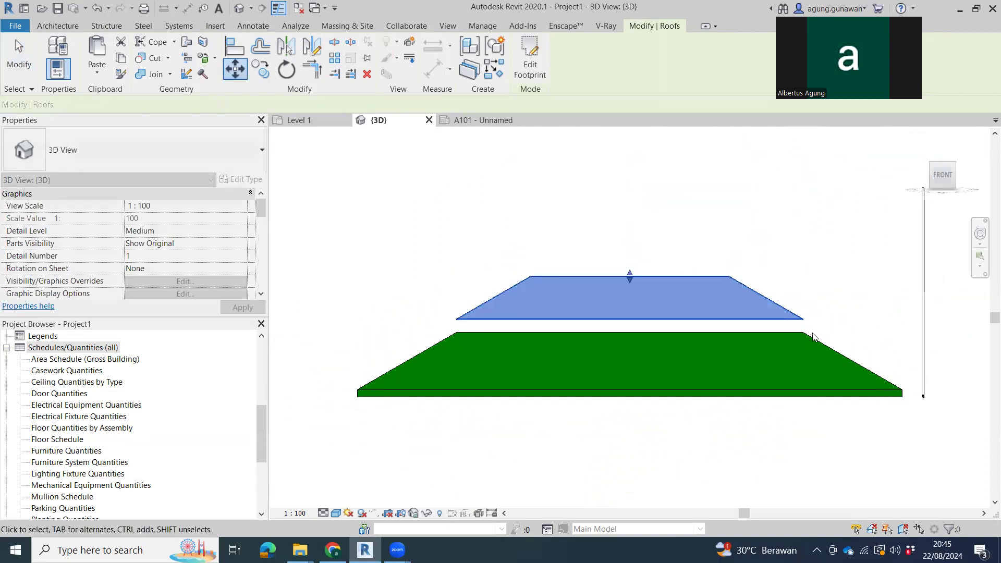
- Lower the glass roof so its eave corner meets the upper corner of the green roof, and check it in 3D
scroll(790, 312, "up", 5)
key("m")
key("v")
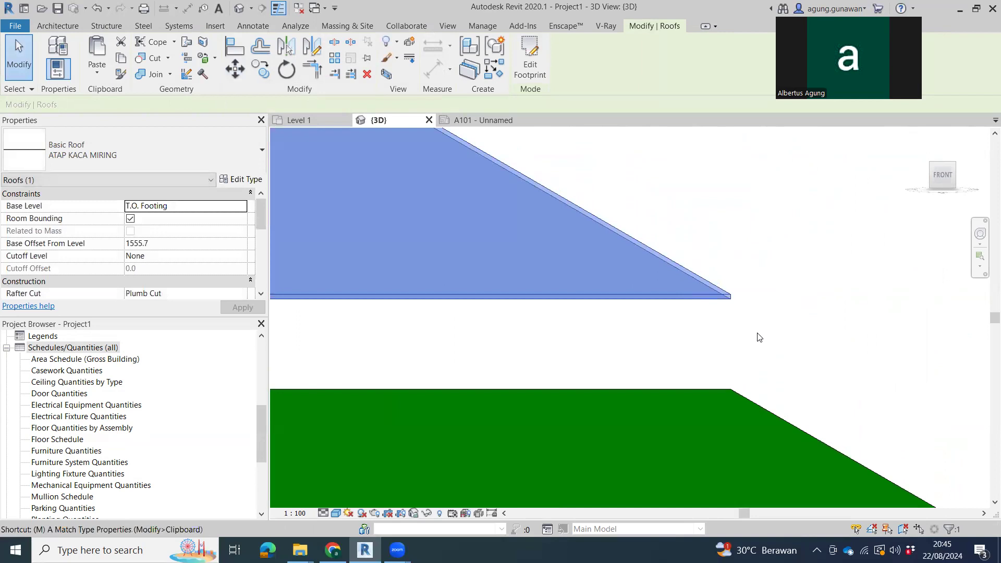
left_click(732, 296)
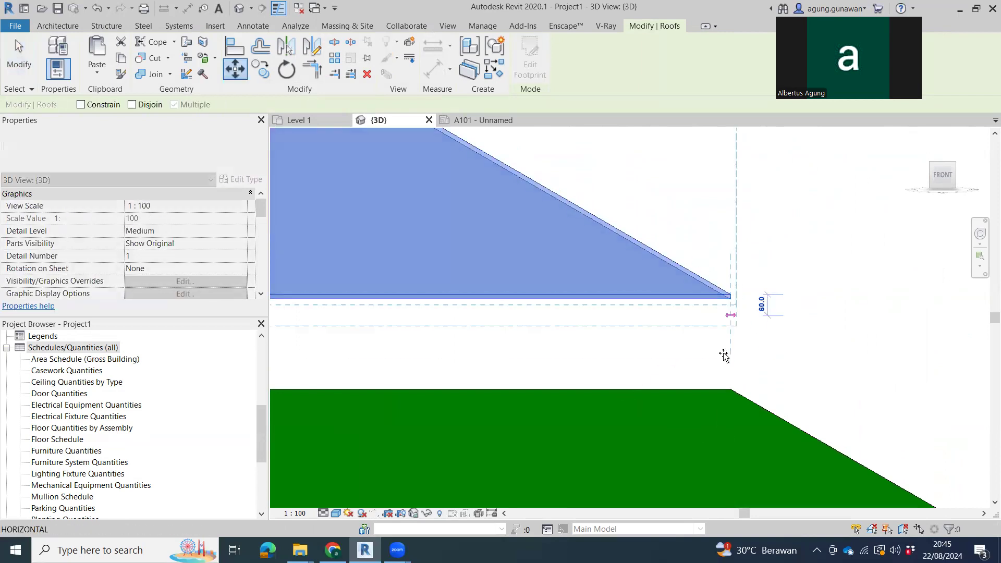
left_click(732, 389)
scroll(771, 368, "down", 3)
middle_click_drag(586, 378, 729, 337, "shift")
scroll(751, 386, "down", 3)
- Copy the M_Howe Gabled Truss-6 Panel from its endpoint to the midpoint of the green roof's long edge in top view
middle_click_drag(788, 411, 723, 434)
left_click(756, 438)
middle_click_drag(810, 453, 768, 424)
middle_click_drag(655, 270, 629, 430, "shift")
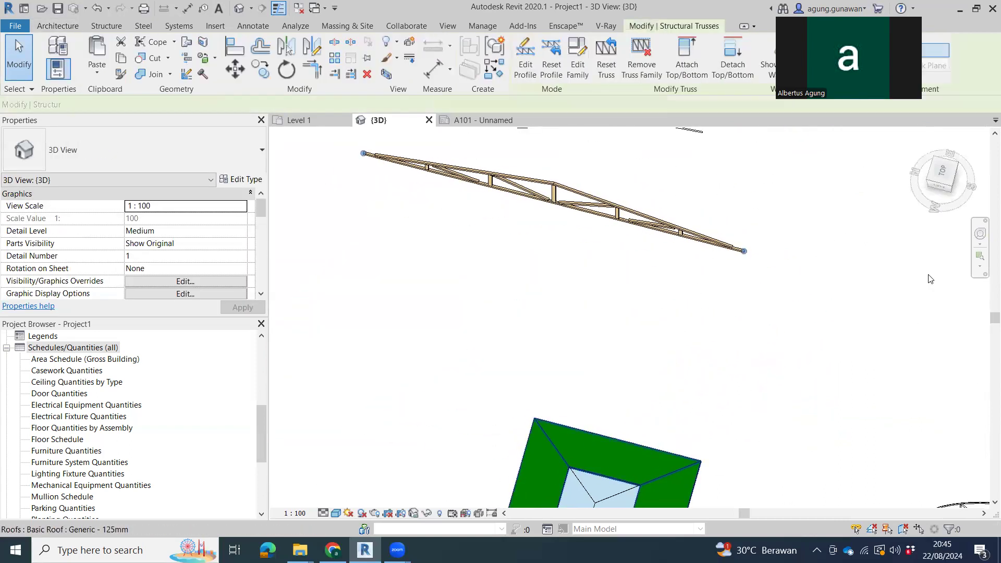
left_click(944, 168)
scroll(824, 201, "down", 3)
middle_click_drag(858, 153, 806, 153)
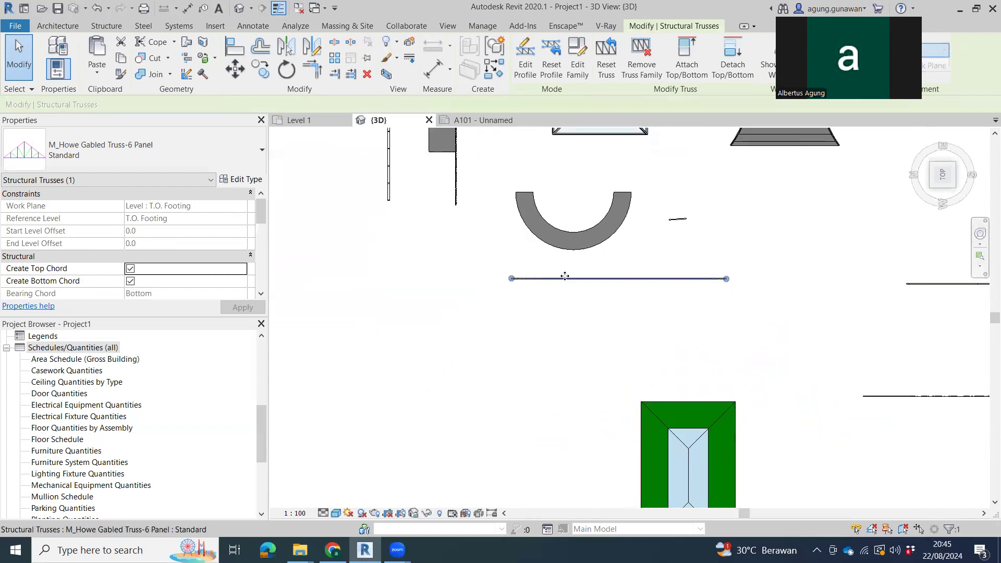
key("c")
key("o")
left_click(512, 279)
middle_click_drag(566, 298, 571, 172)
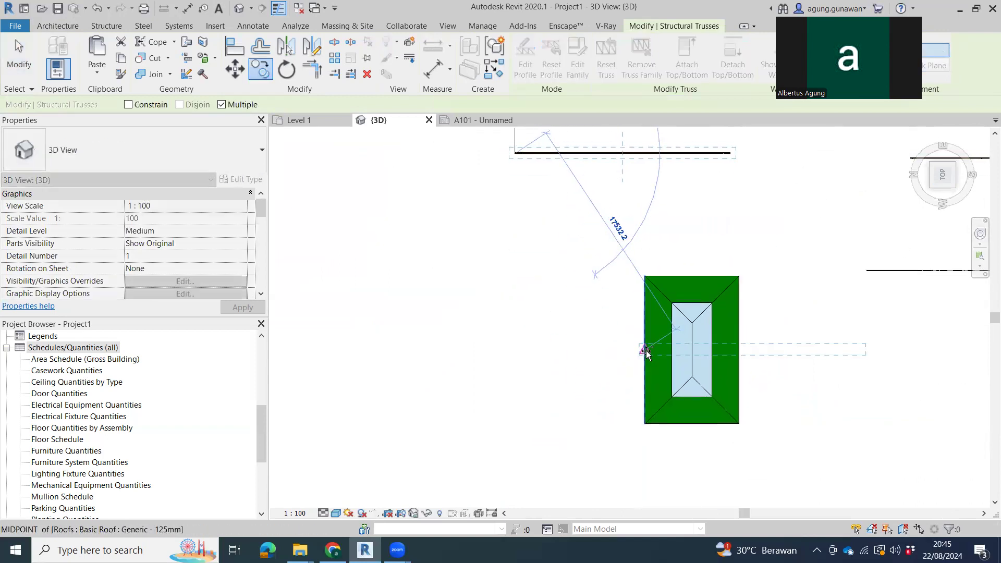
left_click(643, 351)
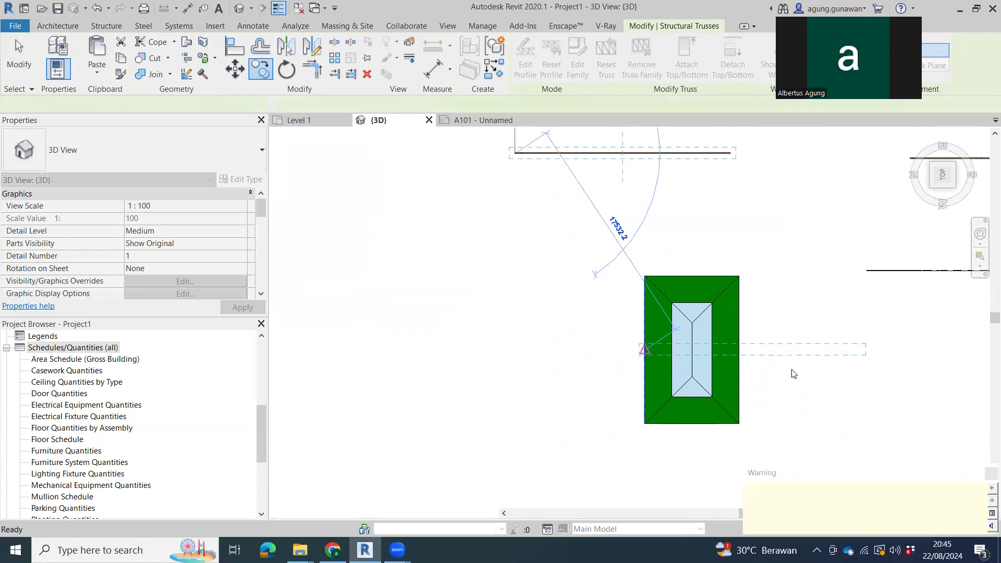
- Shorten the copied gabled truss so its far end meets the green roof's opposite long edge
key("Escape")
key("Escape")
left_click(813, 354)
left_click_drag(861, 350, 739, 350)
middle_click_drag(756, 396, 709, 355, "shift")
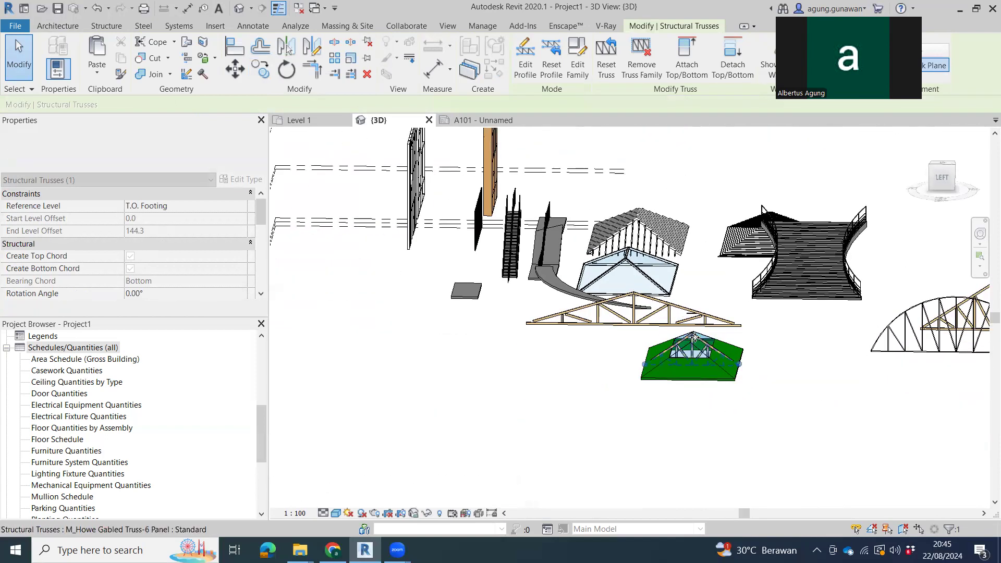
- Examine the shortened gabled truss under the roof and review its instance and type properties
scroll(699, 342, "up", 5)
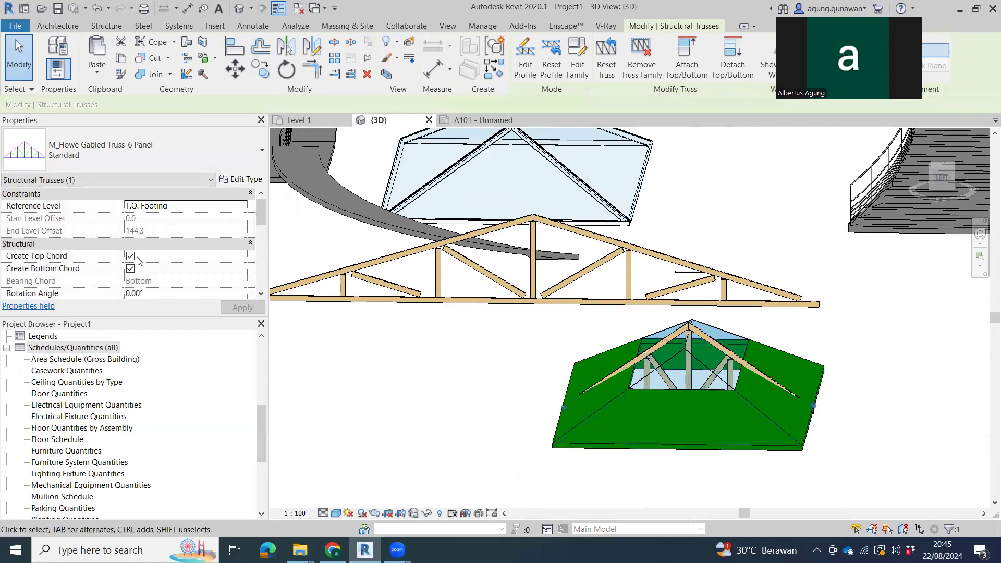
scroll(140, 251, "down", 3)
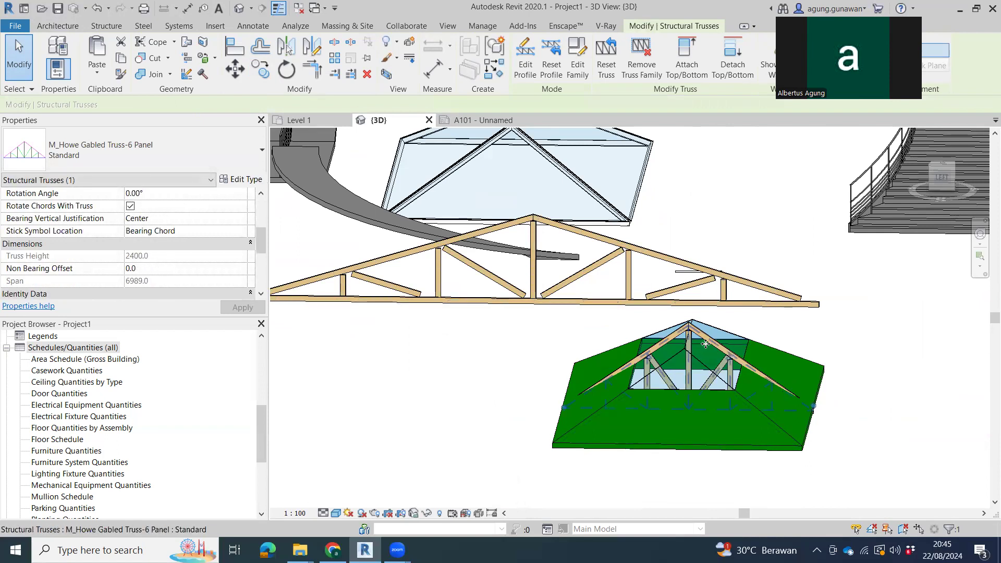
middle_click_drag(705, 345, 566, 307)
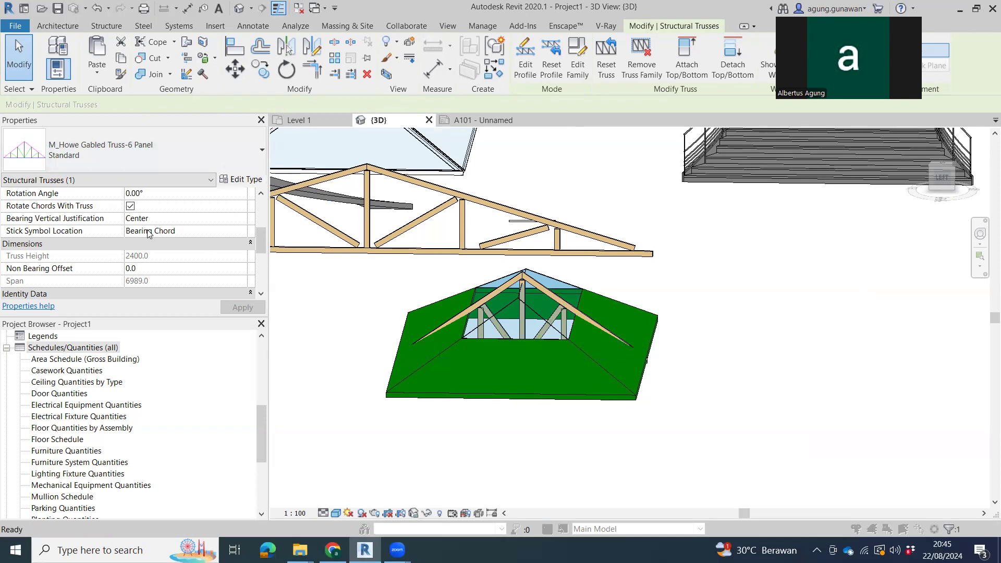
left_click(241, 179)
key("Escape")
key("Escape")
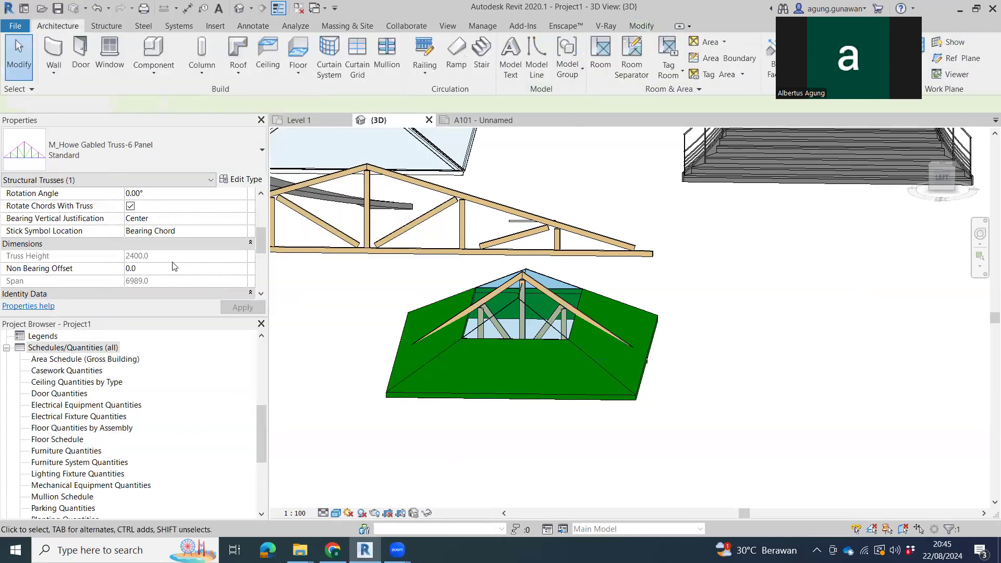
- Move the shortened gabled truss out of the green roof into the free space beside it
scroll(208, 300, "down", 3)
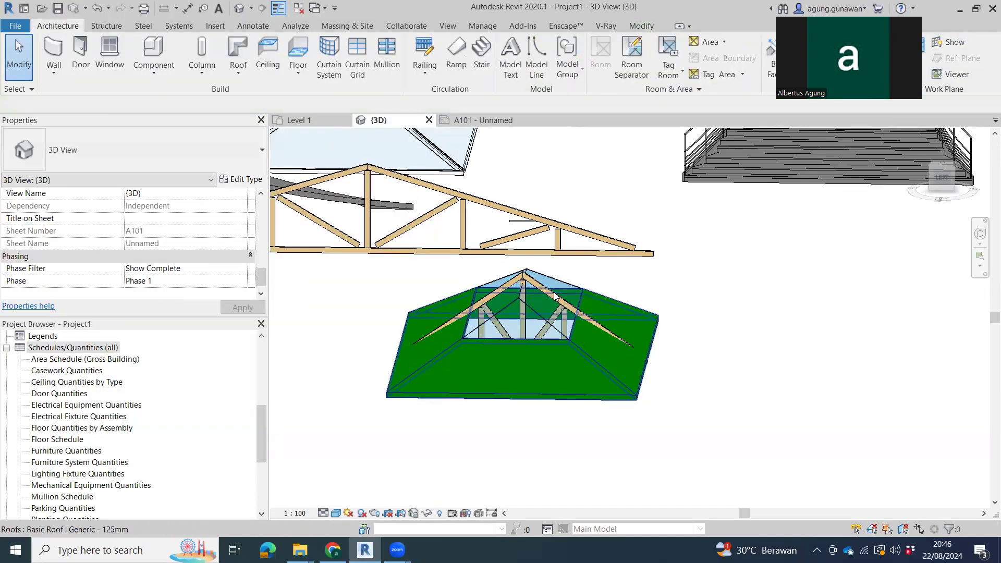
left_click(313, 267)
left_click_drag(313, 267, 286, 264)
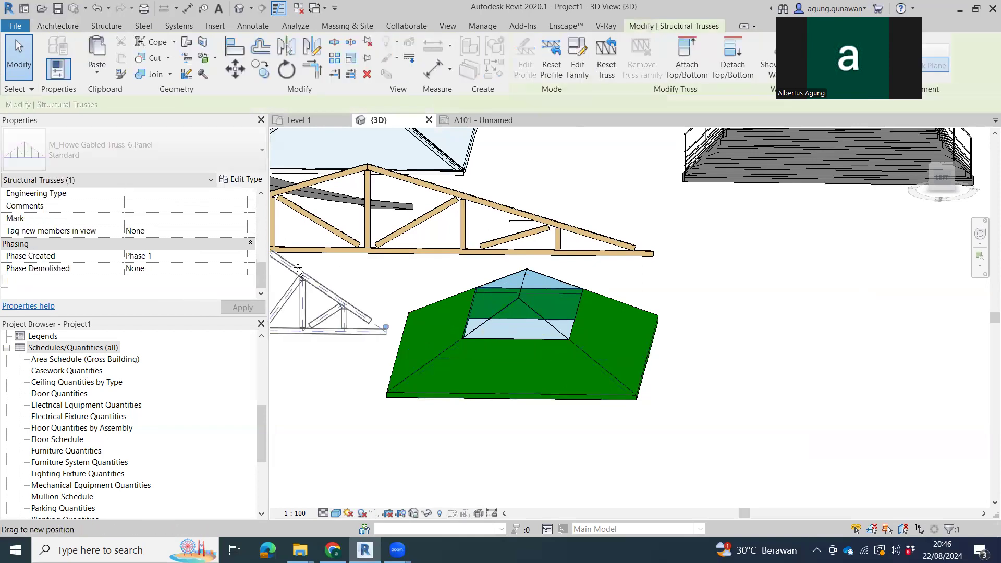
scroll(722, 315, "down", 2)
scroll(812, 346, "down", 2)
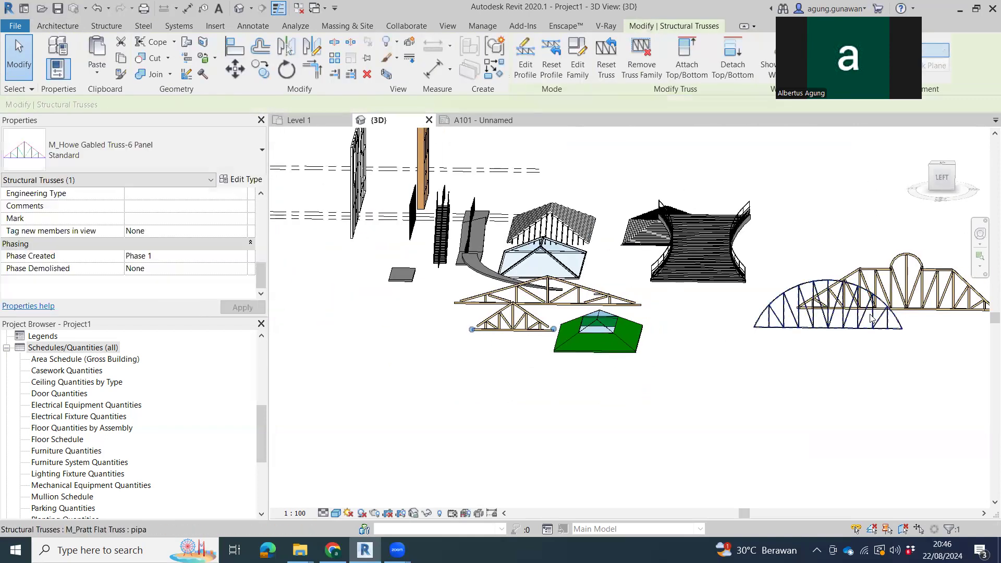
- Place a new M_Pratt Flat Truss across the green roof between the midpoints of its two long edges
left_click(928, 293)
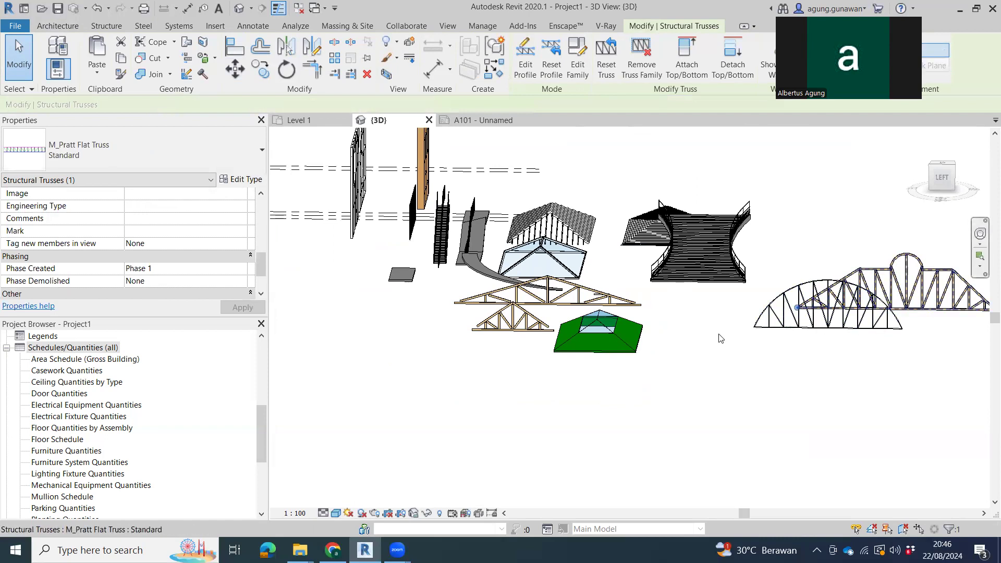
left_click(943, 163)
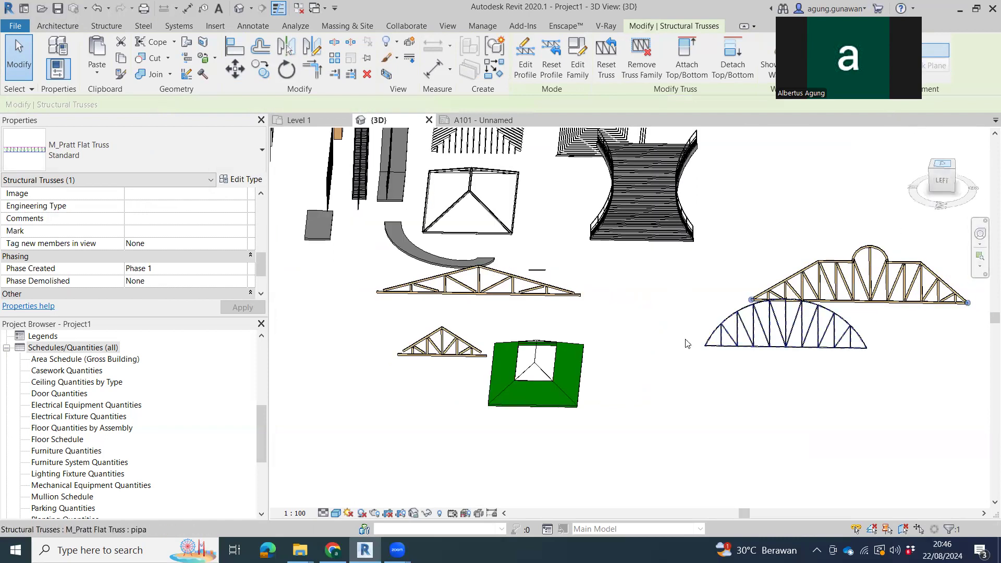
middle_click_drag(724, 317, 715, 251, "shift")
middle_click_drag(676, 354, 626, 151)
scroll(625, 151, "down", 4)
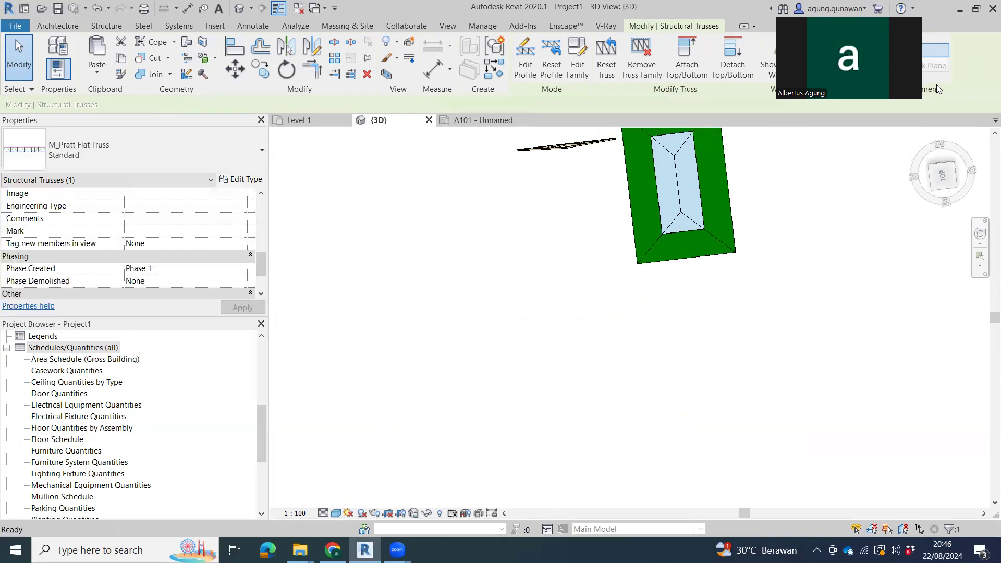
left_click(943, 174)
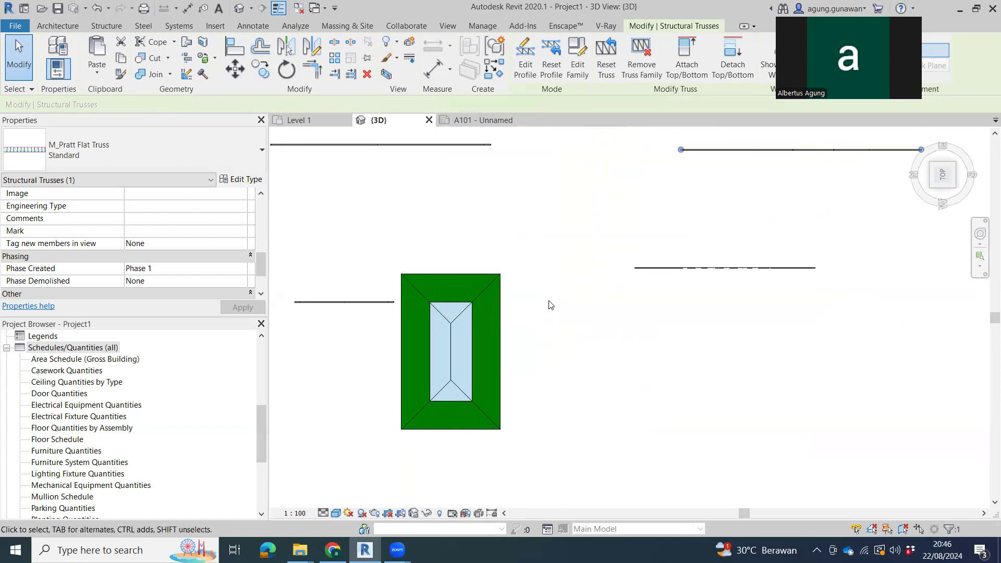
key("c")
key("s")
left_click(401, 351)
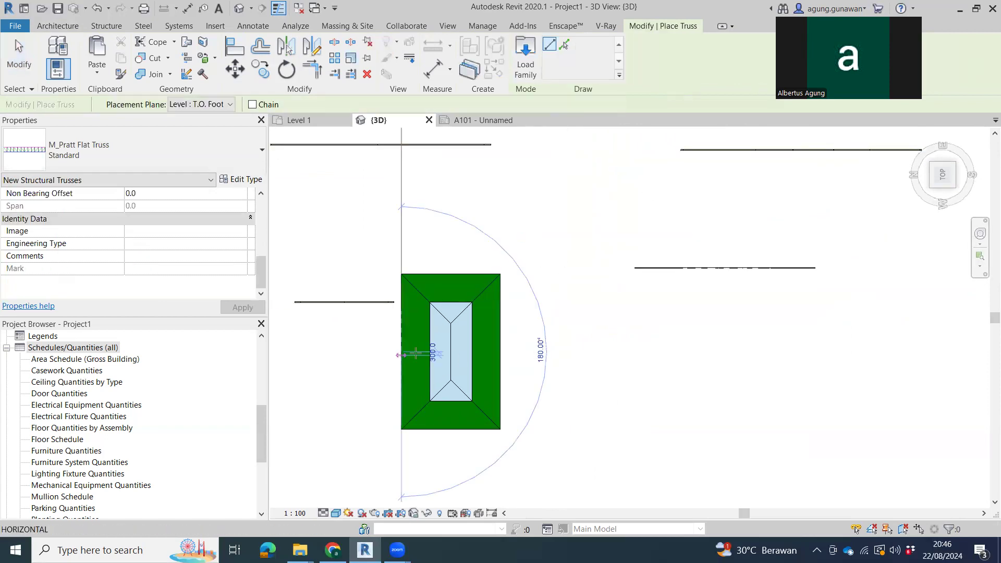
left_click(546, 353)
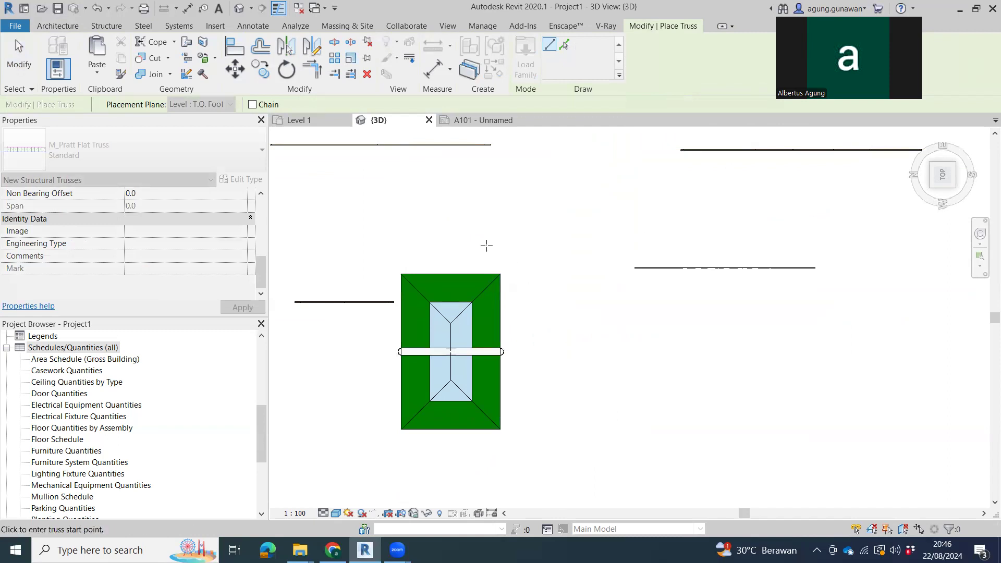
middle_click_drag(514, 335, 569, 198, "shift")
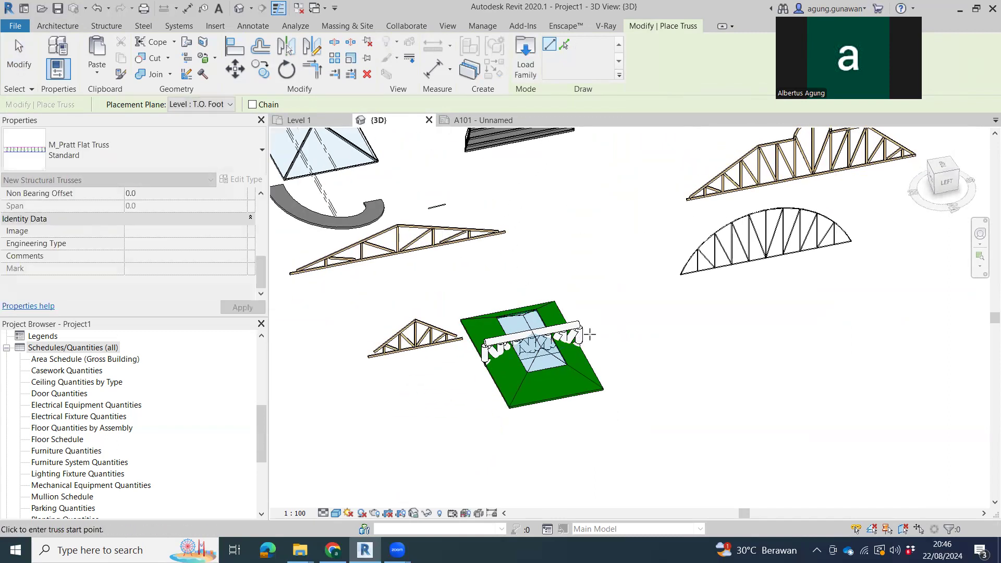
key("Escape")
key("Escape")
- Duplicate the new flat truss's type under the name kayu
left_click(579, 334)
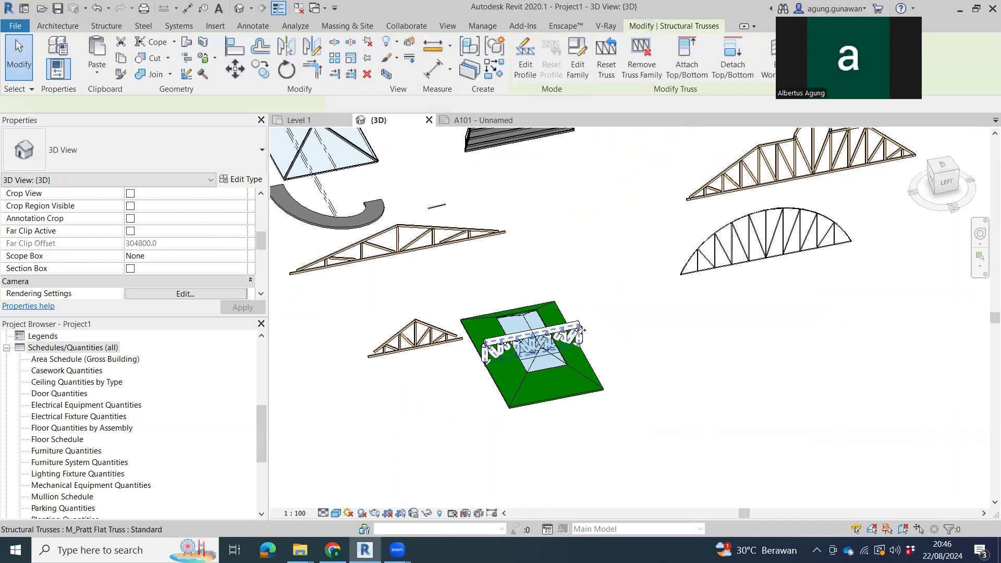
left_click(245, 179)
left_click(396, 76)
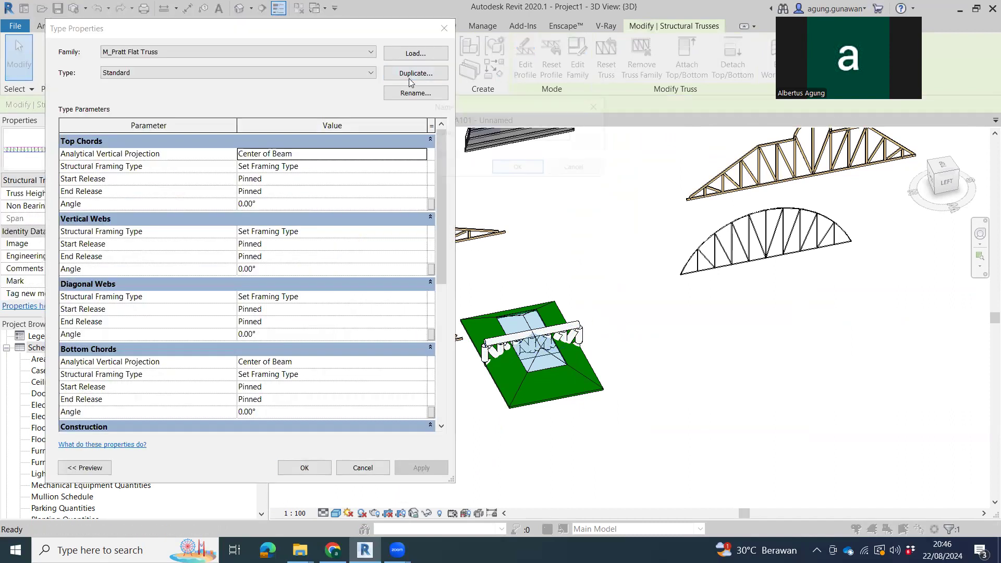
type("kayu")
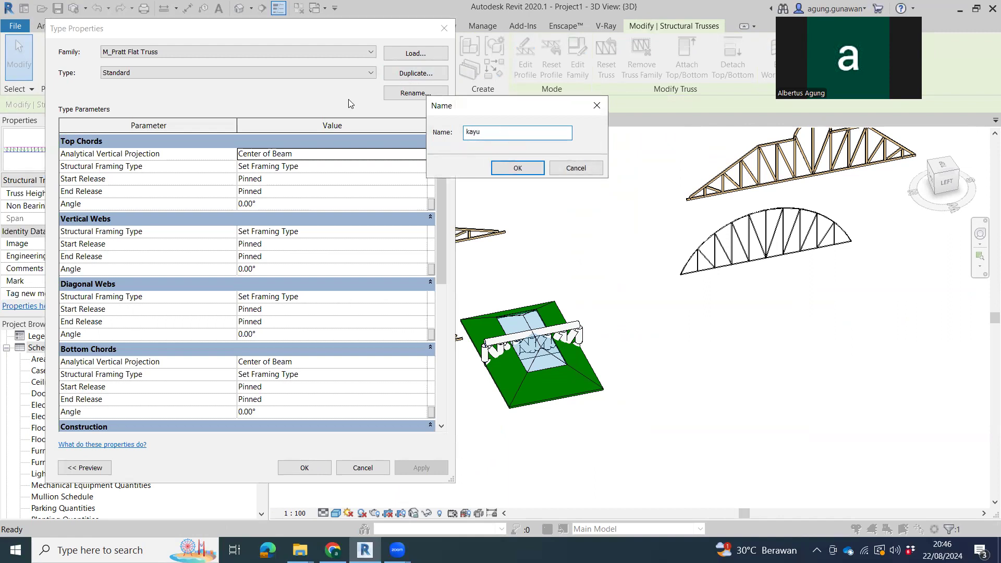
left_click(519, 168)
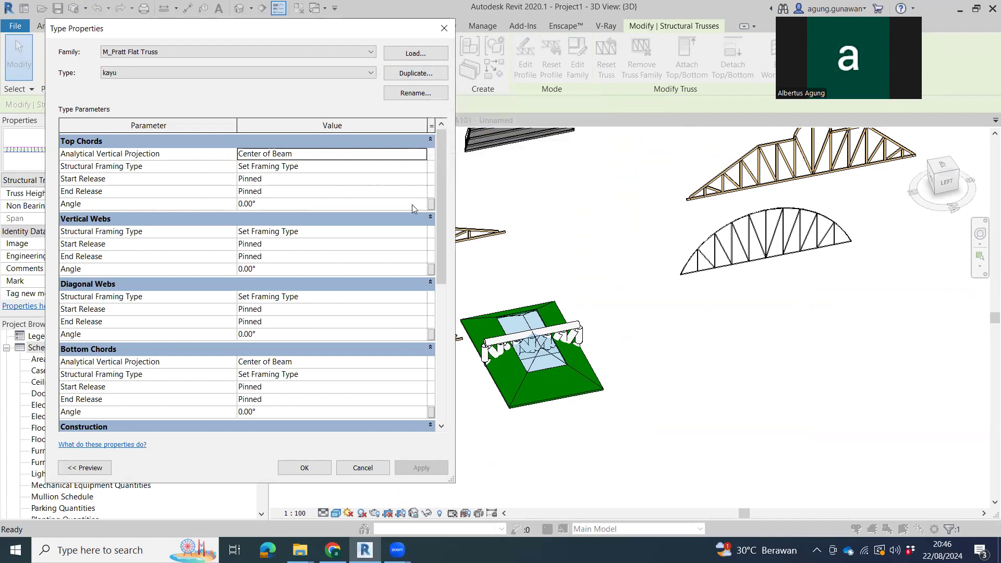
- Set the structural framing type of the vertical webs, diagonal webs and bottom chords to M_Timber:kuda2, and open the top chords' framing type choices
left_click(422, 232)
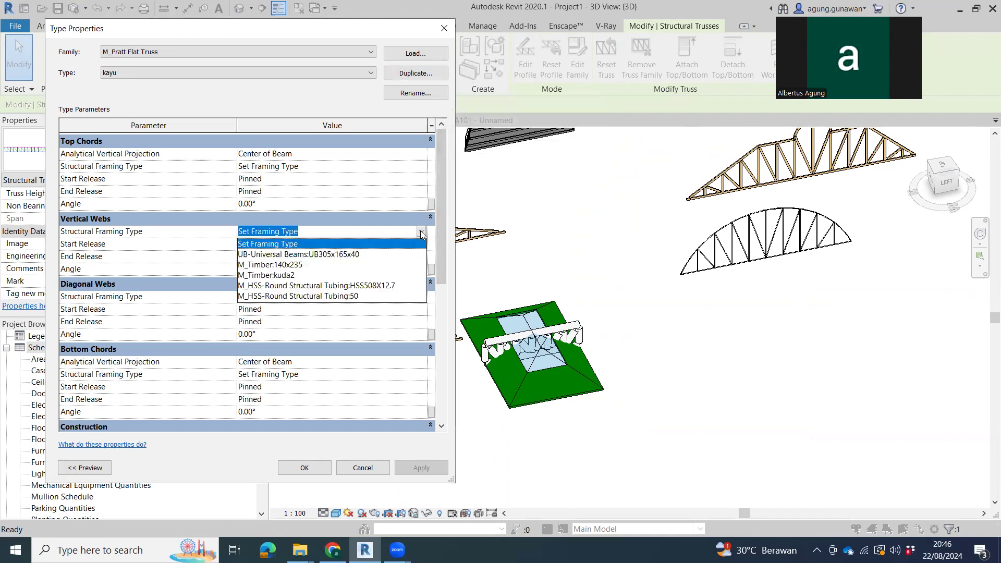
left_click(290, 275)
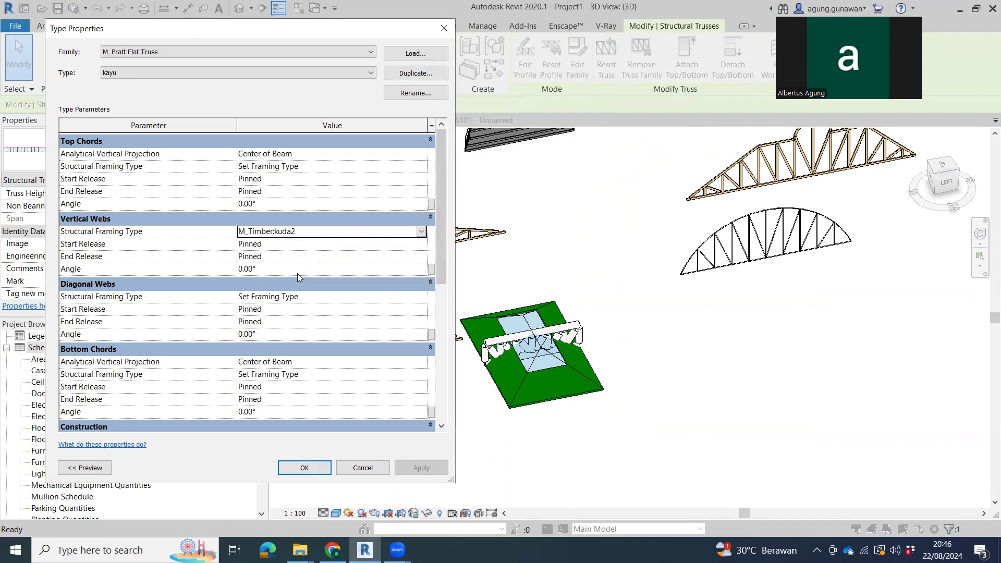
left_click(424, 297)
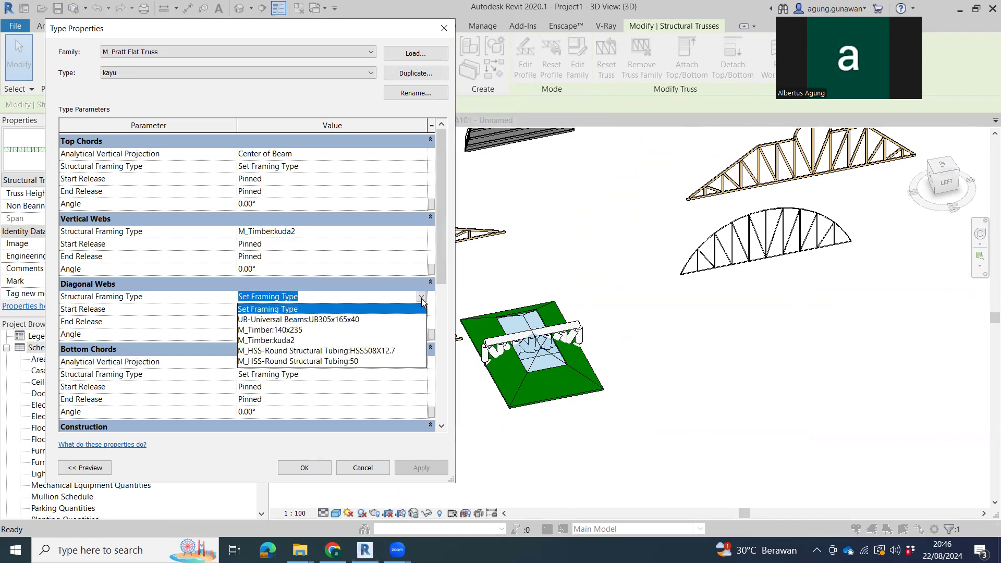
left_click(311, 341)
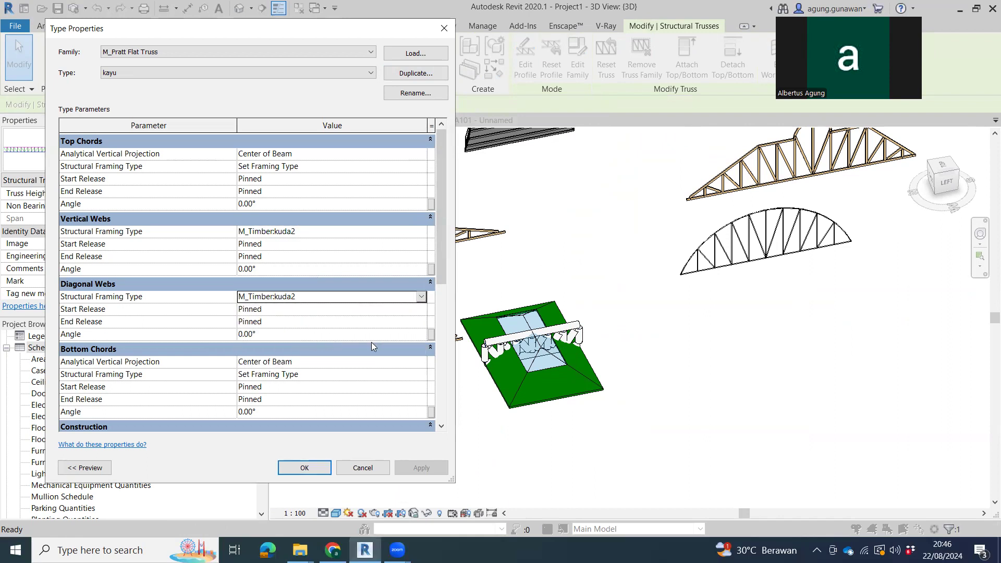
left_click(418, 374)
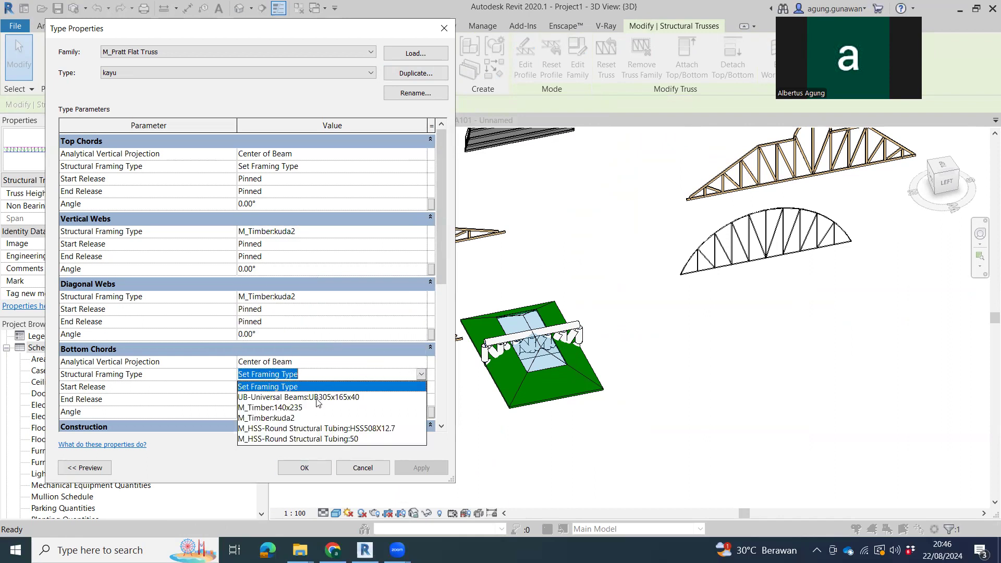
left_click(303, 418)
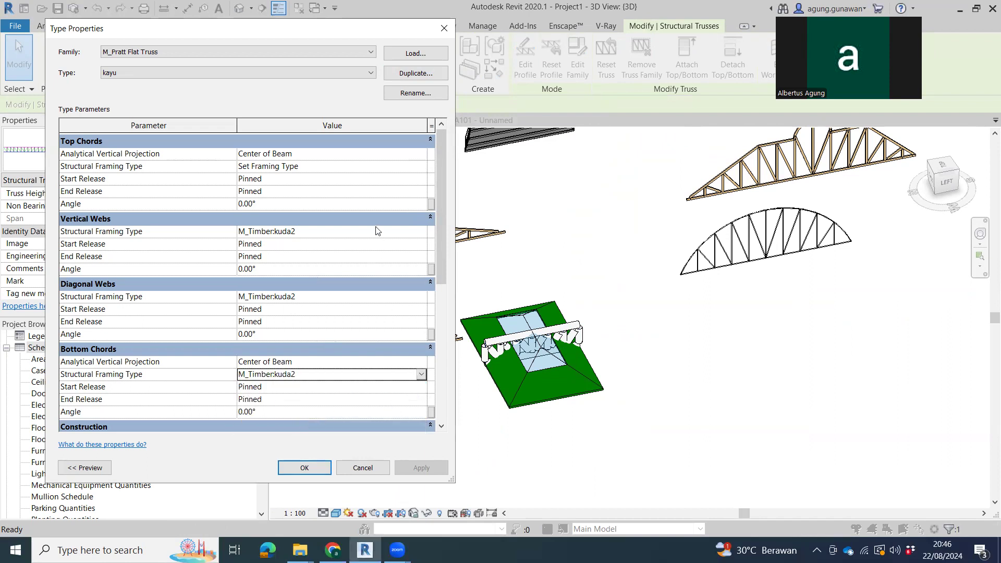
left_click(421, 165)
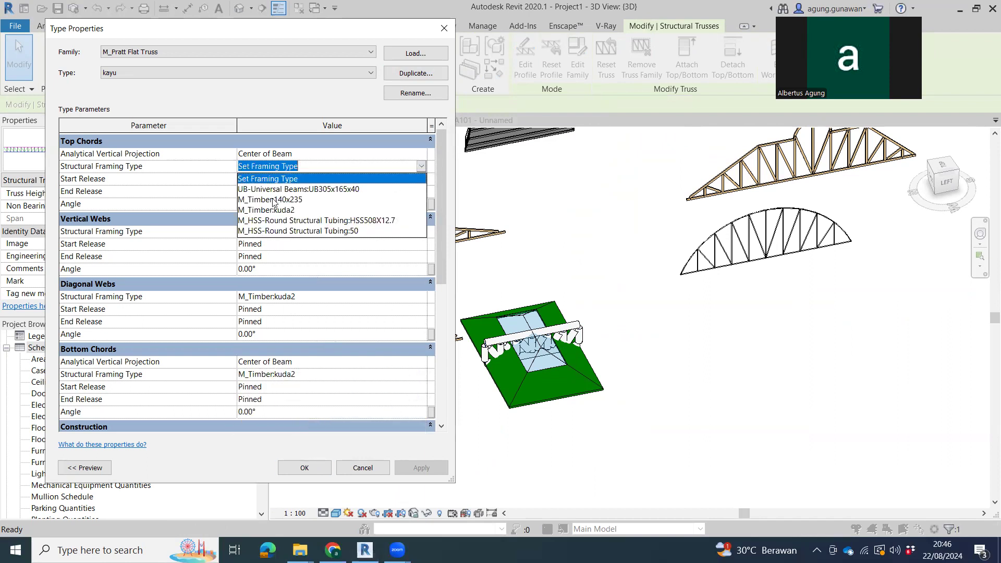